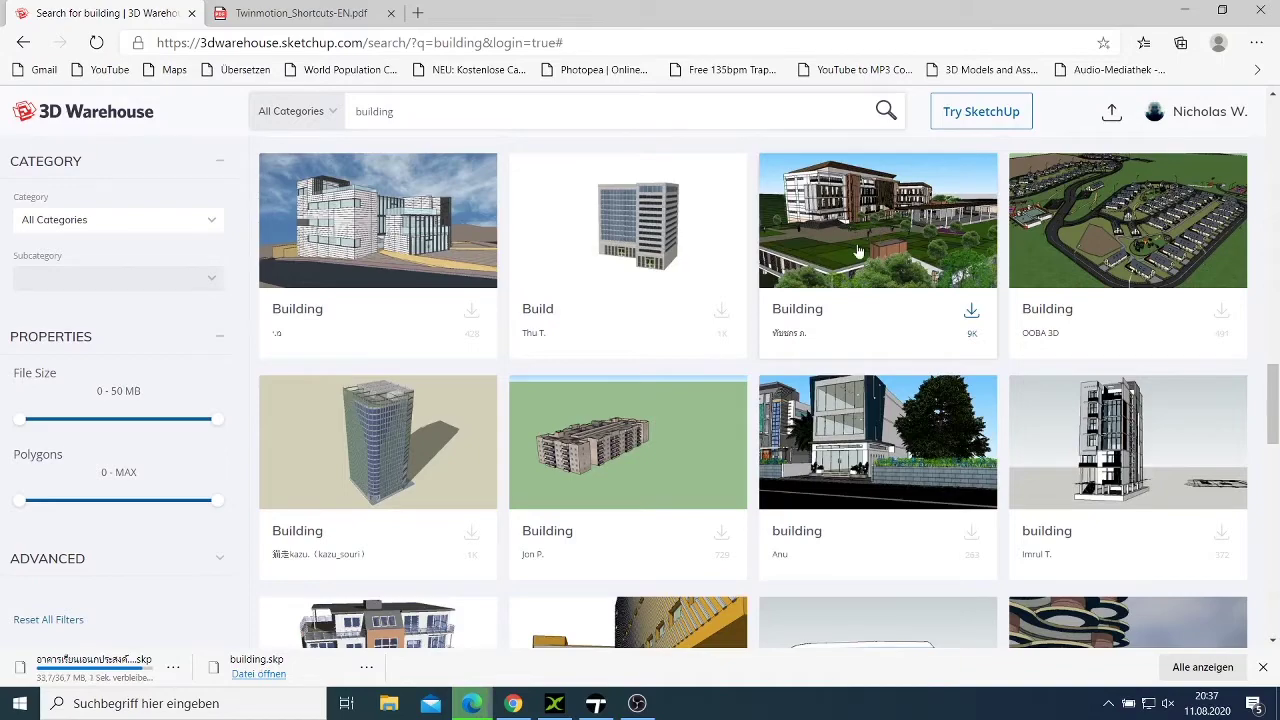
Step: Leave the 3D Warehouse building search results and switch to the open Twinmotion project
scroll(866, 260, "down", 2)
scroll(866, 260, "up", 4)
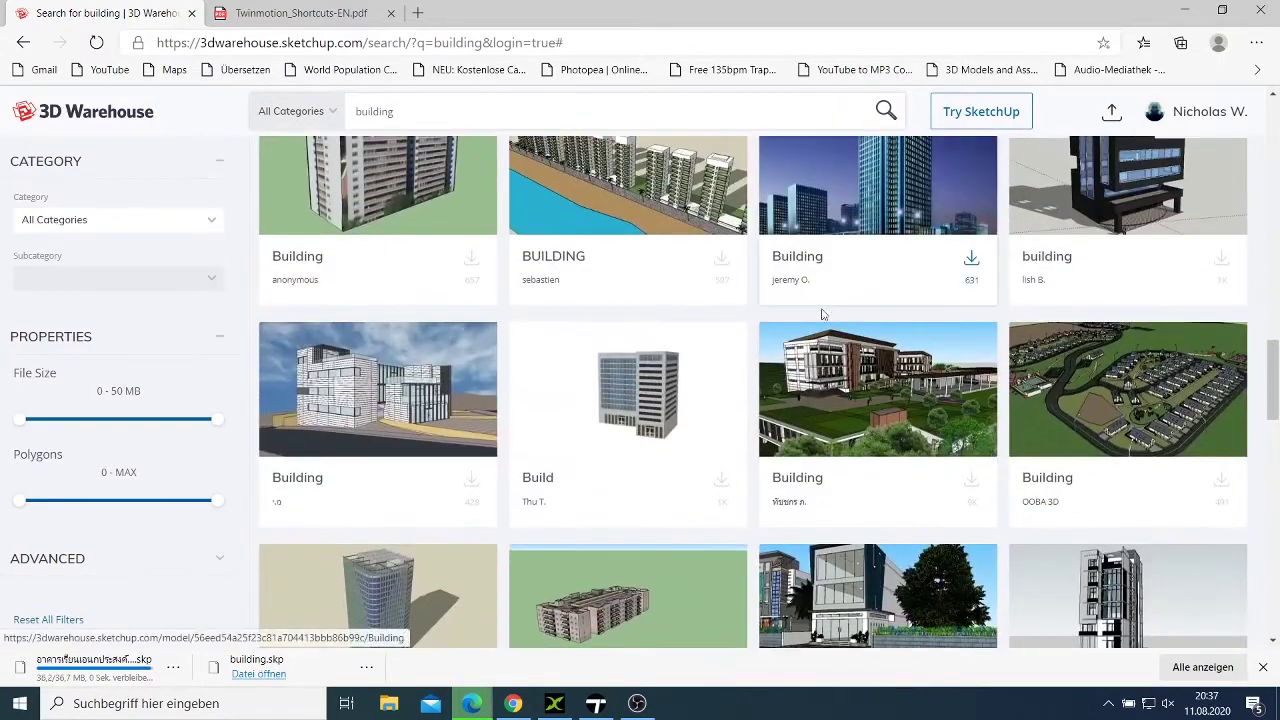
scroll(832, 332, "up", 2)
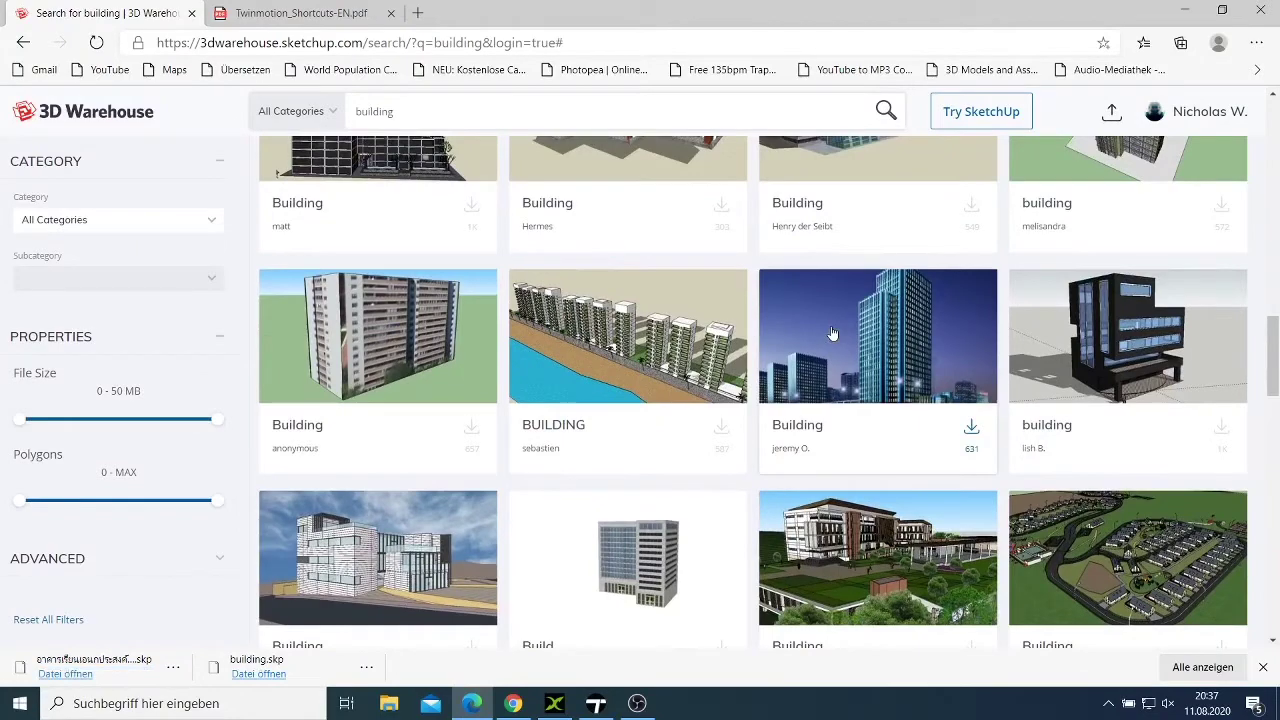
scroll(832, 332, "down", 6)
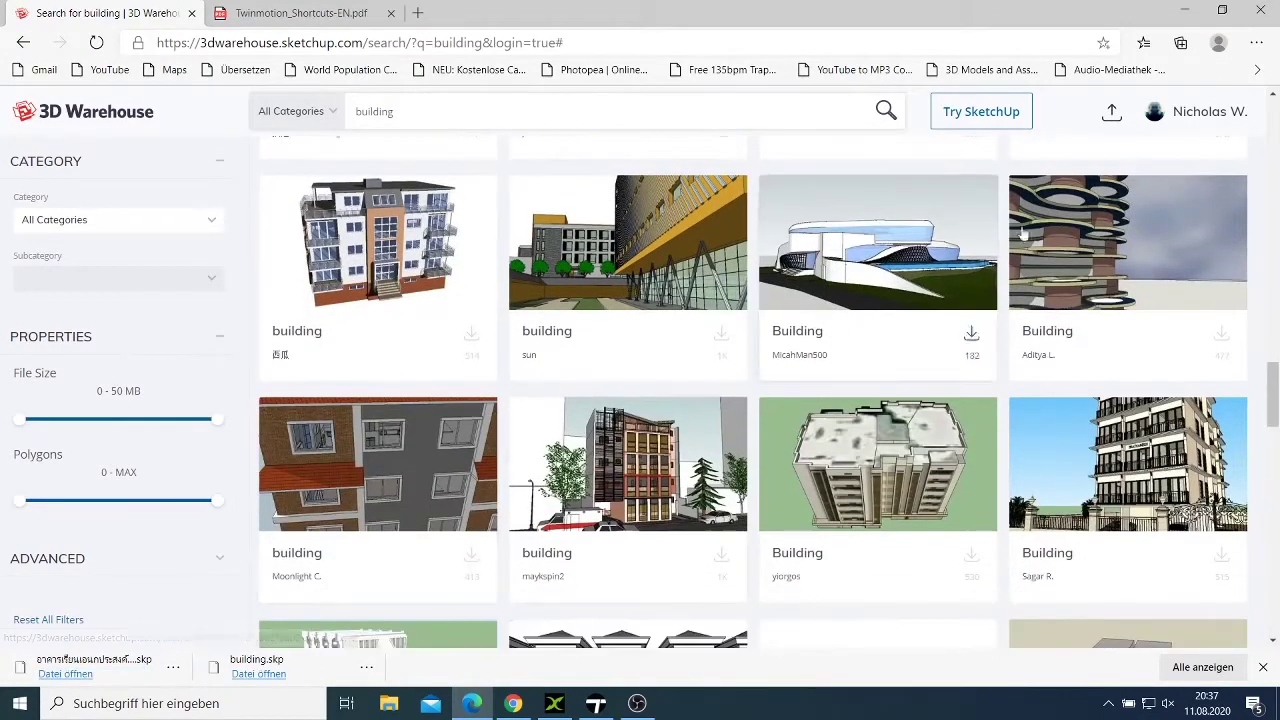
left_click(1184, 12)
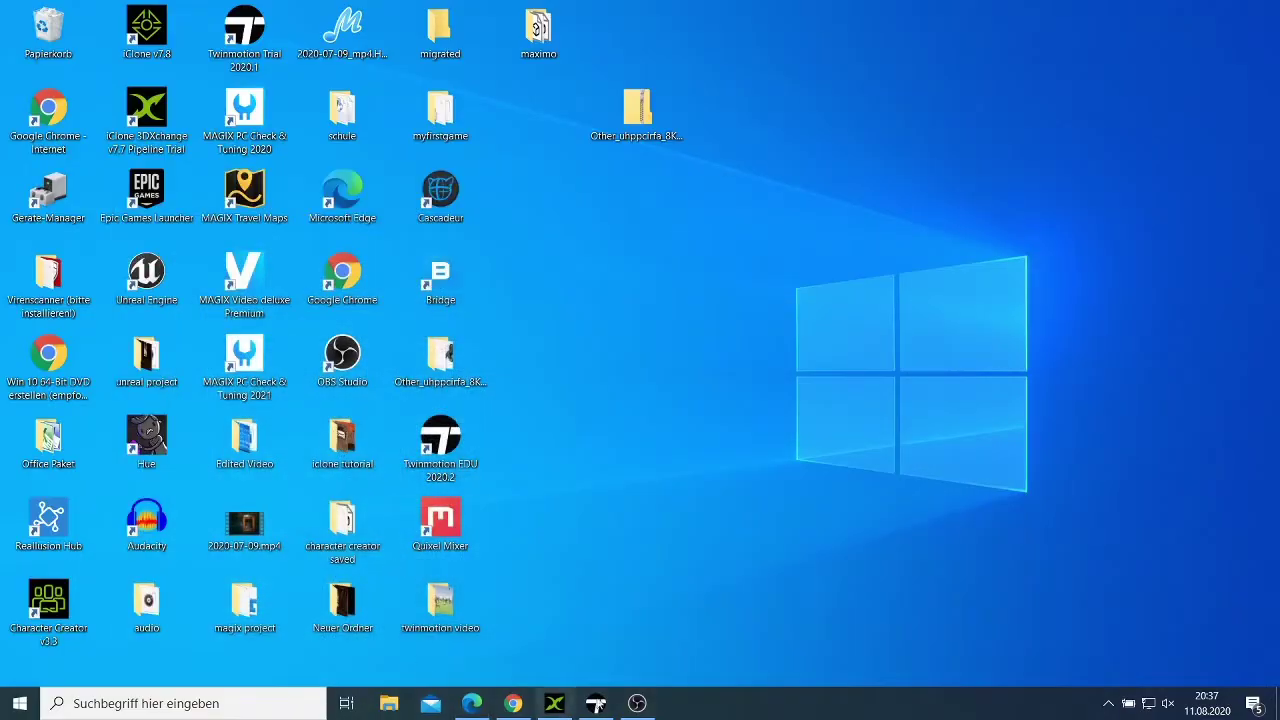
left_click(598, 704)
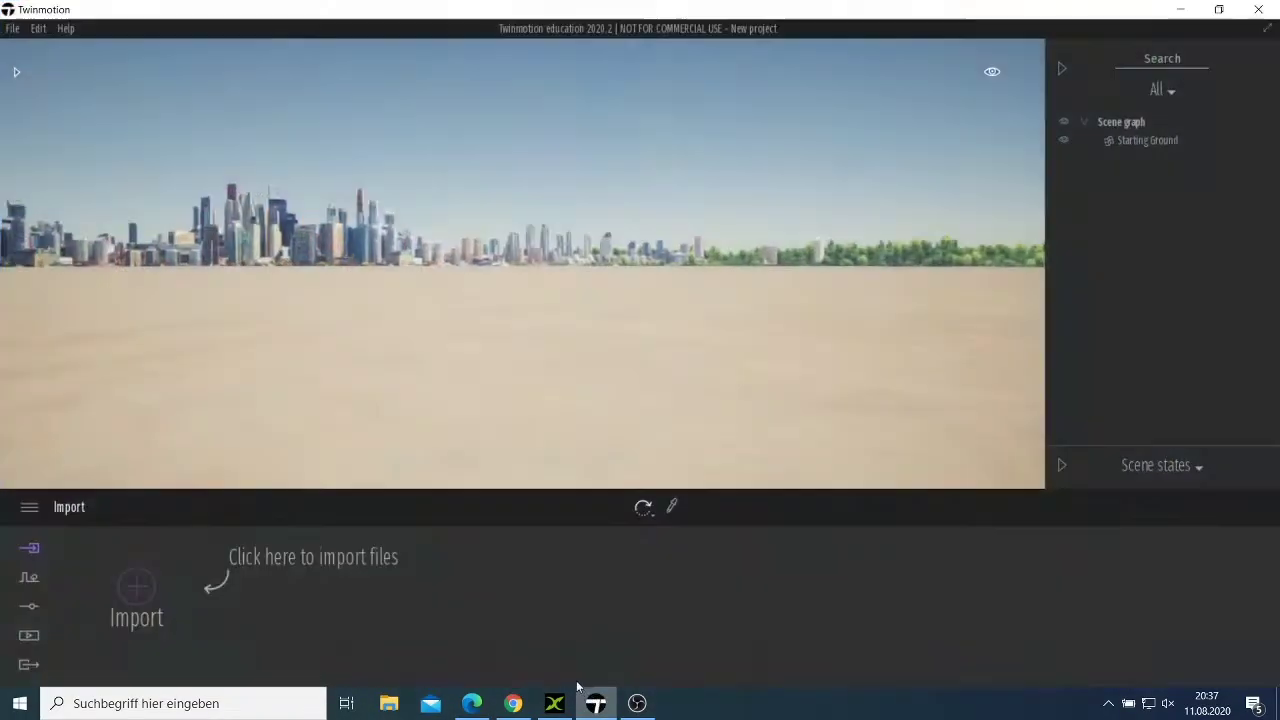
Step: Import the Thai-named SketchUp model ending in color.skp from Downloads as geometry
left_click(13, 28)
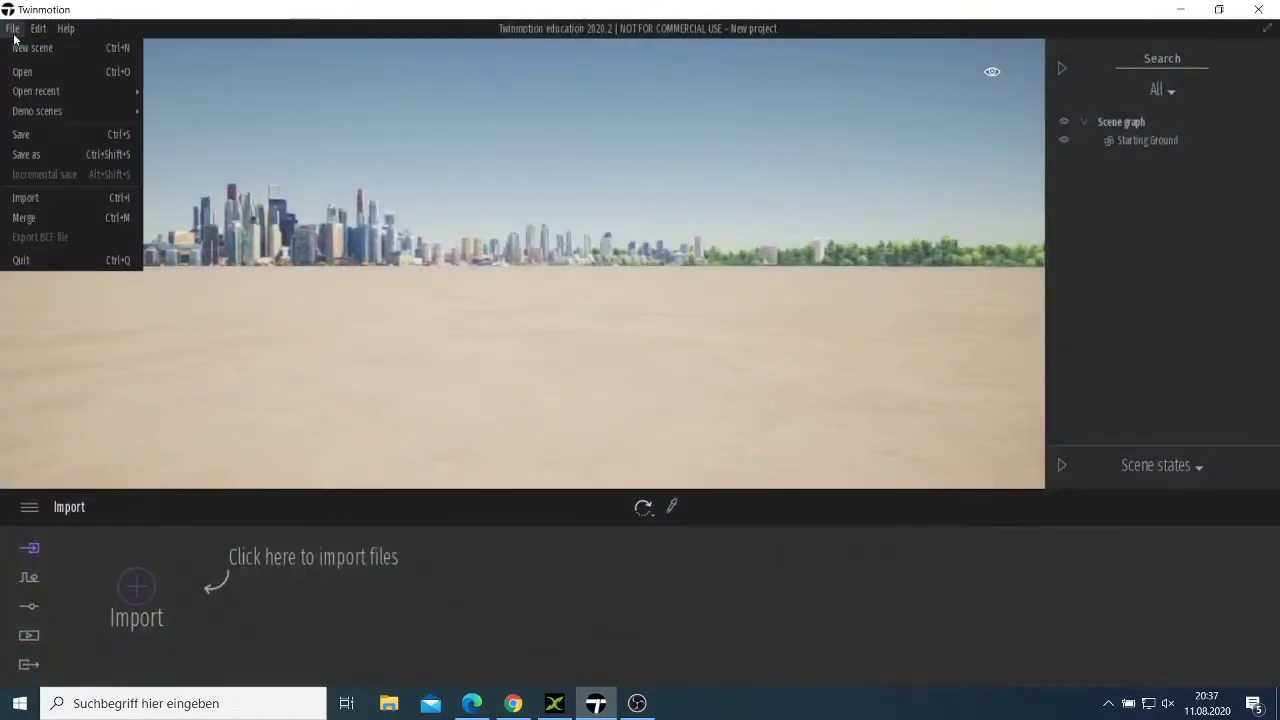
left_click(40, 198)
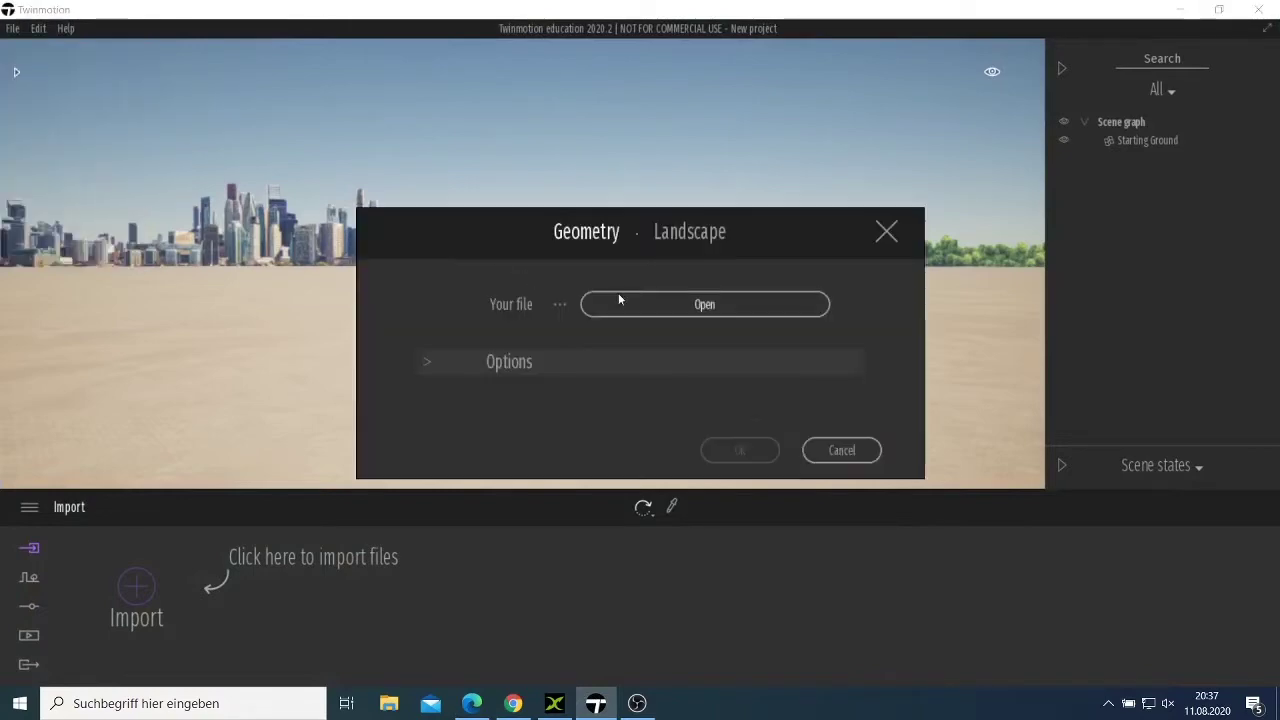
left_click(622, 302)
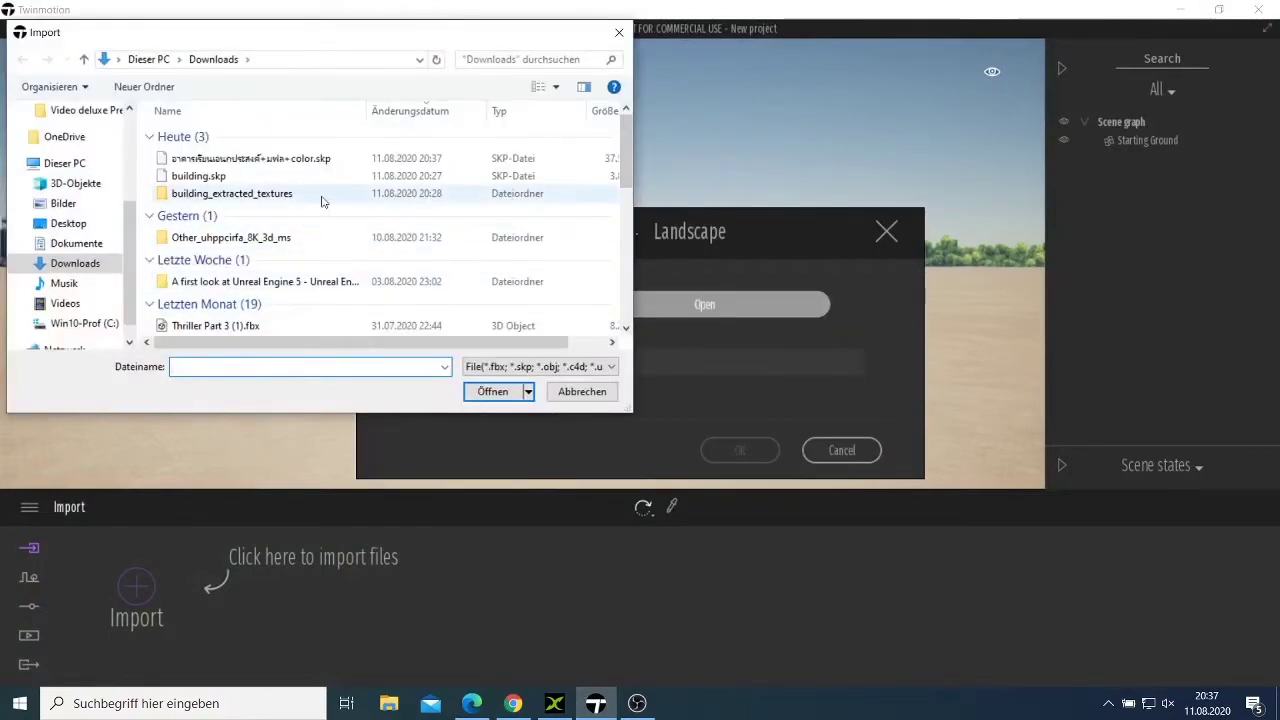
left_click(290, 158)
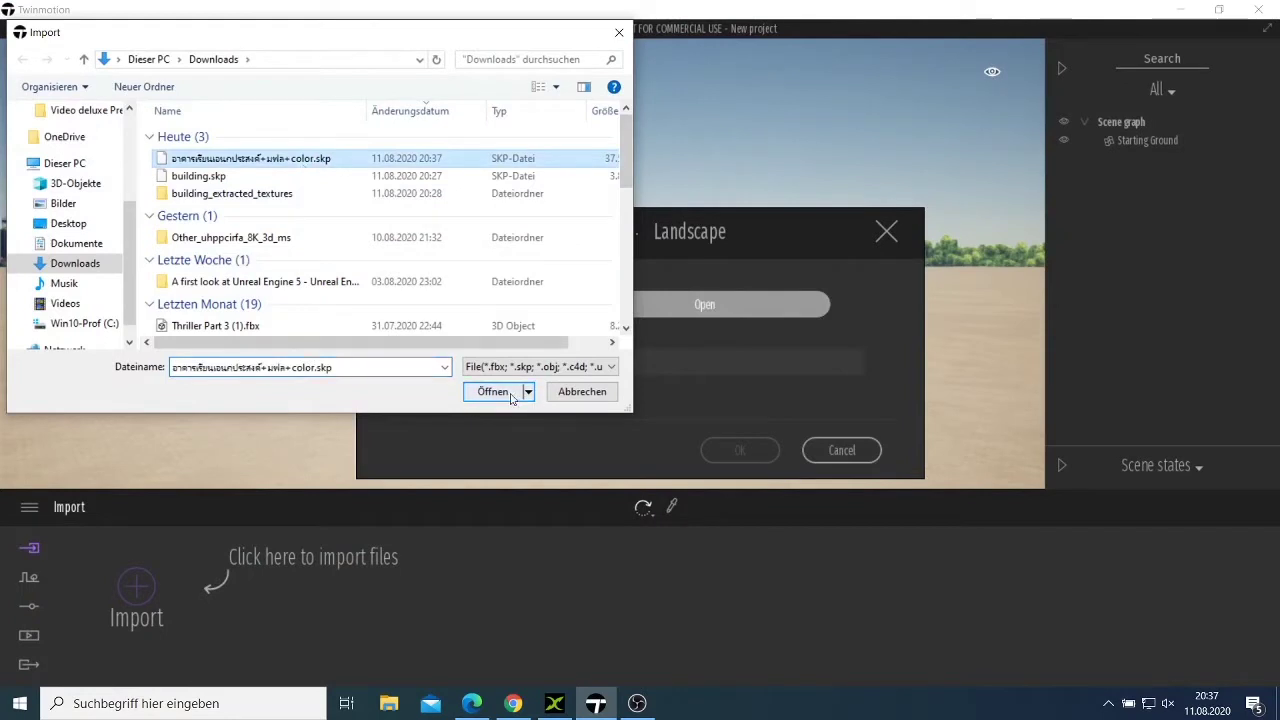
left_click(497, 391)
left_click(733, 448)
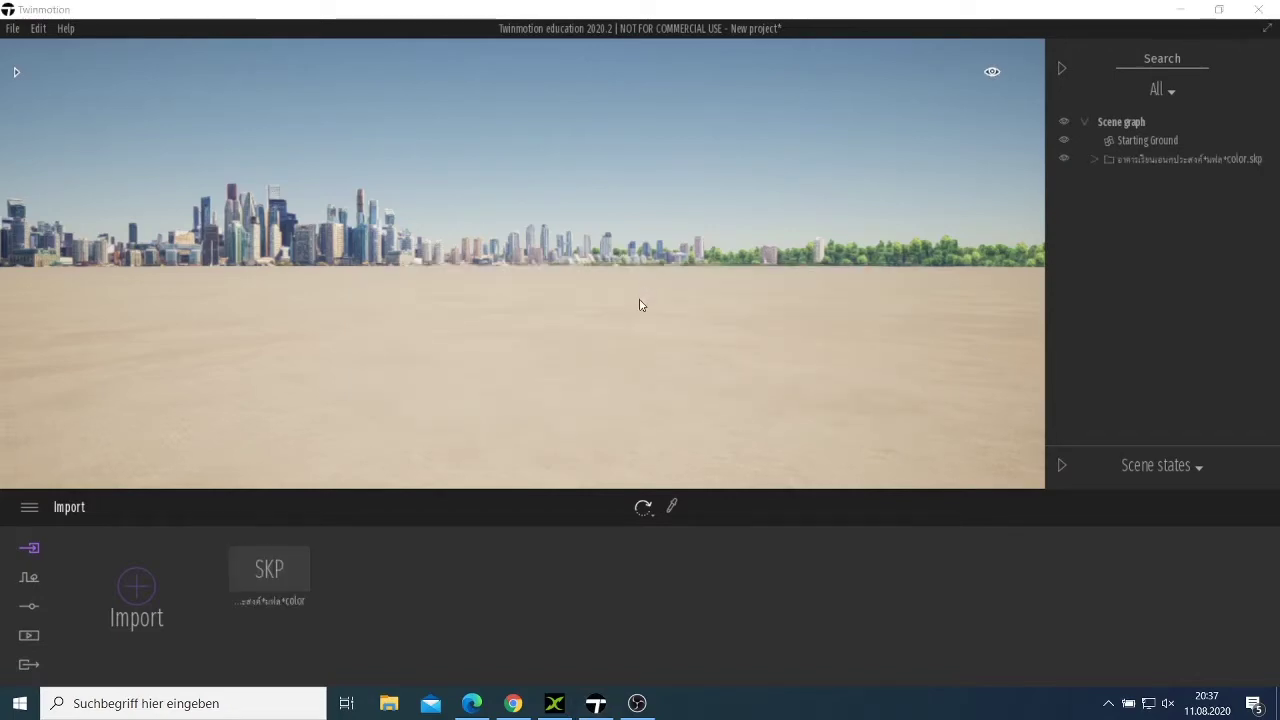
Step: Examine the scene around the starting ground from farther back to locate the imported model
left_click(580, 374)
mouse_move(617, 340)
right_mouse_down()
mouse_move(627, 335)
mouse_move(612, 338)
mouse_move(608, 372)
mouse_move(616, 328)
right_mouse_up()
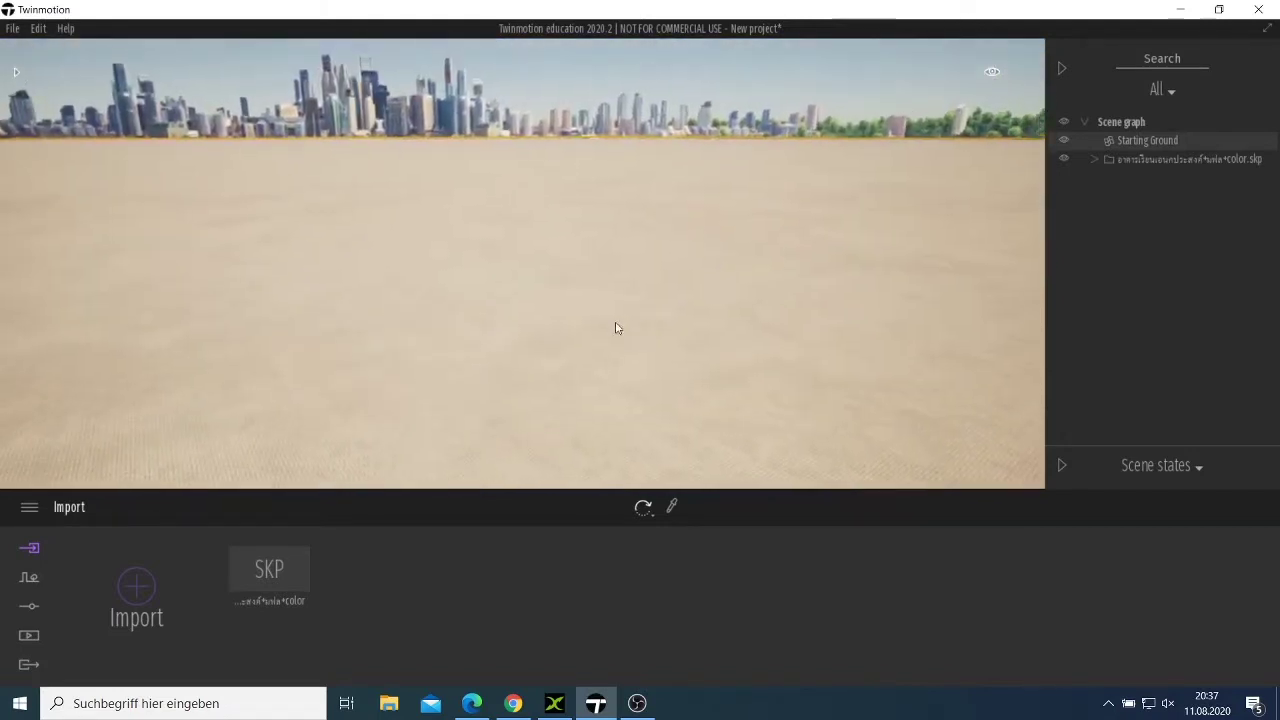
scroll(626, 318, "down", 10)
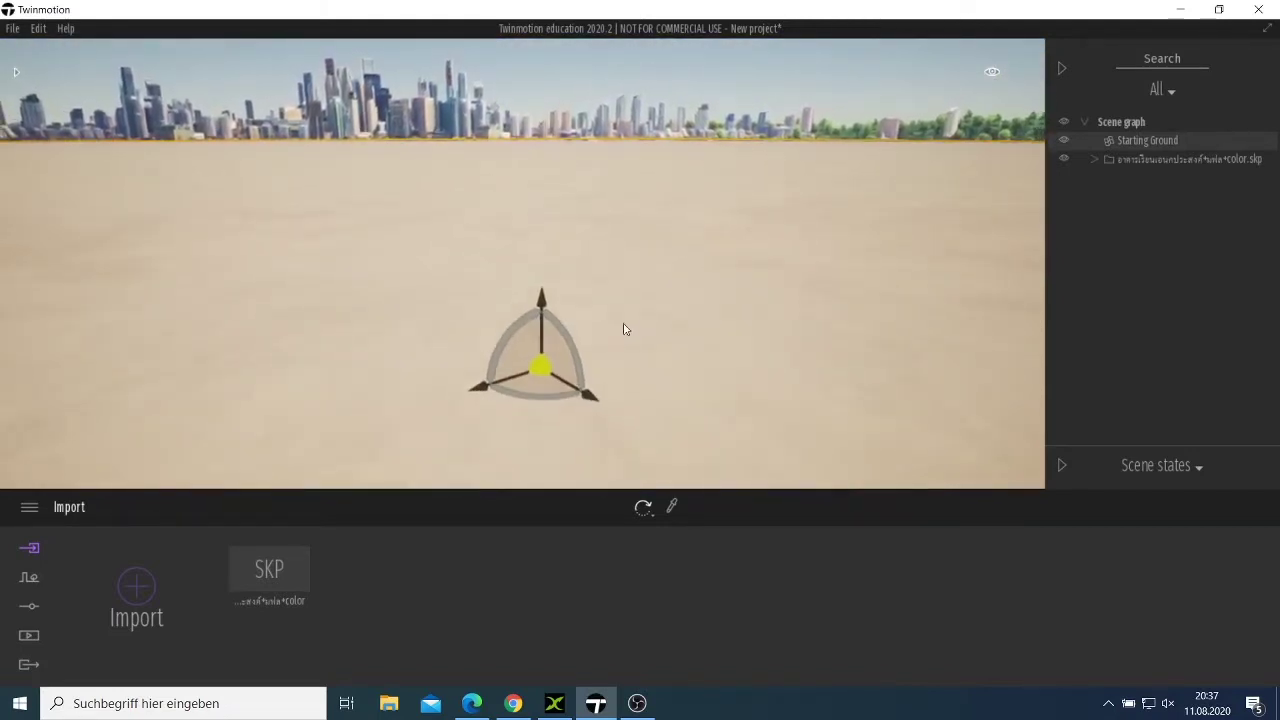
scroll(624, 332, "down", 10)
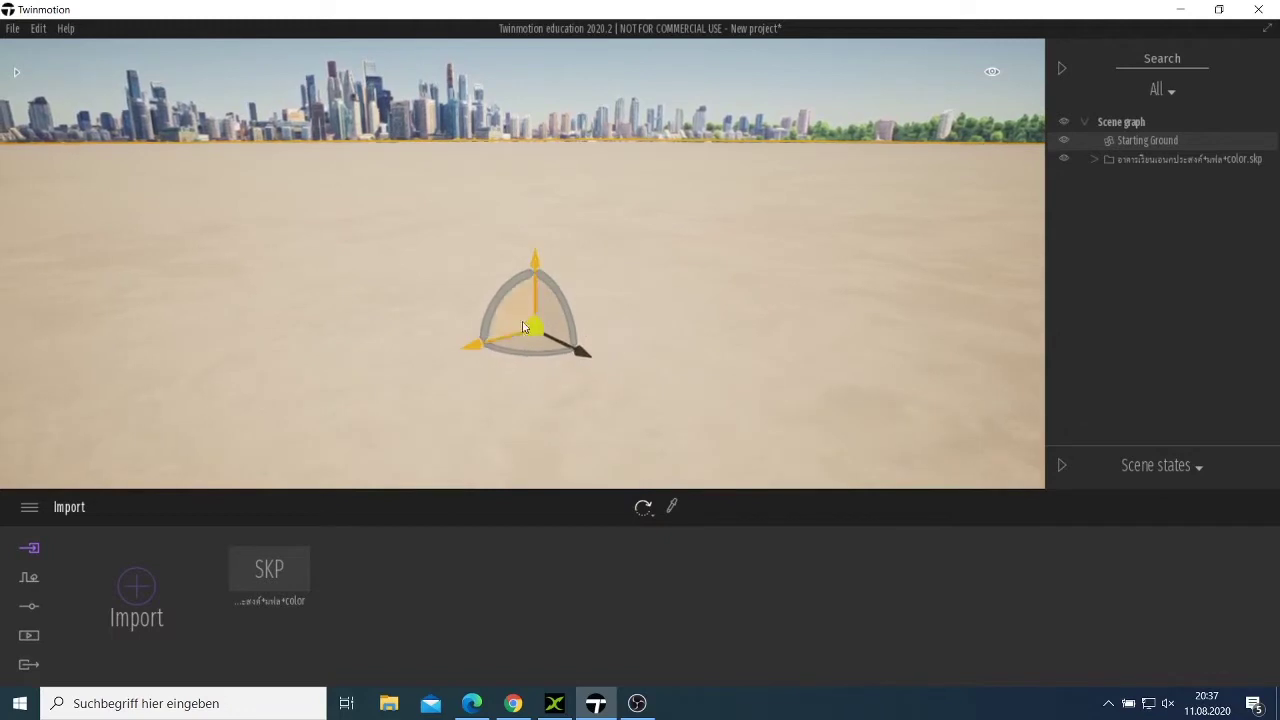
scroll(678, 327, "down", 8)
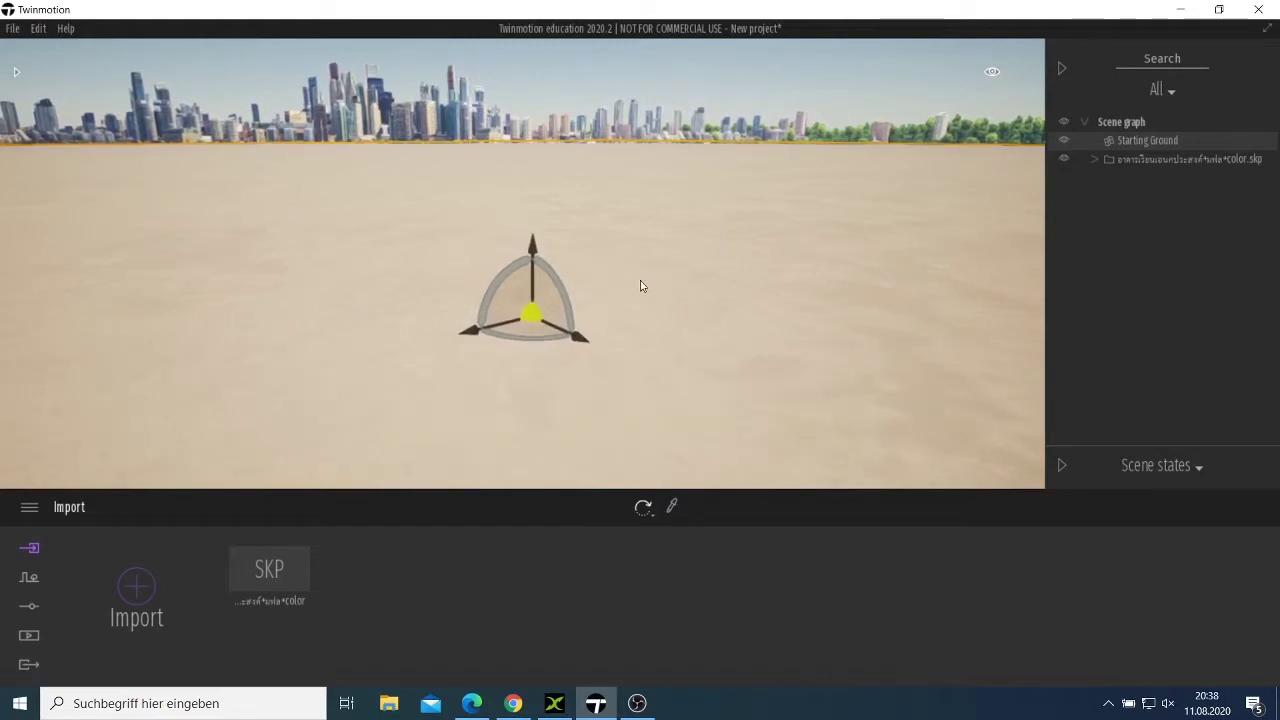
scroll(640, 301, "down", 5)
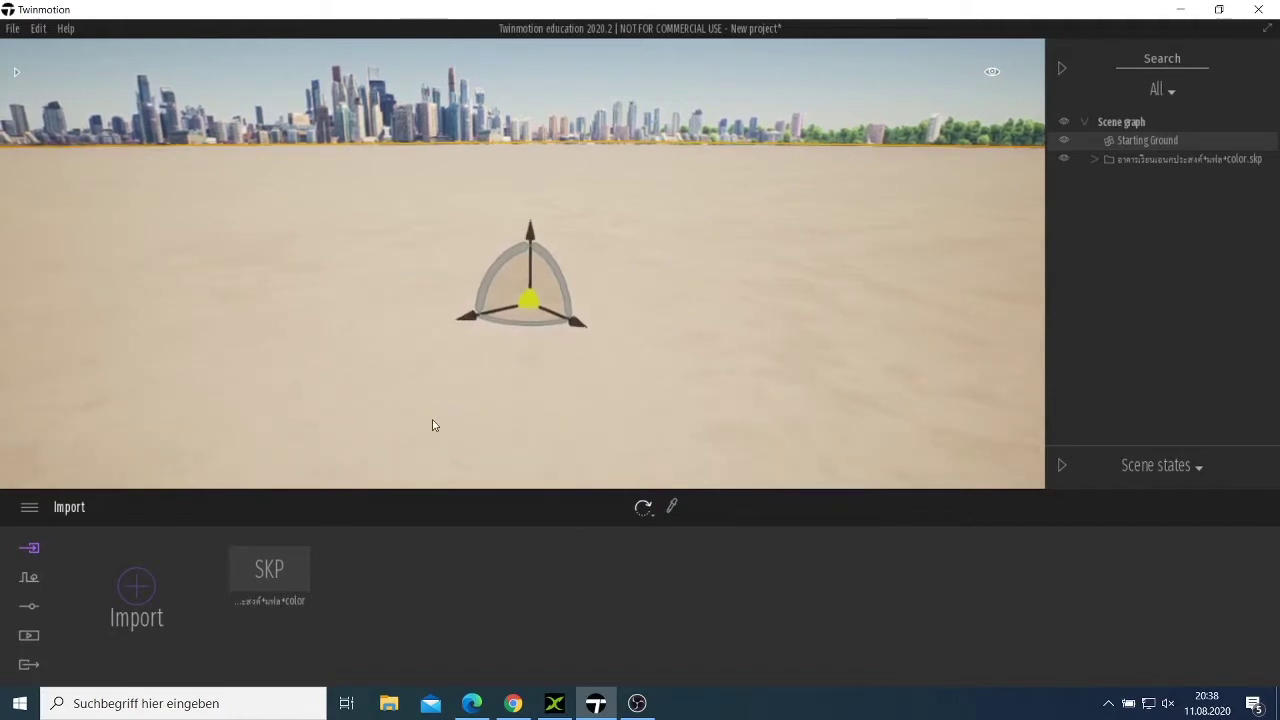
right_click_drag(455, 398, 344, 393)
scroll(474, 412, "down", 2)
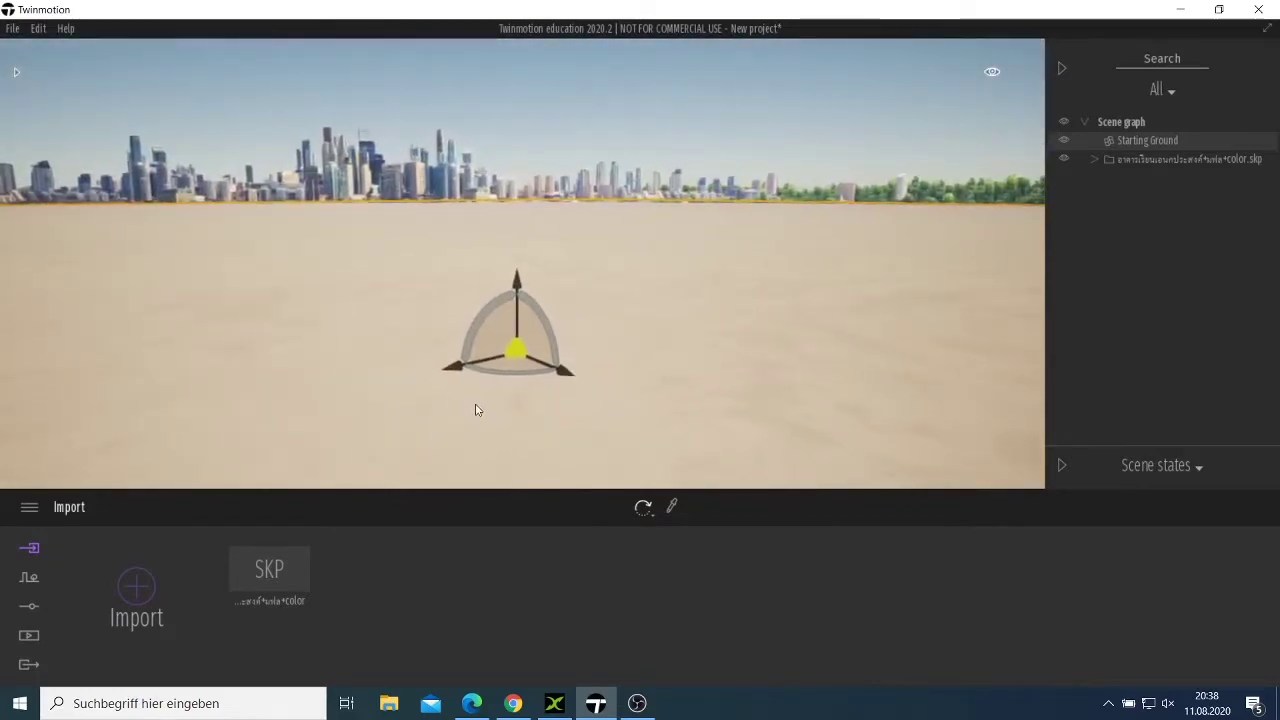
key("s")
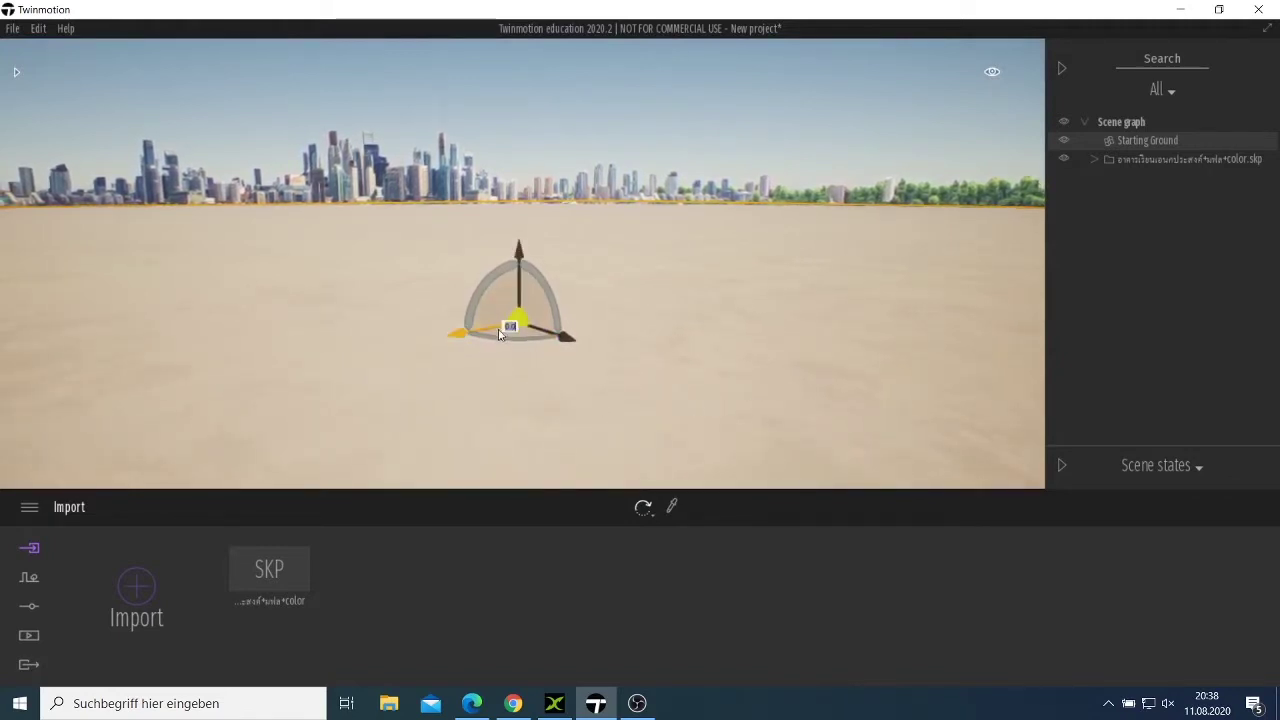
left_click_drag(510, 334, 469, 374)
Step: Start a new empty scene without saving the current project
left_click(8, 29)
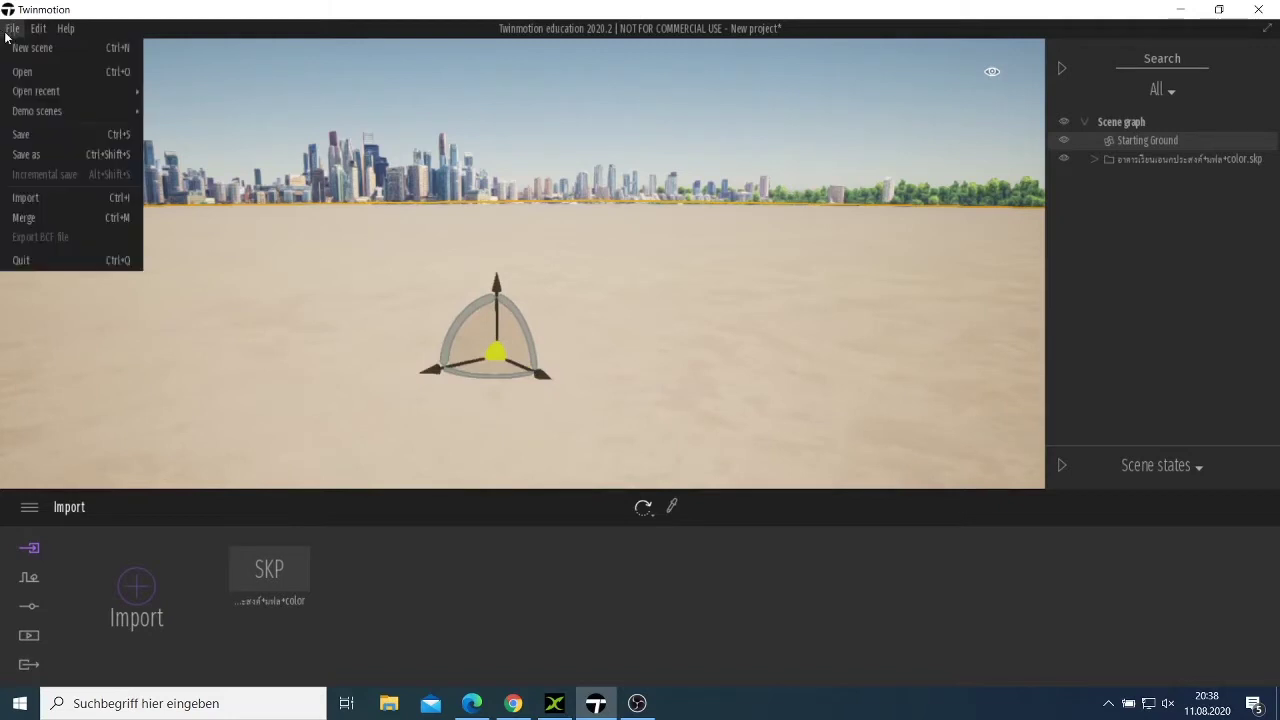
left_click(24, 50)
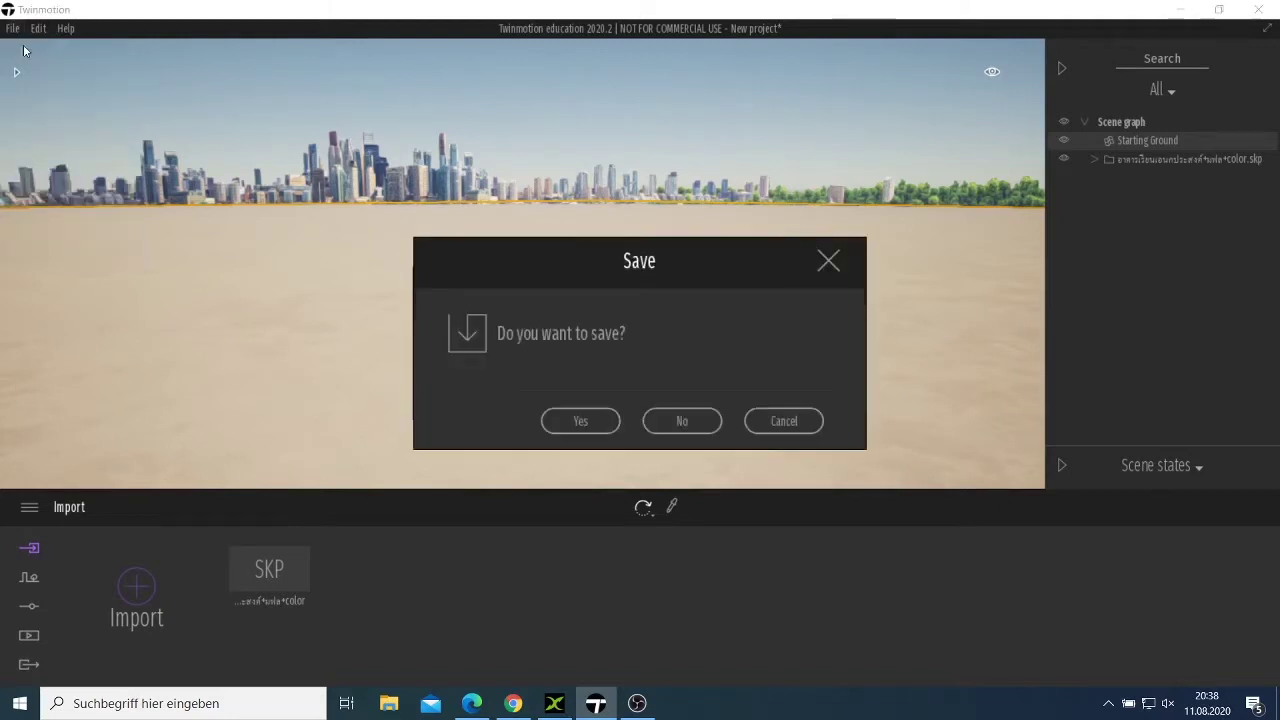
left_click(664, 423)
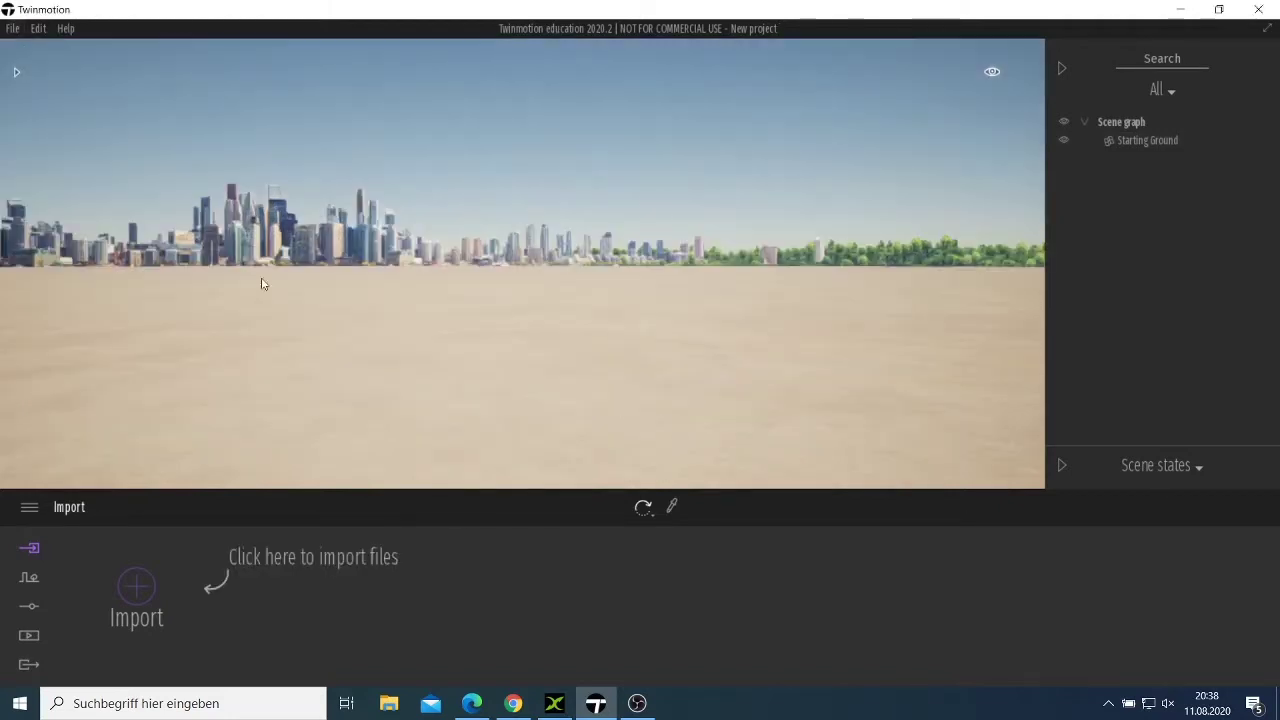
left_click(11, 28)
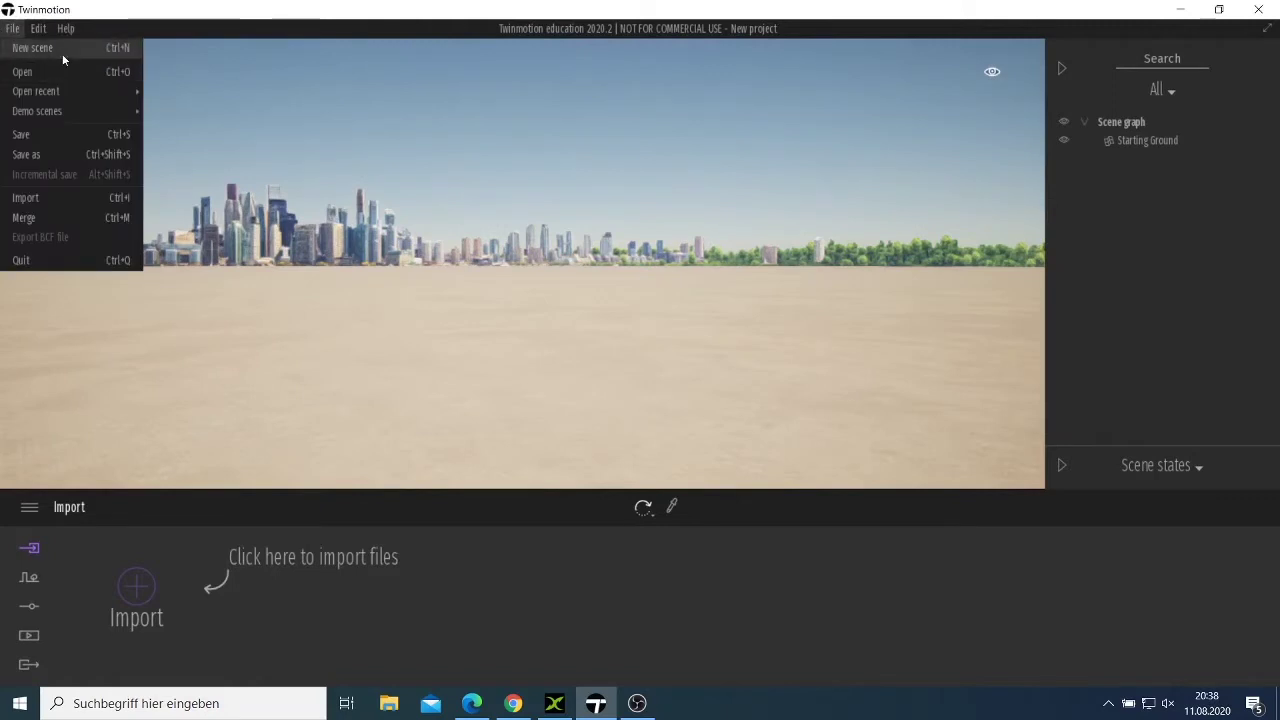
left_click(23, 47)
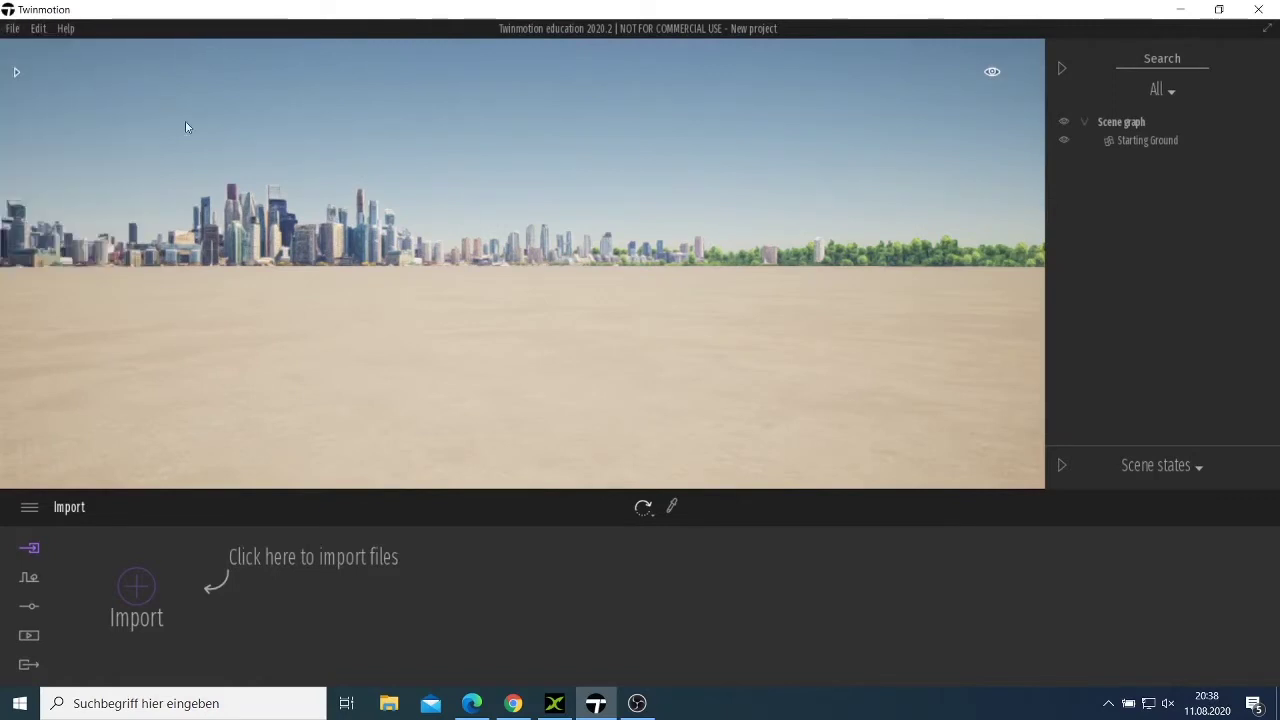
Step: Import building.skp from the Downloads folder as geometry with the default options
left_click(14, 30)
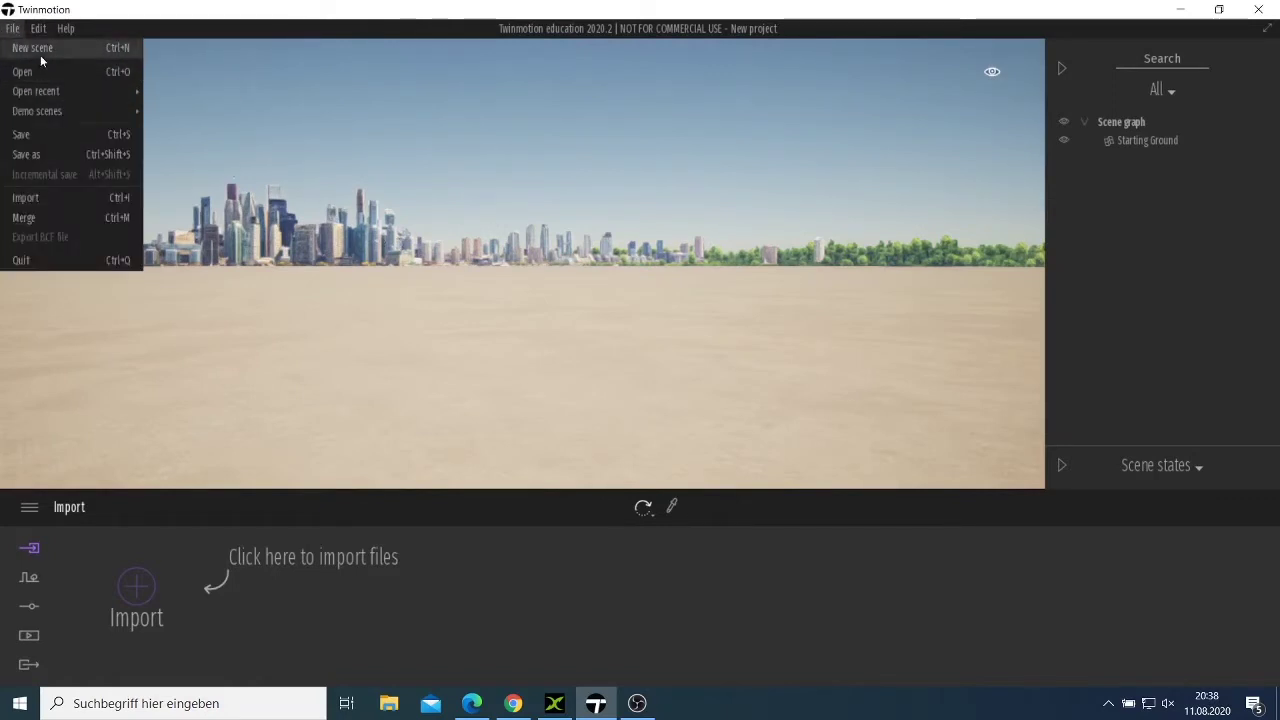
left_click(93, 197)
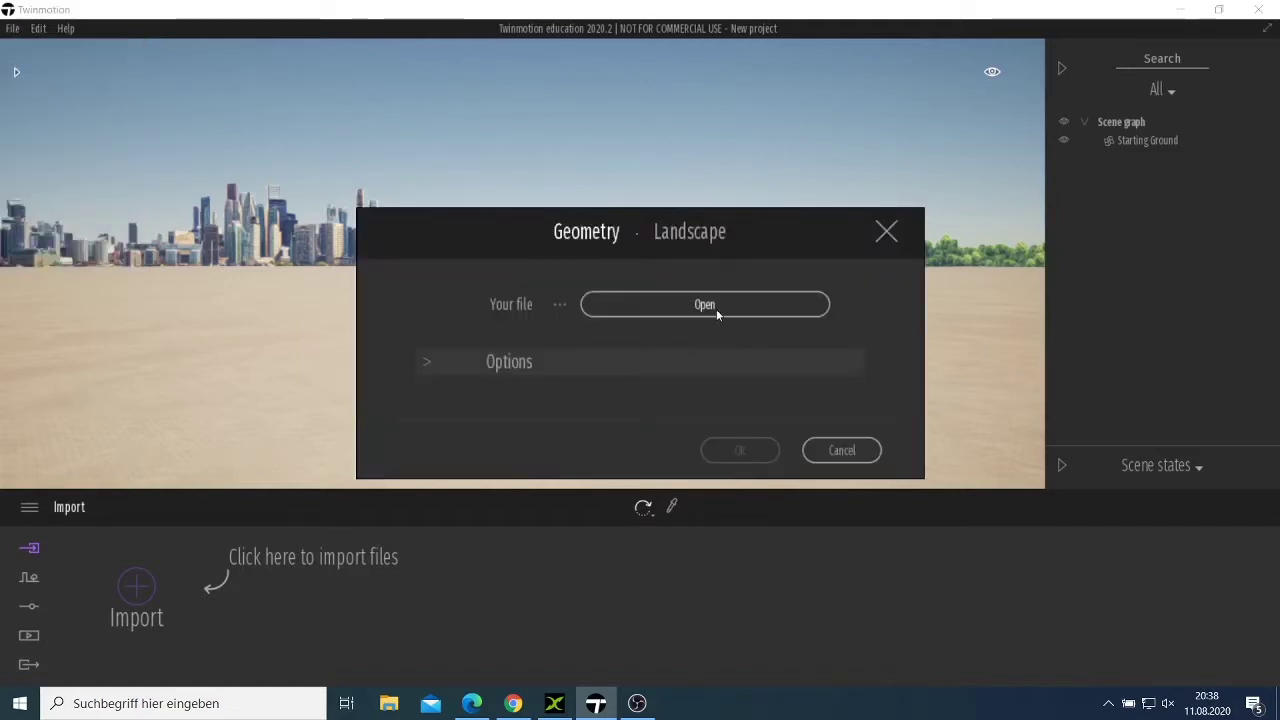
left_click(714, 306)
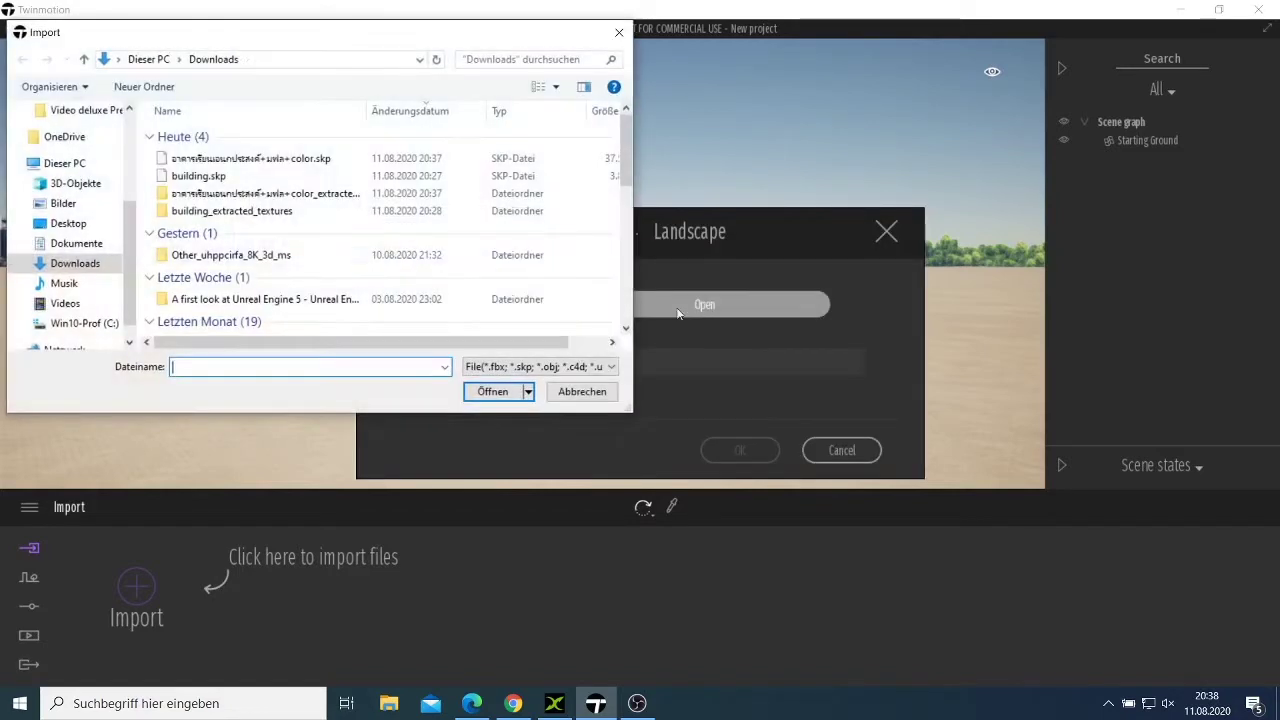
left_click(260, 176)
left_click(491, 392)
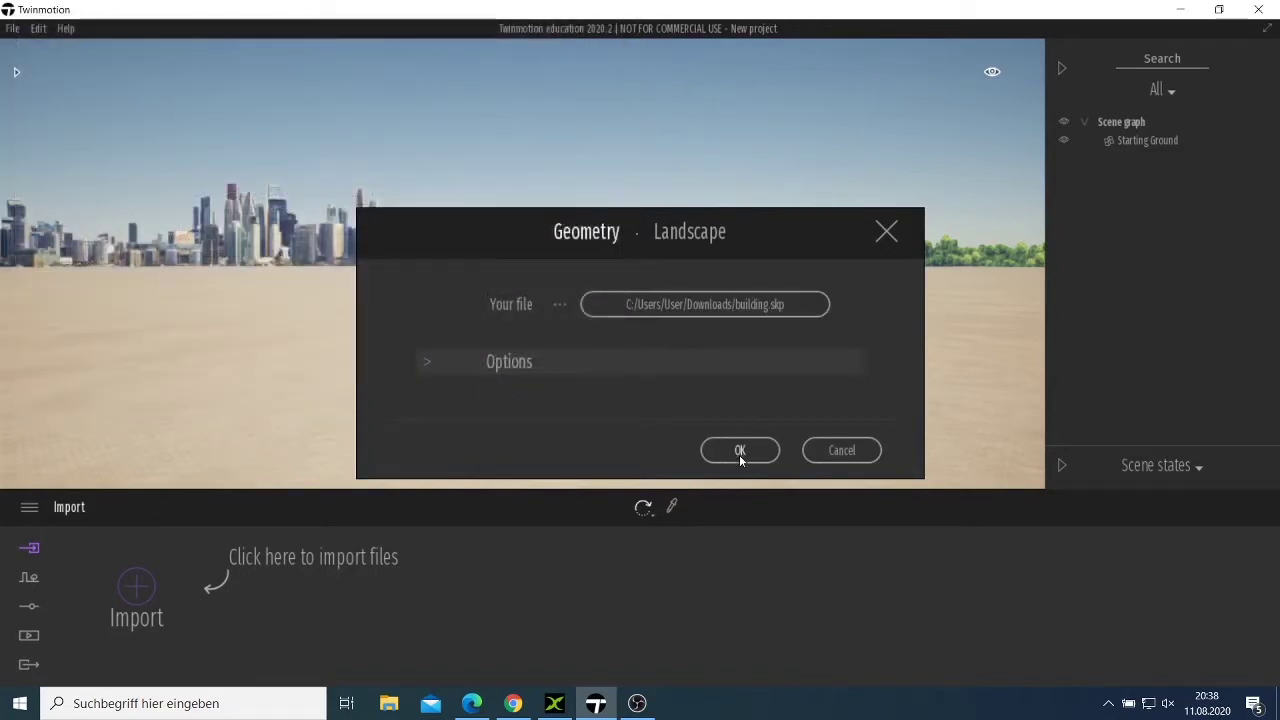
left_click(740, 452)
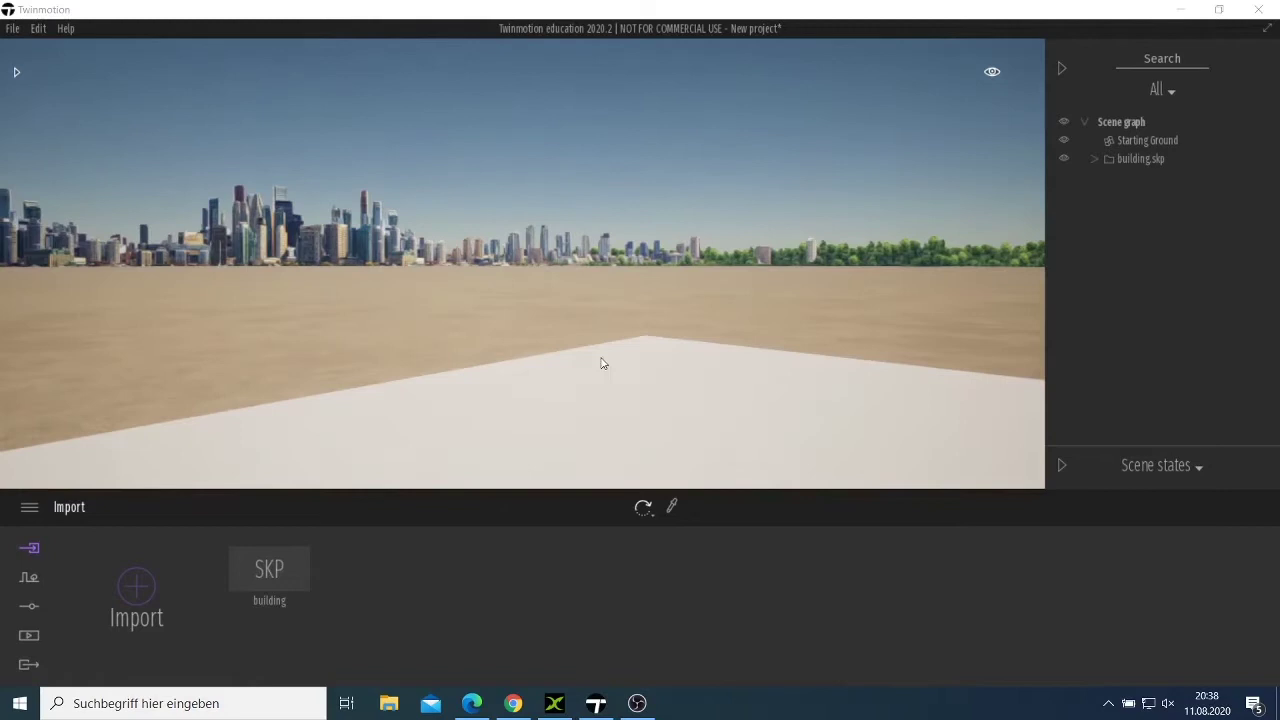
Step: Examine the imported building model from above and from farther back, including its houses, trees and streets
left_click(585, 229)
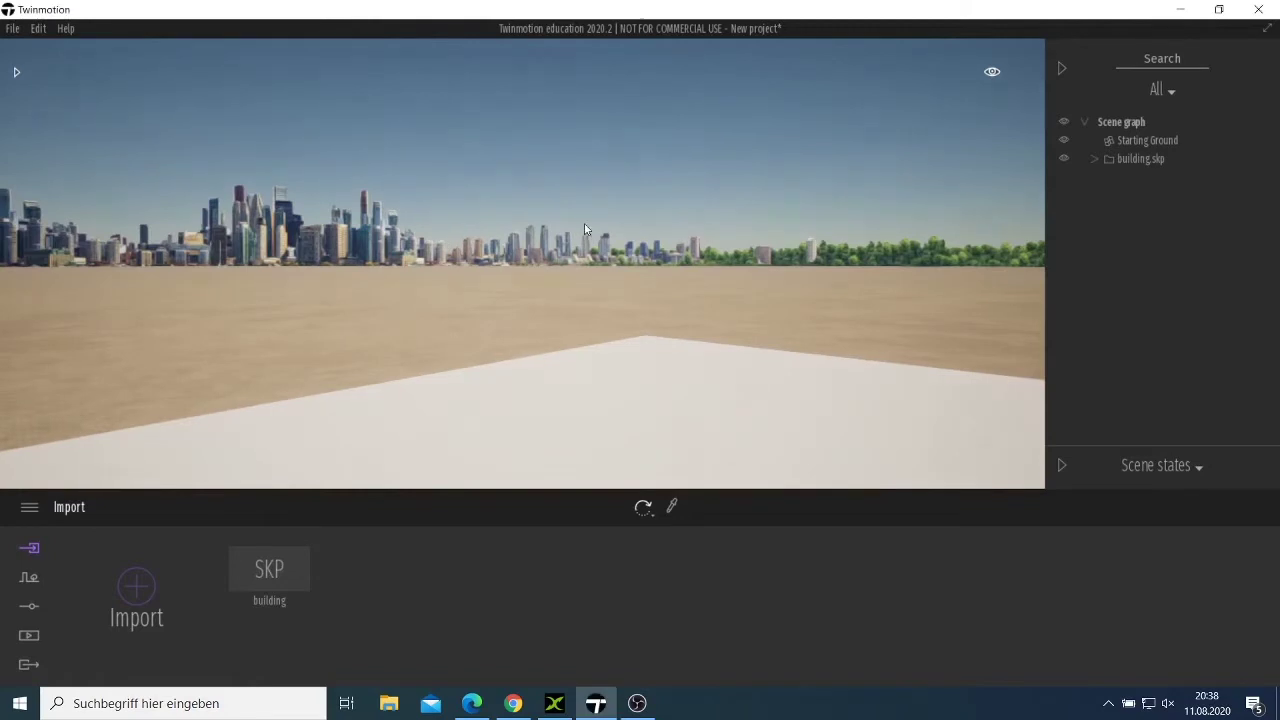
left_click_drag(607, 220, 640, 146)
scroll(641, 147, "down", 10)
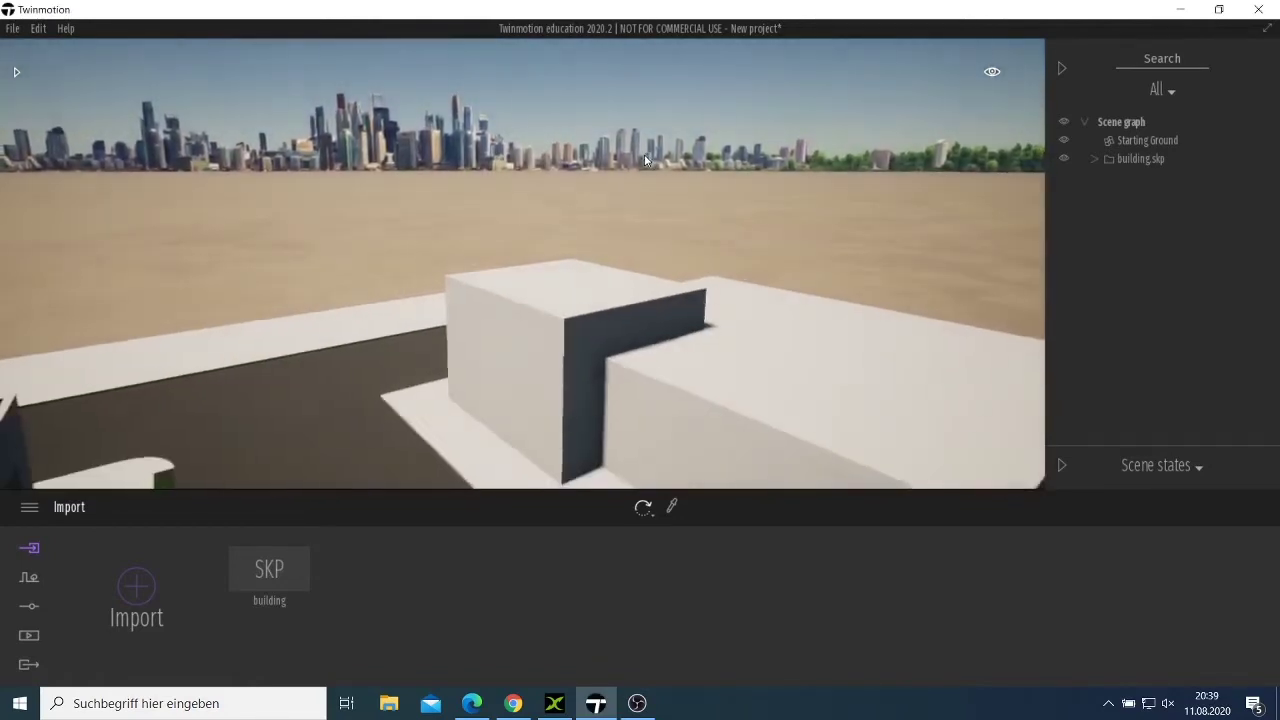
scroll(643, 165, "down", 5)
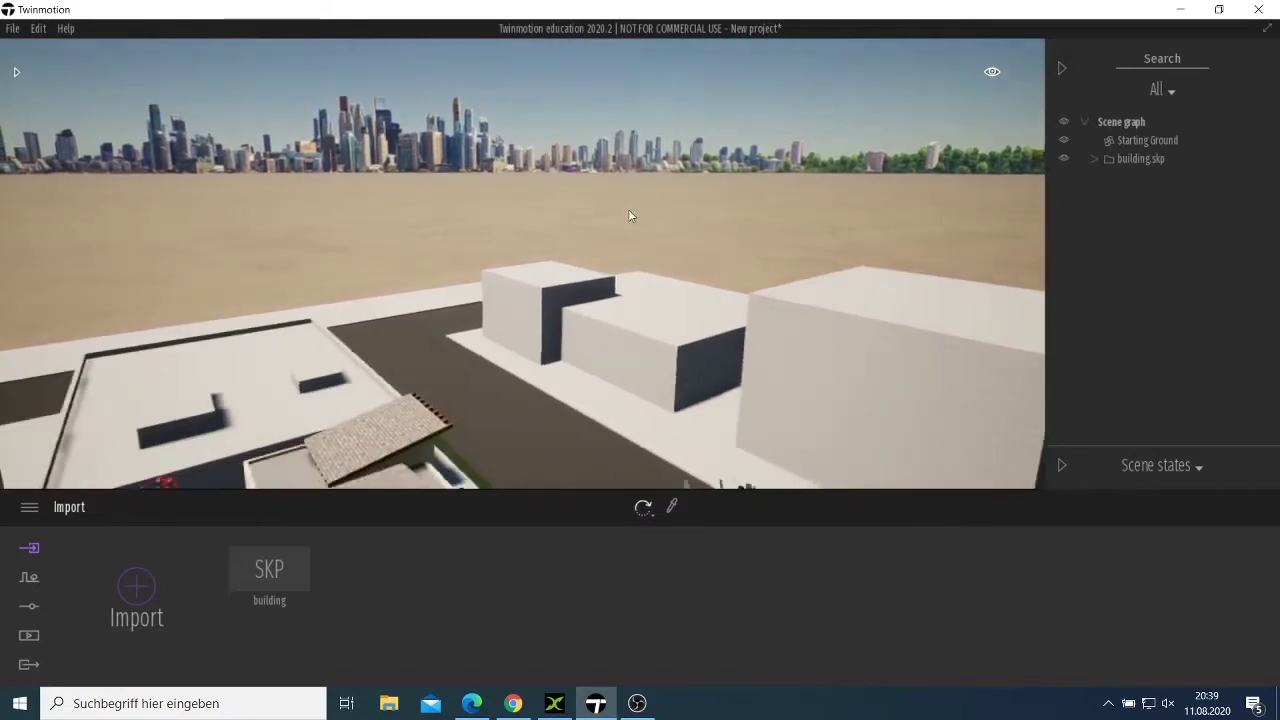
scroll(630, 229, "down", 5)
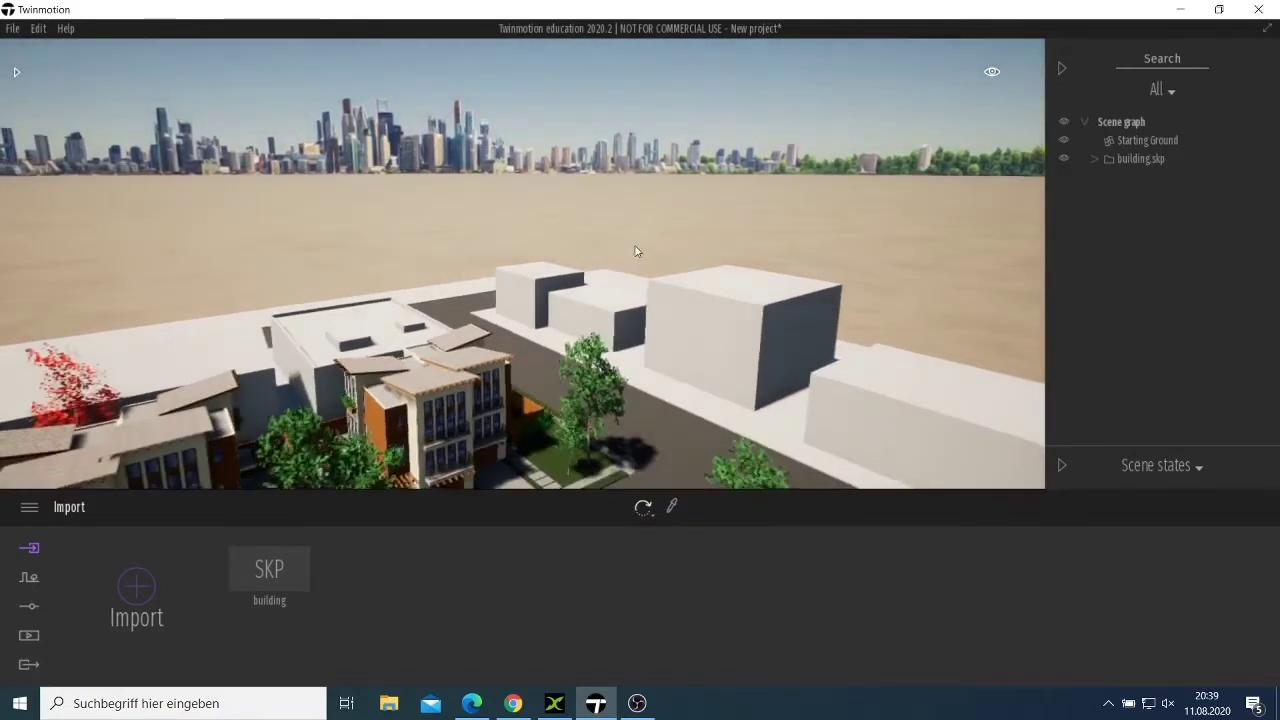
scroll(628, 252, "down", 5)
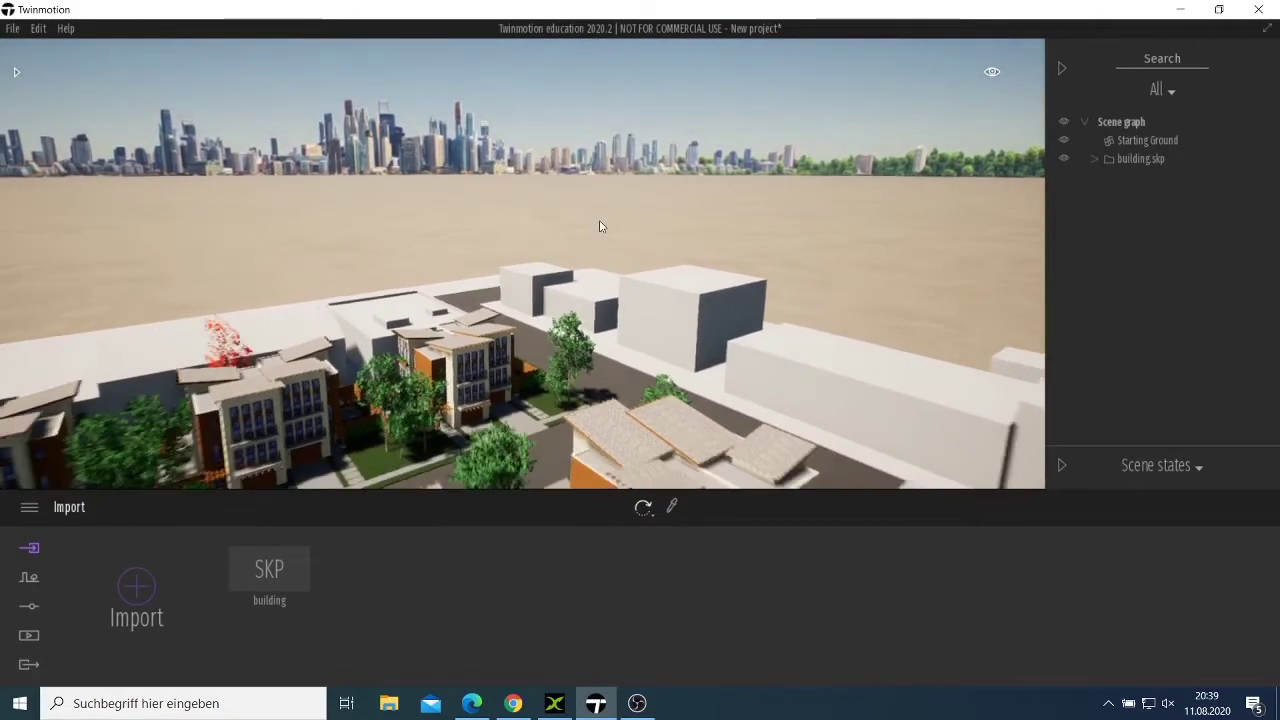
scroll(540, 219, "down", 5)
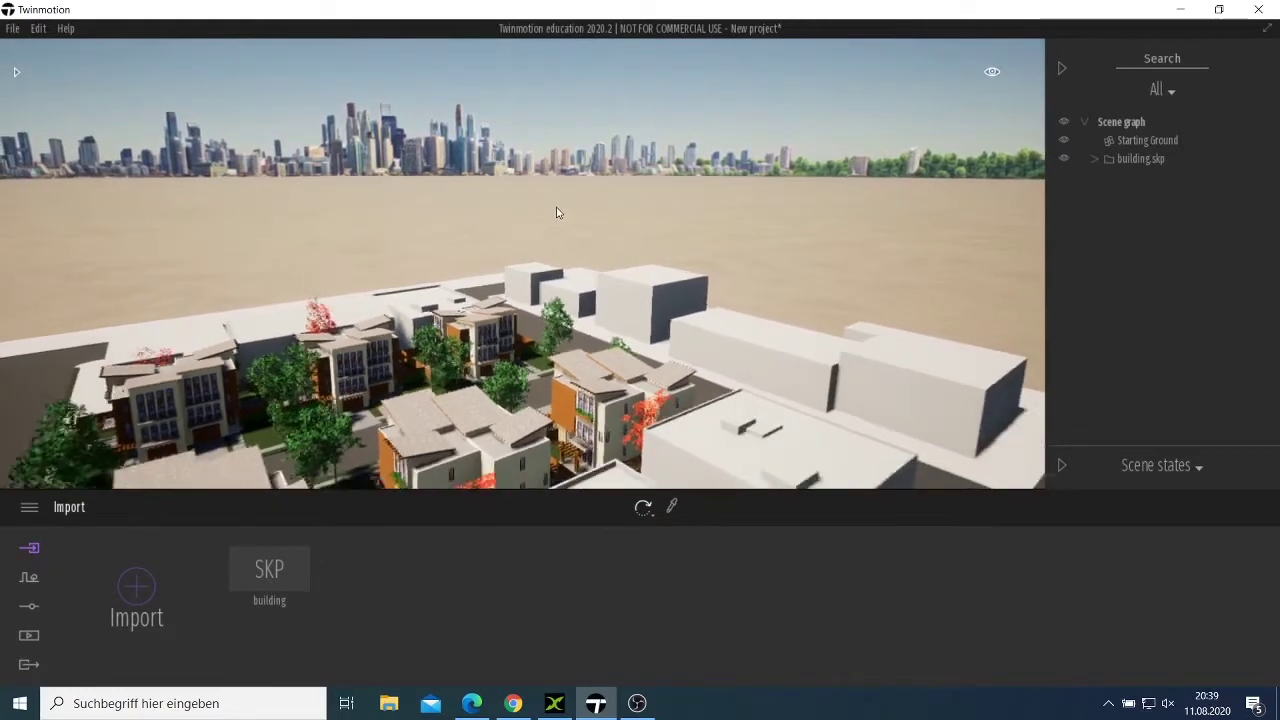
scroll(546, 224, "down", 5)
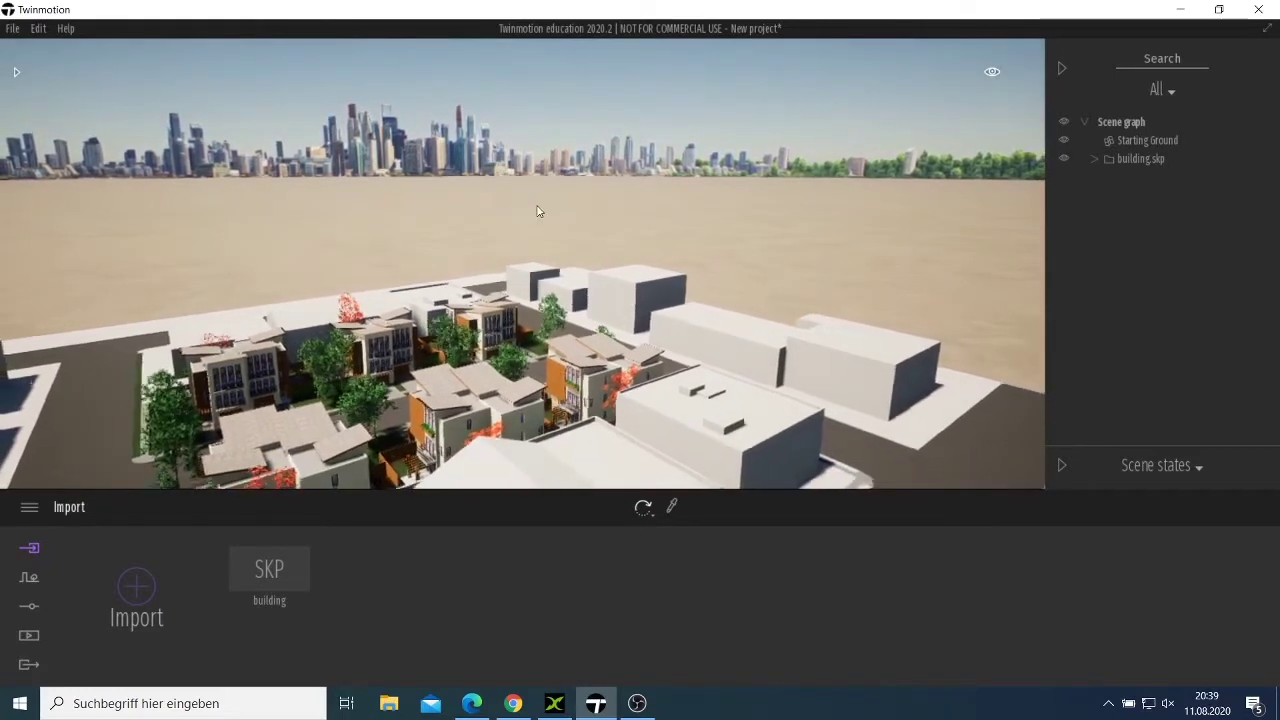
left_click(281, 256)
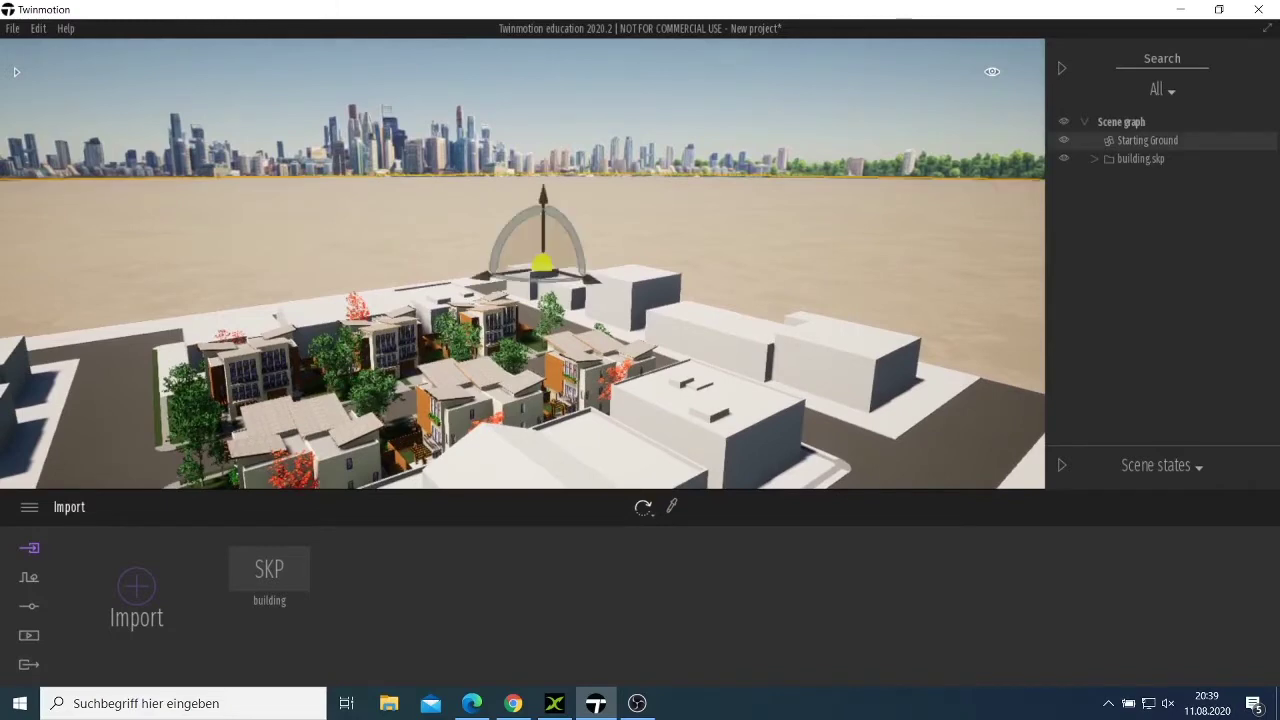
Step: Switch the starting ground's gizmo from Rotate to Move and shift the ground a short distance sideways
right_click_drag(281, 257, 502, 178)
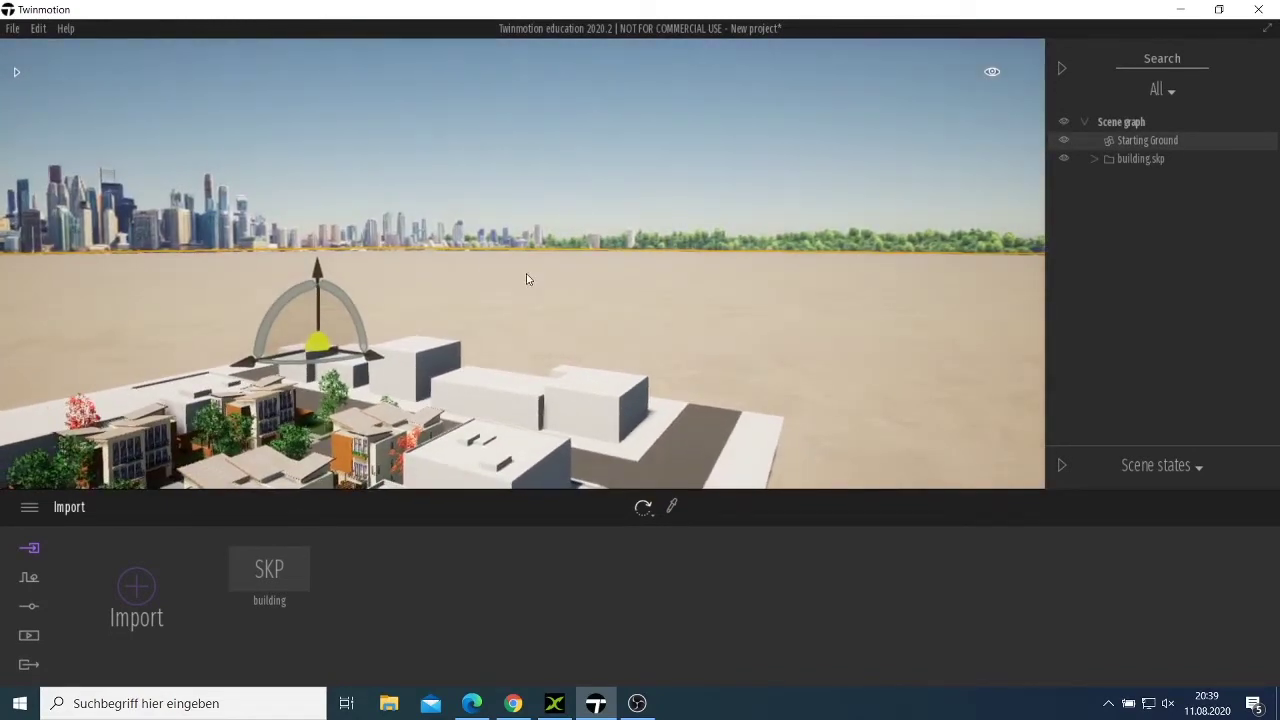
key("a")
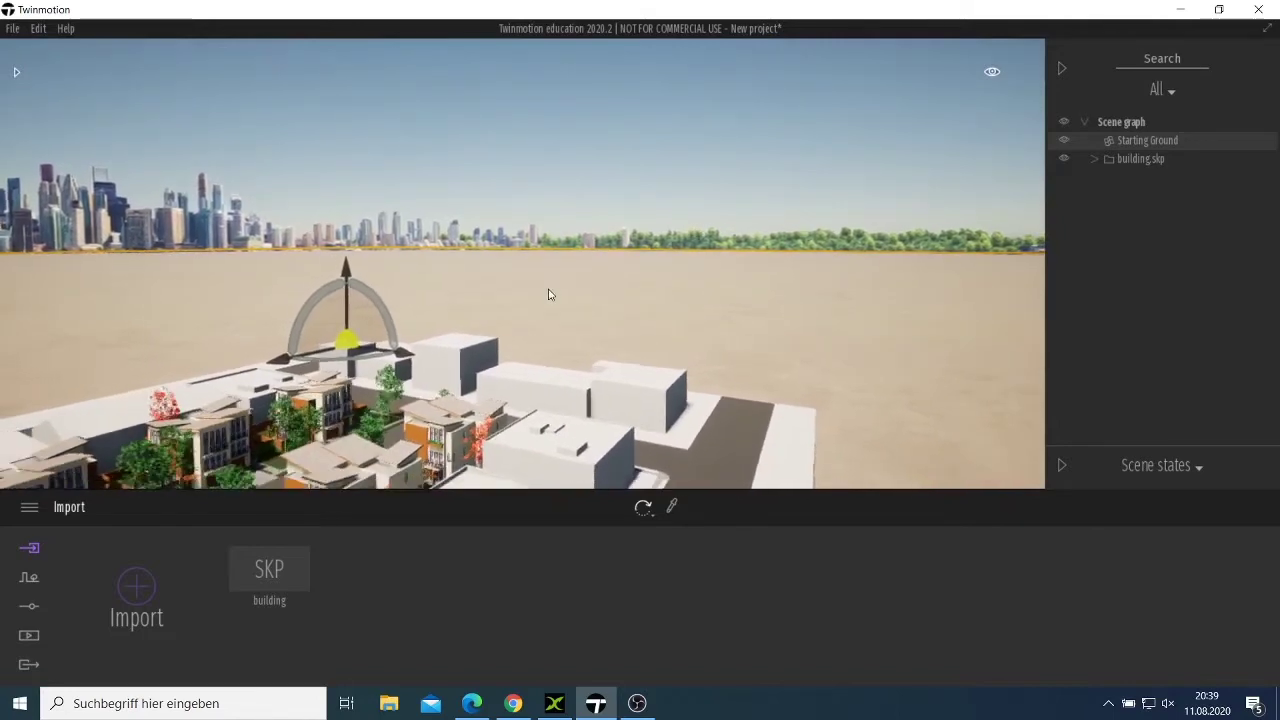
key("s")
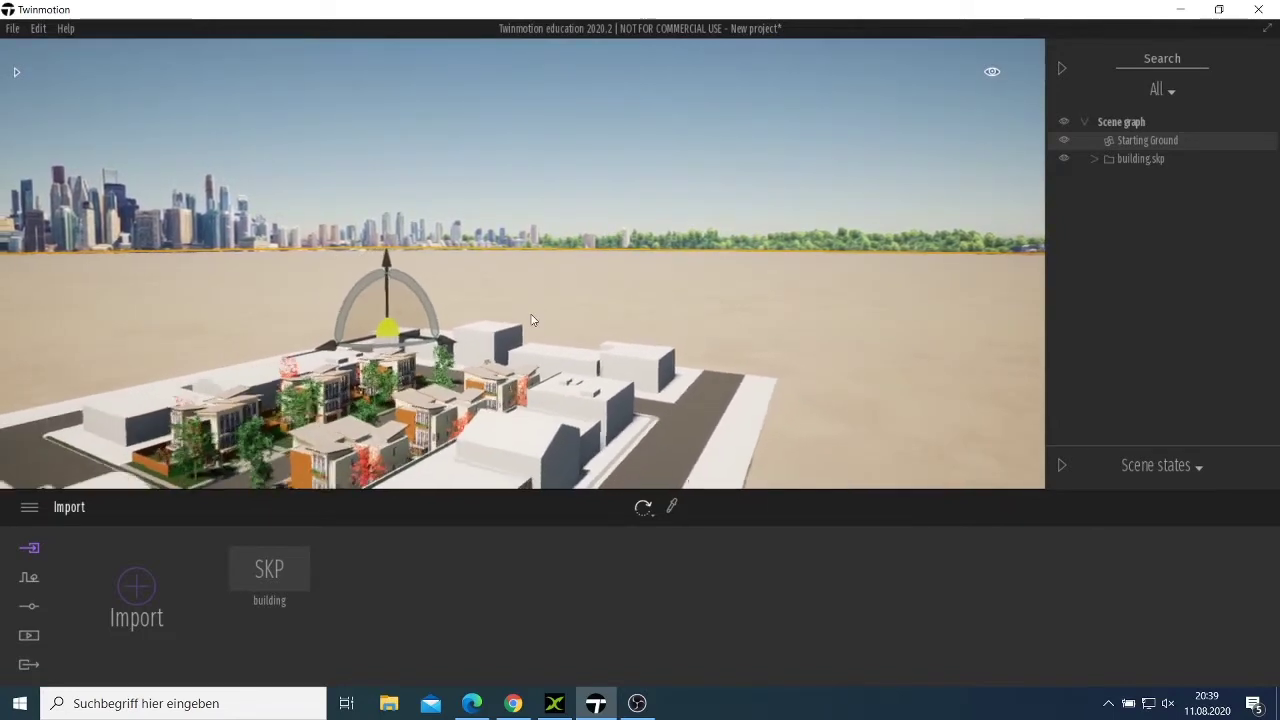
key("s")
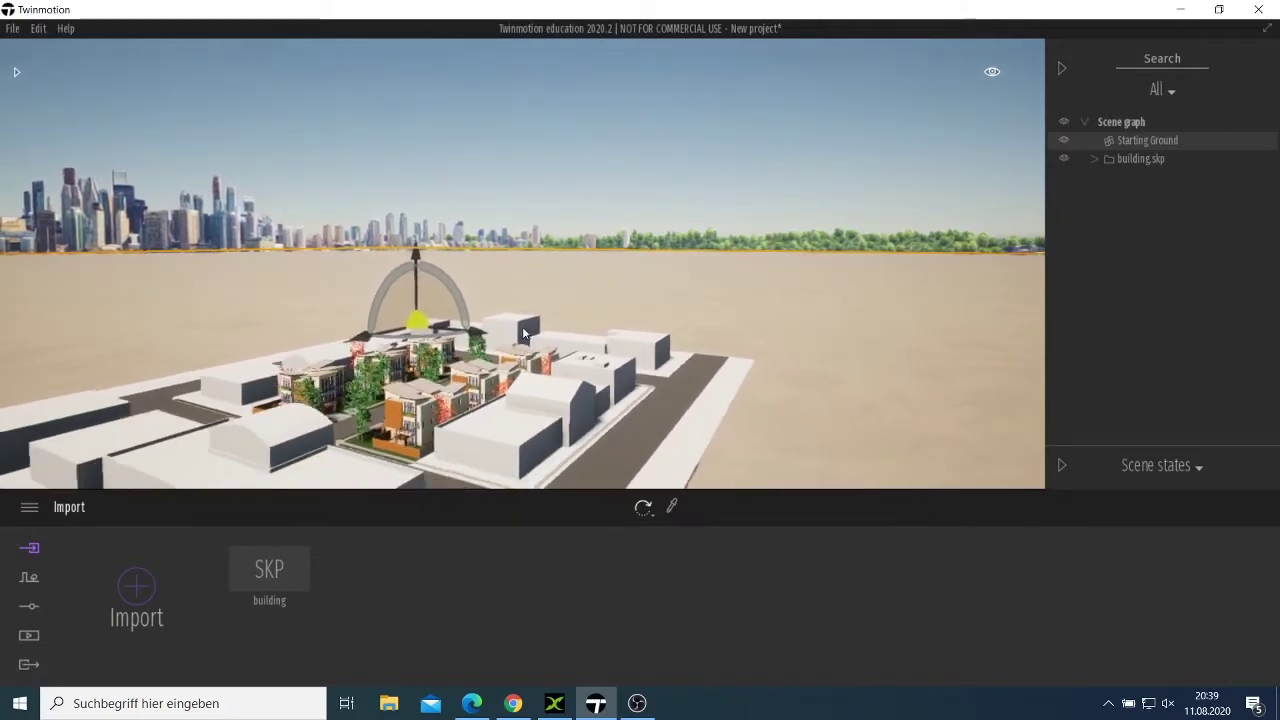
key("s")
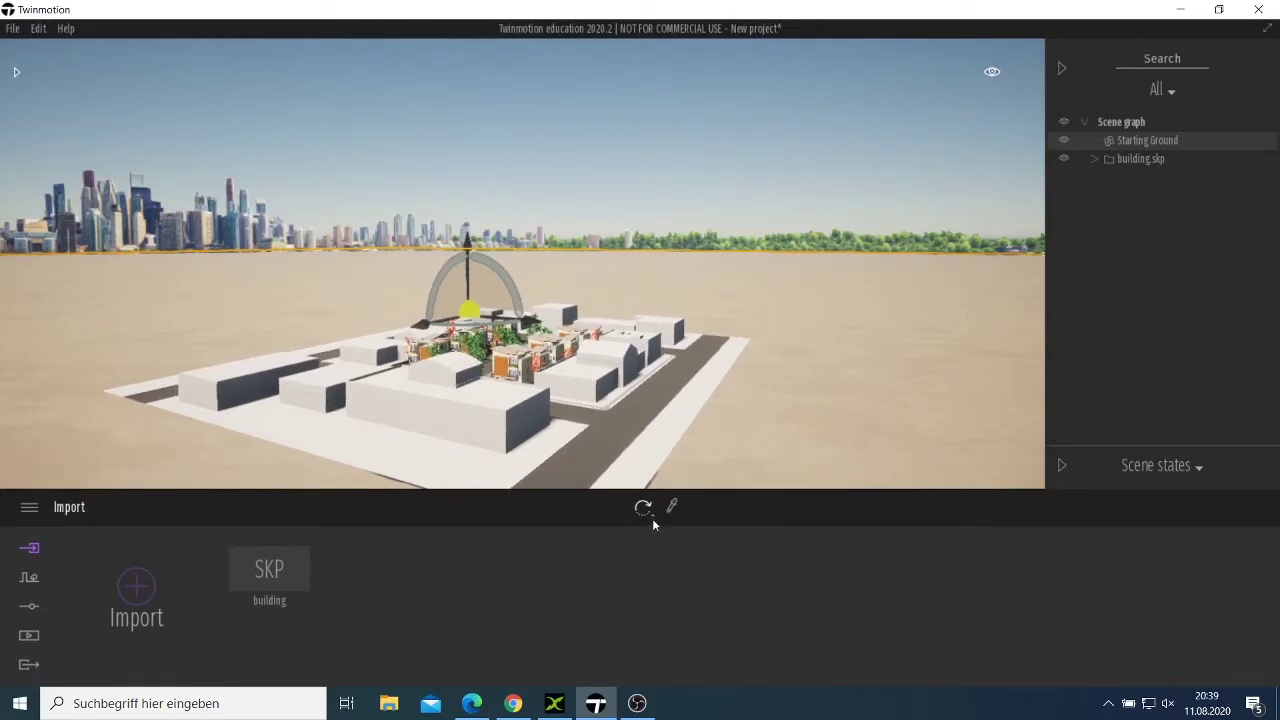
left_click(652, 518)
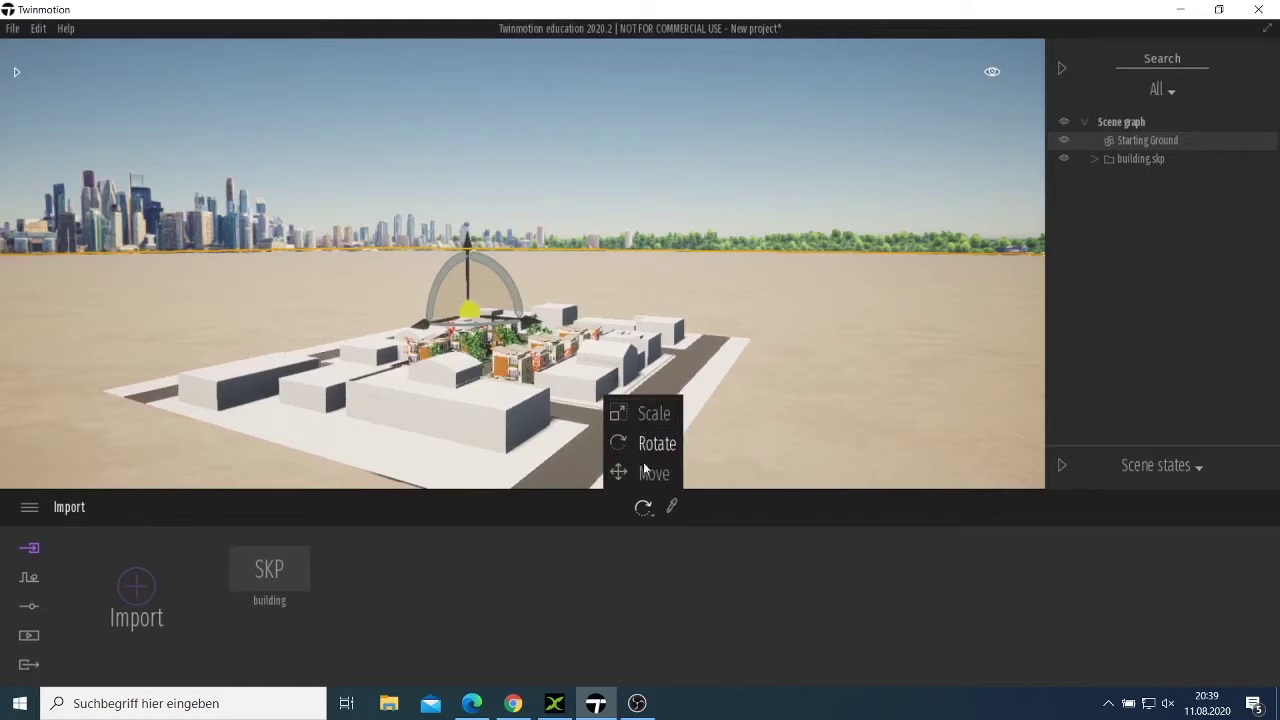
left_click(645, 472)
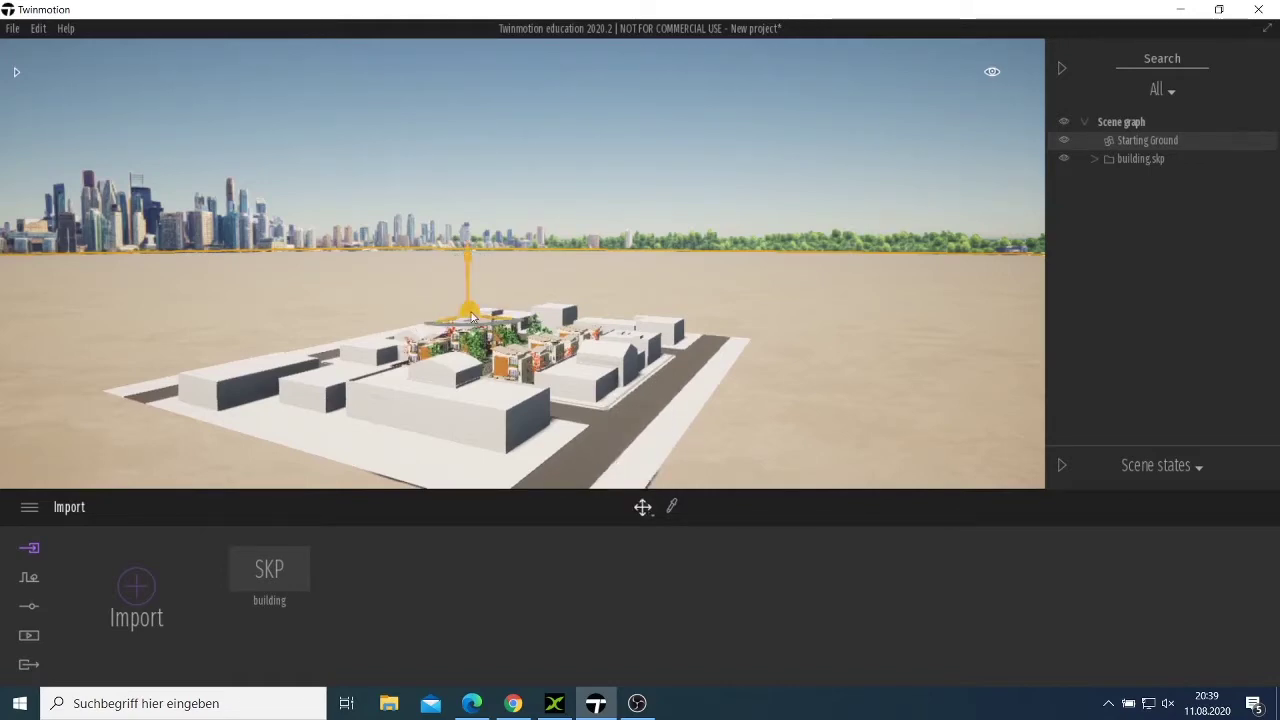
left_click_drag(469, 316, 515, 313)
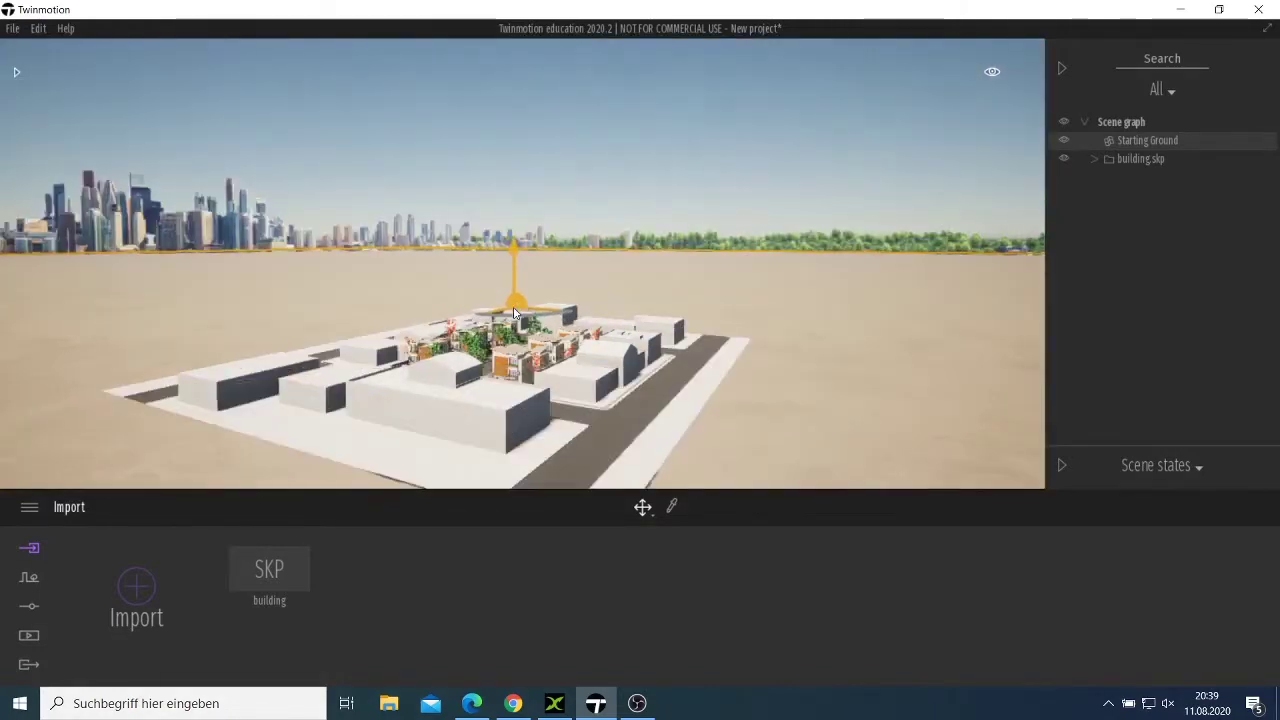
Step: Select the imported model's white base surface and examine its layout from several viewing angles
left_click(312, 453)
right_click_drag(312, 453, 262, 552)
key("a")
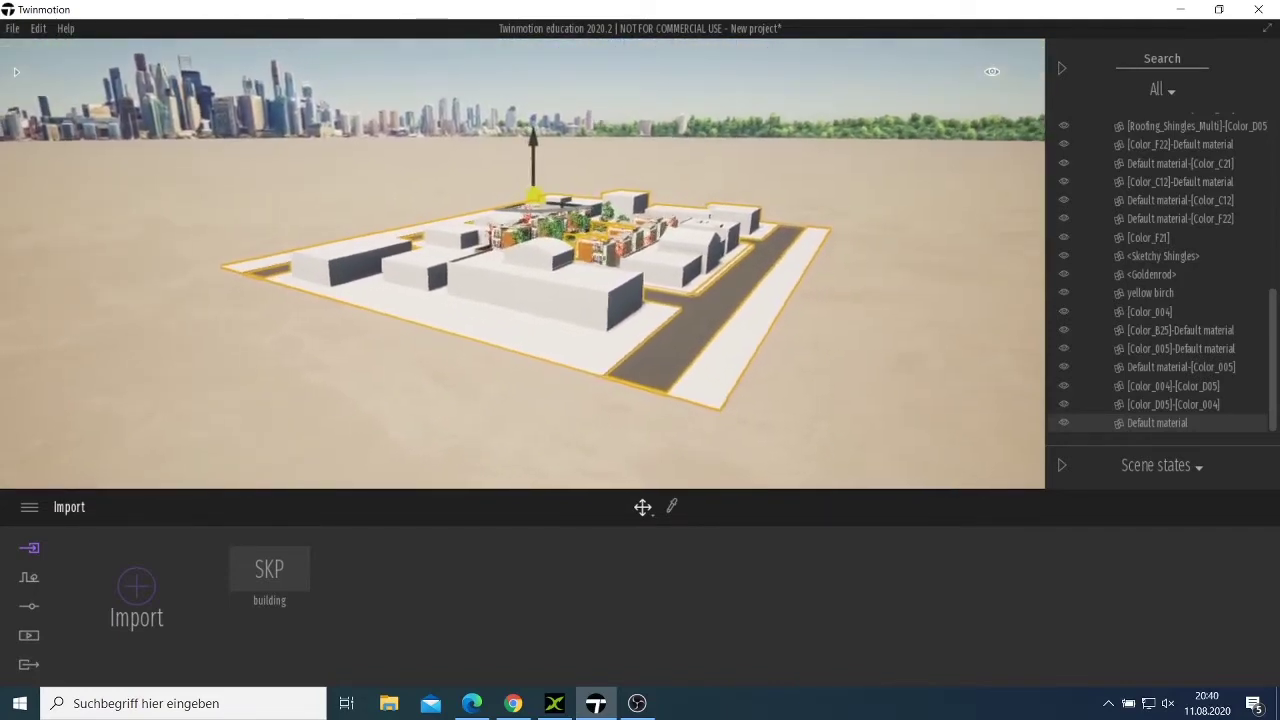
key("a")
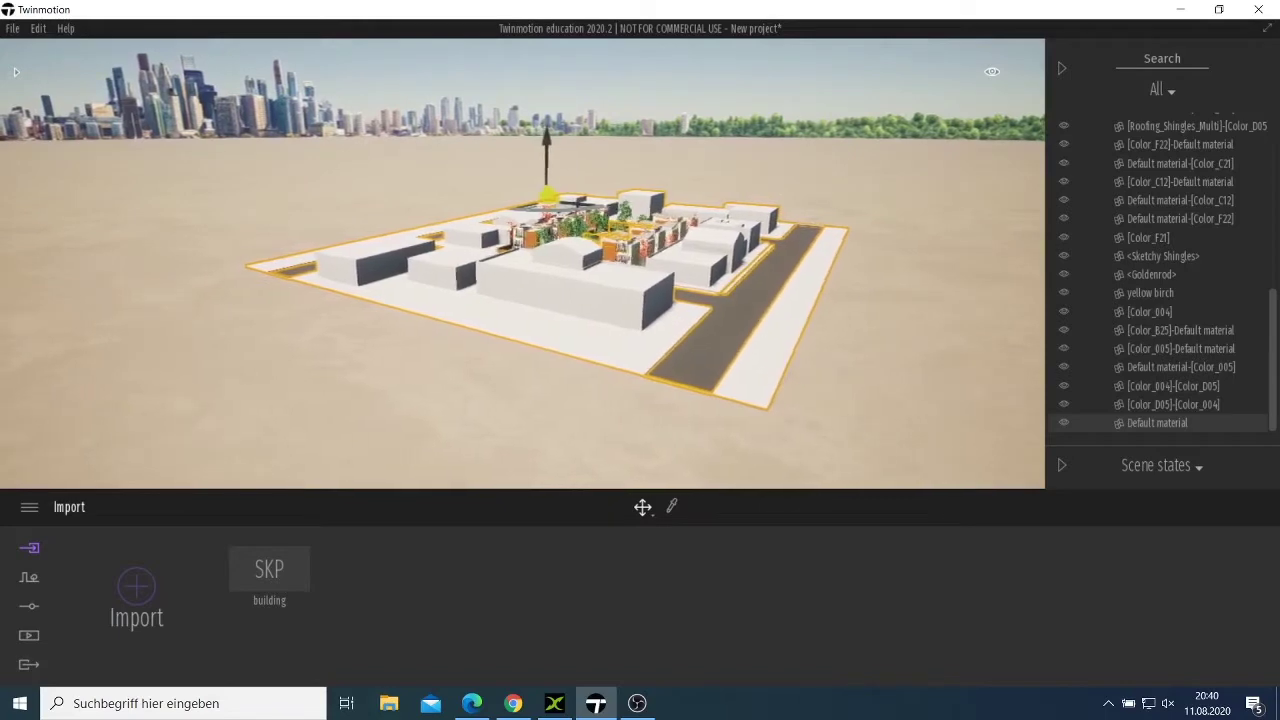
right_click_drag(522, 264, 557, 71)
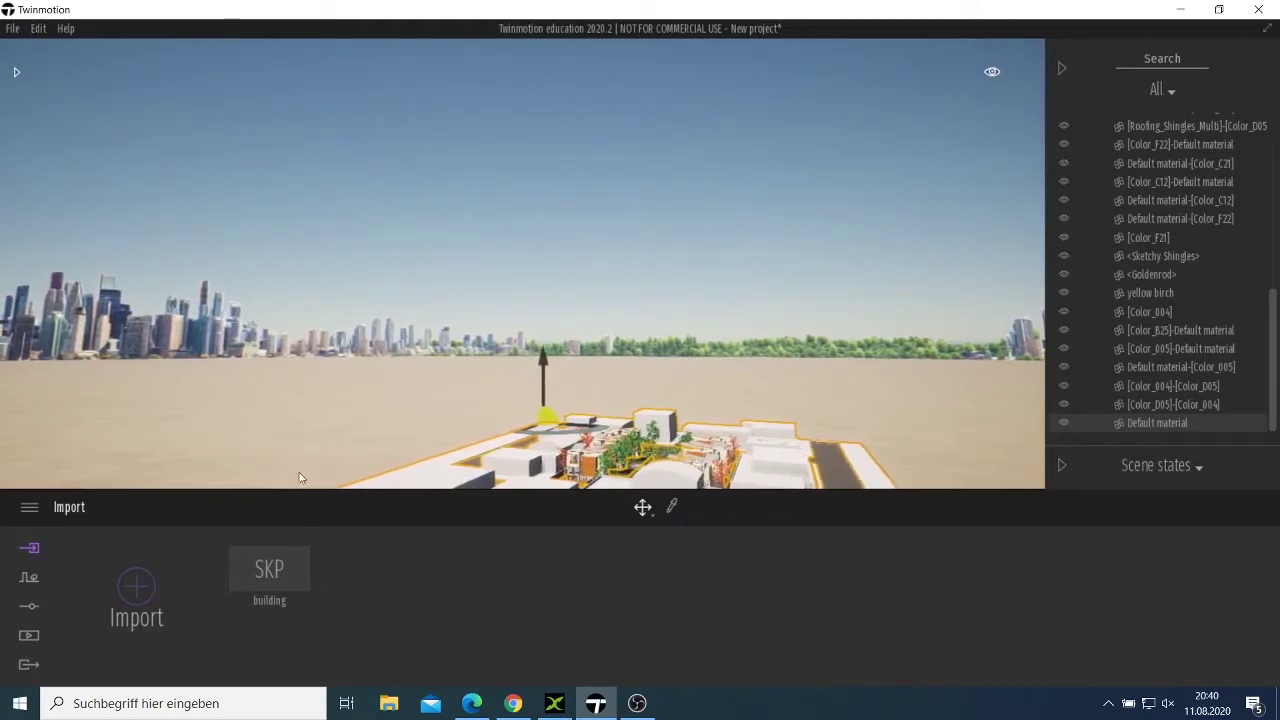
key("a")
right_click_drag(630, 314, 669, 524)
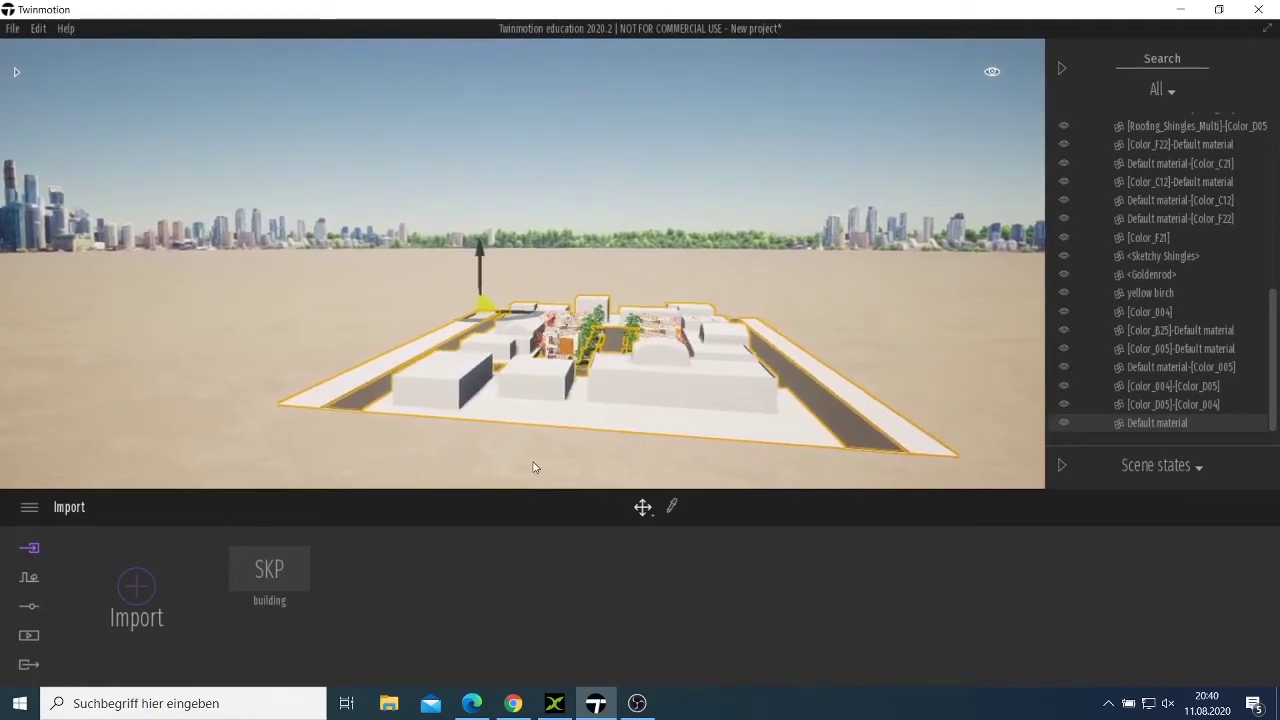
Step: Select the starting ground and examine how the model's front edge and white blocks sit on it, up close
left_click(562, 445)
right_click_drag(563, 447, 614, 479)
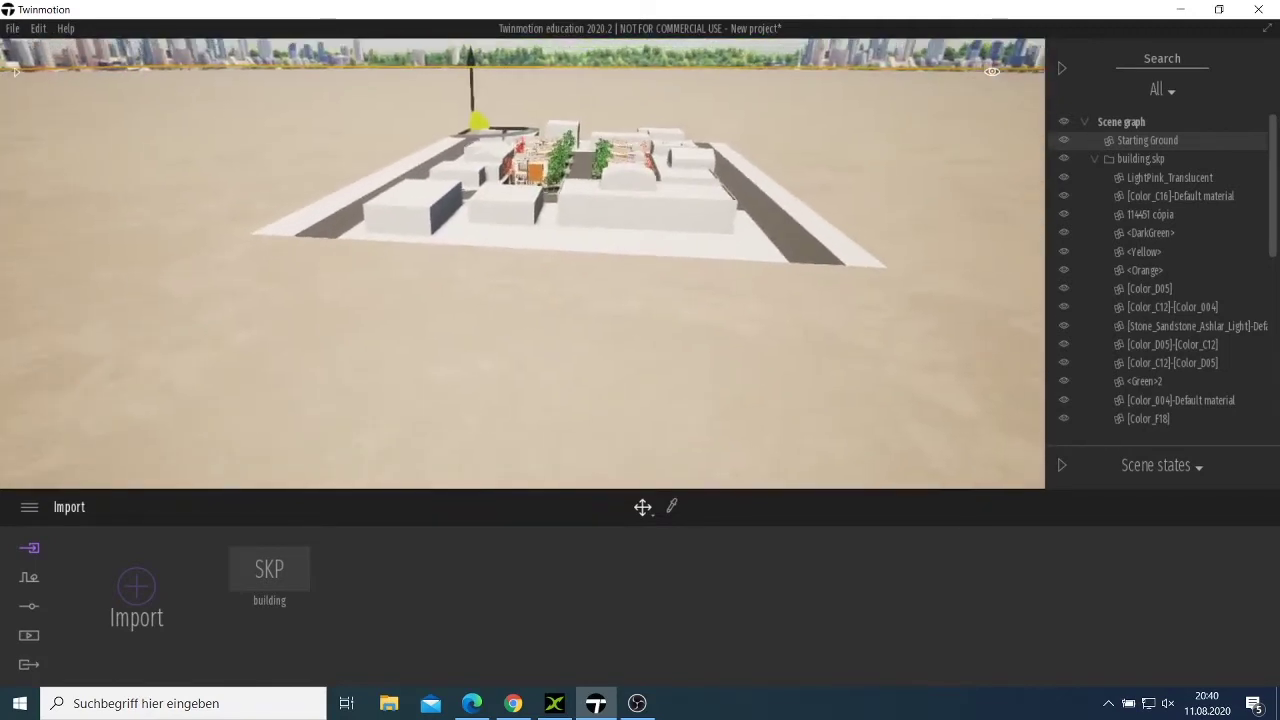
scroll(460, 358, "up", 3)
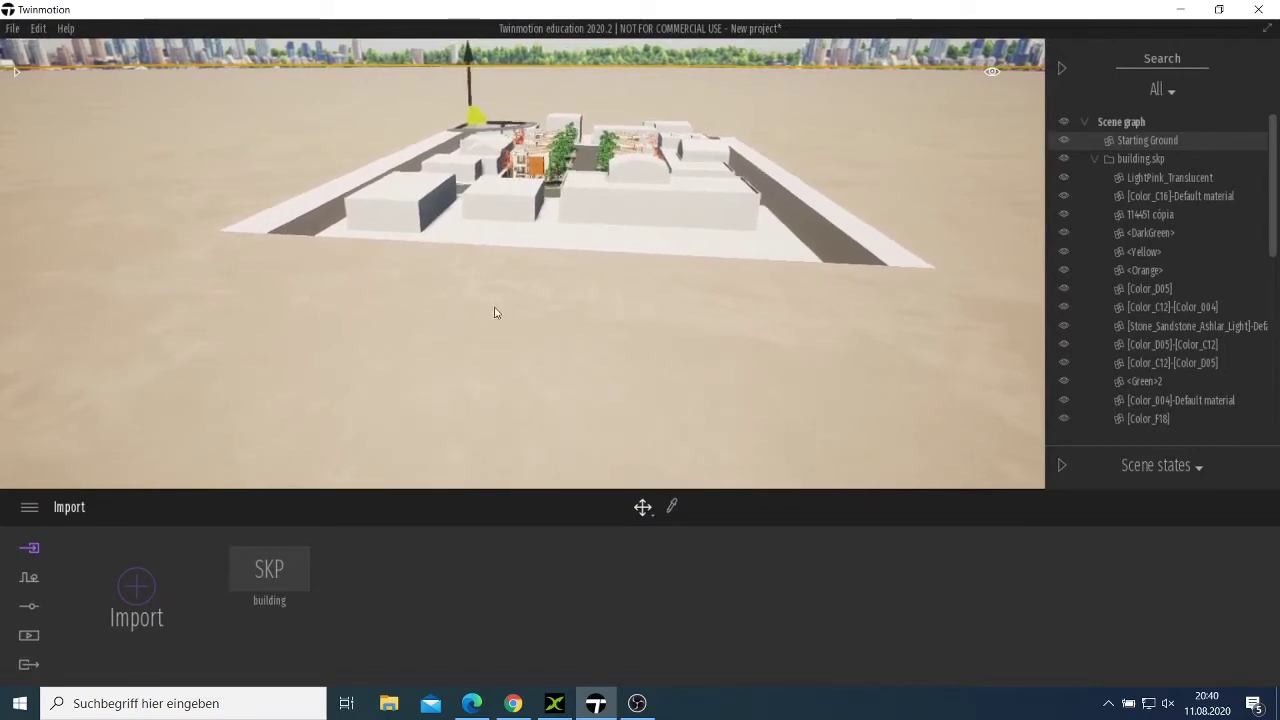
left_click(521, 241)
left_click(524, 279)
right_click_drag(524, 279, 555, 155)
right_click_drag(554, 293, 501, 311)
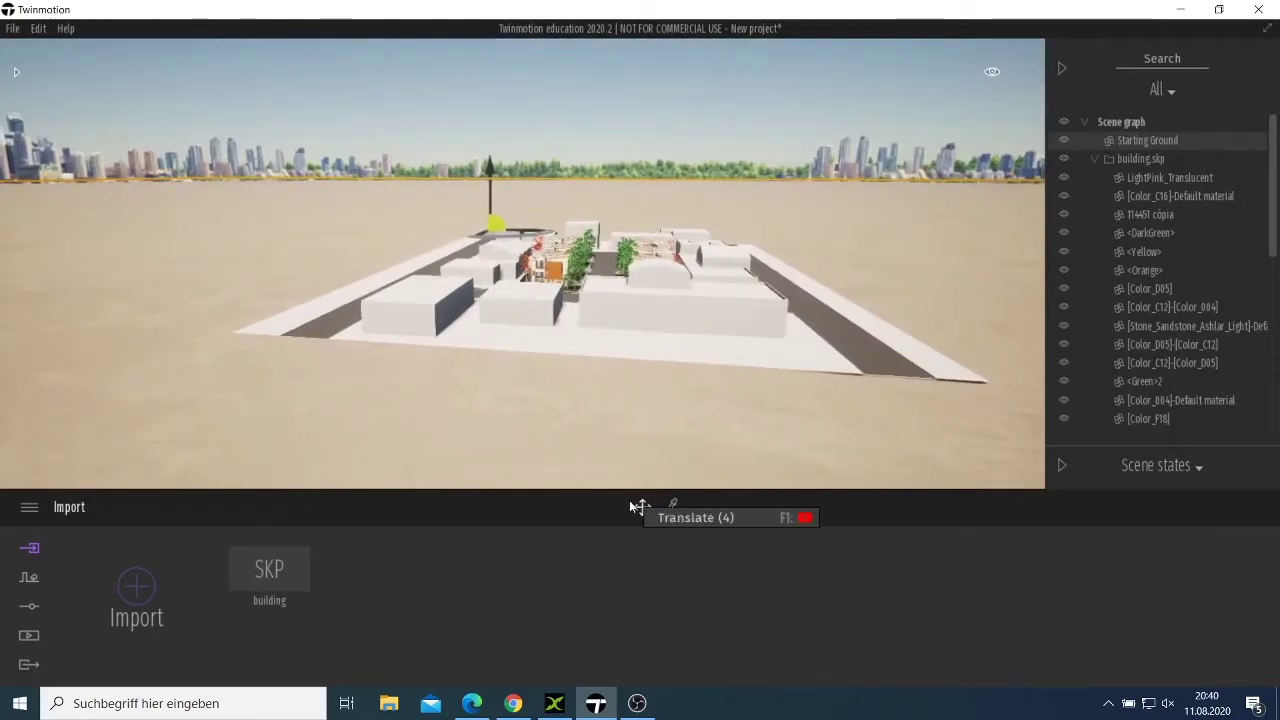
key("w")
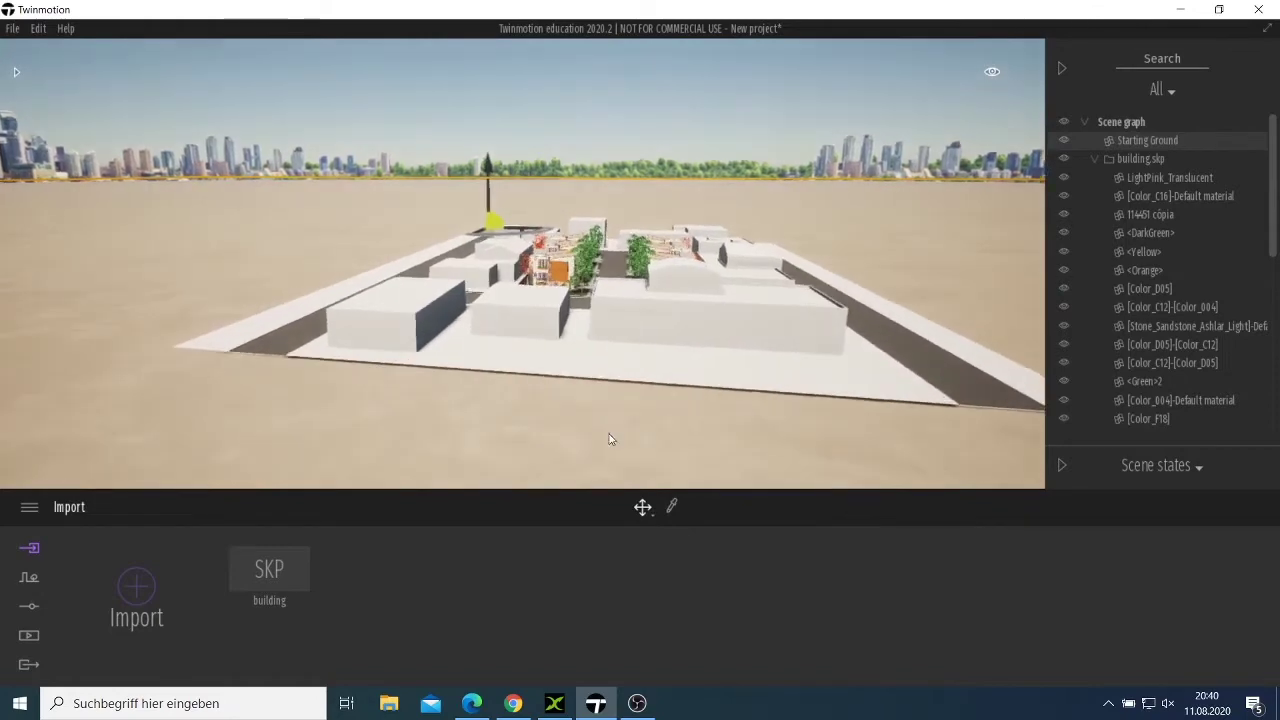
scroll(620, 445, "up", 5)
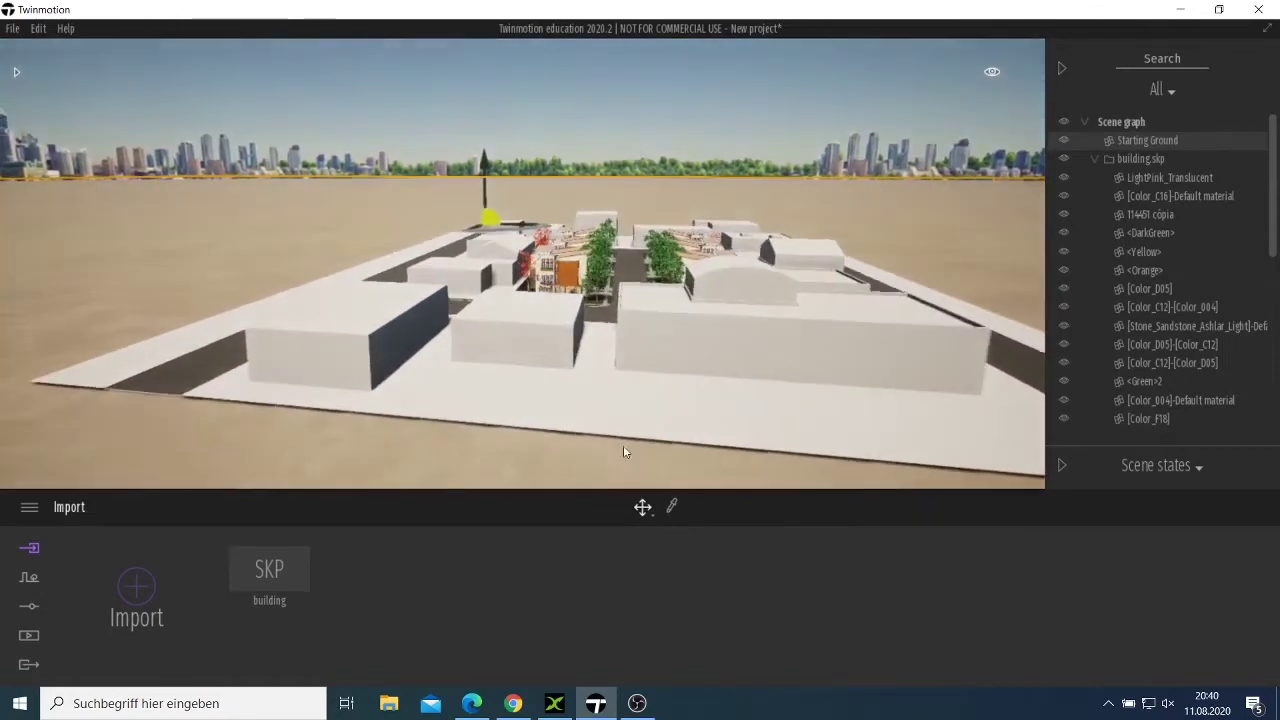
scroll(629, 452, "up", 4)
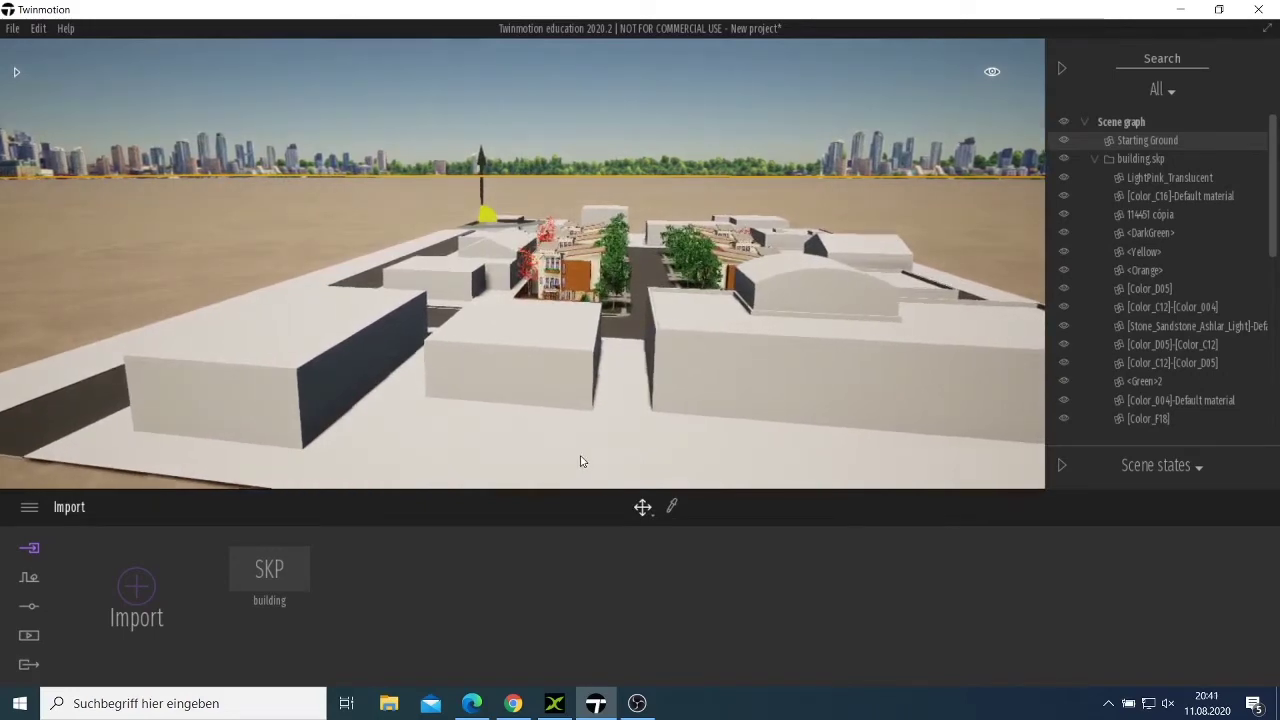
Step: Select the model's base and the starting ground in turn, and compare the front blocks from lower and higher viewpoints
left_click(540, 459)
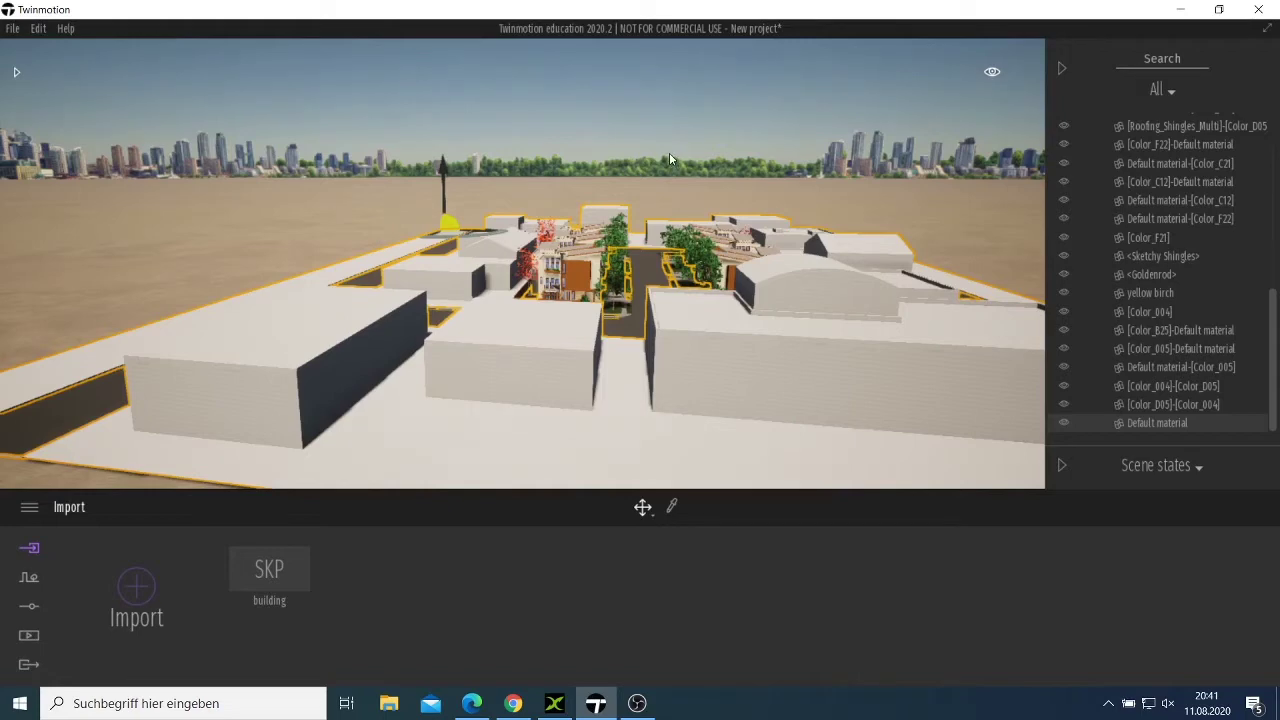
right_click_drag(670, 154, 712, 129)
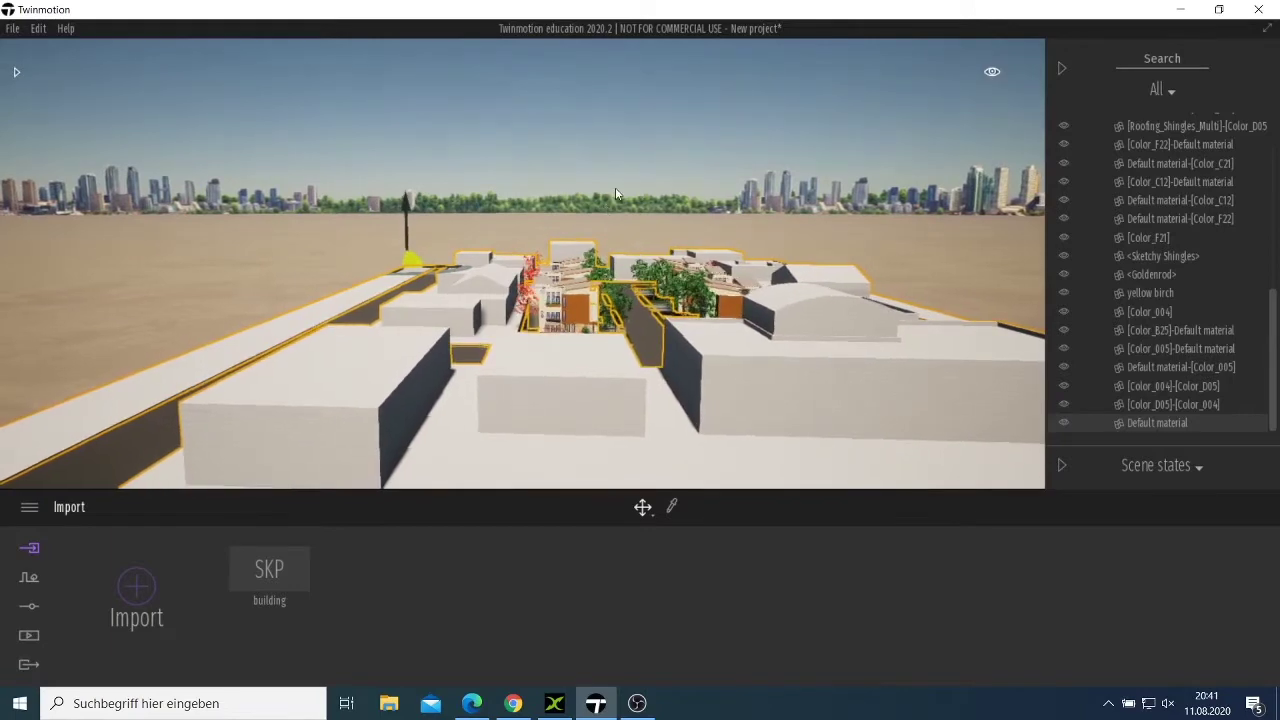
key("q")
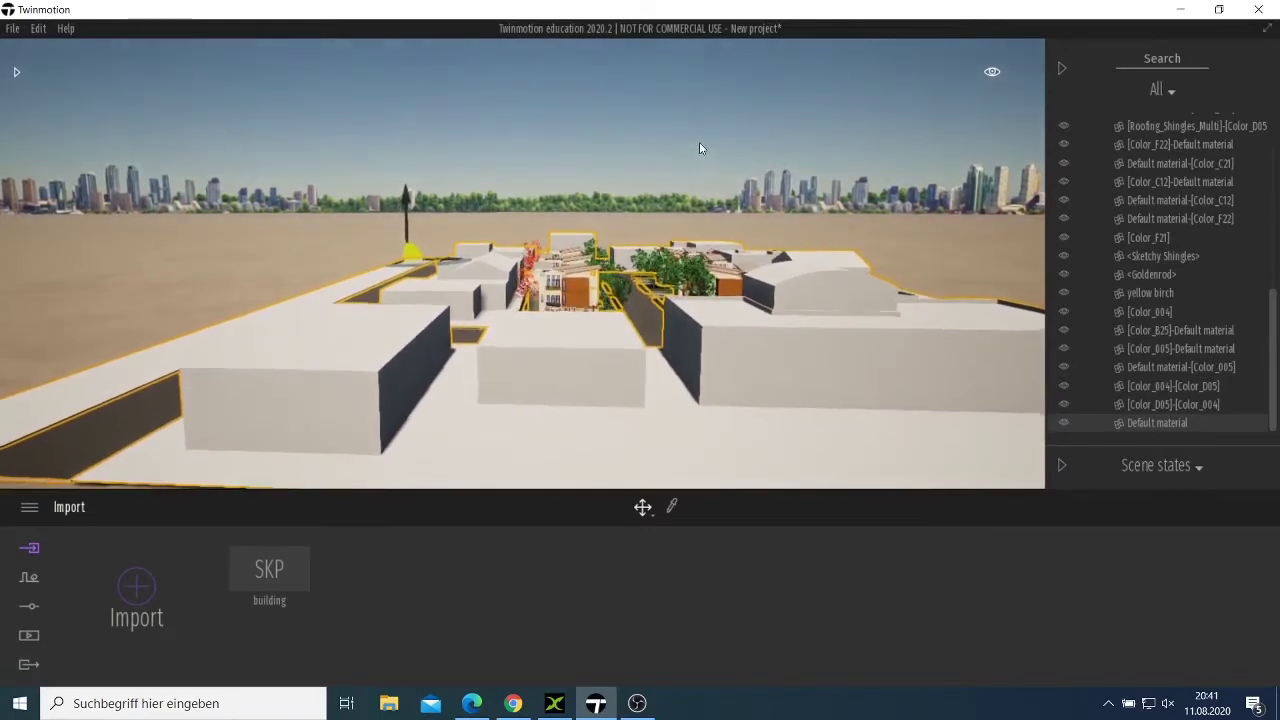
left_click(482, 449)
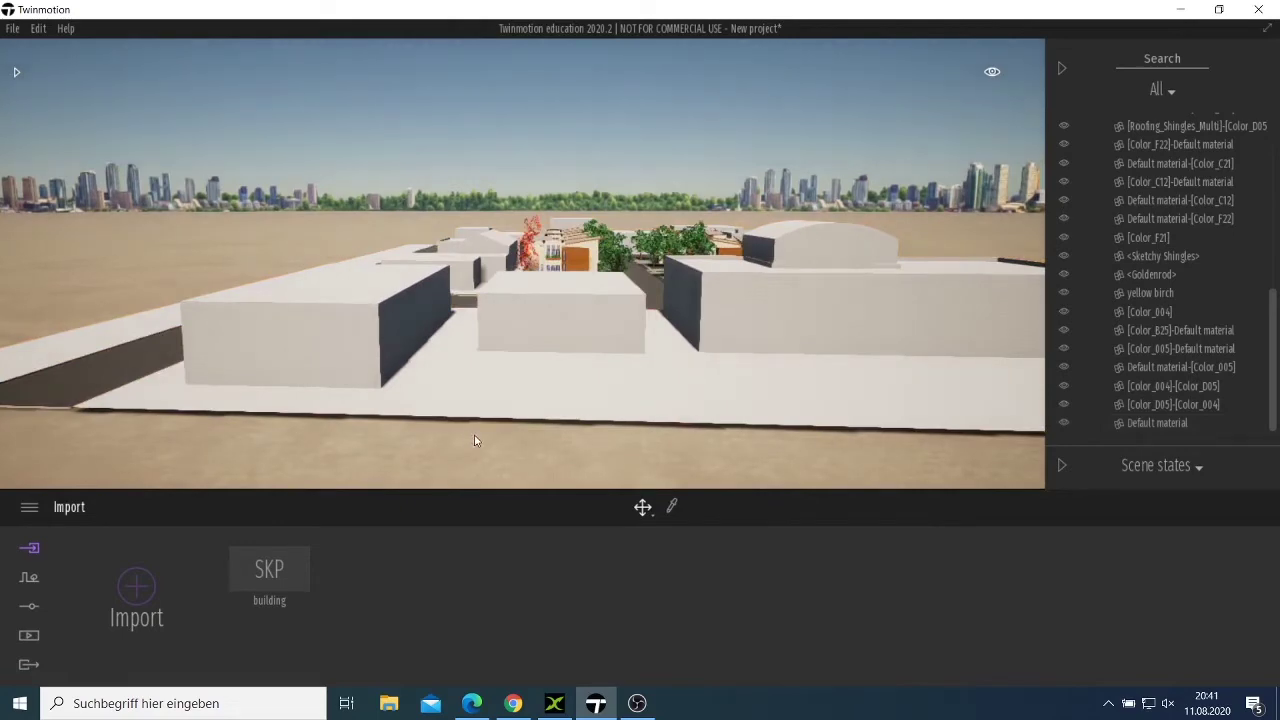
middle_click_drag(475, 436, 595, 434)
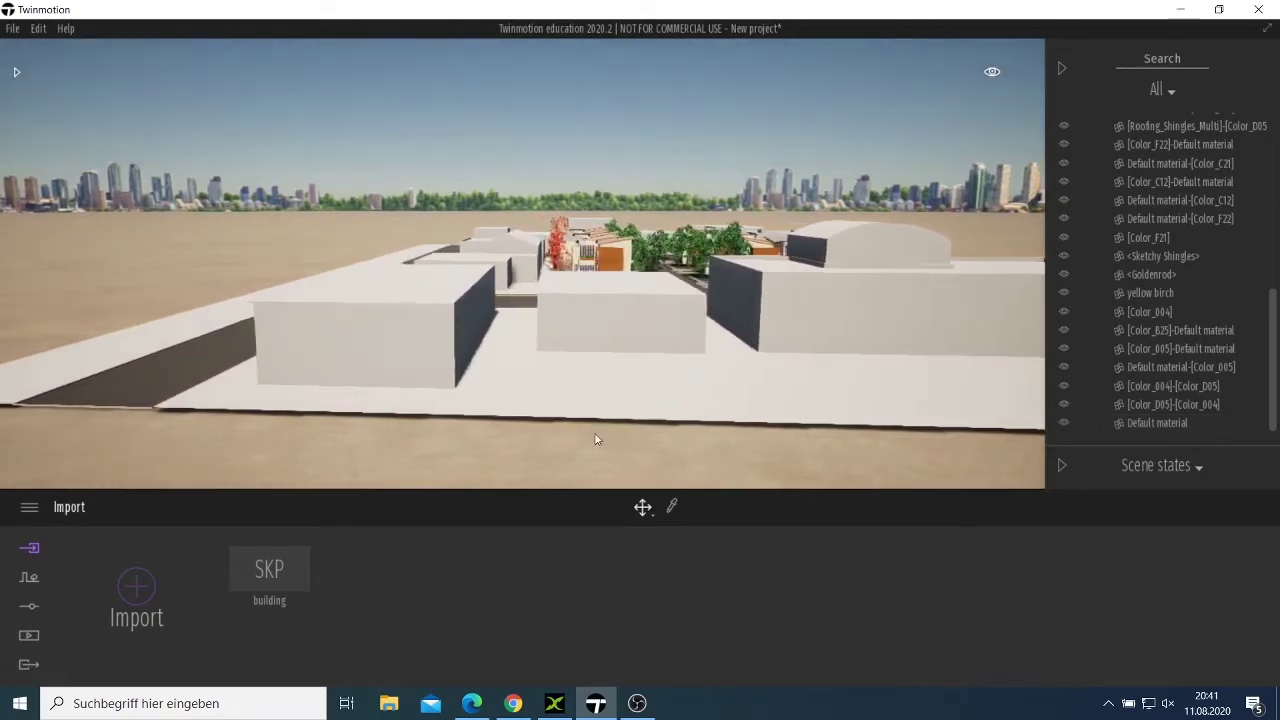
left_click(640, 456)
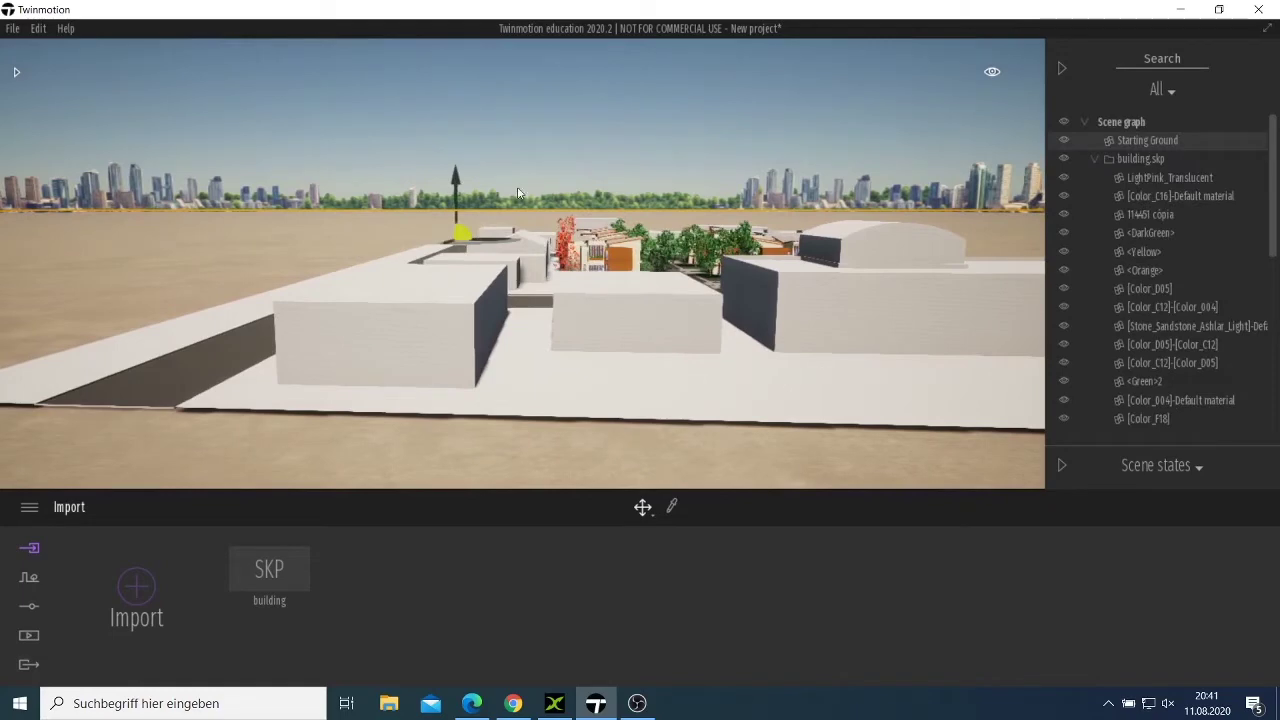
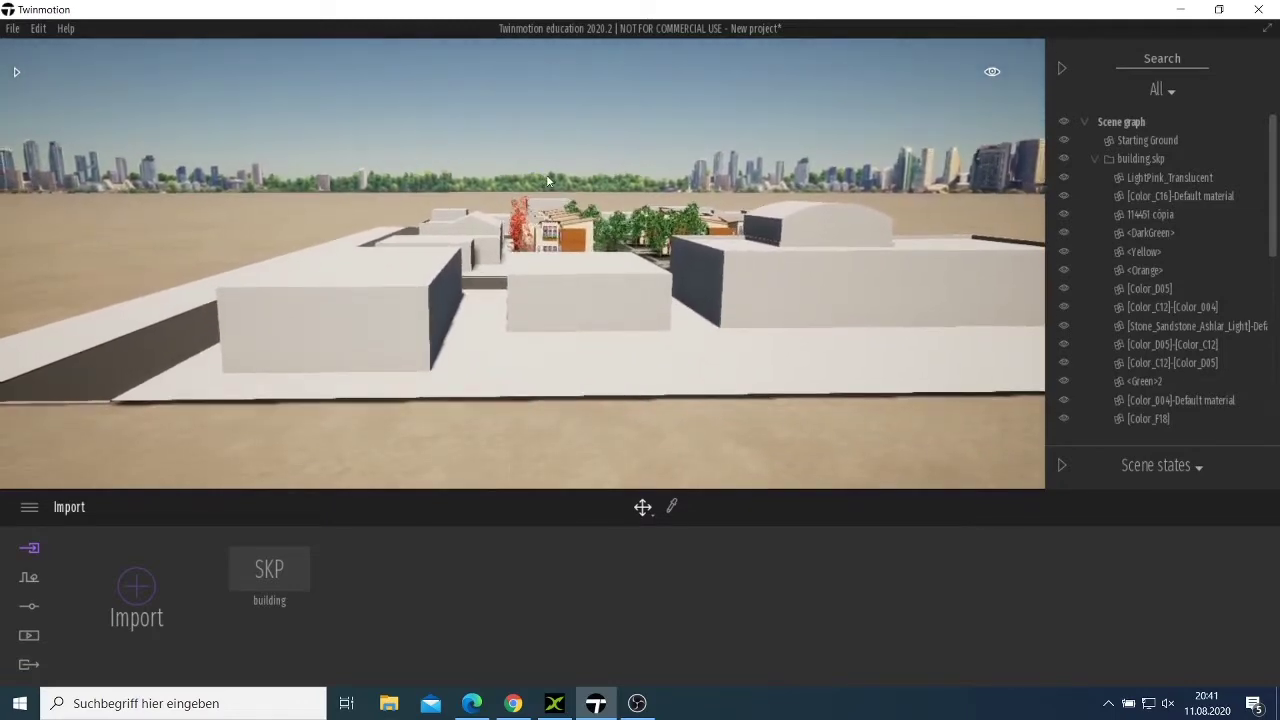
key("w")
key("e")
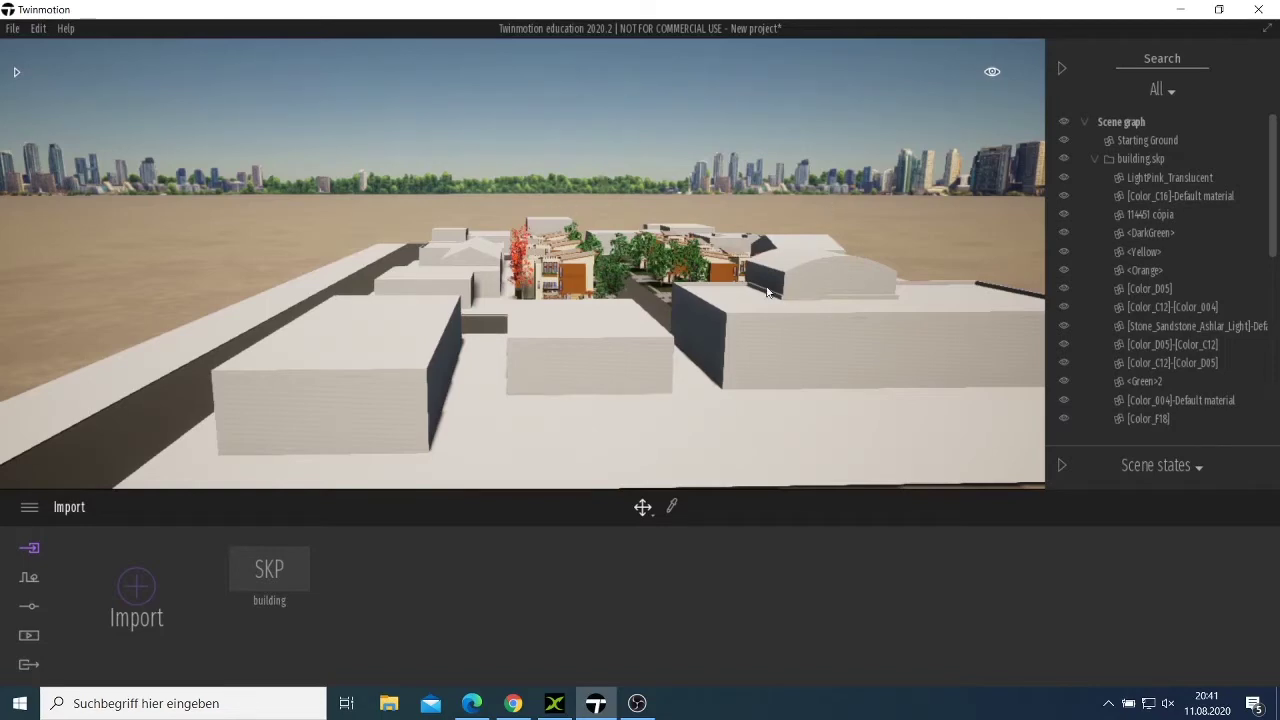
Step: Examine the orange and cream houses, trees and central street up close and from farther back
scroll(745, 280, "up", 5)
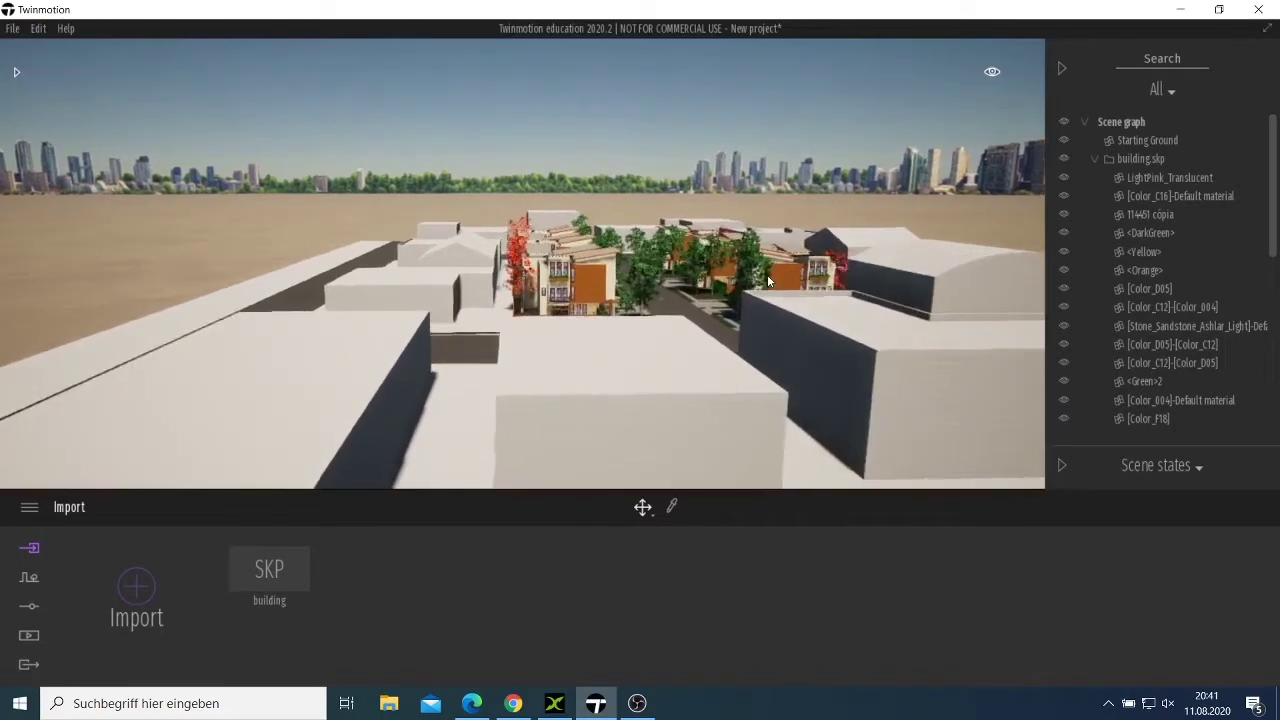
scroll(775, 278, "up", 5)
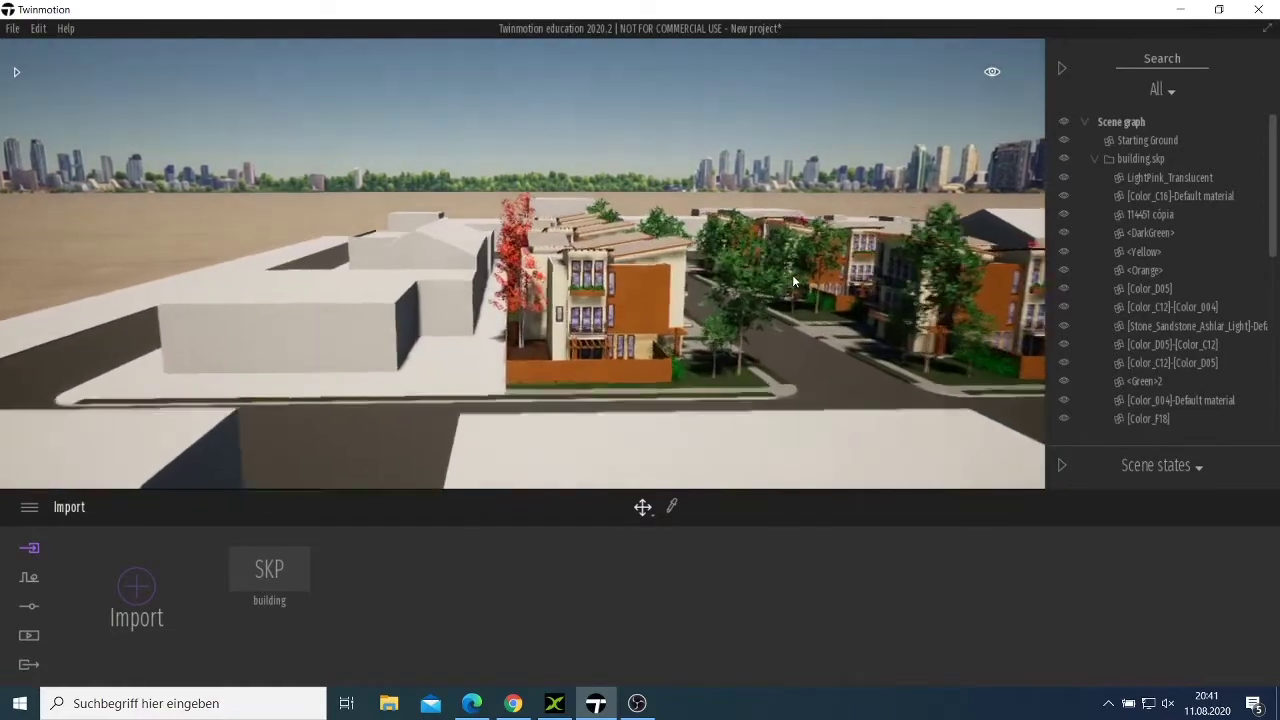
scroll(796, 282, "up", 5)
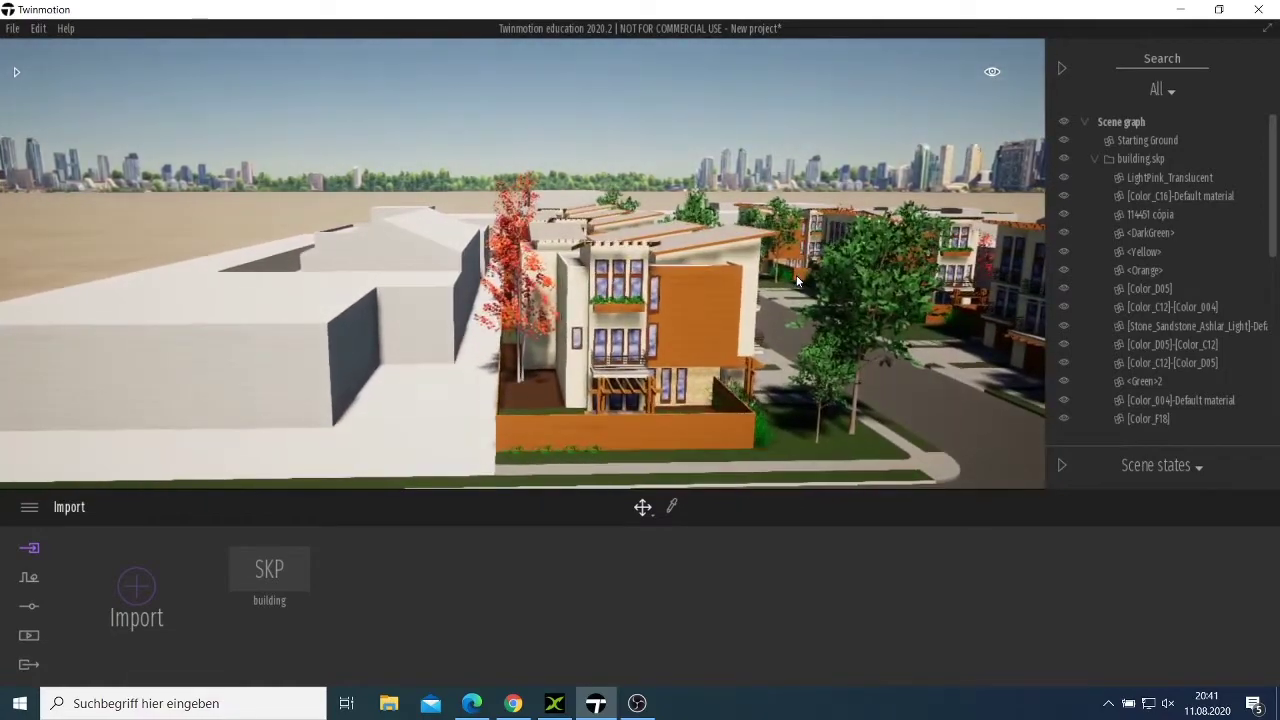
scroll(796, 283, "down", 5)
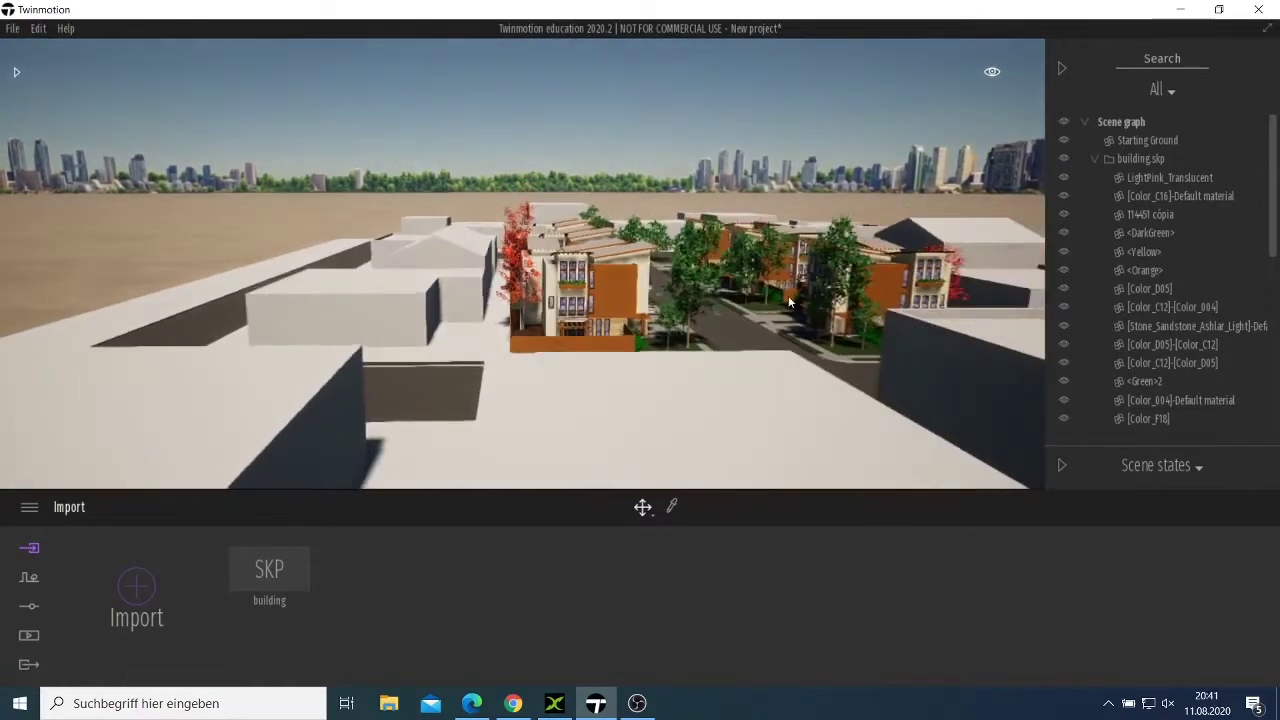
scroll(778, 304, "down", 5)
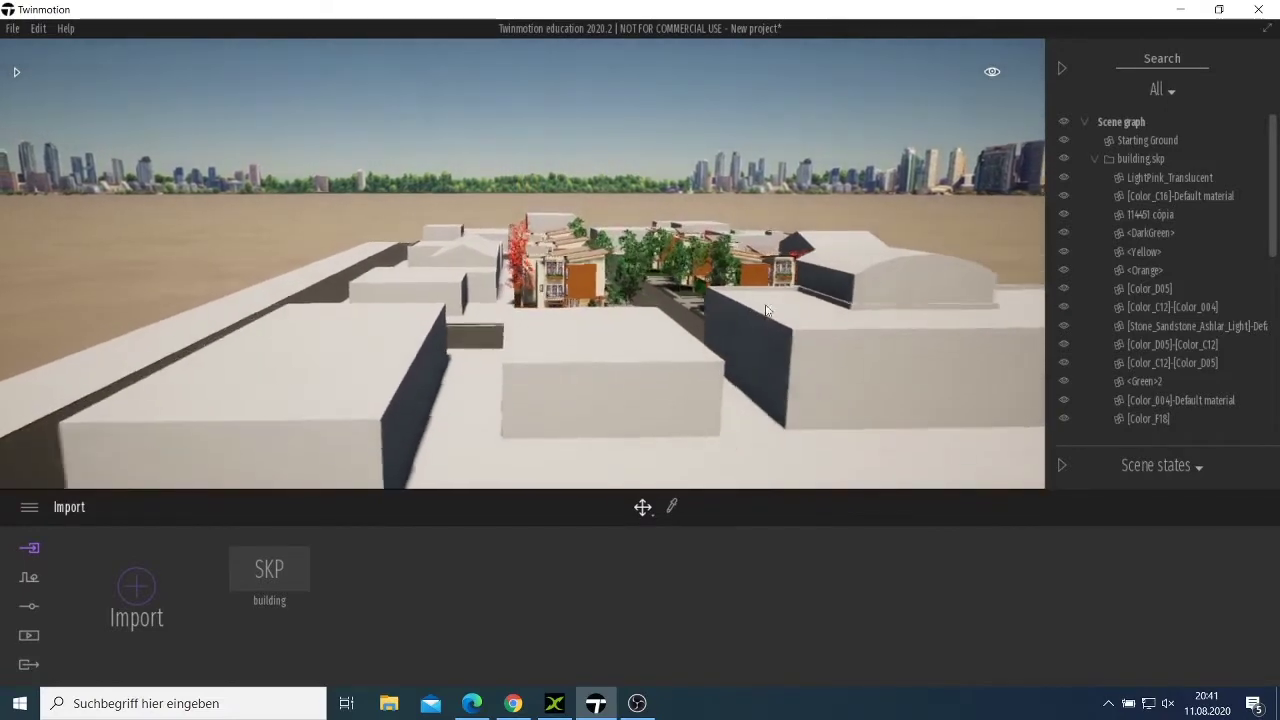
scroll(771, 320, "down", 5)
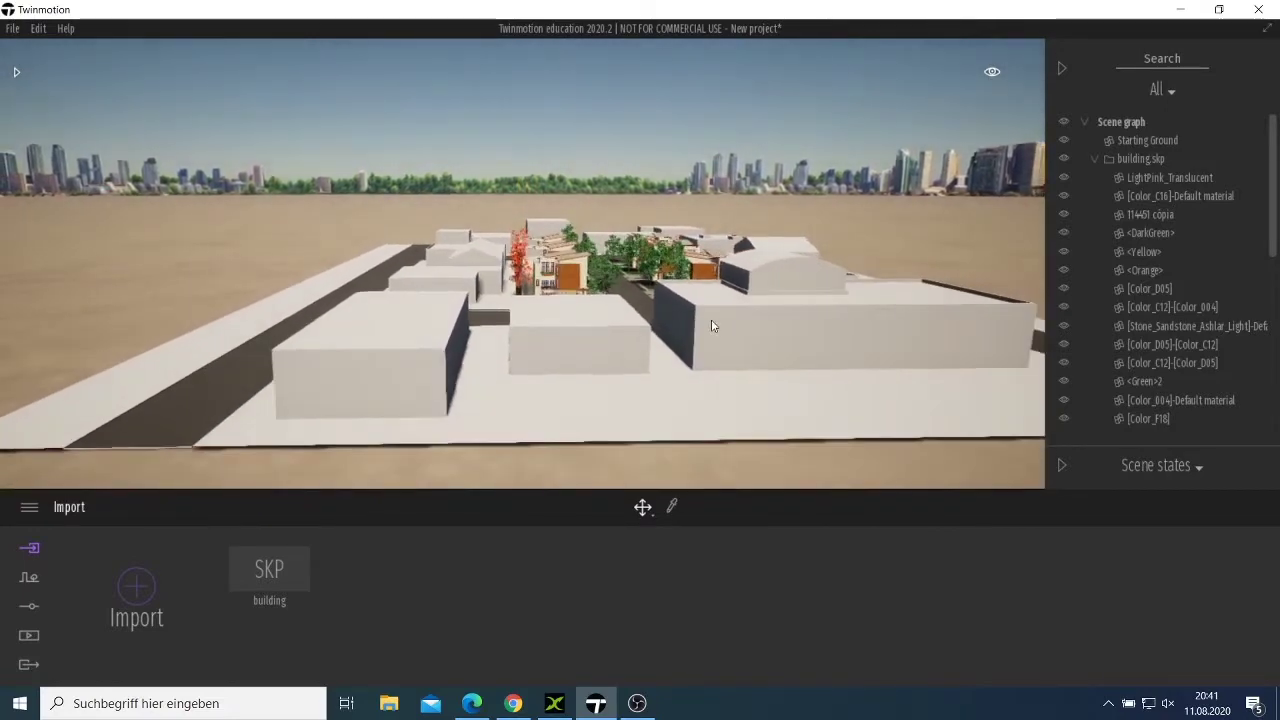
Step: Show the library's man-made ground materials and browse the asphalt and concrete road samples
left_click(16, 72)
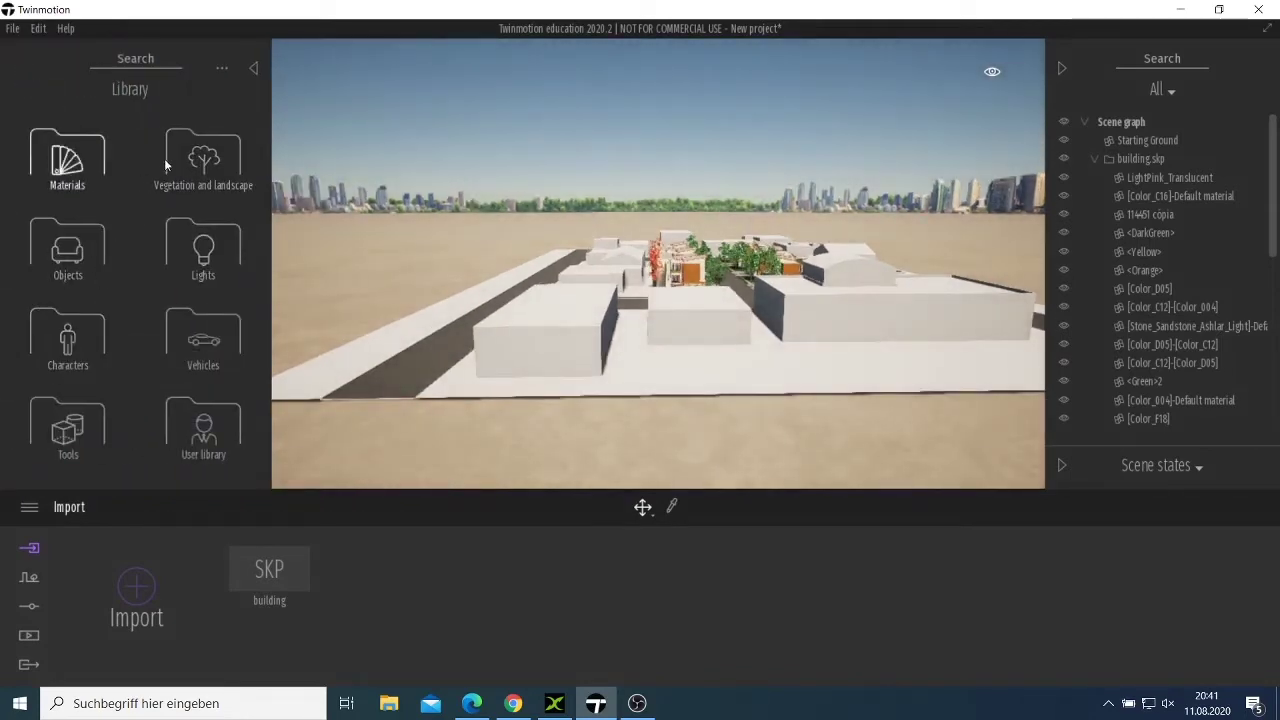
left_click(76, 150)
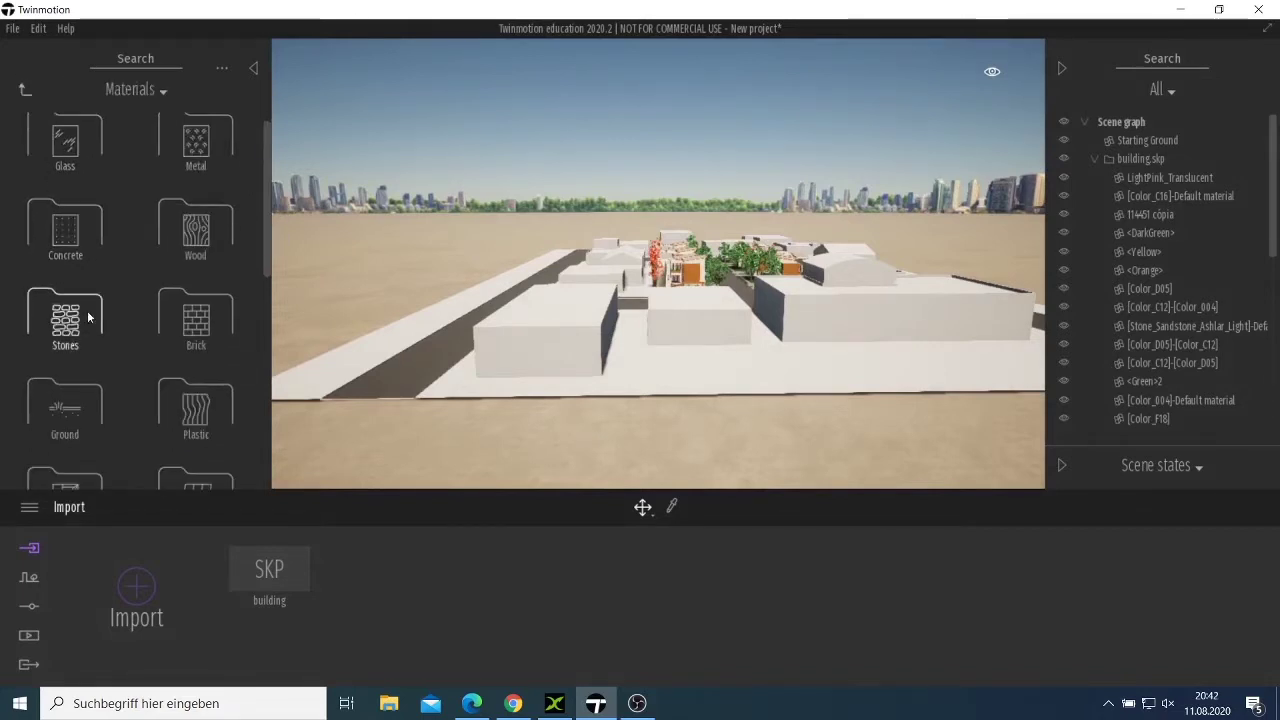
left_click(87, 411)
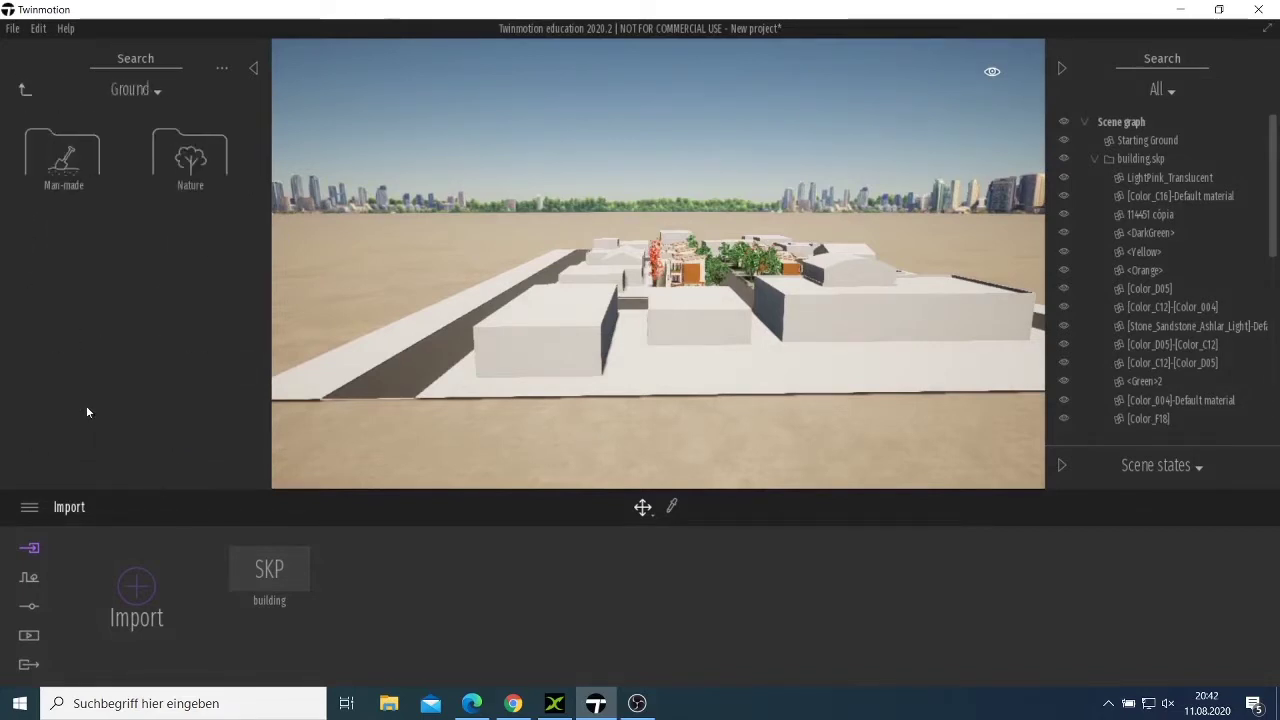
left_click(90, 172)
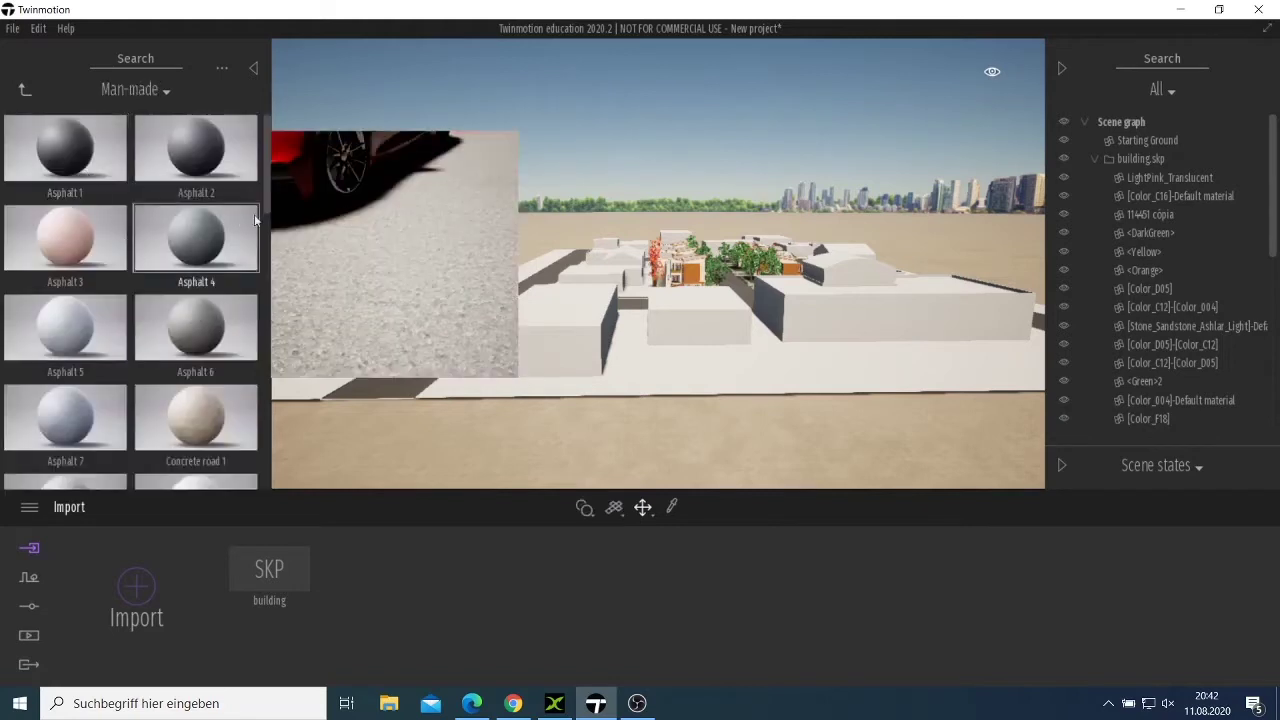
scroll(208, 420, "down", 1)
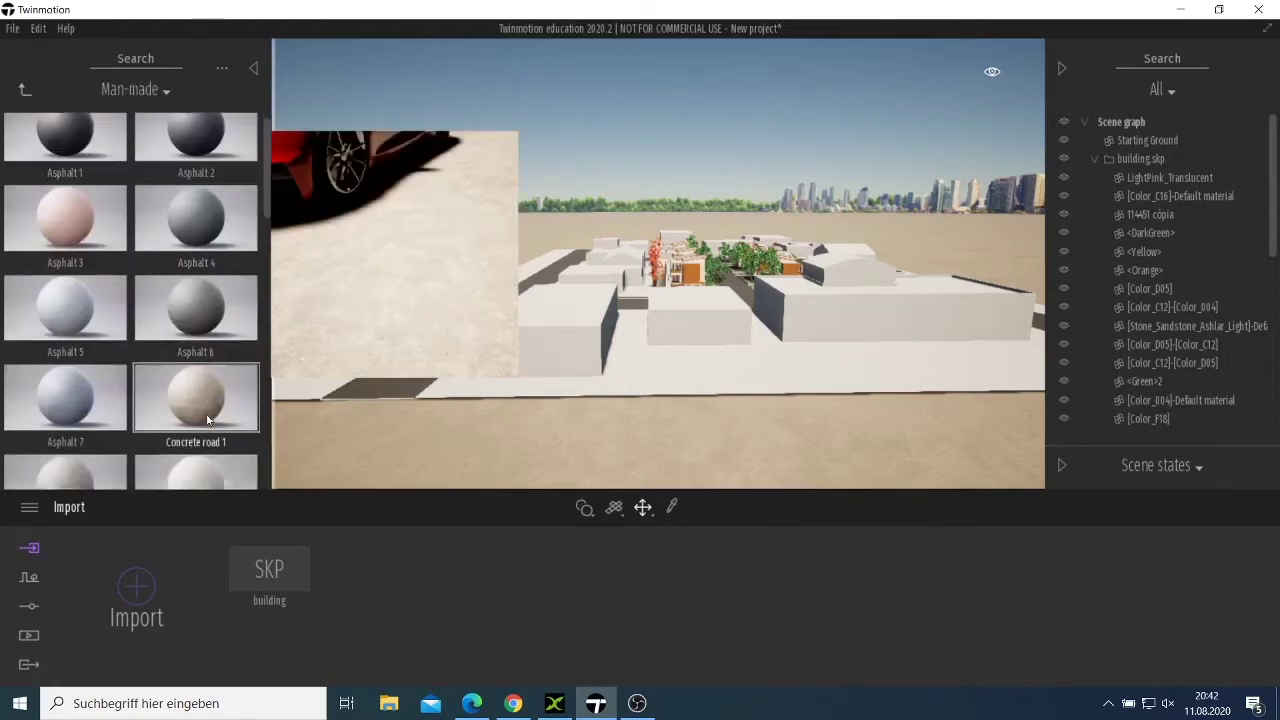
scroll(208, 420, "down", 1)
scroll(196, 407, "down", 4)
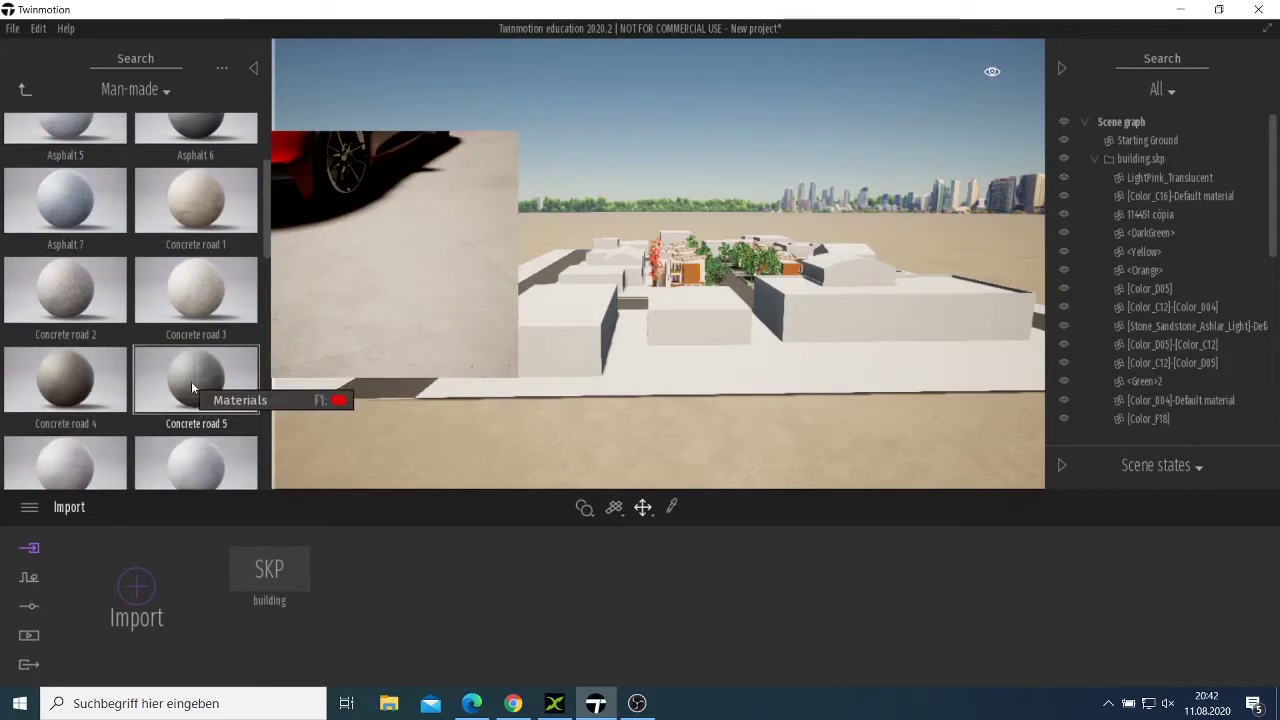
Step: Select the model's white base and compare the concrete road and cobblestone samples for it
left_click(617, 378)
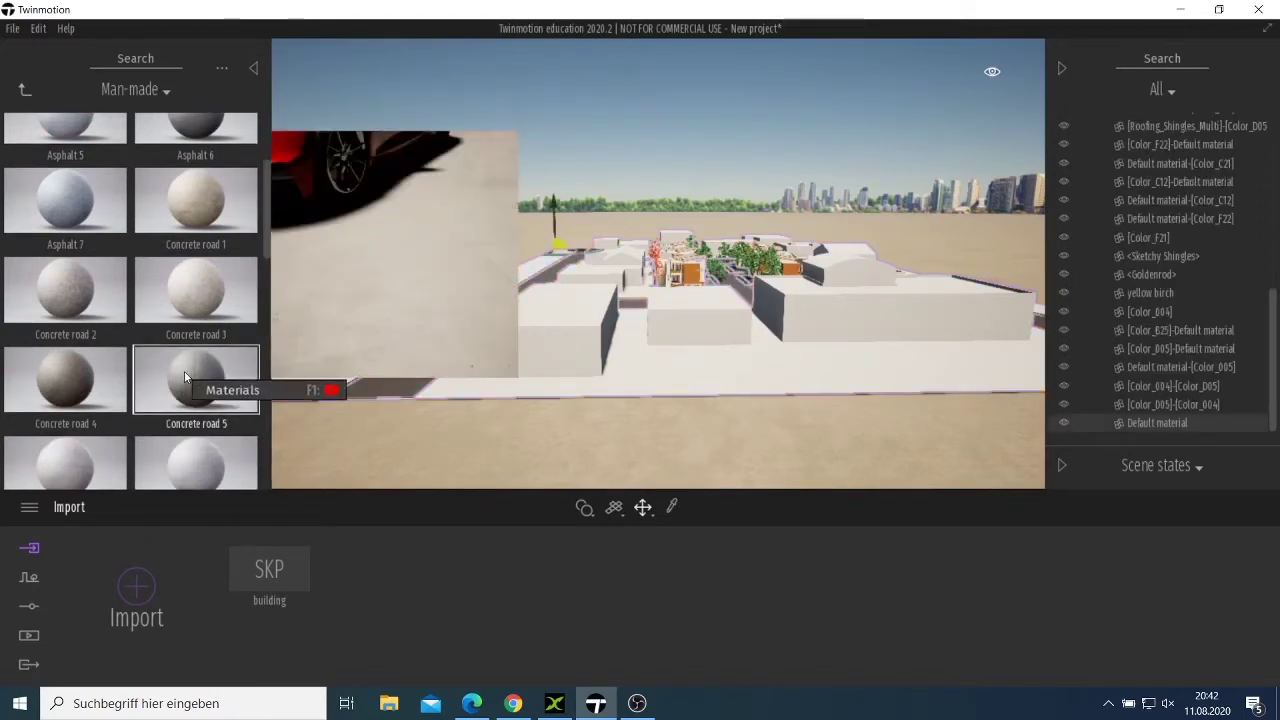
scroll(514, 391, "up", 3)
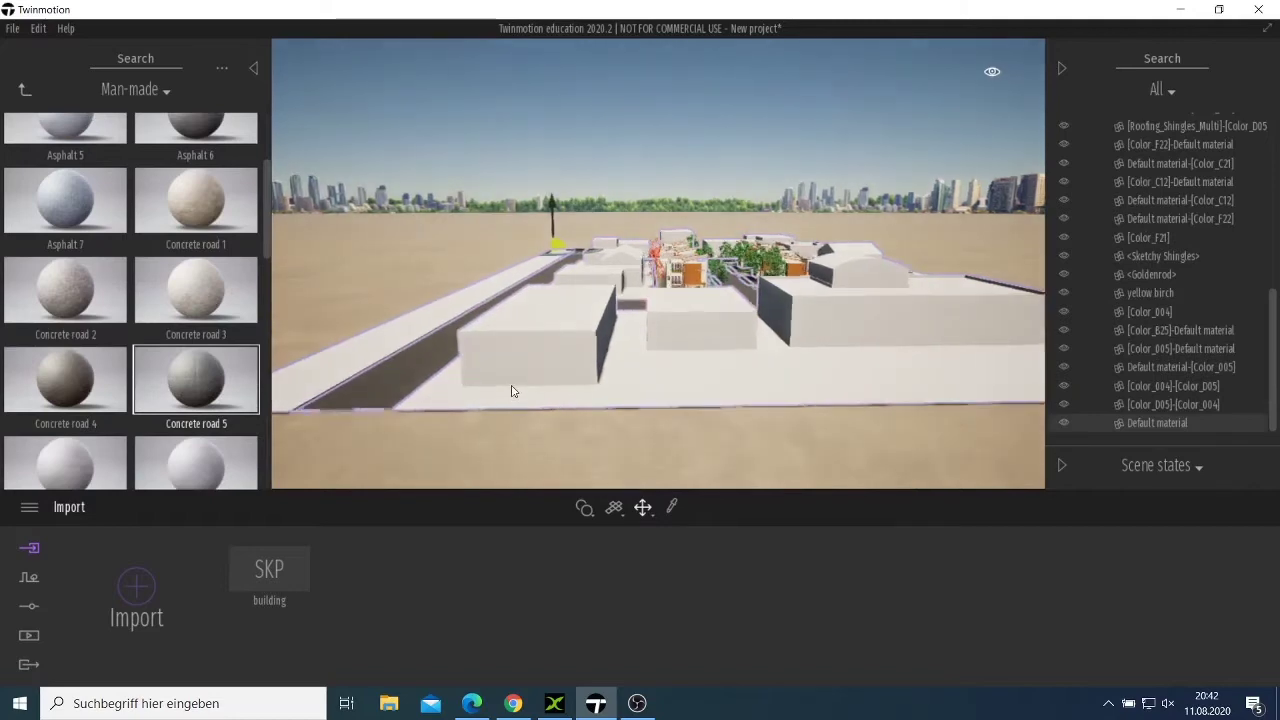
mouse_move(115, 340)
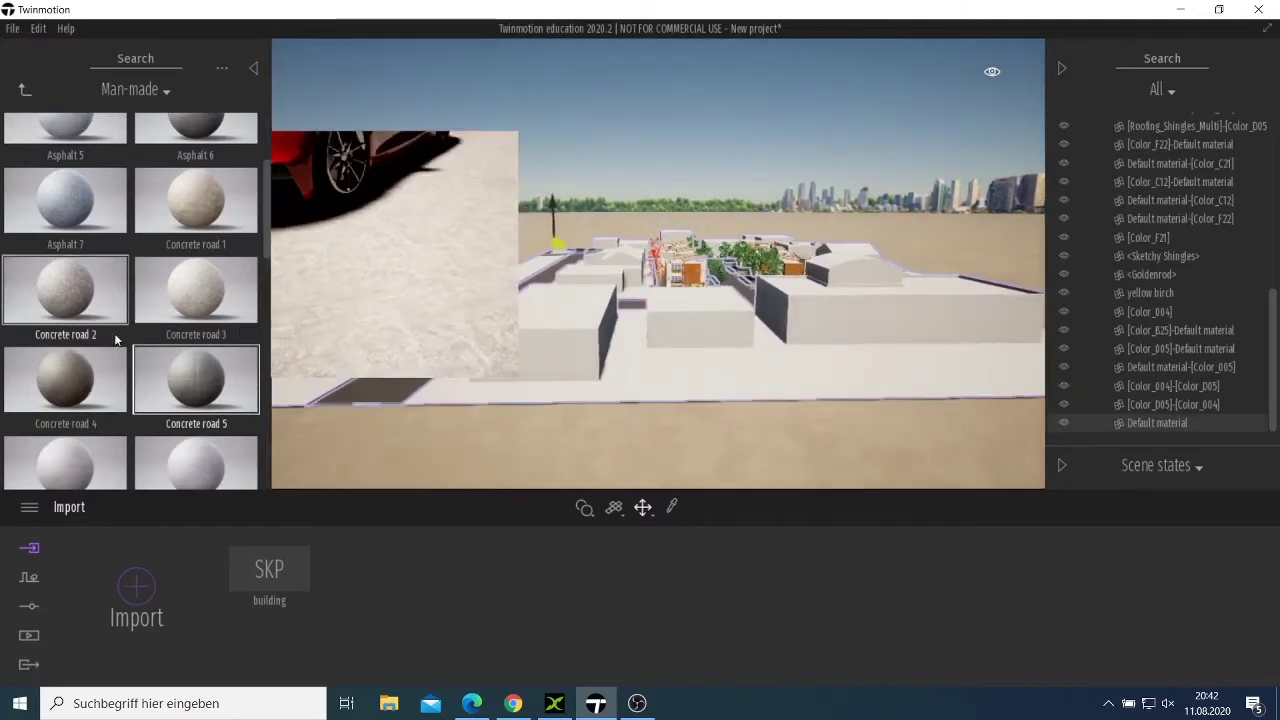
left_click(78, 373)
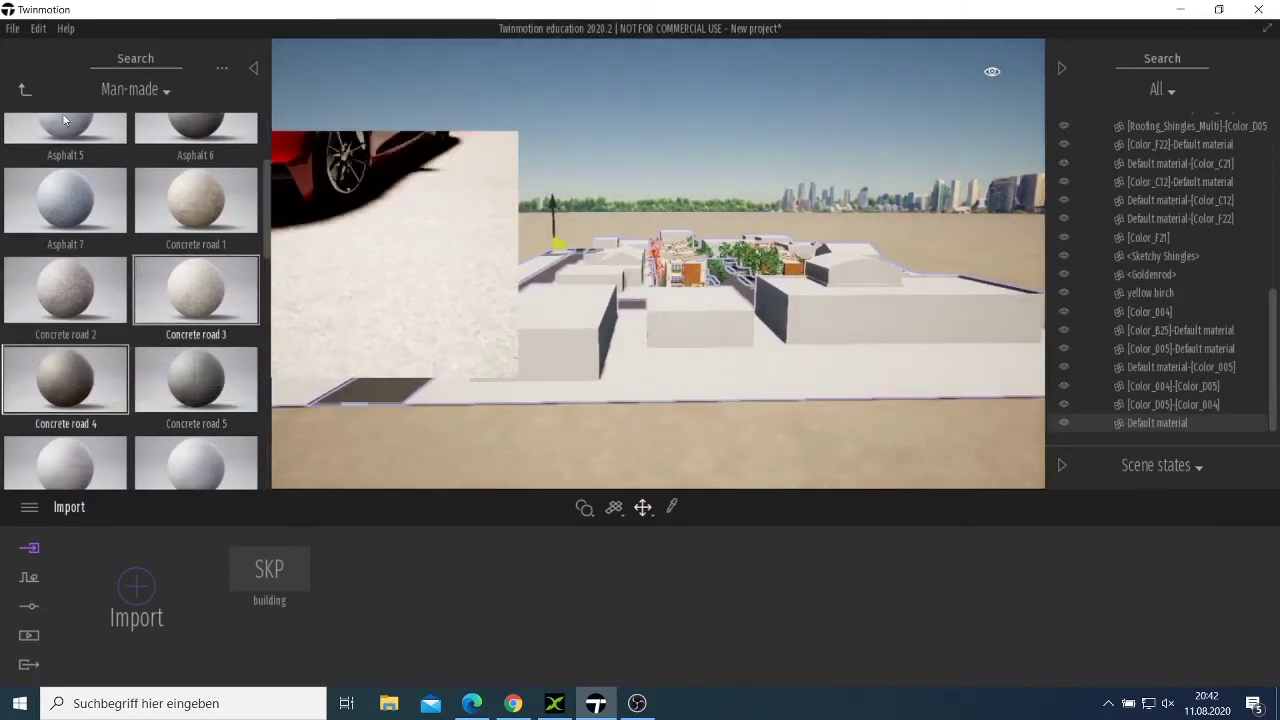
scroll(205, 200, "down", 1)
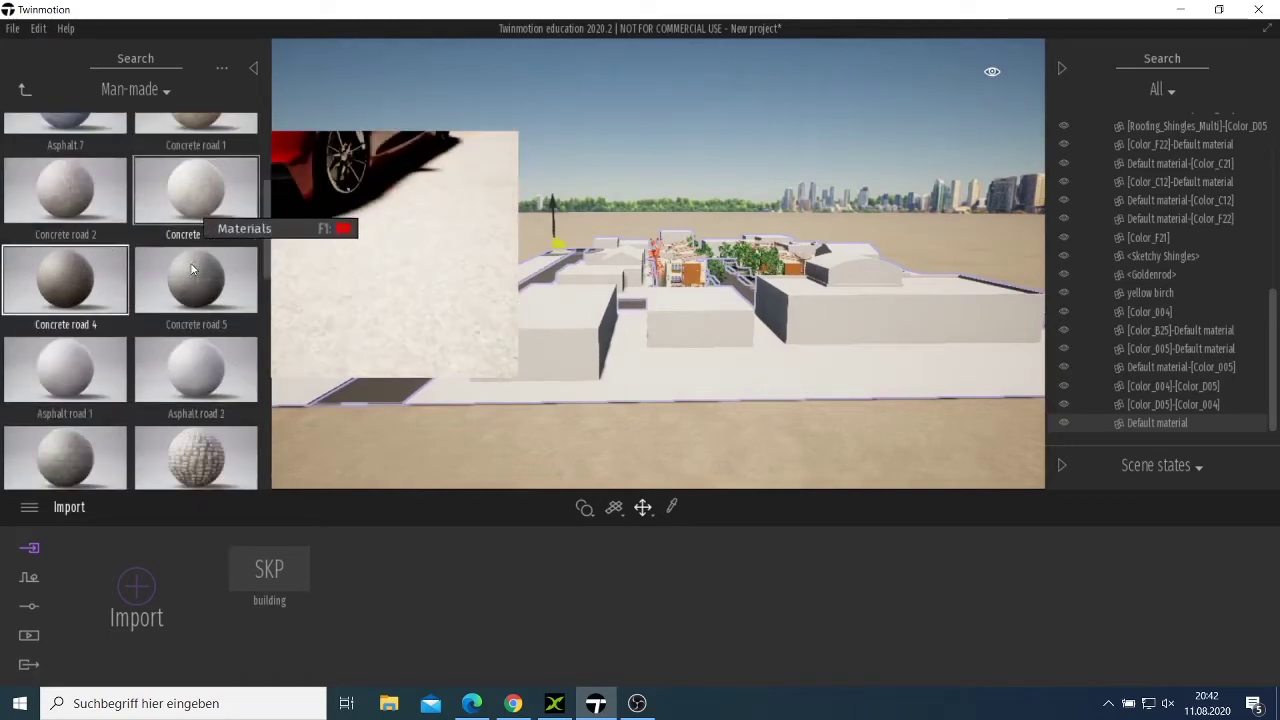
scroll(192, 268, "down", 2)
Step: Apply the Old cobblestone material to the model's white base surface
left_click(196, 291)
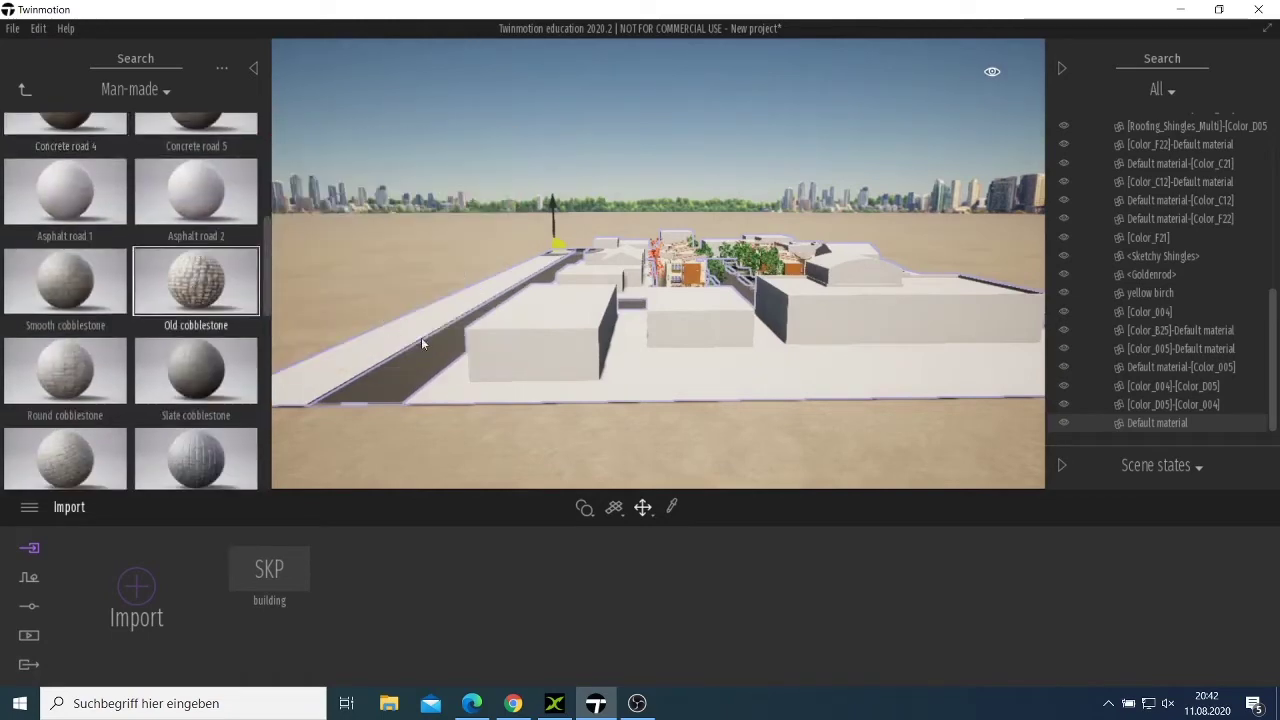
left_click(458, 408)
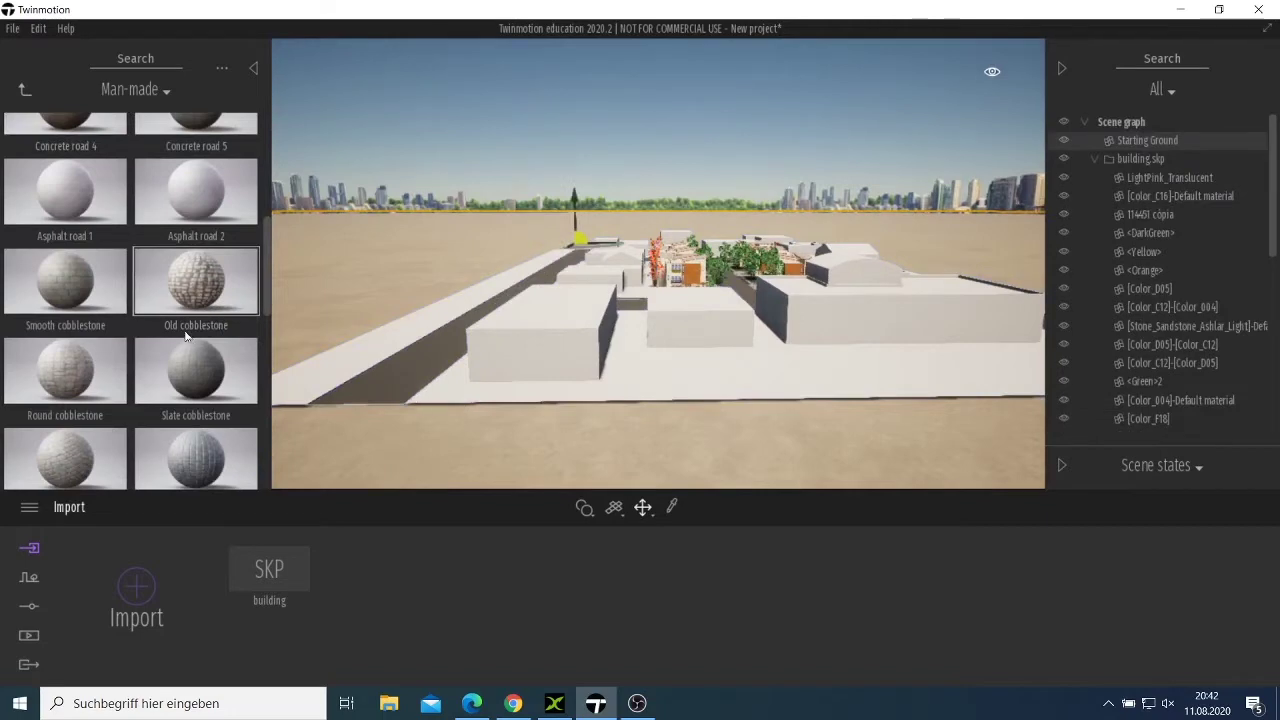
left_click(439, 390)
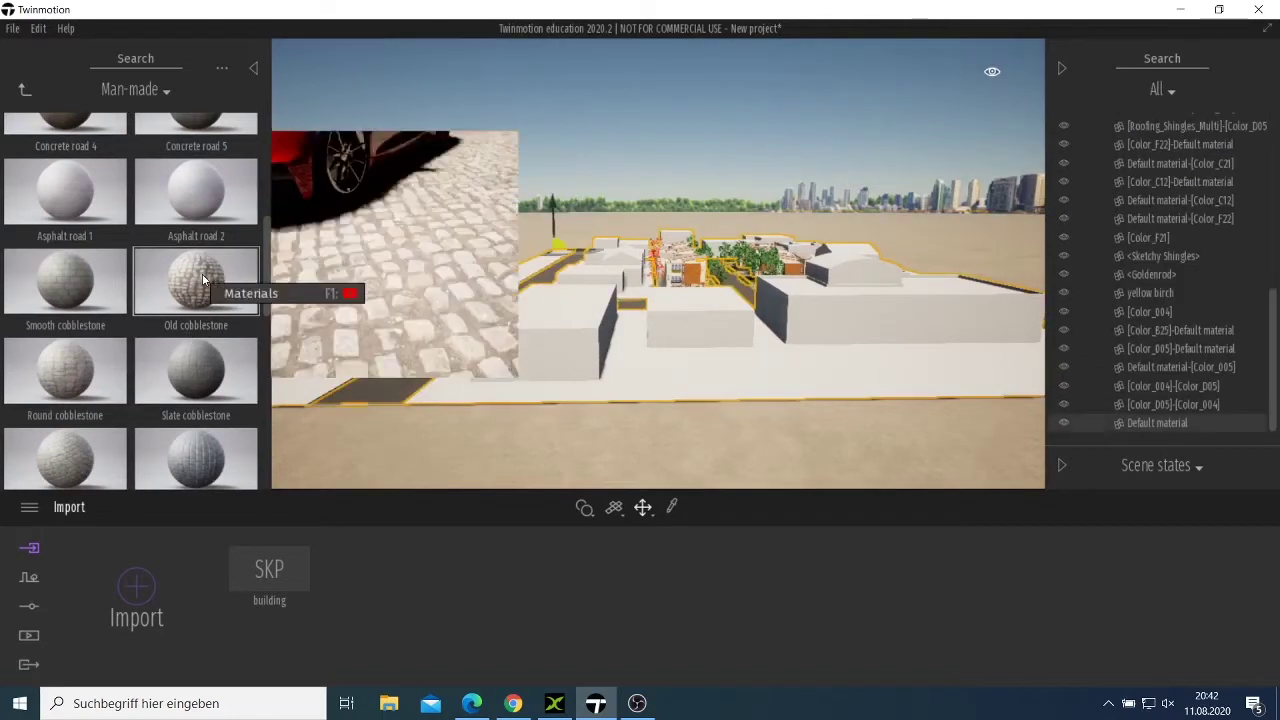
left_click(203, 280)
left_click_drag(203, 283, 487, 374)
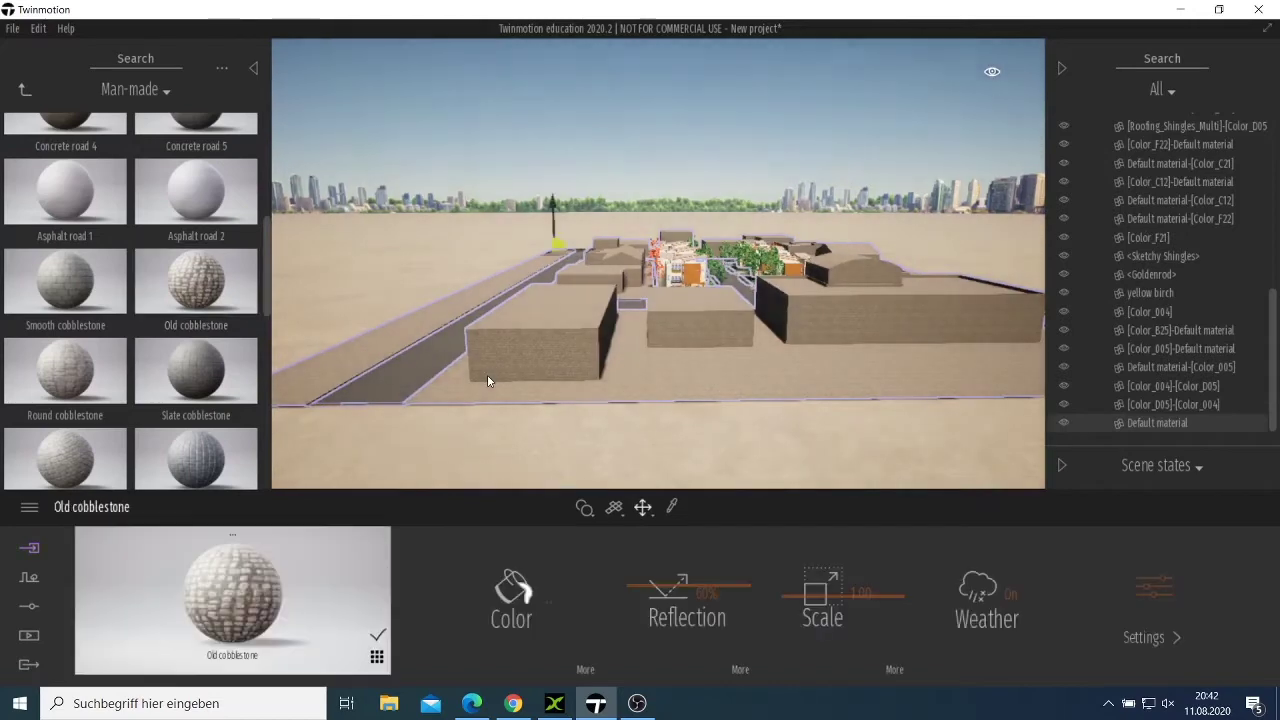
Step: Examine the cobblestone texture on the base and blocks, moving in to the orange corner house
scroll(482, 376, "up", 3)
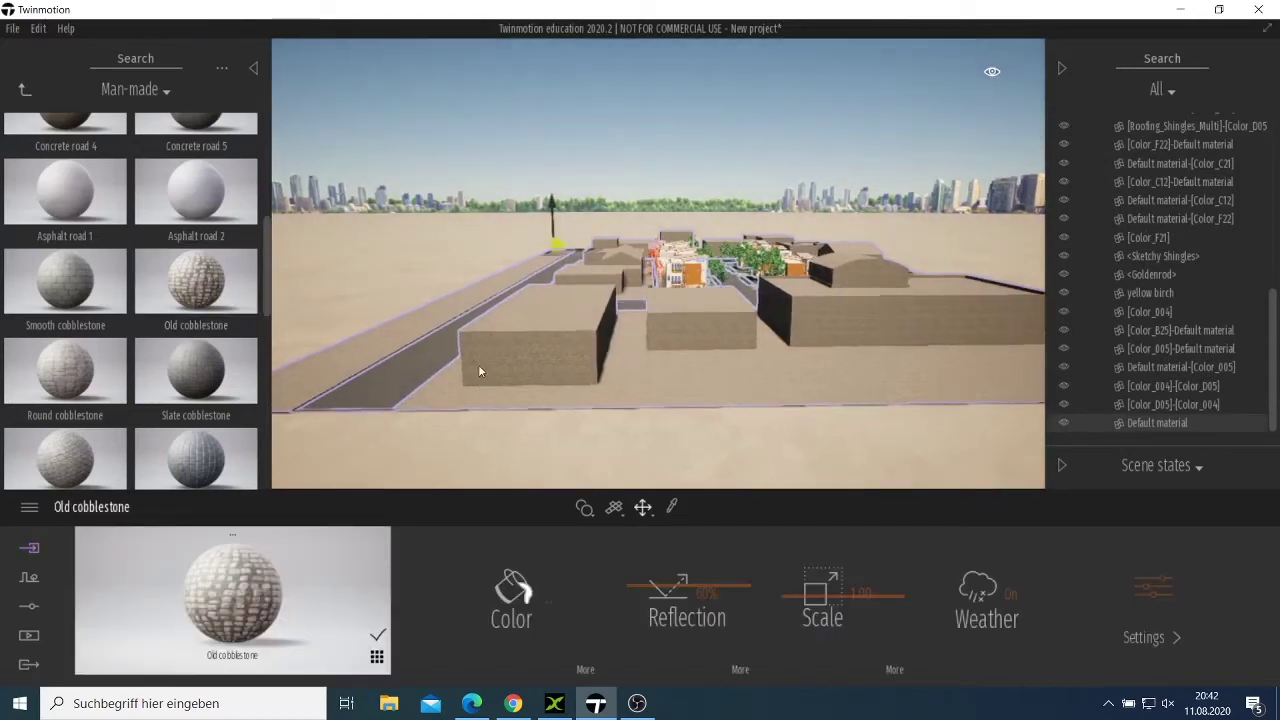
scroll(473, 359, "up", 2)
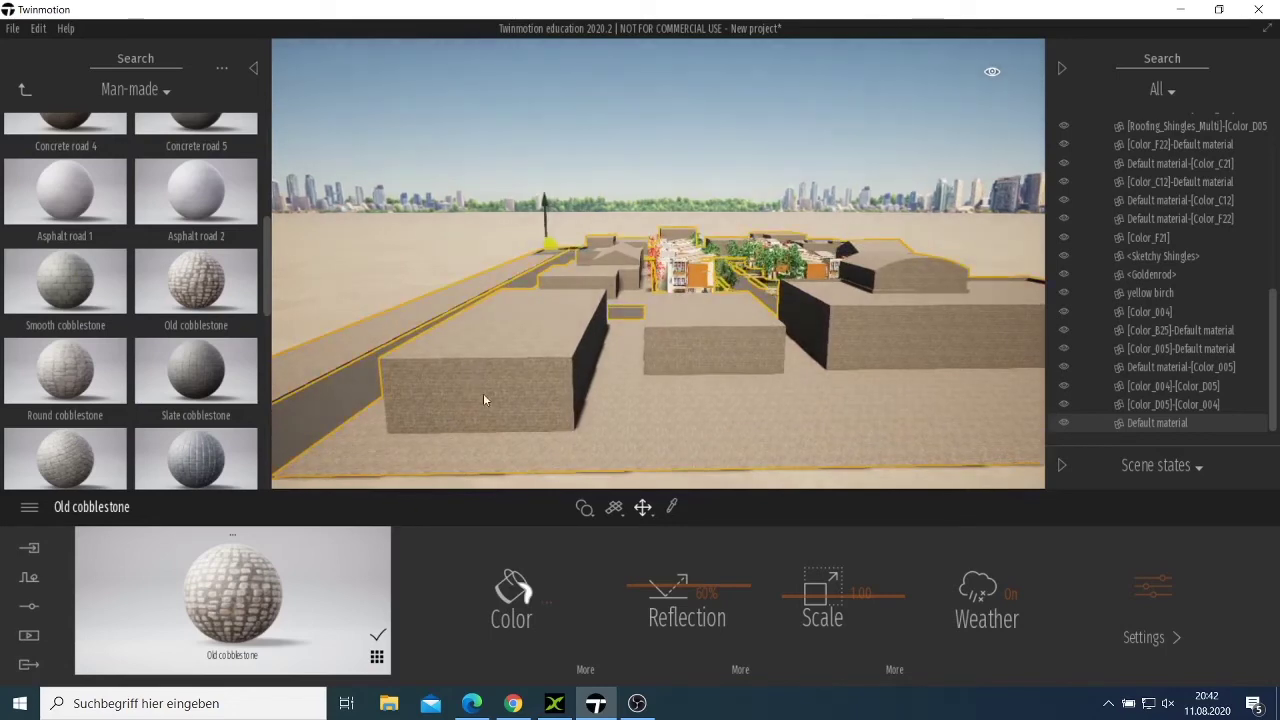
scroll(652, 354, "up", 4)
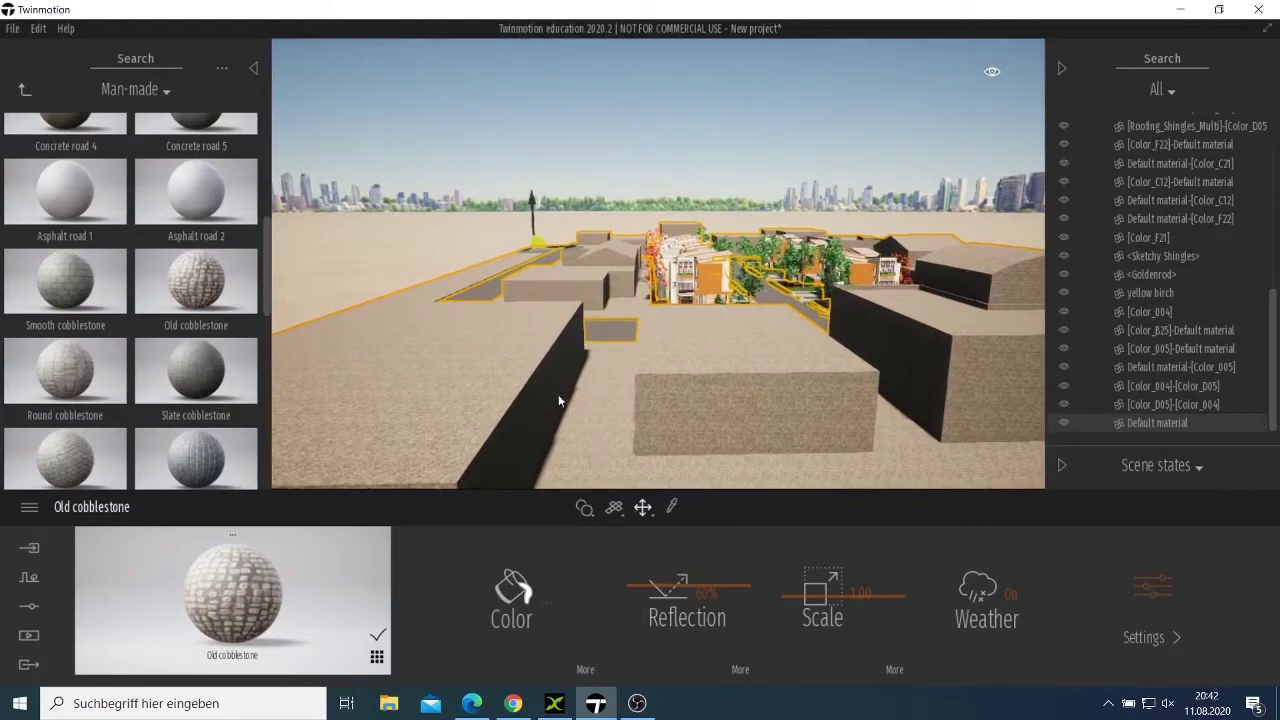
scroll(580, 397, "up", 3)
scroll(605, 380, "up", 5)
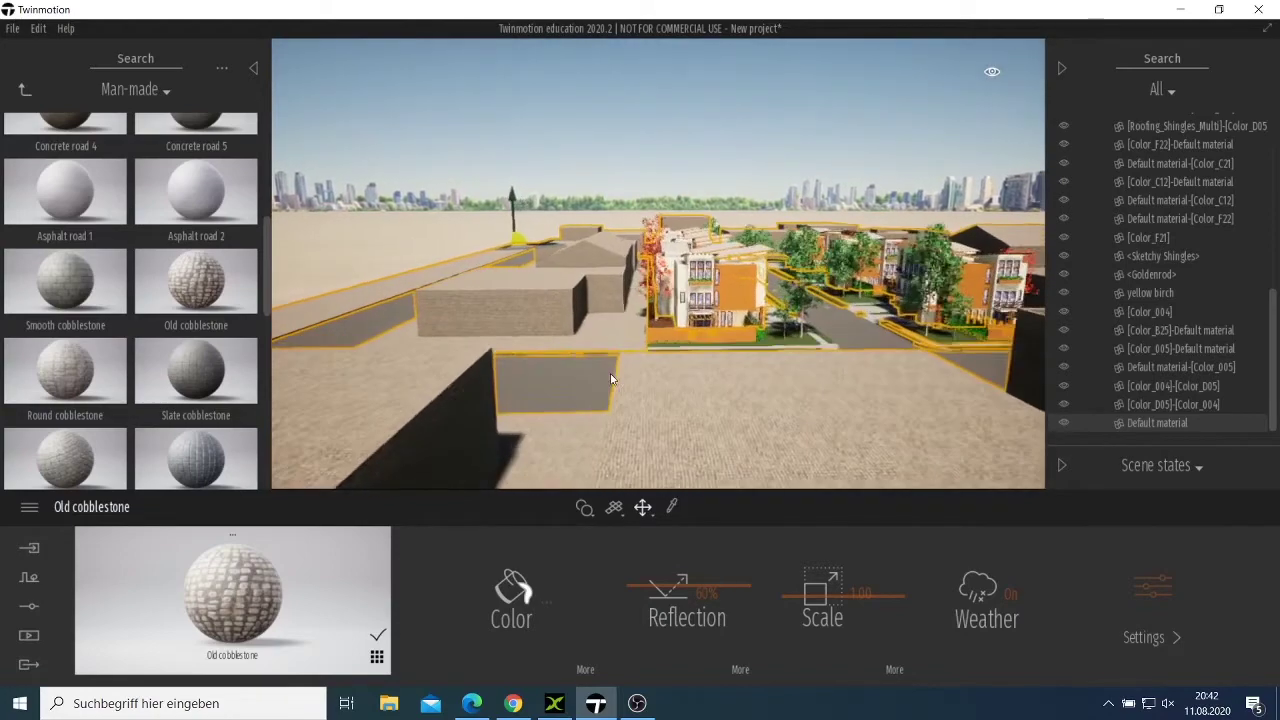
scroll(611, 372, "up", 2)
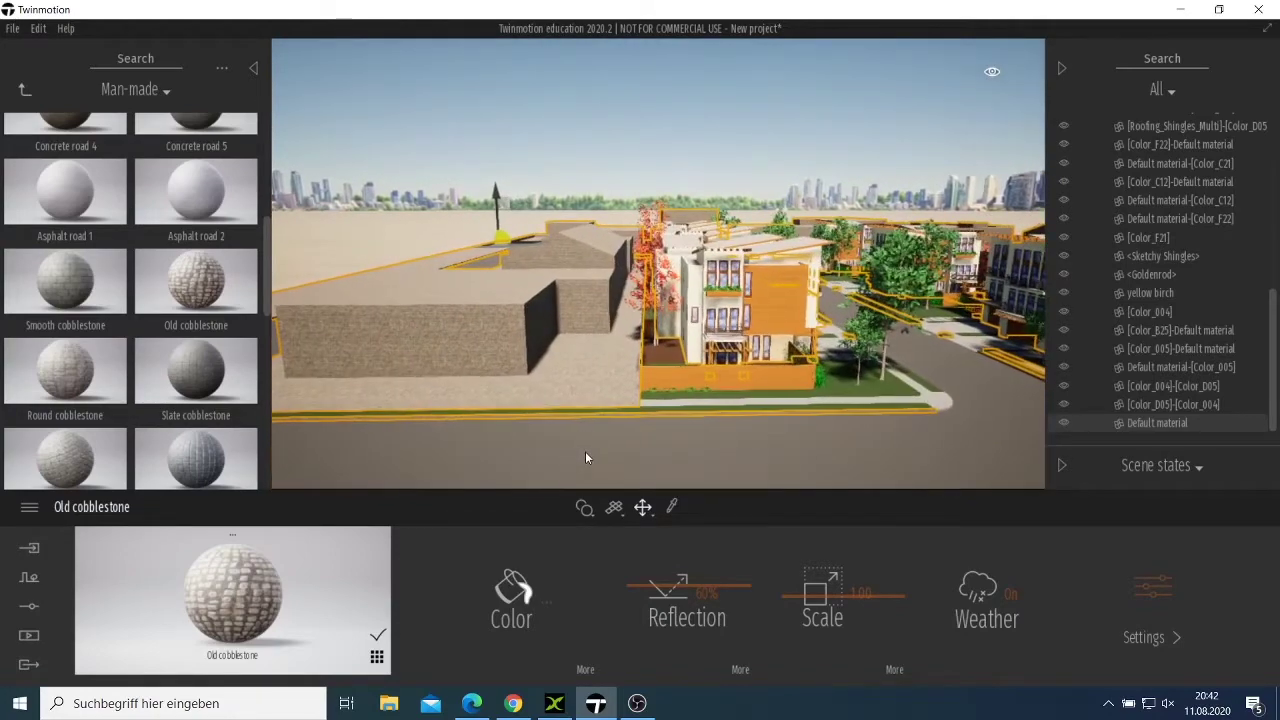
Step: Select the road, the cobblestone surface and the corner house's trim in turn to examine which parts each material covers
left_click(570, 415)
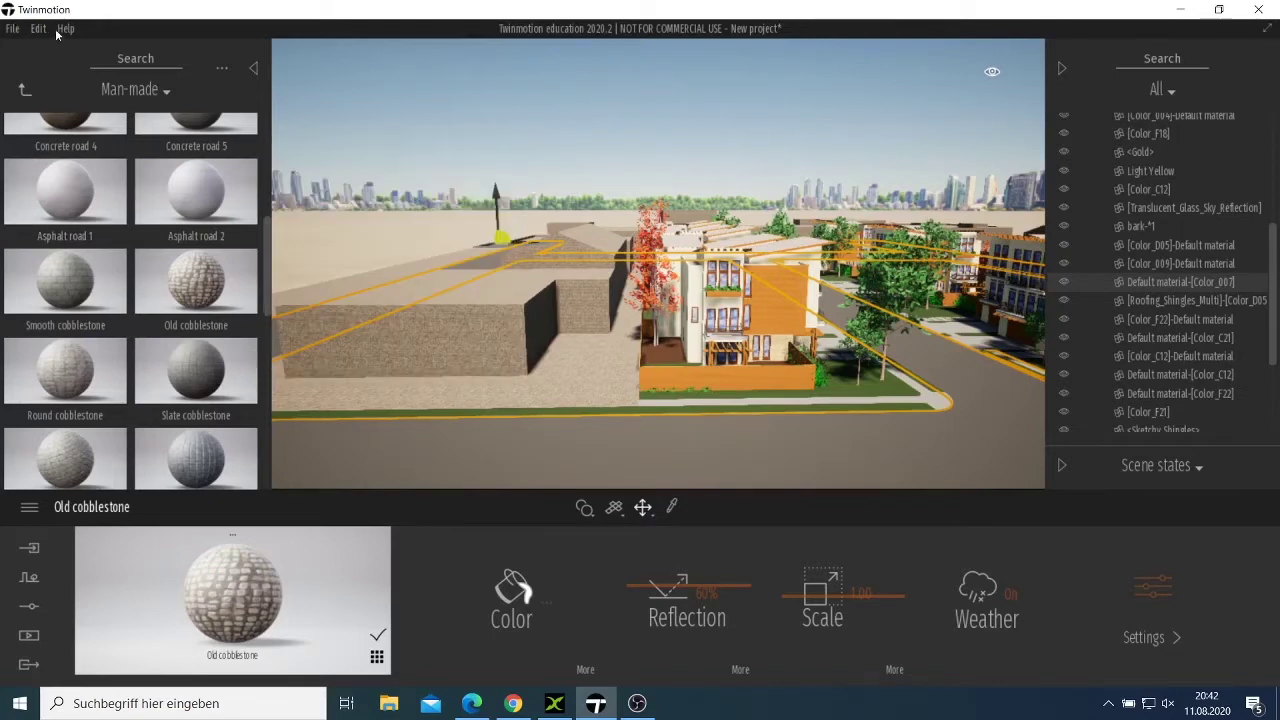
left_click(250, 73)
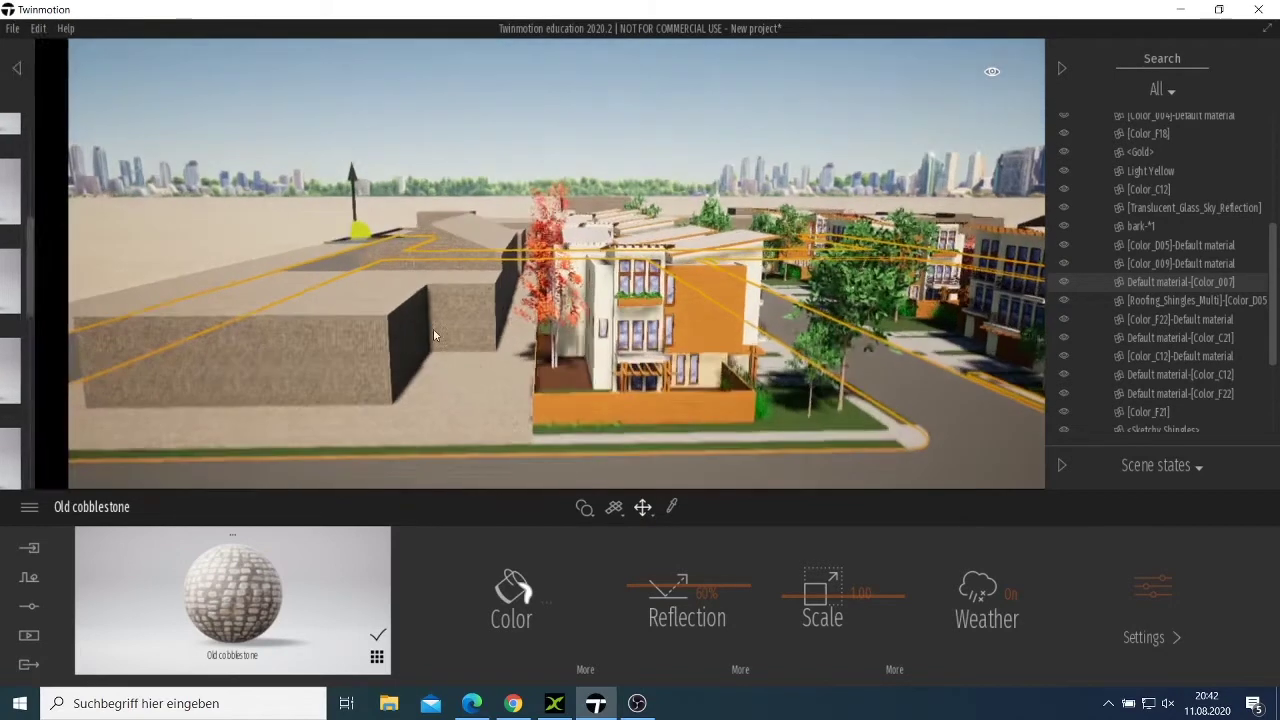
left_click(420, 427)
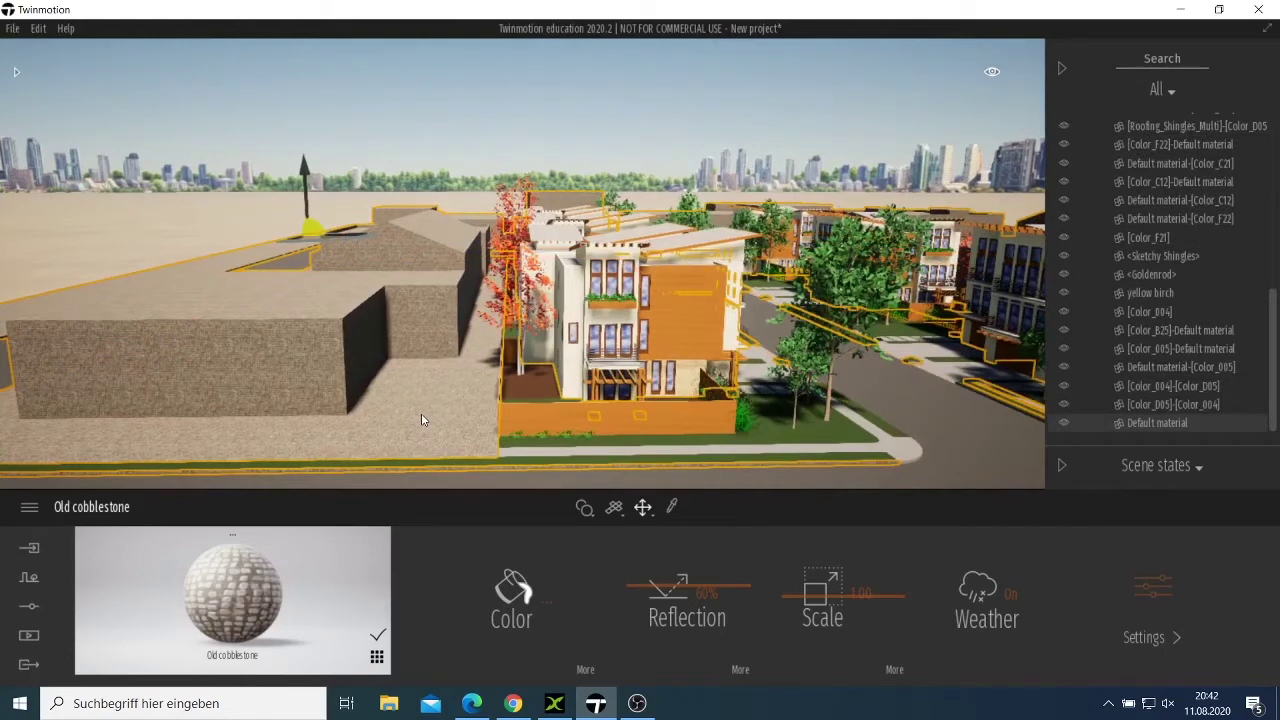
left_click(577, 300)
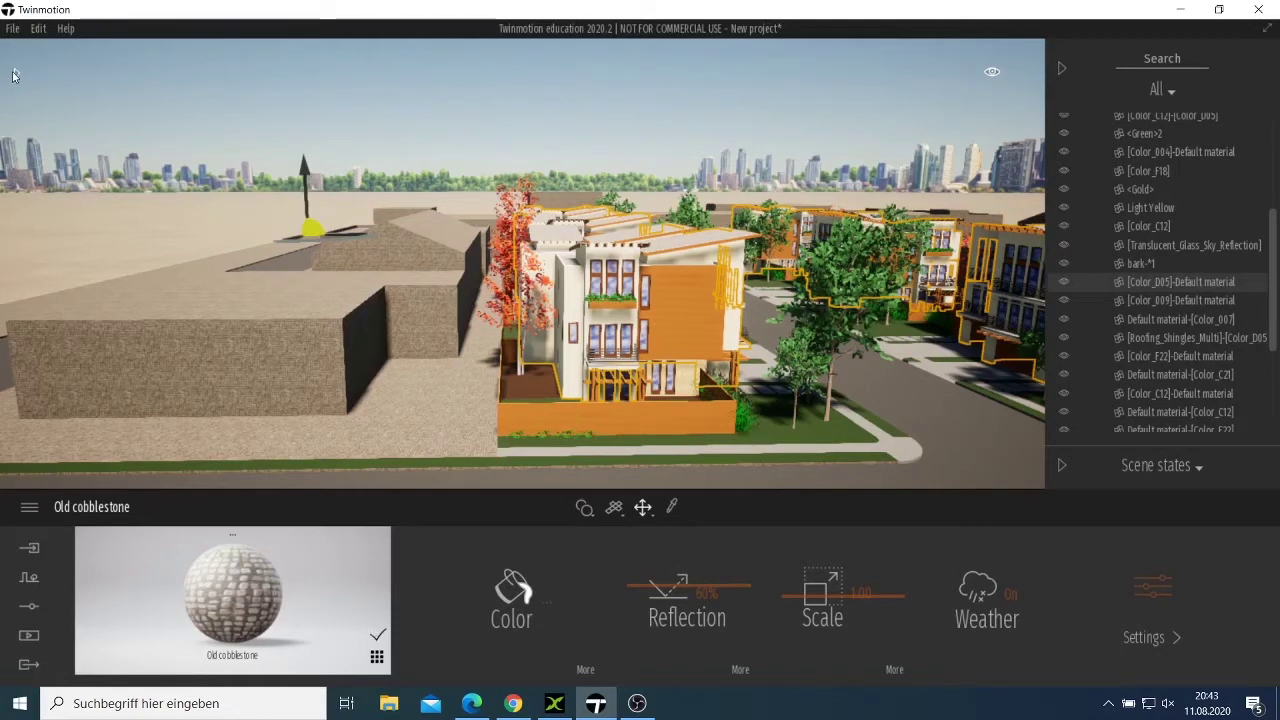
left_click(13, 75)
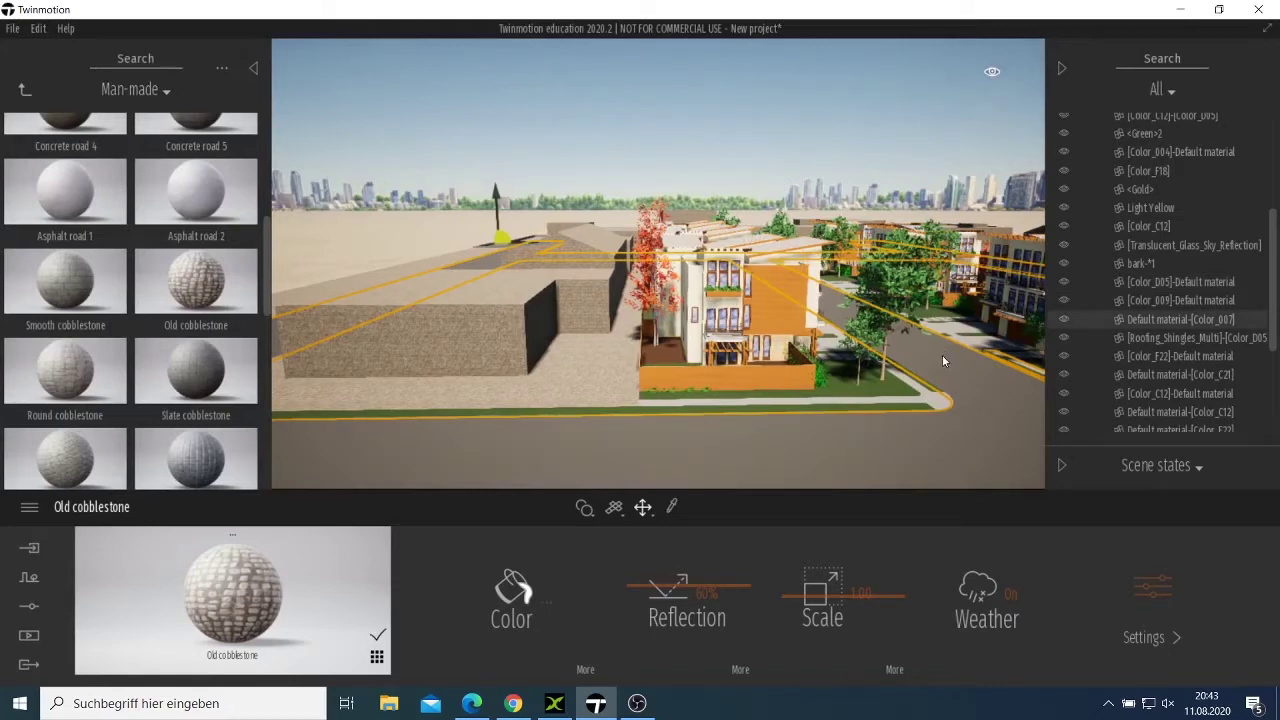
Step: Examine the corner house and road from farther back and up close, selecting the base and pavement surfaces
left_click_drag(941, 354, 345, 404)
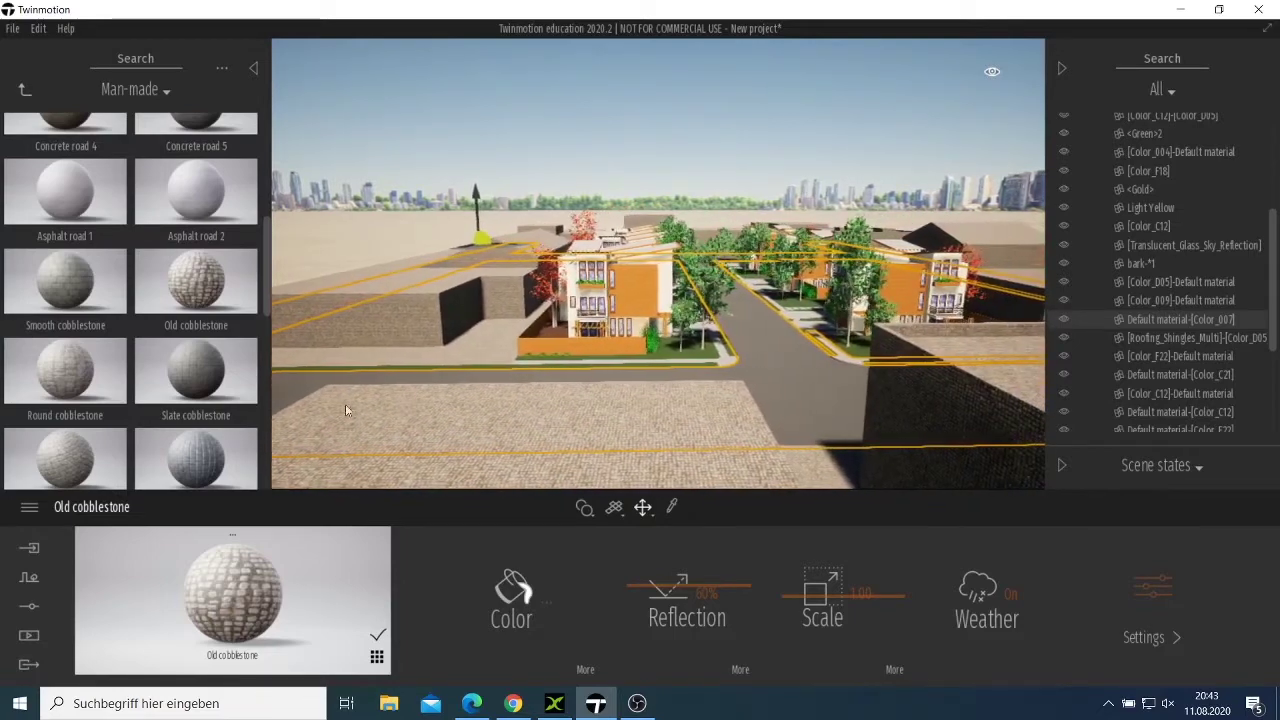
left_click(676, 390)
scroll(683, 386, "up", 6)
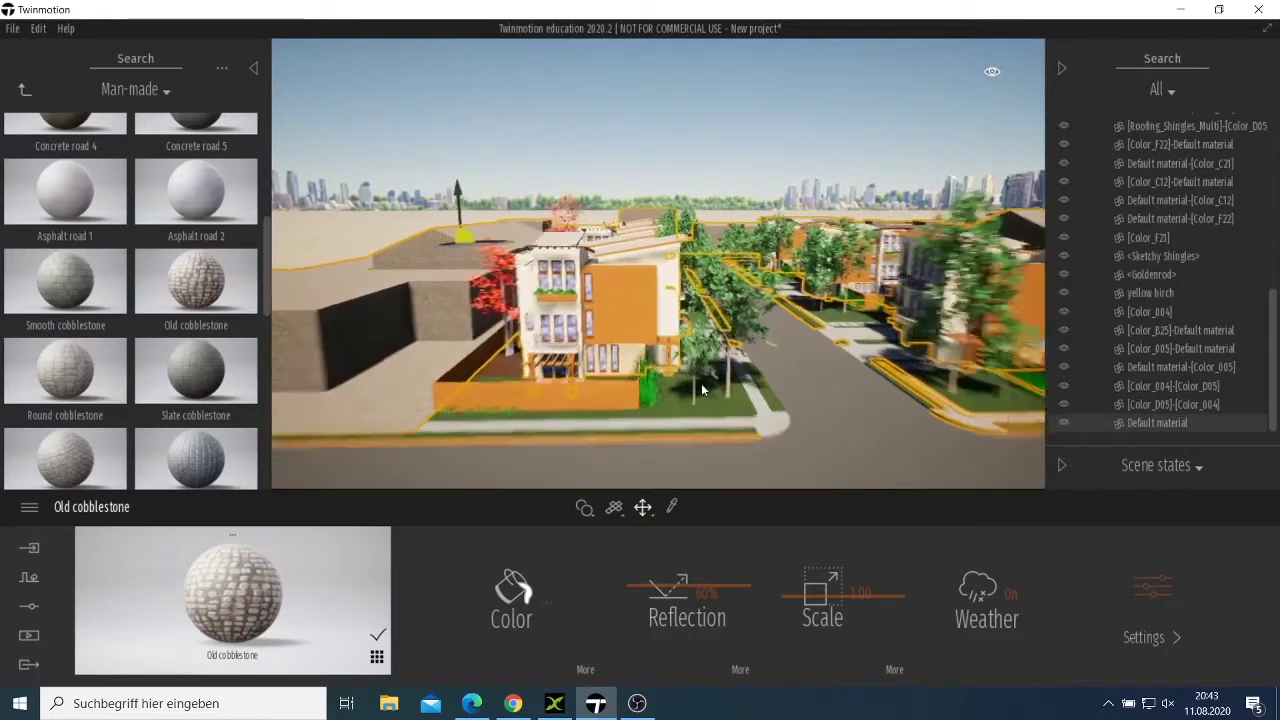
key("ctrl+z")
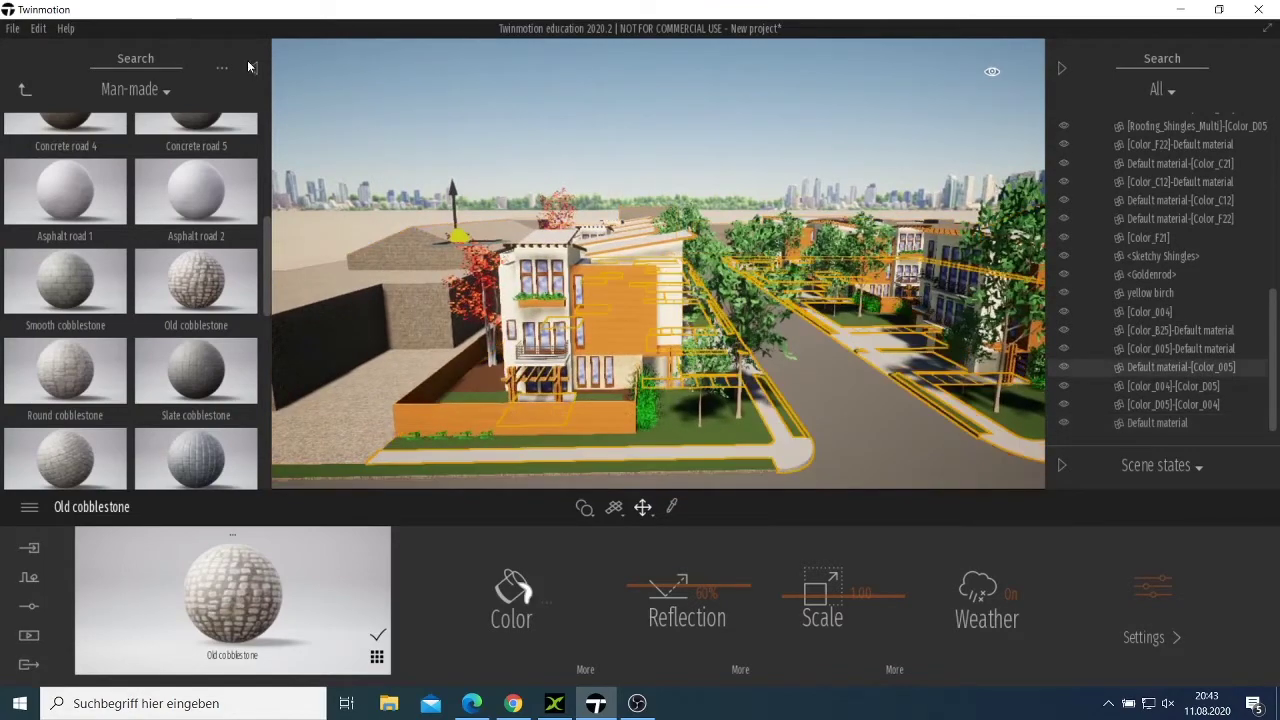
left_click(250, 69)
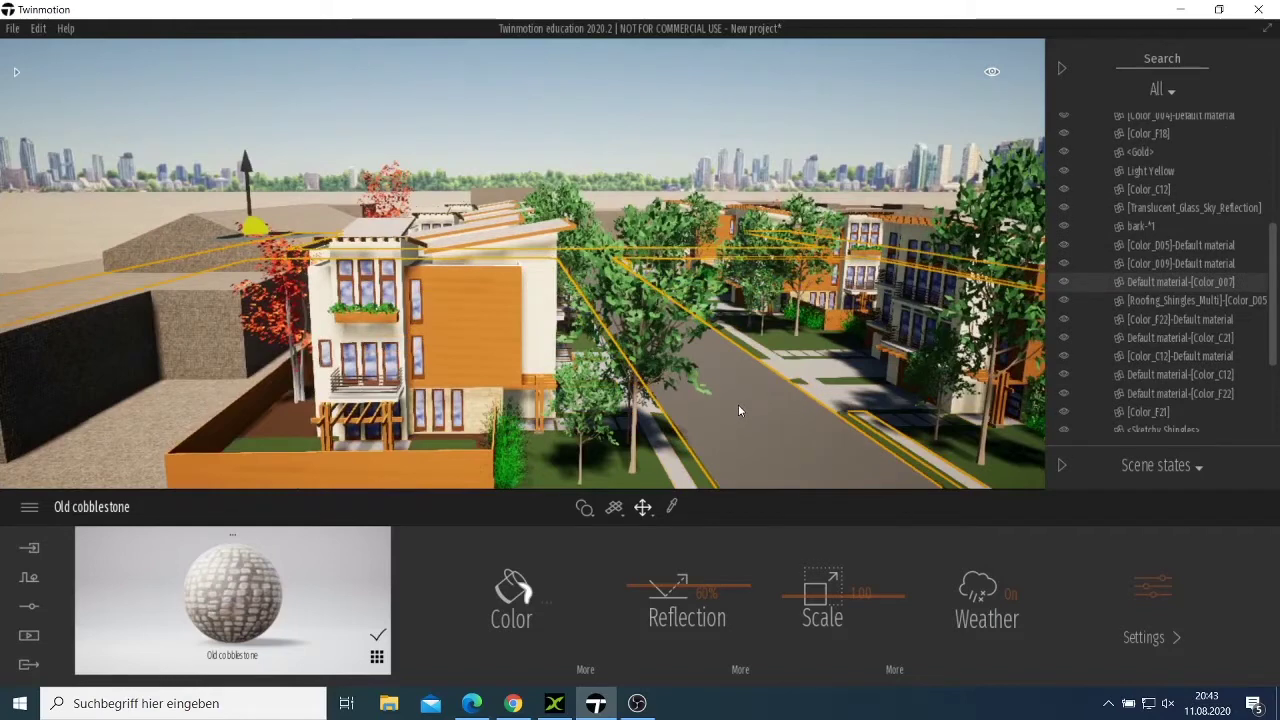
Step: Examine the road between the two rows of houses from the street corner to a centred view, with the base selected
scroll(739, 402, "down", 2)
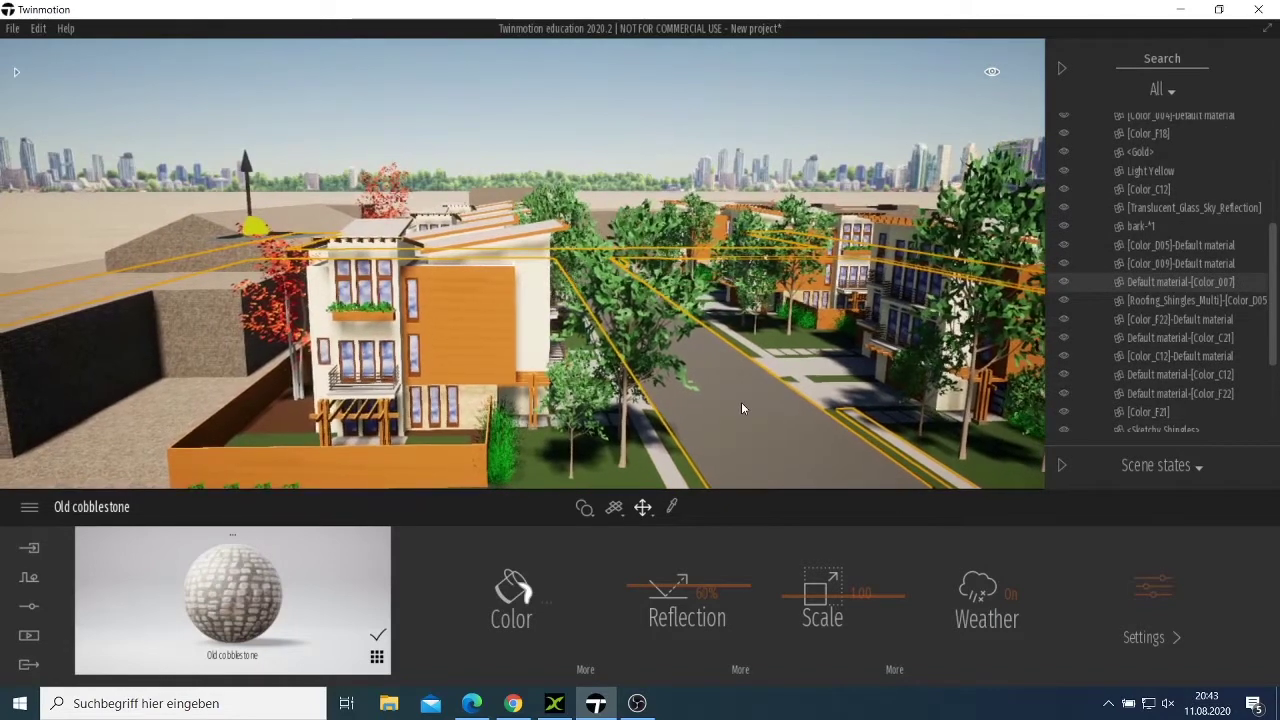
middle_click_drag(741, 402, 741, 399)
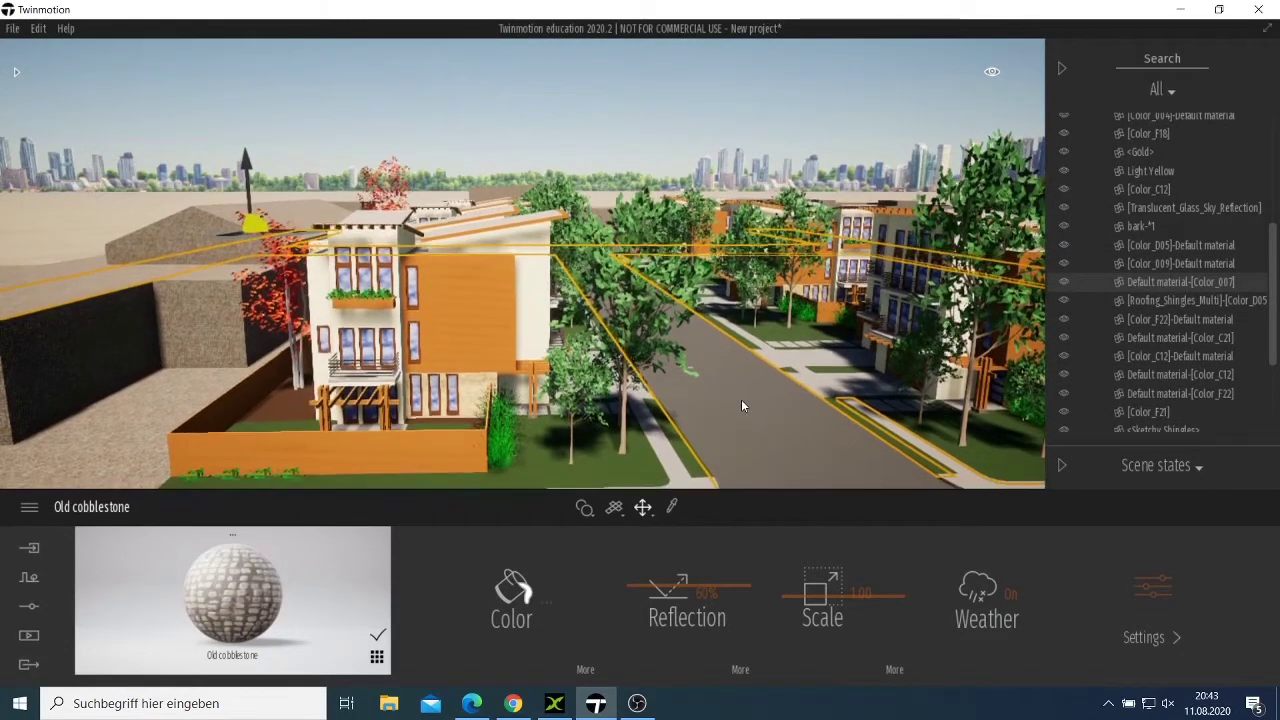
key("q")
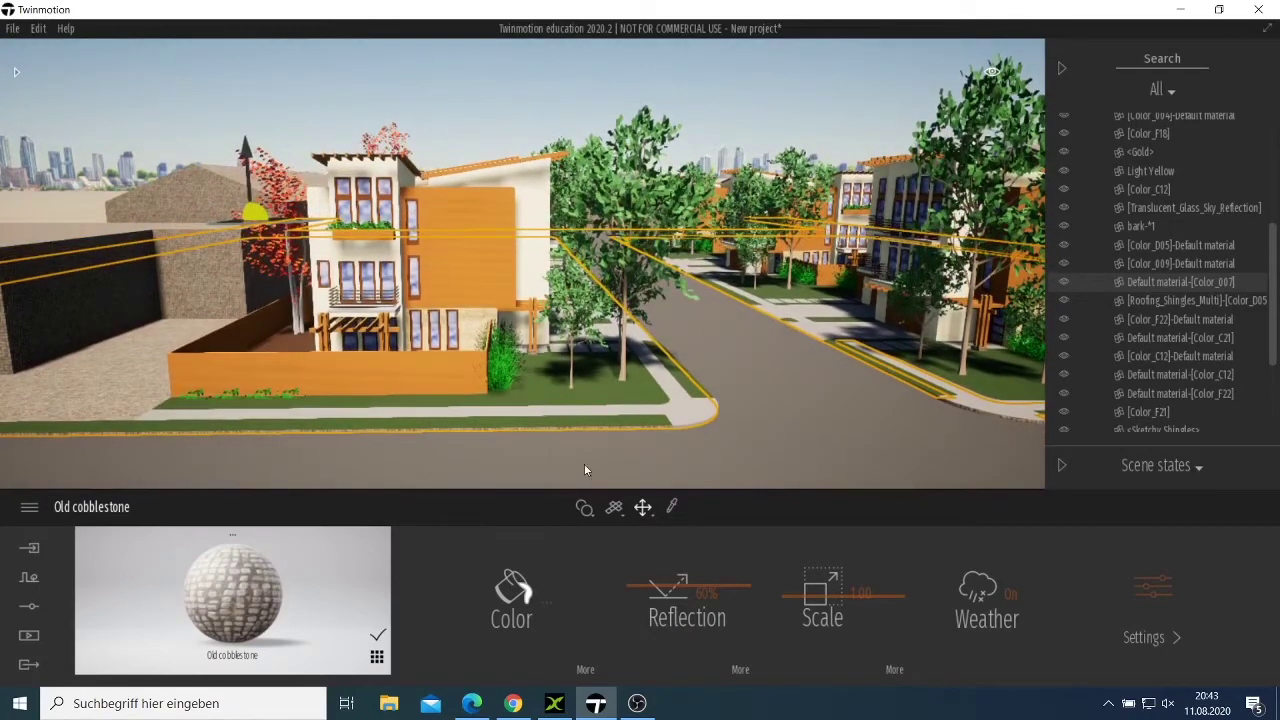
left_click(567, 436)
right_click_drag(567, 400, 524, 455)
key("s")
key("Right")
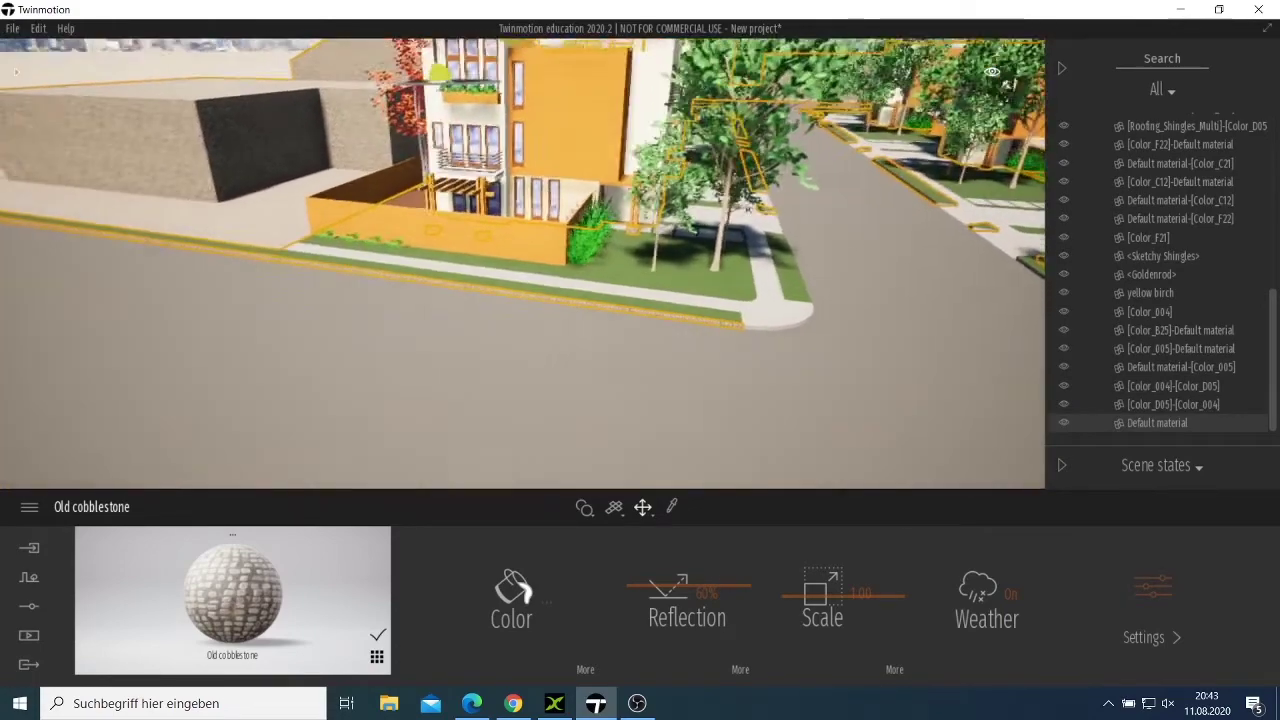
key("d")
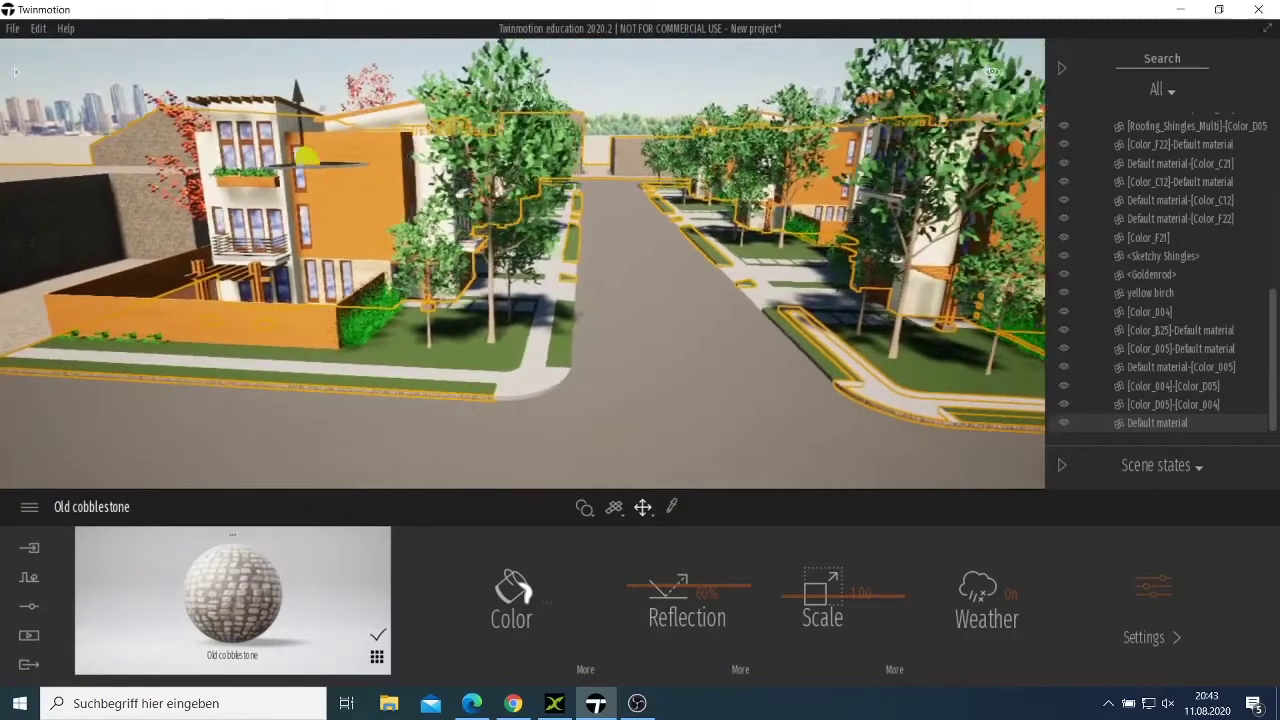
right_click_drag(672, 280, 751, 216)
key("d")
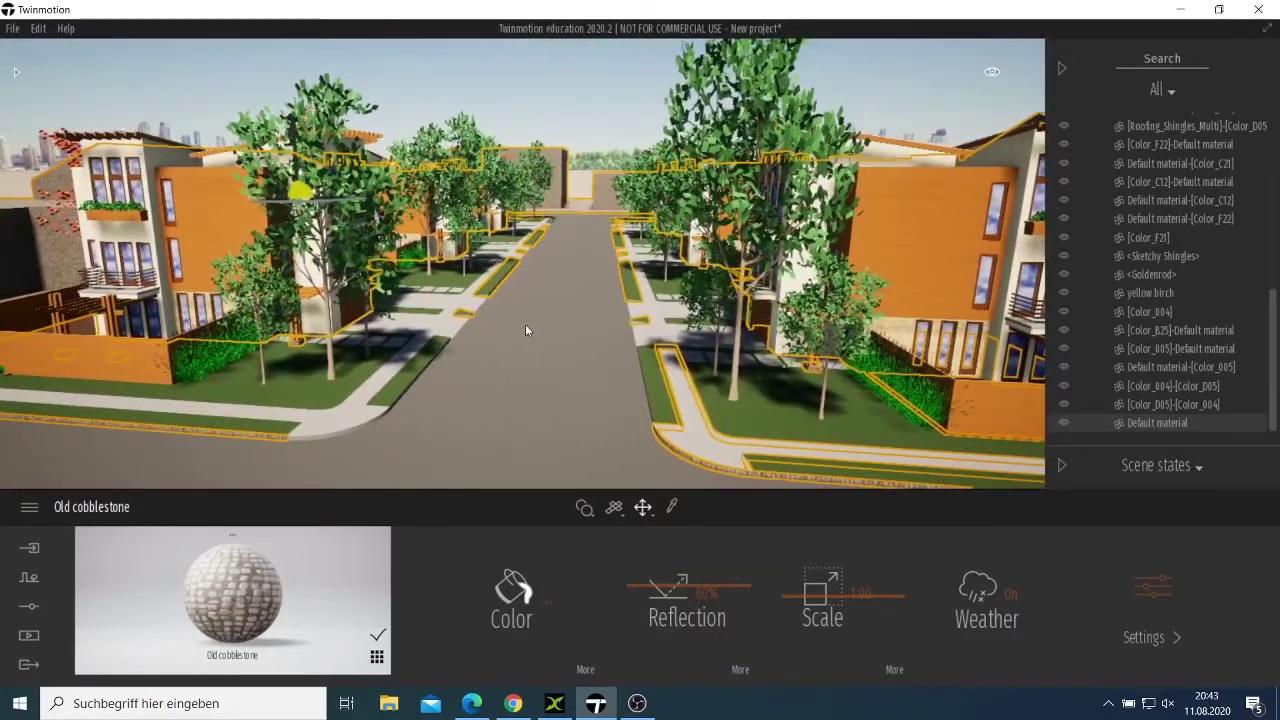
Step: Open the Cars category in the library's Vehicles collection, with the road between the two rows of houses in view
key("Up")
key("Up")
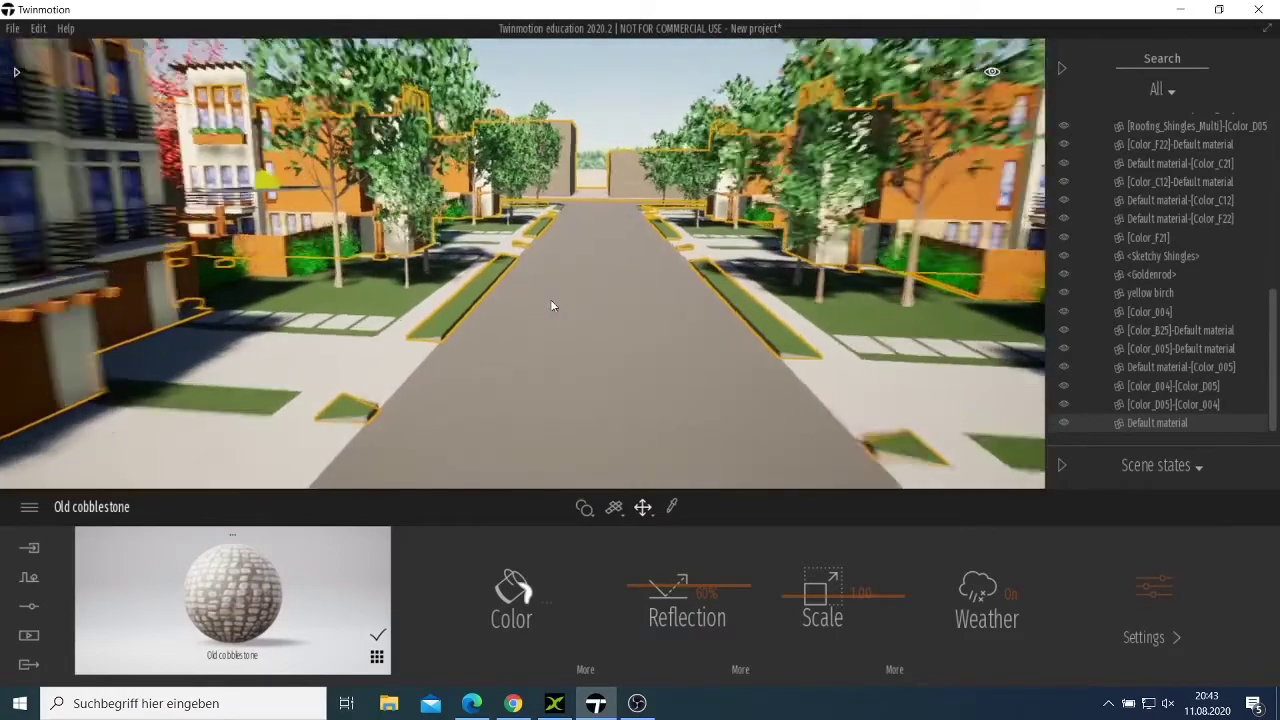
key("Up")
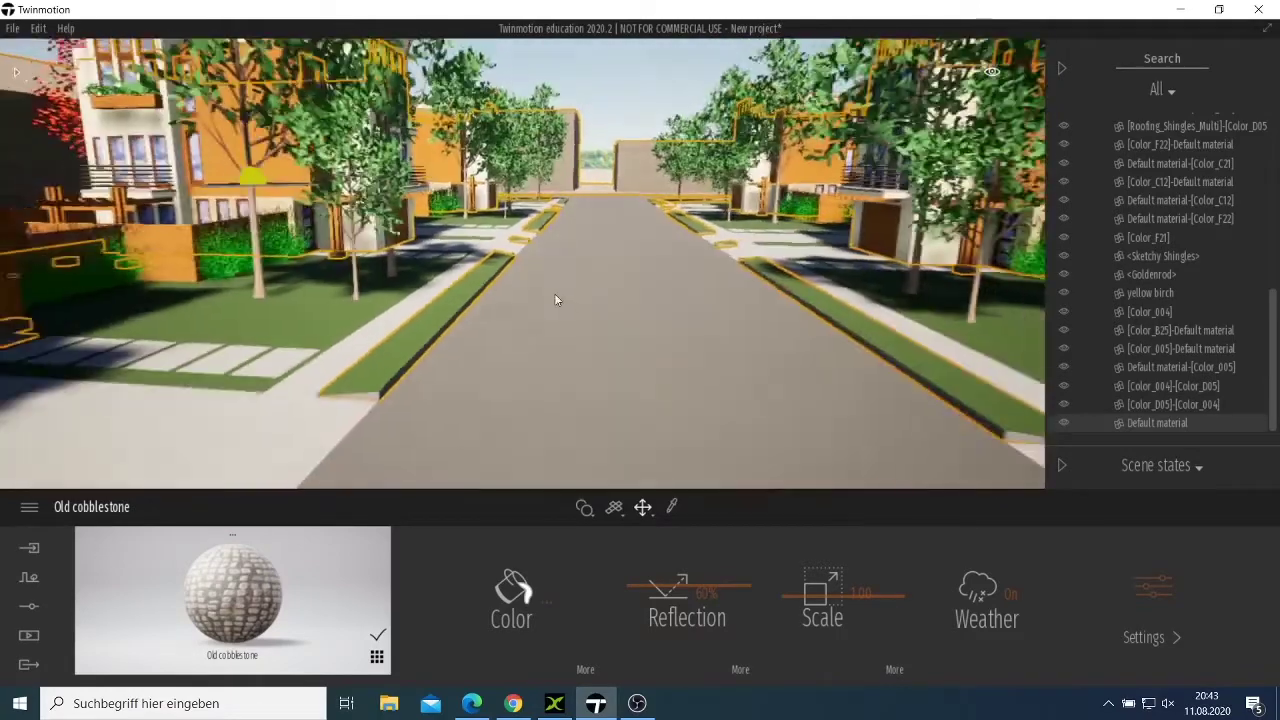
key("Down")
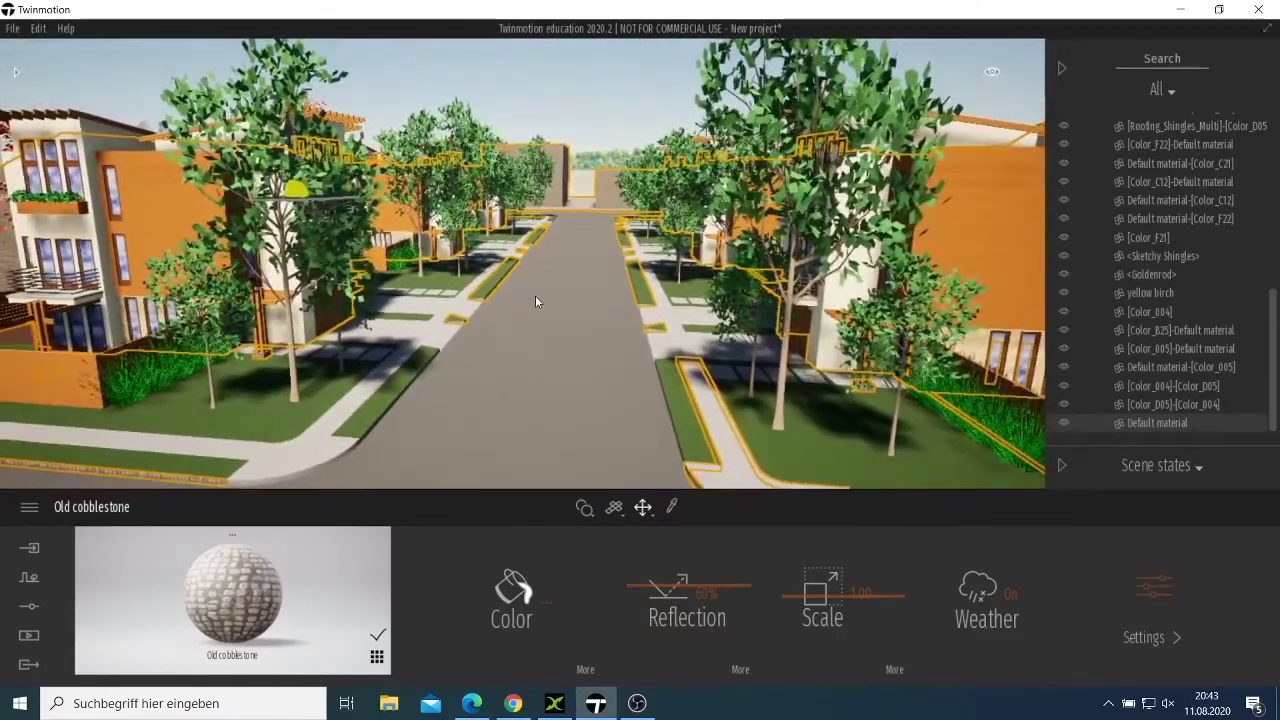
left_click(16, 80)
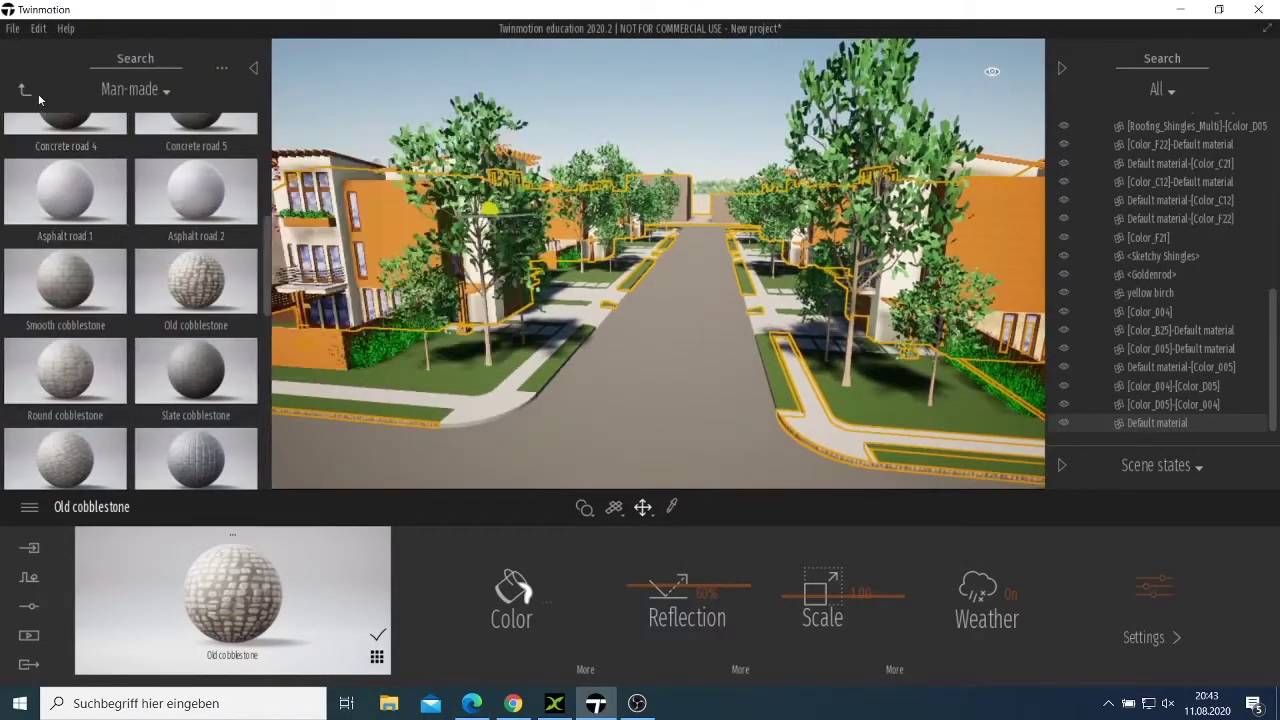
left_click(30, 92)
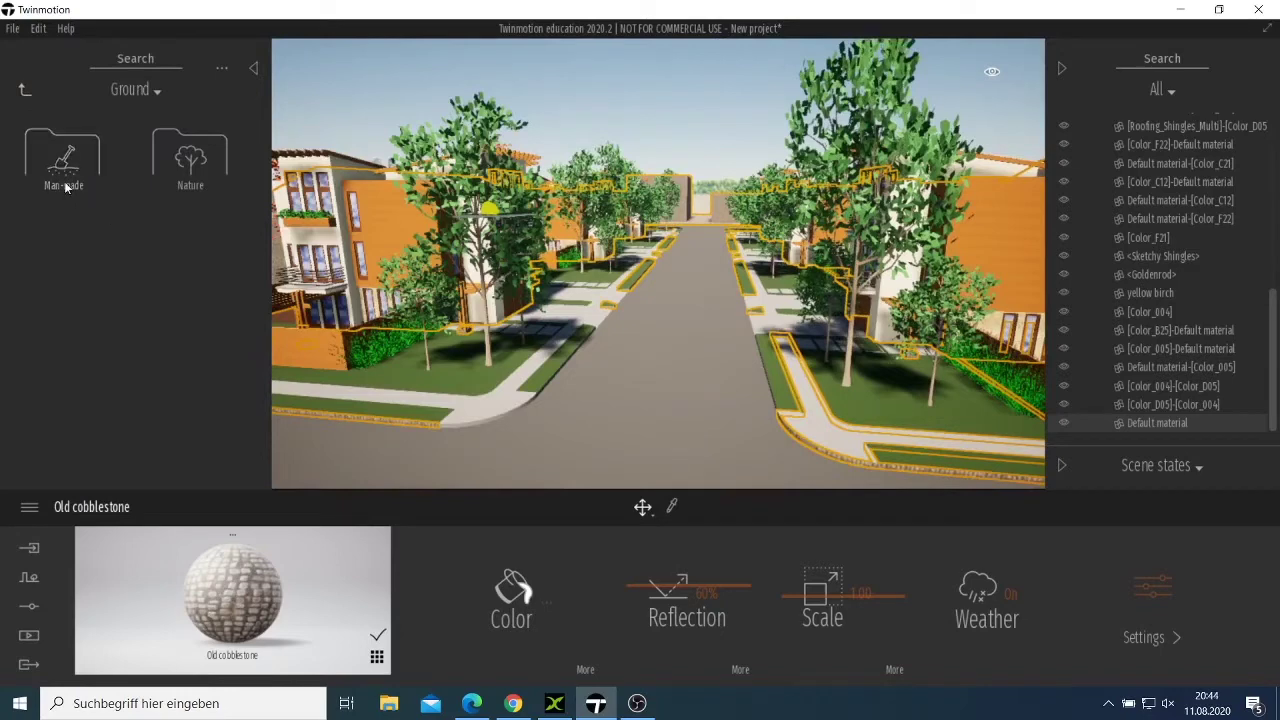
left_click(26, 91)
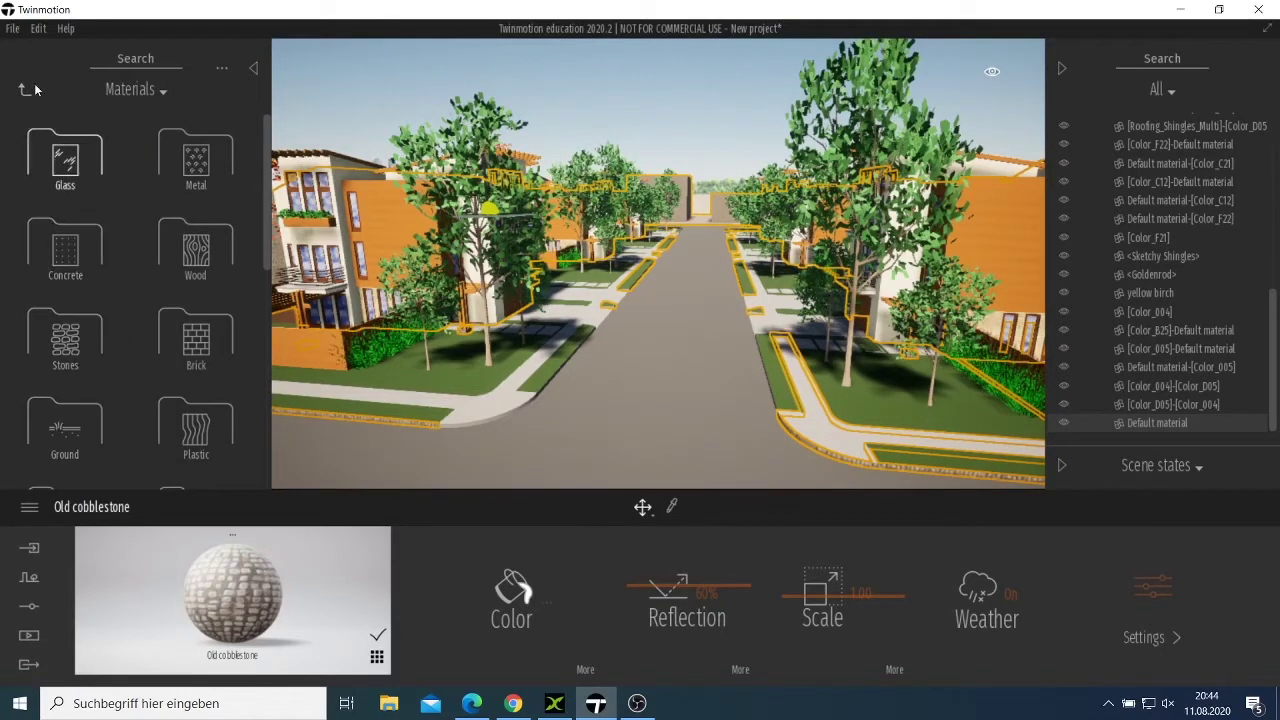
left_click(26, 92)
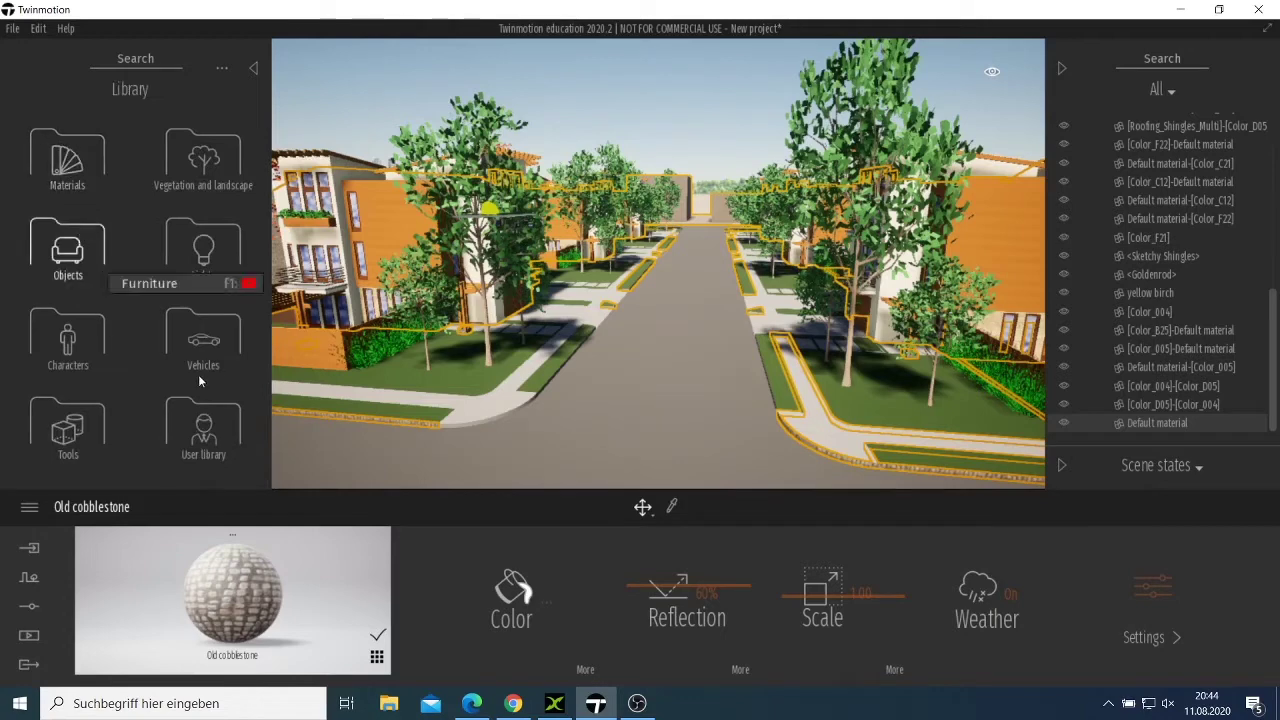
left_click(205, 335)
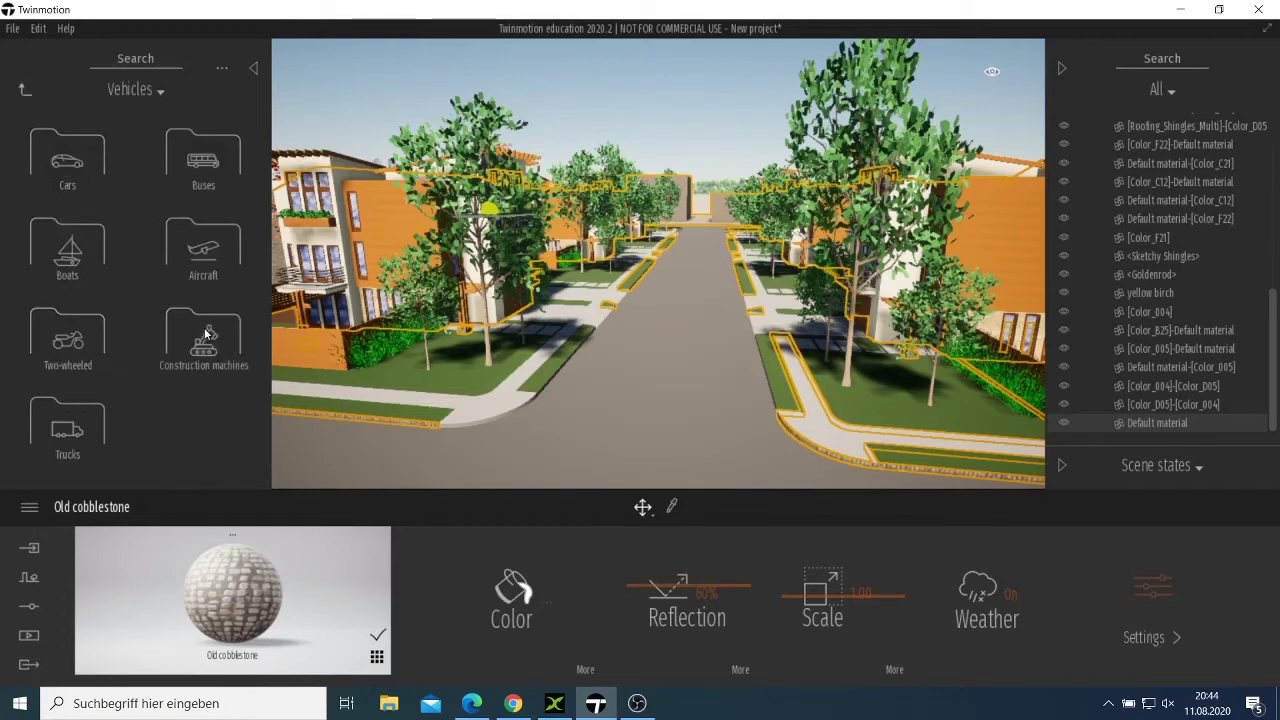
left_click(57, 182)
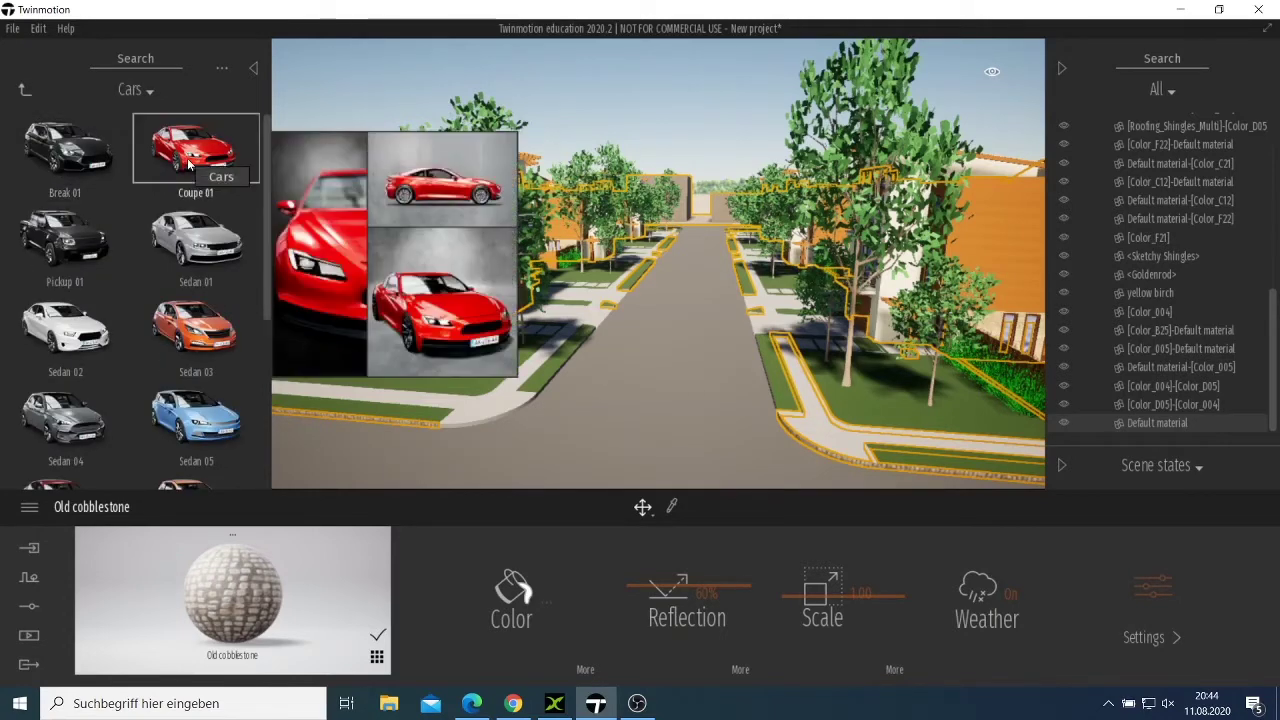
Step: Place a Coupe 01 on the nearest driveway left of the road and rotate it to face the road
left_click_drag(190, 165, 557, 313)
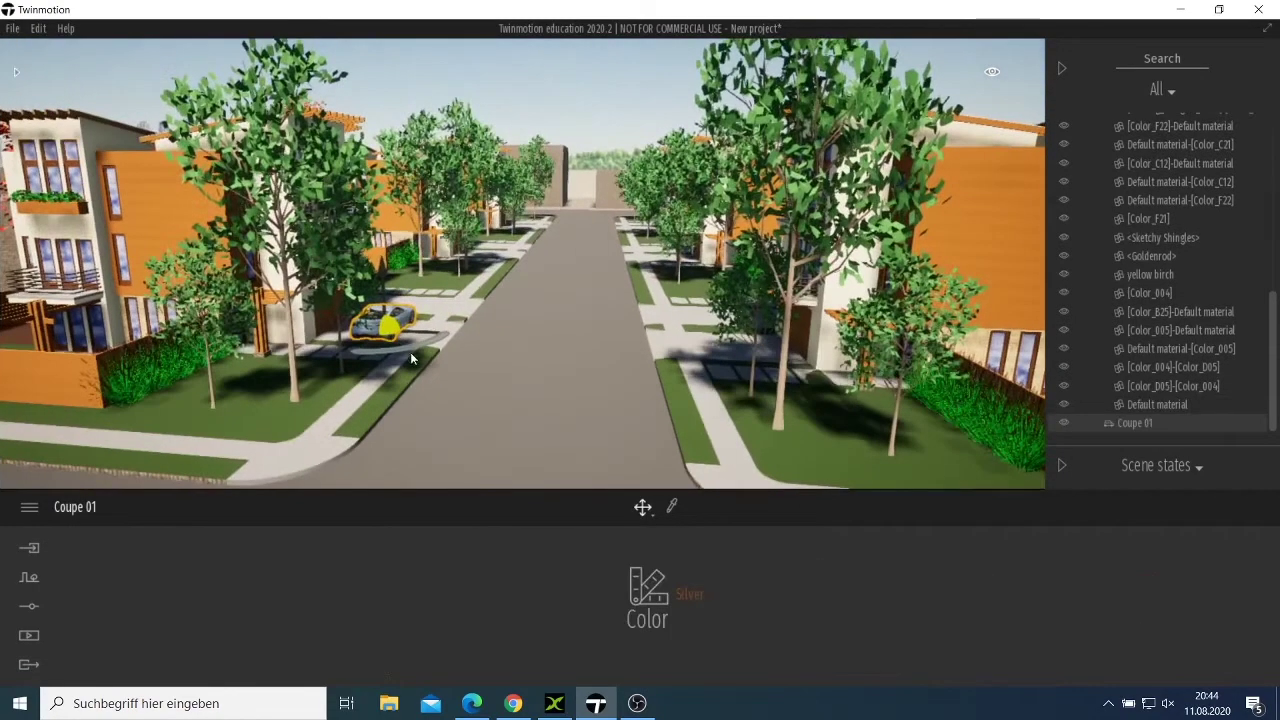
left_click_drag(406, 345, 307, 346)
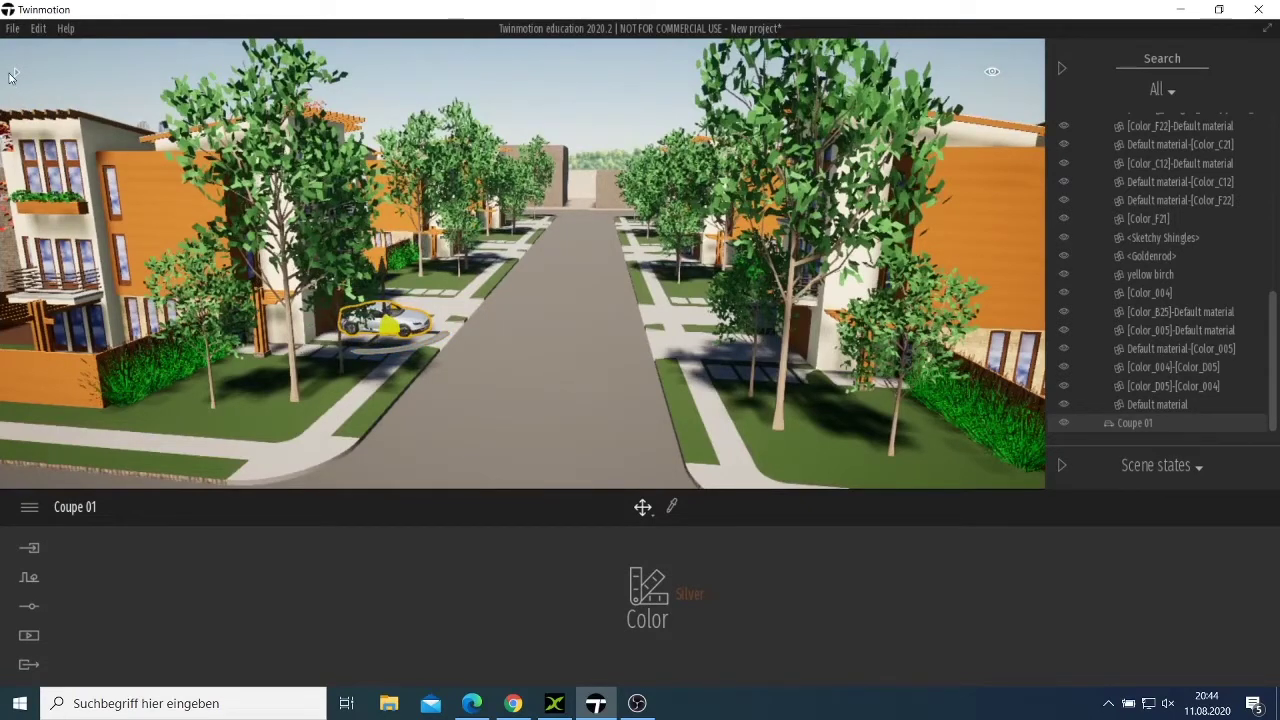
left_click(13, 77)
Step: Place a Sedan 05 on the driveway opposite the coupe and rotate it to face the road
left_click(15, 77)
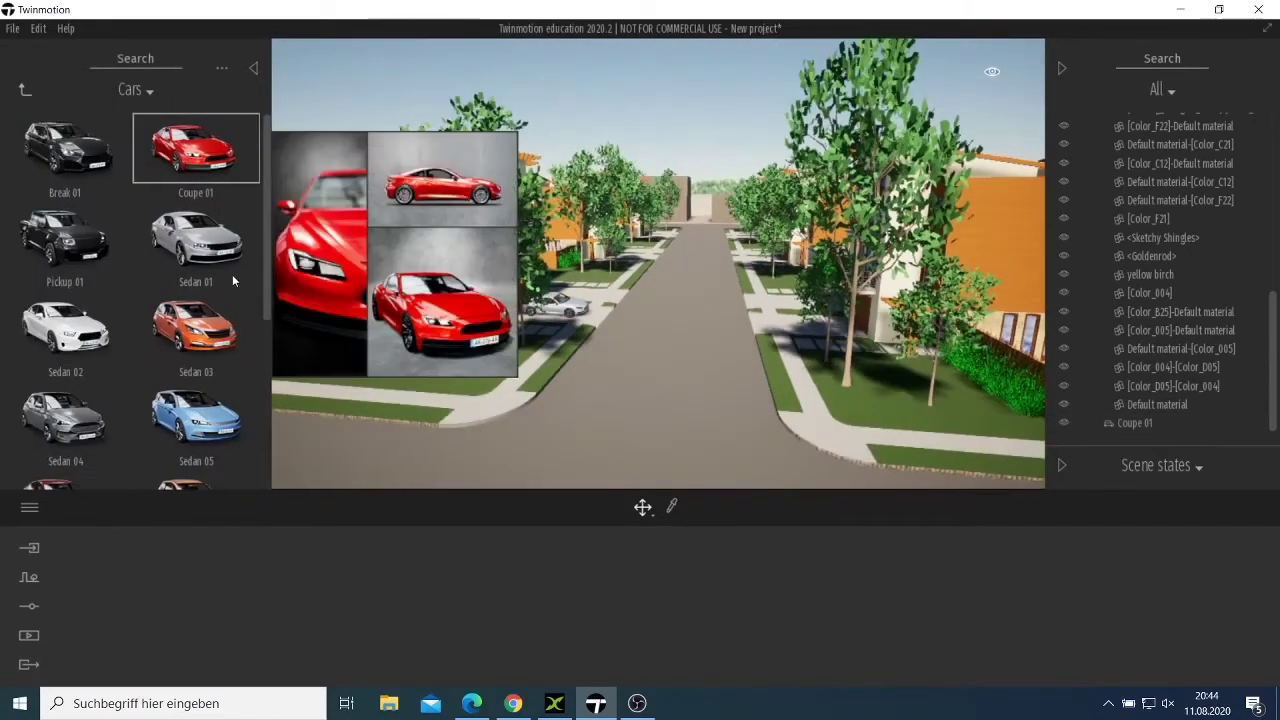
mouse_move(193, 170)
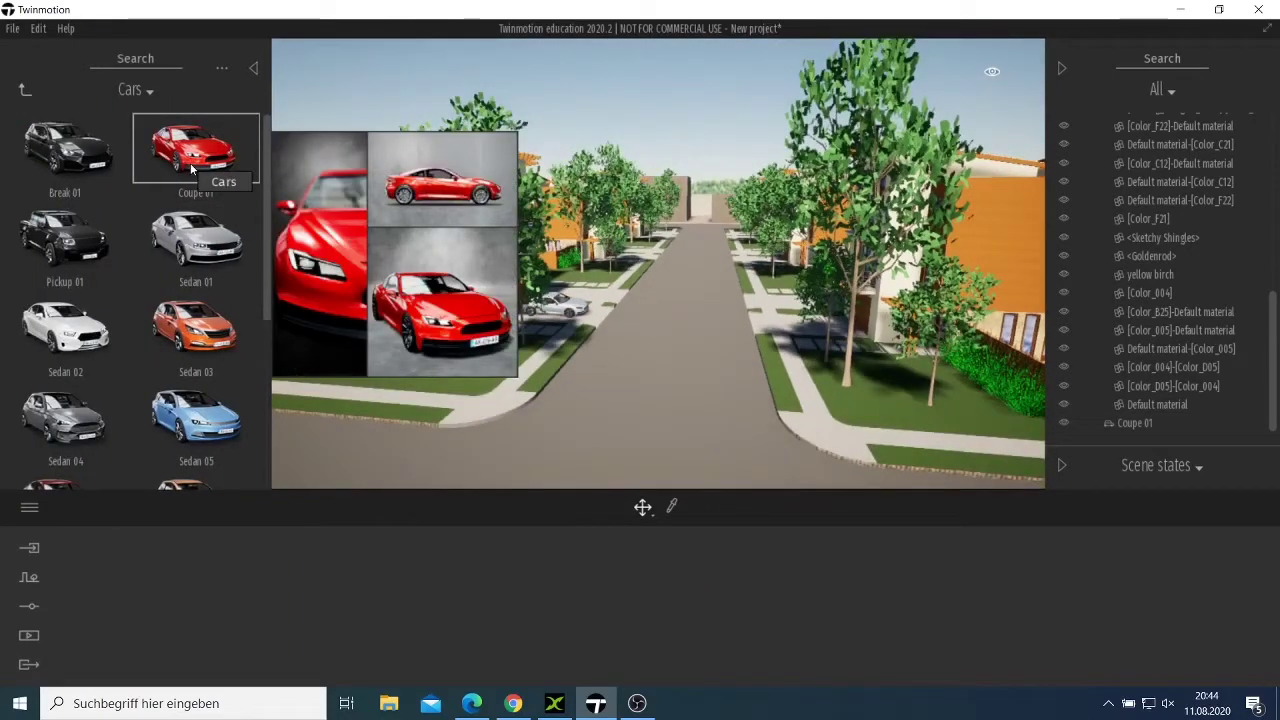
mouse_move(200, 245)
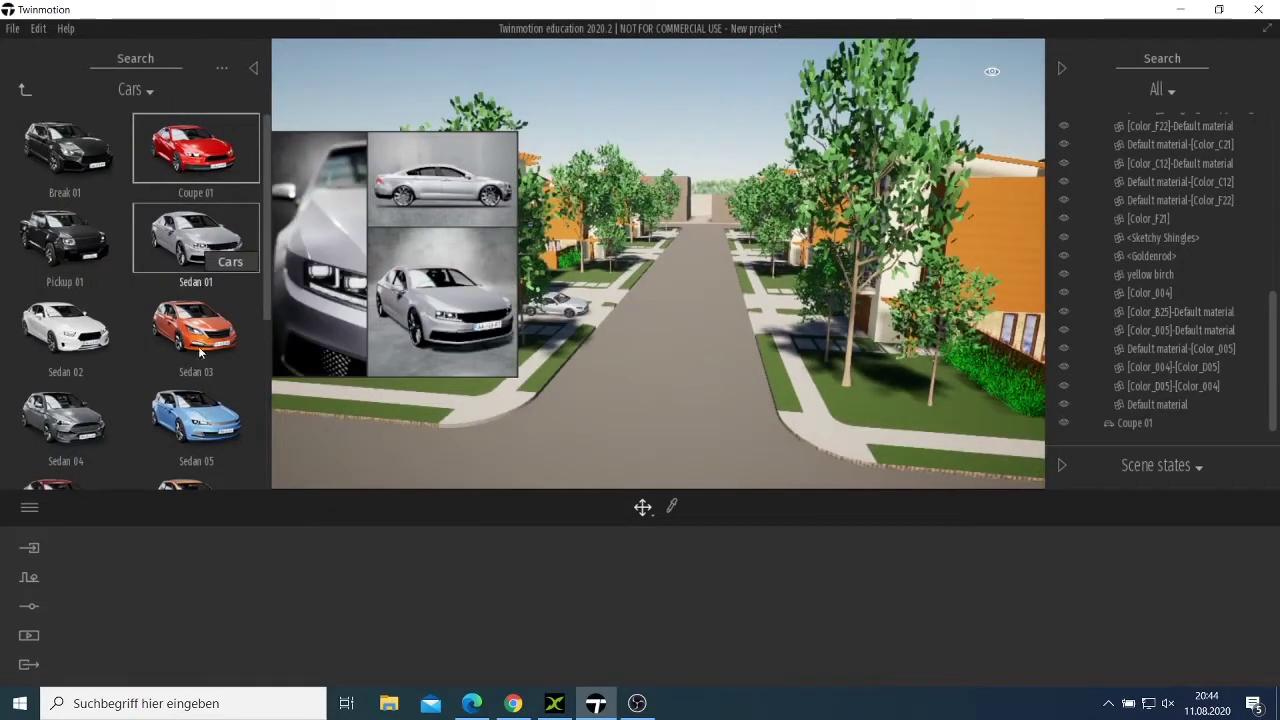
mouse_move(200, 415)
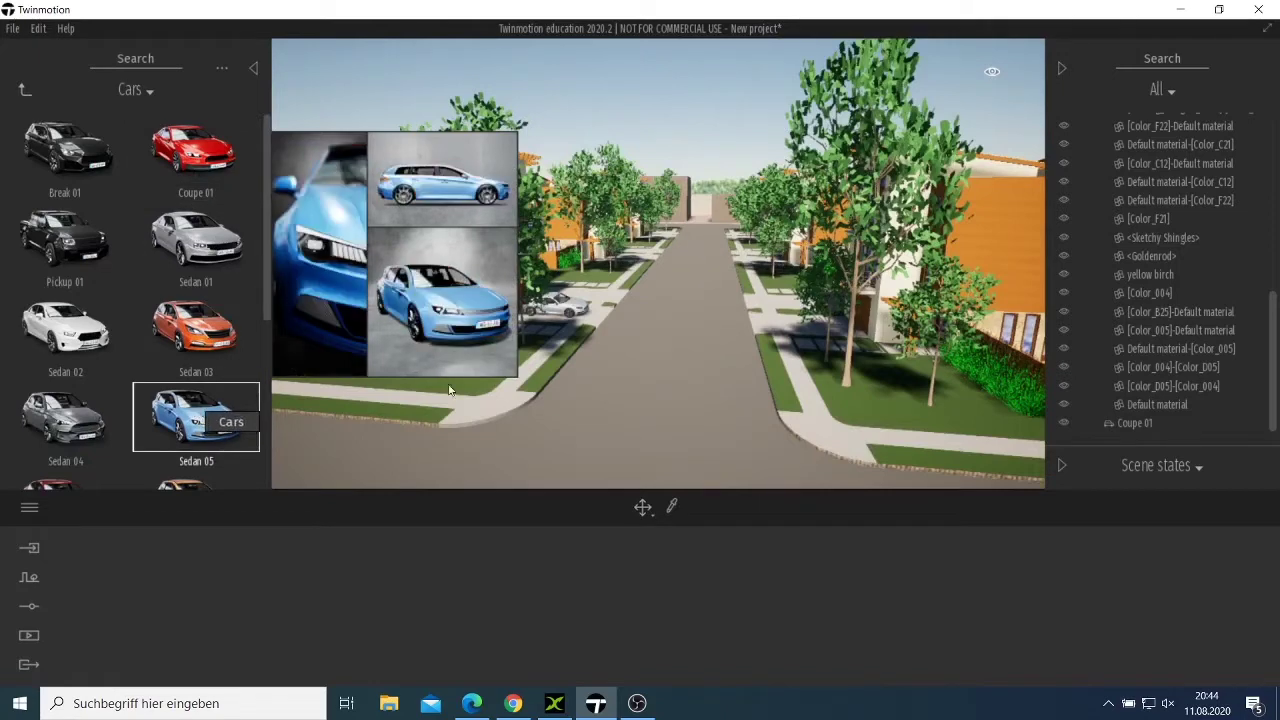
left_click_drag(450, 390, 793, 340)
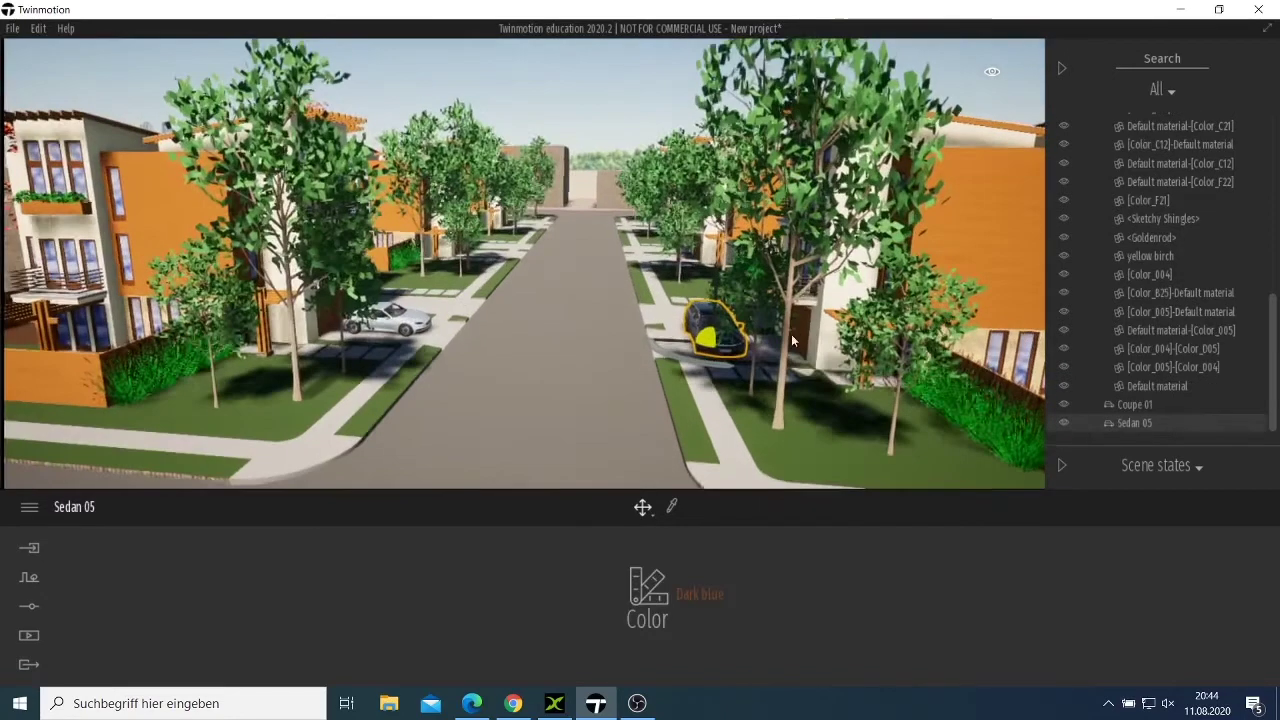
left_click_drag(696, 357, 569, 360)
Step: Place a Pickup 01 on the driveway farther along the left side of the road
scroll(535, 345, "up", 6)
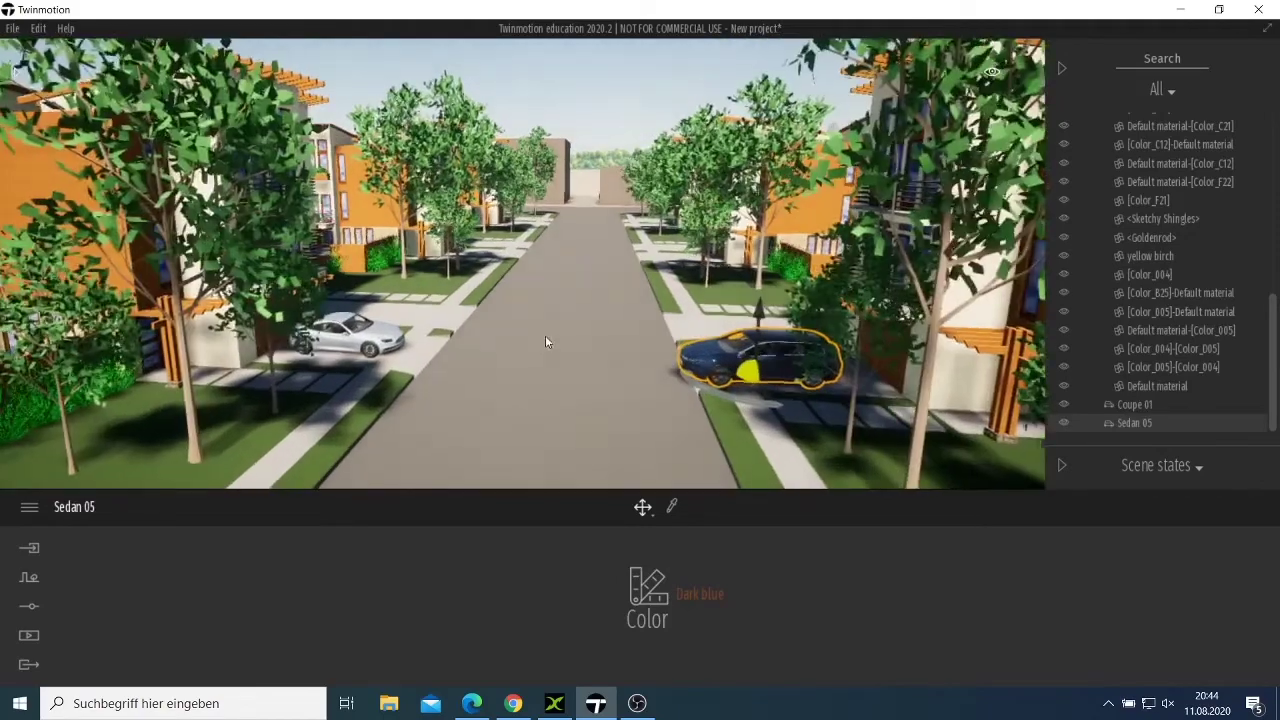
scroll(556, 335, "up", 4)
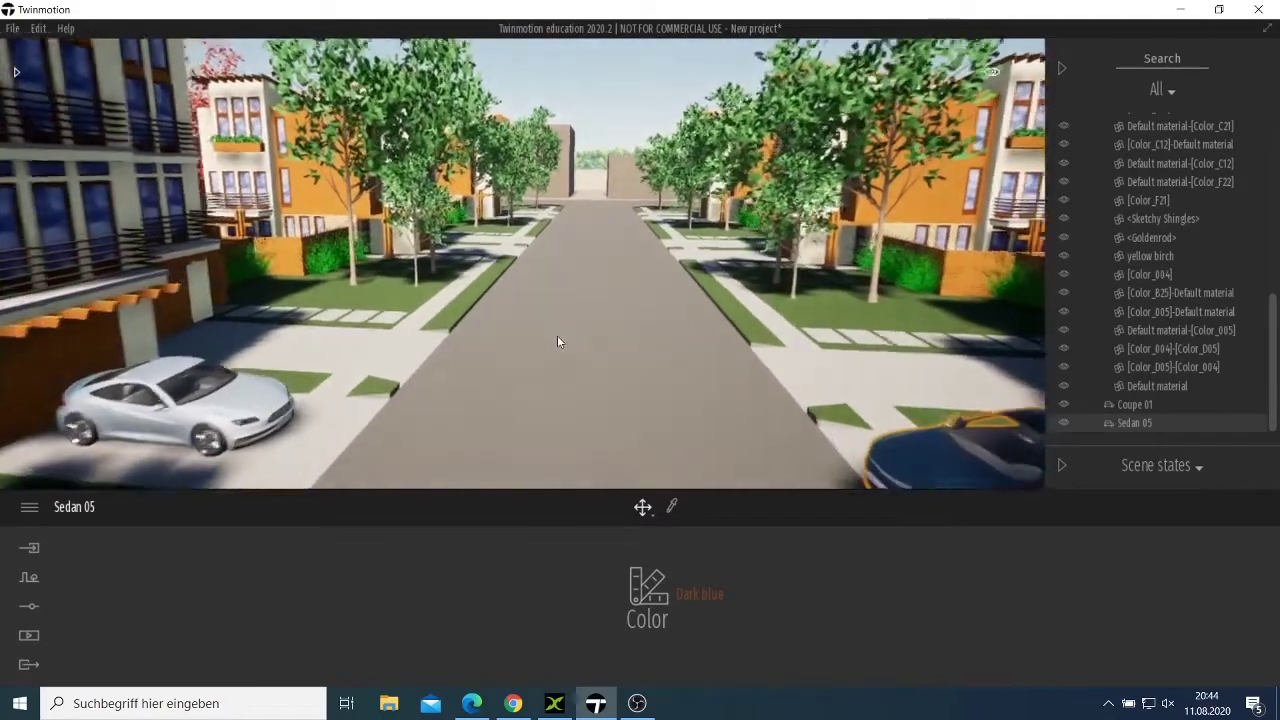
left_click(15, 75)
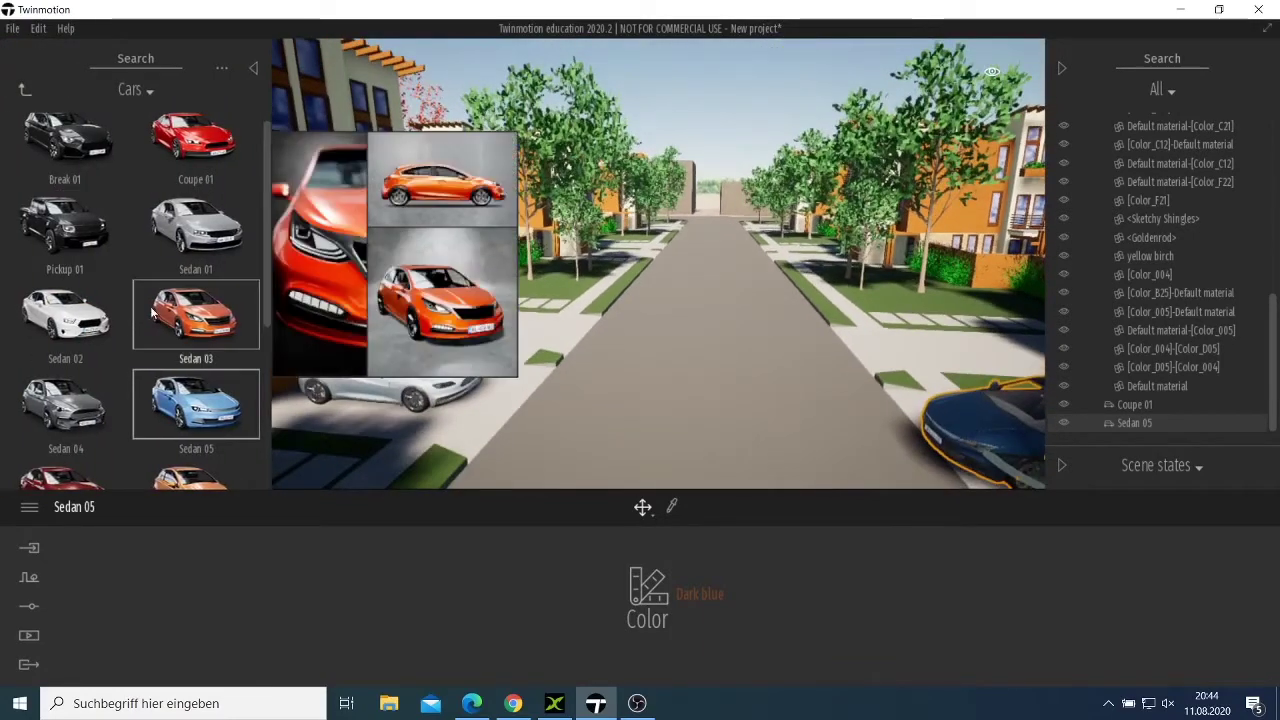
mouse_move(63, 247)
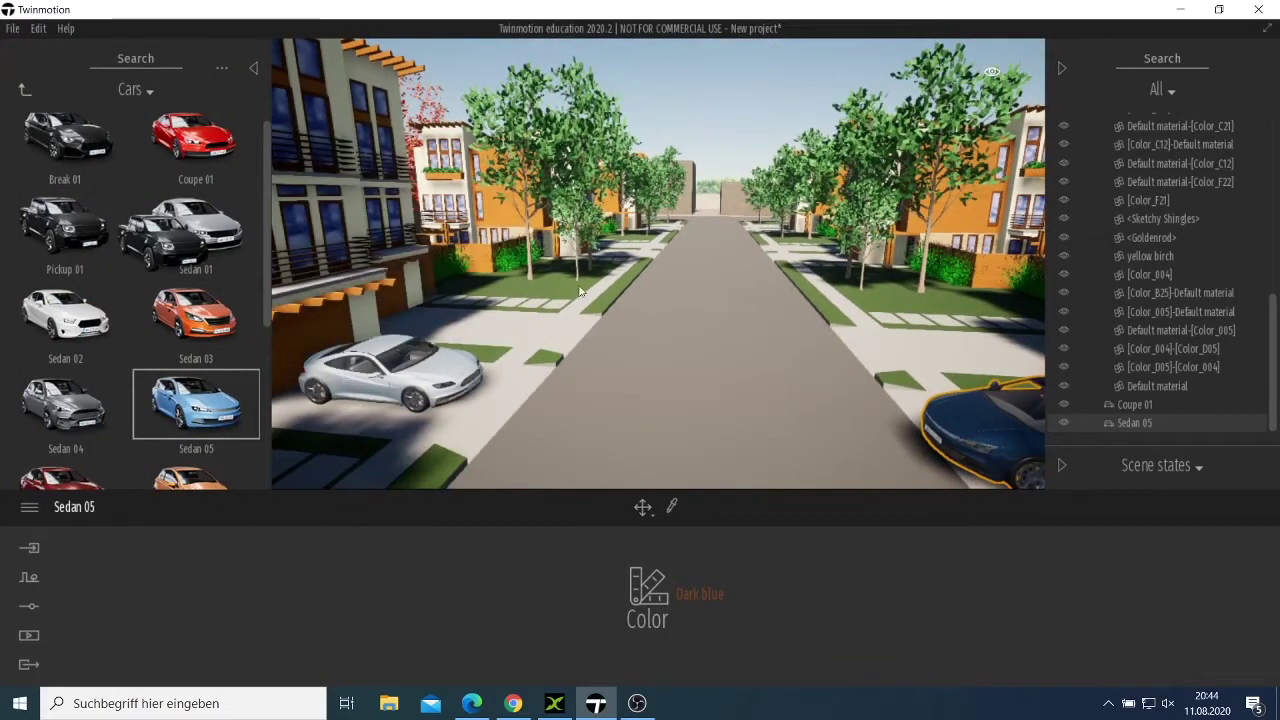
left_click_drag(580, 291, 628, 251)
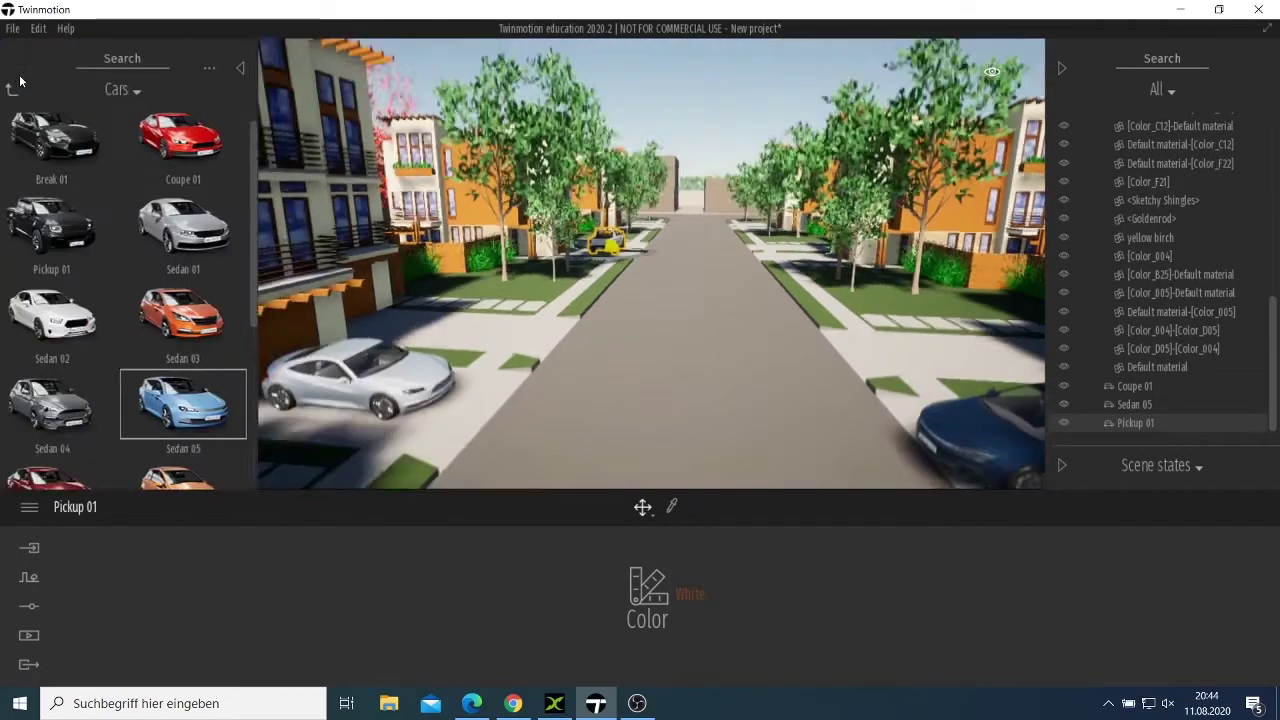
Step: Place a Sedan 04 from the Cars library on the driveway opposite the pickup
mouse_move(68, 228)
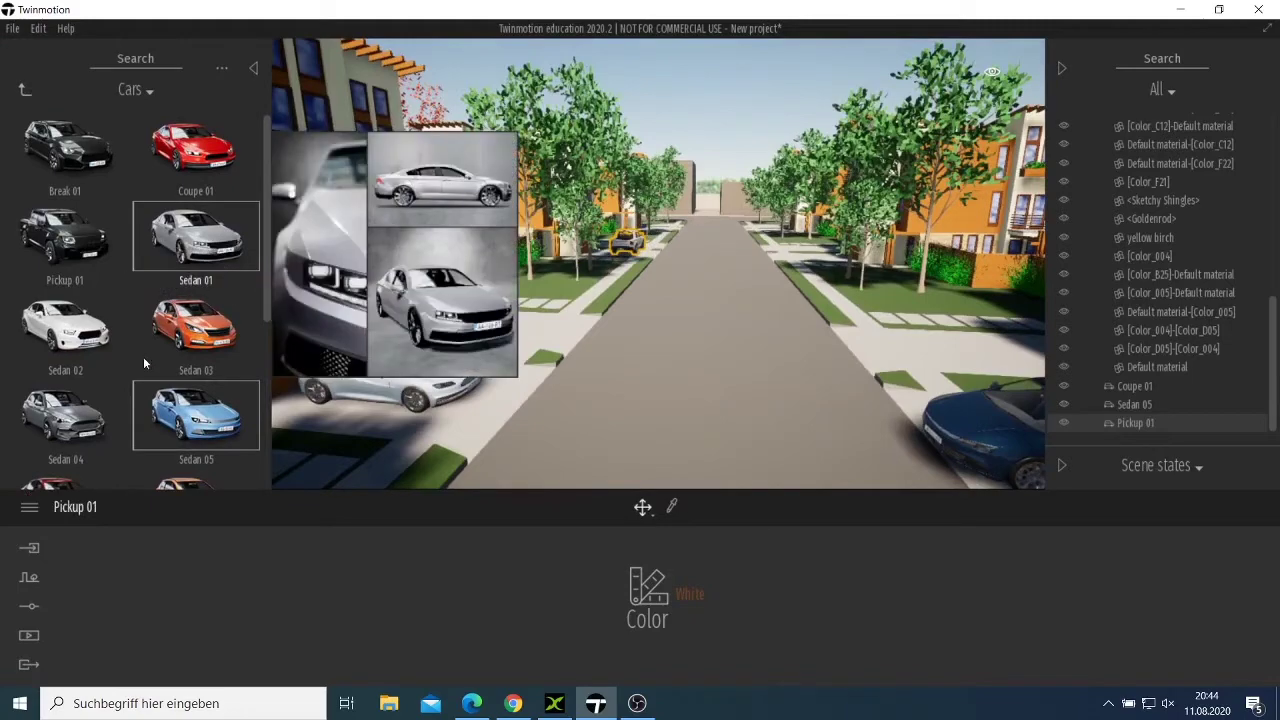
mouse_move(70, 408)
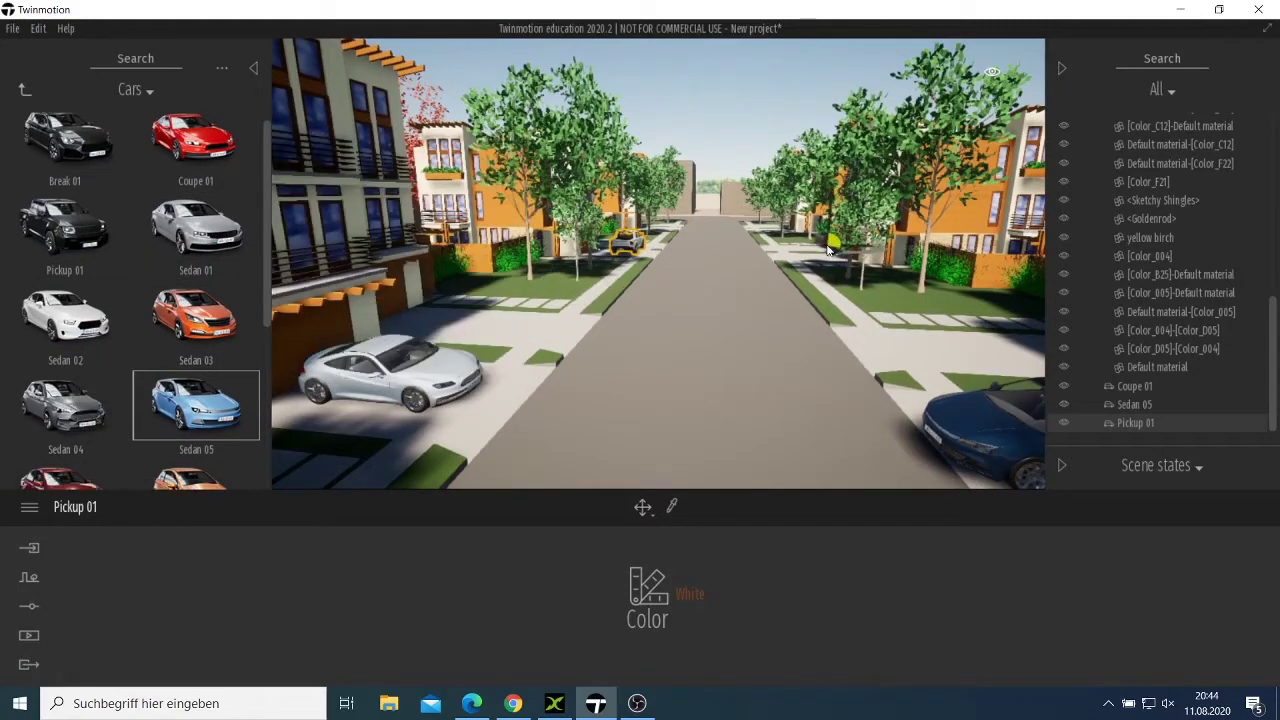
left_click_drag(810, 262, 812, 262)
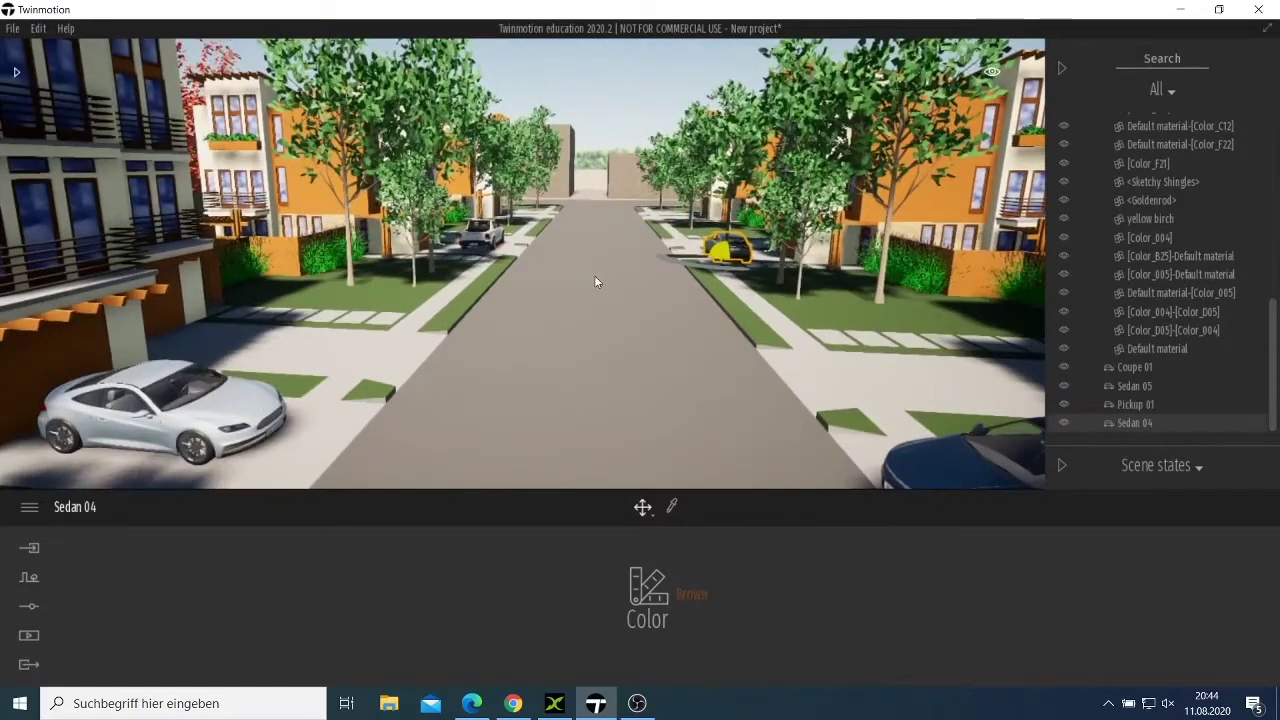
Step: Rotate the Sedan 04 on its driveway so that its front faces the road
scroll(596, 273, "up", 5)
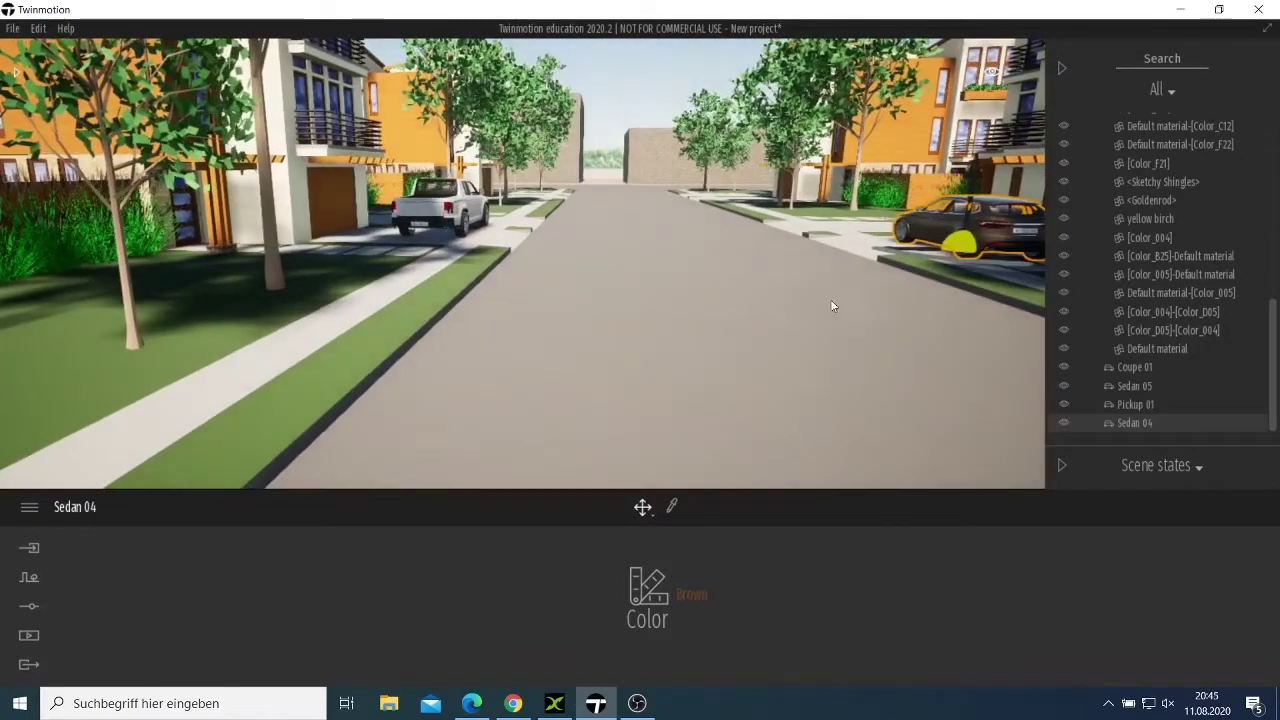
middle_click_drag(762, 323, 652, 325)
left_click(780, 229)
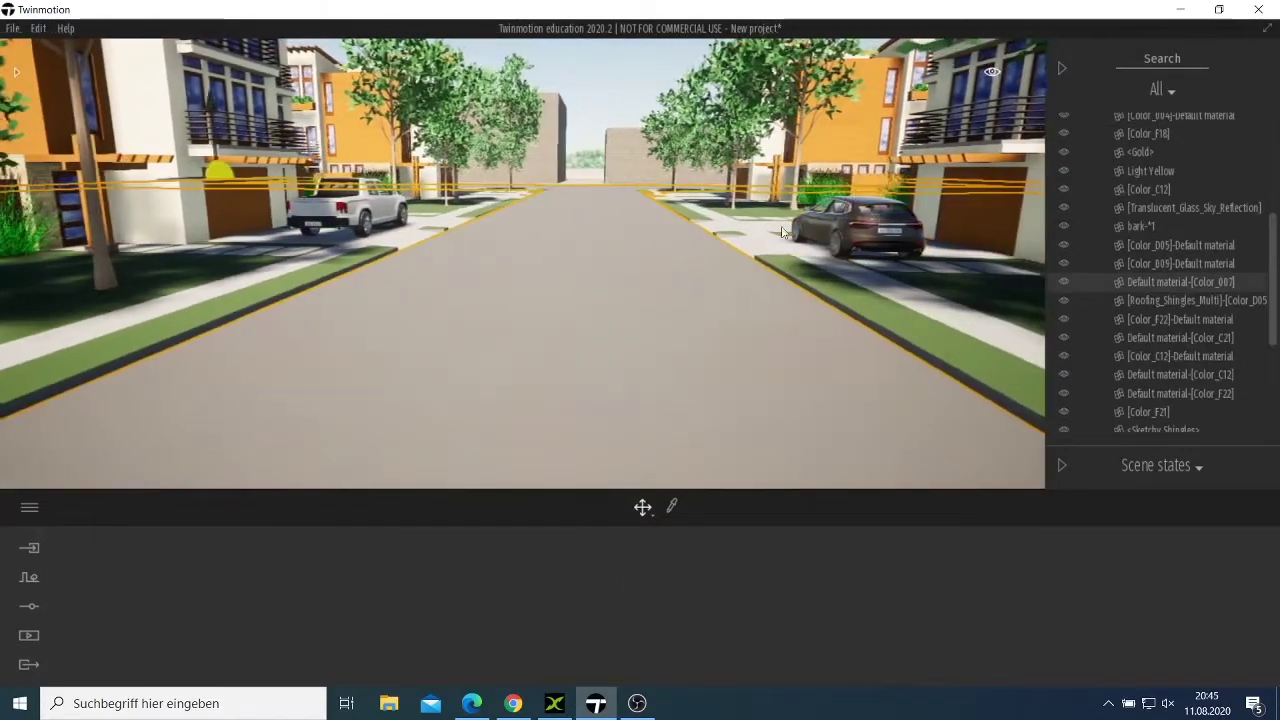
left_click(853, 232)
left_click_drag(838, 244, 918, 248)
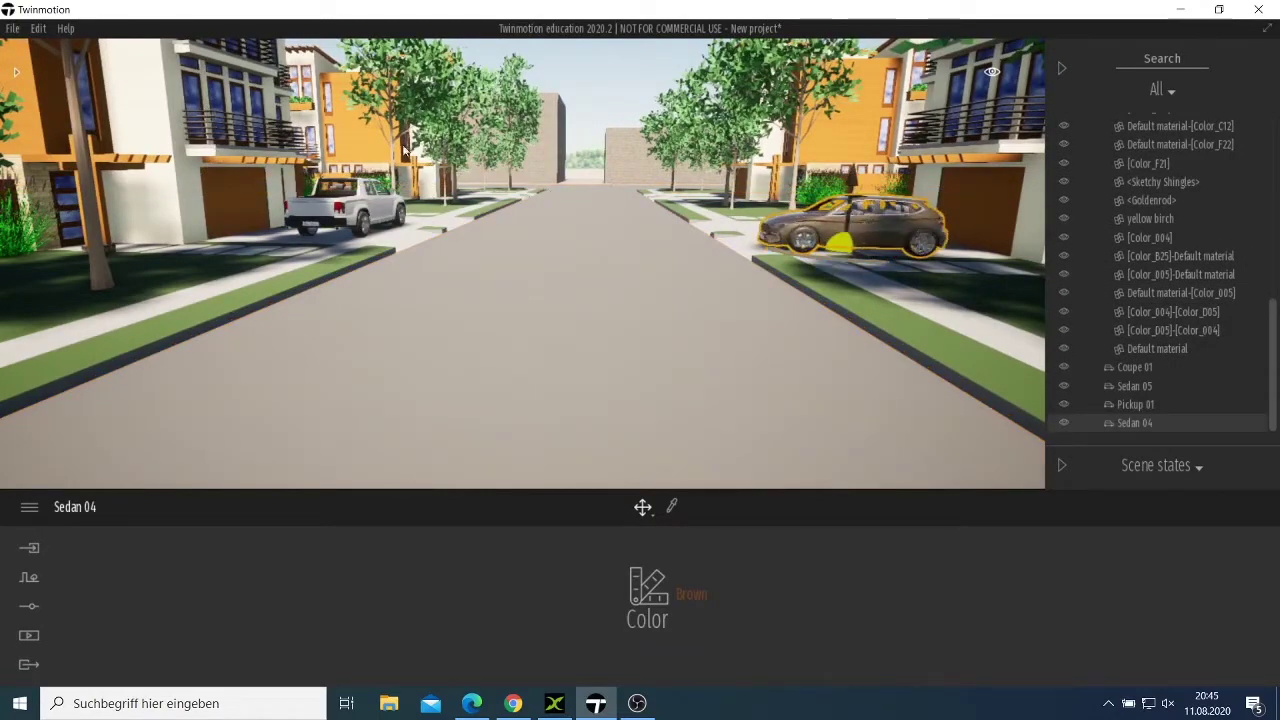
Step: Rotate the Pickup 01 on its driveway so that its front faces the road
left_click(350, 212)
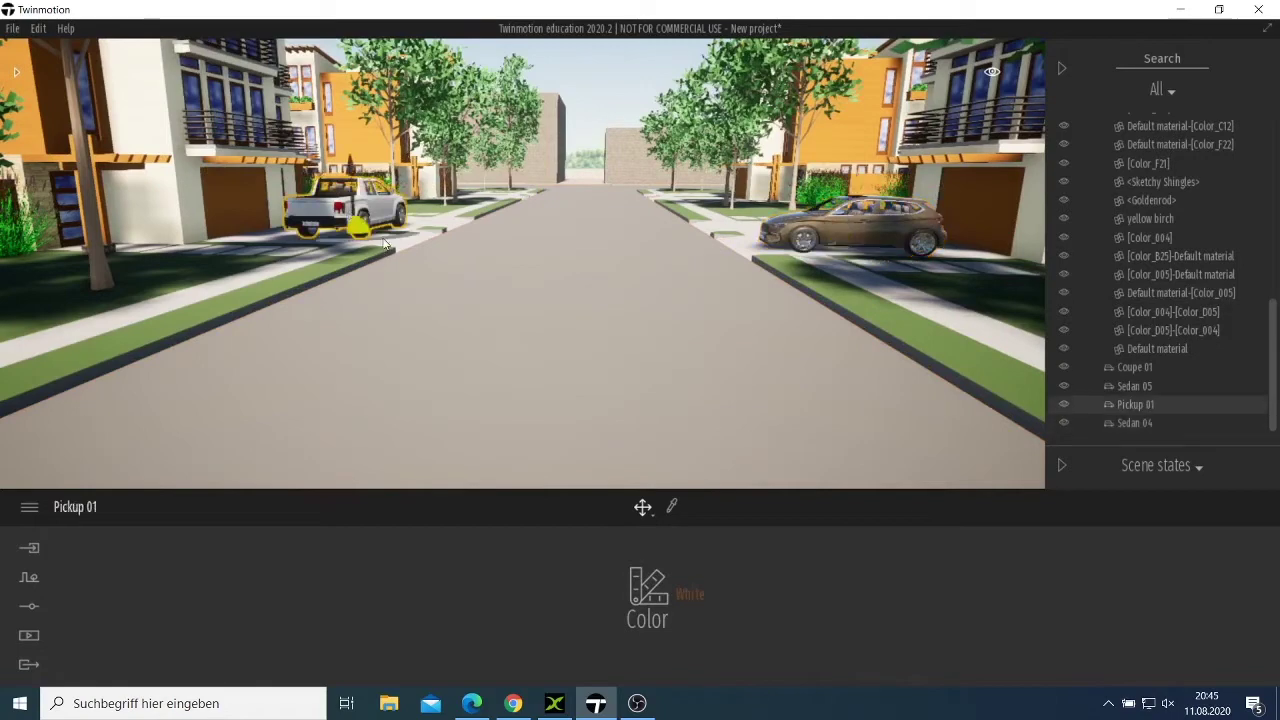
left_click_drag(348, 248, 270, 251)
scroll(474, 240, "up", 2)
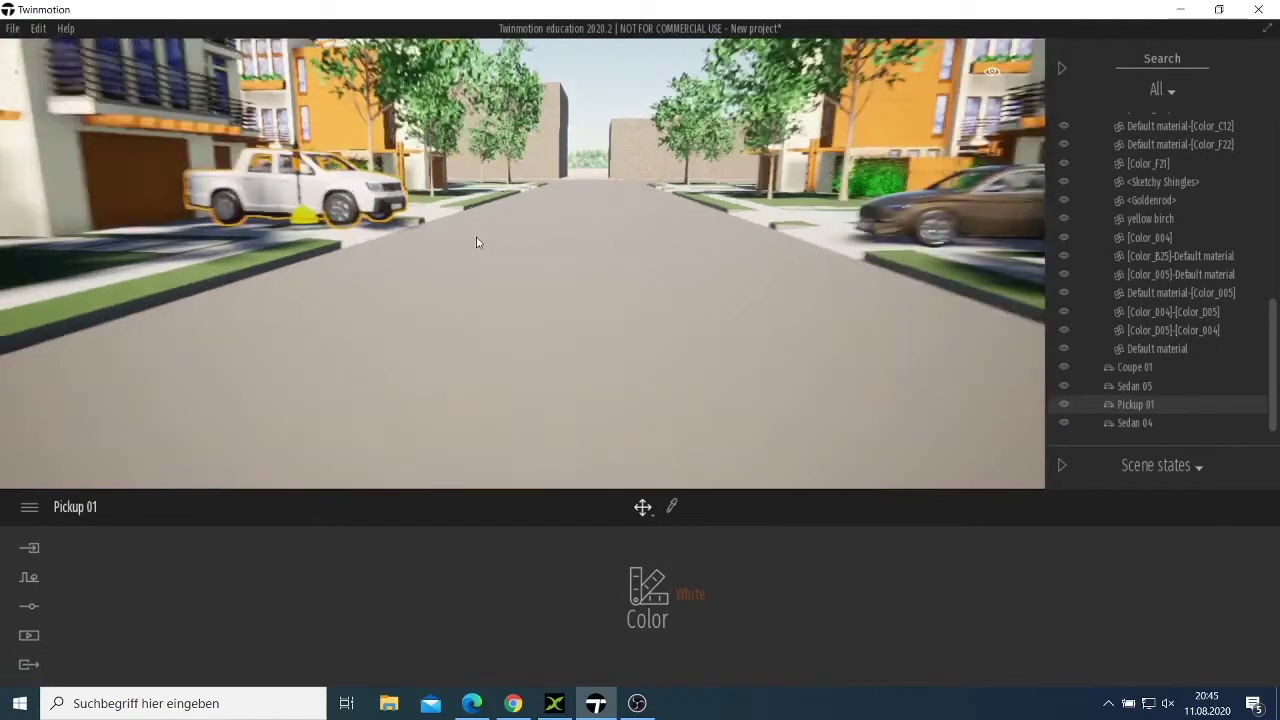
scroll(493, 250, "down", 3)
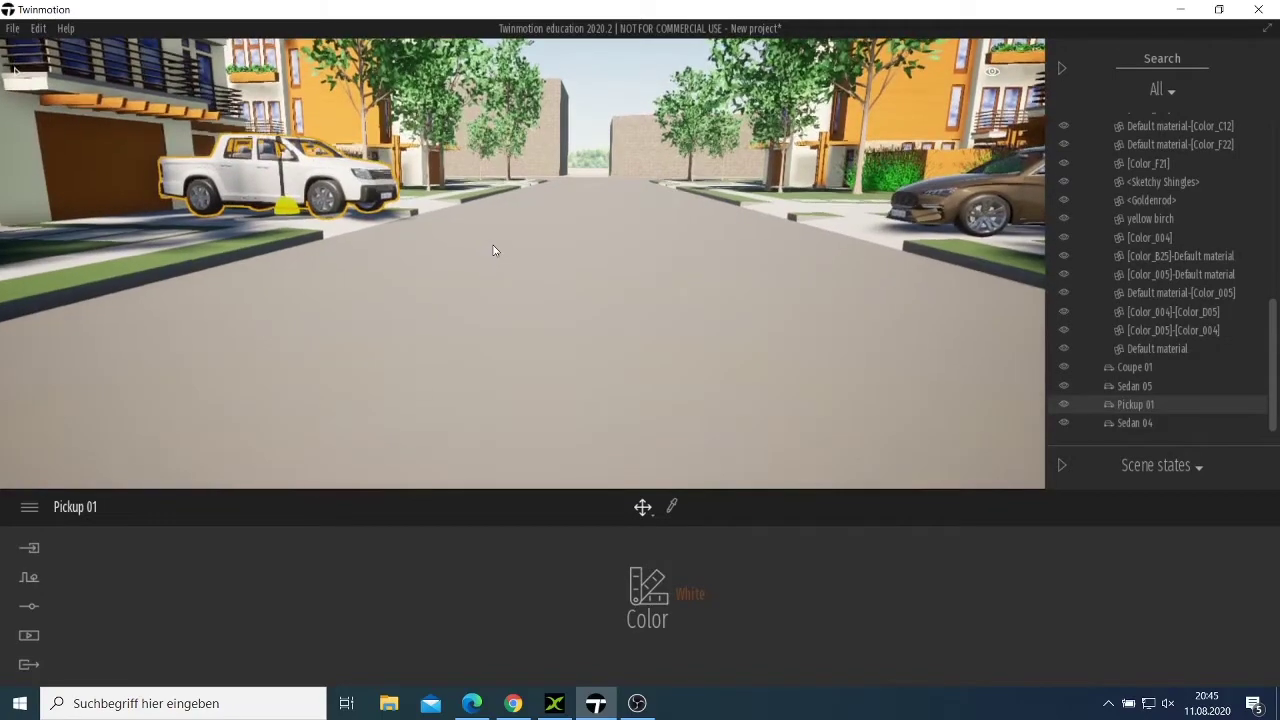
Step: Examine the remaining driveways towards the far end of the street, selecting the pavement and road surfaces
scroll(490, 248, "up", 4)
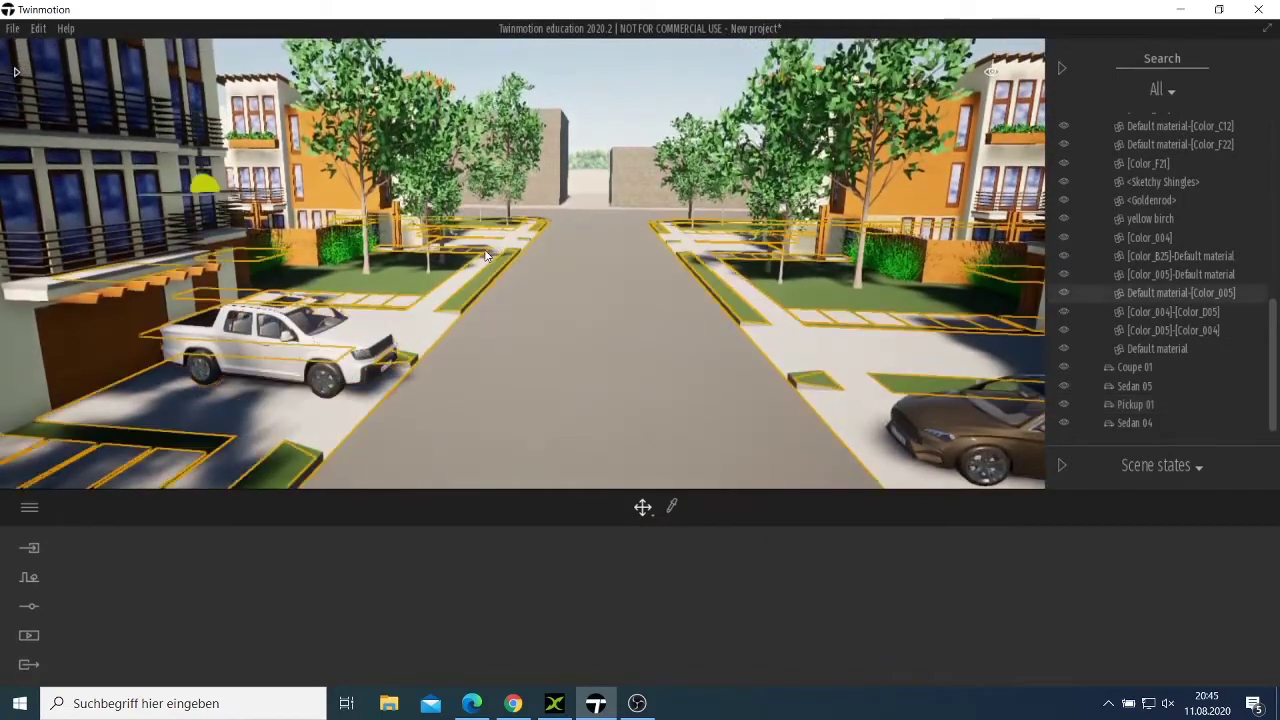
left_click(490, 248)
scroll(520, 270, "up", 2)
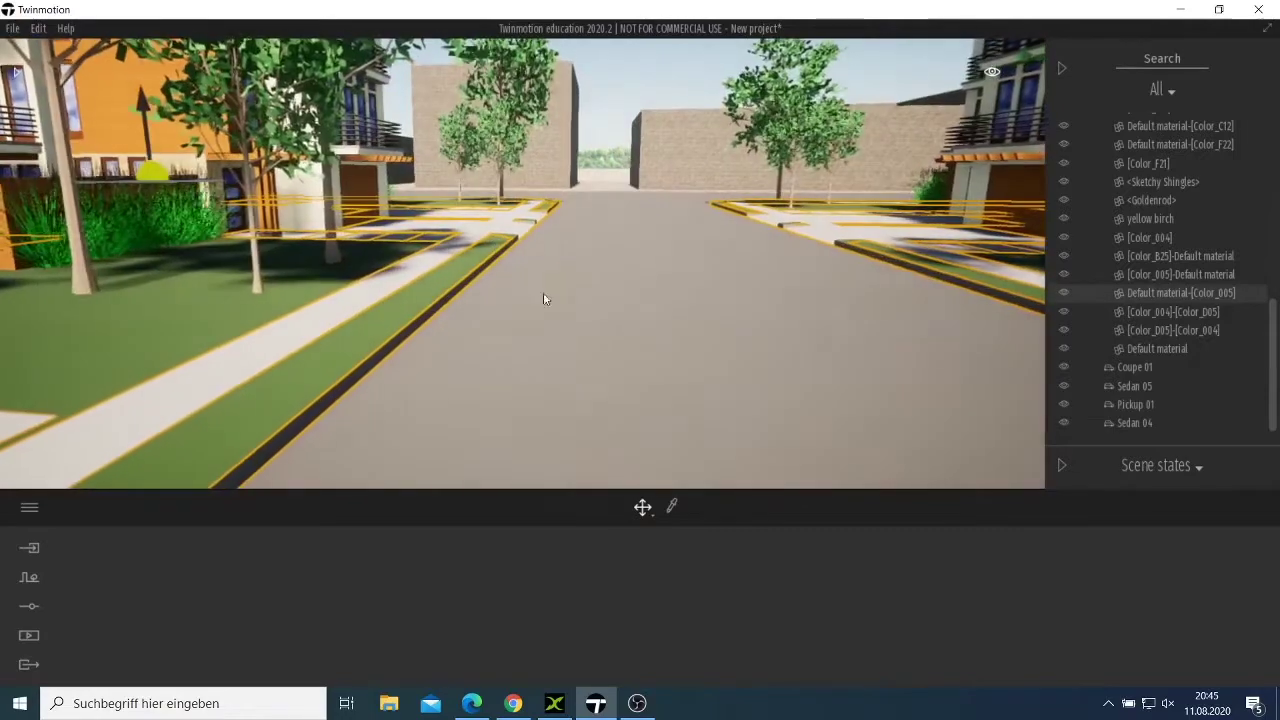
scroll(549, 305, "up", 2)
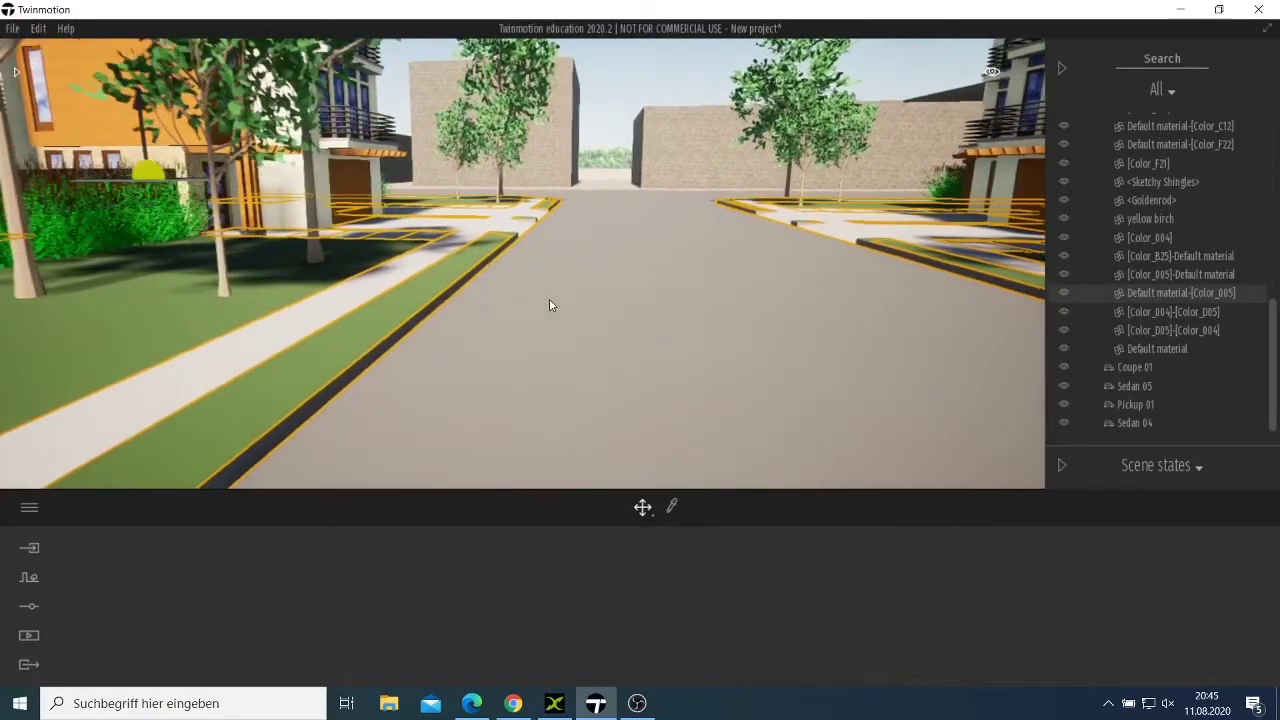
middle_click_drag(549, 305, 549, 305)
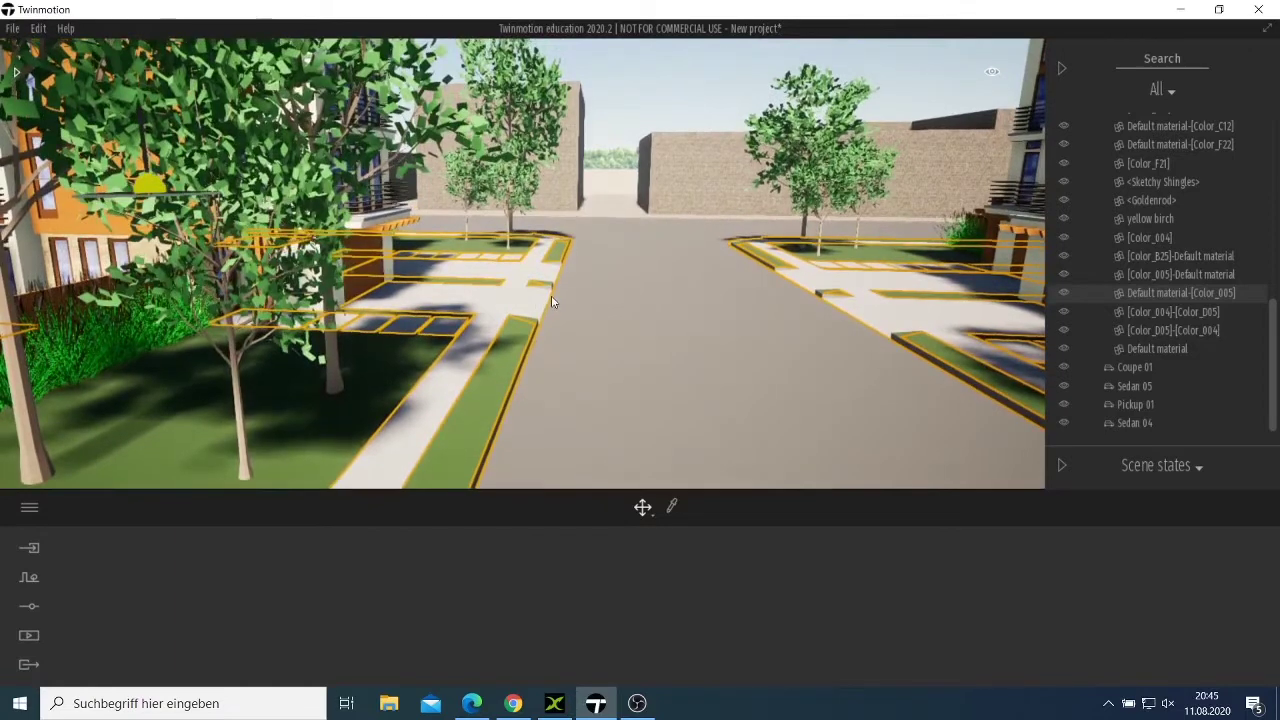
left_click(522, 305)
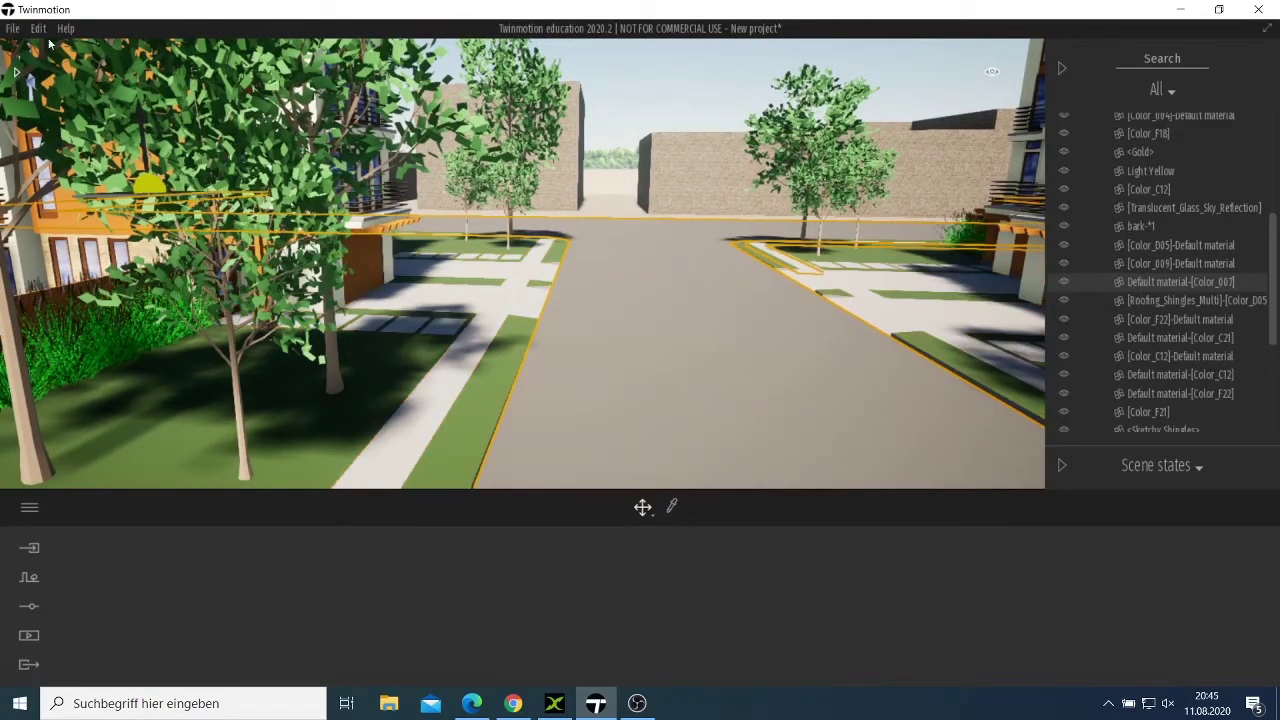
Step: Place a Sedan 03 from the Cars library at the road edge beside the next driveway towards the far end of the street
left_click(11, 29)
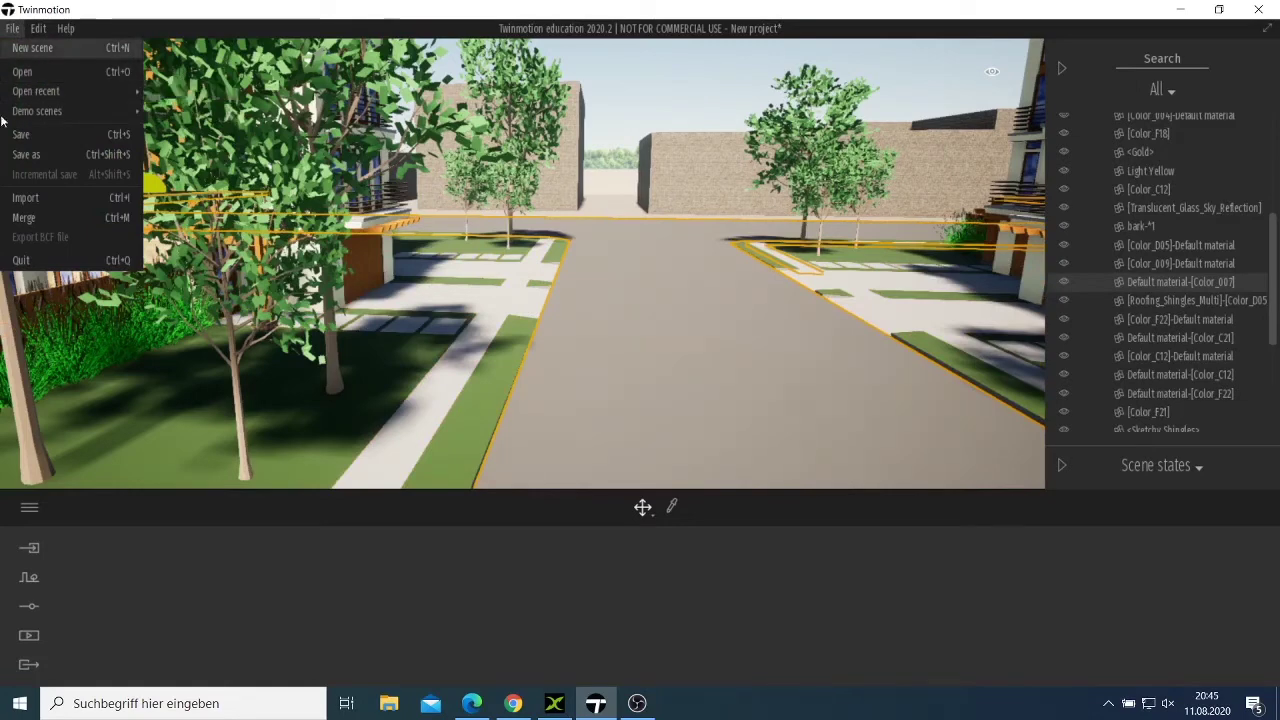
left_click(165, 28)
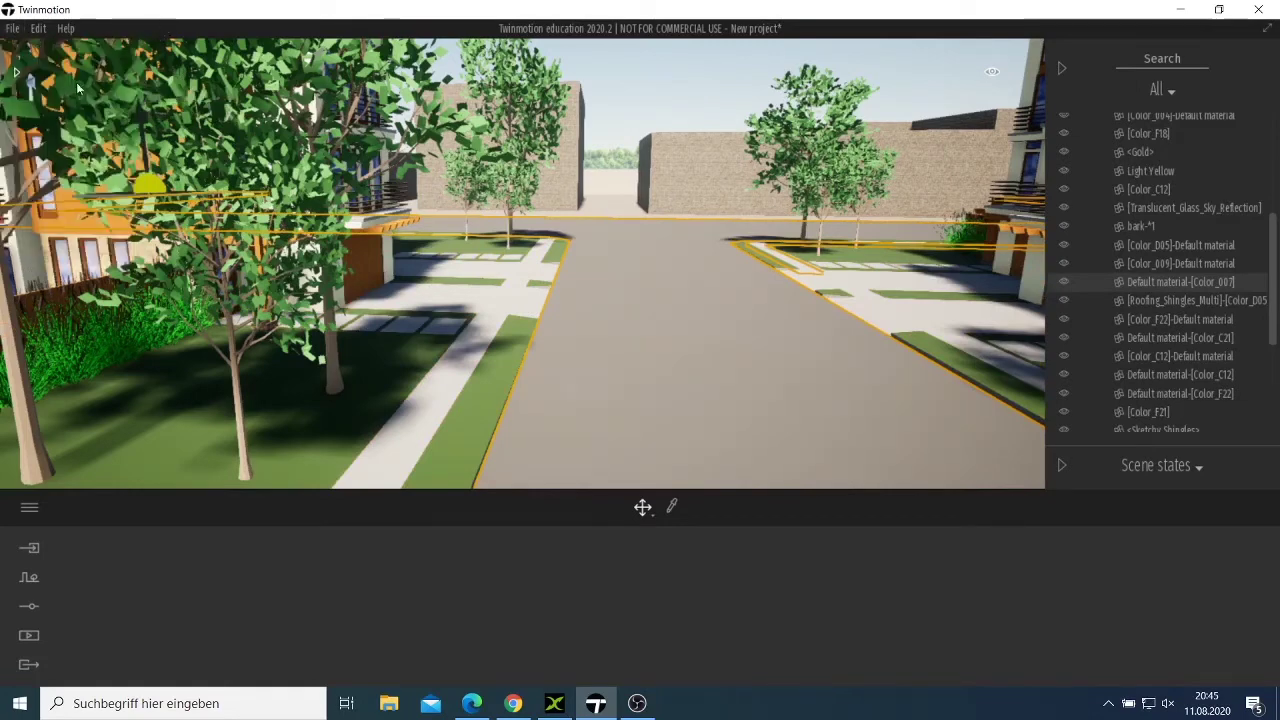
left_click(17, 75)
mouse_move(184, 330)
left_click_drag(186, 325, 690, 296)
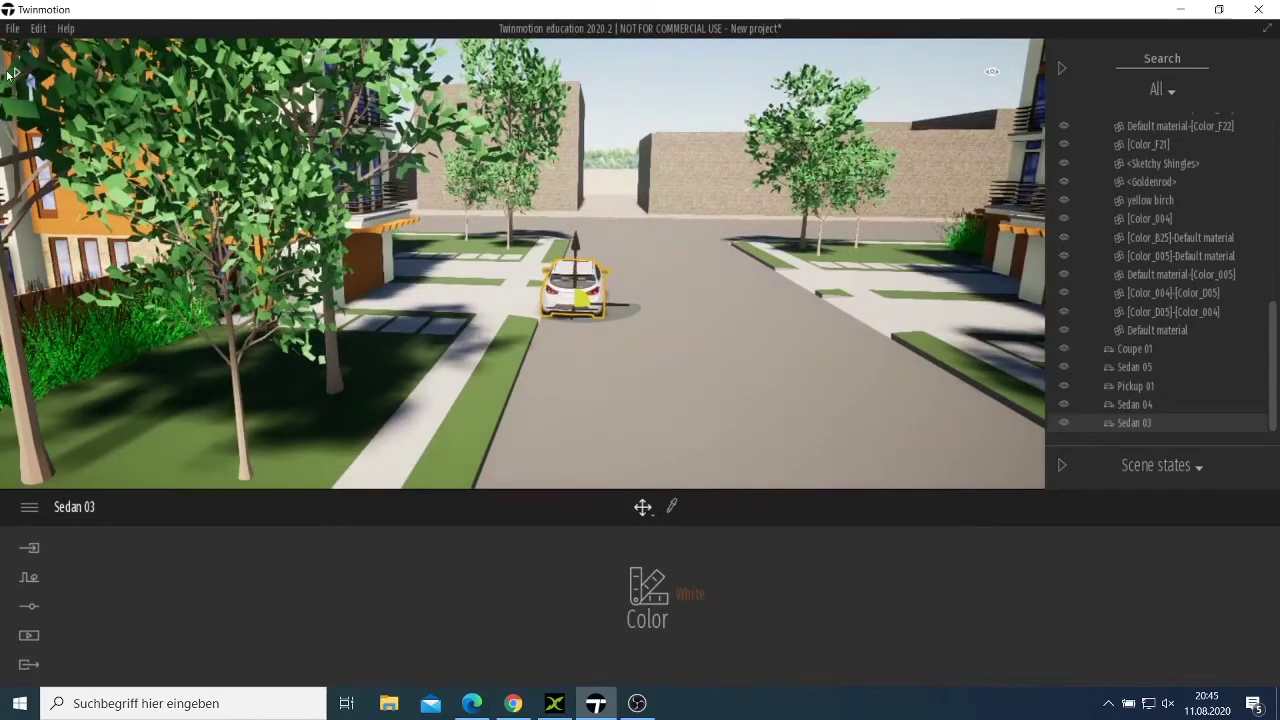
Step: Place a Break 01 on the driveway opposite the Sedan 03, turned so that its front faces the garage
left_click(15, 74)
mouse_move(111, 184)
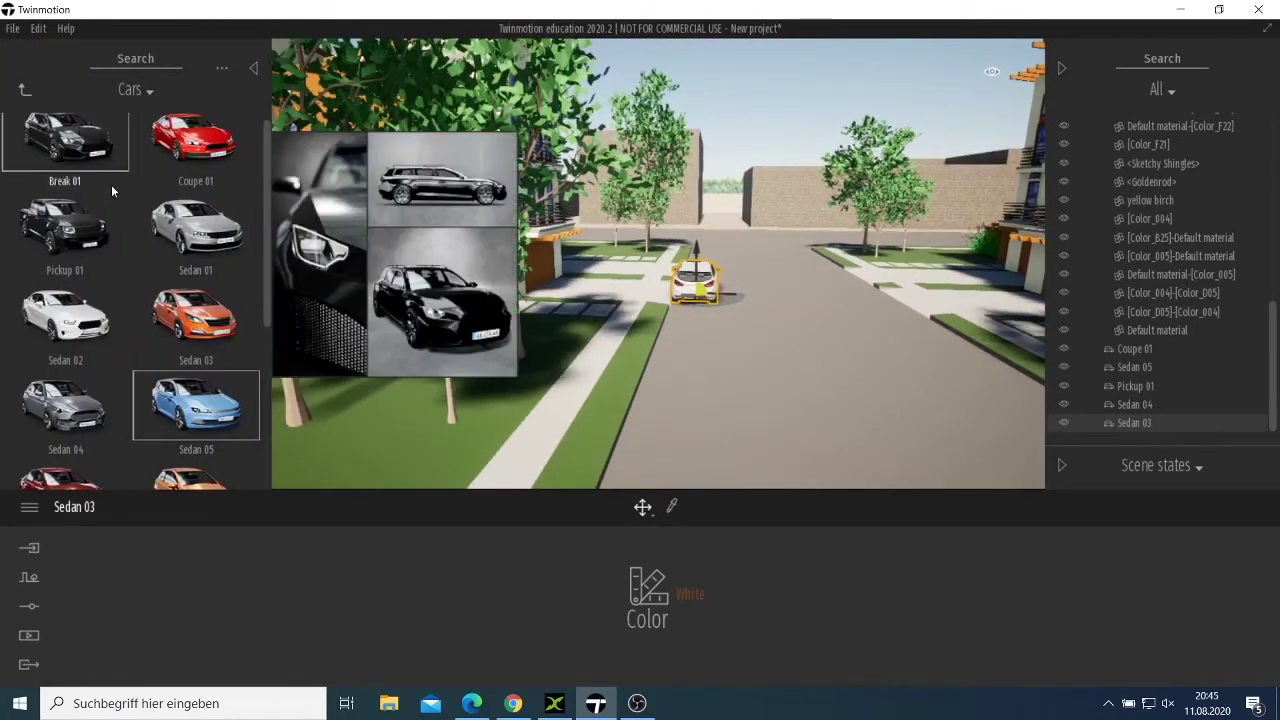
left_click_drag(97, 158, 917, 305)
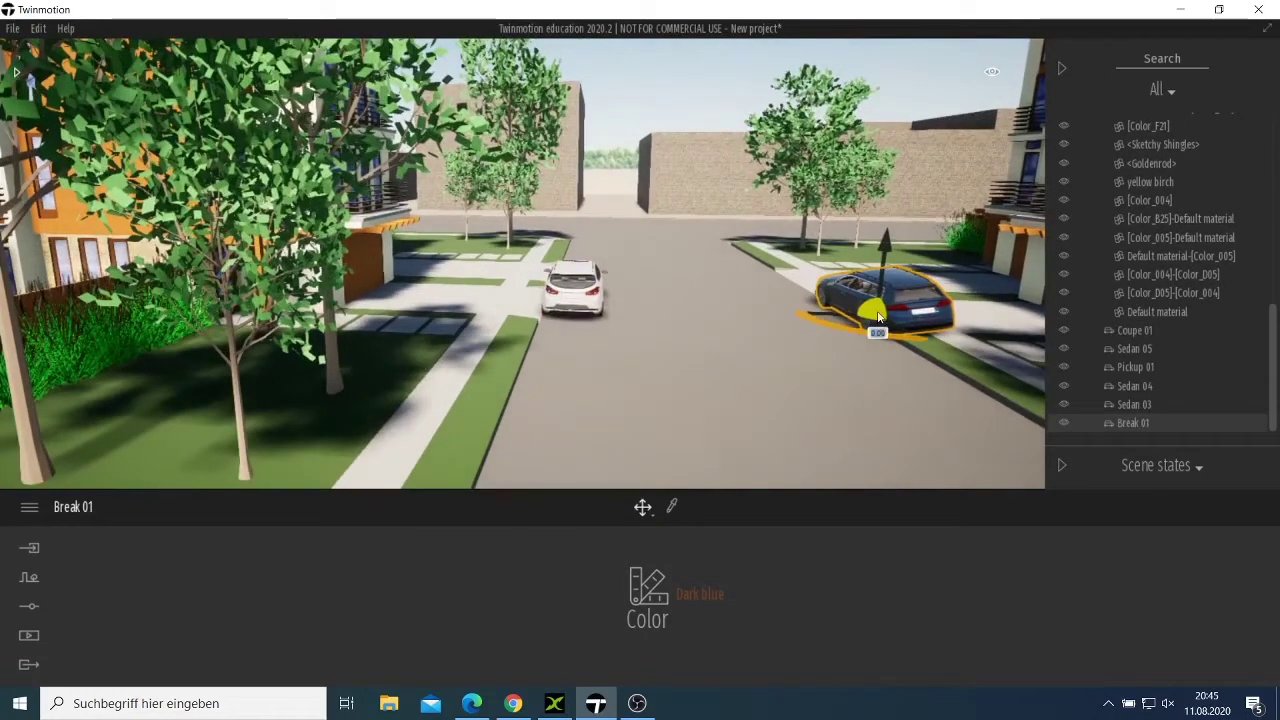
left_click_drag(845, 337, 774, 331)
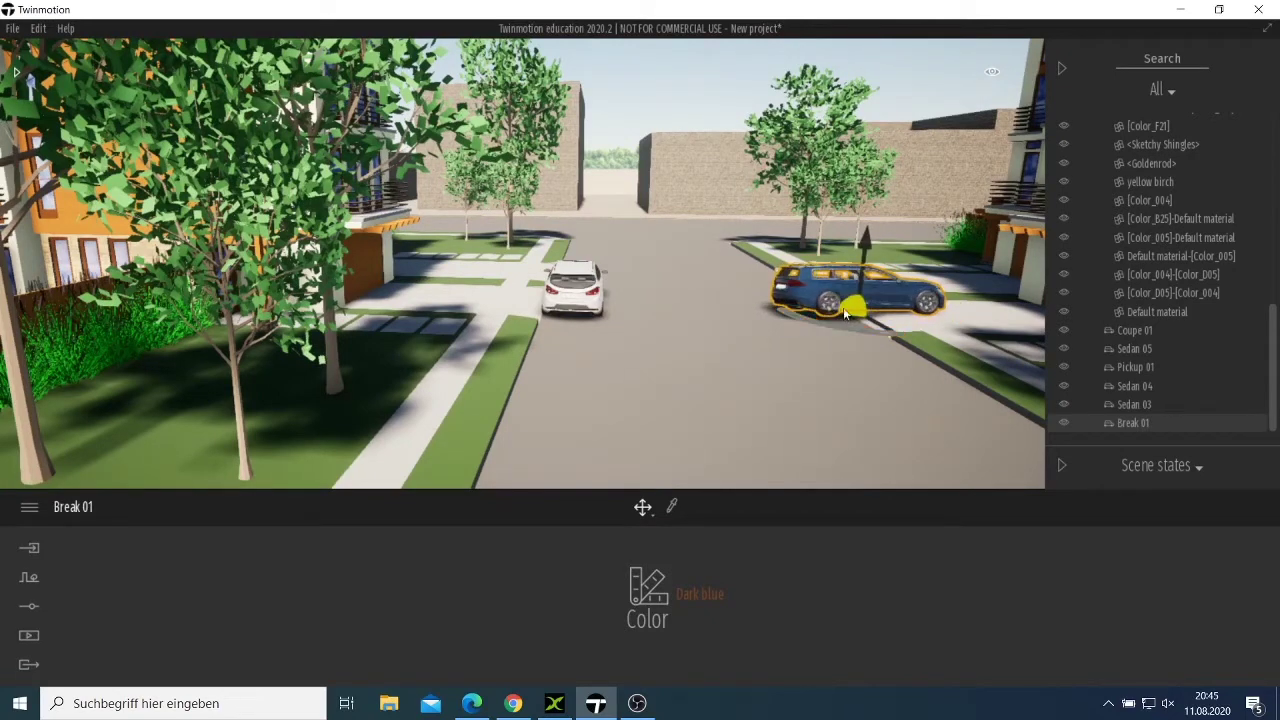
left_click_drag(848, 312, 803, 314)
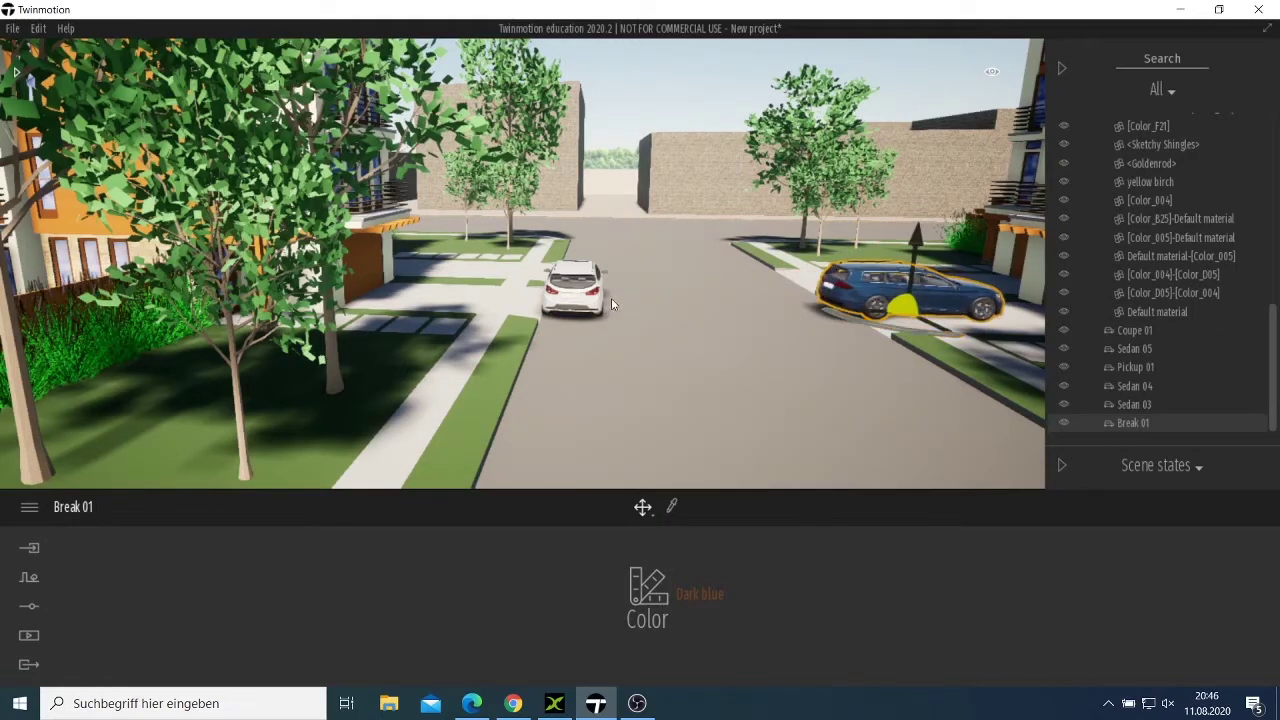
Step: Examine the parked cars, driveways and house fronts along both sides of the street
scroll(614, 300, "up", 2)
scroll(630, 296, "down", 5)
scroll(629, 295, "down", 5)
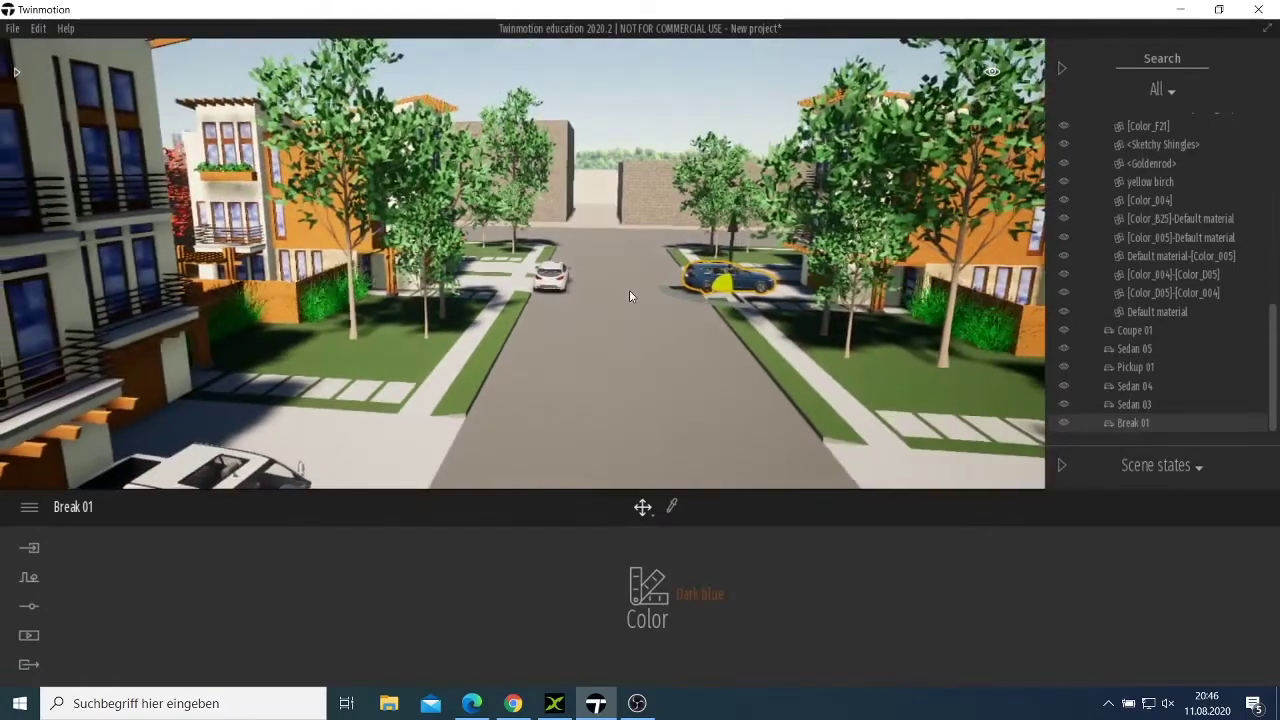
scroll(599, 297, "up", 5)
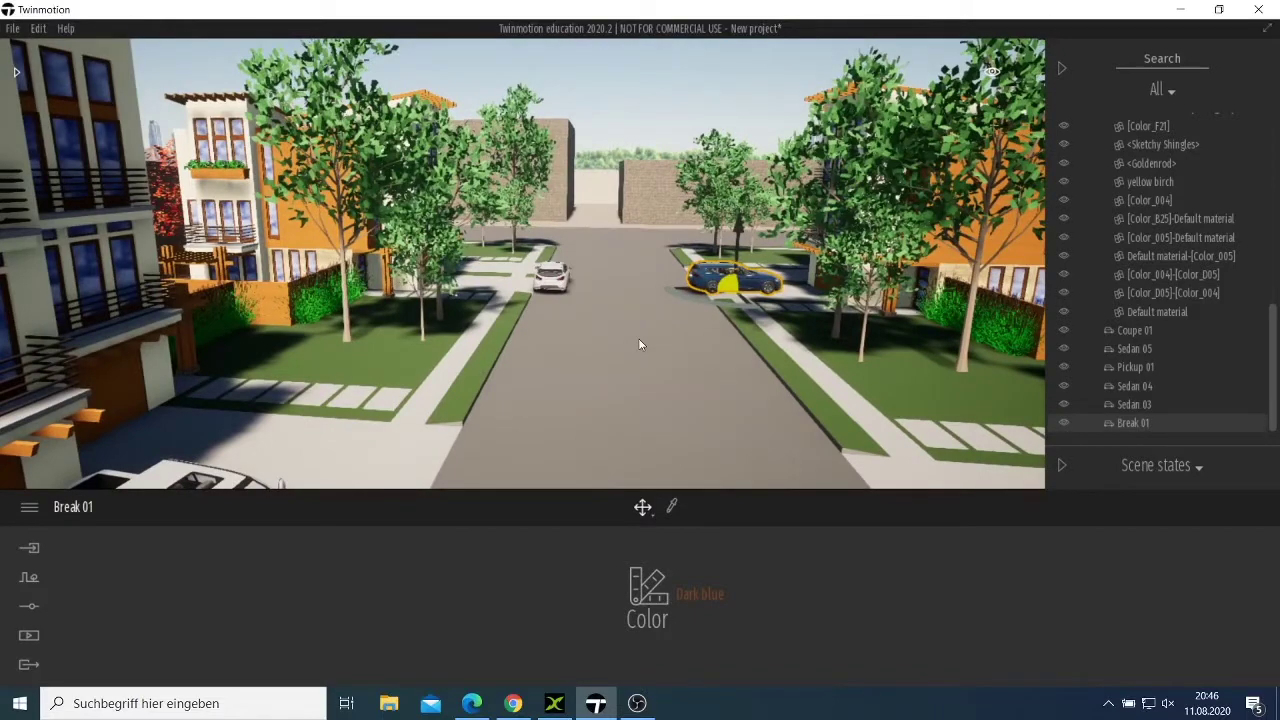
left_click(633, 212)
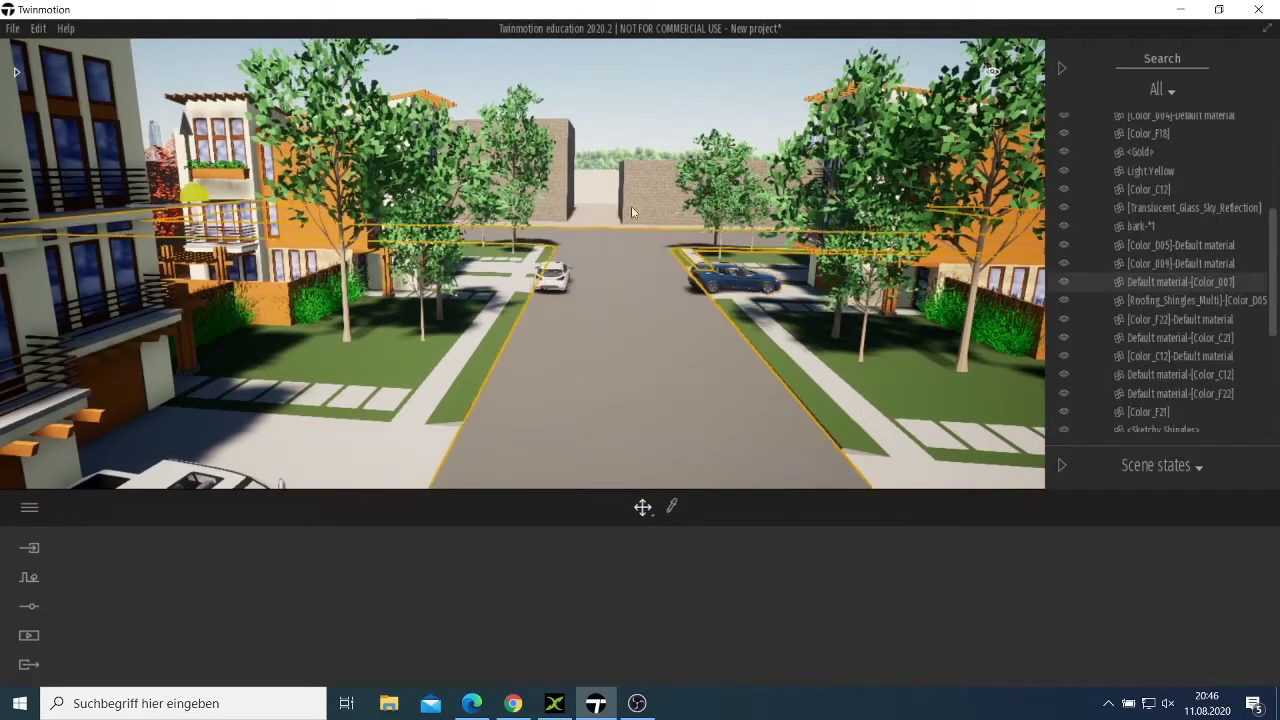
right_click_drag(576, 273, 1045, 192)
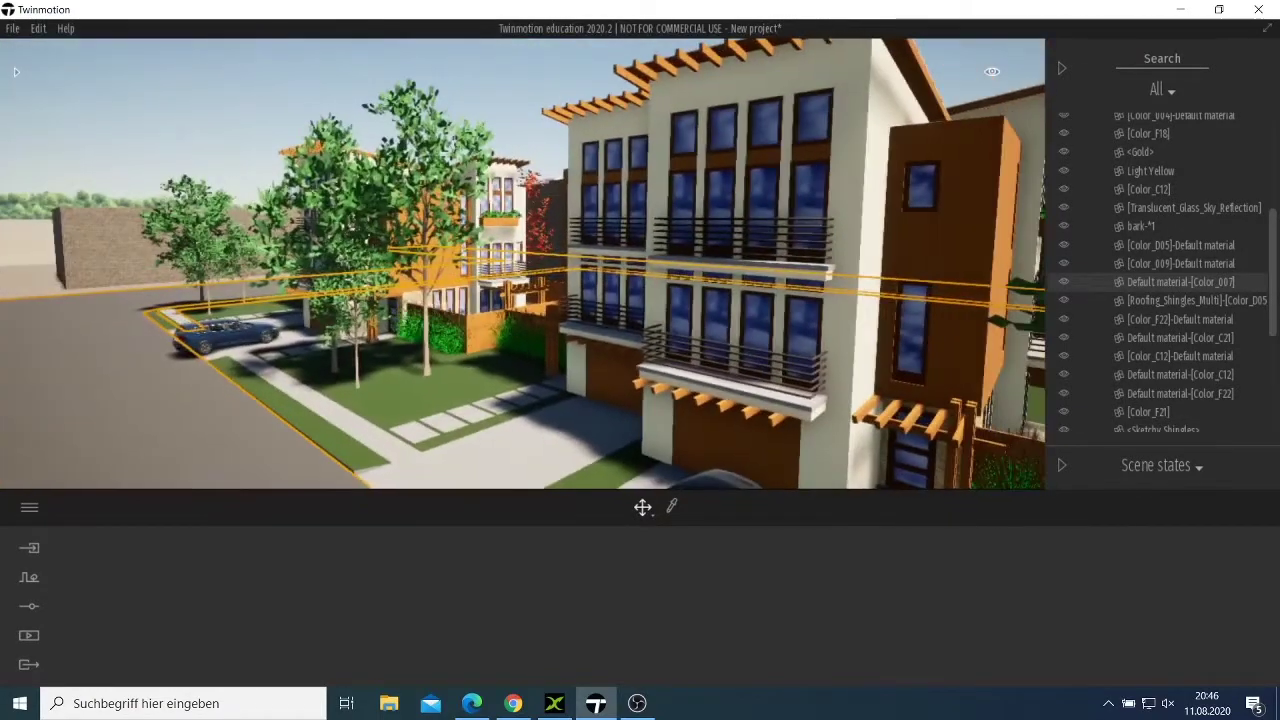
right_click_drag(522, 264, 115, 312)
key("s")
right_click_drag(600, 280, 571, 350)
scroll(571, 346, "down", 3)
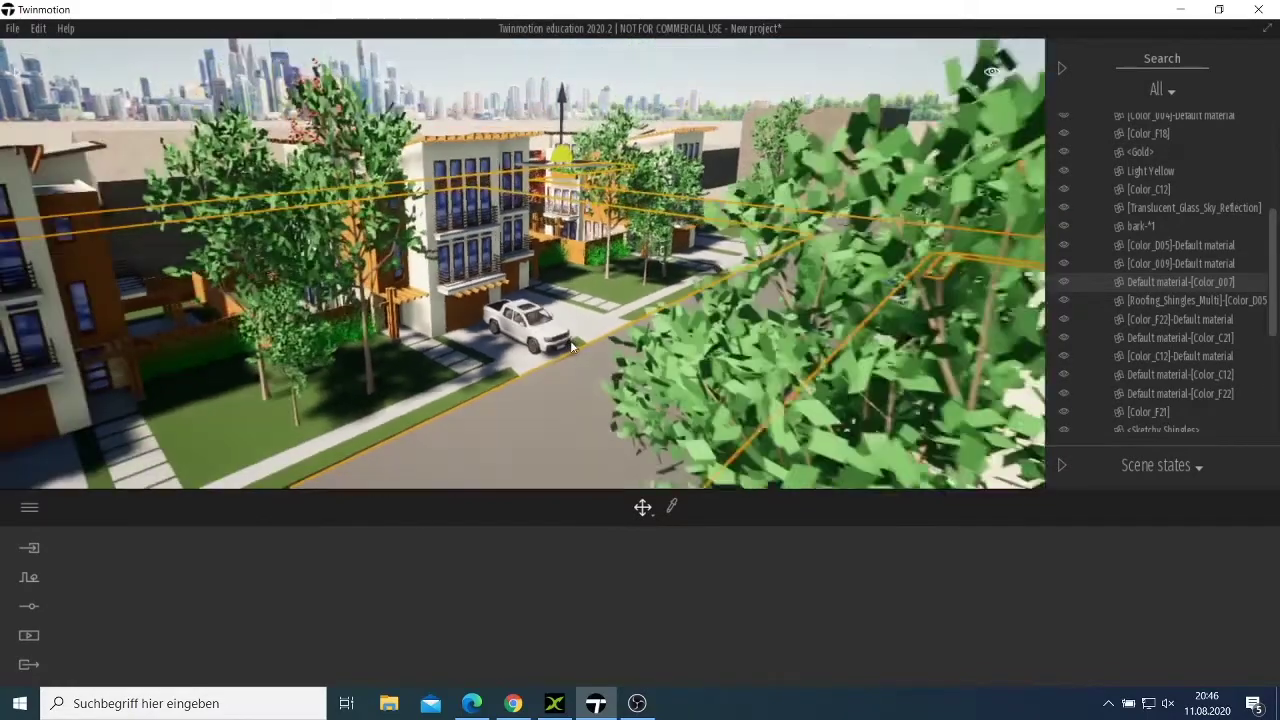
scroll(572, 344, "down", 4)
scroll(573, 342, "up", 6)
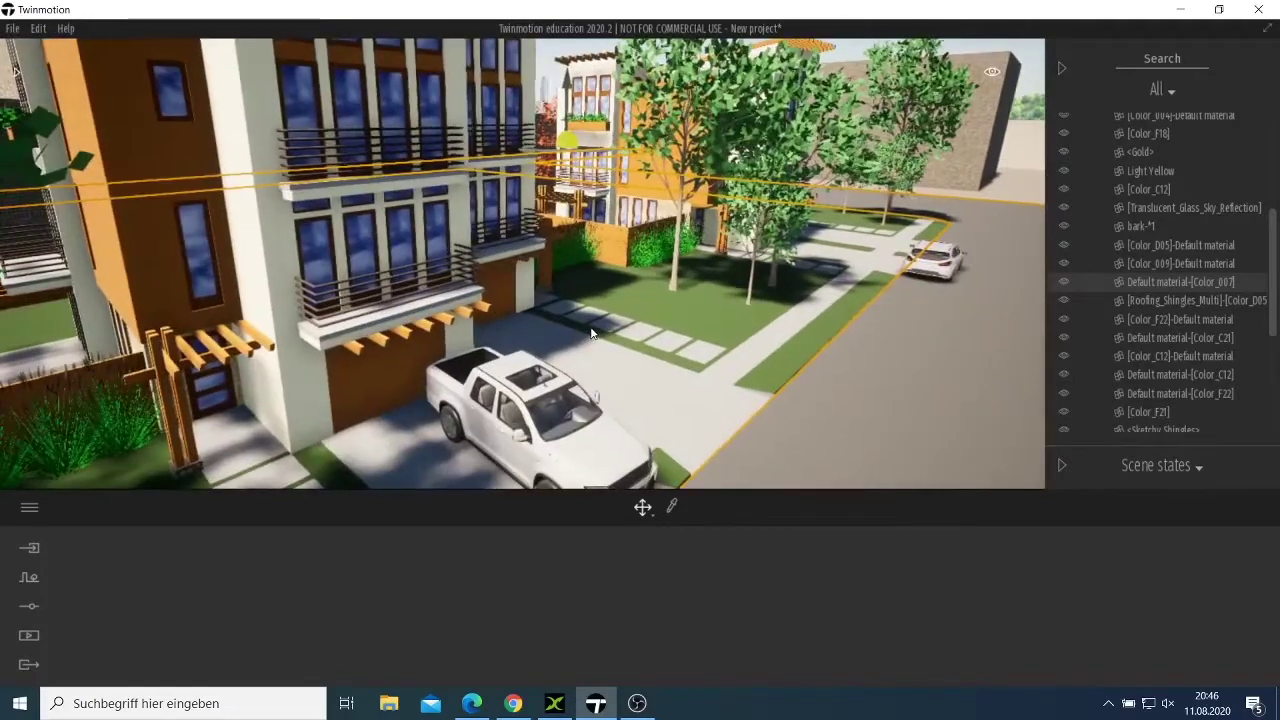
scroll(594, 328, "down", 2)
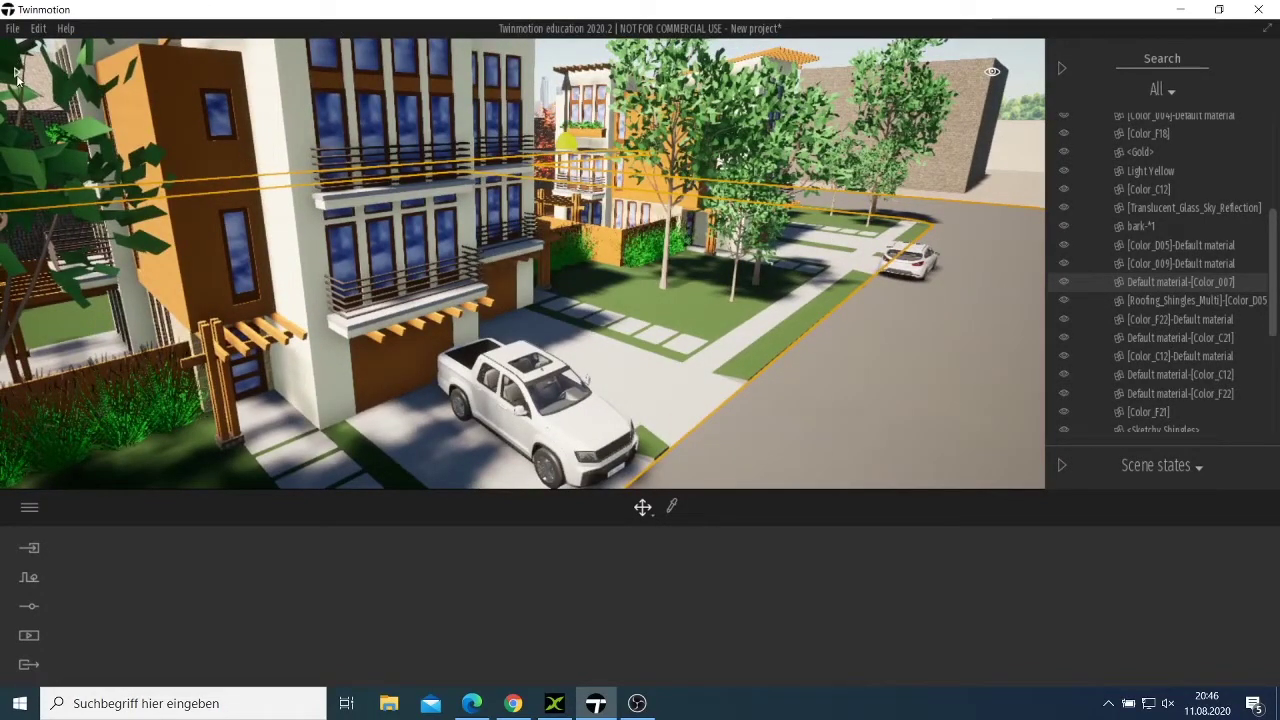
Step: Examine the neighbourhood from above the rooftops and inspect the walled garden with the pergola at the corner house
left_click(17, 72)
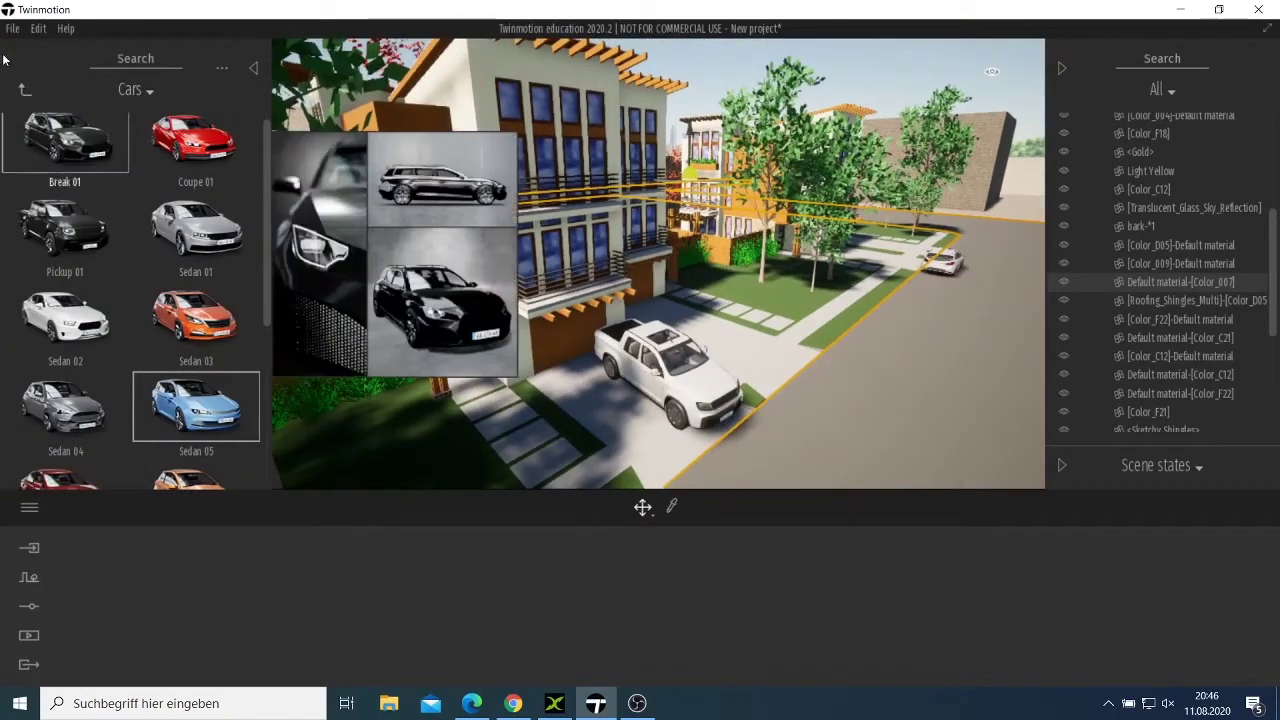
scroll(546, 214, "down", 5)
scroll(560, 223, "down", 6)
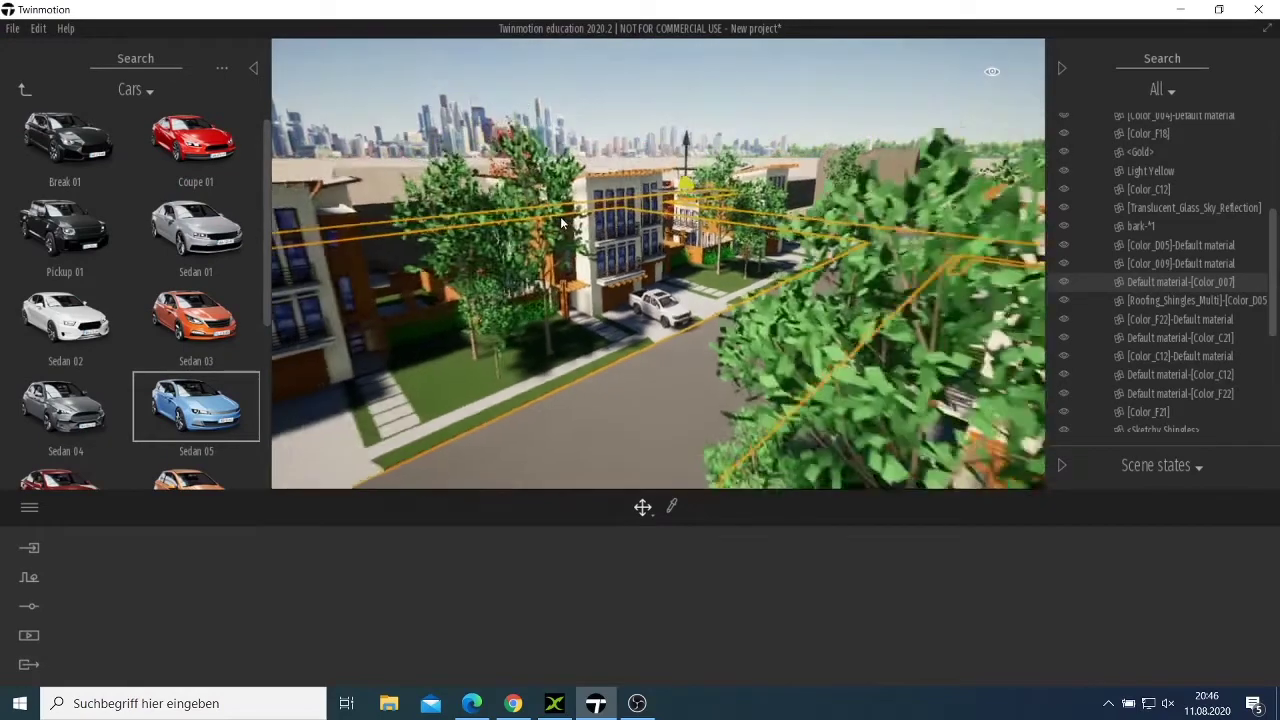
key("Down")
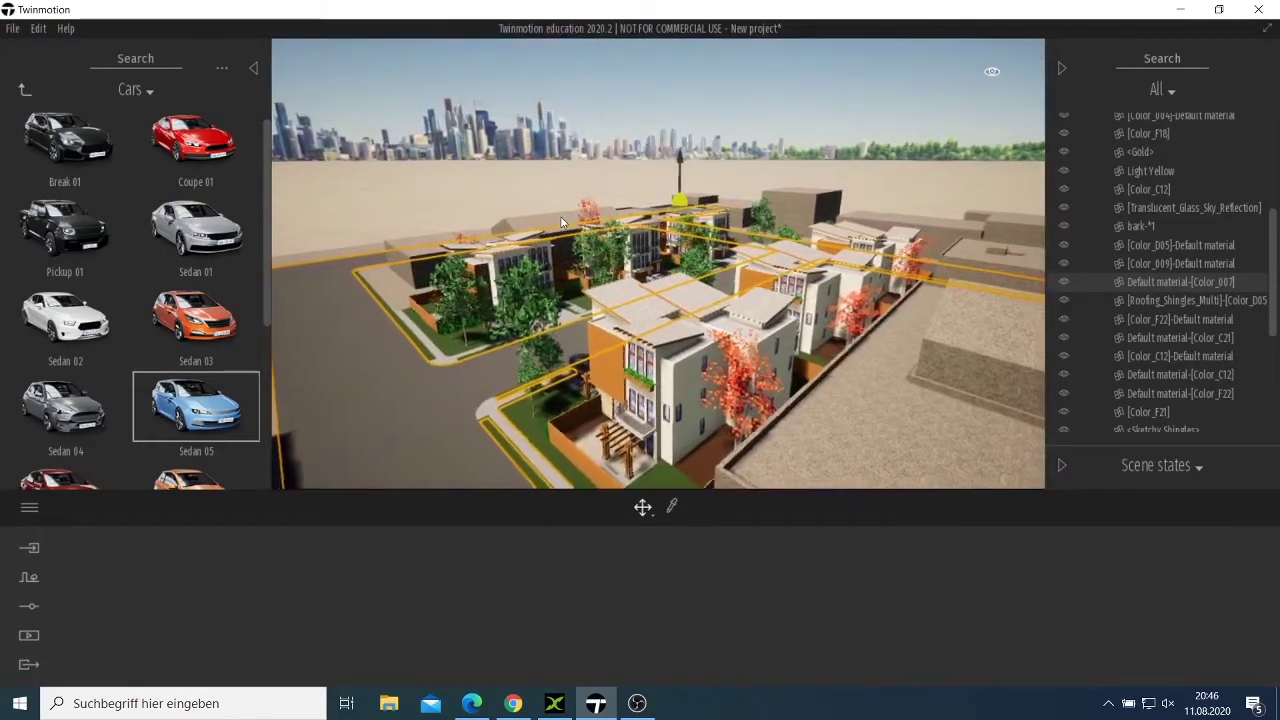
key("Up")
key("Up")
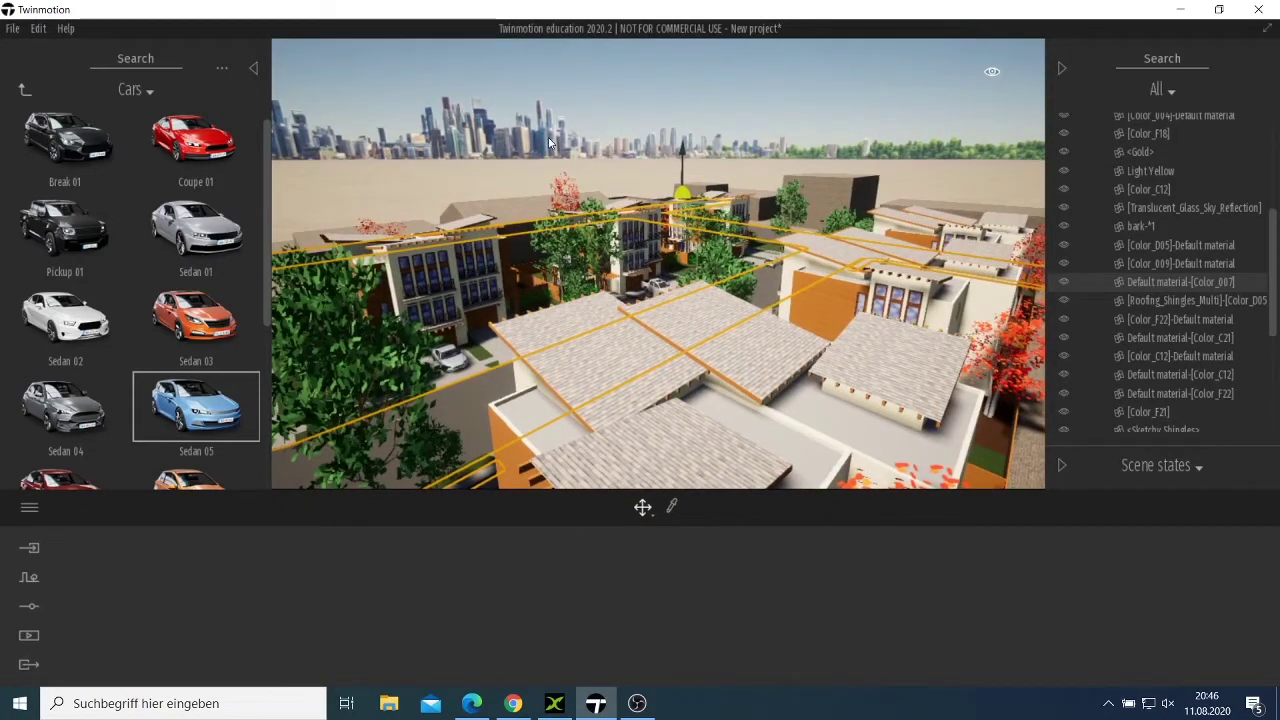
left_click(672, 141)
right_click_drag(675, 140, 800, 80)
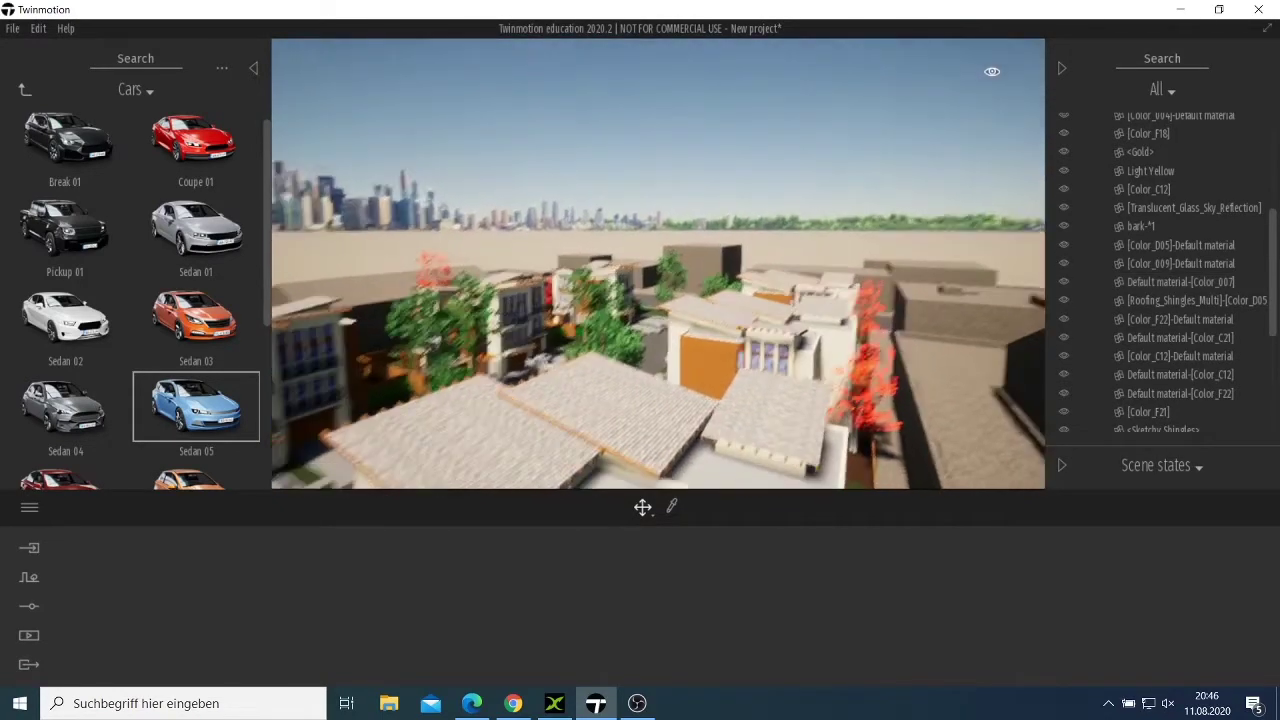
key("Up")
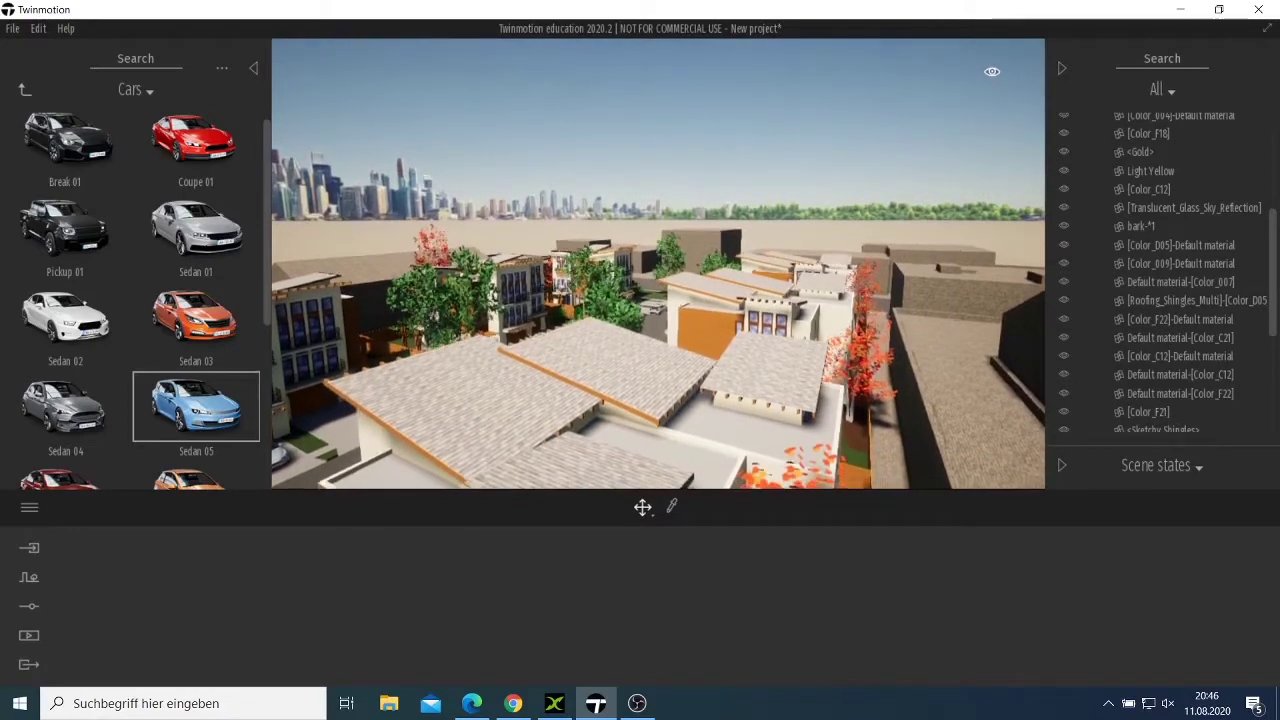
key("q")
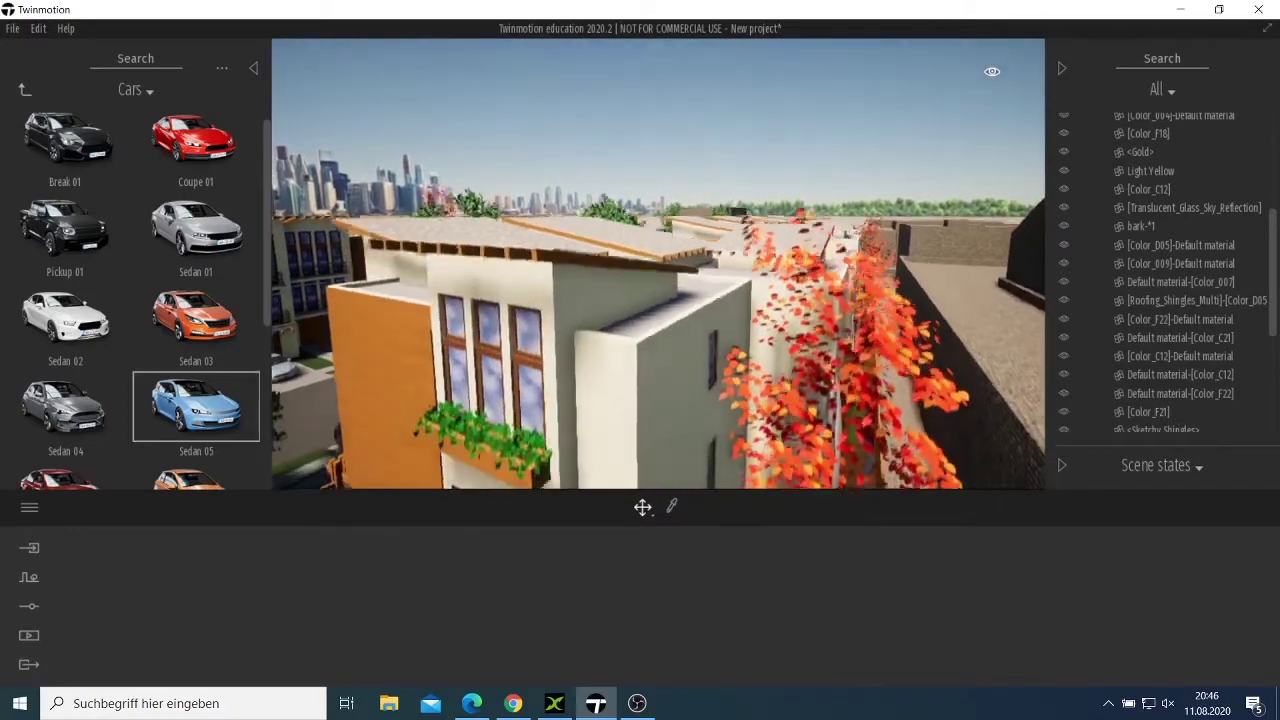
key("q")
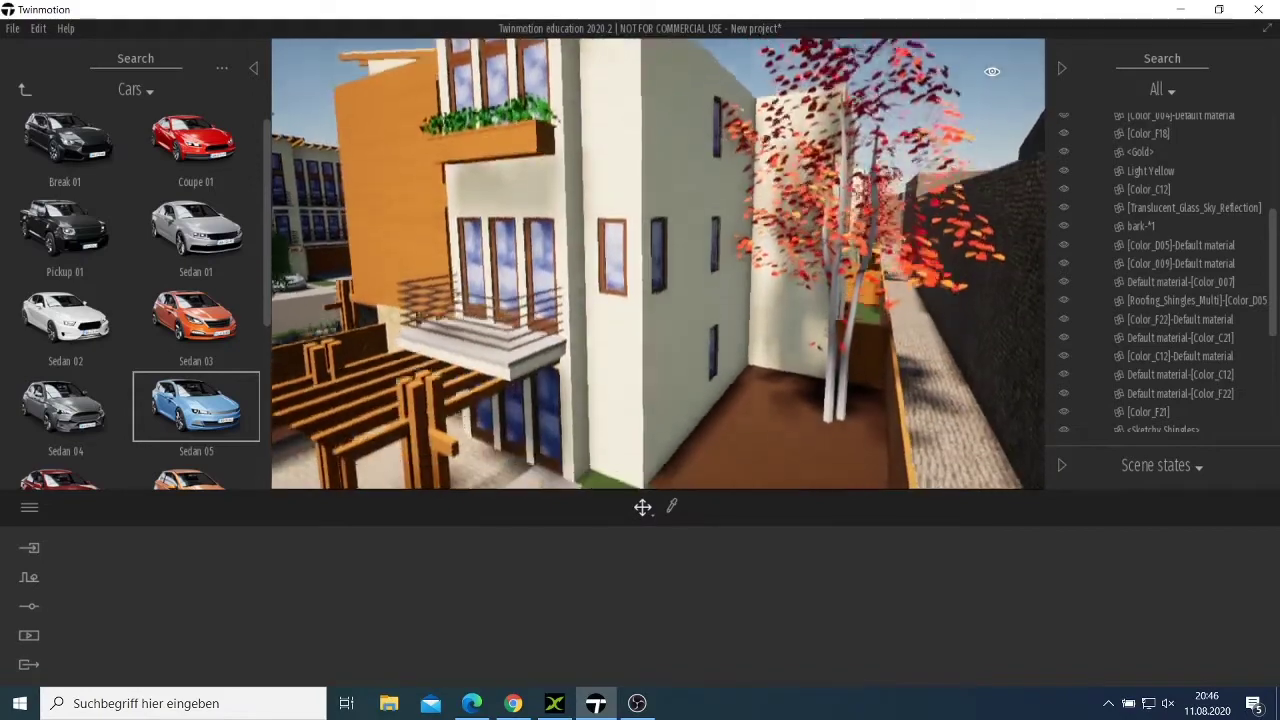
key("Up")
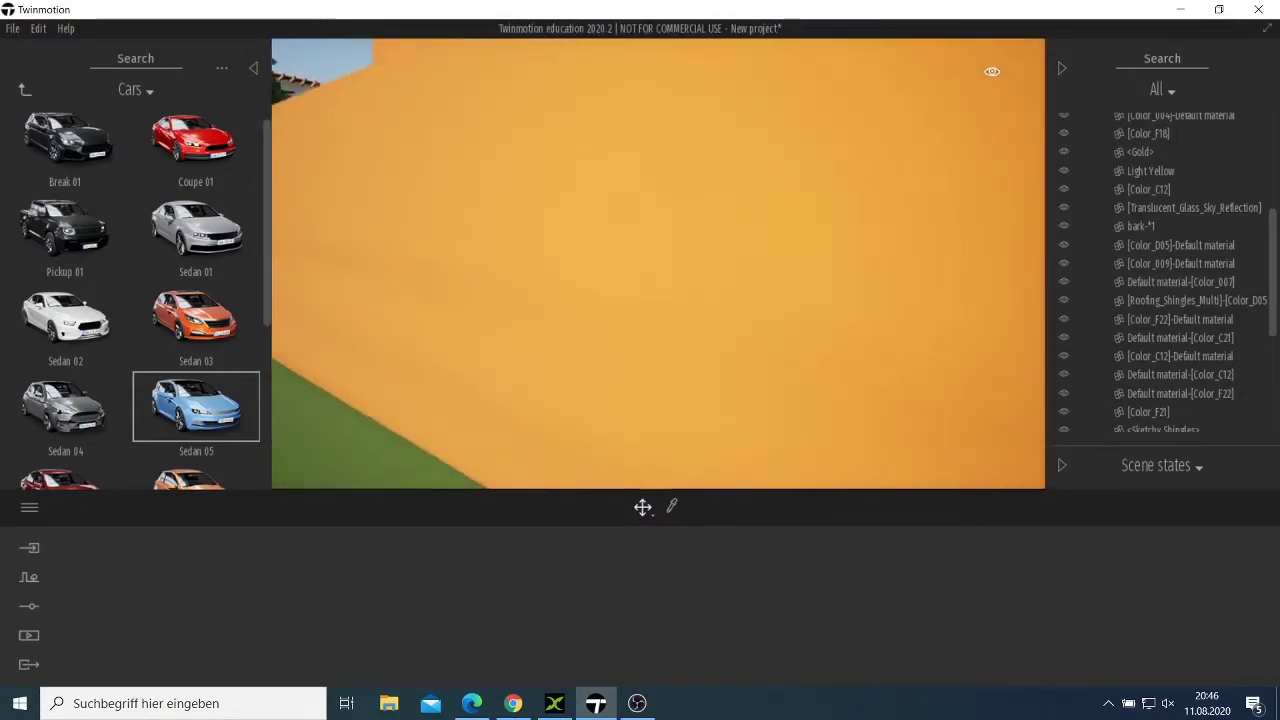
key("q")
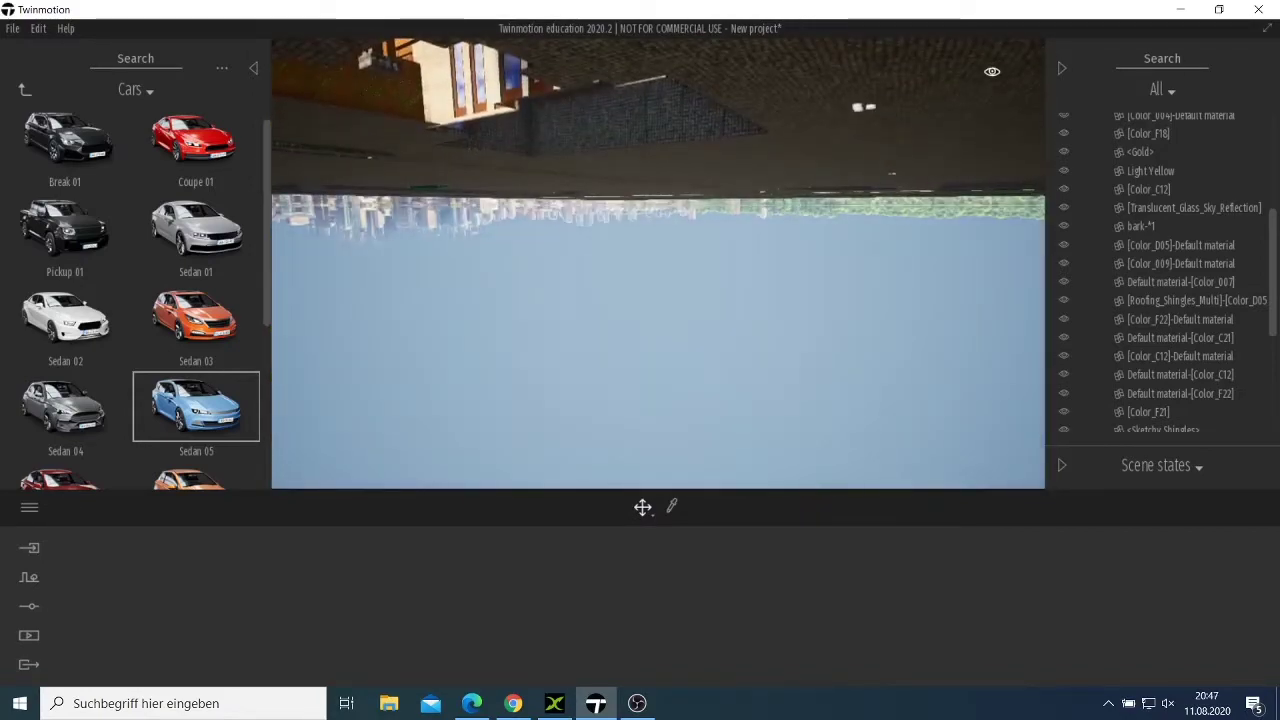
key("e")
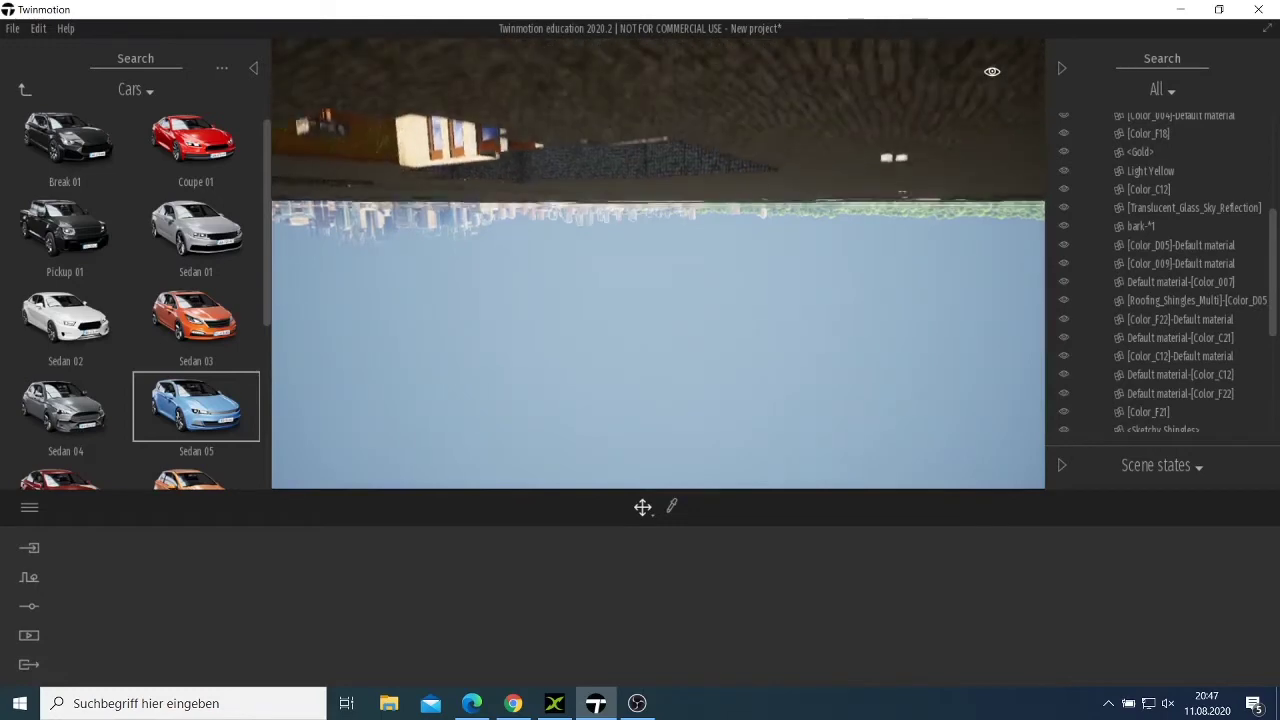
key("e")
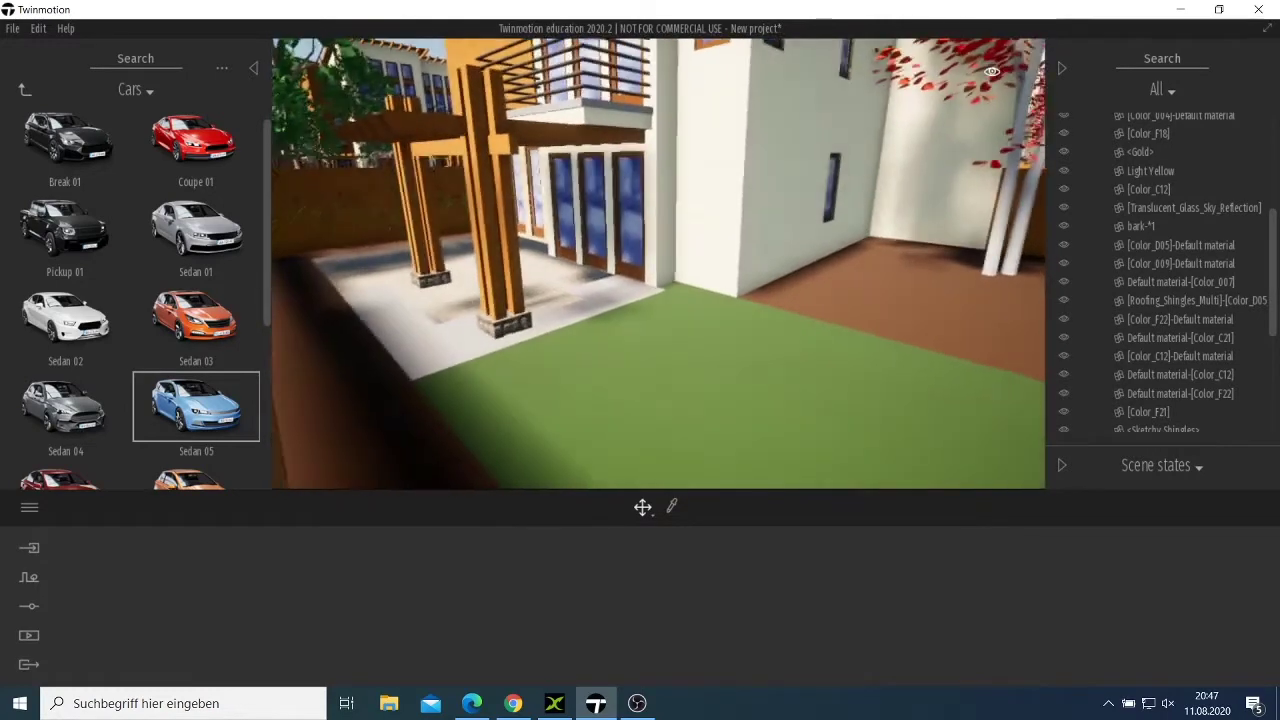
right_click_drag(640, 217, 585, 217)
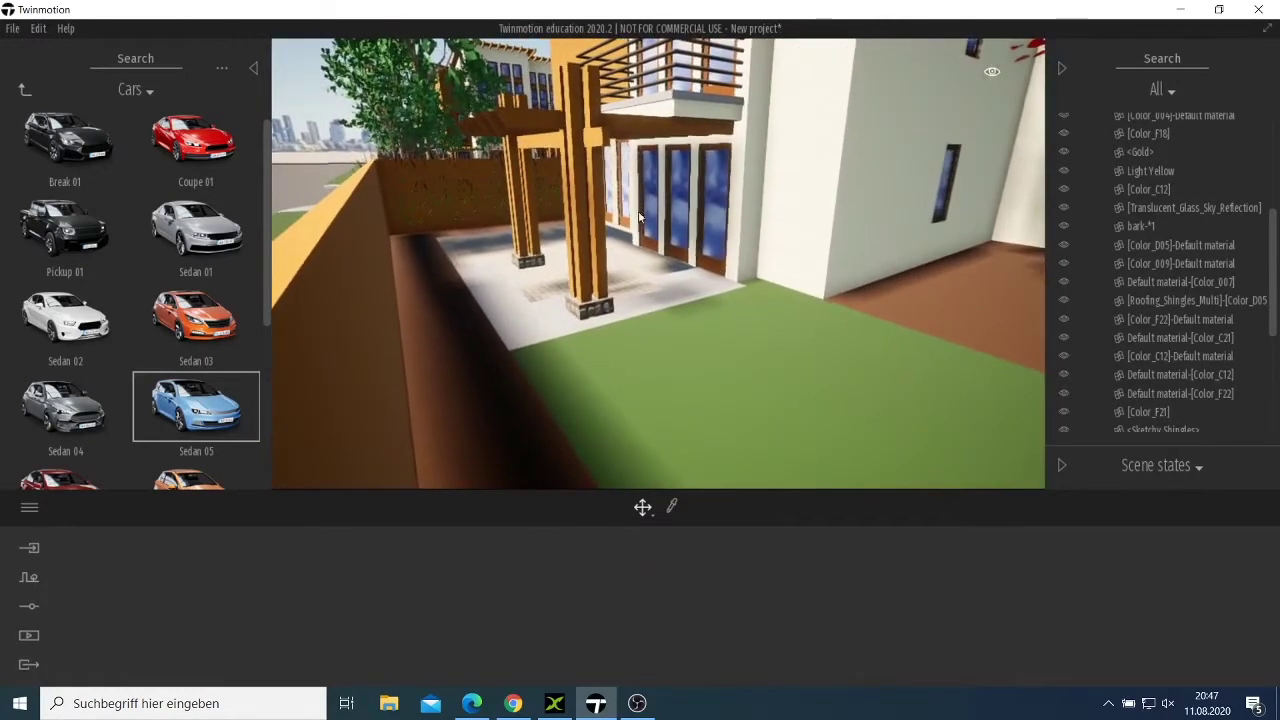
scroll(627, 326, "down", 5)
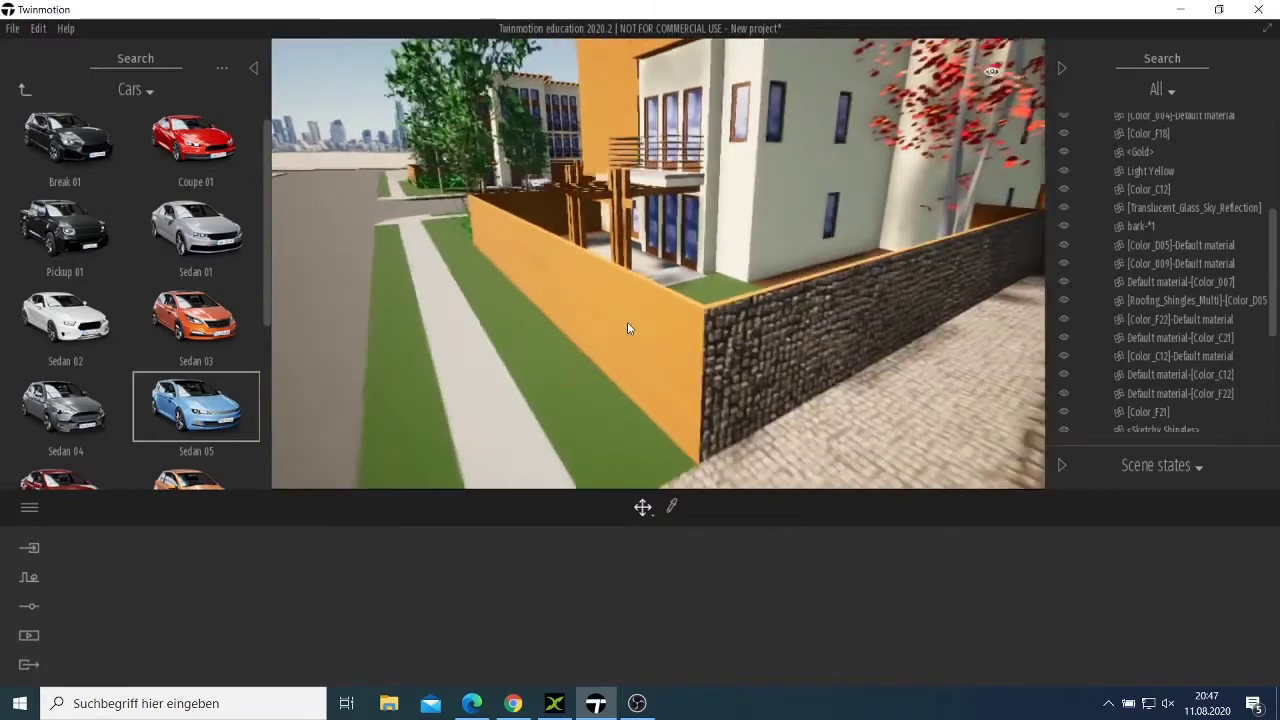
scroll(628, 325, "down", 3)
key("Up")
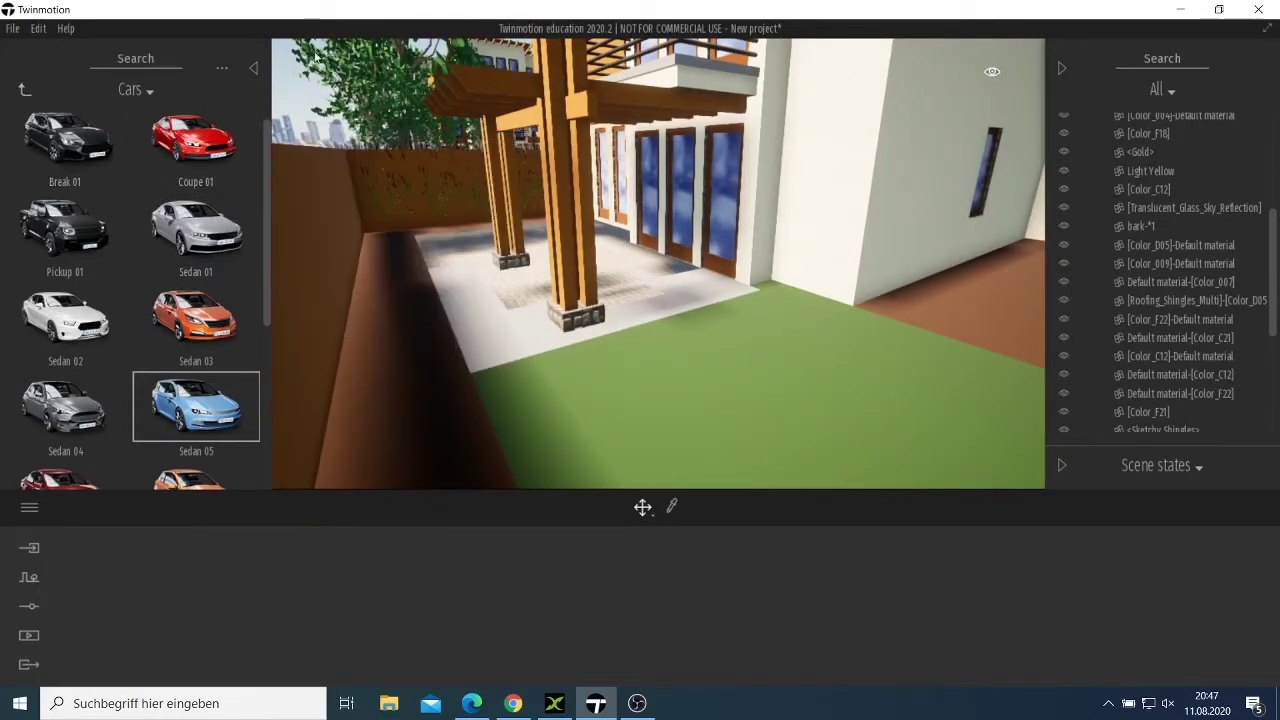
Step: Place a Motorbike 01 from the Two-wheeled vehicles library in the corner house's walled garden
left_click(255, 69)
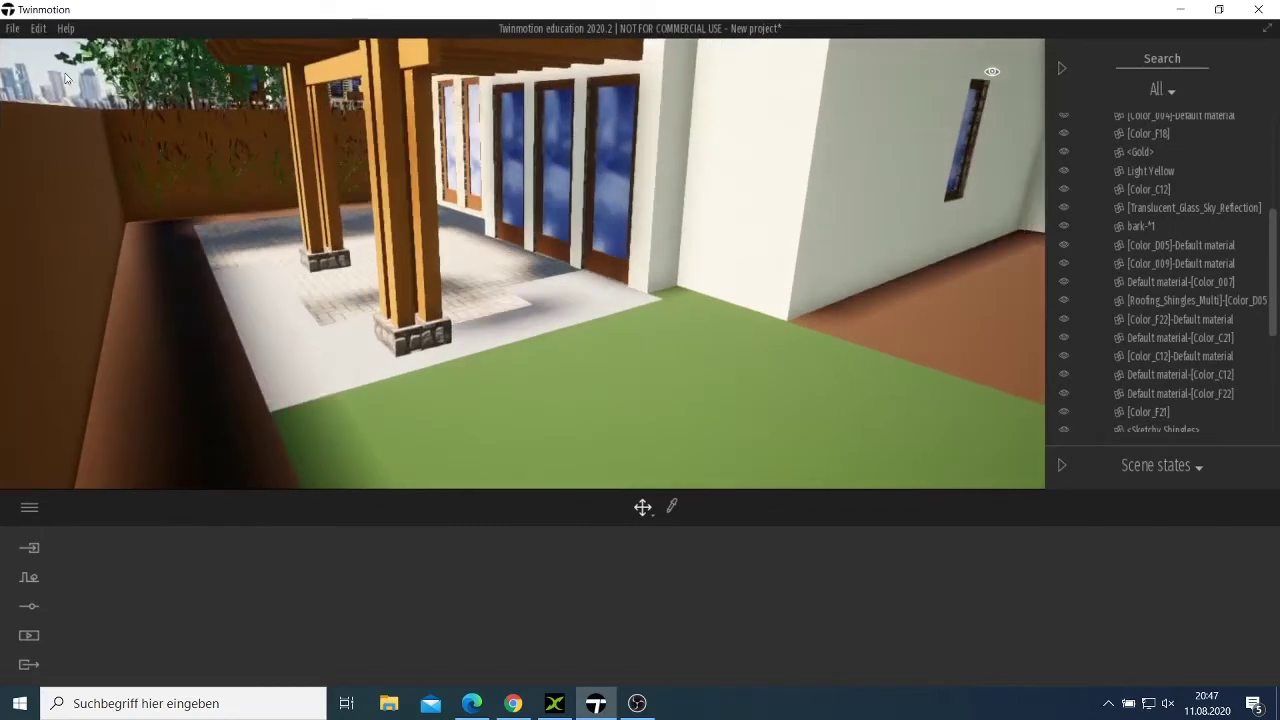
left_click(12, 82)
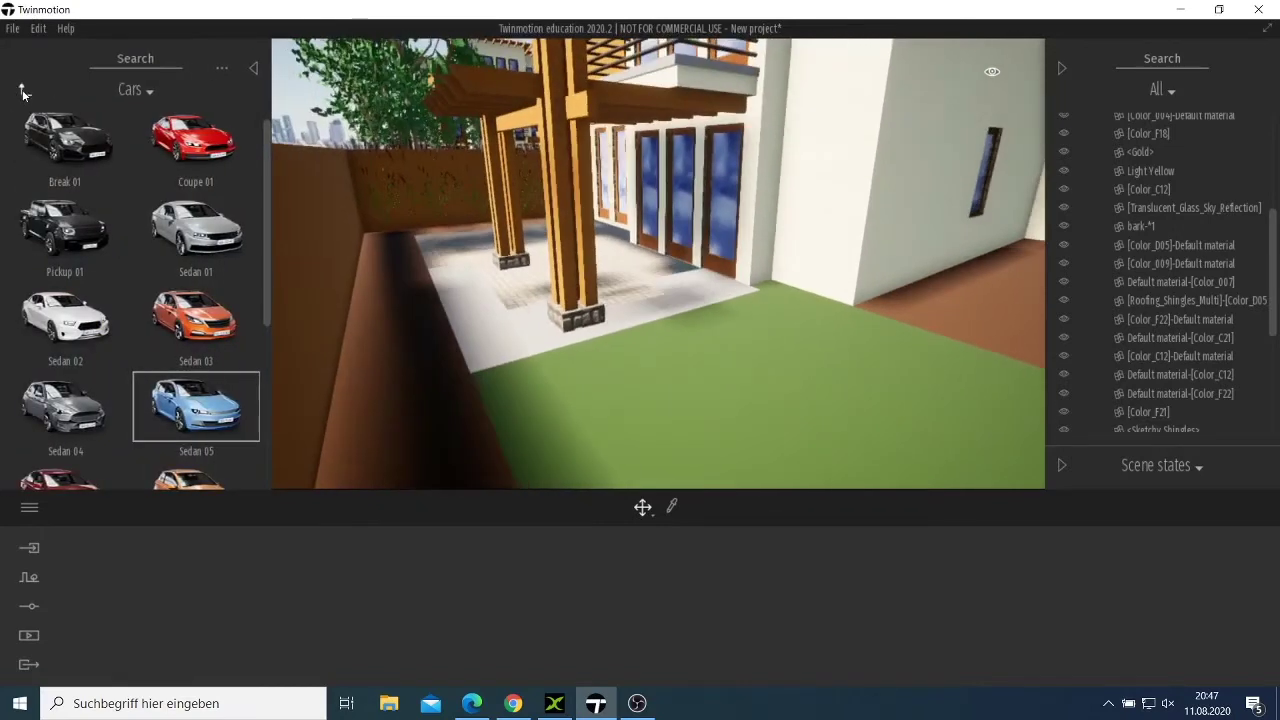
left_click(23, 89)
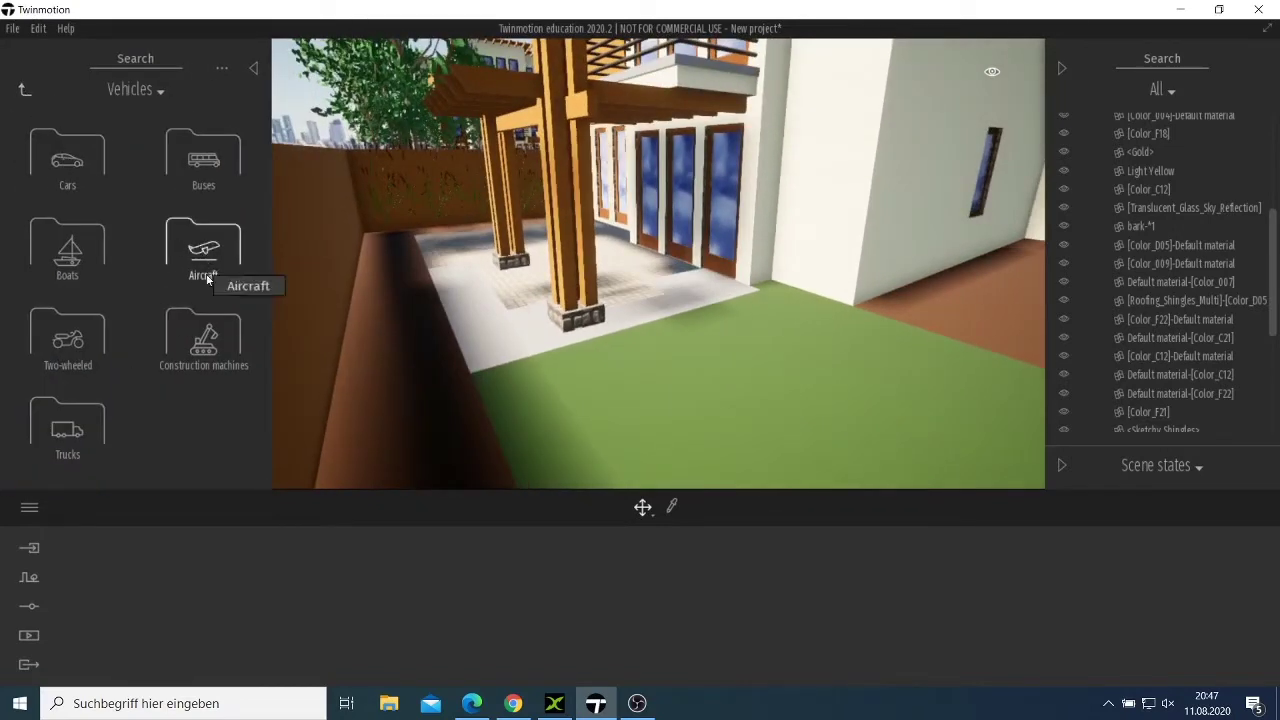
left_click(62, 350)
scroll(62, 350, "down", 3)
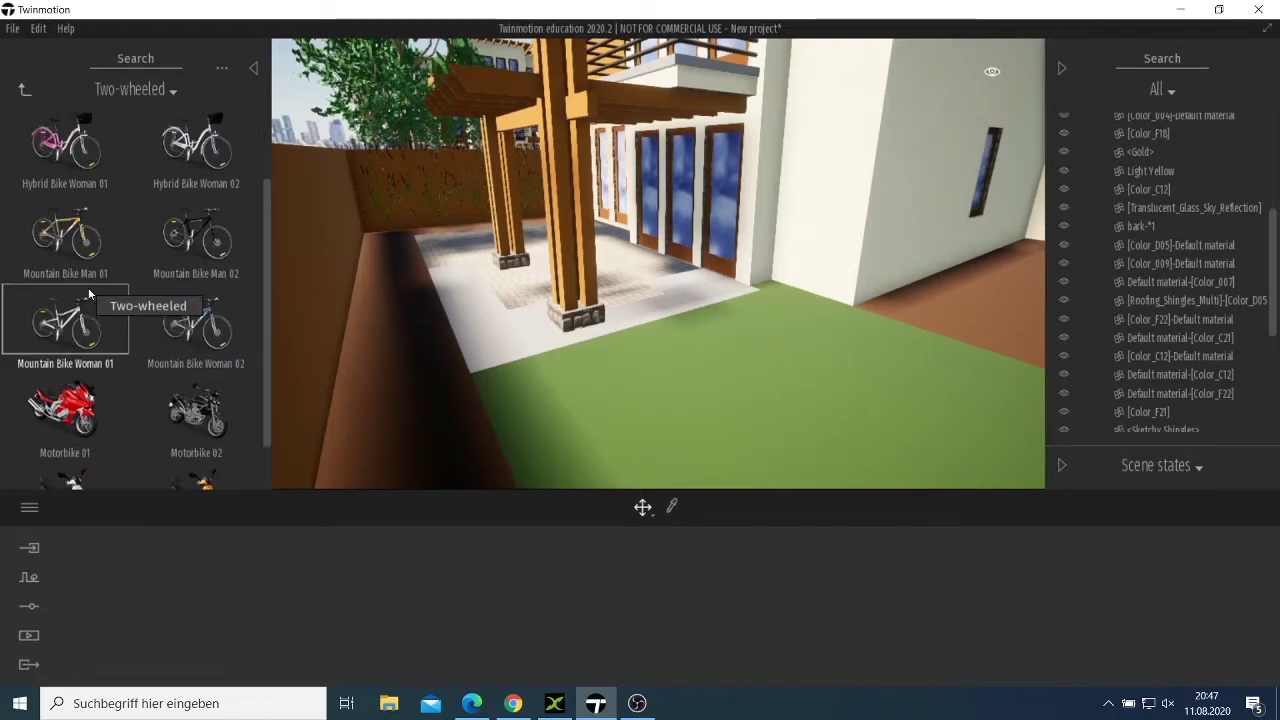
scroll(70, 300, "down", 1)
left_click_drag(64, 351, 940, 312)
Step: Rotate the Motorbike 01 and move it onto the brown ground beside the house wall
scroll(903, 301, "down", 5)
scroll(898, 296, "up", 5)
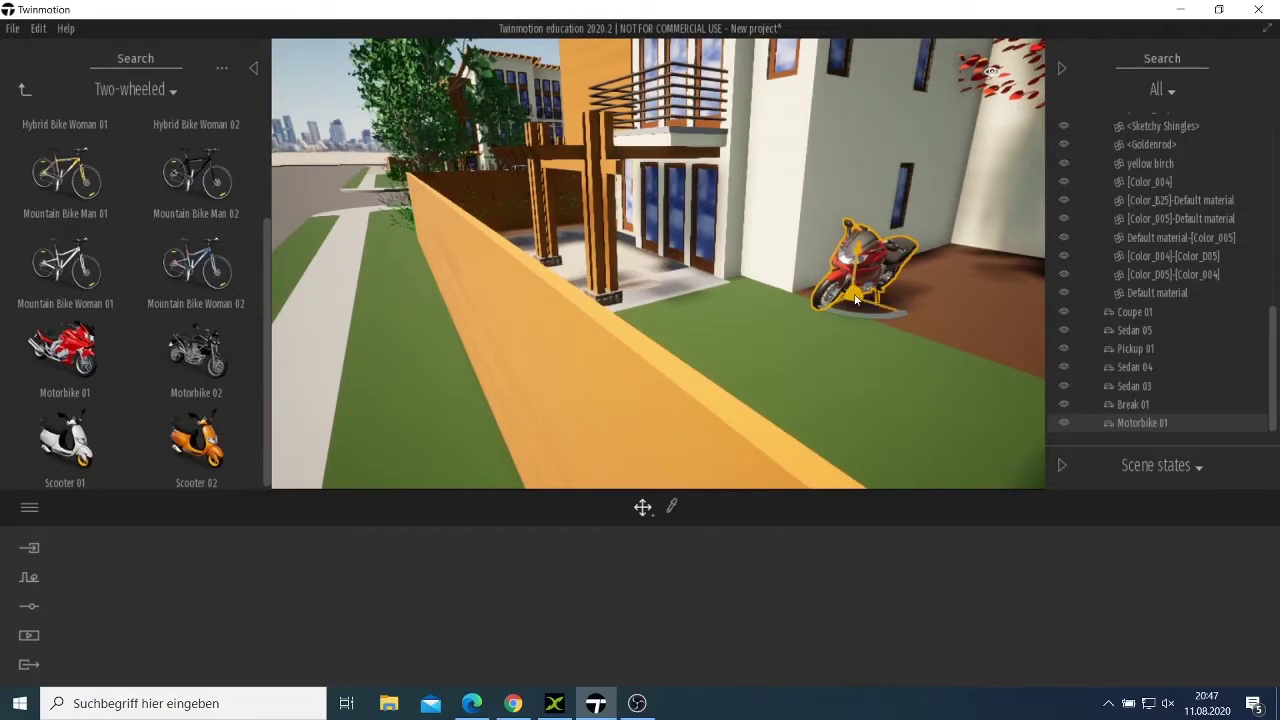
left_click_drag(849, 296, 894, 289)
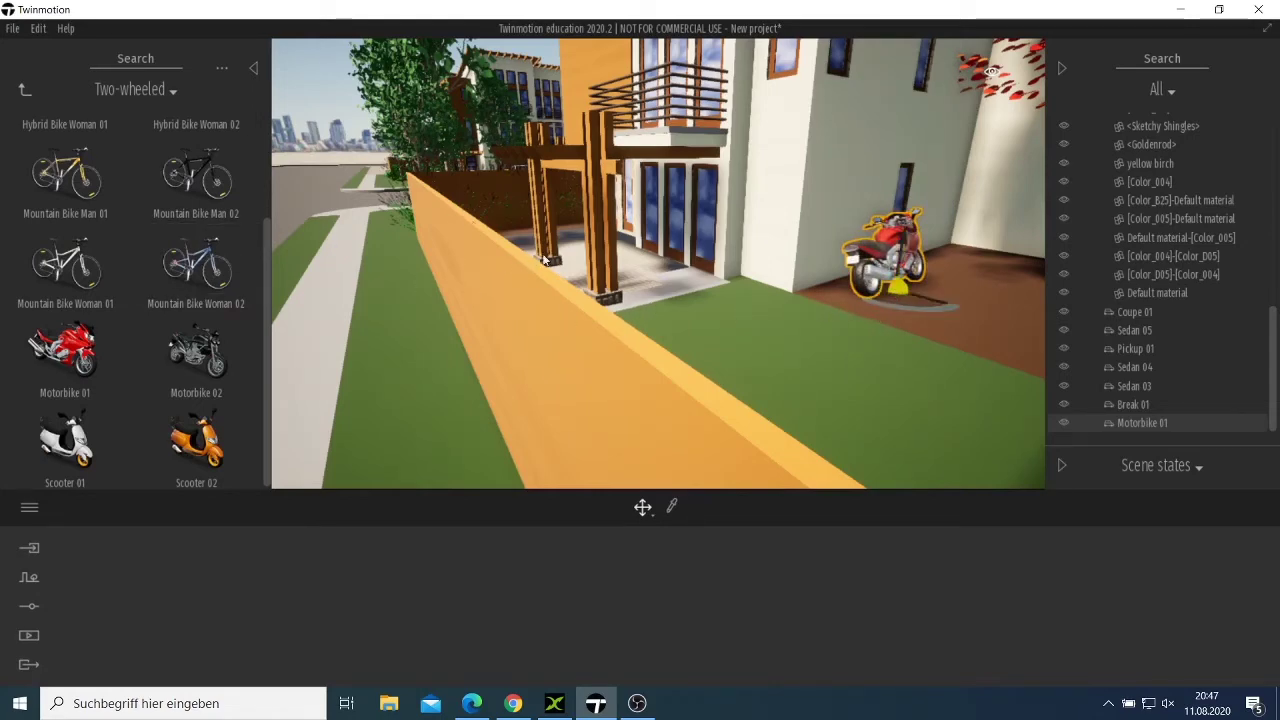
Step: Look through the library's User library, Tools and Animators categories
left_click(25, 90)
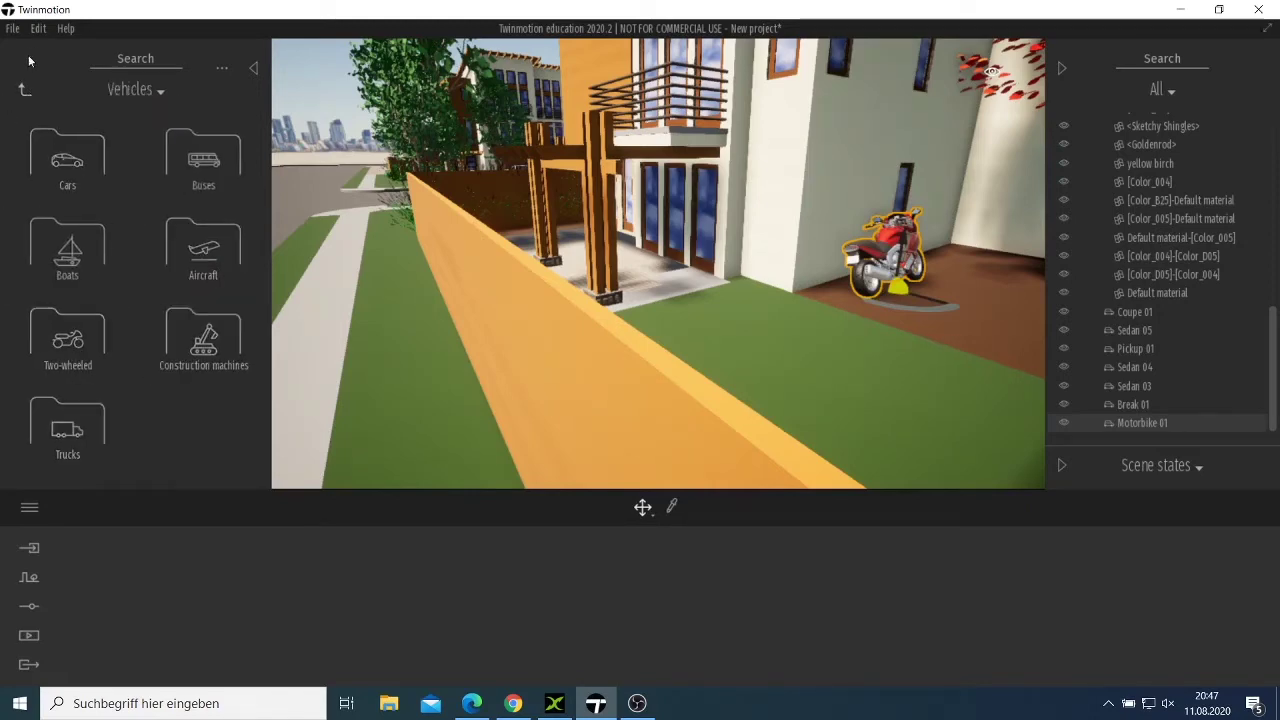
left_click(22, 92)
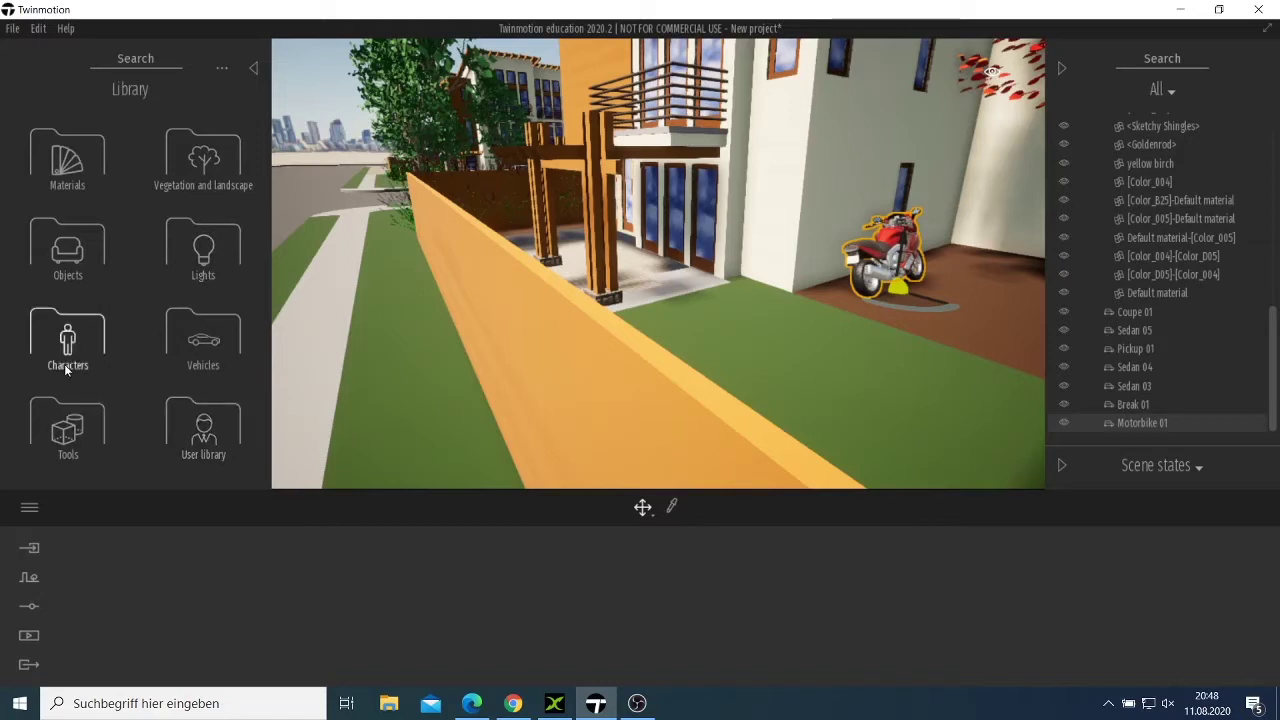
left_click(193, 439)
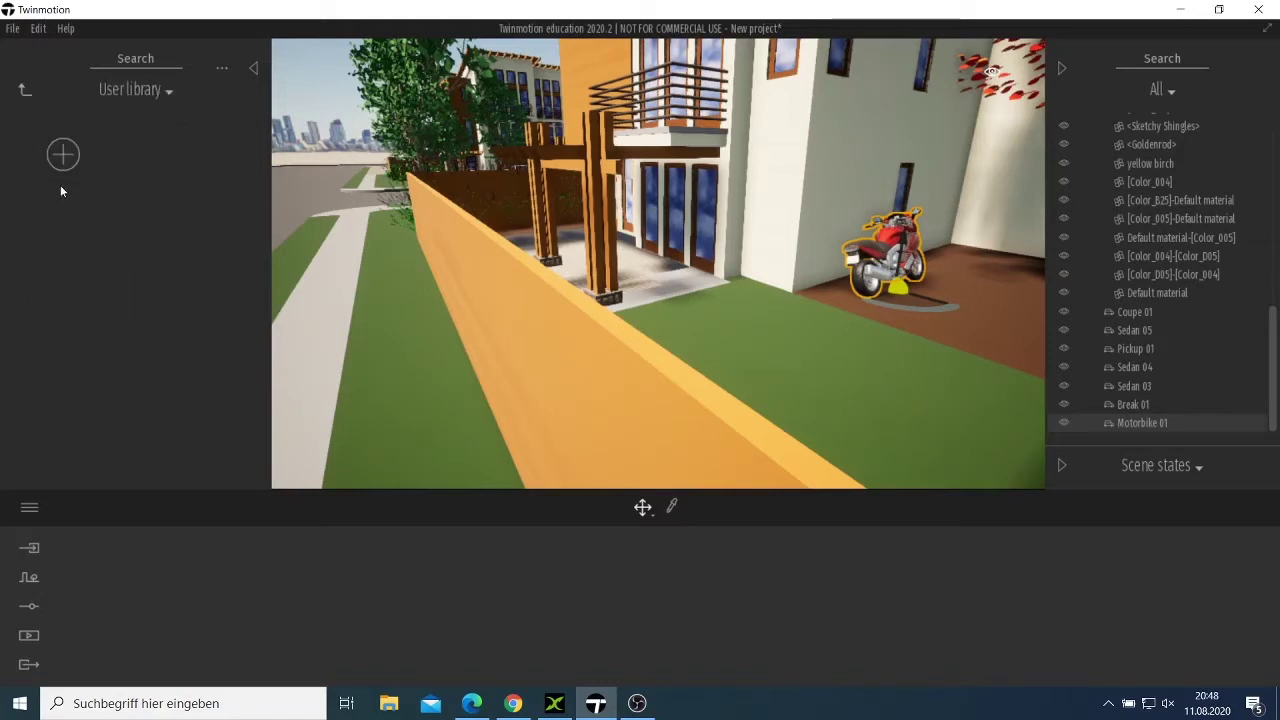
left_click(23, 93)
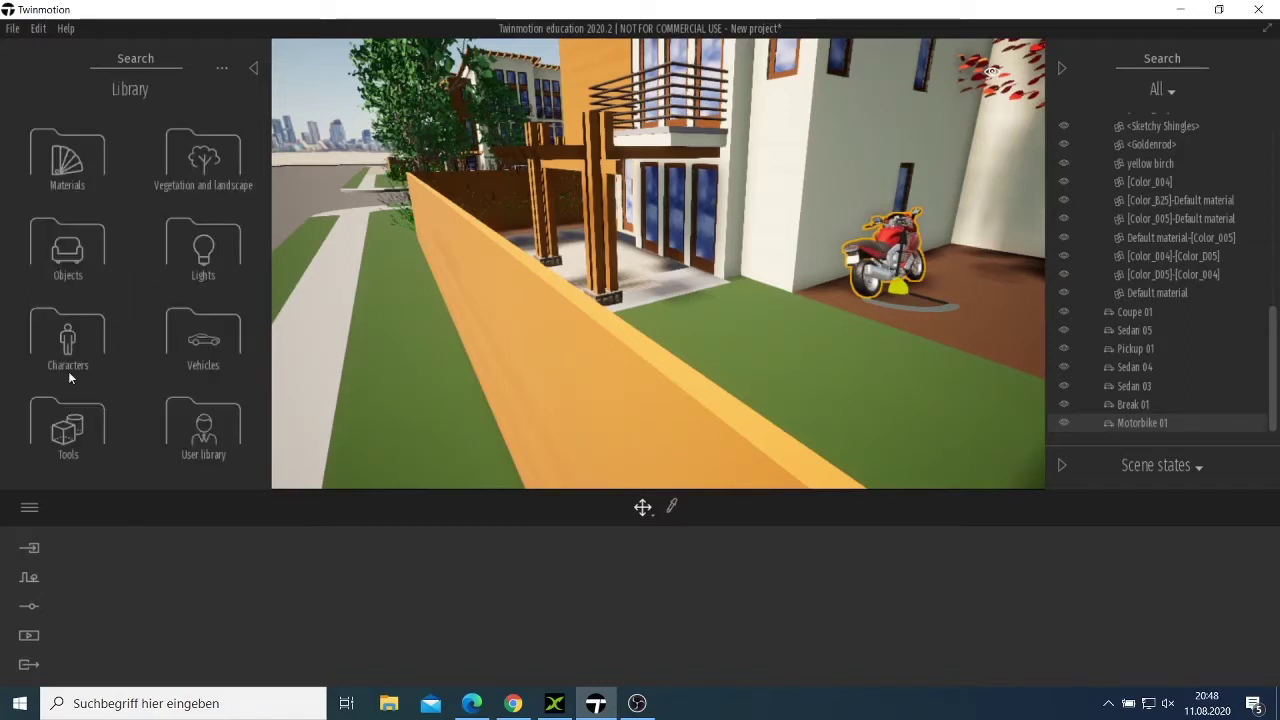
left_click(80, 426)
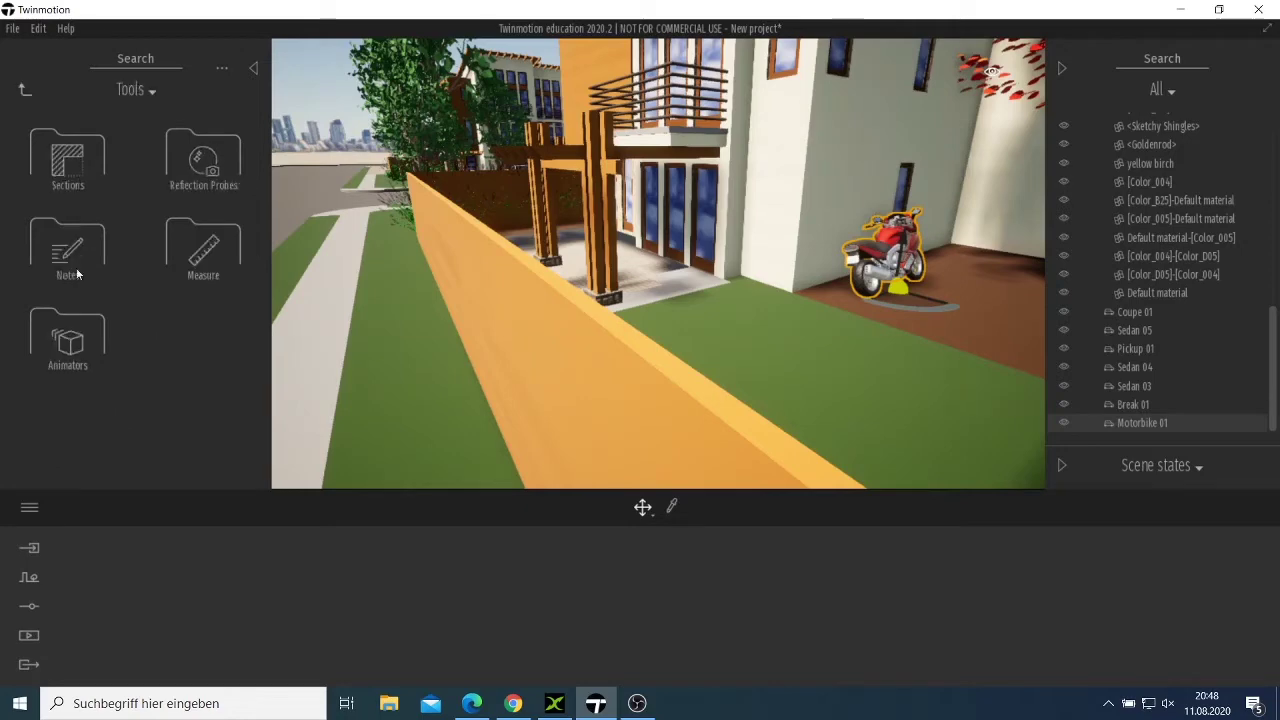
left_click(69, 352)
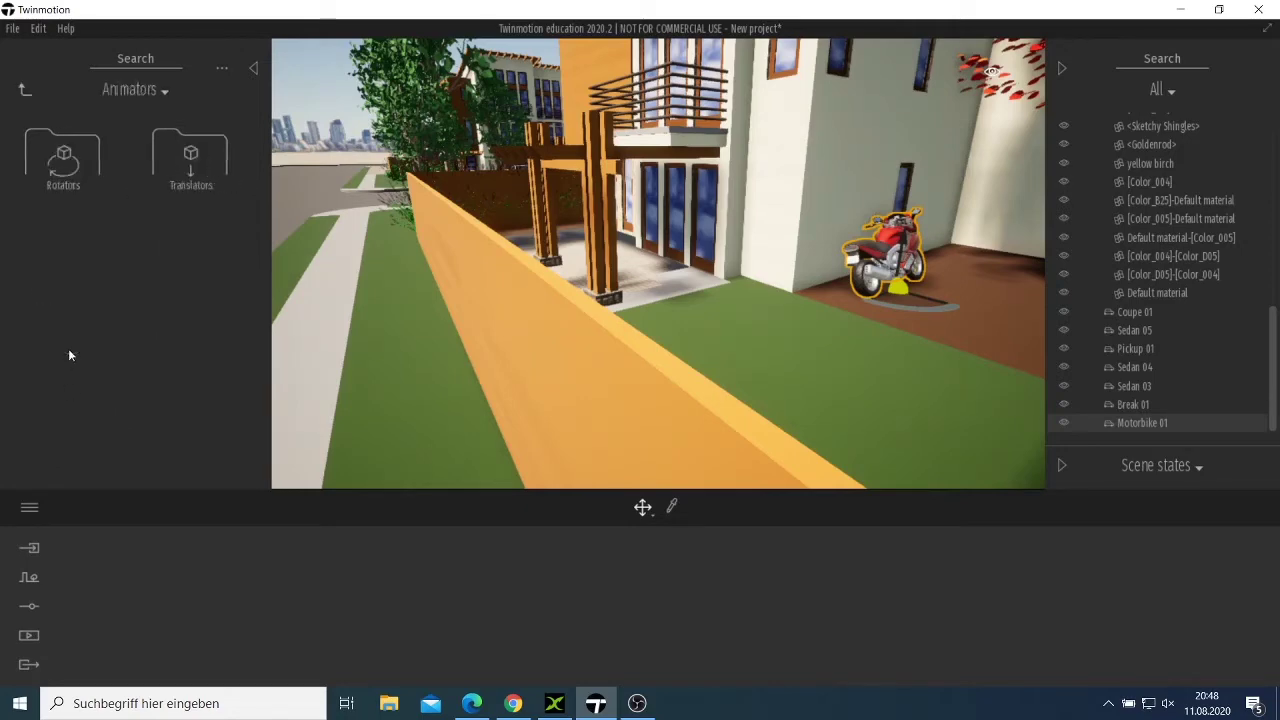
left_click(31, 96)
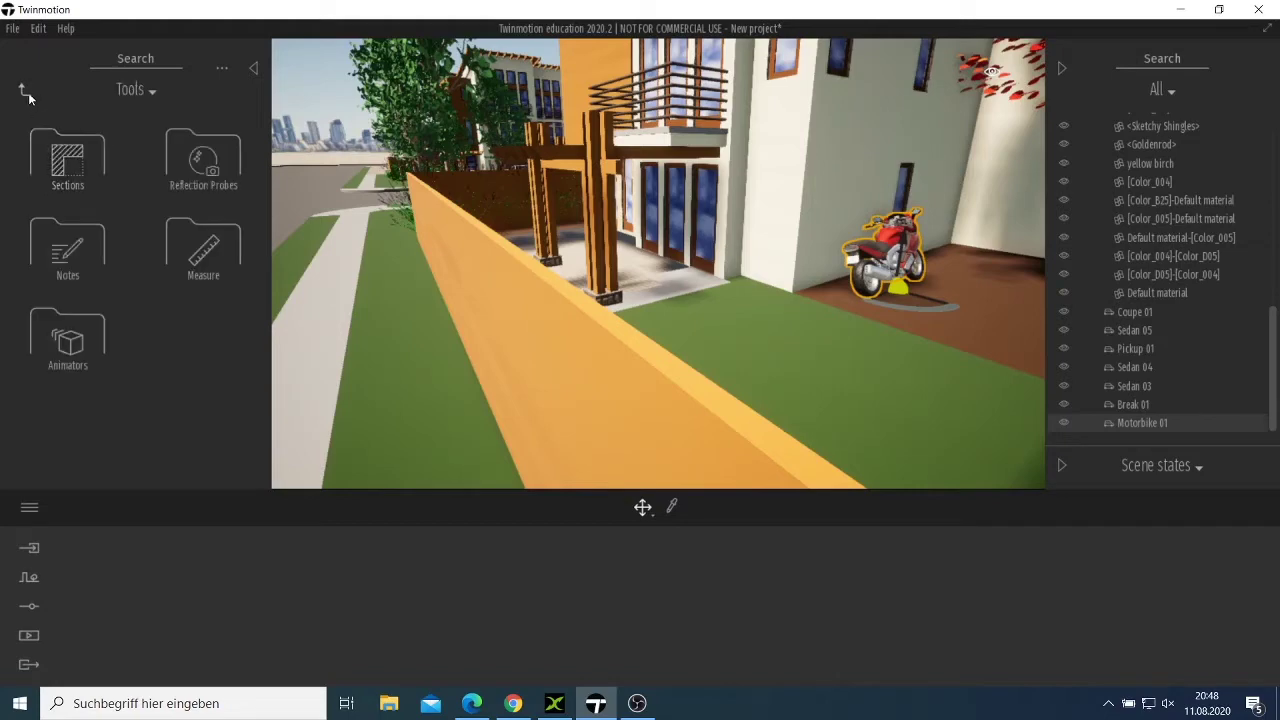
left_click(29, 94)
Step: Browse the Posed humans collection in the Characters library
left_click(52, 342)
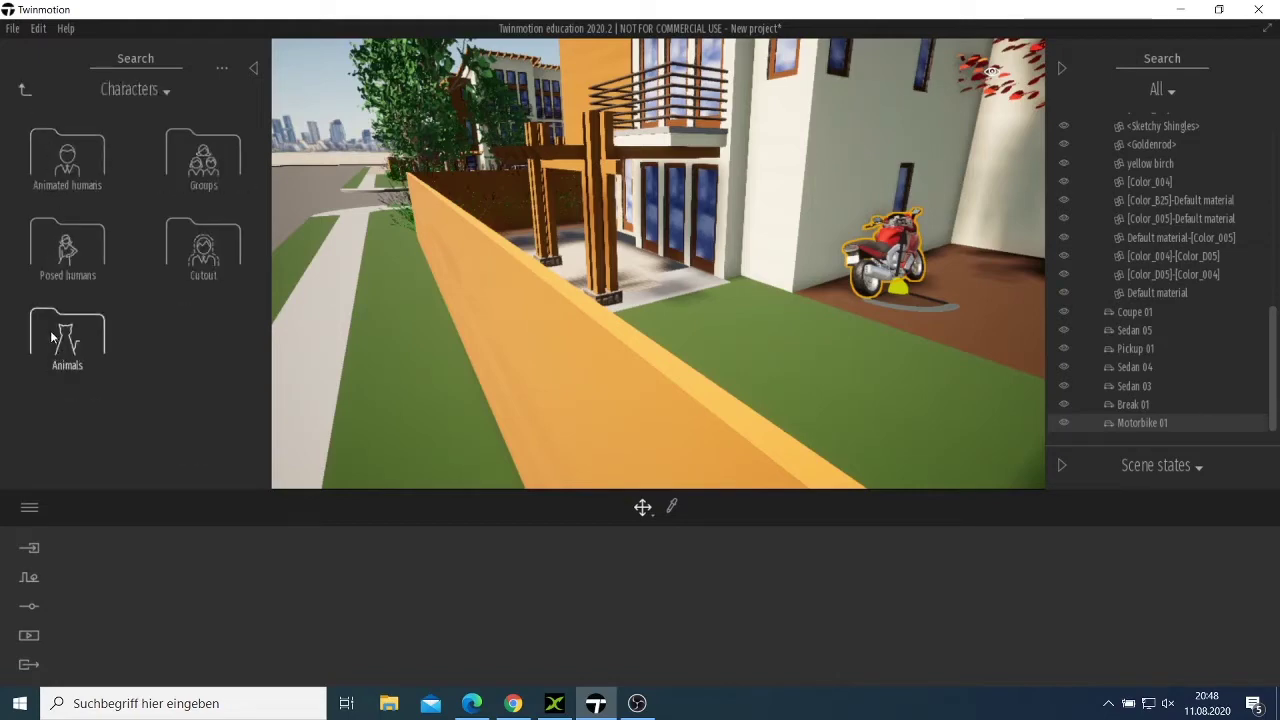
left_click(62, 240)
mouse_move(62, 240)
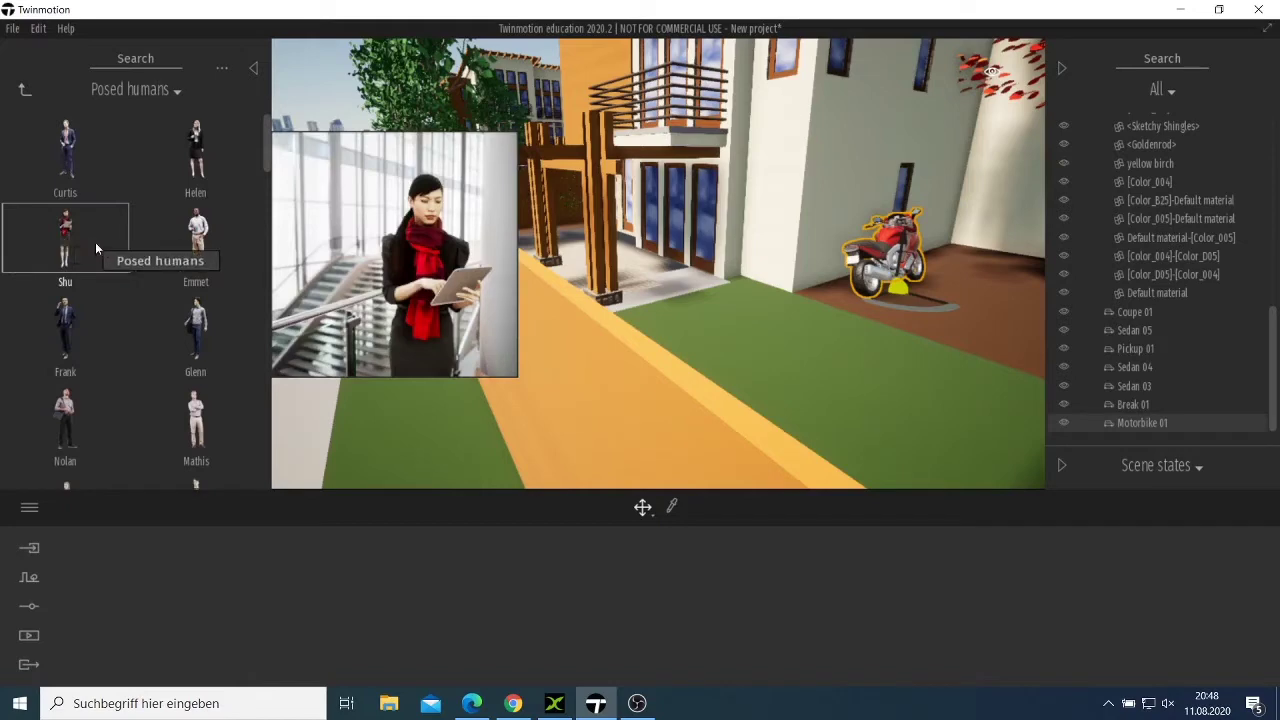
scroll(120, 267, "down", 3)
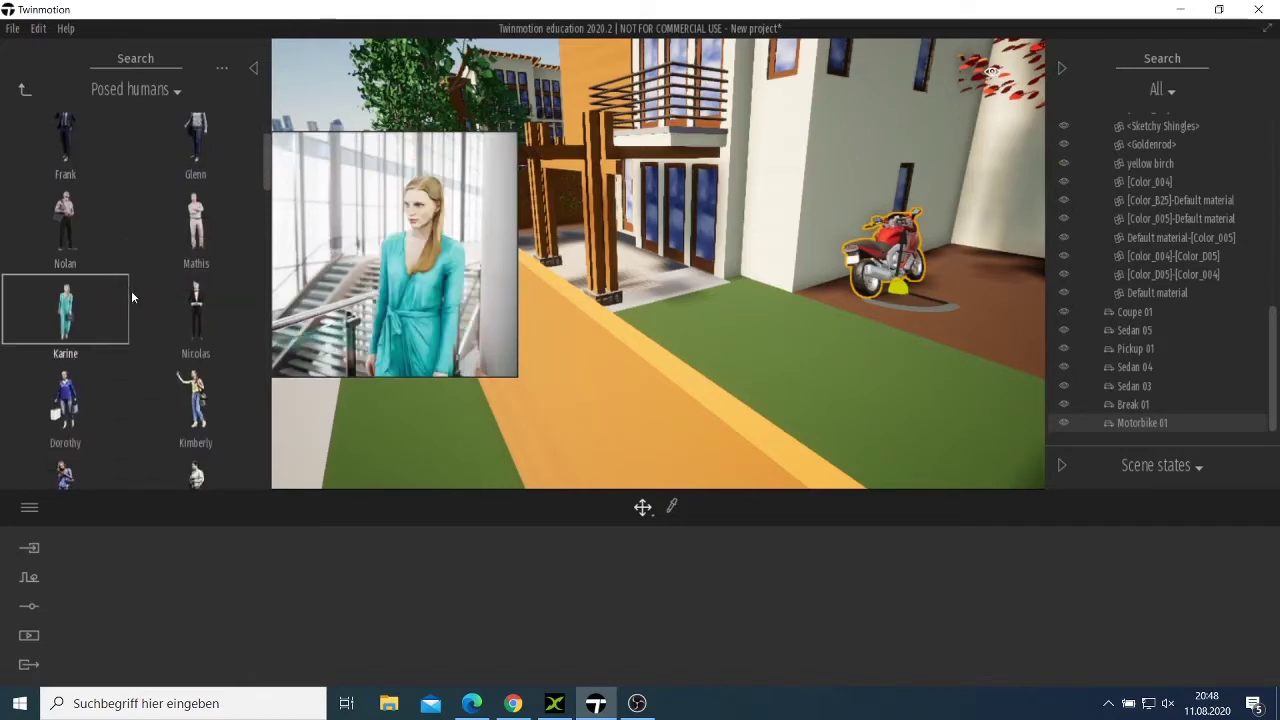
scroll(124, 303, "down", 4)
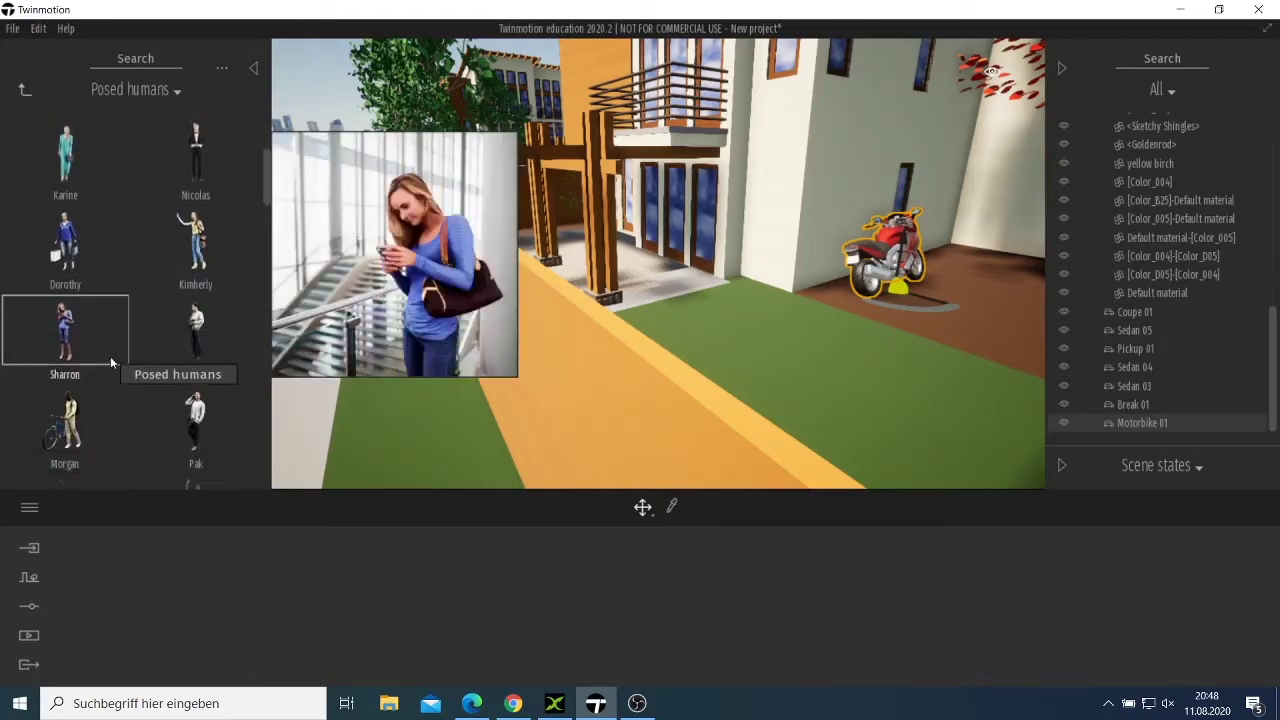
scroll(110, 356, "down", 4)
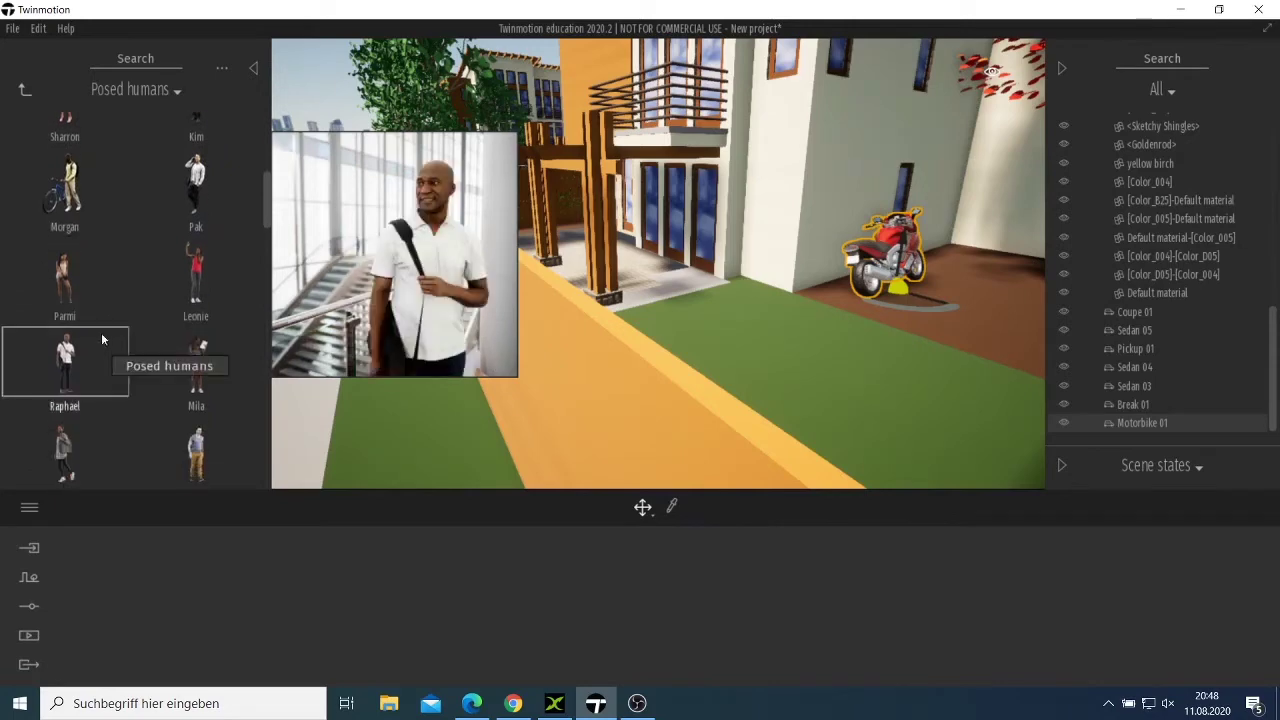
Step: Browse the Groups collection in the Characters library for people to place at the corner house
left_click(25, 90)
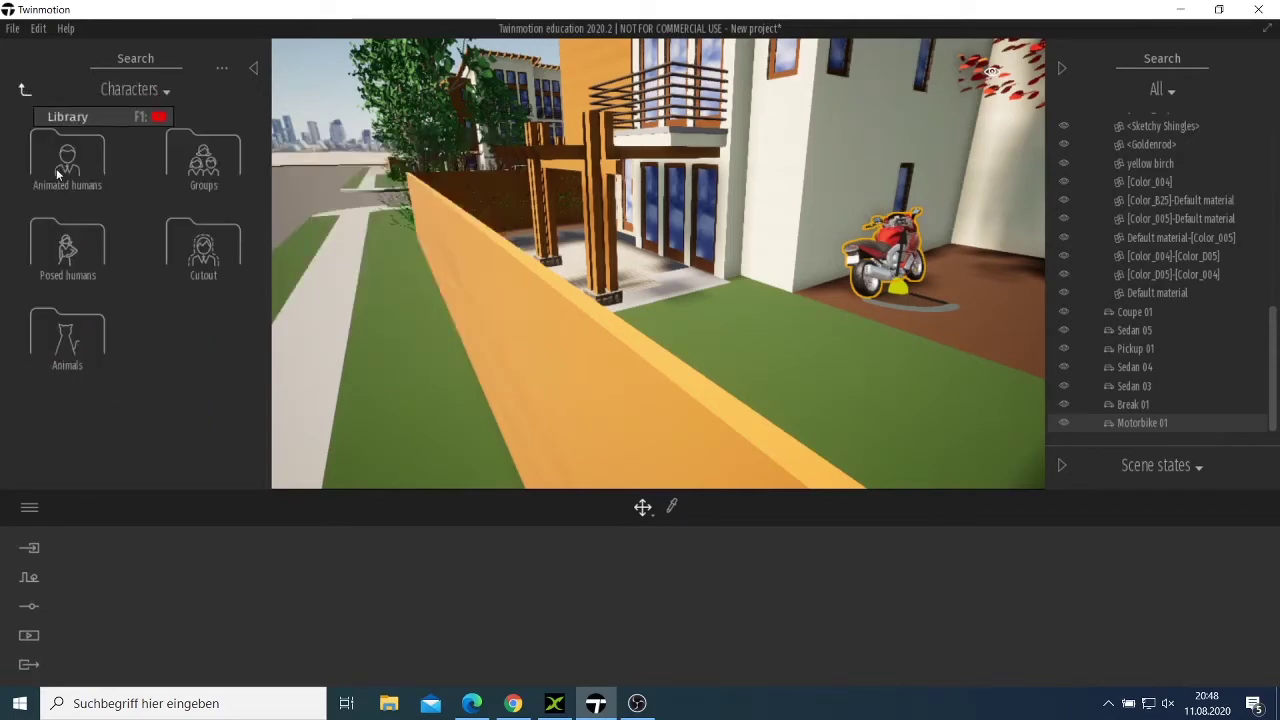
left_click(187, 176)
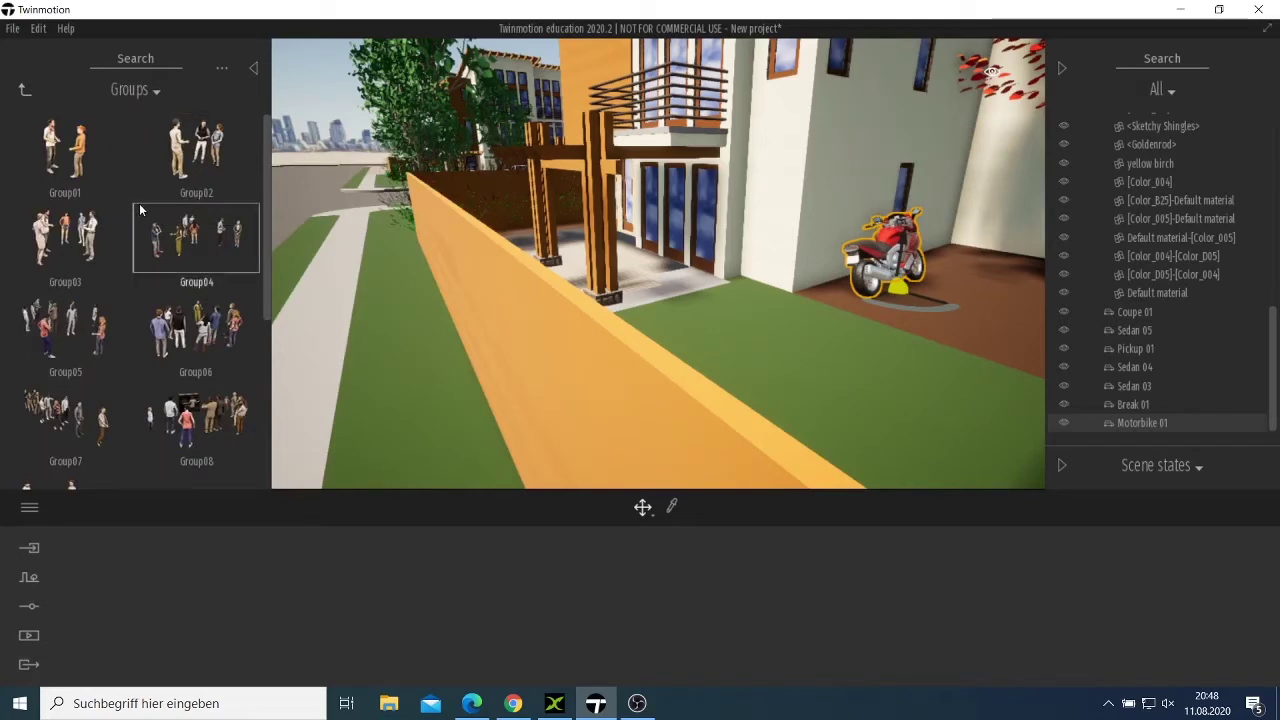
scroll(138, 249, "down", 2)
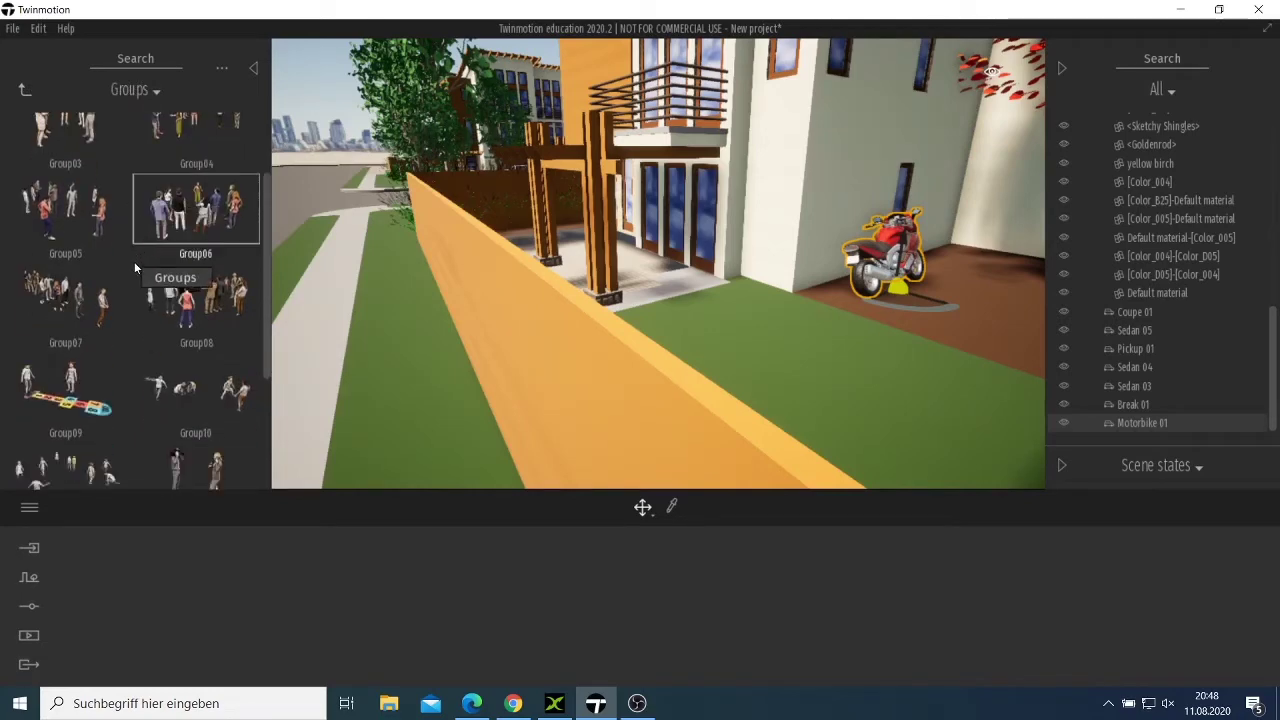
scroll(134, 262, "down", 1)
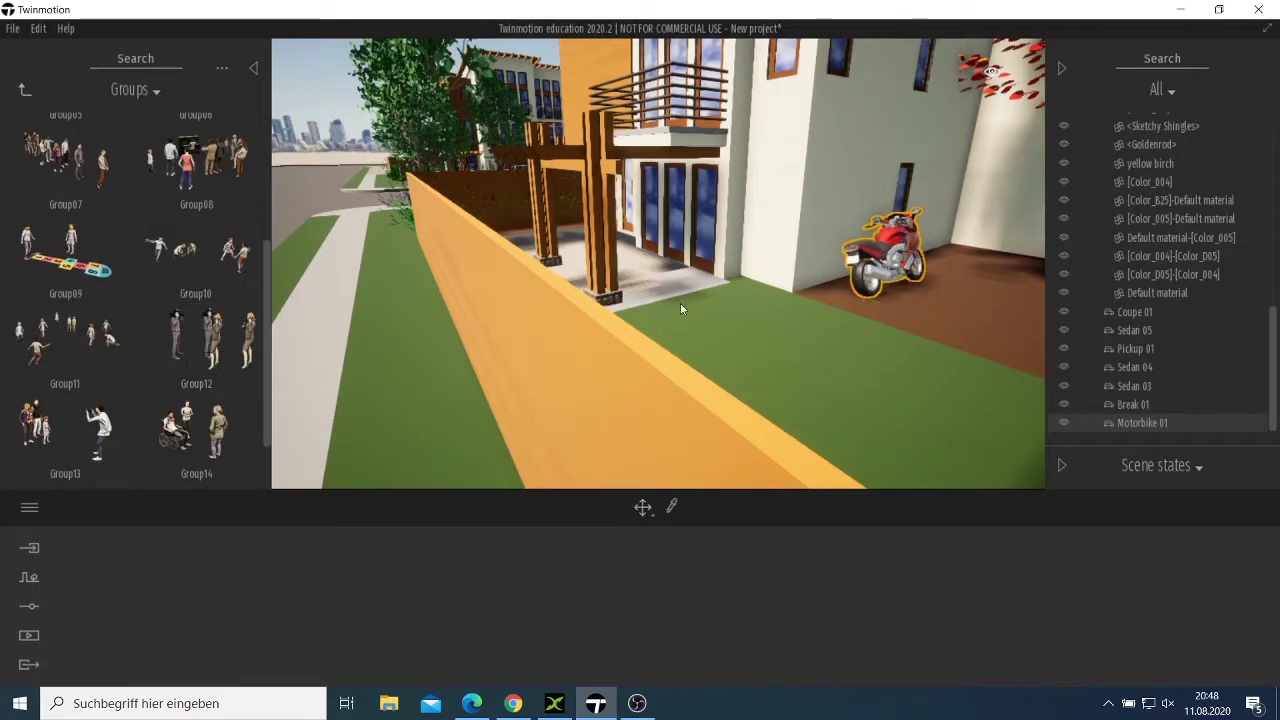
left_click_drag(680, 309, 210, 344)
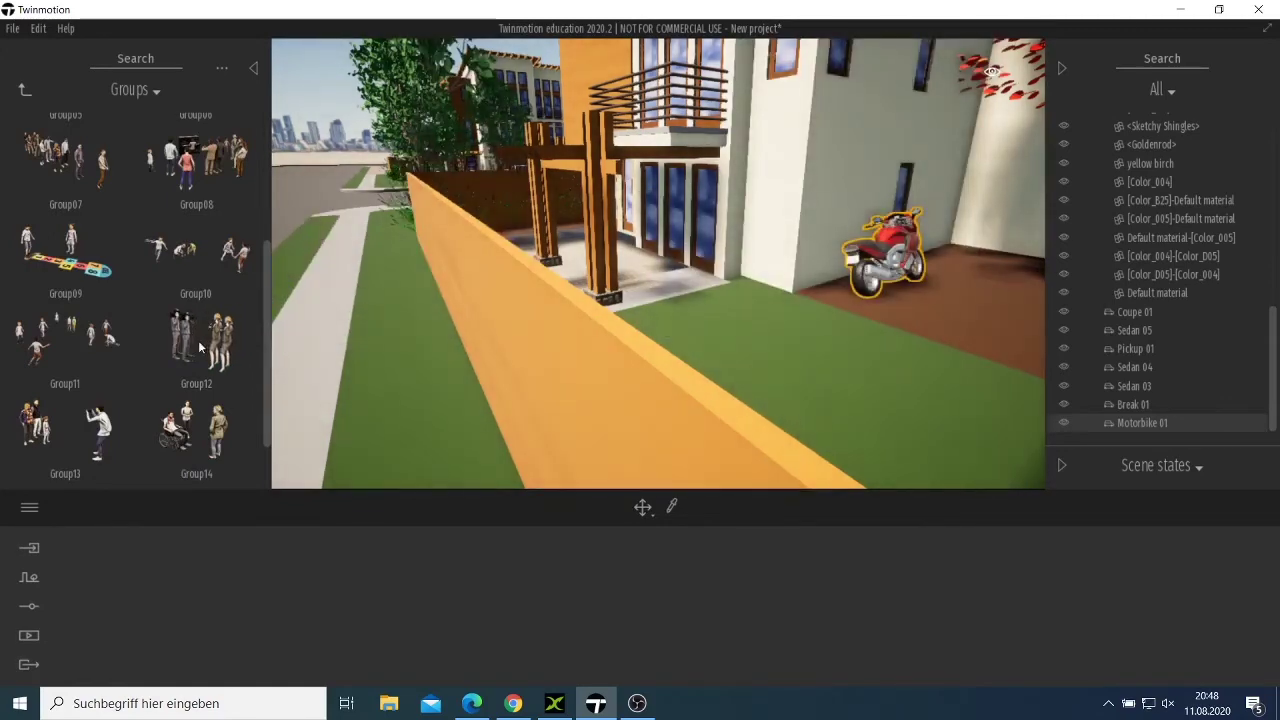
scroll(178, 423, "down", 1)
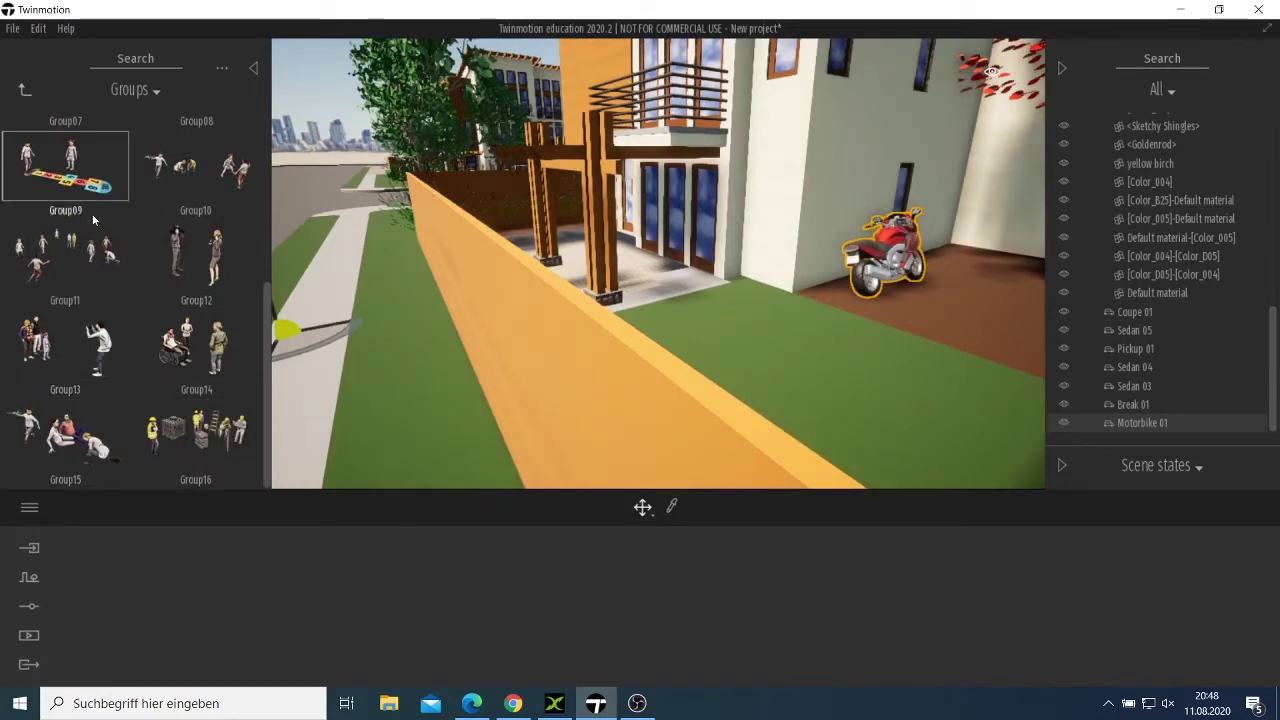
scroll(107, 218, "up", 3)
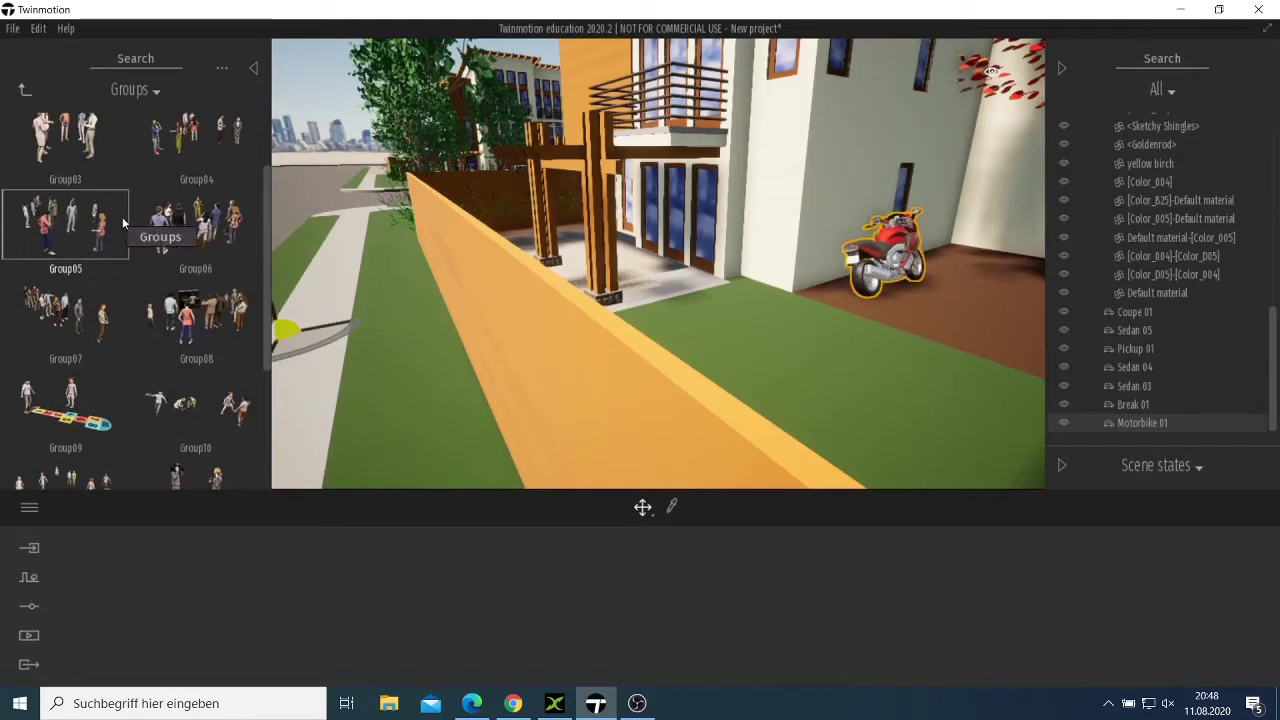
scroll(100, 215, "up", 2)
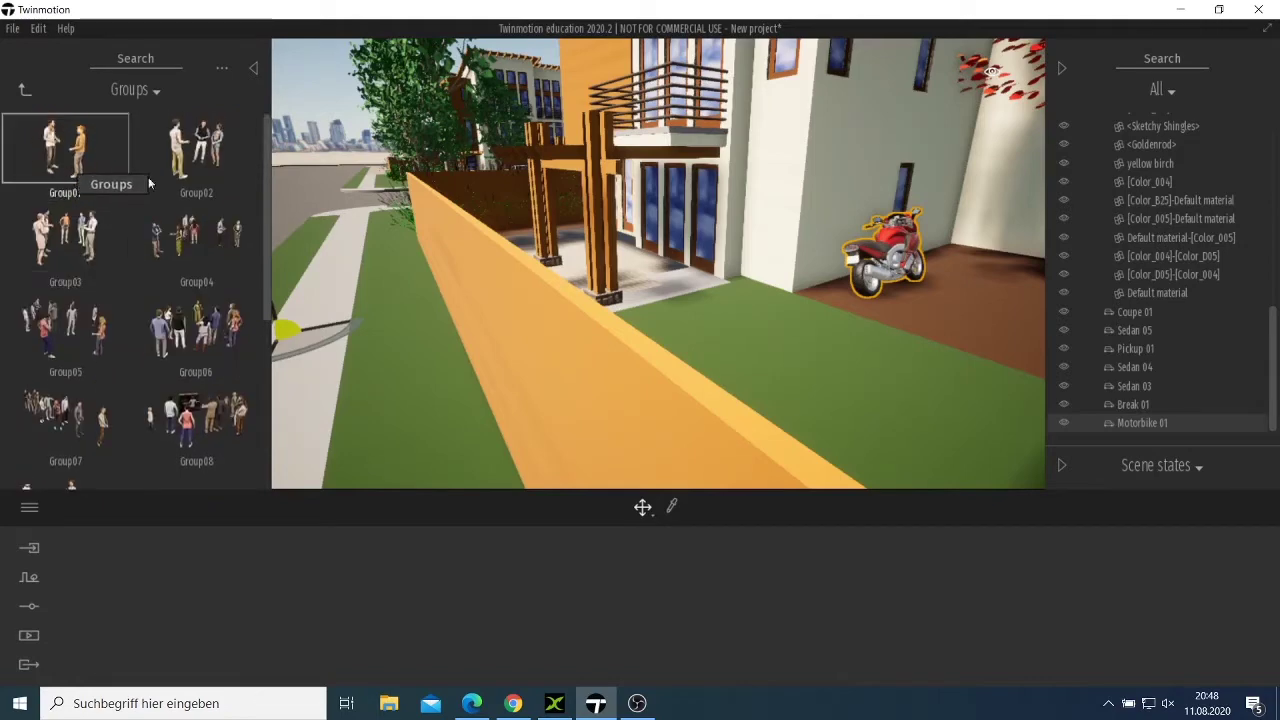
Step: Place Group01 from the character Groups beside the pergola post on the corner house's patio
mouse_move(78, 160)
left_mouse_down()
mouse_move(659, 260)
mouse_move(715, 316)
mouse_move(647, 283)
mouse_move(628, 300)
mouse_move(590, 287)
left_mouse_up()
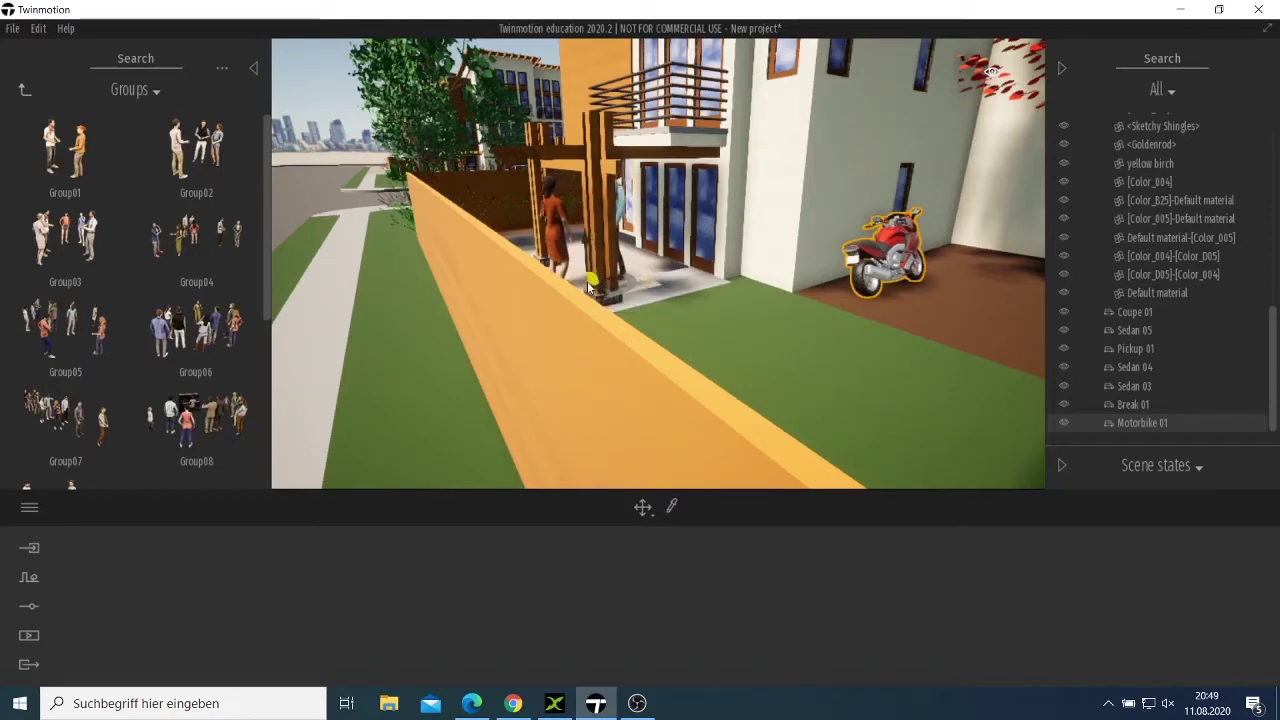
left_click_drag(590, 287, 590, 287)
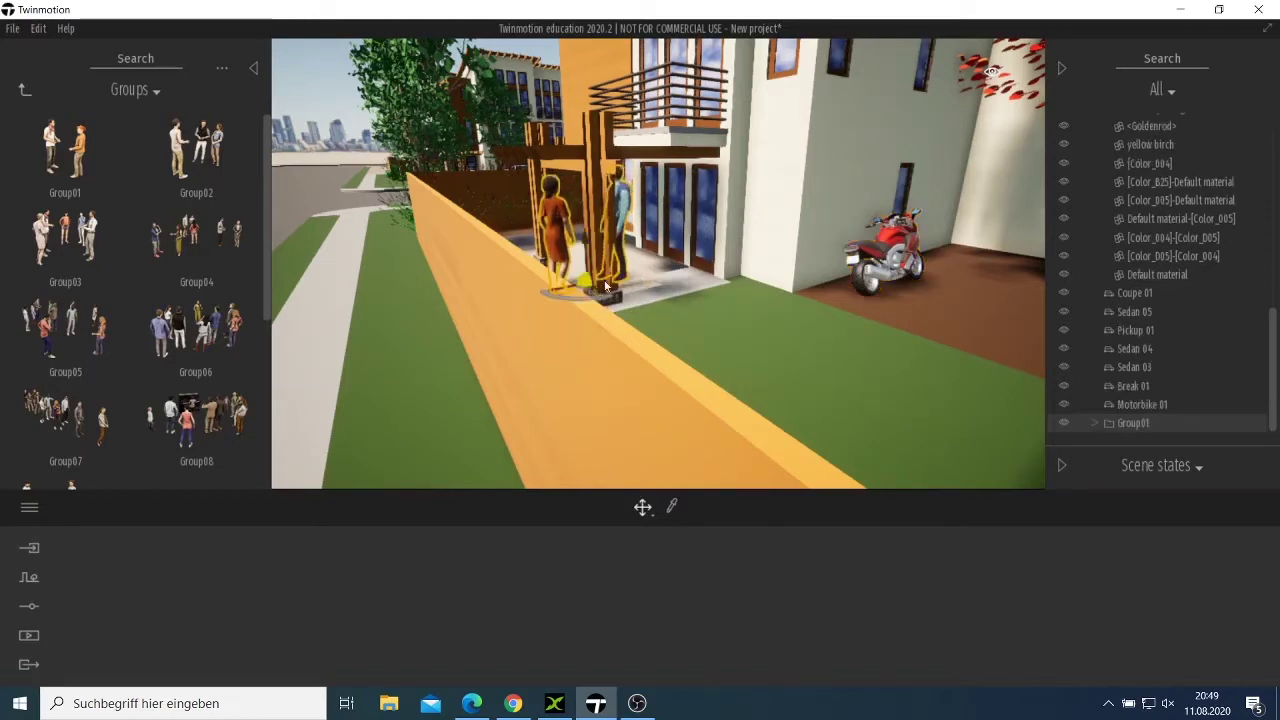
left_click(654, 296)
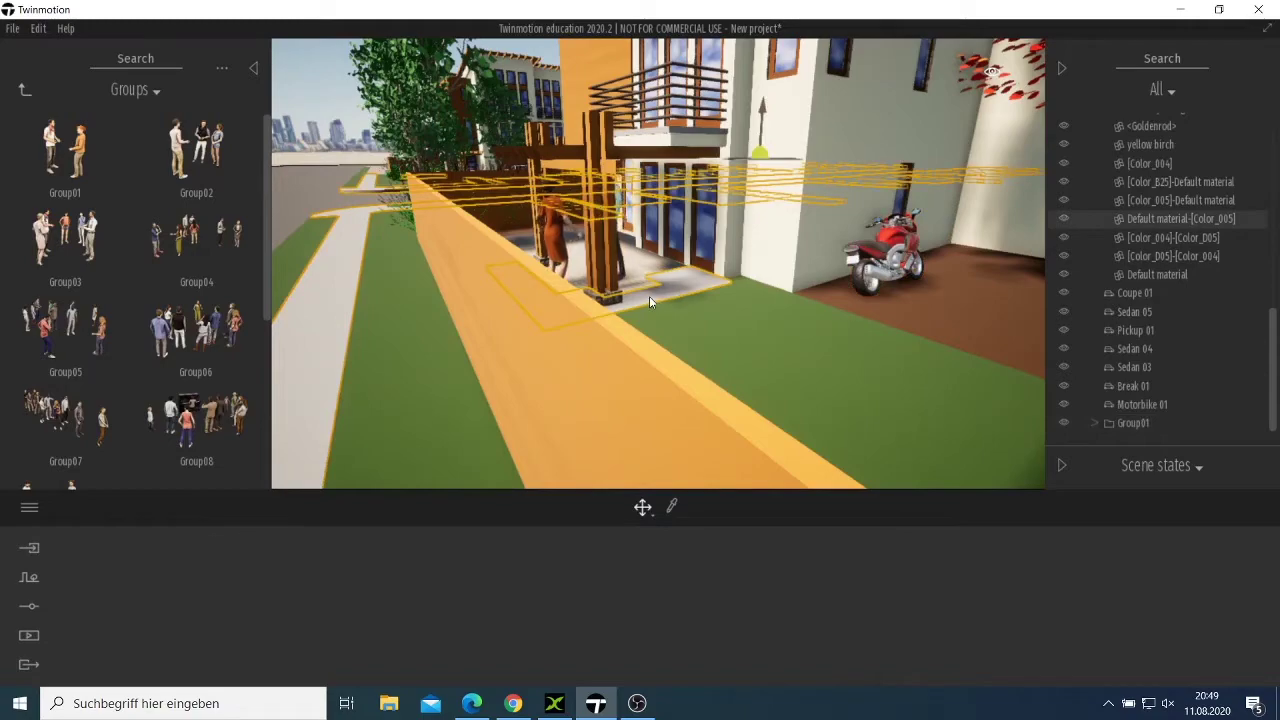
left_click(687, 337)
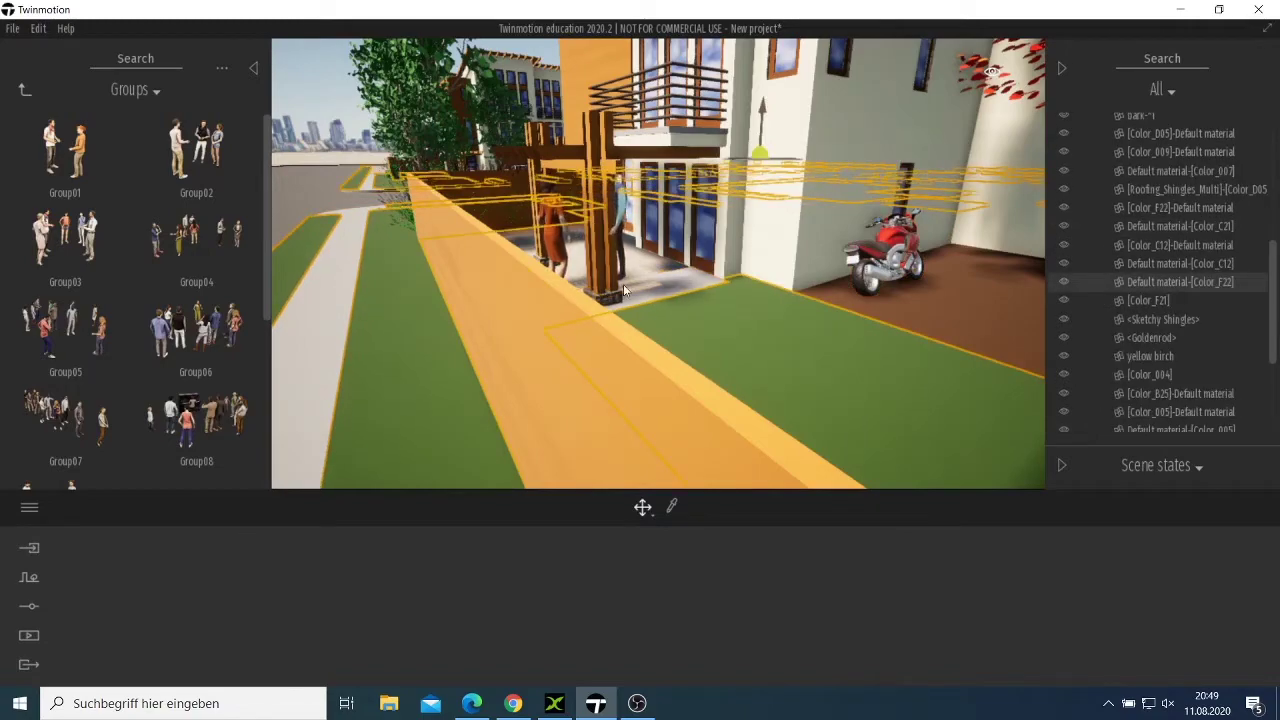
Step: Move Group01 away from the pergola post onto the herringbone paving near the glass doors and deselect it
scroll(623, 288, "down", 5)
scroll(618, 282, "up", 8)
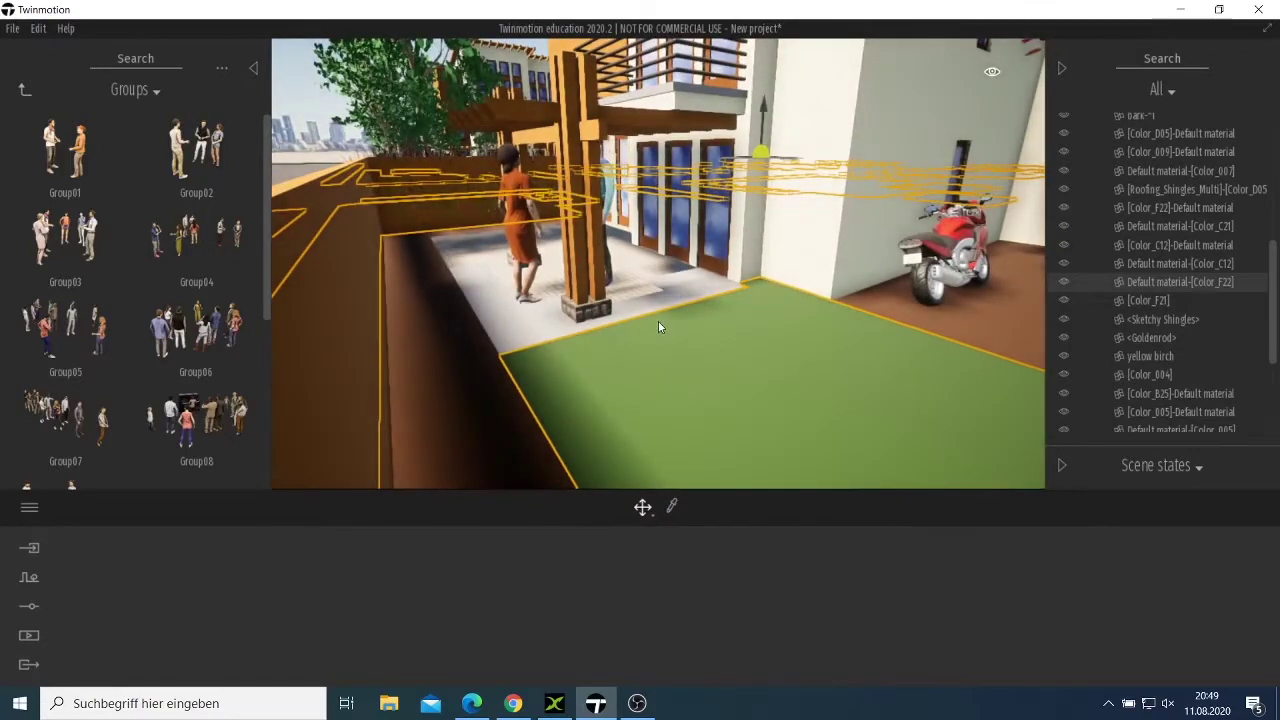
right_click_drag(658, 322, 472, 322)
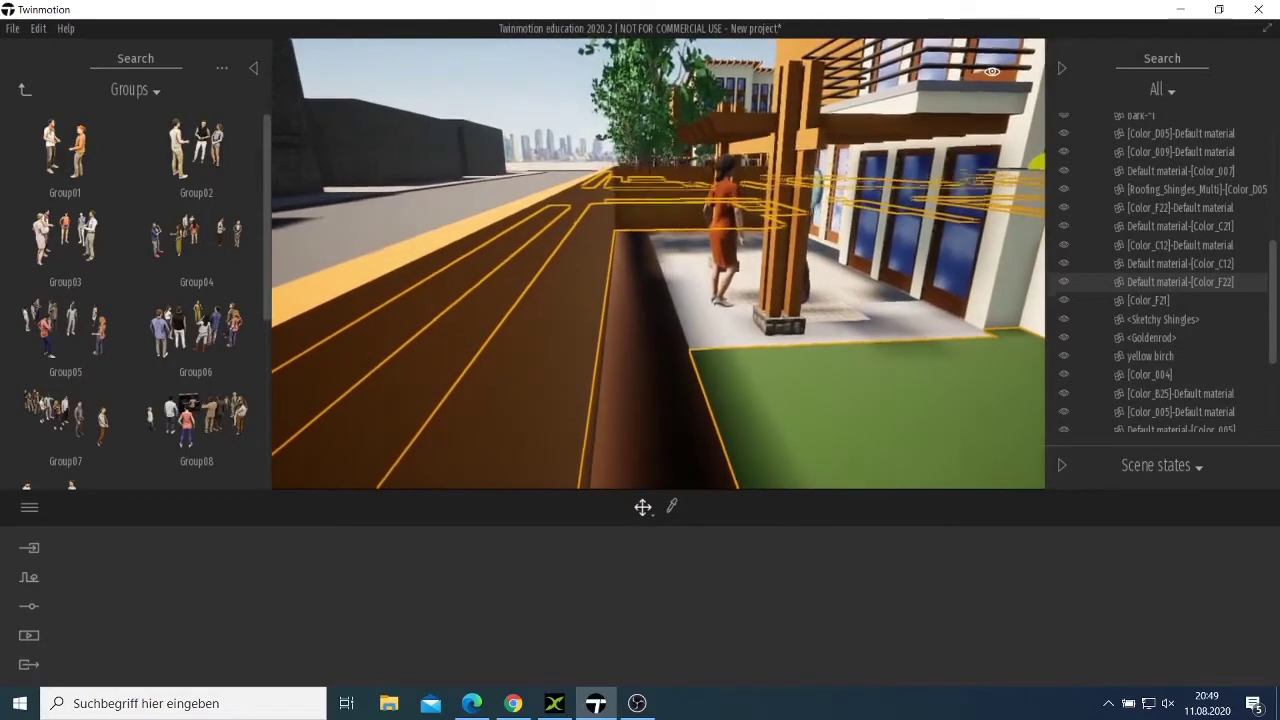
key("d")
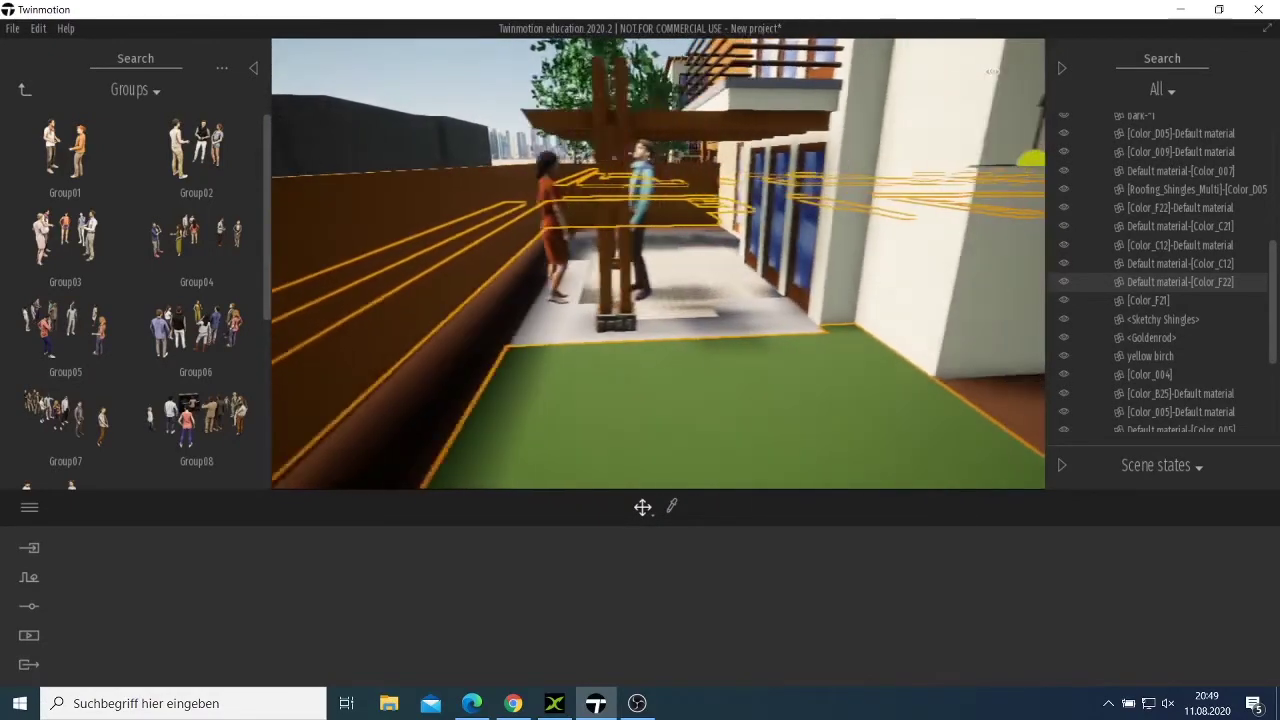
left_click(545, 263)
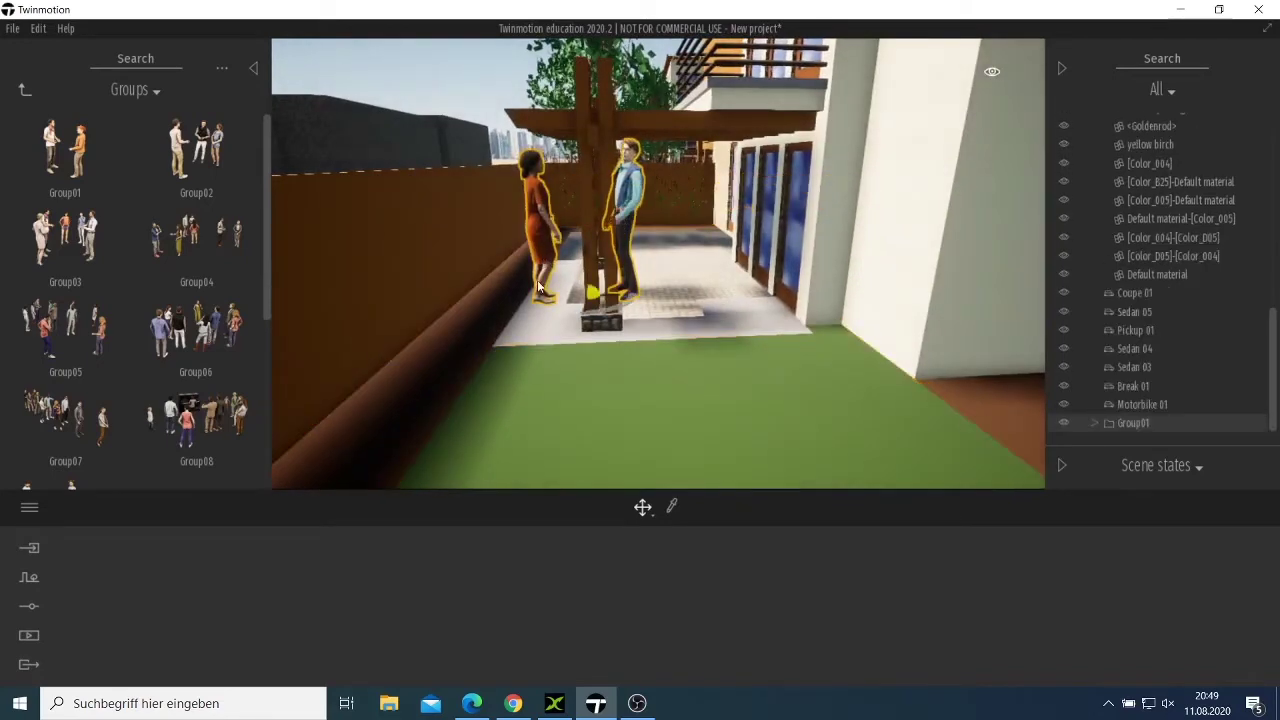
left_click_drag(597, 297, 673, 285)
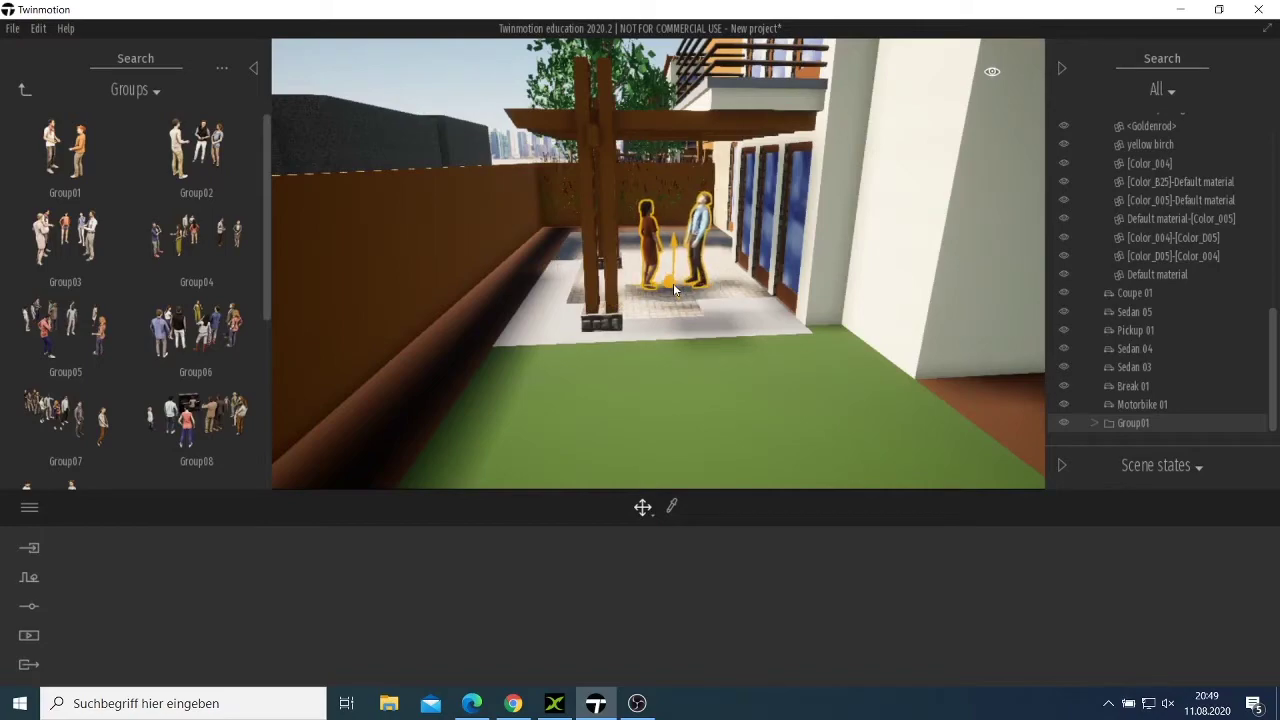
scroll(673, 290, "up", 3)
scroll(673, 292, "up", 4)
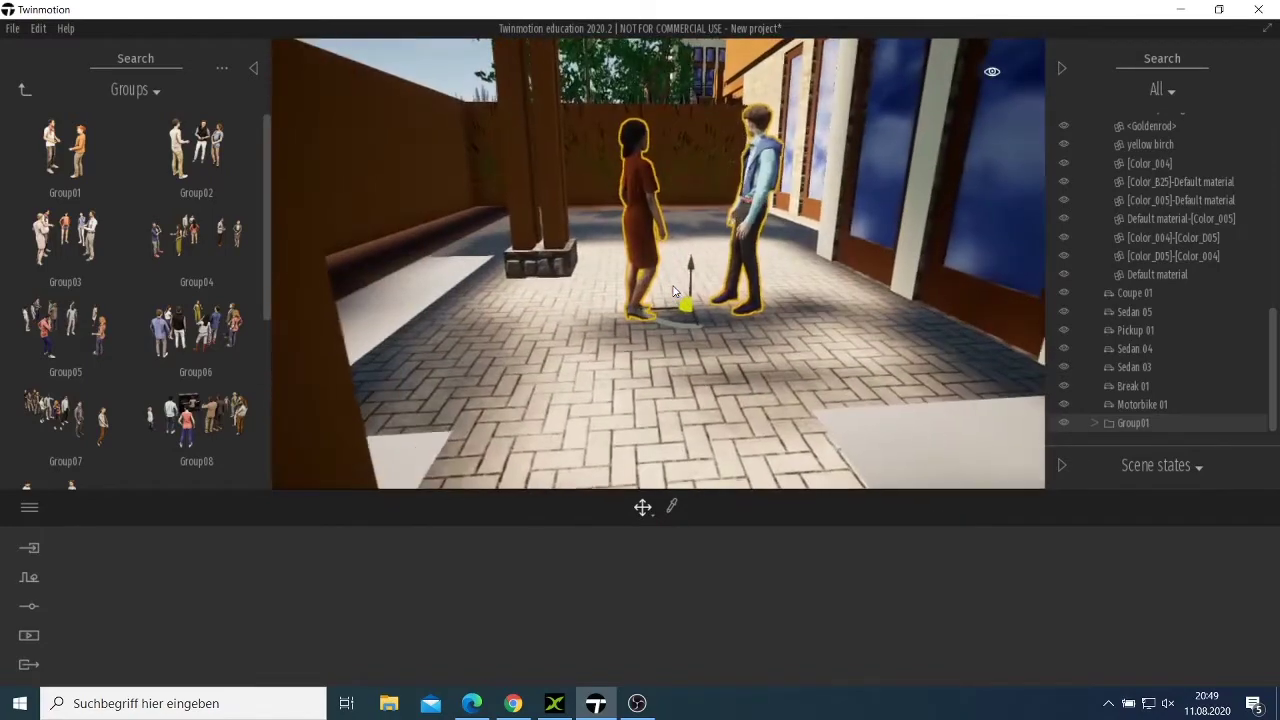
scroll(673, 292, "down", 3)
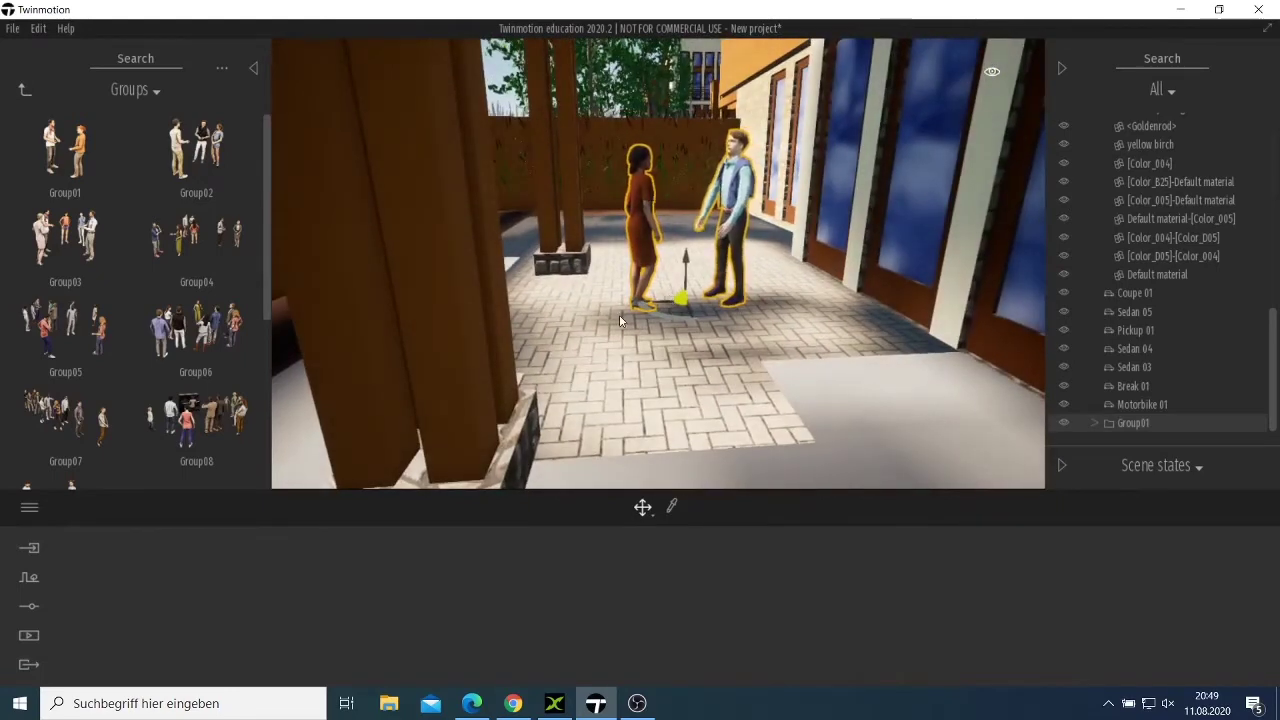
left_click(586, 330)
key("Escape")
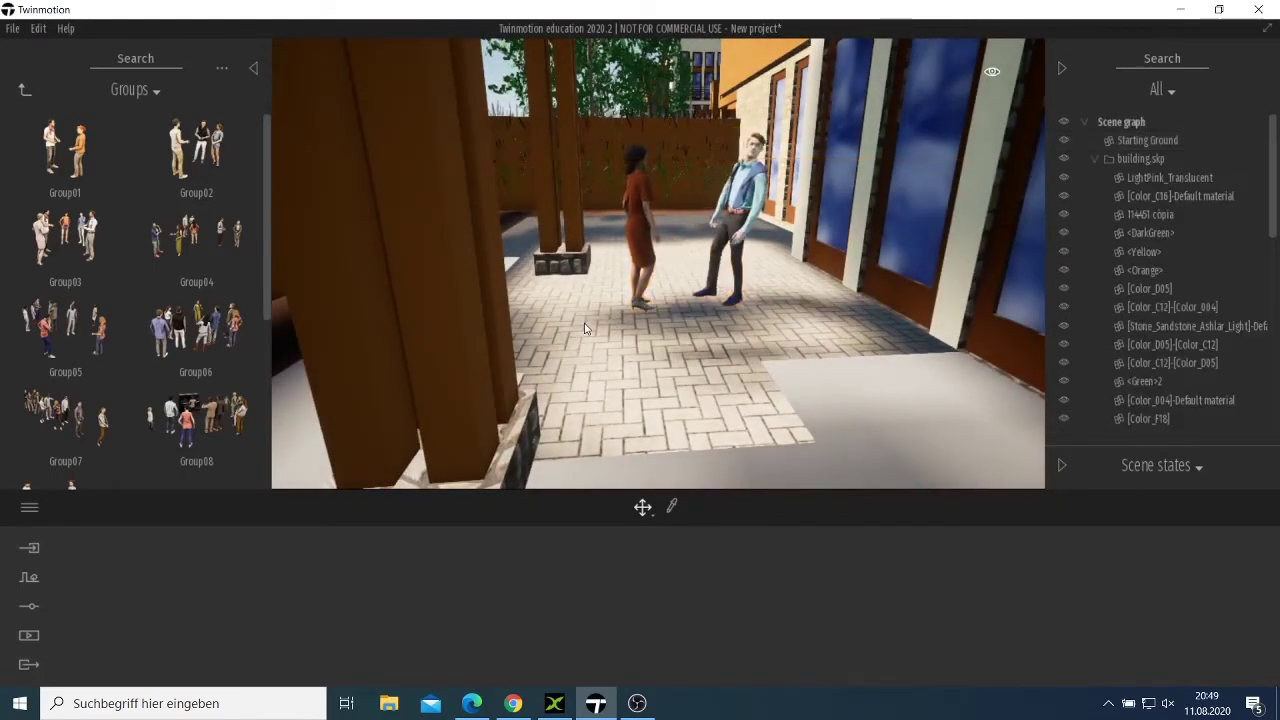
Step: Examine the couple on the patio and view the street and sidewalk outside the orange garden wall
right_click_drag(586, 330, 726, 284)
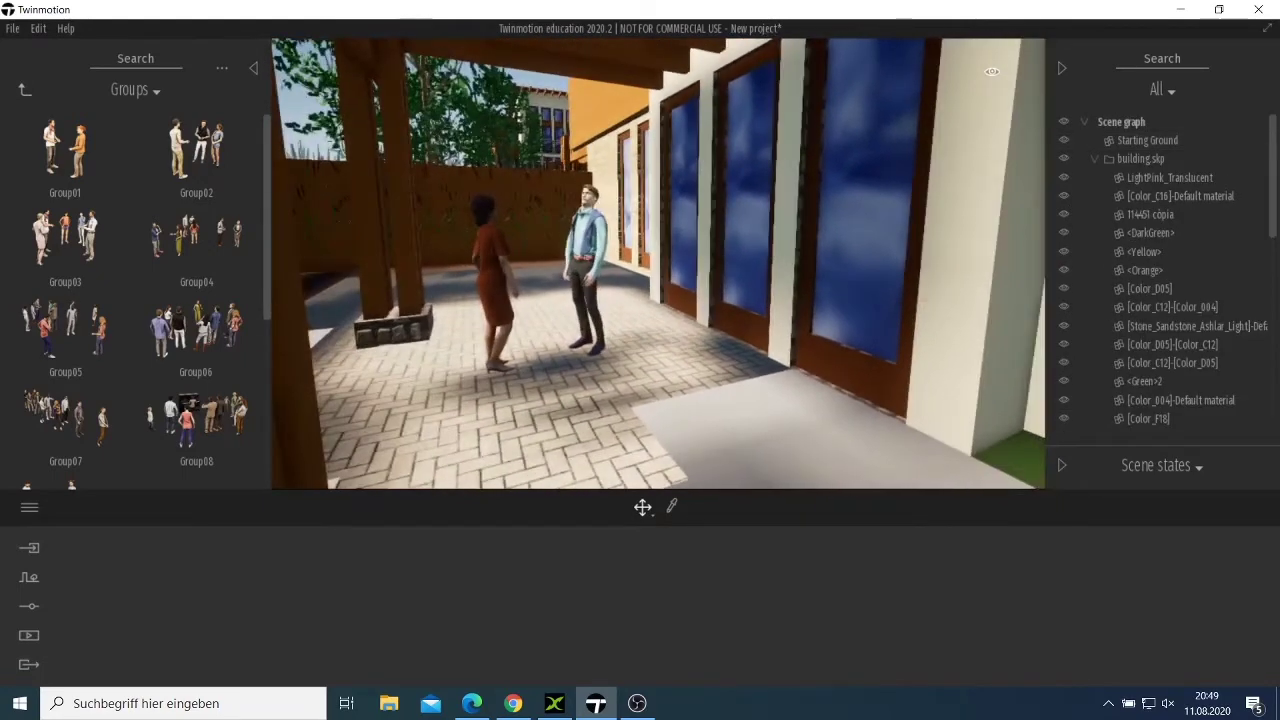
key("a")
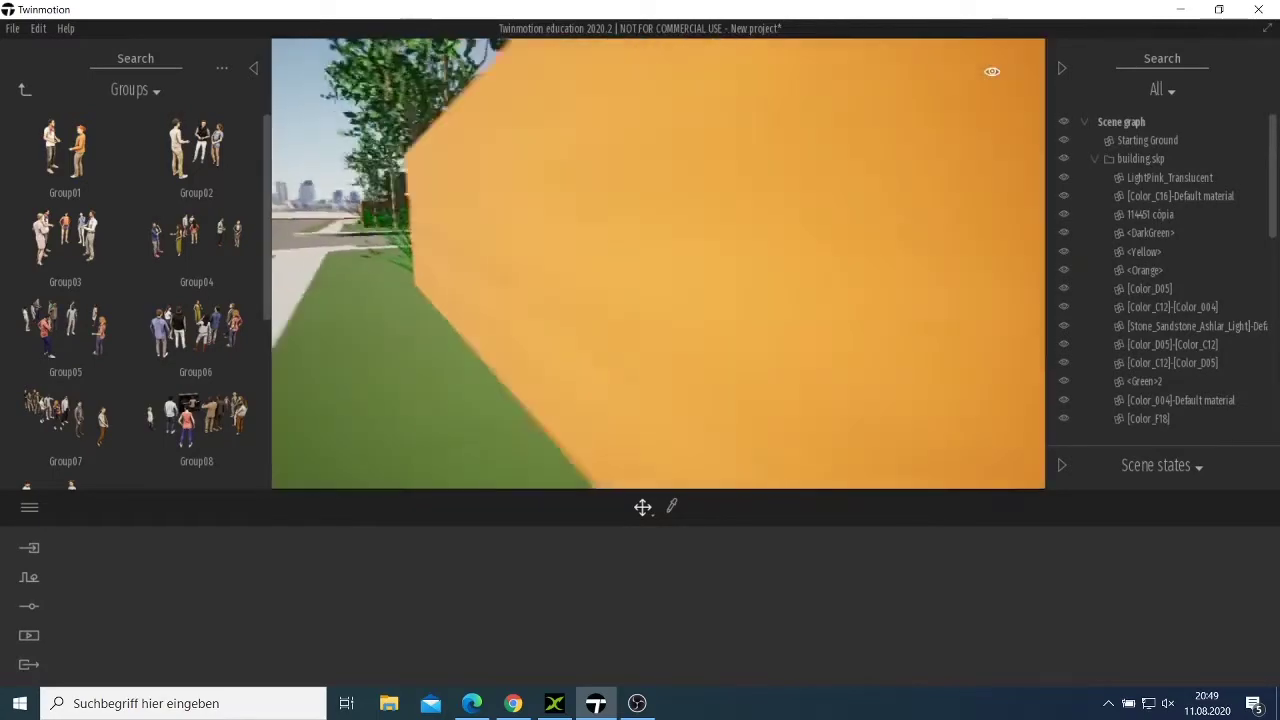
mouse_move(610, 330)
left_mouse_down()
mouse_move(591, 323)
mouse_move(617, 316)
left_mouse_up()
key("s")
key("s")
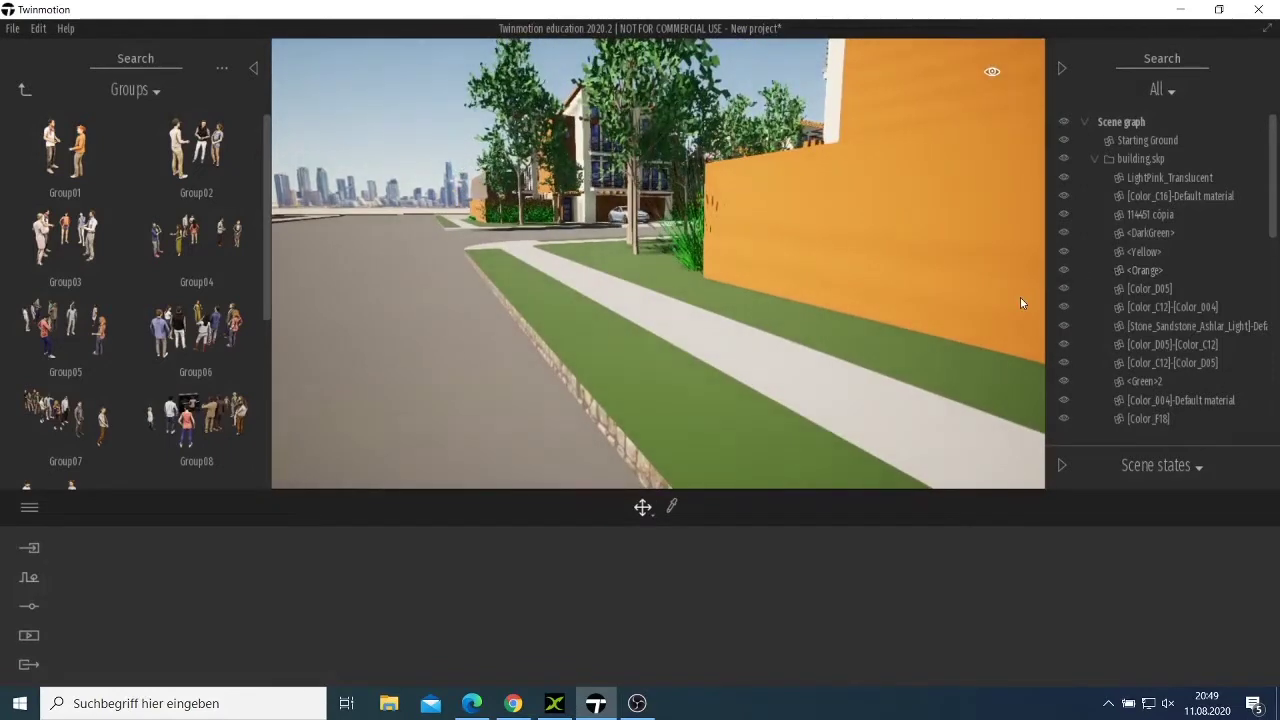
Step: Examine the corner house from the sidewalk, the driveway and the garden wall, and look into its ground-floor interior
key("q")
key("e")
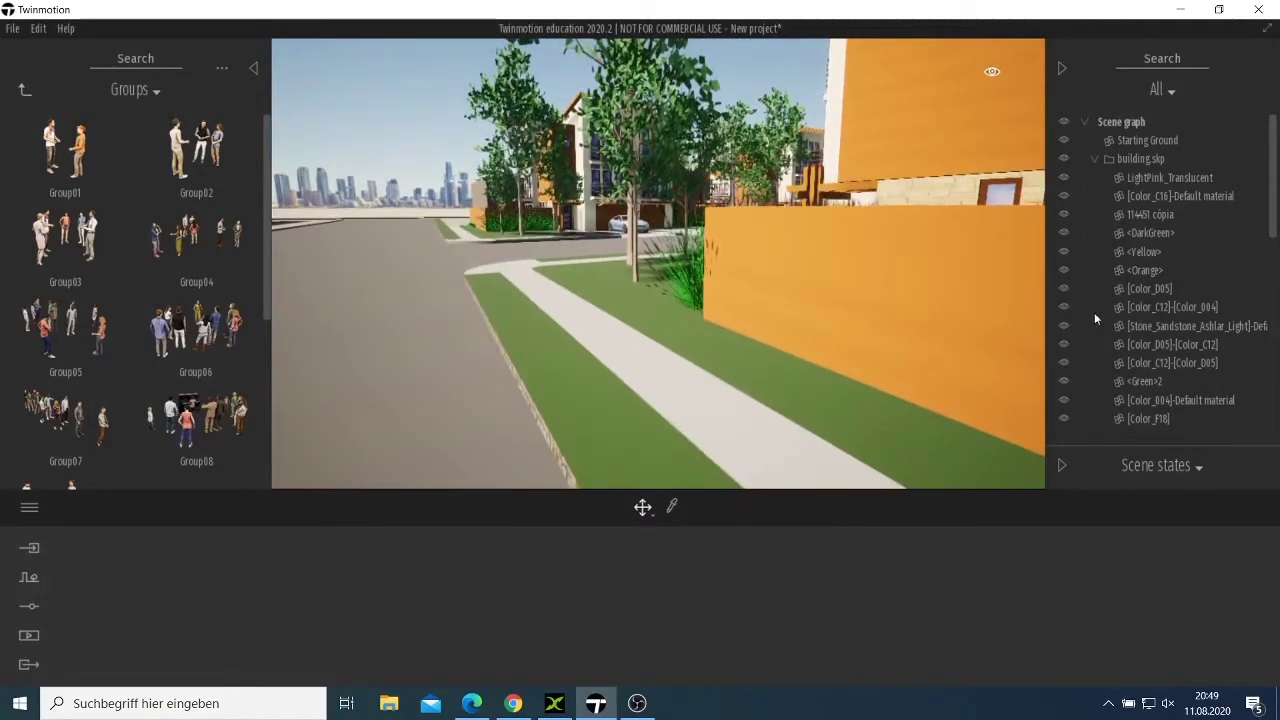
left_click(793, 221)
mouse_move(793, 219)
right_mouse_down()
mouse_move(862, 222)
mouse_move(868, 175)
mouse_move(784, 239)
right_mouse_up()
scroll(785, 240, "up", 4)
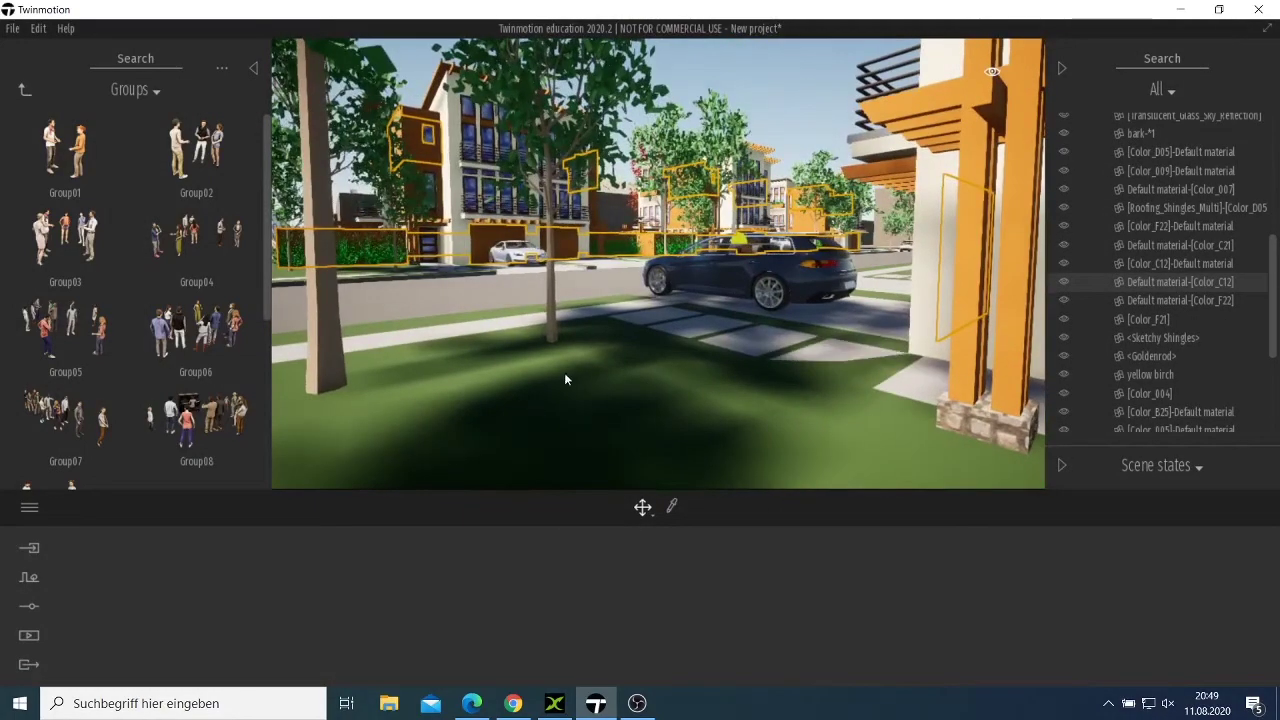
right_click_drag(564, 372, 975, 356)
scroll(574, 318, "up", 3)
scroll(579, 333, "down", 2)
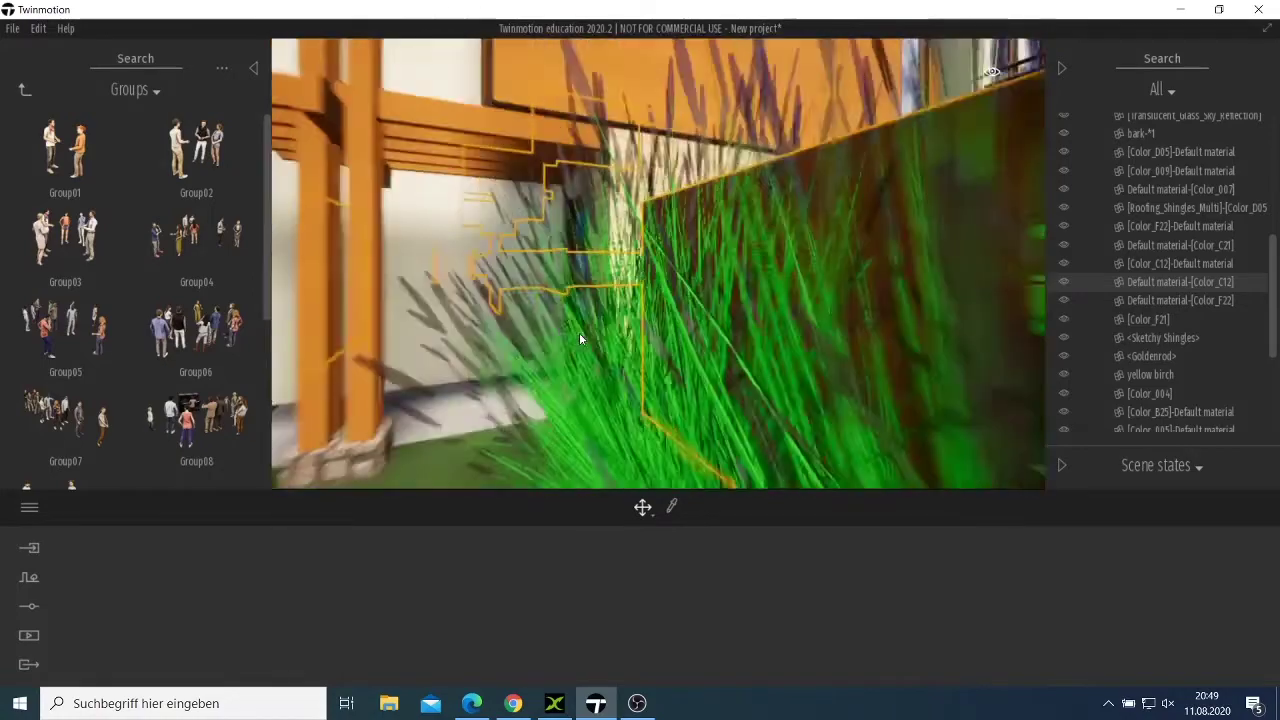
scroll(579, 333, "up", 2)
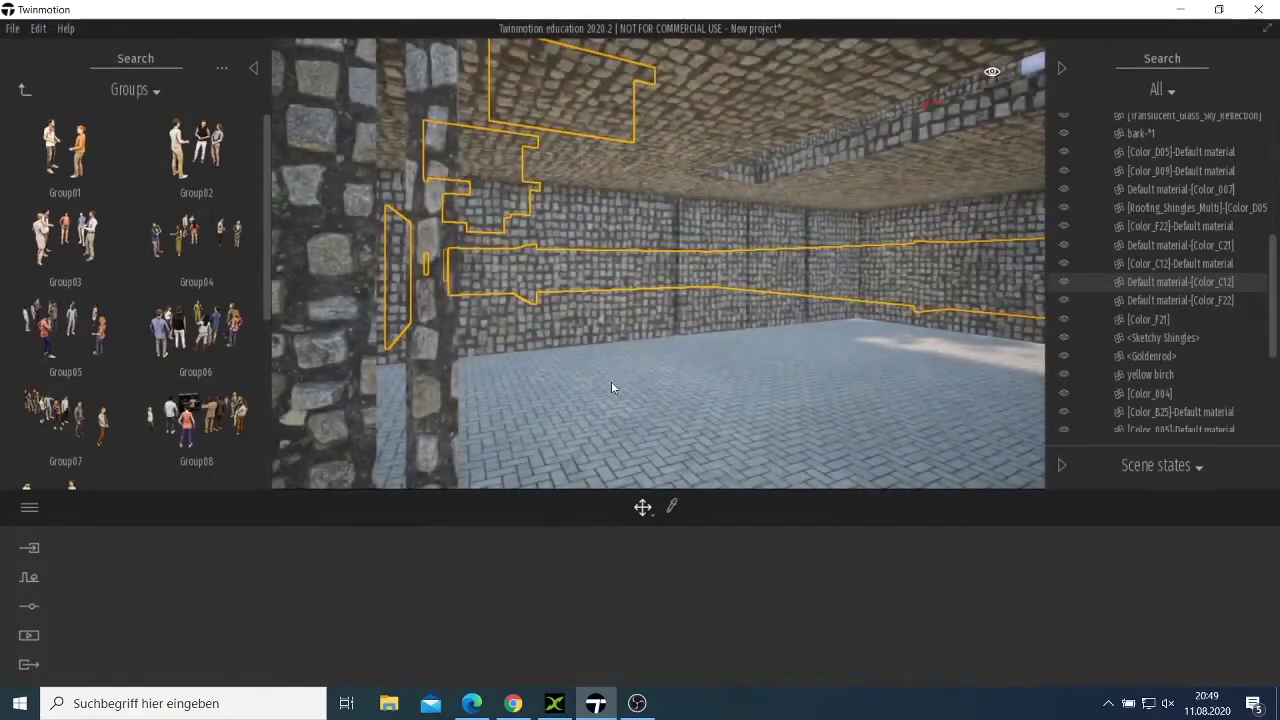
scroll(592, 390, "down", 2)
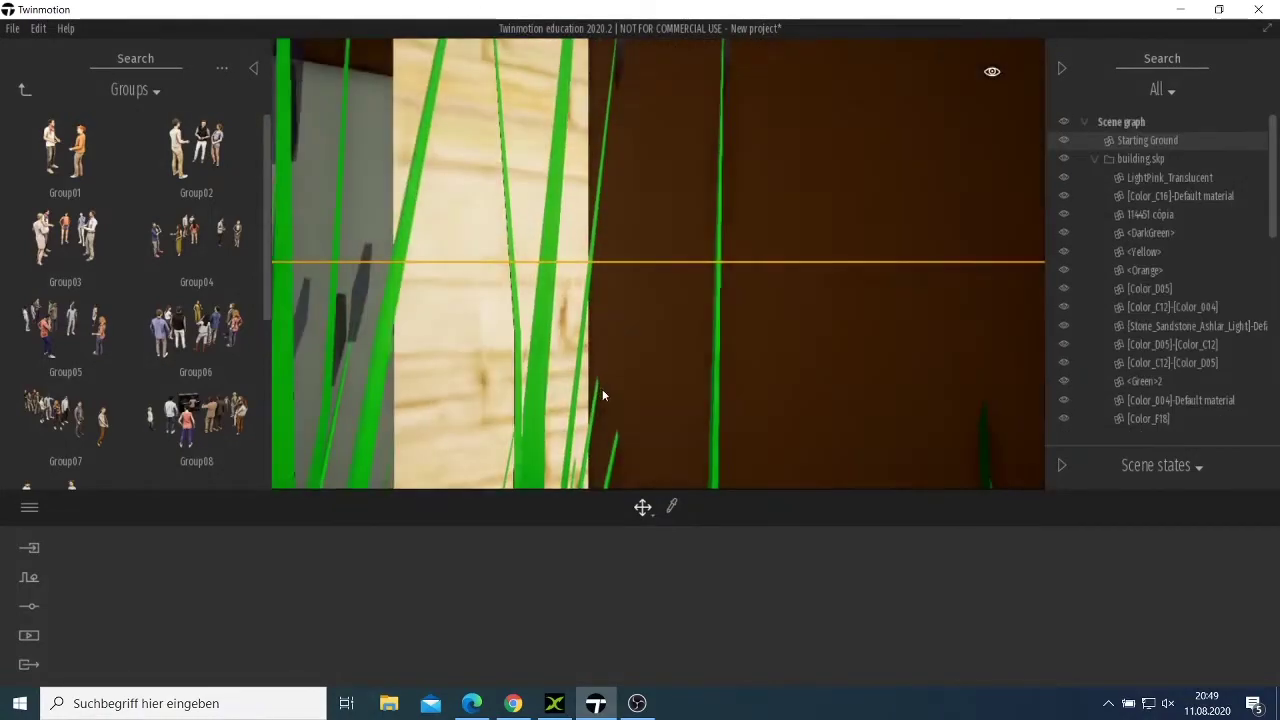
Step: View the stone facade with the three narrow windows beside the patio and enter the ground-floor room behind it
mouse_move(640, 280)
right_mouse_down()
mouse_move(562, 319)
mouse_move(649, 280)
right_mouse_up()
key("s")
scroll(649, 280, "down", 4)
scroll(653, 278, "up", 3)
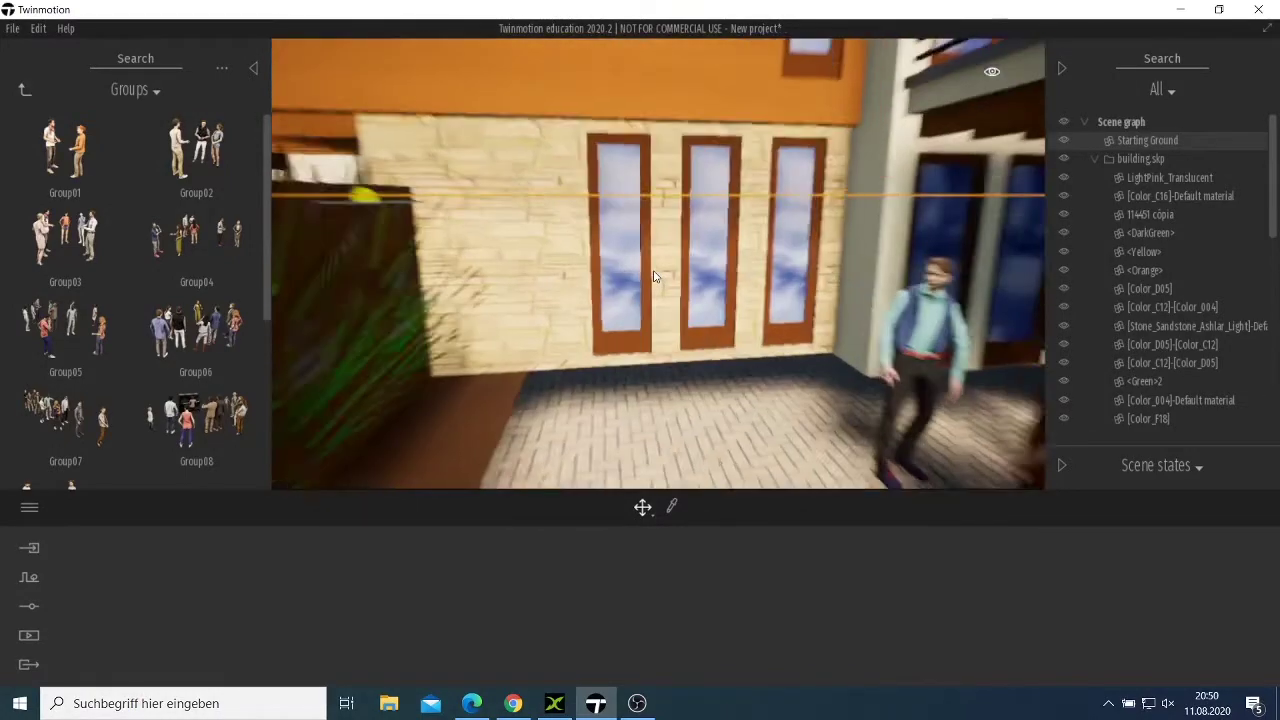
scroll(660, 278, "down", 3)
scroll(736, 279, "up", 3)
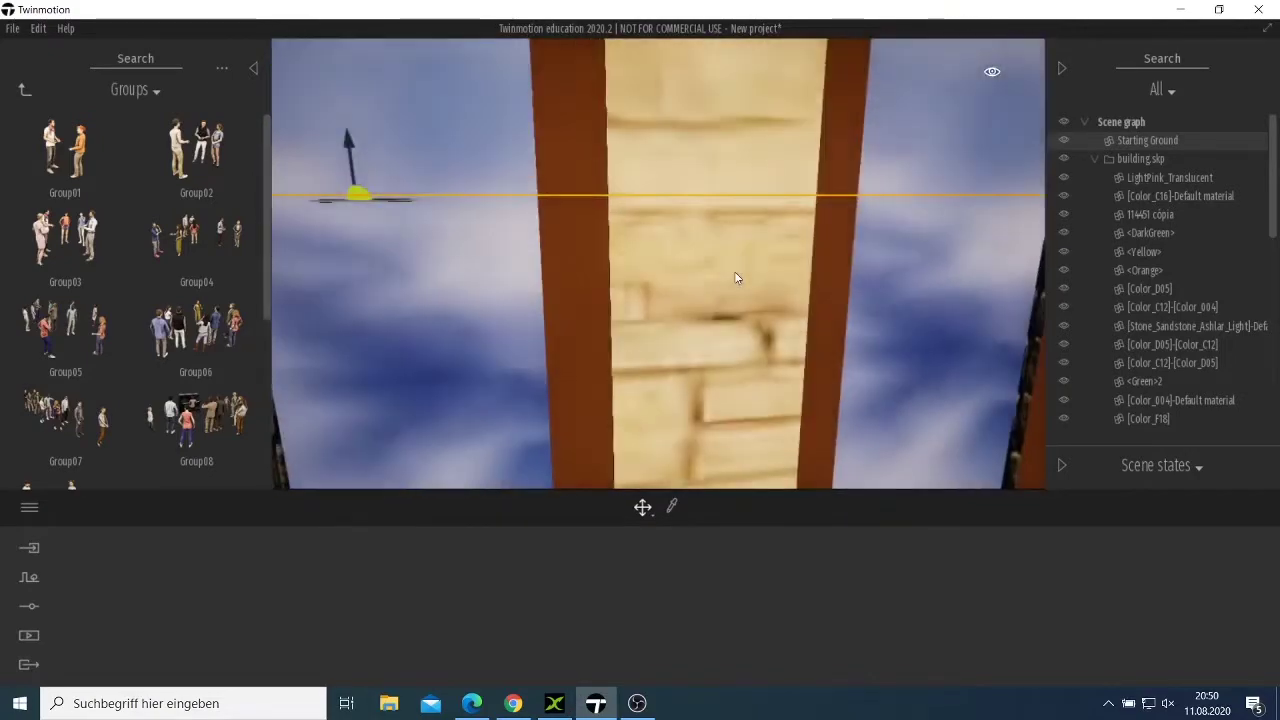
scroll(735, 278, "up", 2)
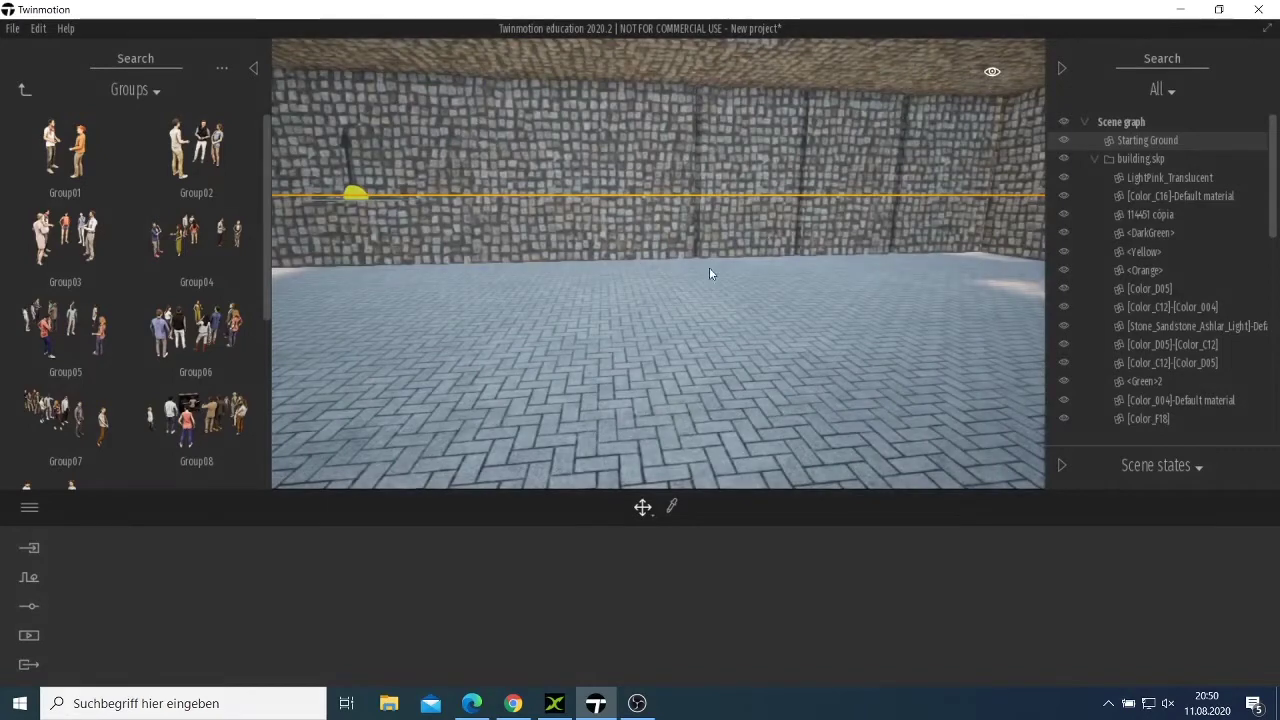
Step: Browse the Living room electronic appliances among the Home objects and return to the main library
left_click(24, 91)
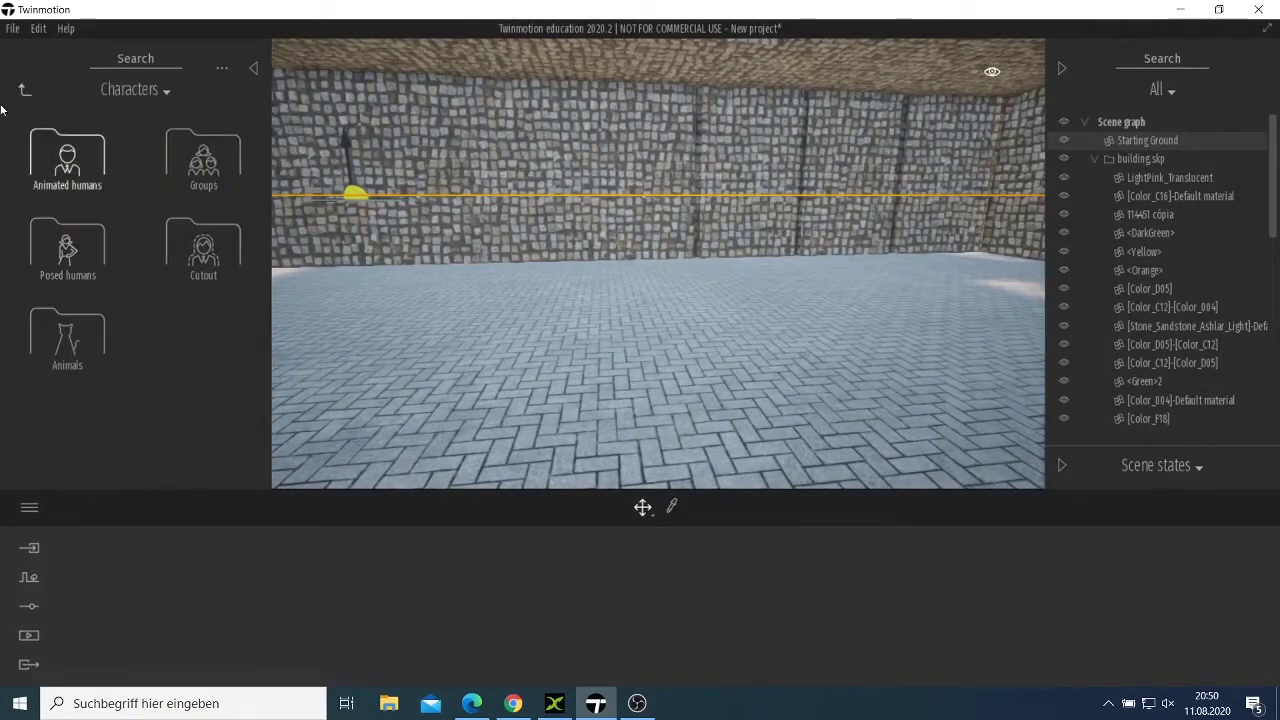
left_click(24, 93)
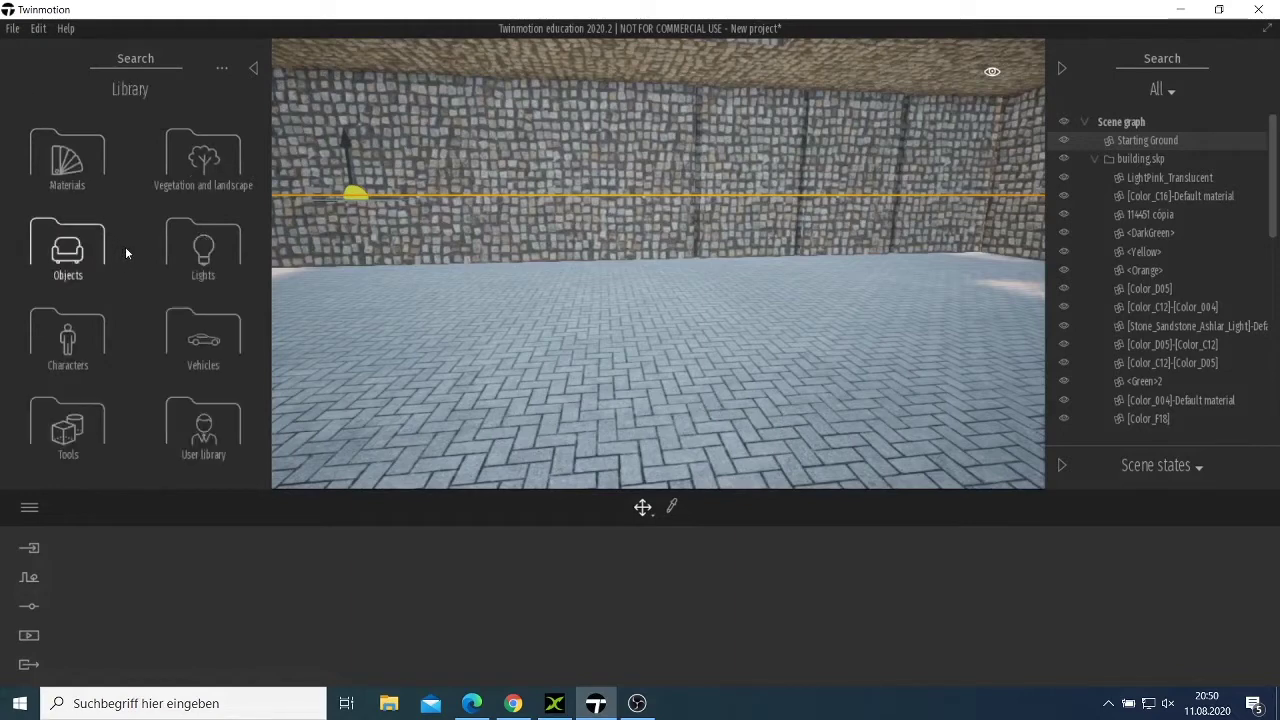
left_click(68, 250)
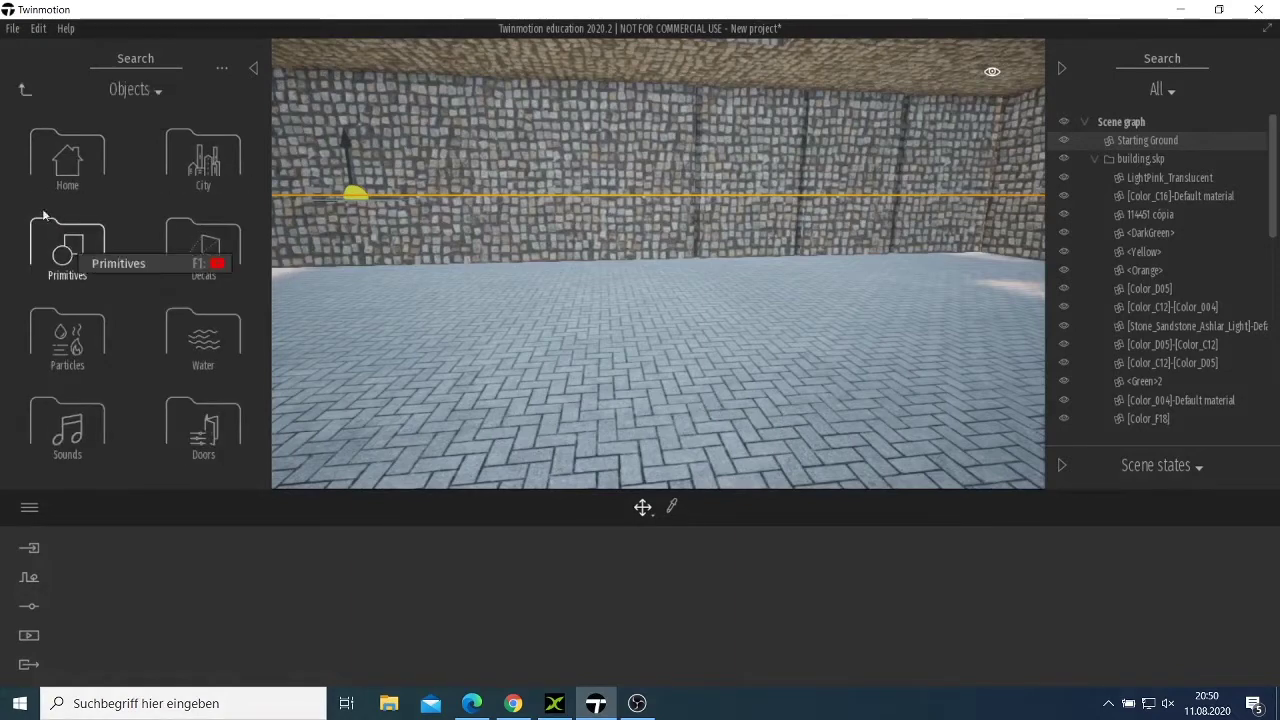
left_click(58, 170)
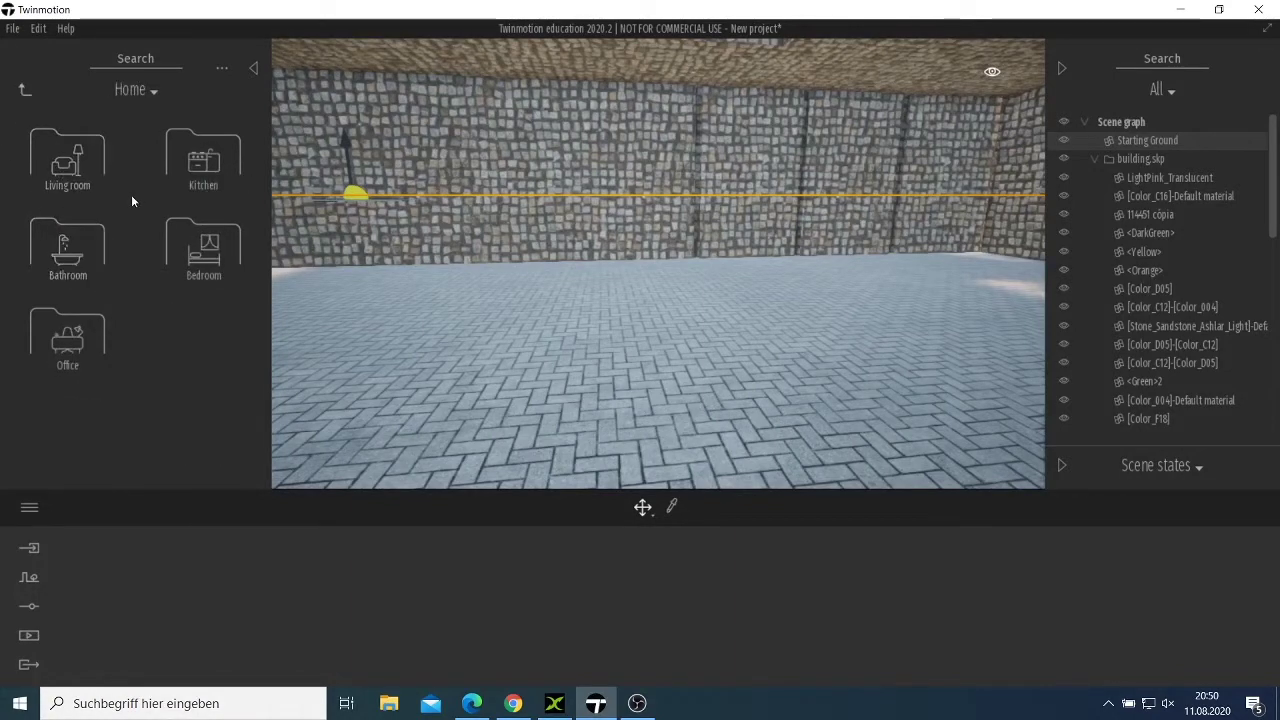
left_click(88, 180)
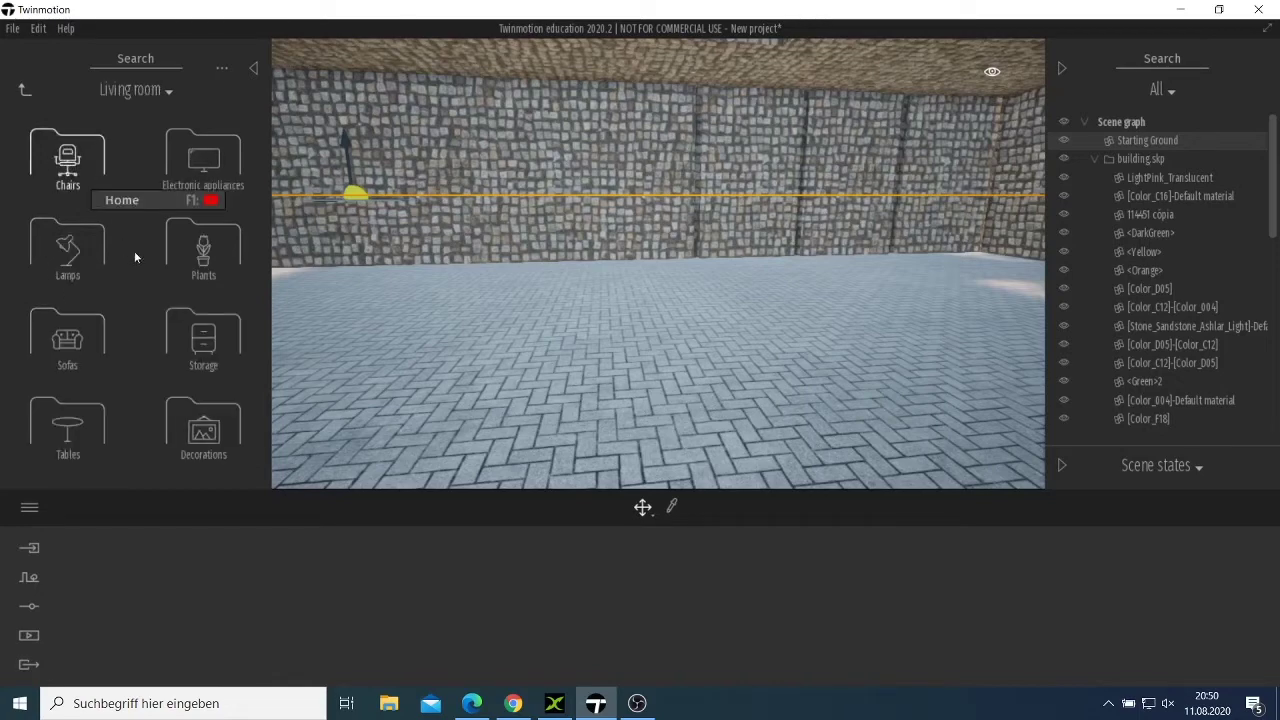
left_click(223, 176)
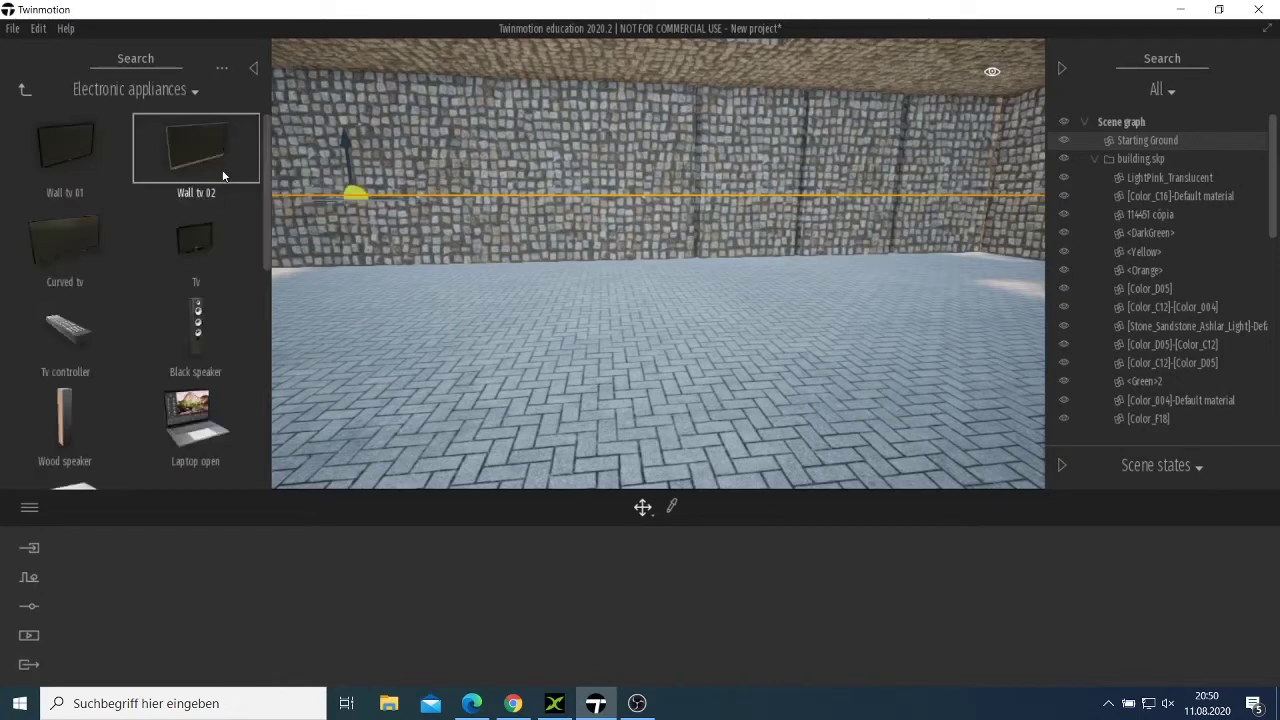
left_click(25, 92)
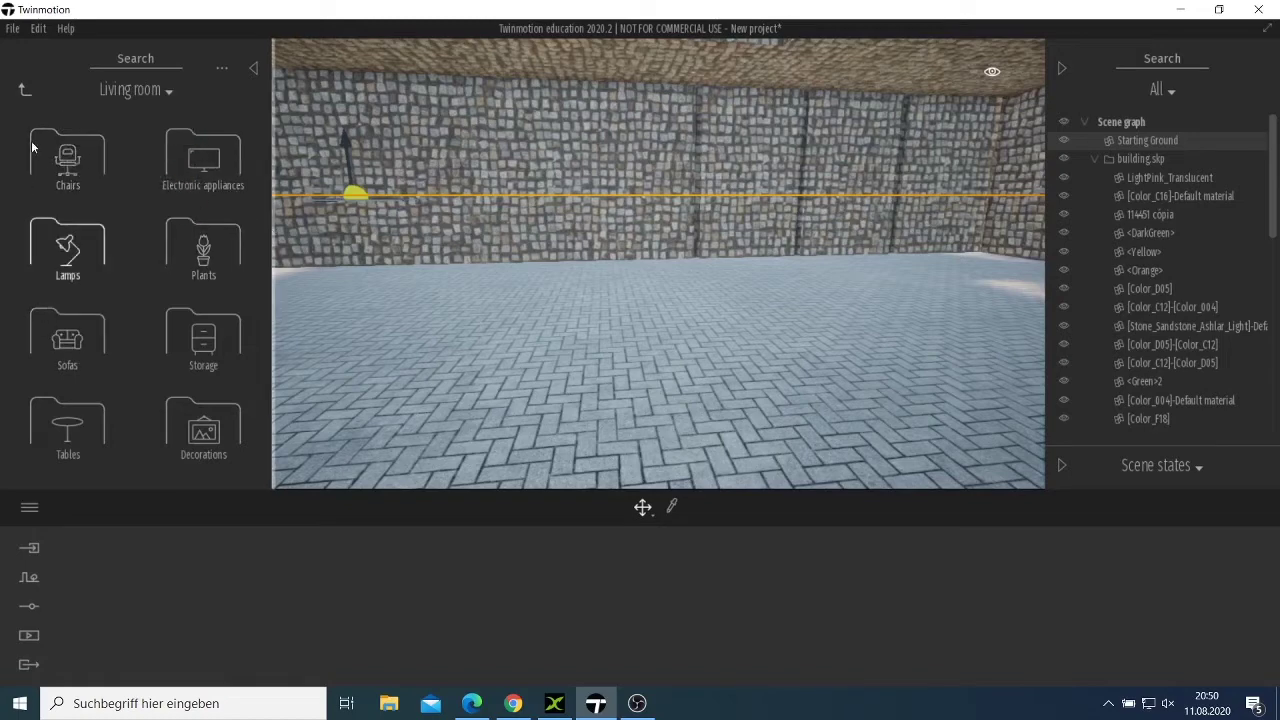
left_click(23, 91)
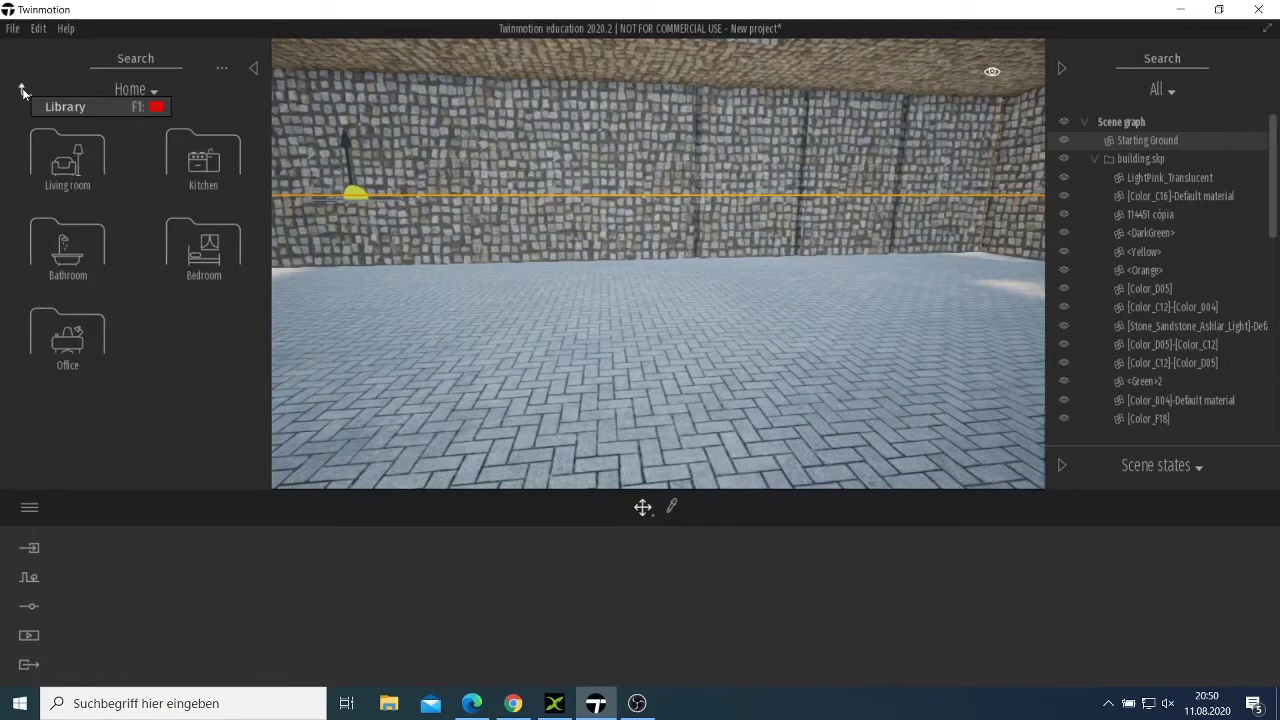
left_click(23, 91)
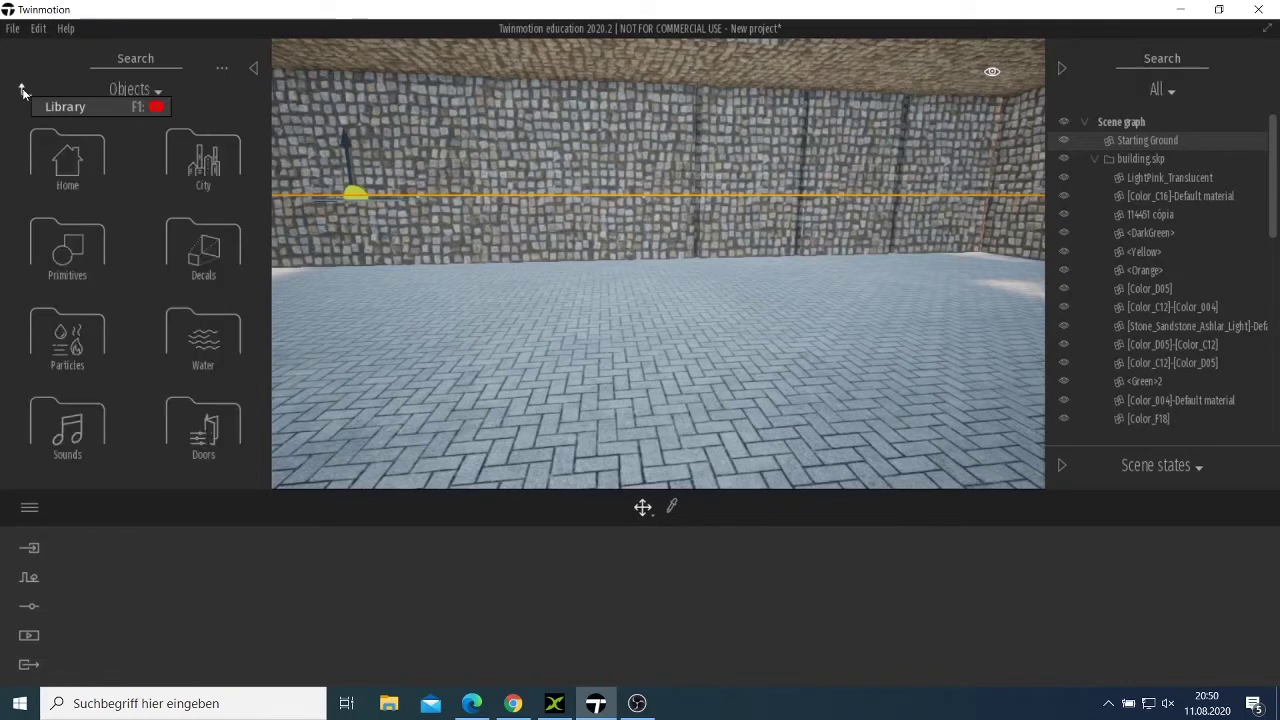
left_click(22, 90)
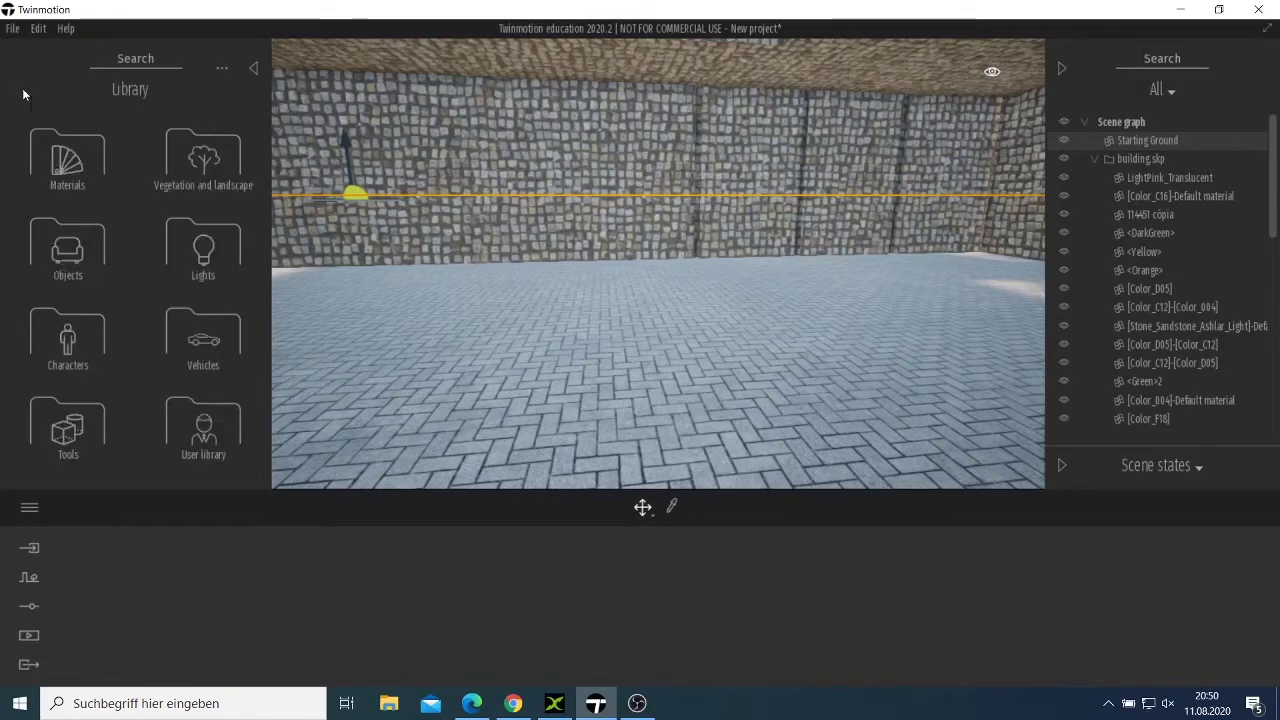
Step: Apply the Cement tiles 4 material from the Tiles materials to the herringbone floor of the ground-floor room
left_click(75, 172)
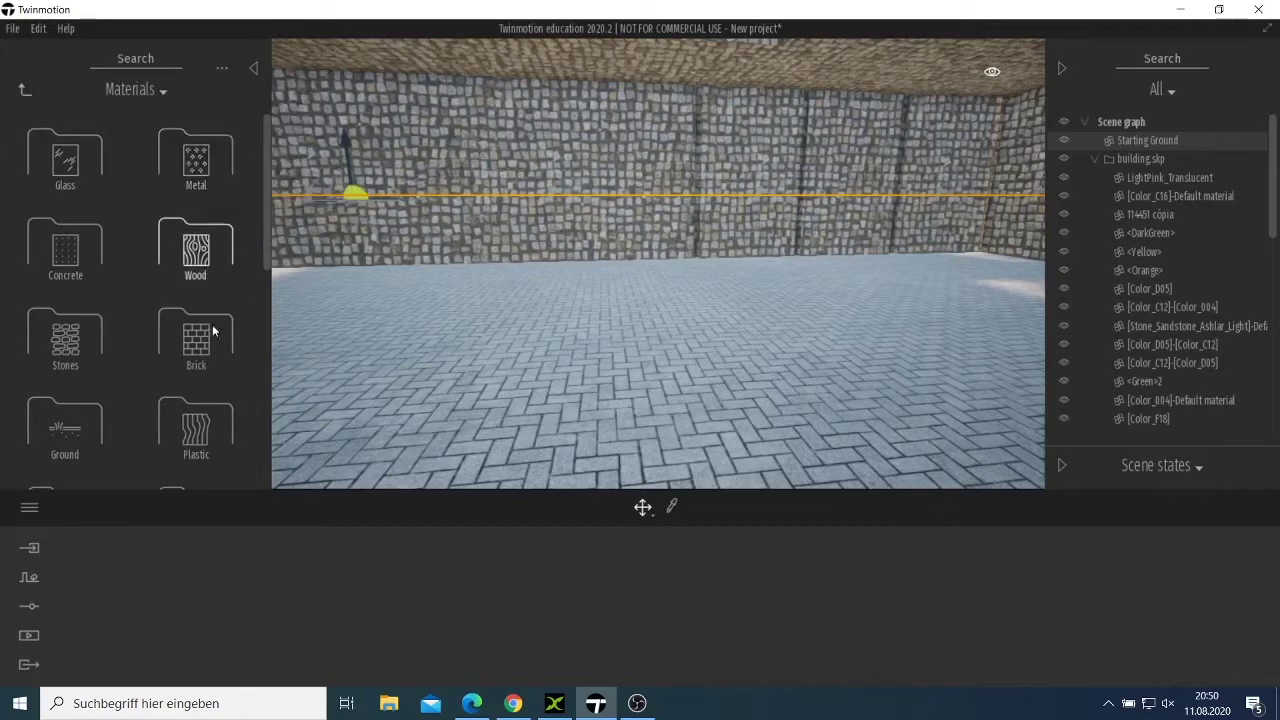
scroll(201, 362, "down", 3)
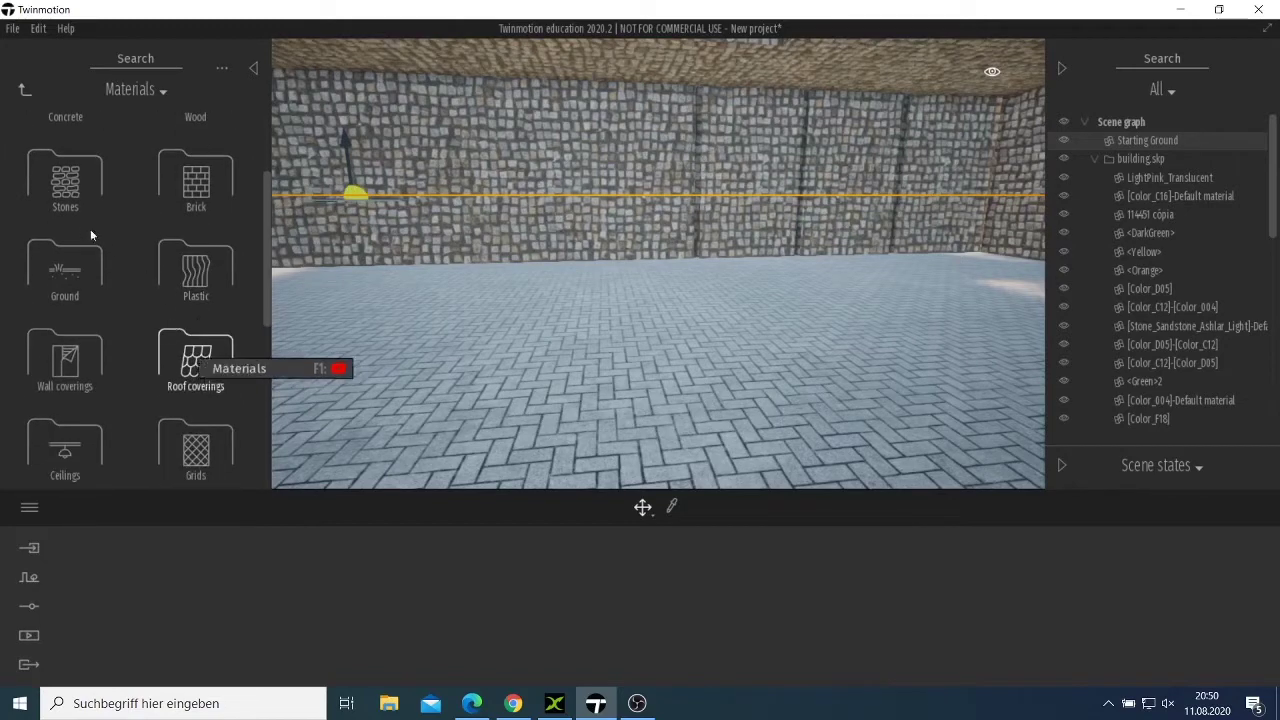
scroll(70, 290, "down", 1)
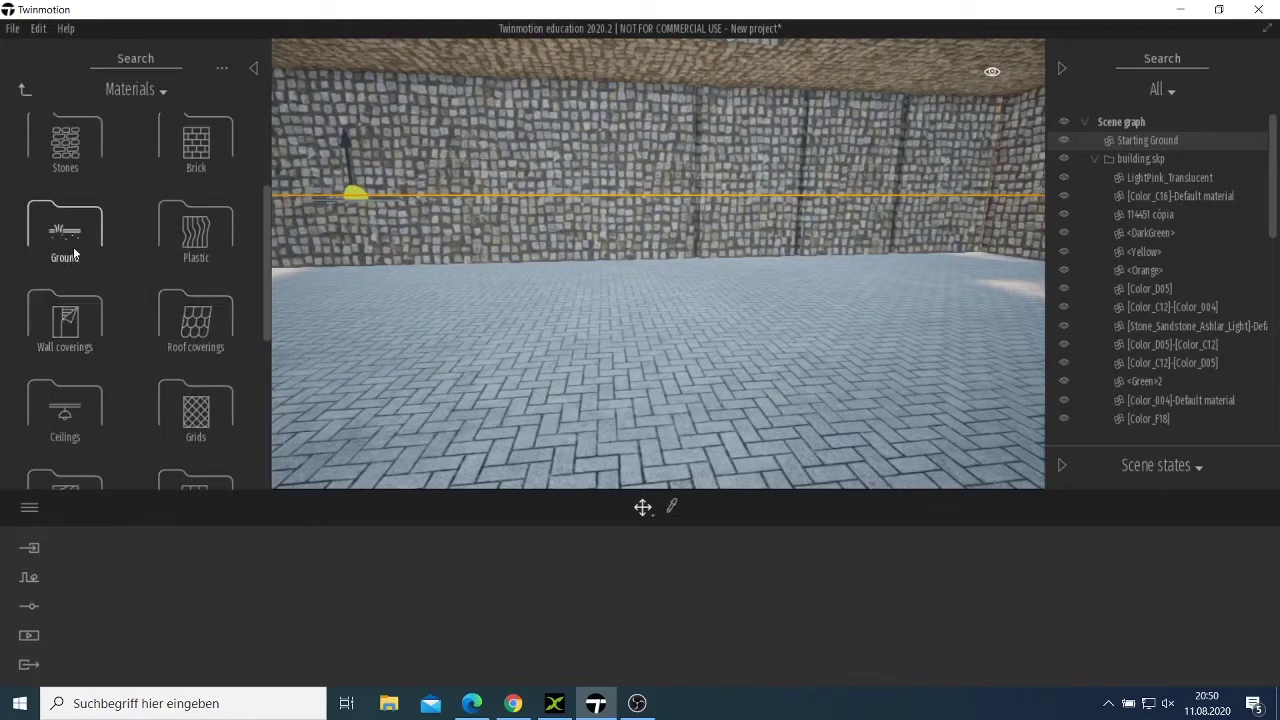
scroll(73, 246, "up", 2)
scroll(73, 246, "up", 1)
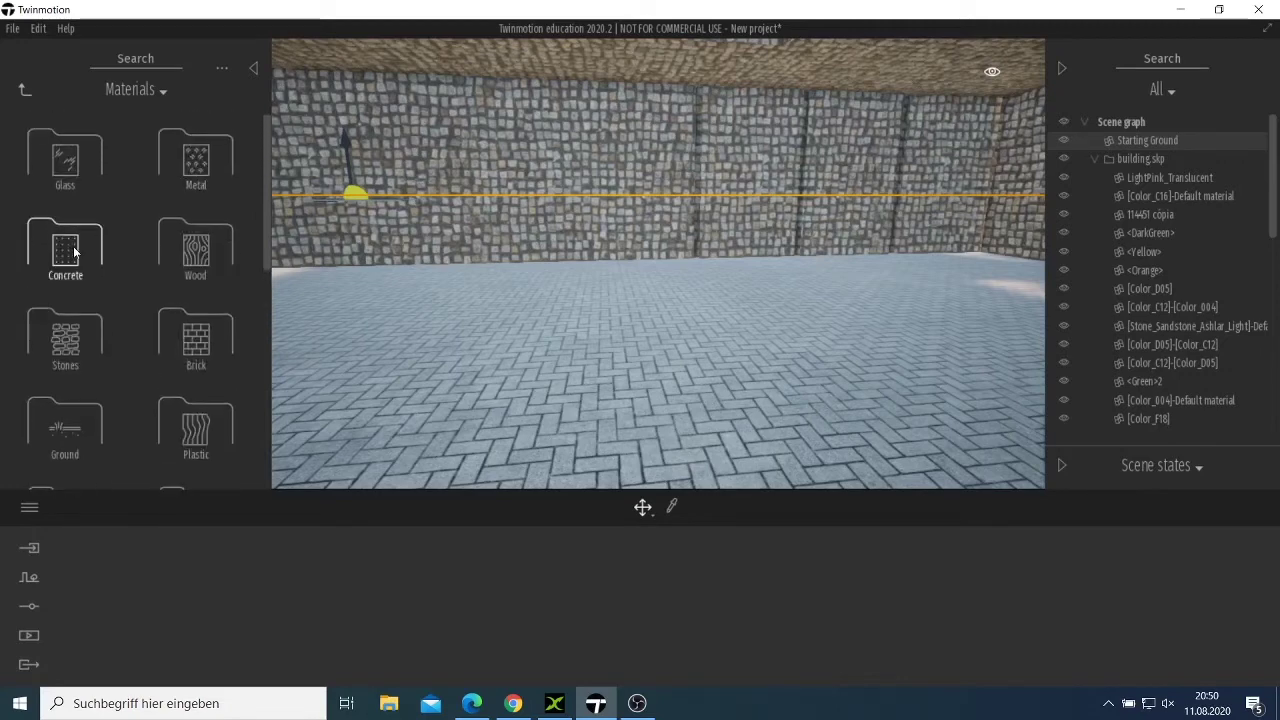
scroll(198, 390, "down", 2)
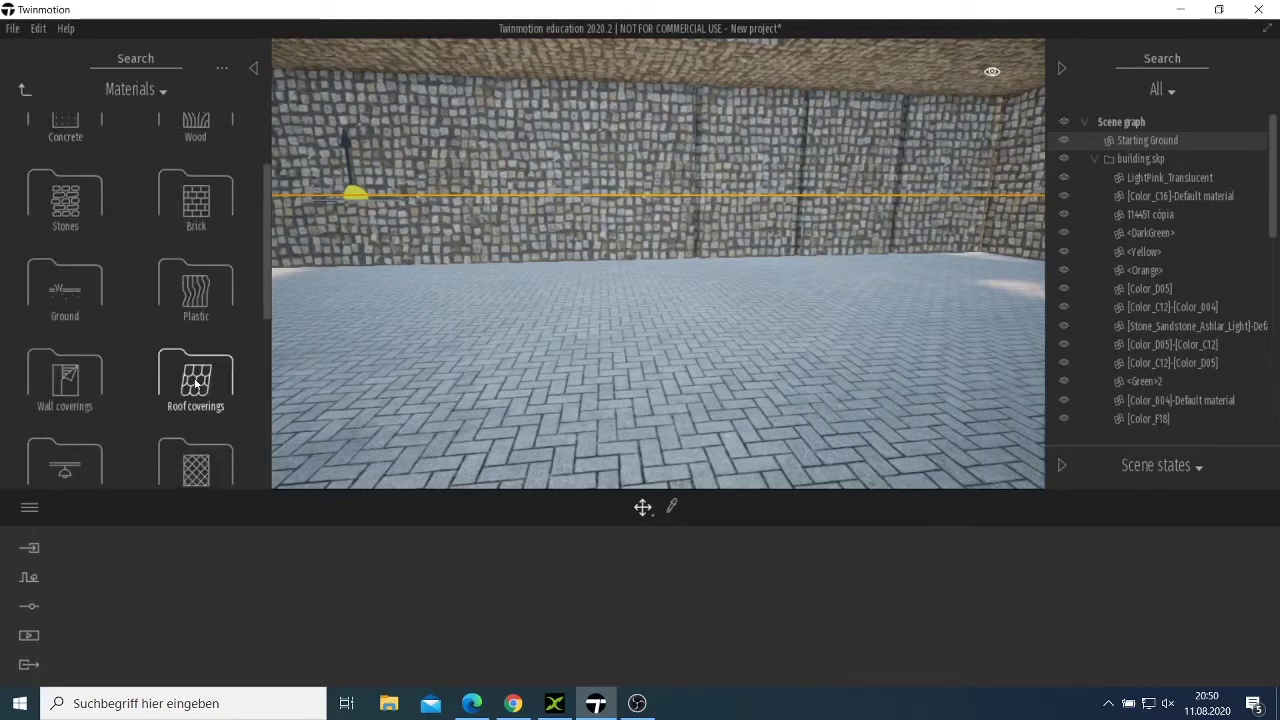
scroll(196, 385, "down", 1)
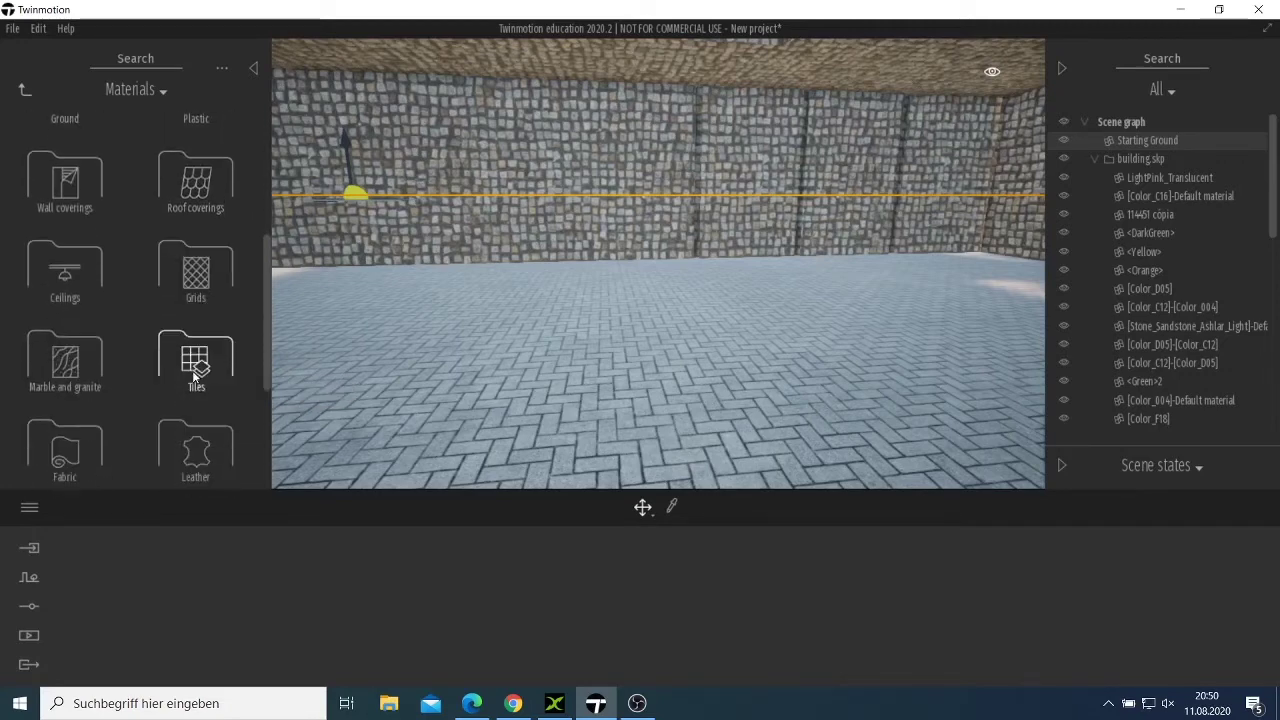
left_click(203, 370)
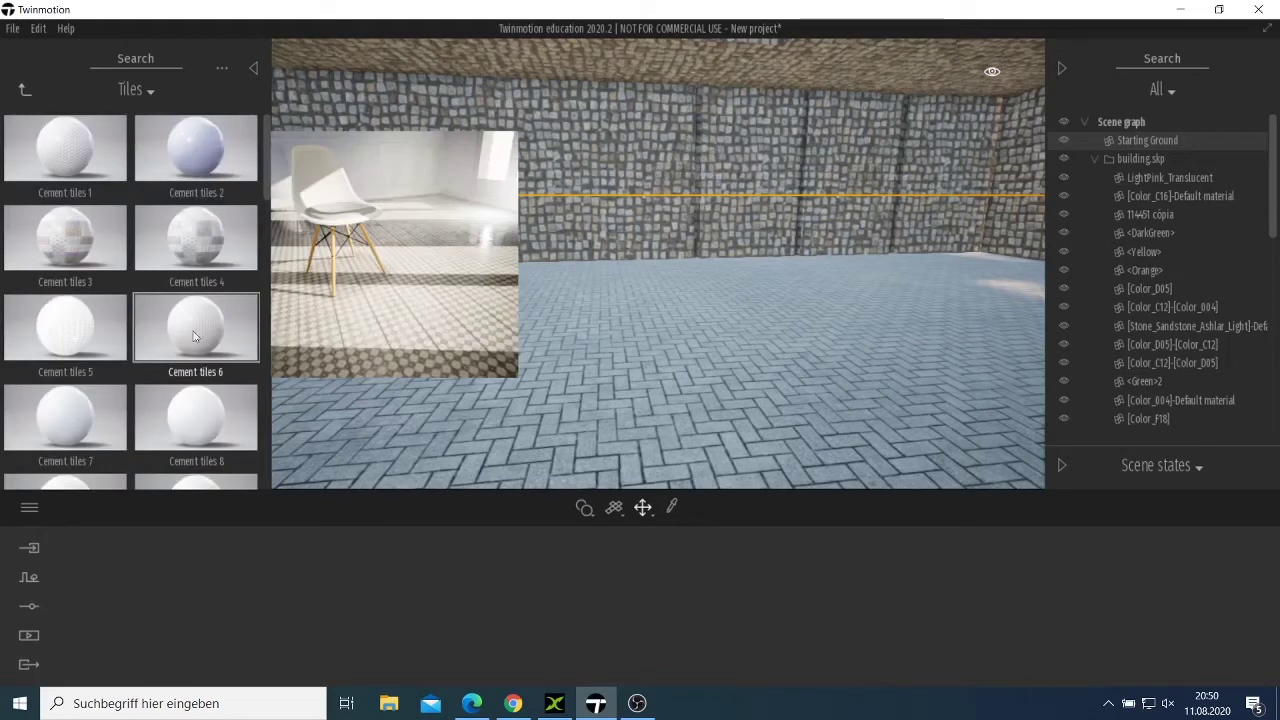
mouse_move(177, 295)
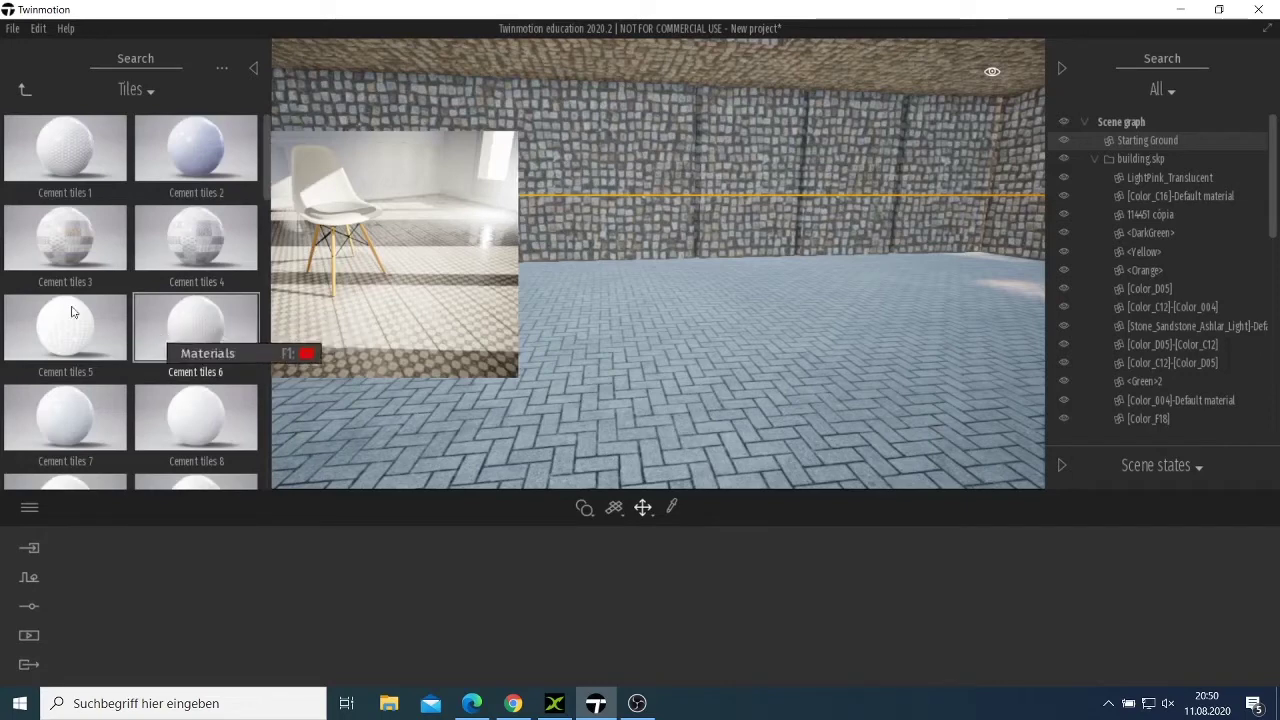
mouse_move(210, 262)
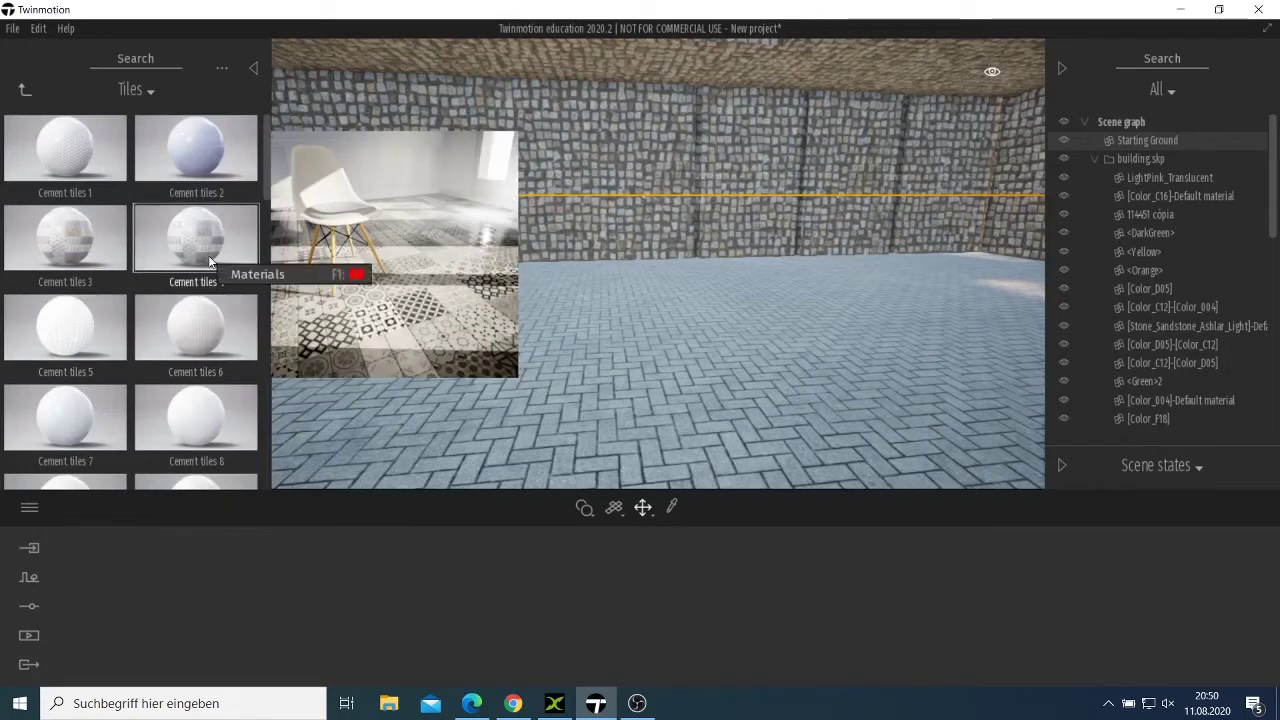
mouse_move(199, 362)
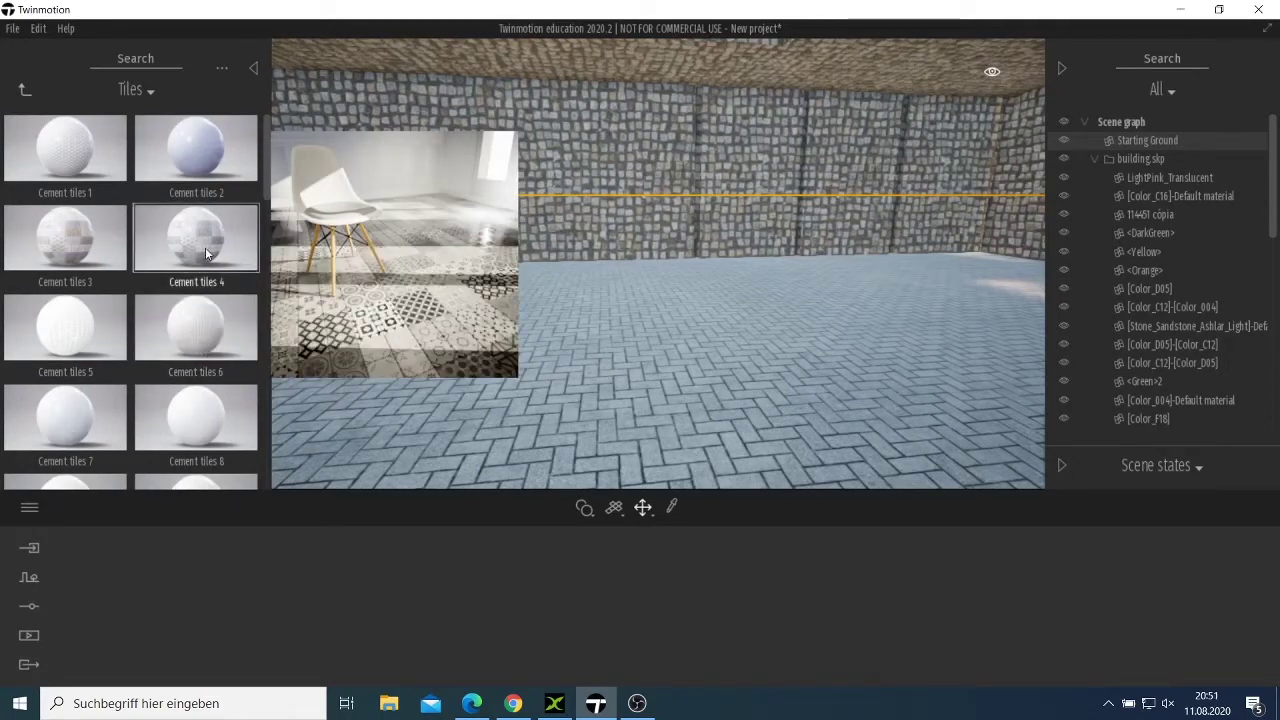
left_click_drag(205, 247, 453, 404)
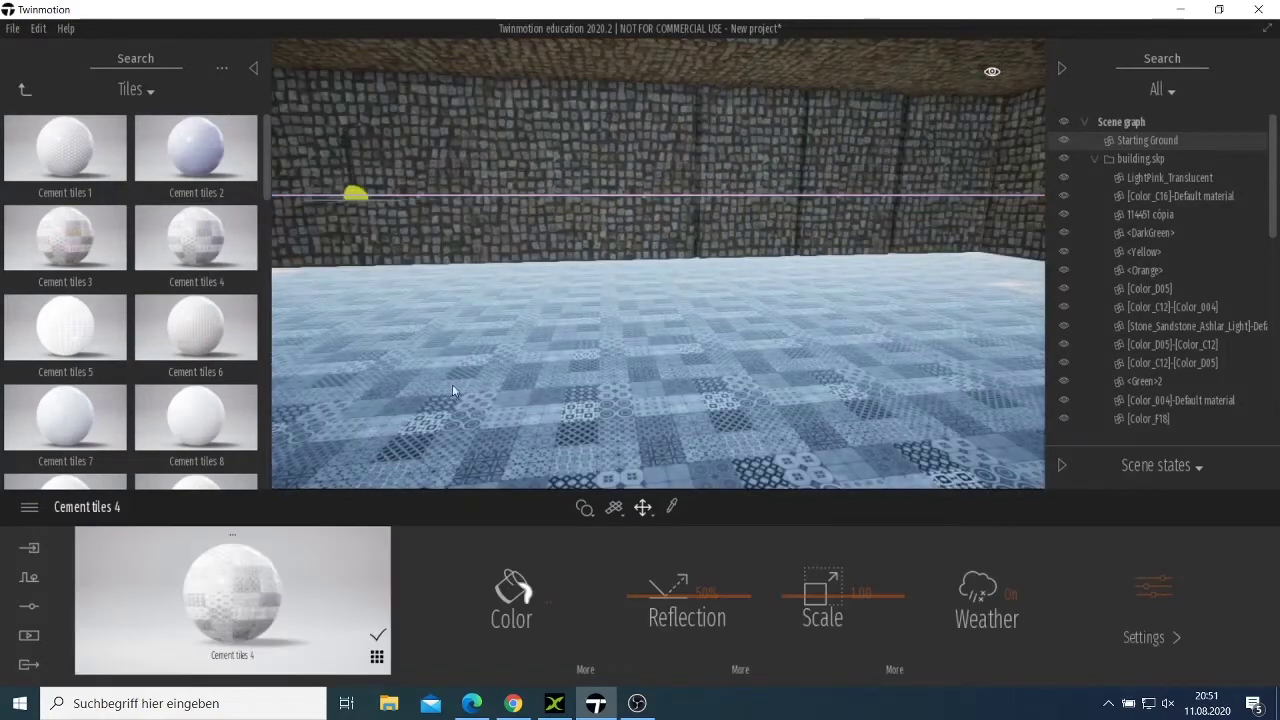
Step: Examine the patterned tile floor on the patio around the couple and in front of the glass doors
scroll(464, 374, "down", 5)
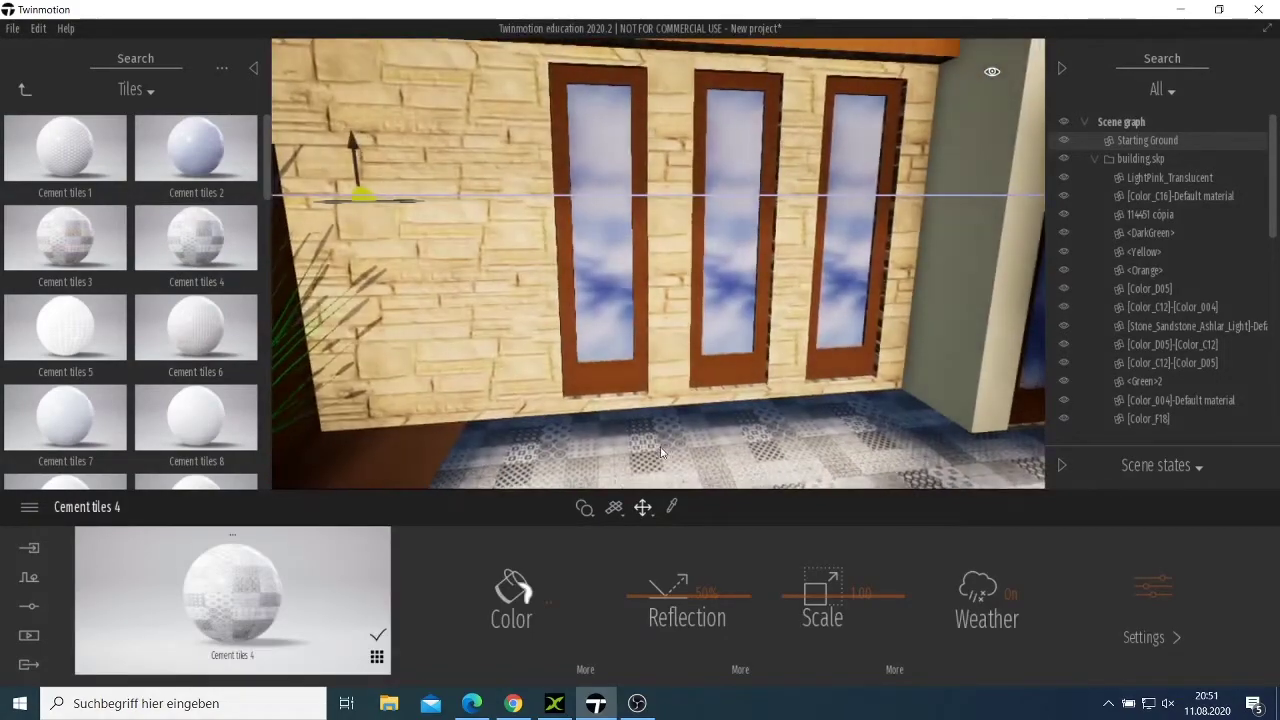
right_click_drag(660, 452, 610, 464)
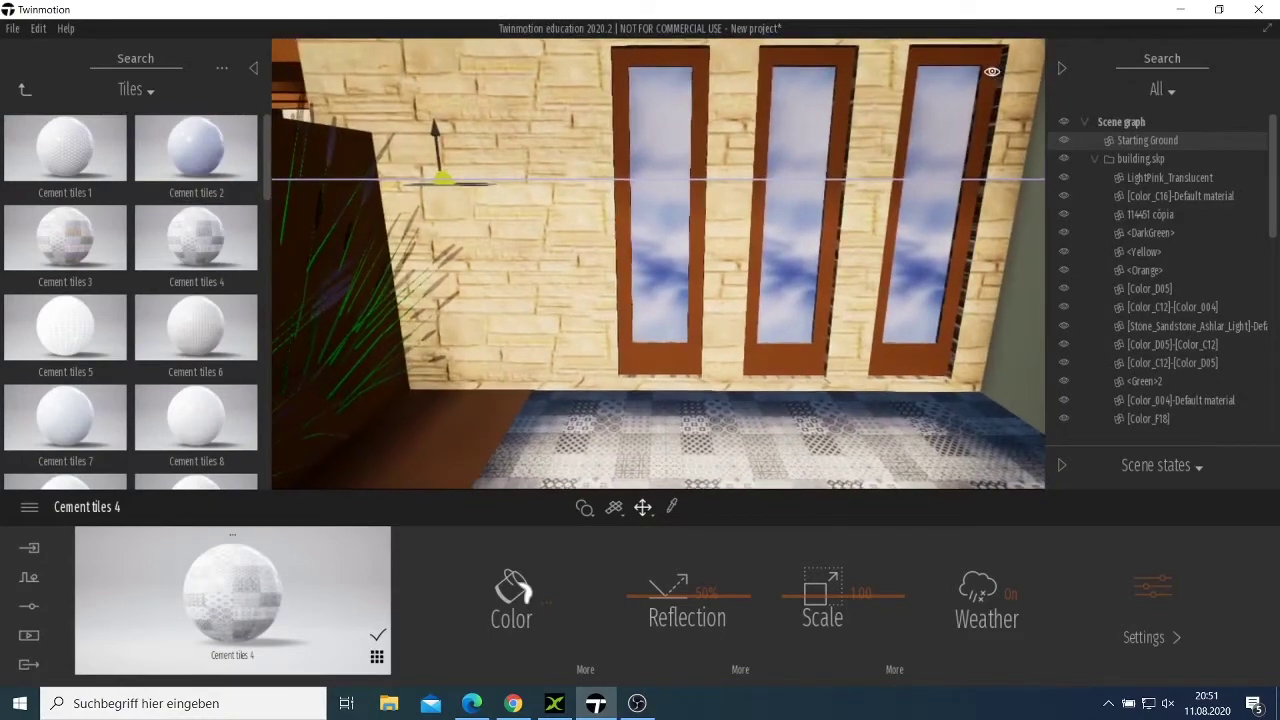
key("d")
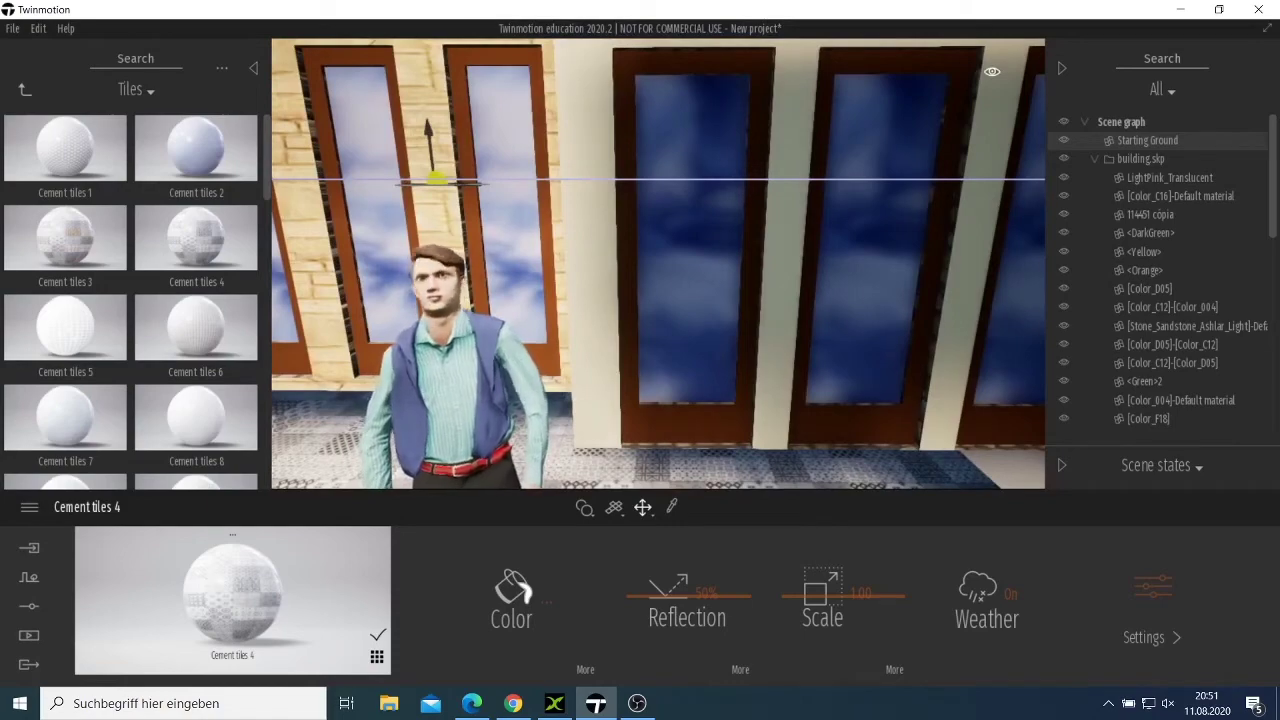
key("e")
key("q")
key("q")
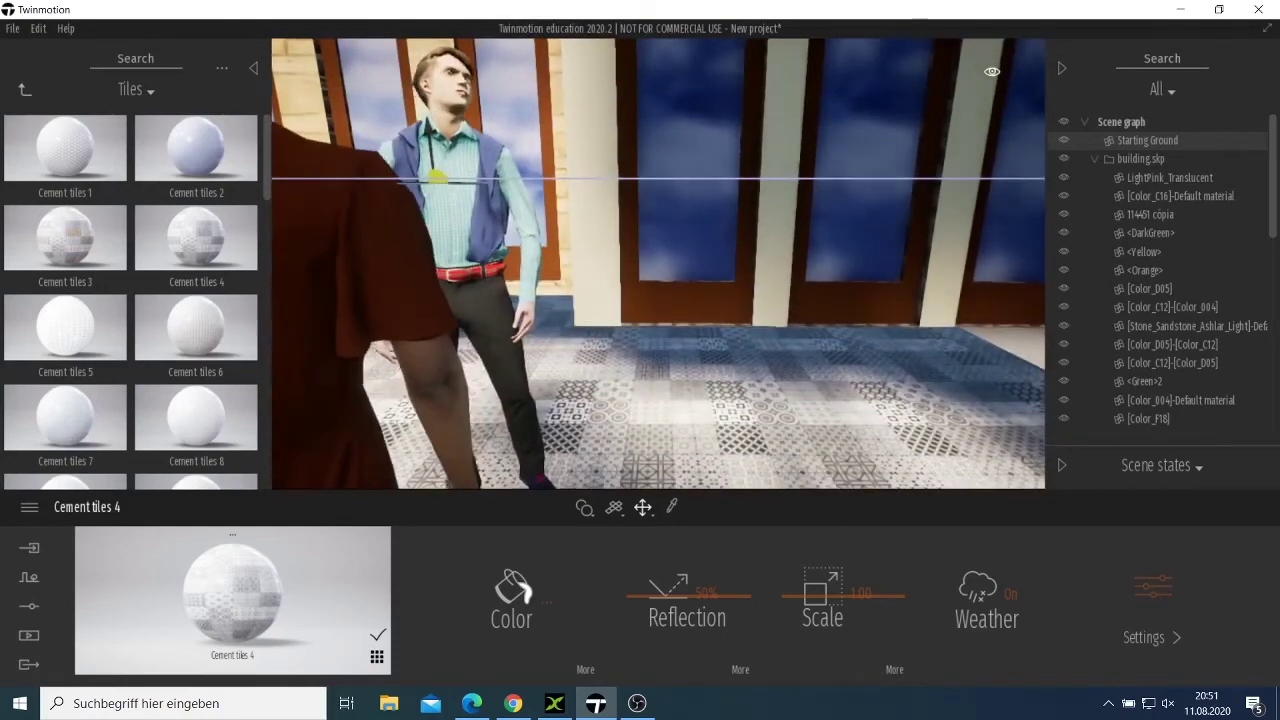
right_click_drag(658, 264, 656, 238)
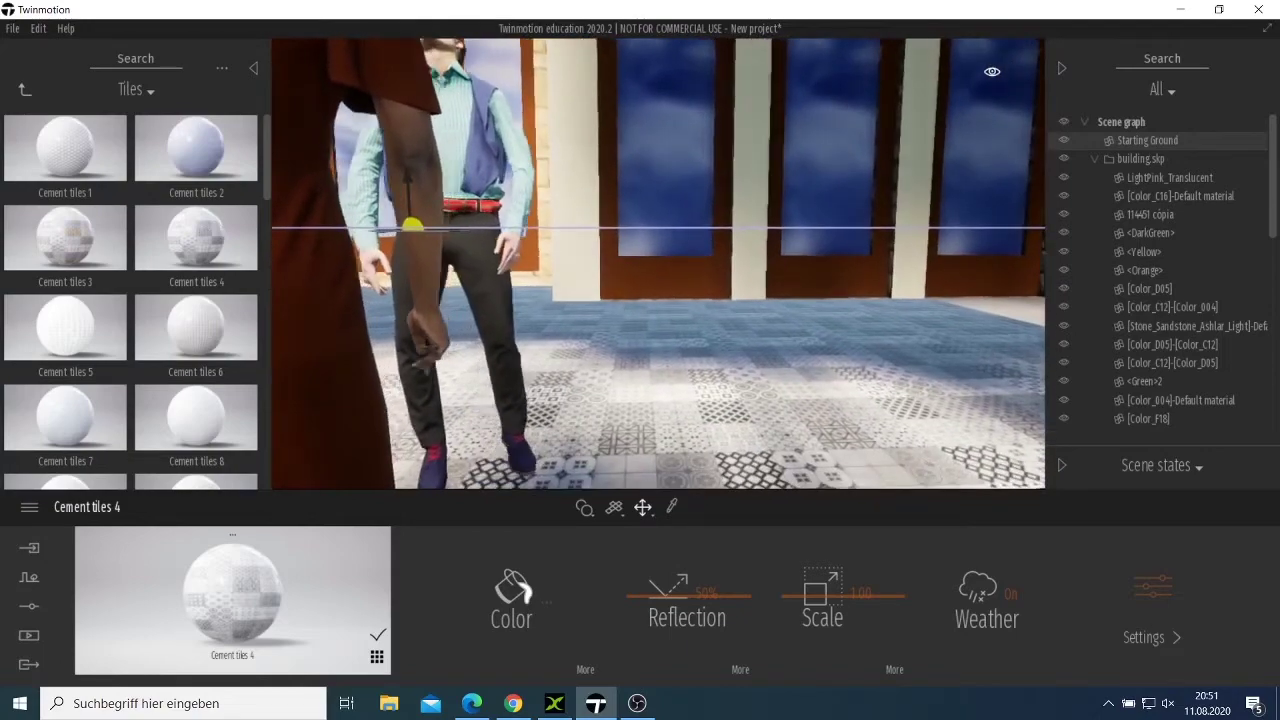
key("q")
key("w")
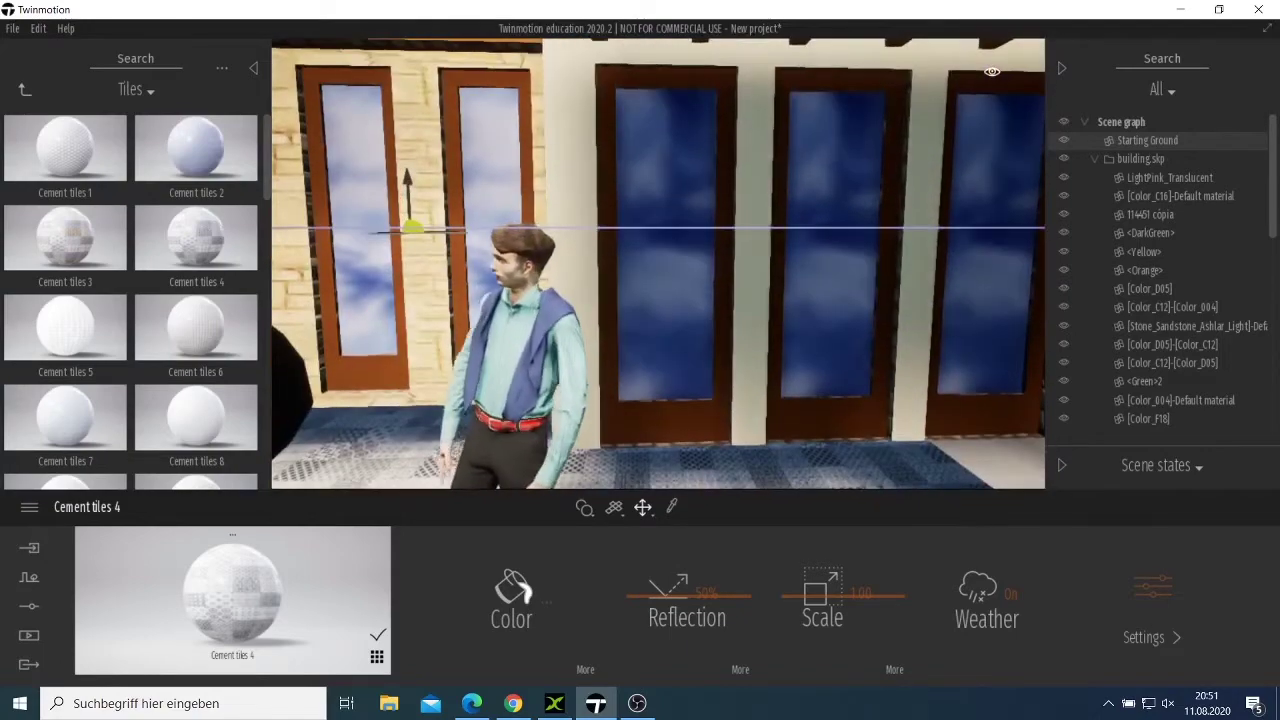
Step: Enter the ground-floor room and look around its patterned tile floor and stone walls
key("w")
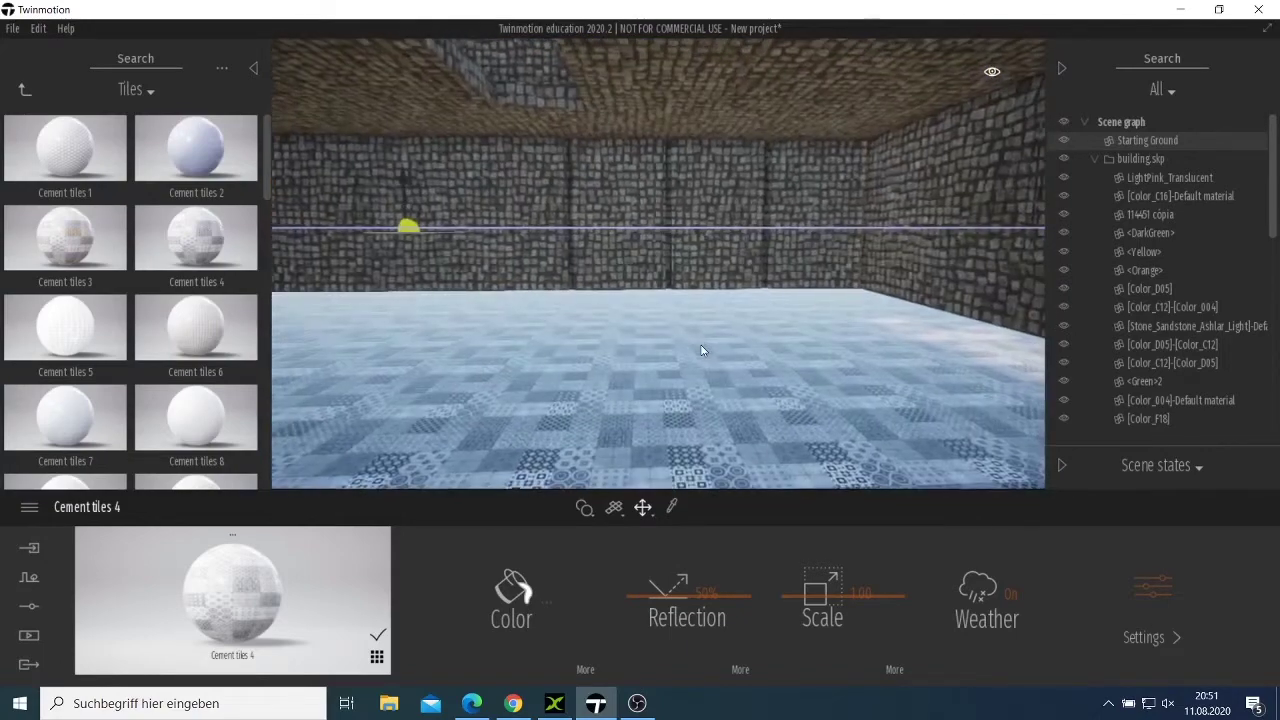
right_click_drag(706, 371, 560, 396)
right_click_drag(600, 270, 945, 250)
key("Right")
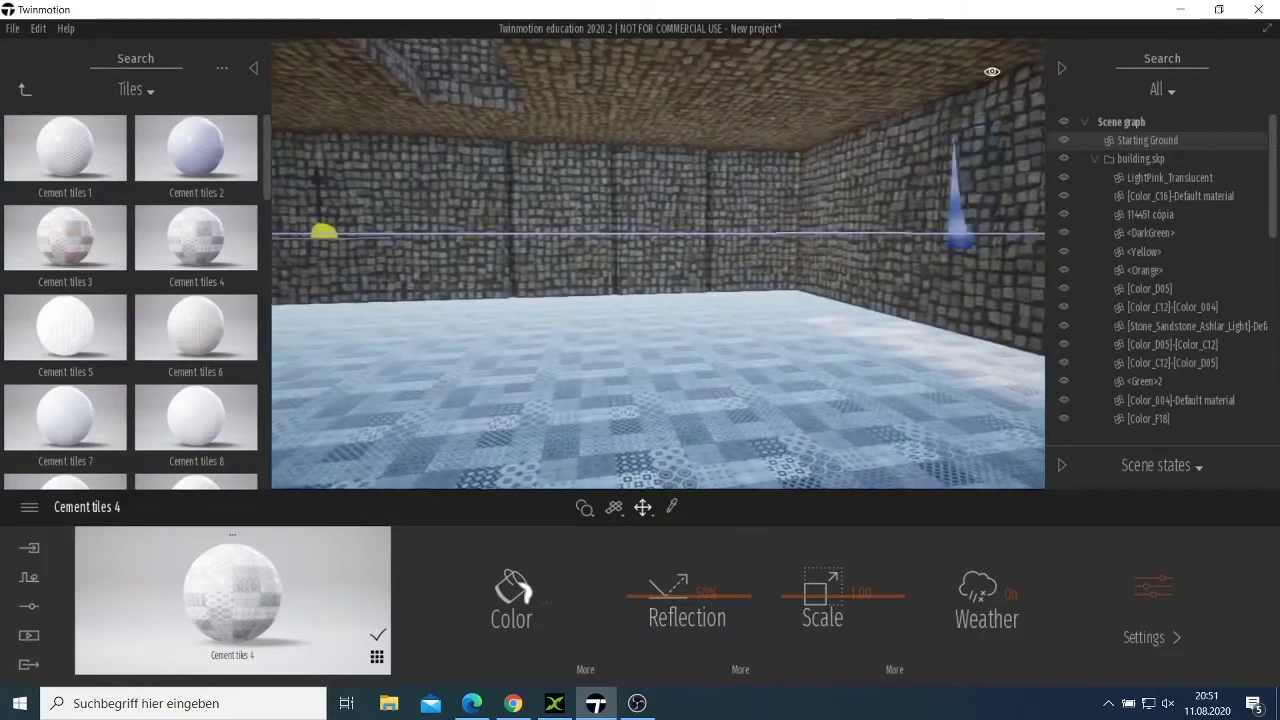
right_click_drag(658, 264, 561, 231)
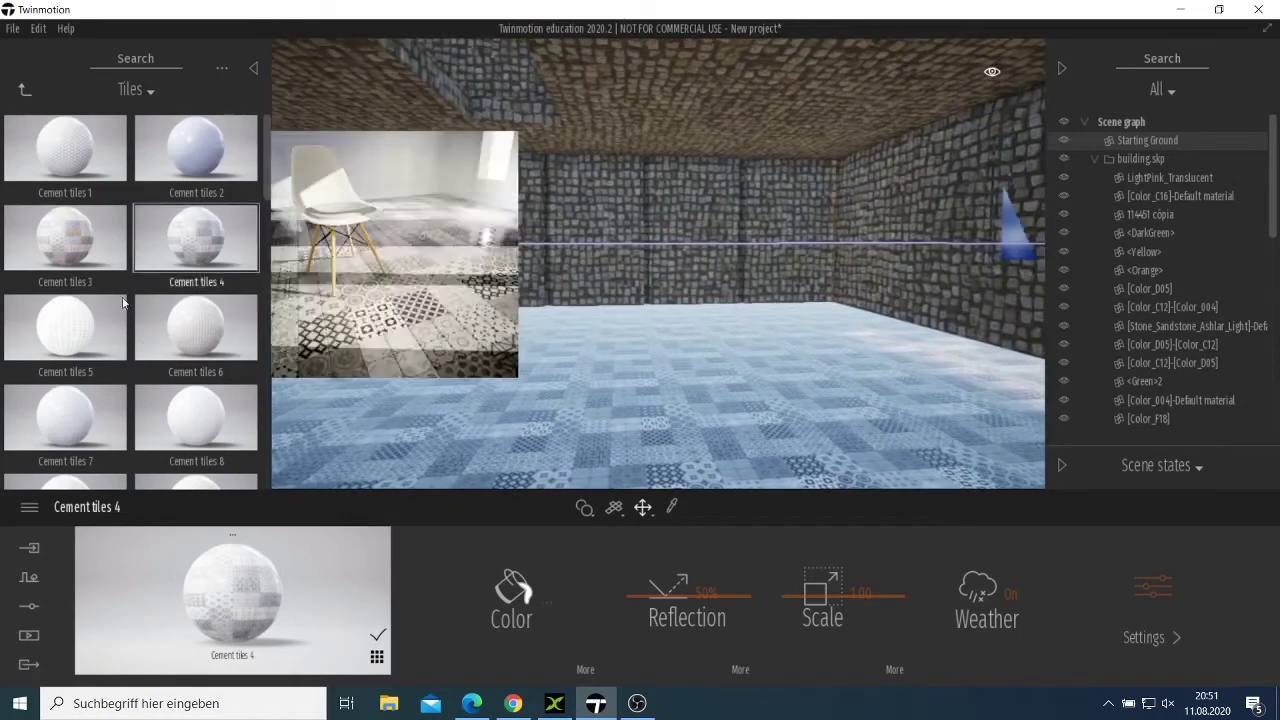
Step: Look through the library's material categories and preview the Glass materials
left_click(24, 91)
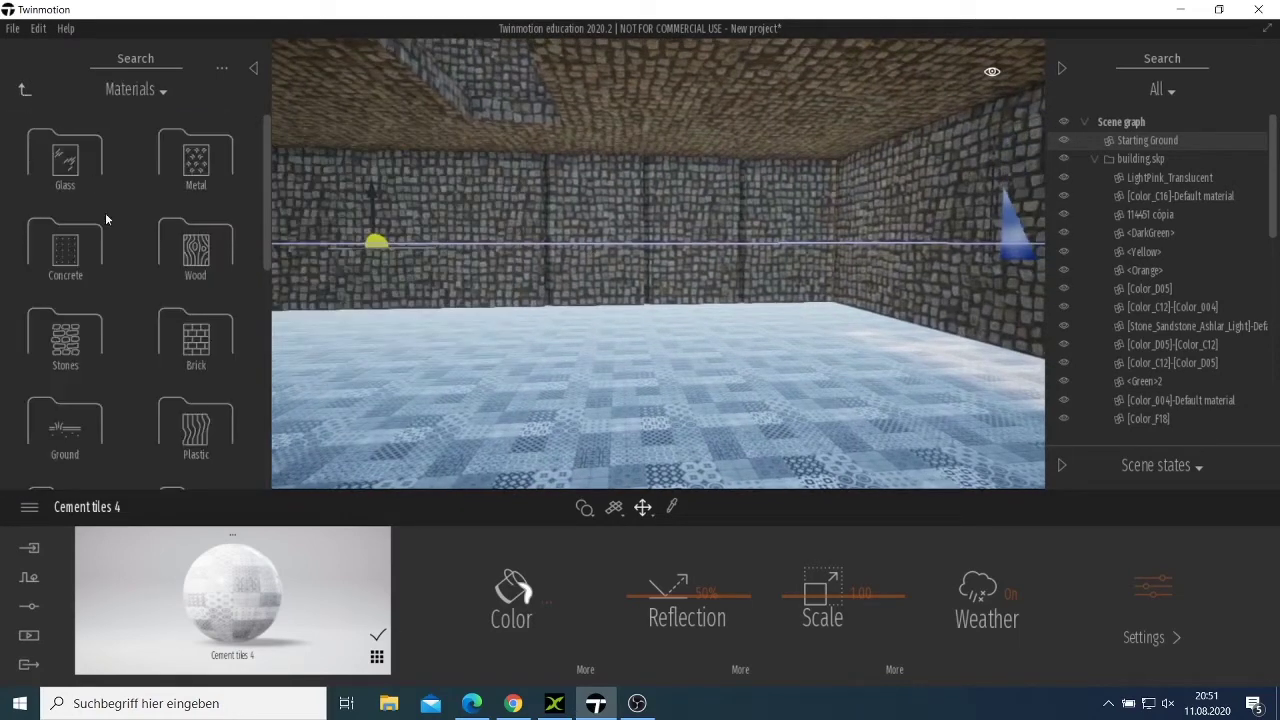
scroll(194, 340, "down", 1)
scroll(194, 340, "down", 1)
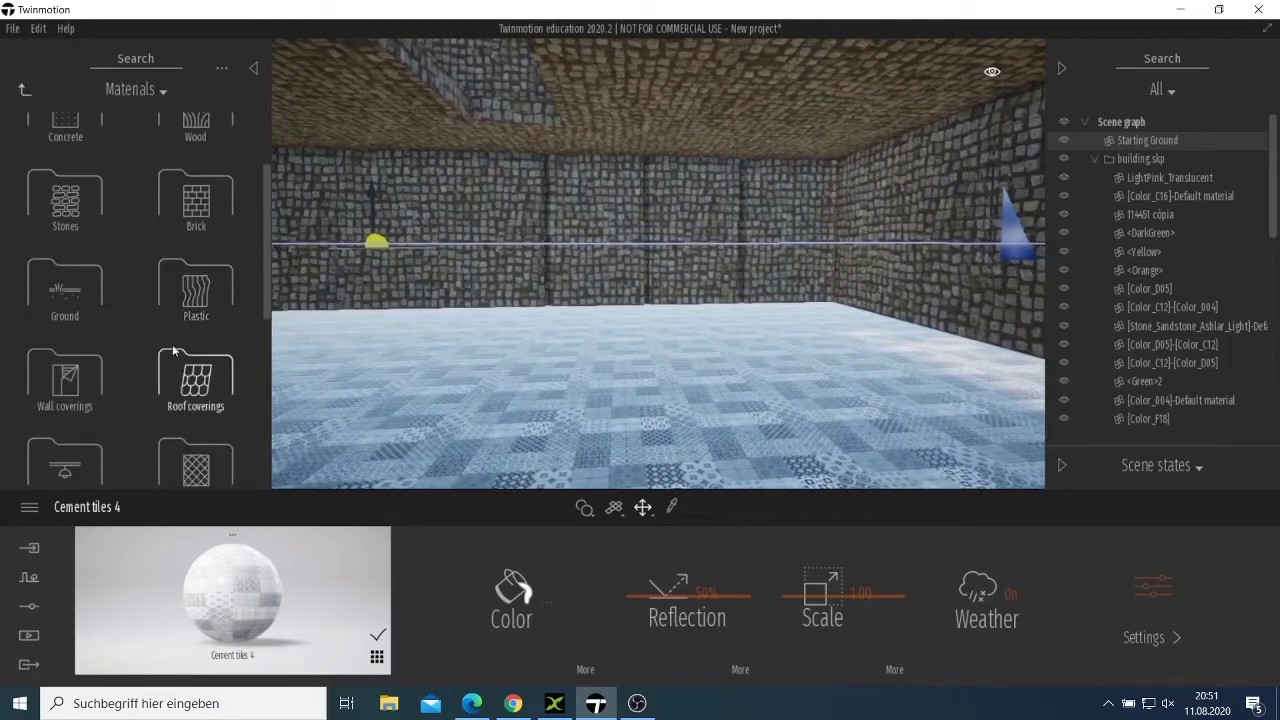
scroll(92, 405, "down", 3)
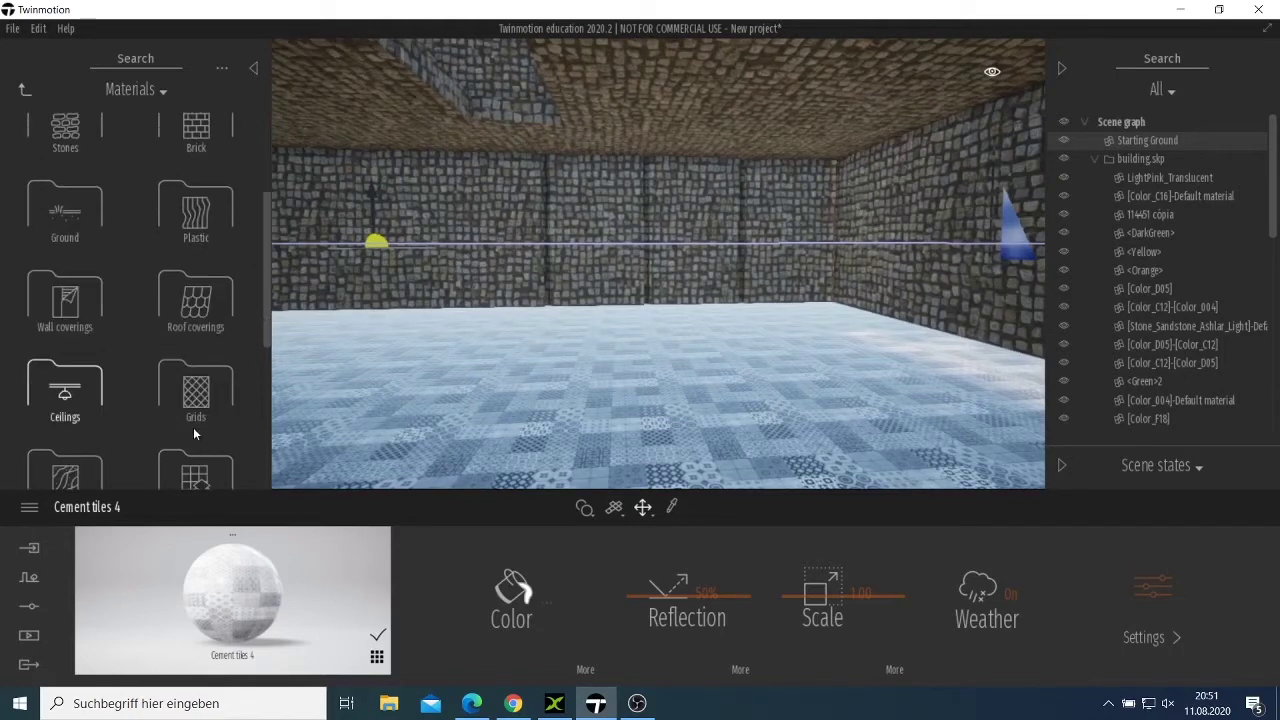
scroll(181, 421, "down", 2)
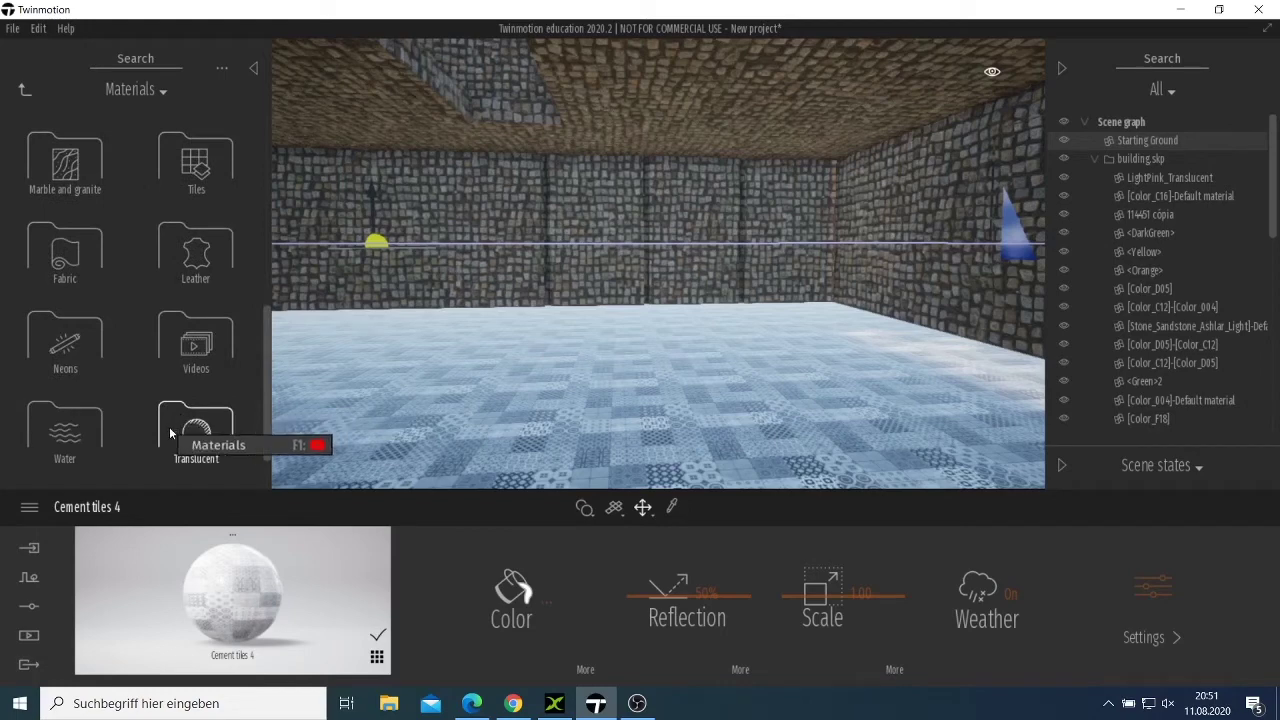
scroll(168, 417, "up", 3)
scroll(130, 360, "up", 1)
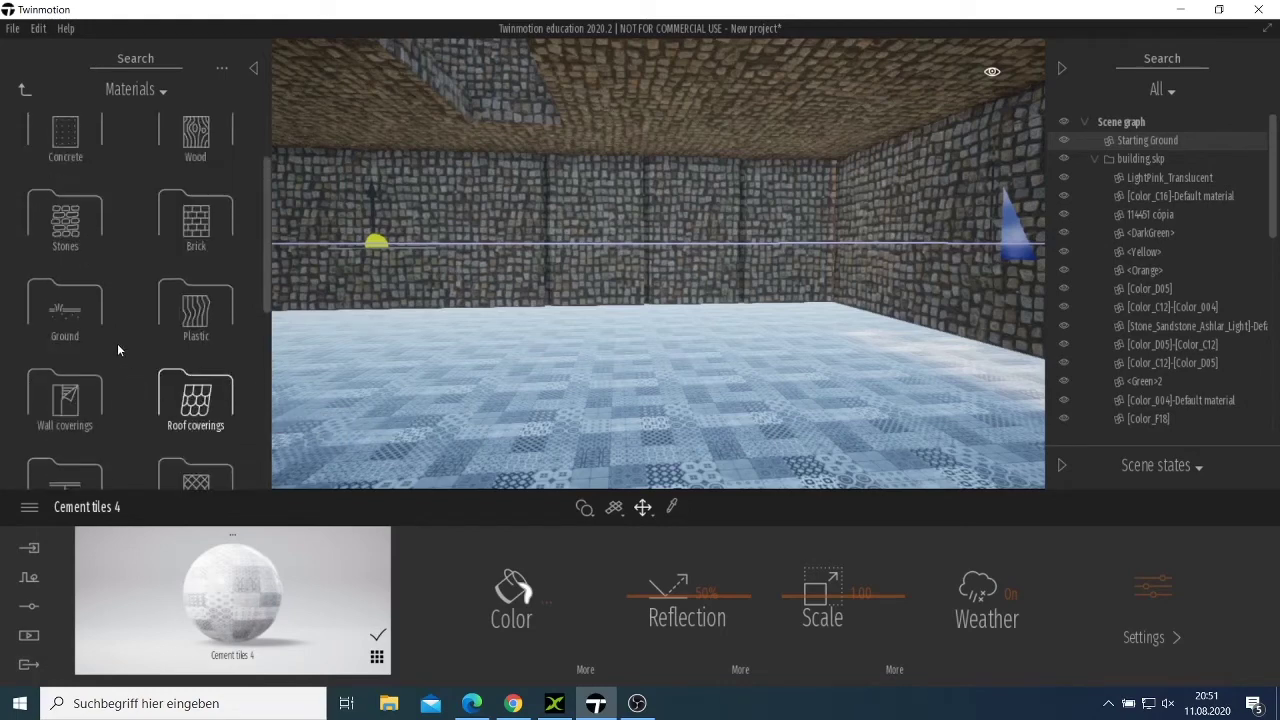
scroll(120, 215, "up", 1)
scroll(219, 196, "up", 1)
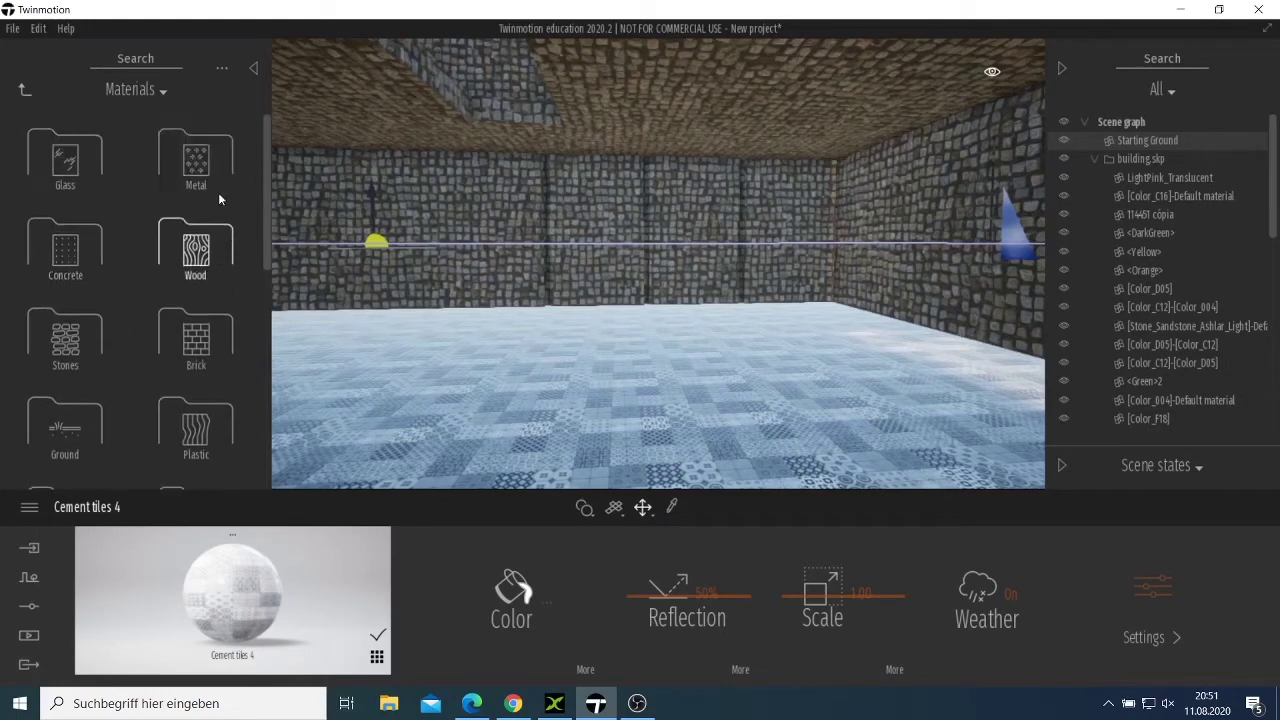
left_click(62, 170)
mouse_move(65, 175)
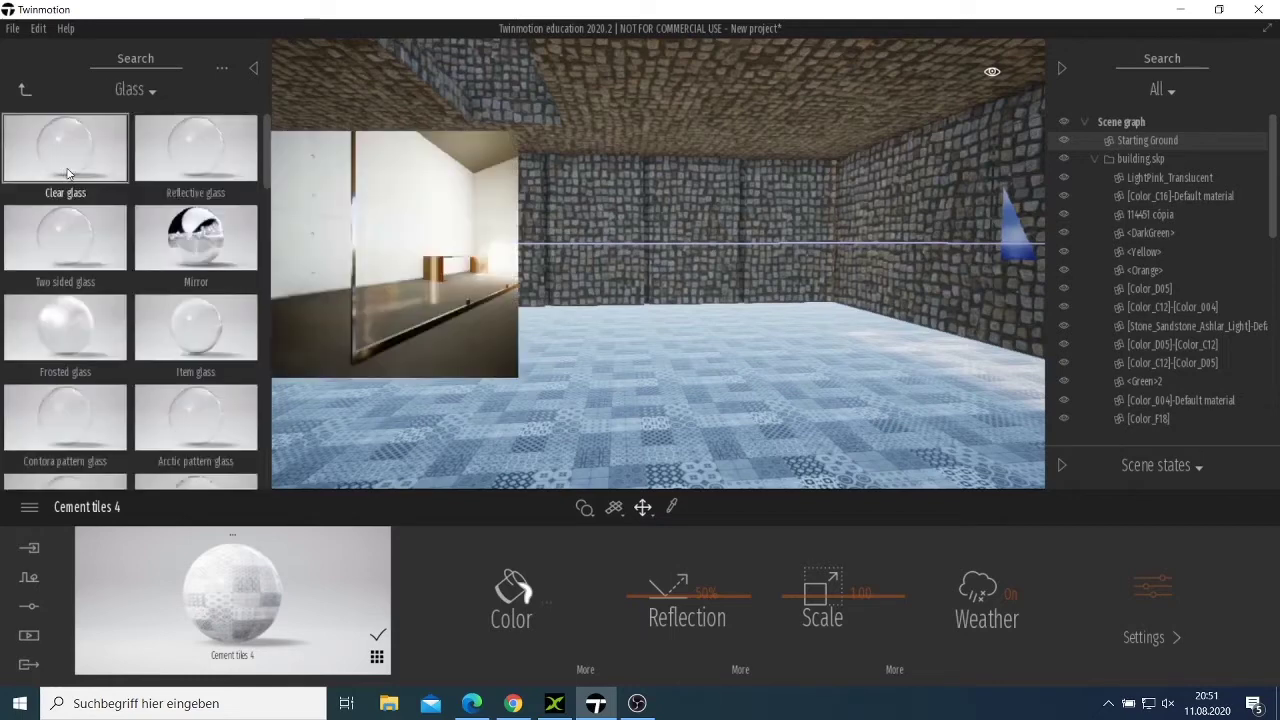
mouse_move(184, 272)
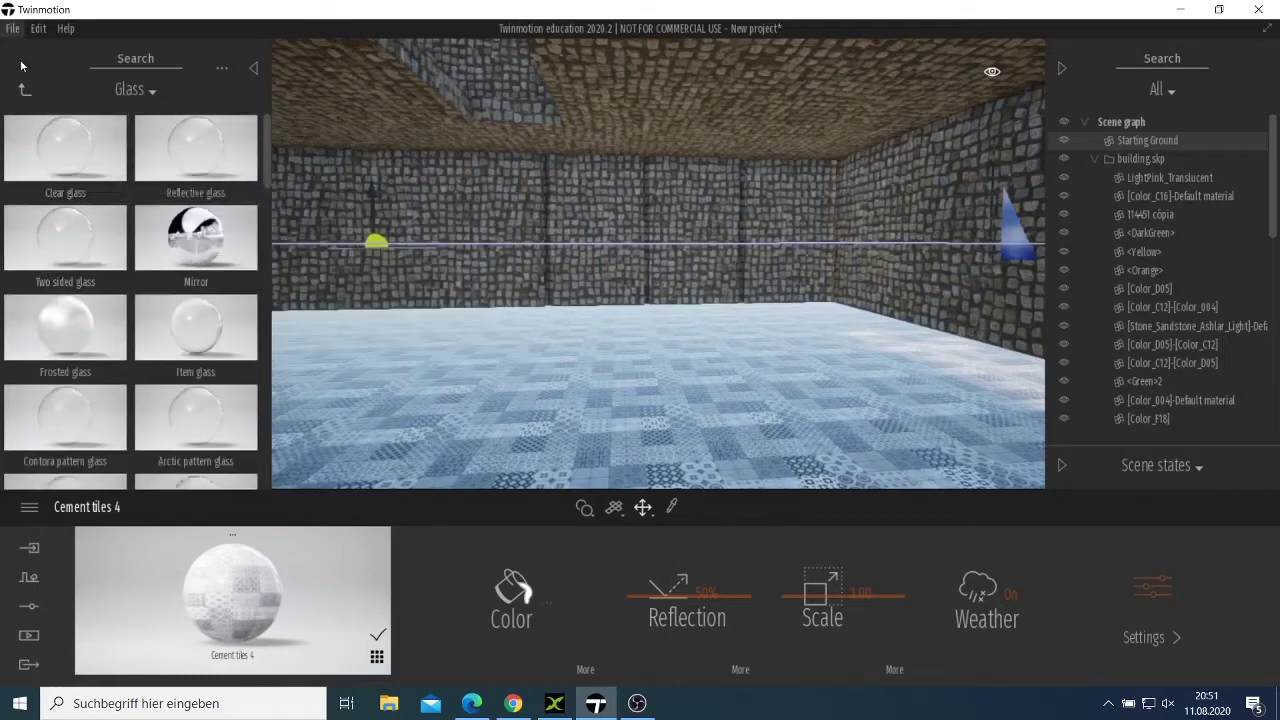
left_click(20, 93)
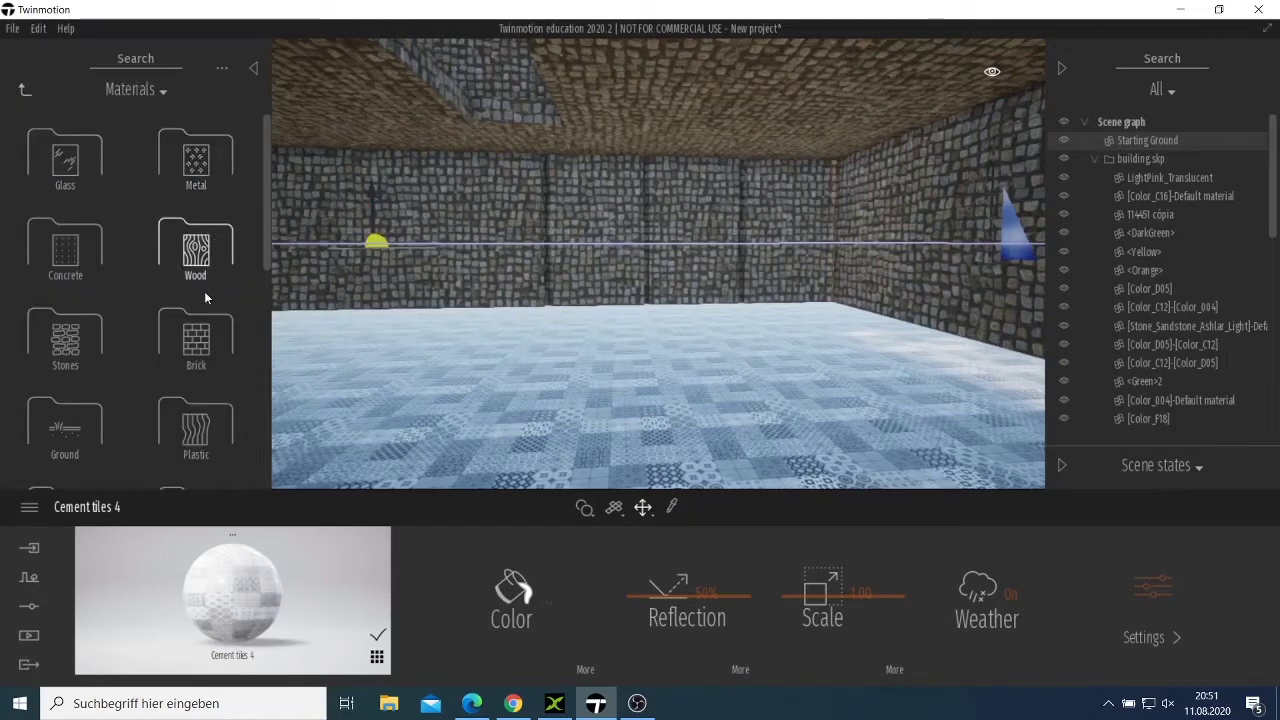
Step: Preview the clean brick samples among the Brick materials and return to the material categories
left_click(217, 348)
mouse_move(174, 314)
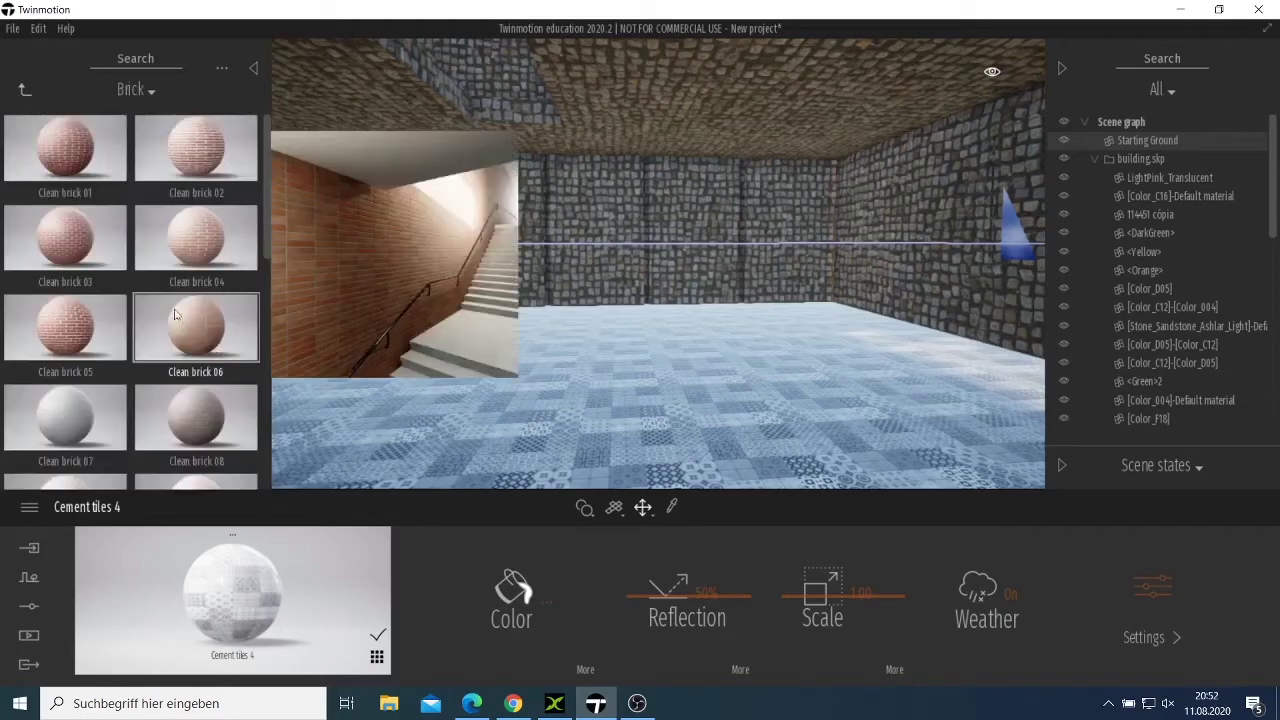
mouse_move(160, 268)
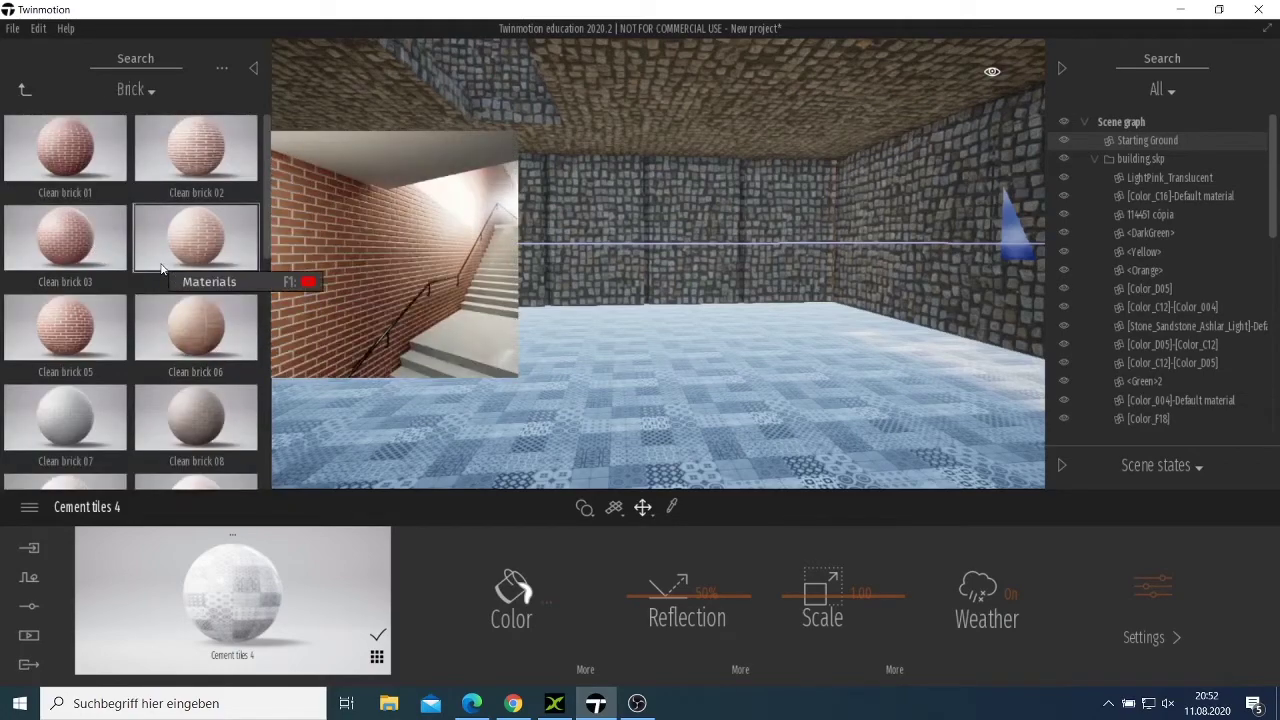
mouse_move(193, 362)
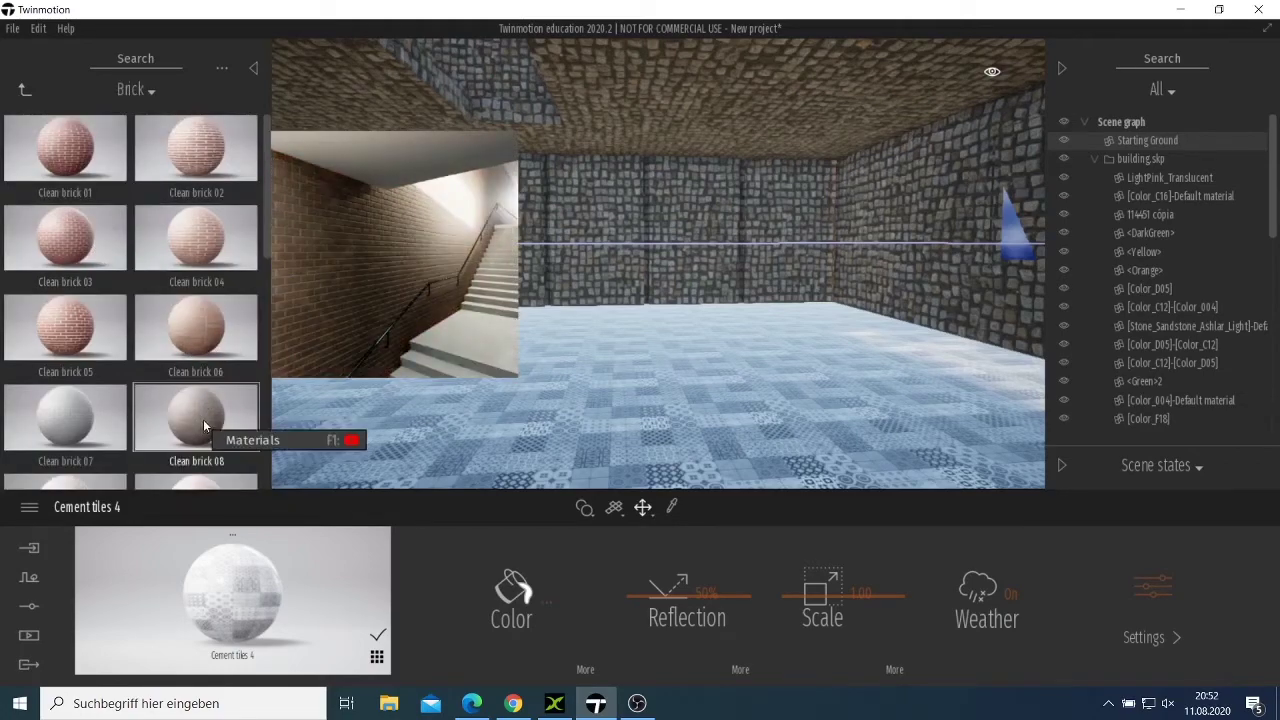
left_click(26, 96)
Step: Apply the Checker linoleum material from the Plastic materials to the ground-floor room's floor
scroll(90, 372, "down", 1)
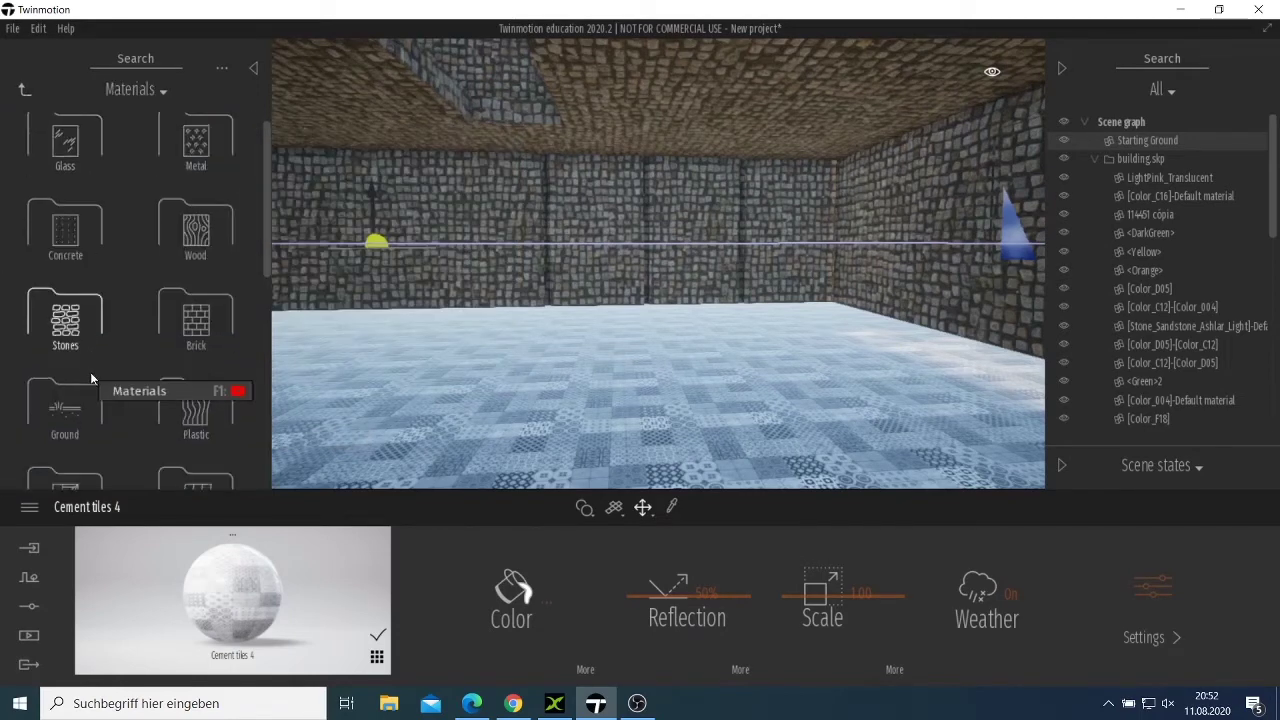
scroll(90, 377, "down", 1)
left_click(209, 371)
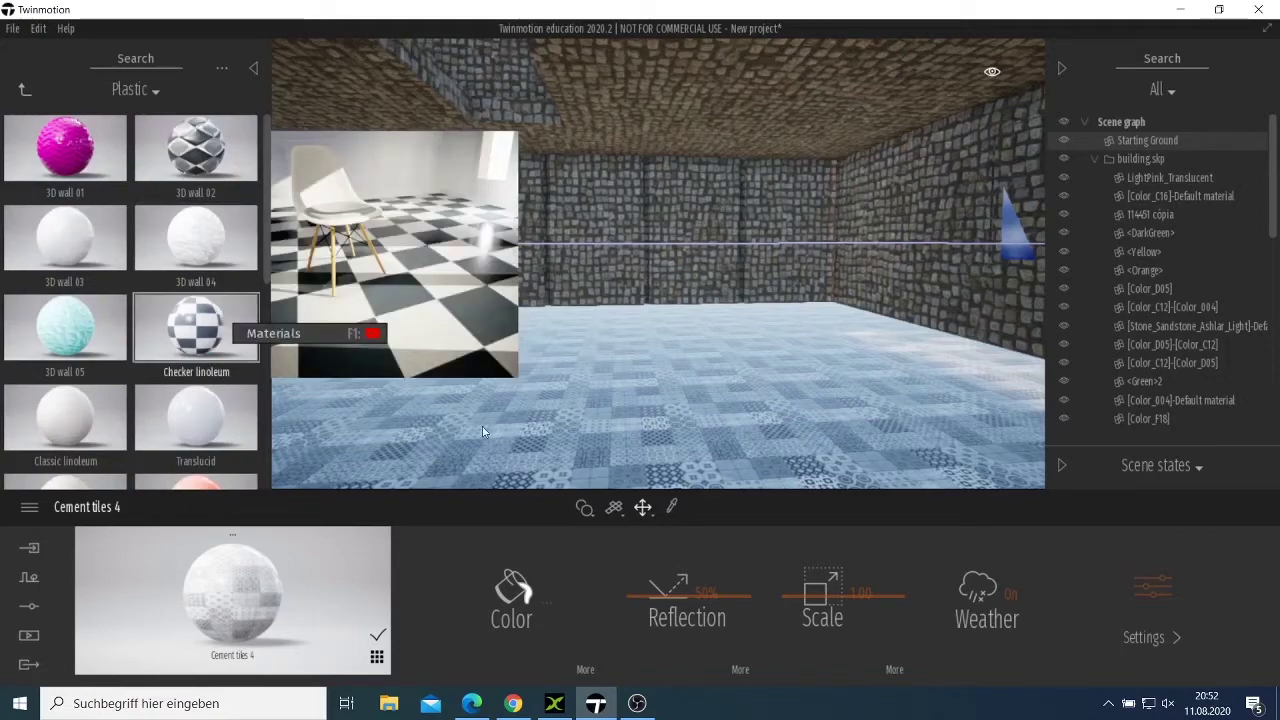
left_click_drag(483, 432, 519, 424)
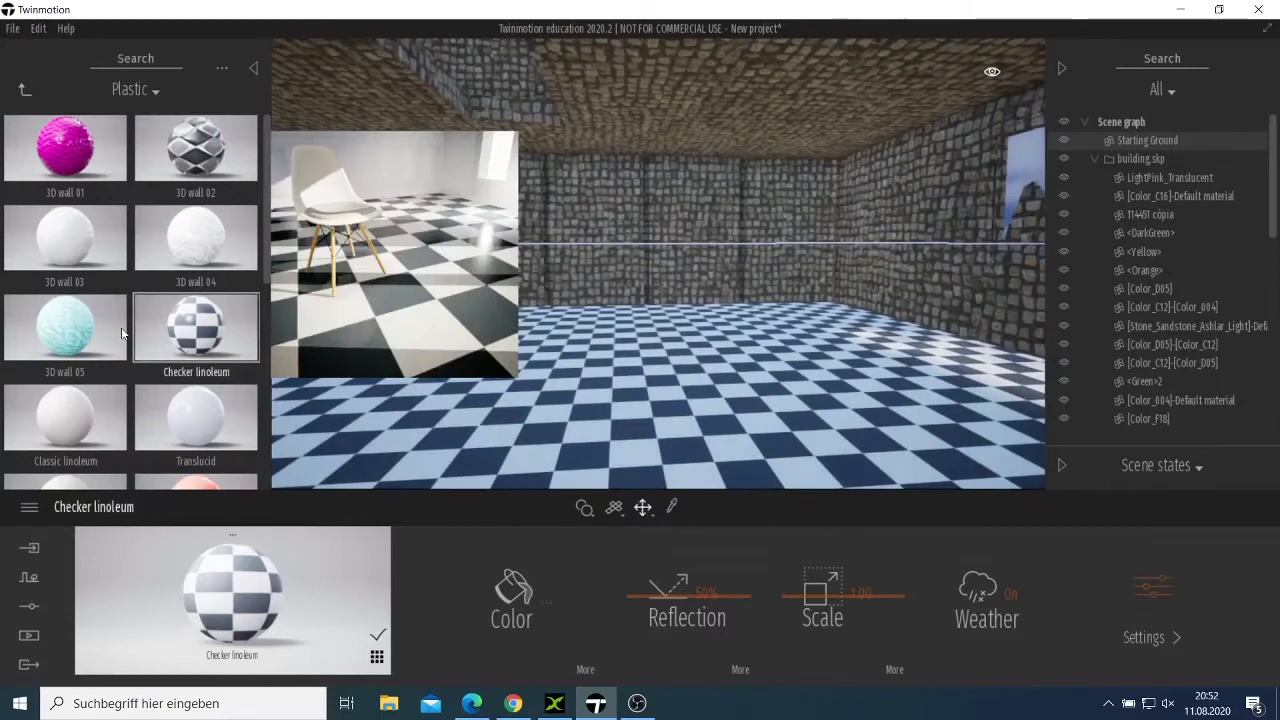
Step: Try the 3D wall 05 and Glossy plastic materials on the room's walls and ceiling
mouse_move(93, 334)
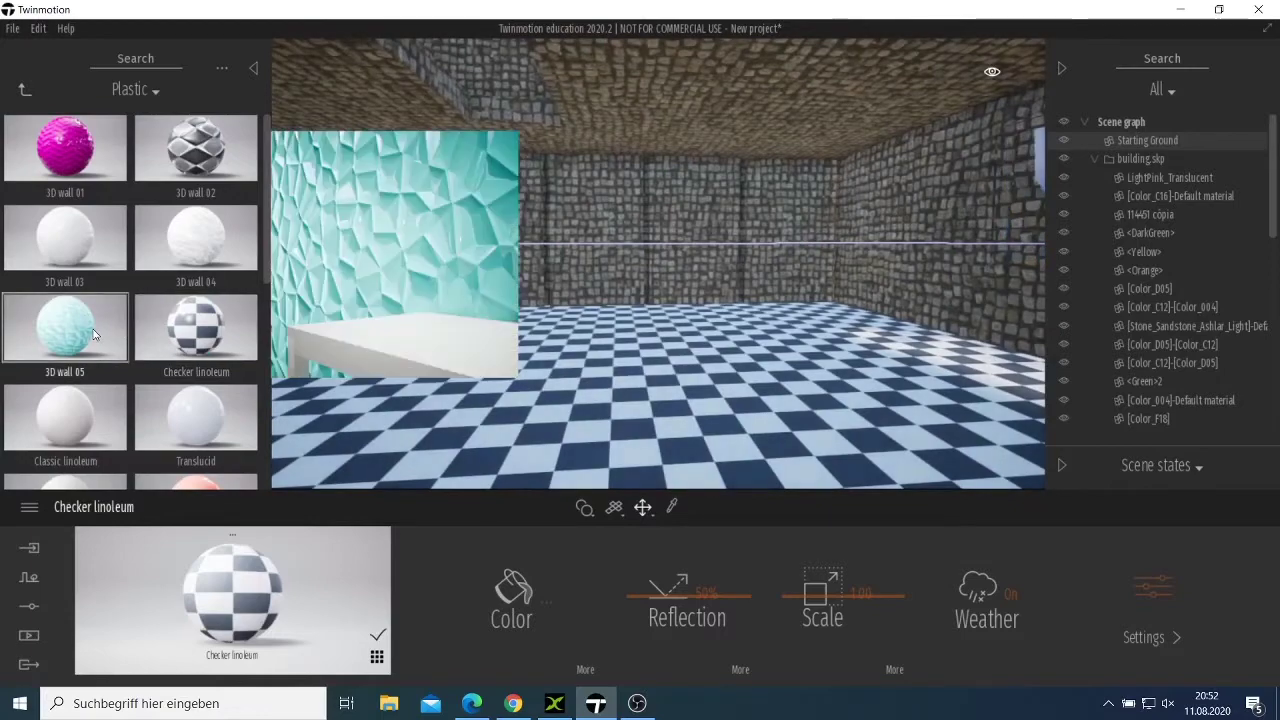
left_click_drag(413, 282, 559, 247)
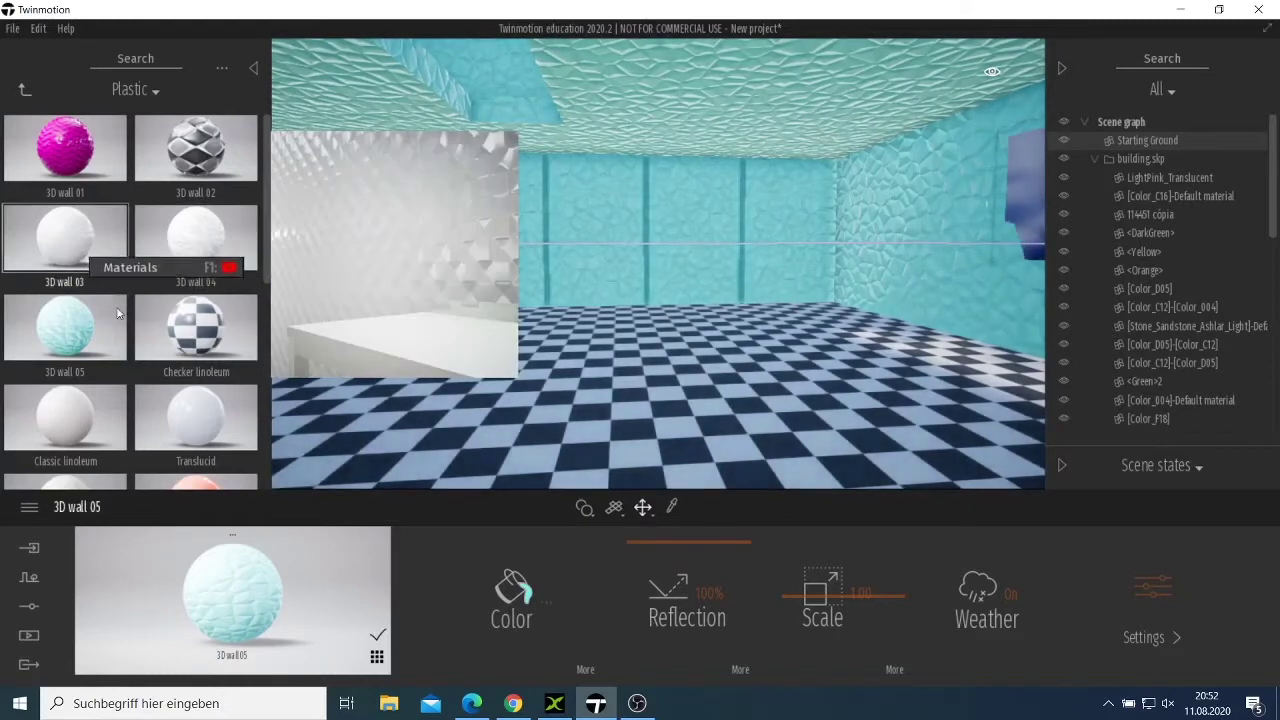
scroll(215, 424, "down", 1)
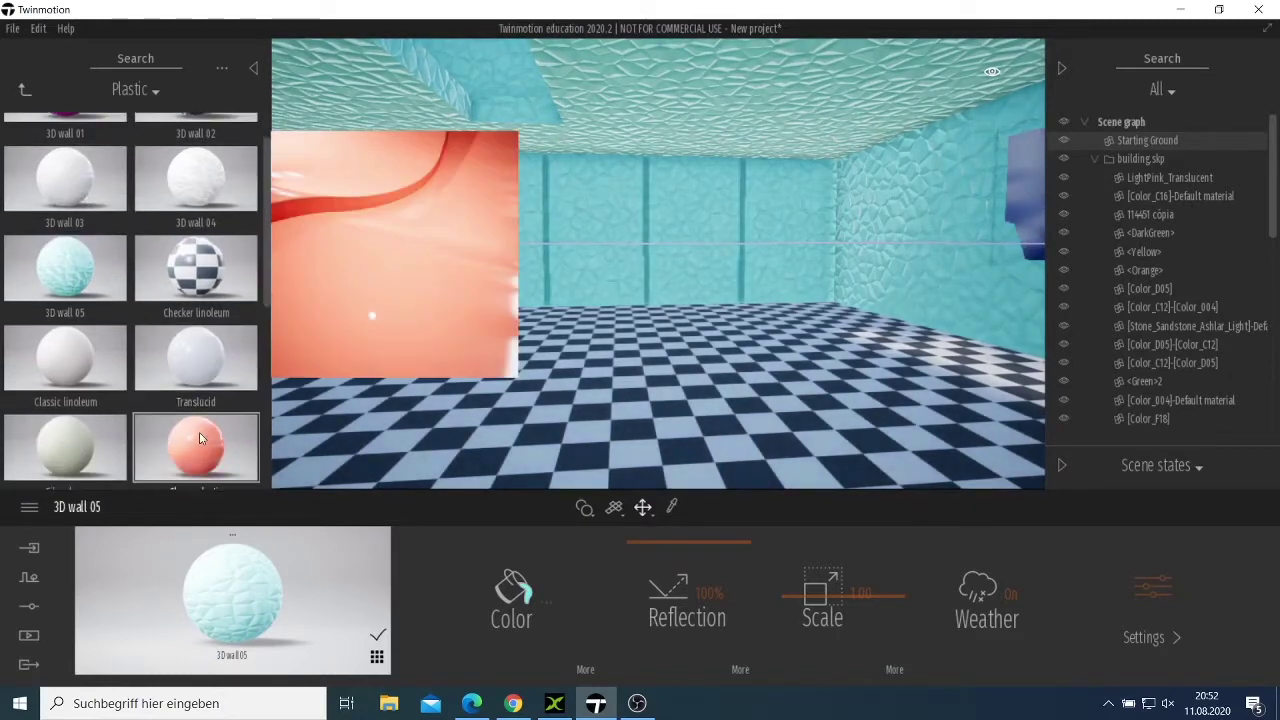
left_click_drag(201, 427, 573, 277)
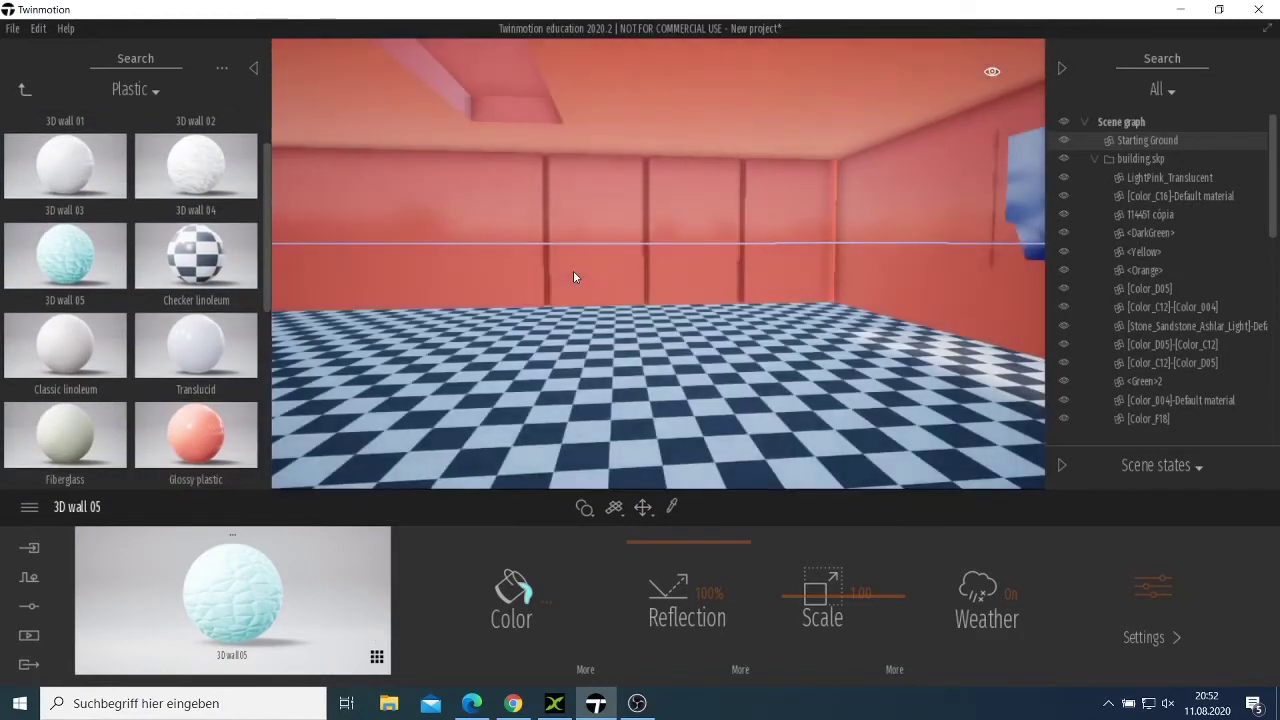
Step: Apply the Translucid plastic material to the room's walls and ceiling and inspect the surfaces up close
scroll(103, 356, "down", 2)
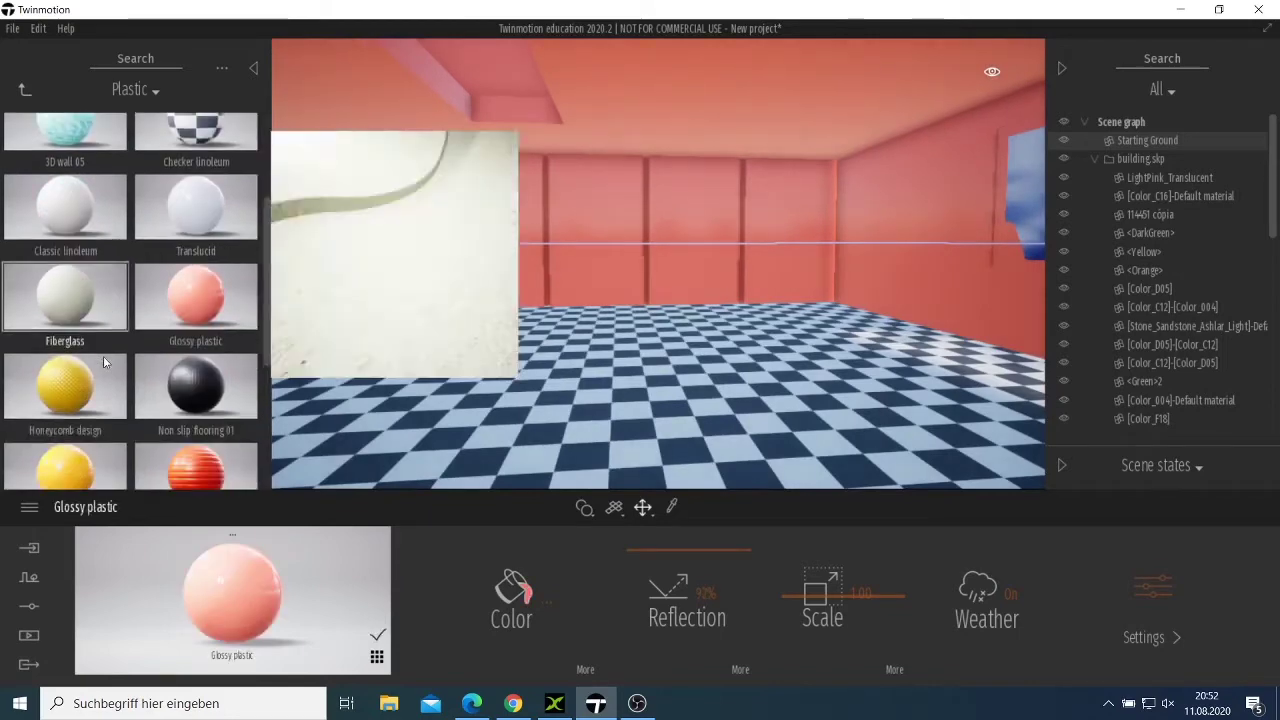
scroll(105, 390, "down", 1)
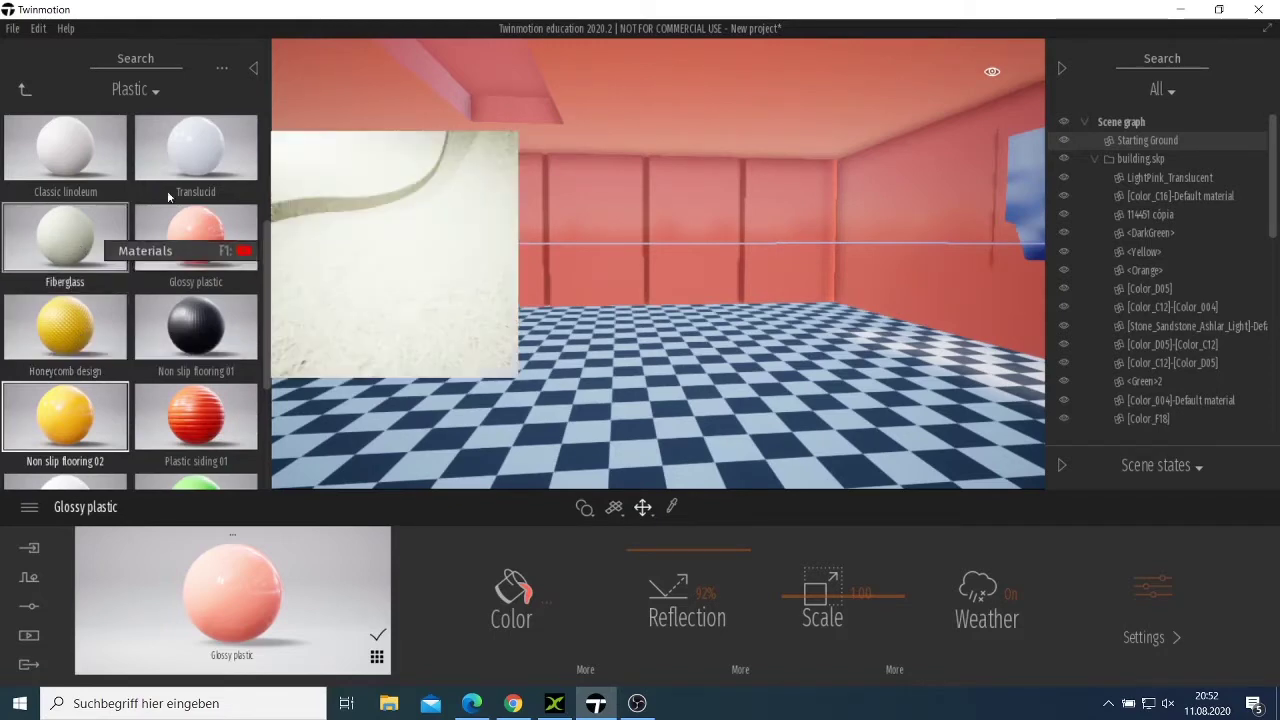
left_click_drag(198, 172, 483, 234)
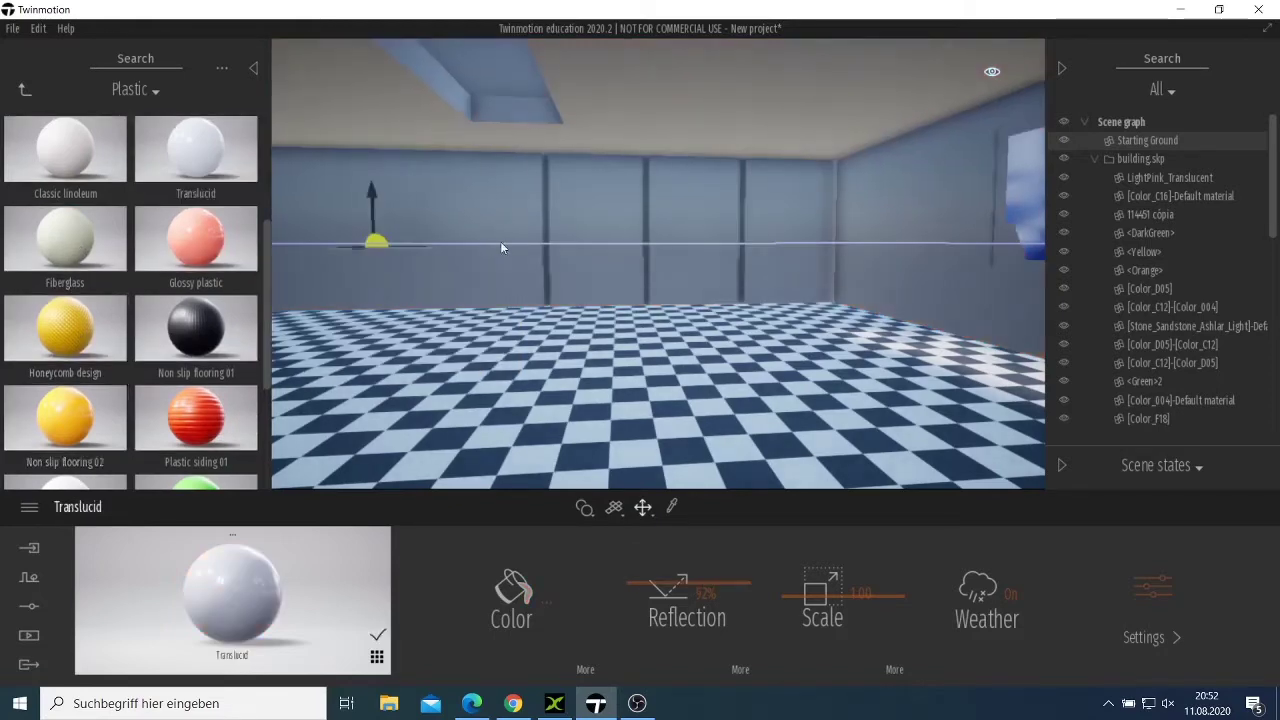
scroll(512, 254, "down", 3)
scroll(508, 255, "up", 3)
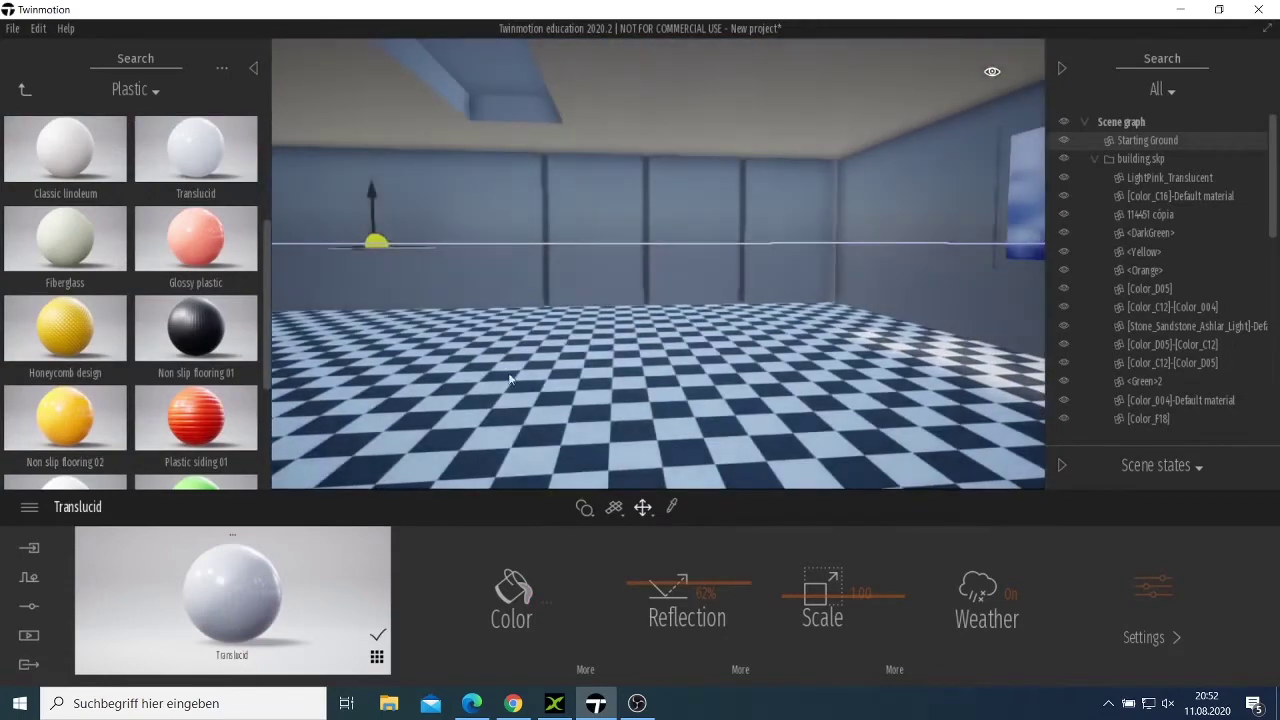
right_click_drag(457, 388, 583, 402)
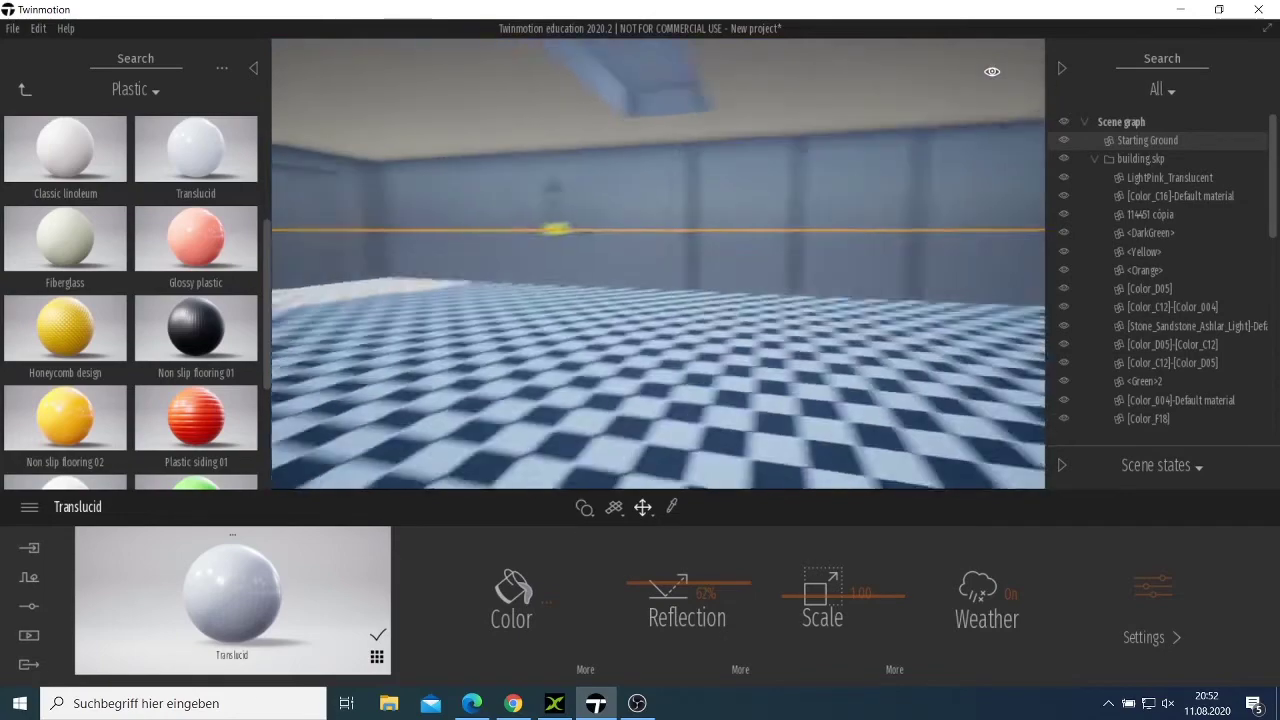
right_click_drag(393, 391, 450, 383)
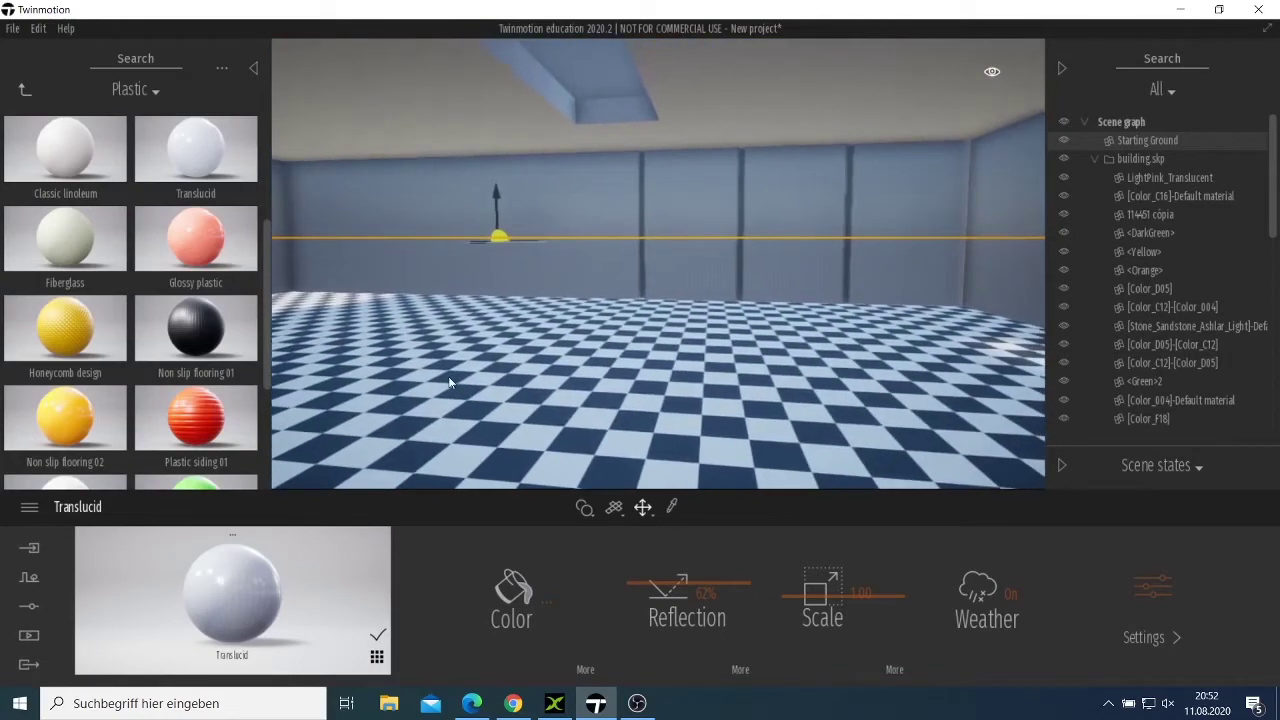
scroll(450, 383, "up", 5)
scroll(450, 383, "down", 2)
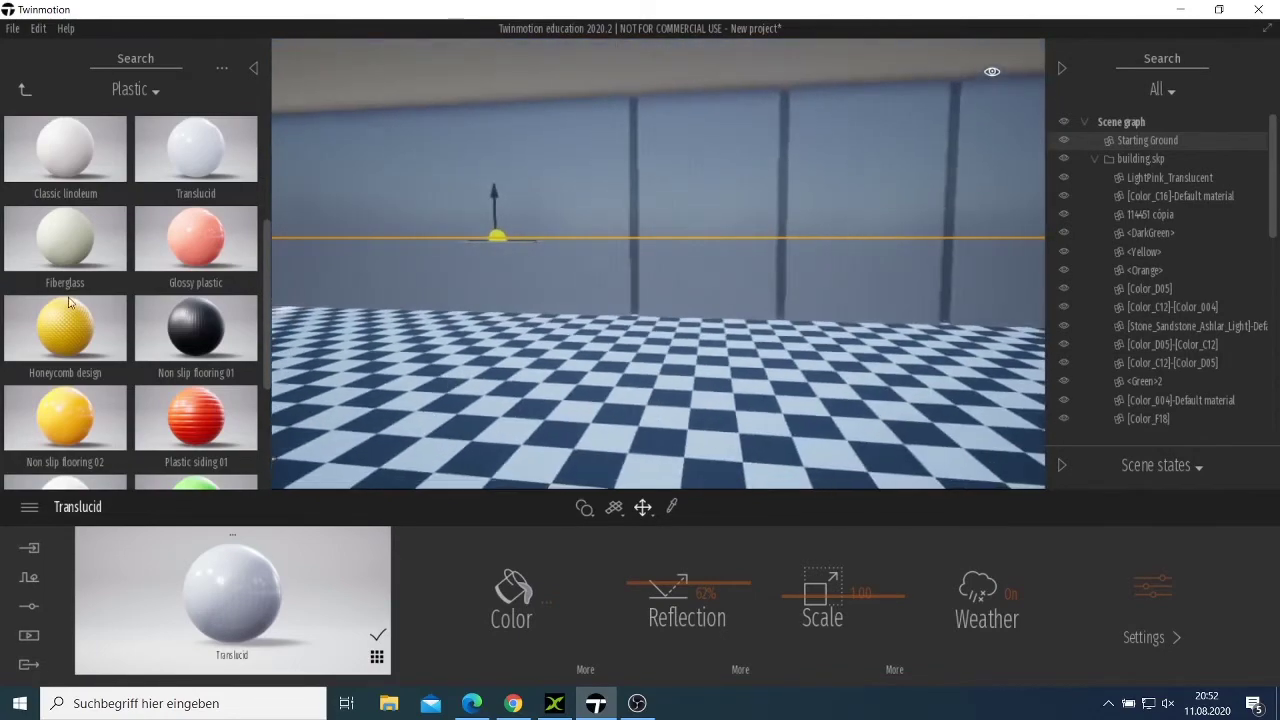
Step: Leave the materials and open the Home category of the library's objects
left_click(22, 90)
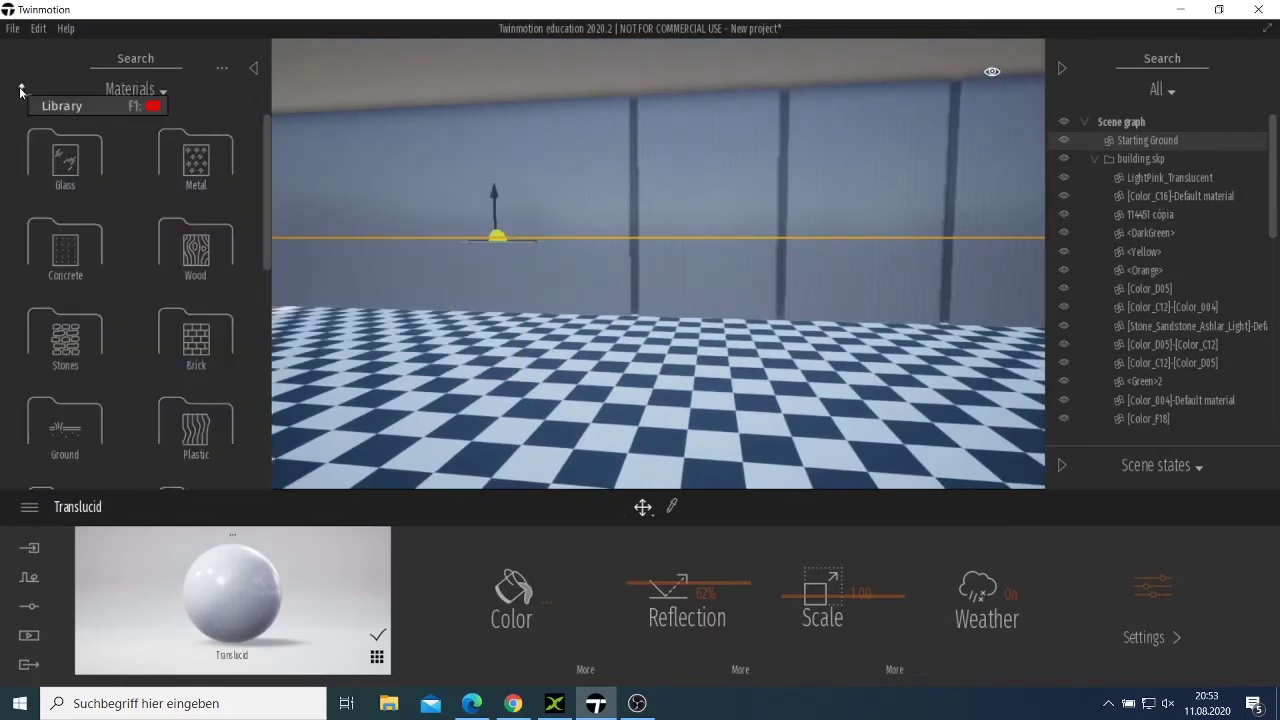
left_click(21, 91)
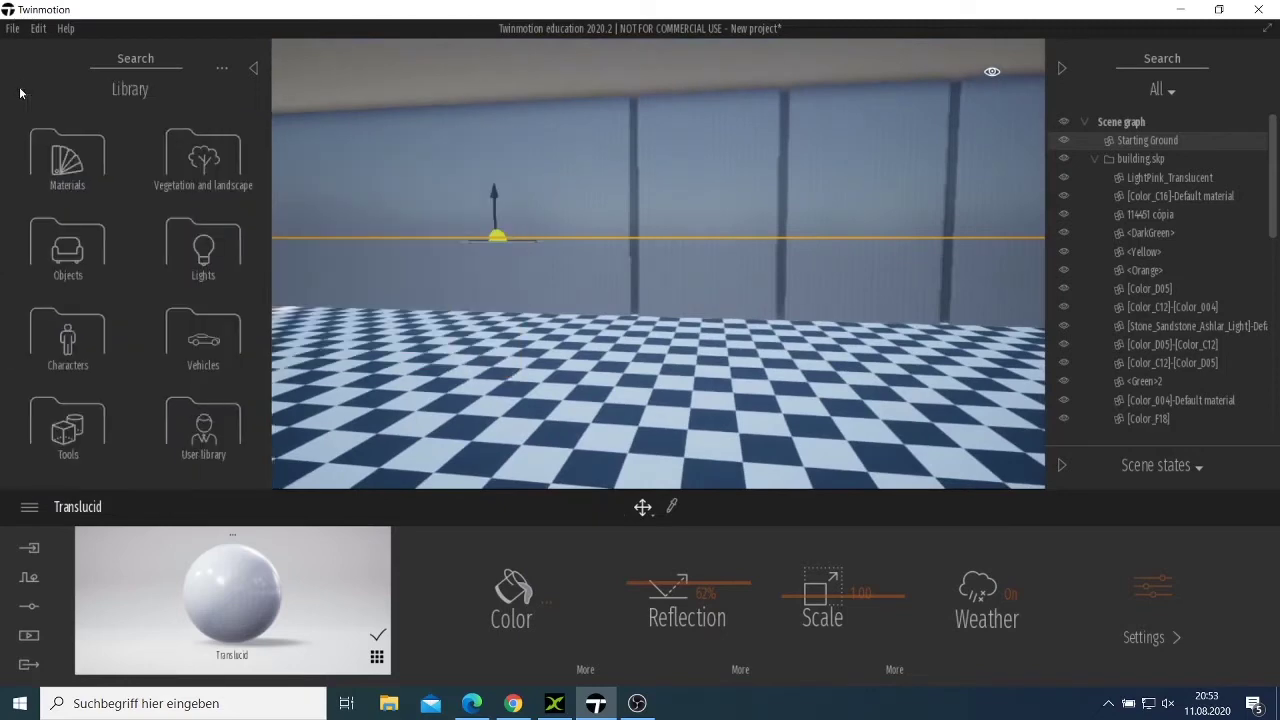
left_click(86, 252)
left_click(76, 157)
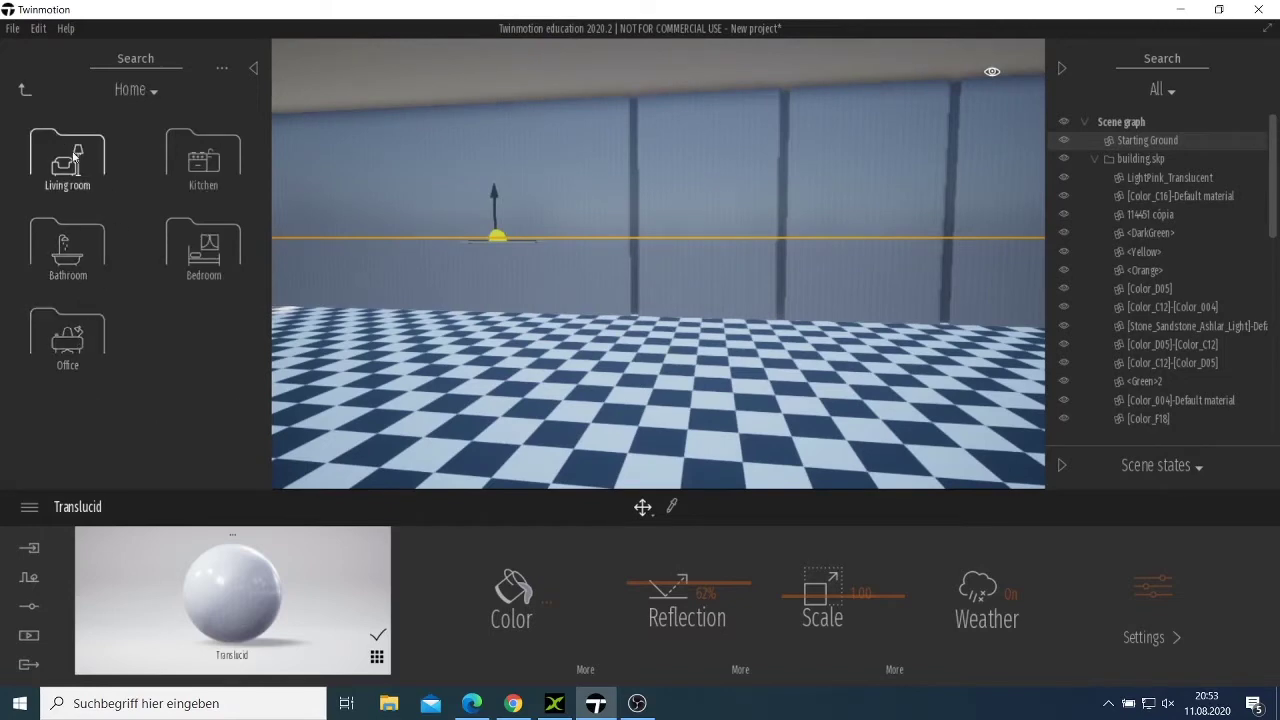
Step: Place the Vixen left sofa from the Living room sofas library on the checkered floor
left_click(75, 157)
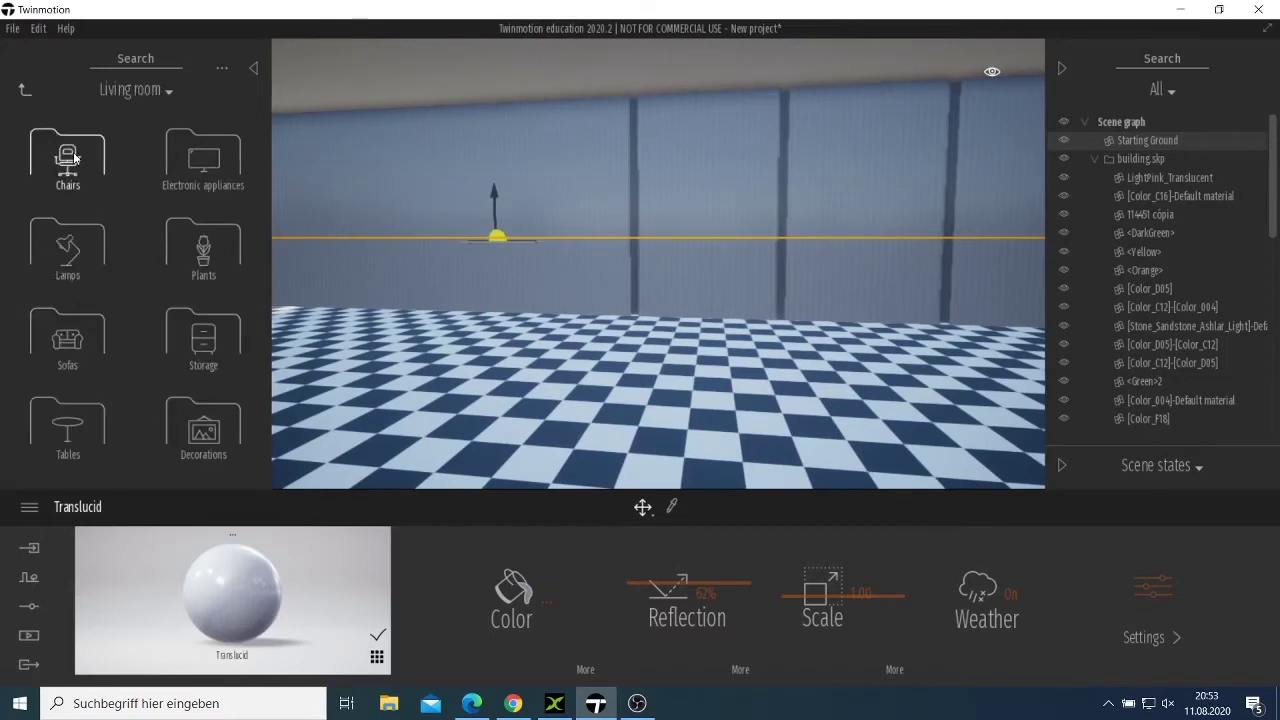
left_click(80, 339)
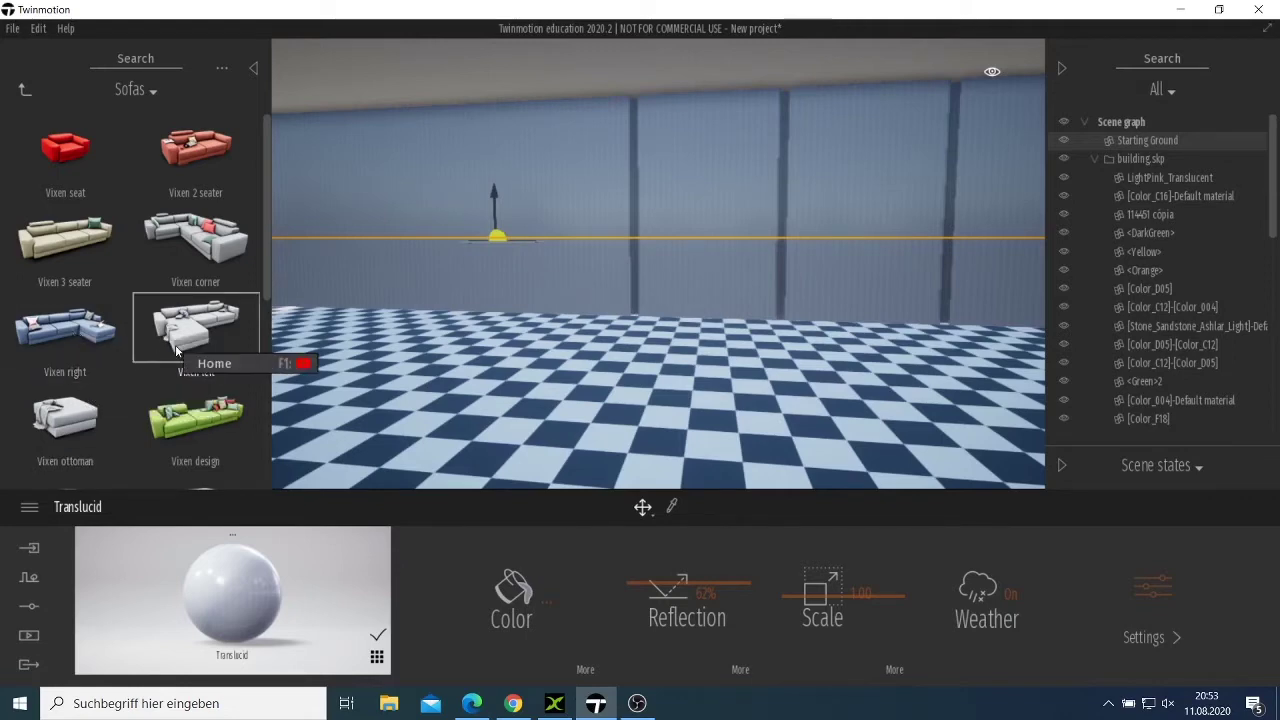
left_click_drag(176, 350, 438, 420)
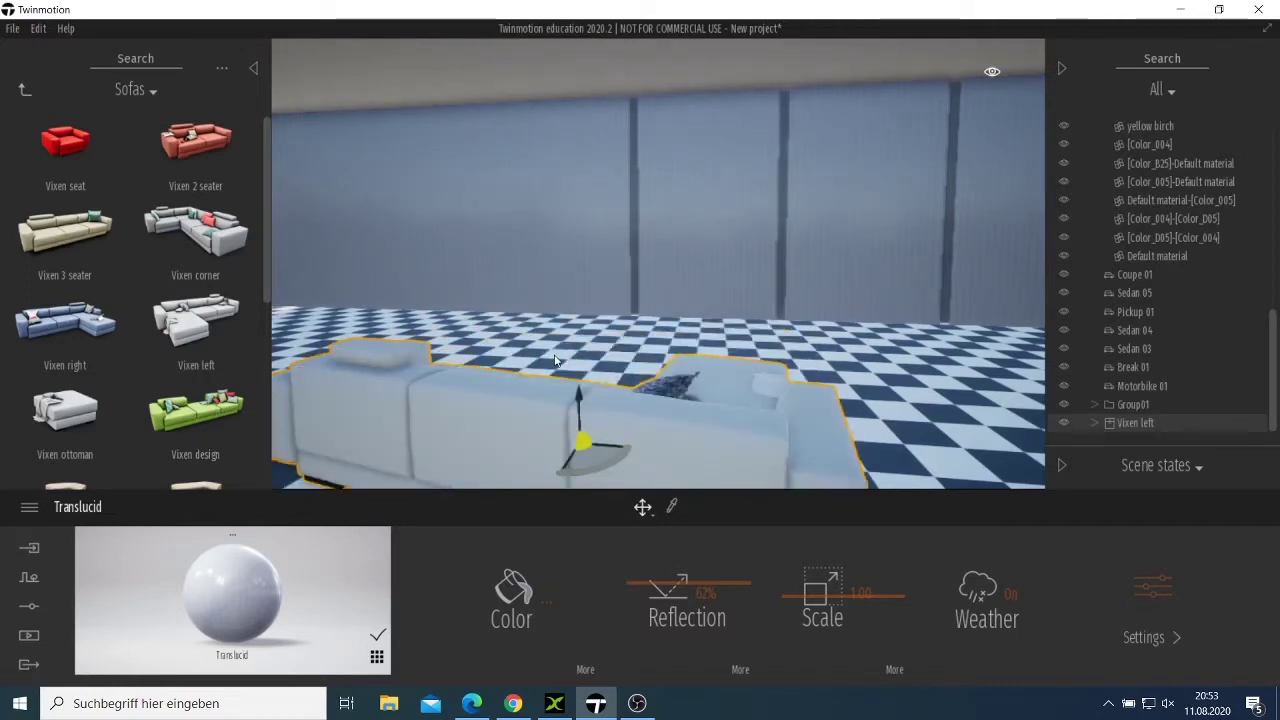
scroll(555, 360, "down", 4)
scroll(555, 360, "up", 4)
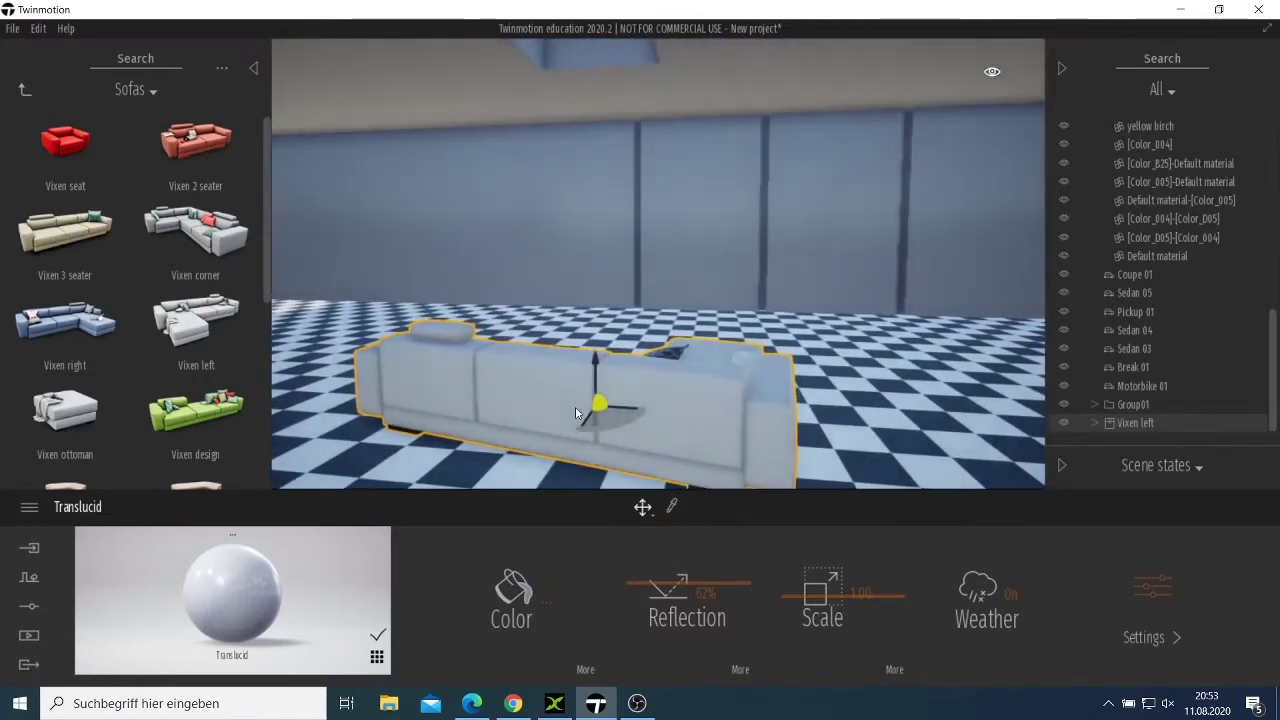
scroll(577, 410, "down", 3)
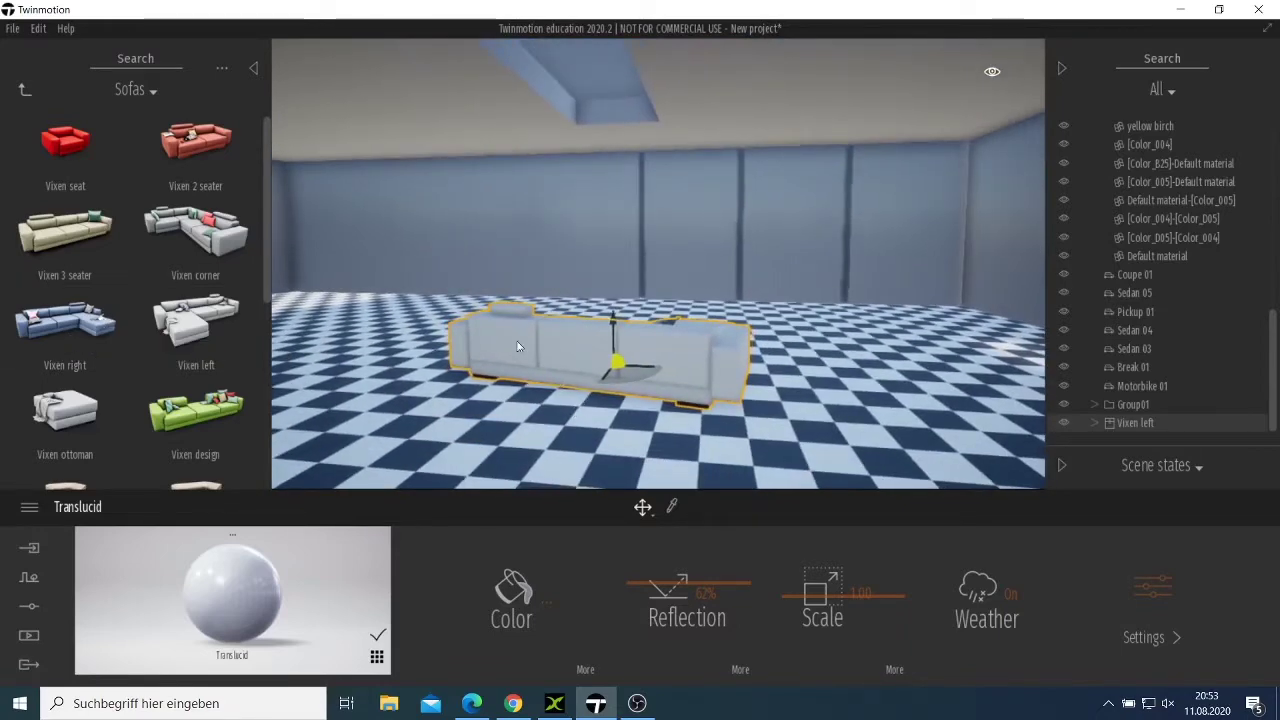
Step: Rotate the Vixen left sofa slightly so that it lines up with the far wall
left_click_drag(605, 385, 620, 383)
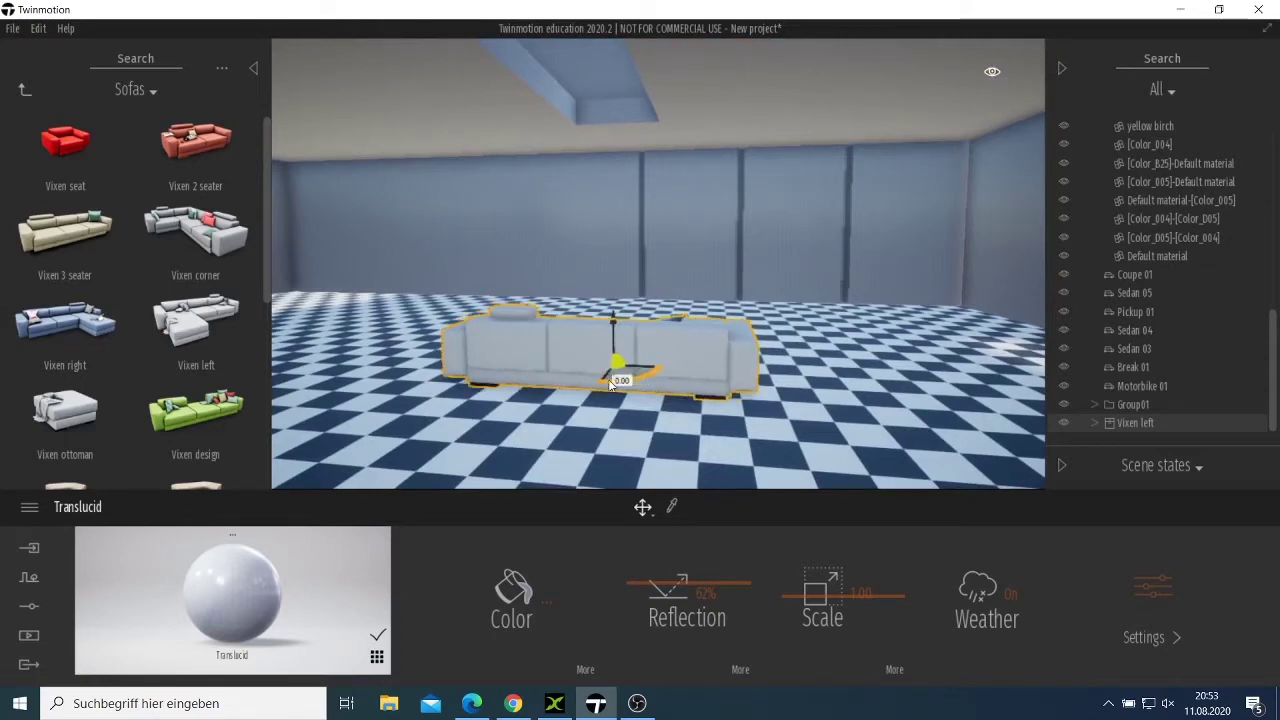
scroll(610, 385, "up", 5)
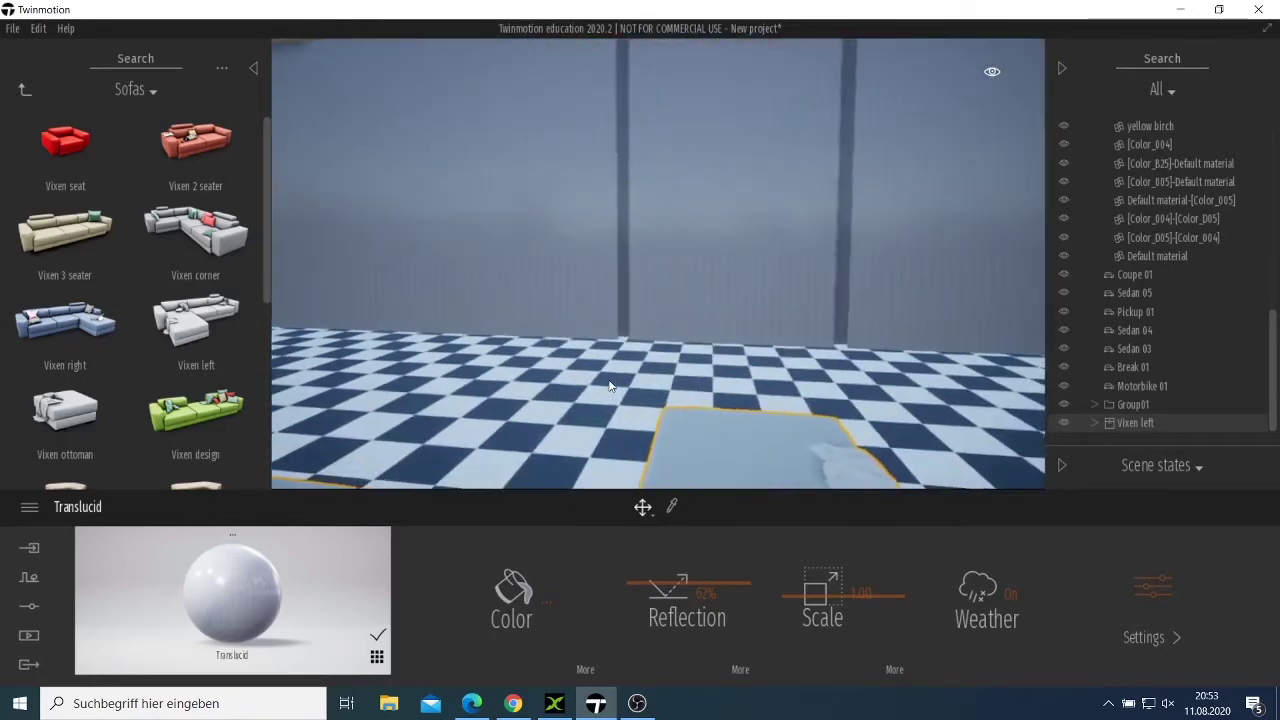
scroll(610, 385, "down", 3)
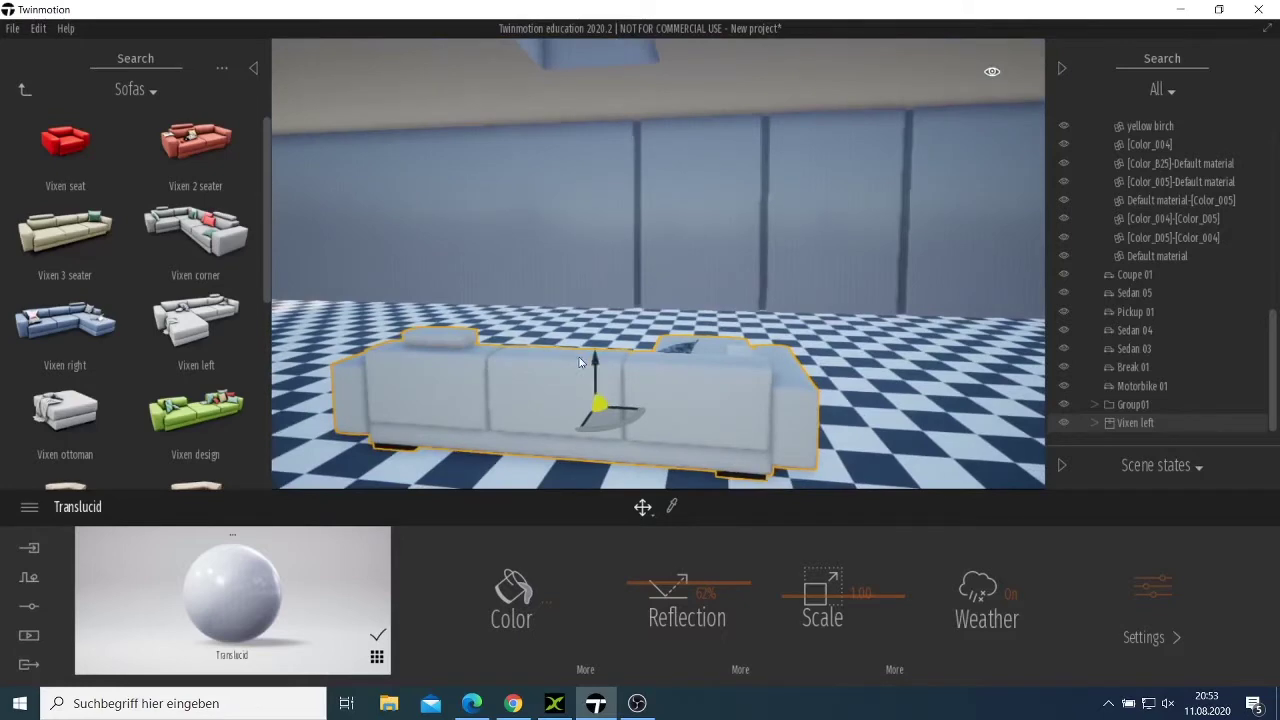
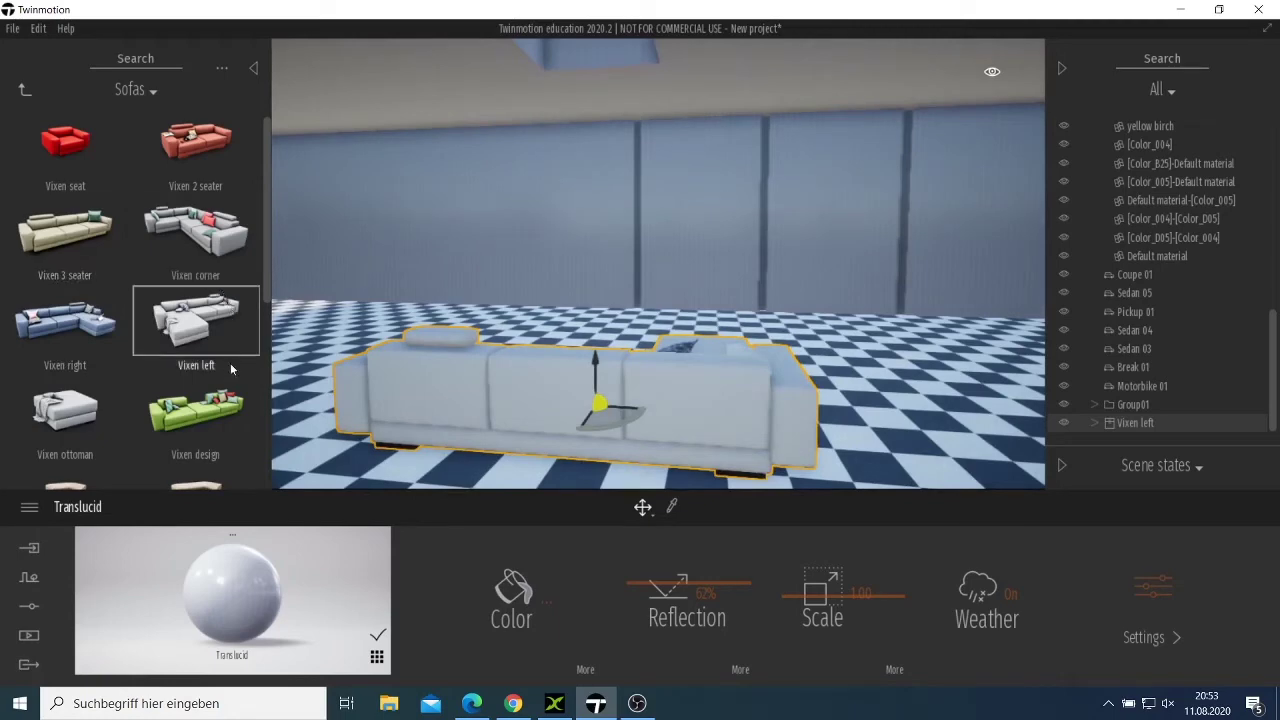
Step: Place a Vixen ottoman on the floor in front of the sofa's seating side
scroll(222, 363, "down", 2)
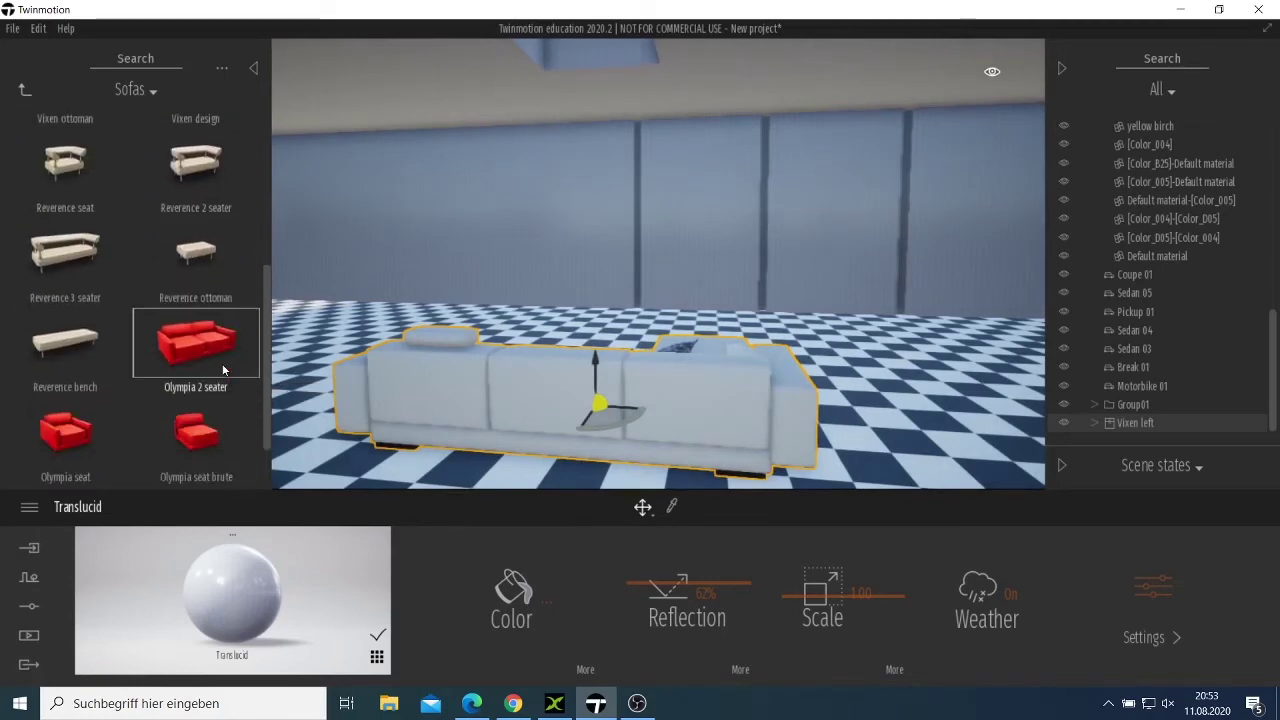
scroll(208, 362, "up", 1)
scroll(207, 361, "down", 1)
scroll(205, 355, "up", 4)
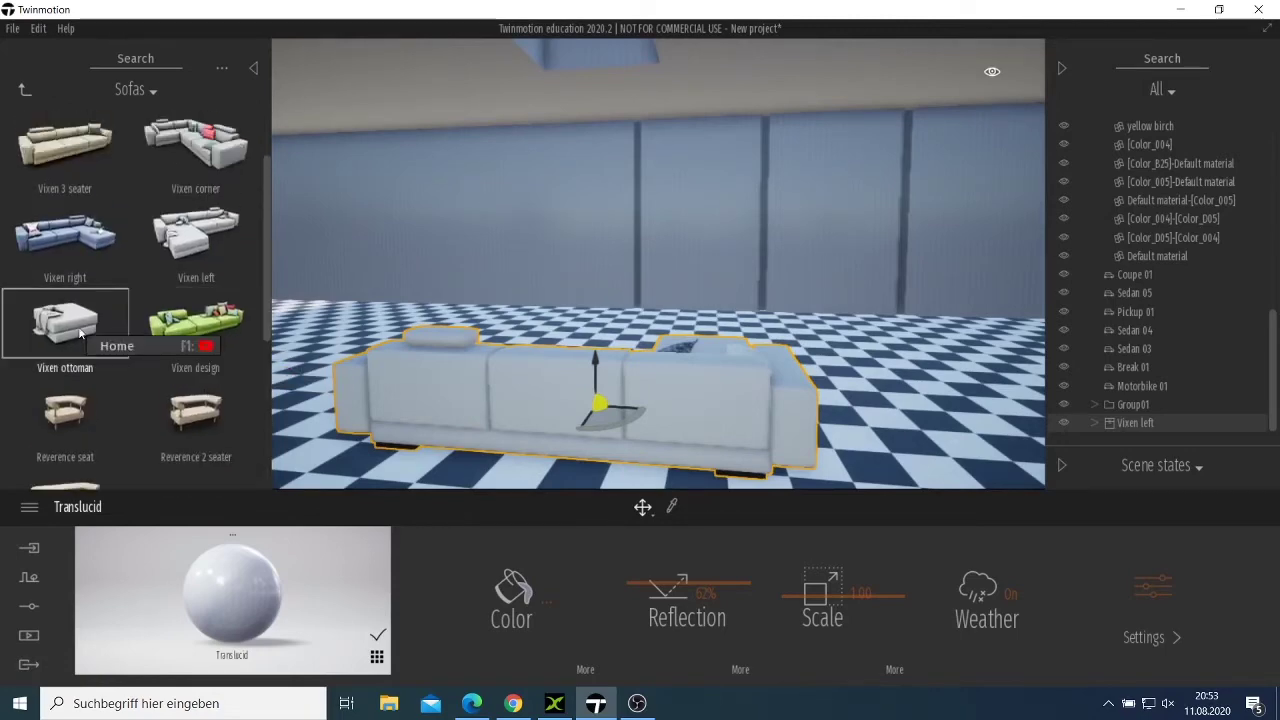
left_click_drag(65, 320, 577, 347)
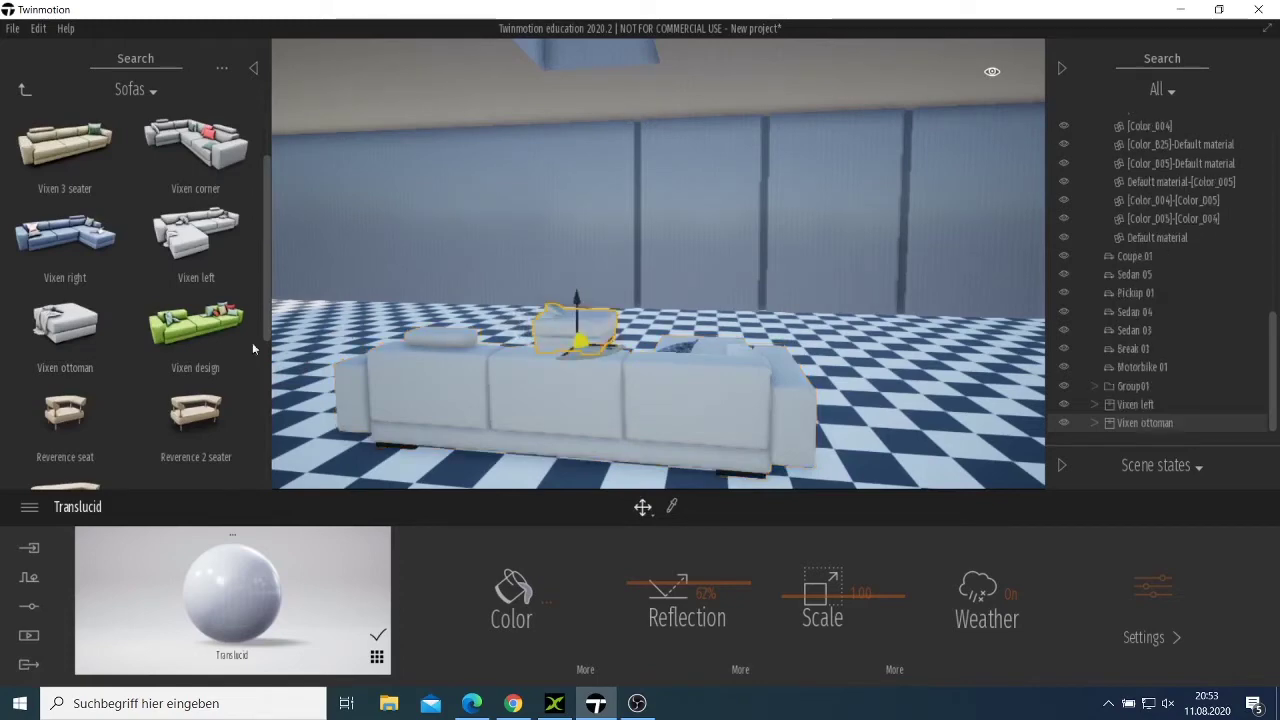
scroll(118, 352, "down", 3)
scroll(122, 358, "down", 2)
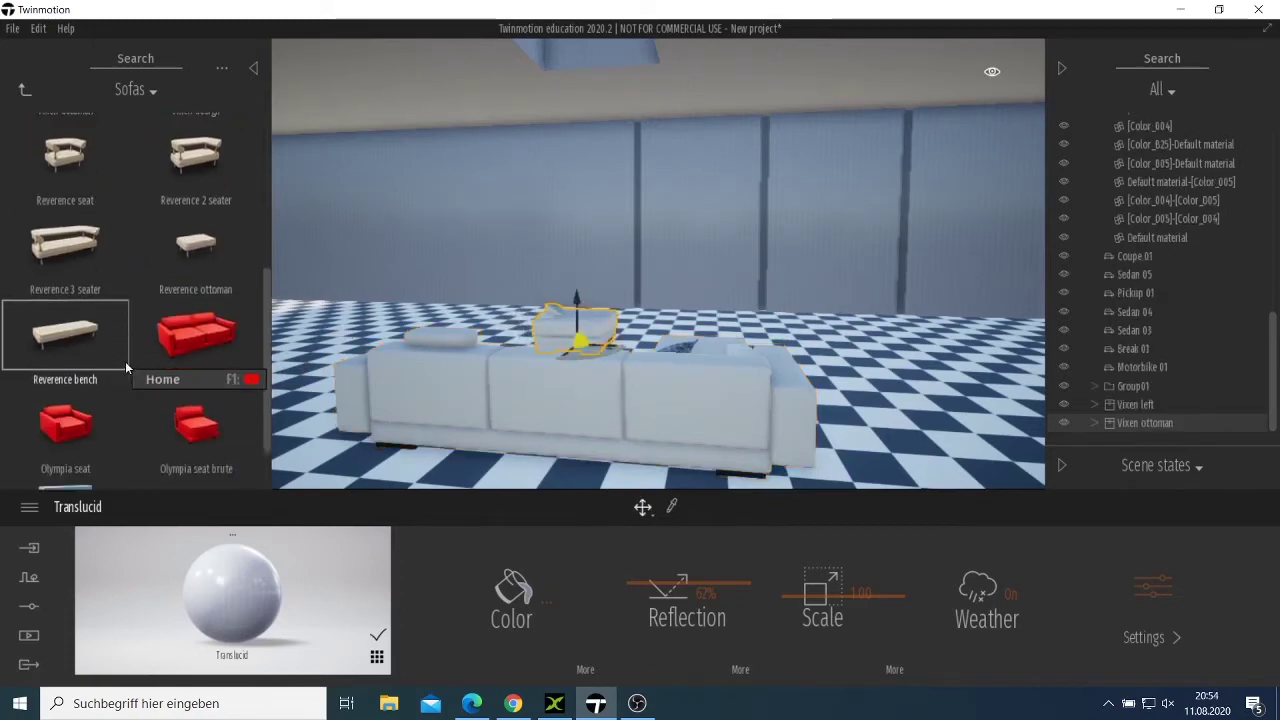
scroll(130, 348, "up", 4)
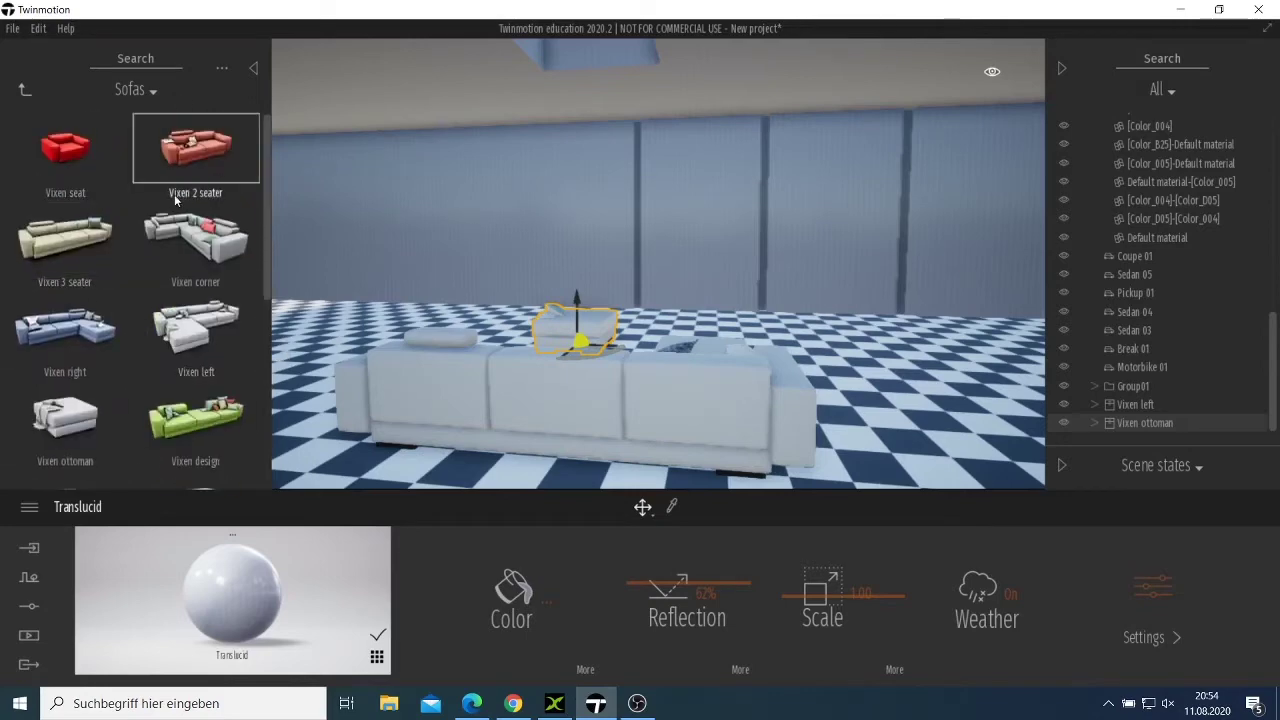
scroll(198, 290, "down", 3)
scroll(198, 290, "down", 2)
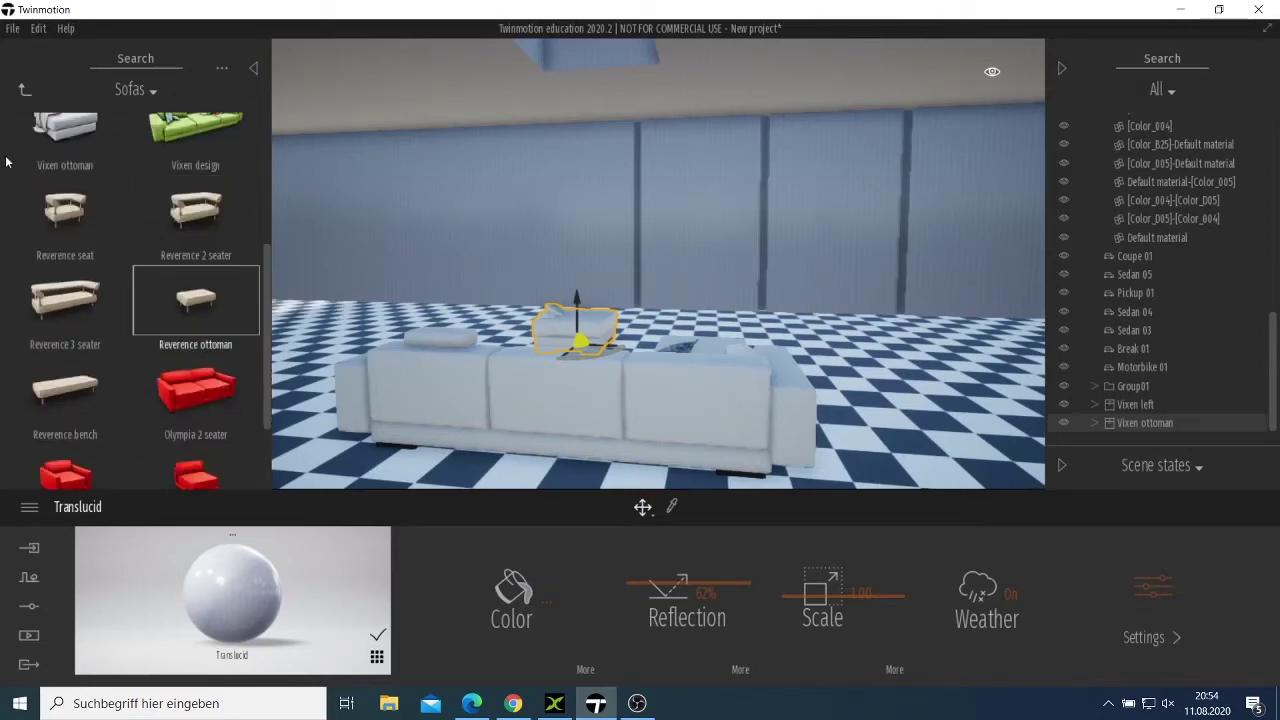
Step: Mount Wall tv 02 from the Living room electronic appliances library on the far wall, facing the sofa
left_click(25, 89)
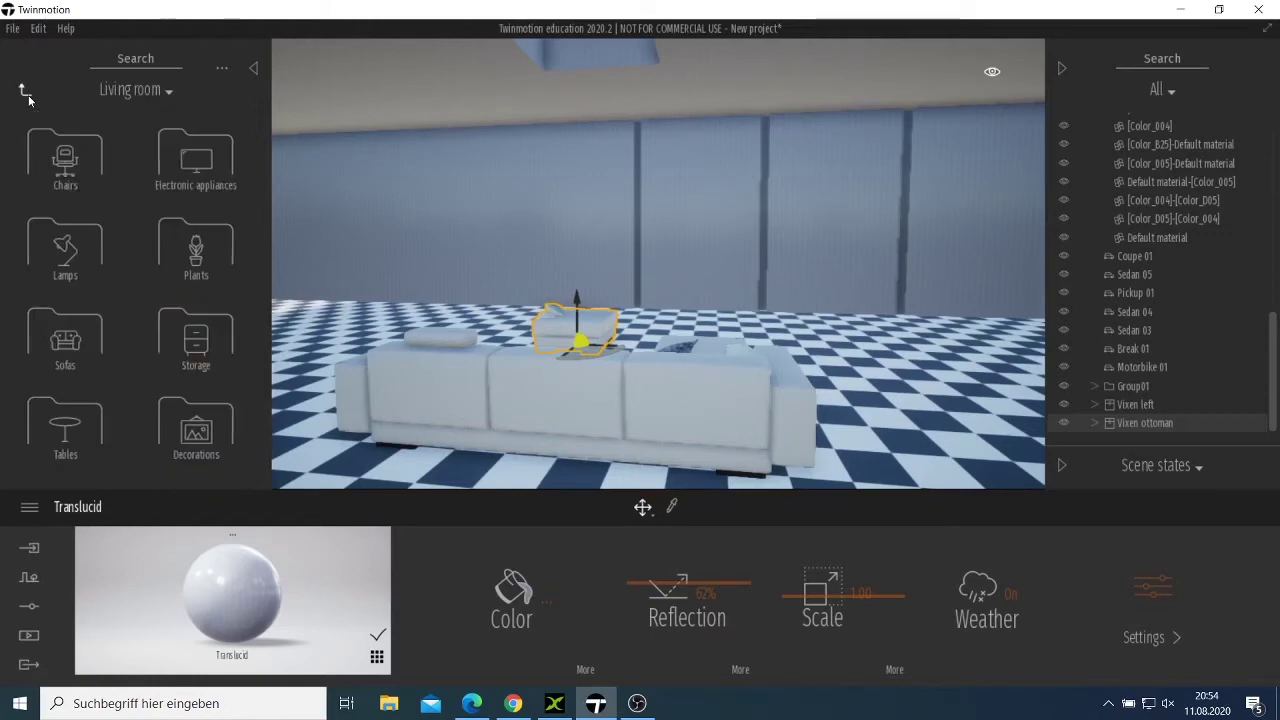
left_click(197, 170)
scroll(157, 266, "down", 4)
scroll(183, 312, "down", 5)
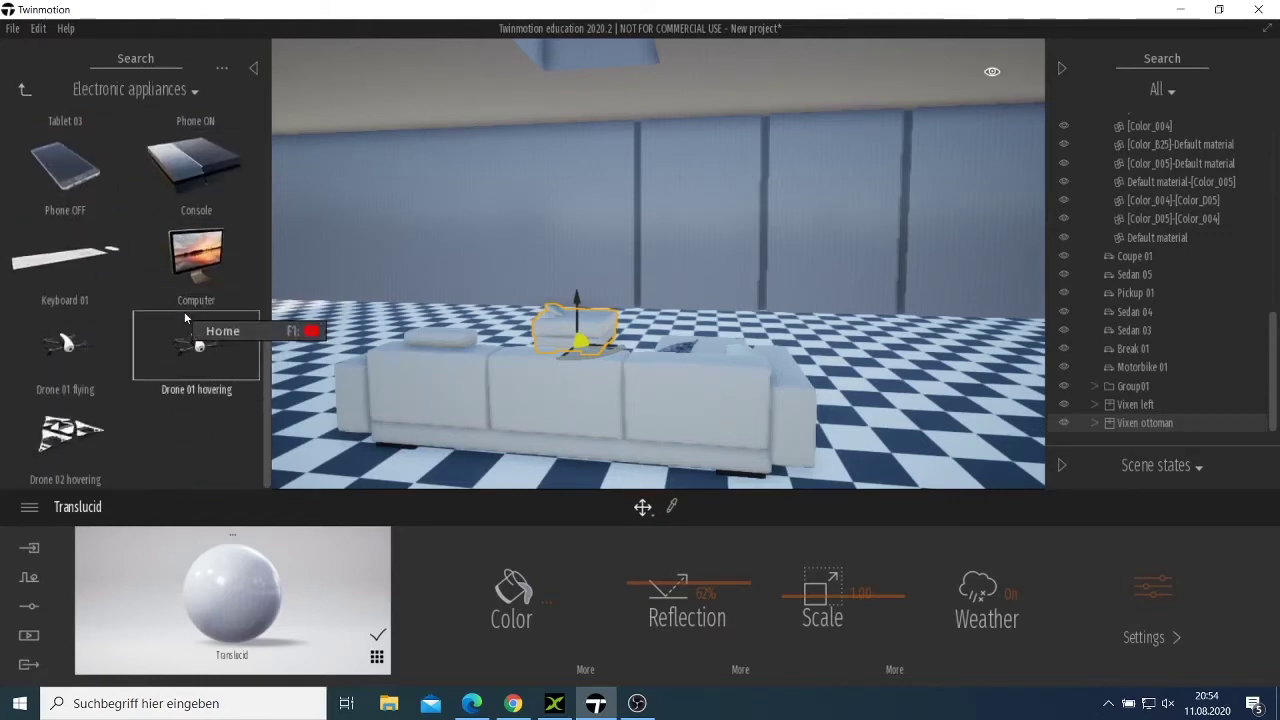
scroll(184, 311, "up", 2)
scroll(181, 307, "up", 4)
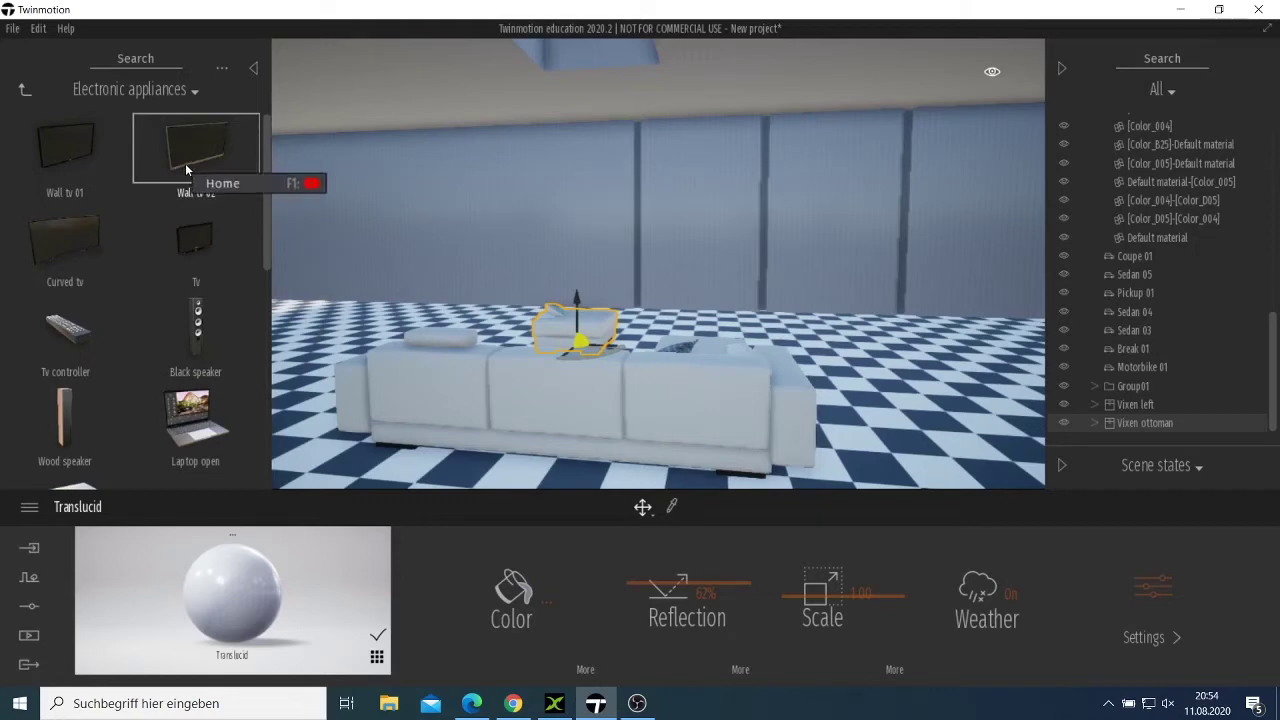
left_click_drag(182, 169, 678, 225)
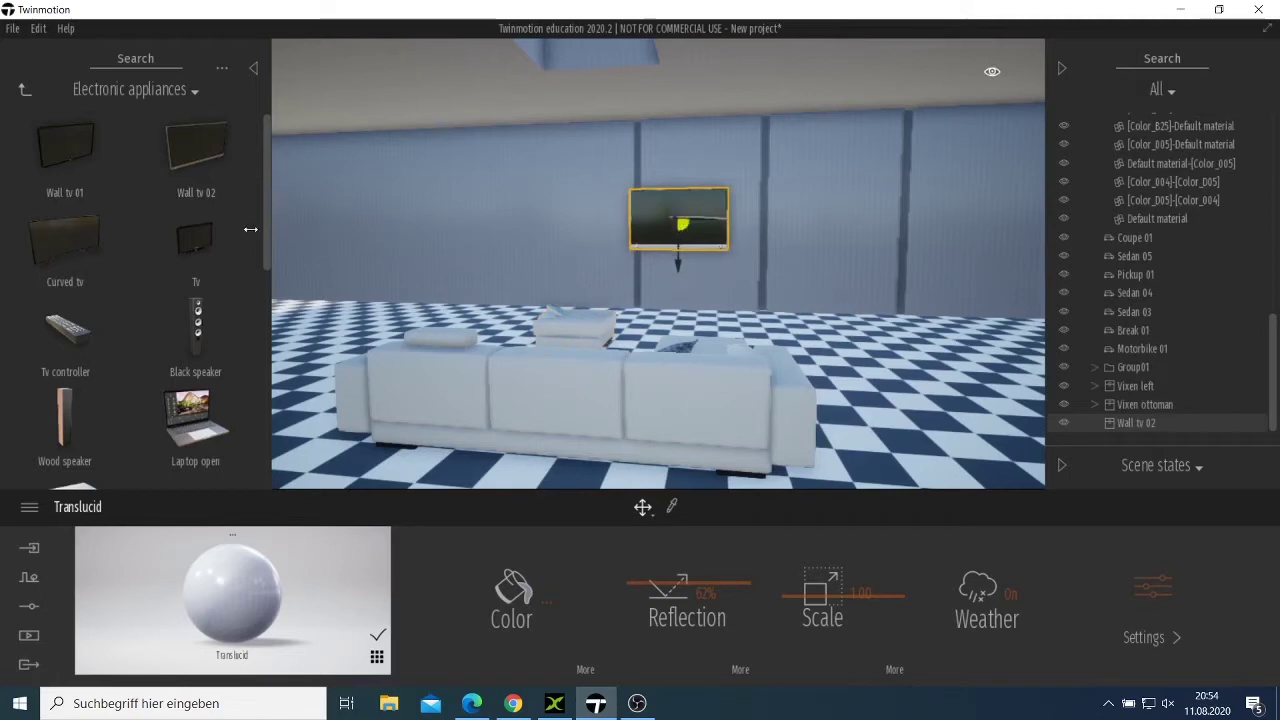
Step: Put a Tv controller on the ottoman and a Laptop open on the sofa's chaise
left_click_drag(78, 344, 579, 321)
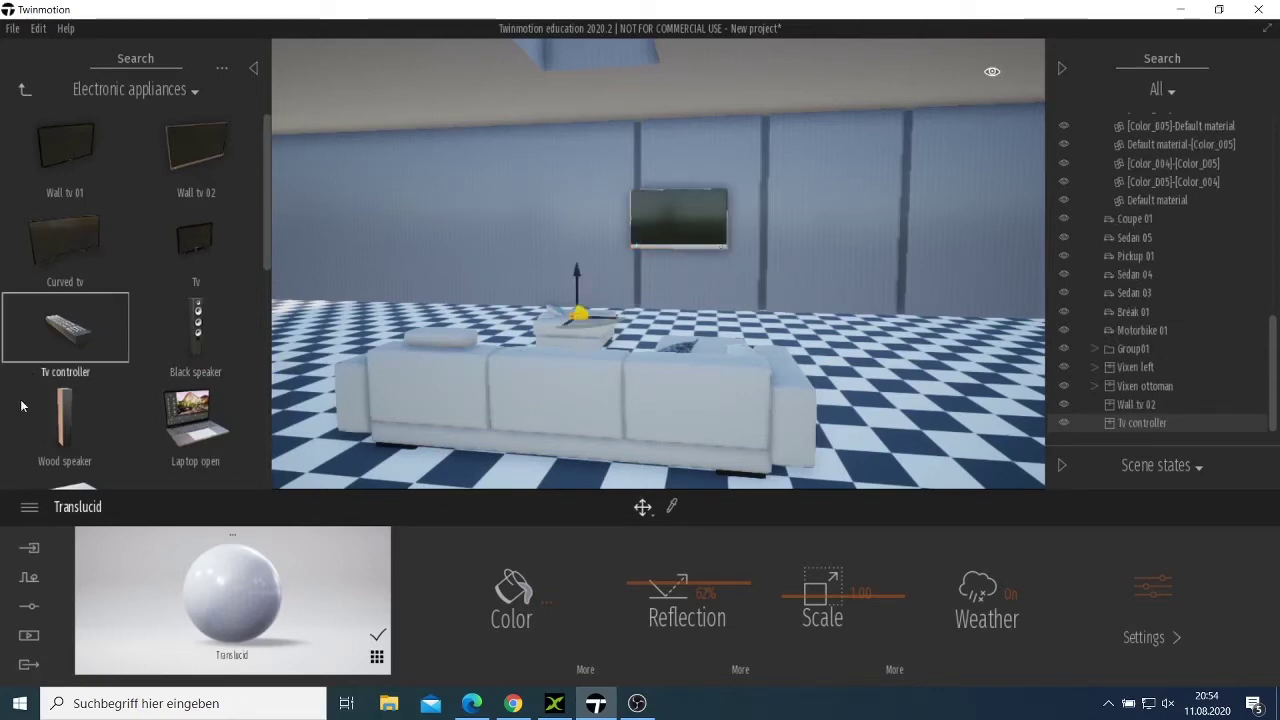
scroll(190, 405, "down", 1)
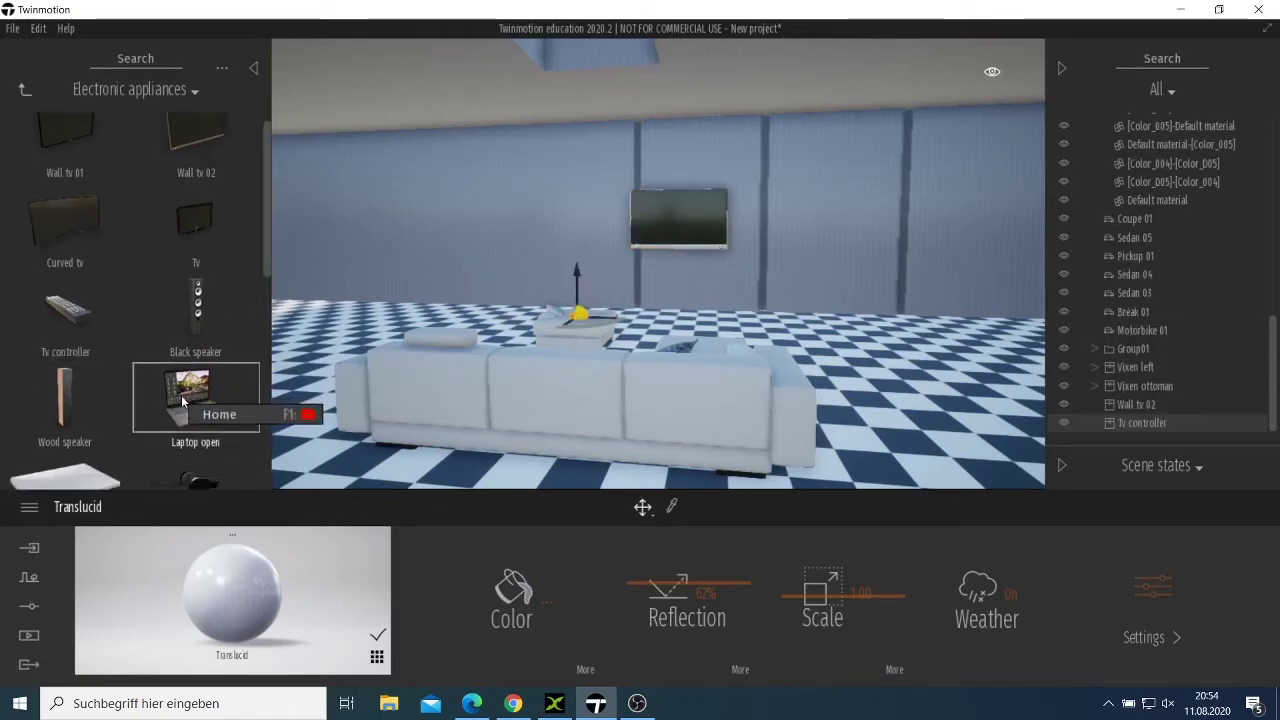
left_click_drag(181, 395, 509, 309)
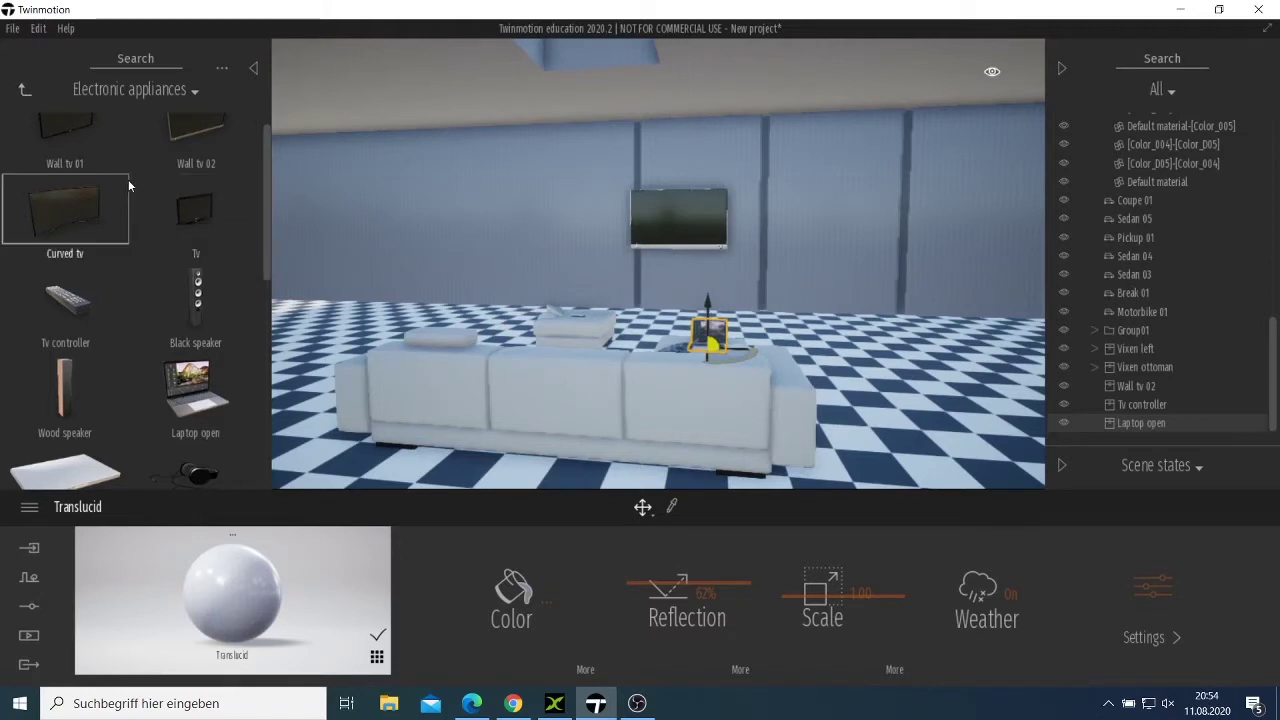
scroll(112, 253, "down", 3)
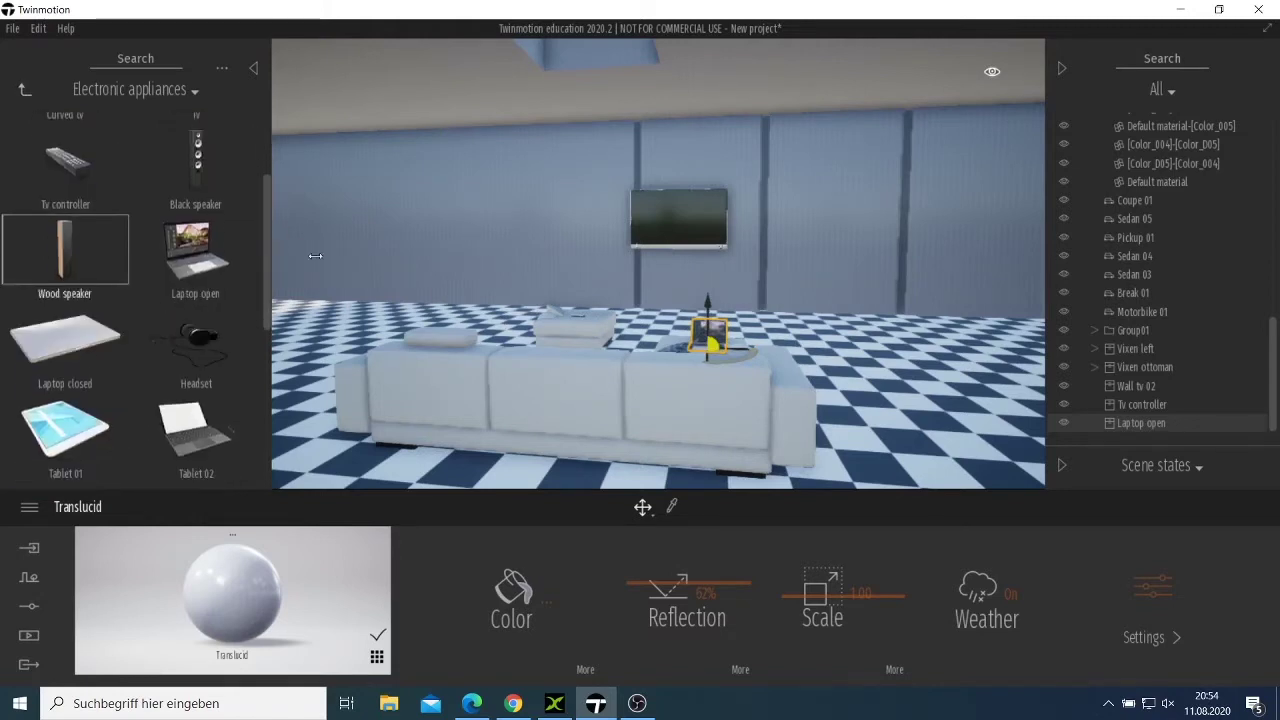
Step: Place the Dona dining table set from the Living room tables library on the open floor behind the sofa area
right_click_drag(712, 345, 854, 360)
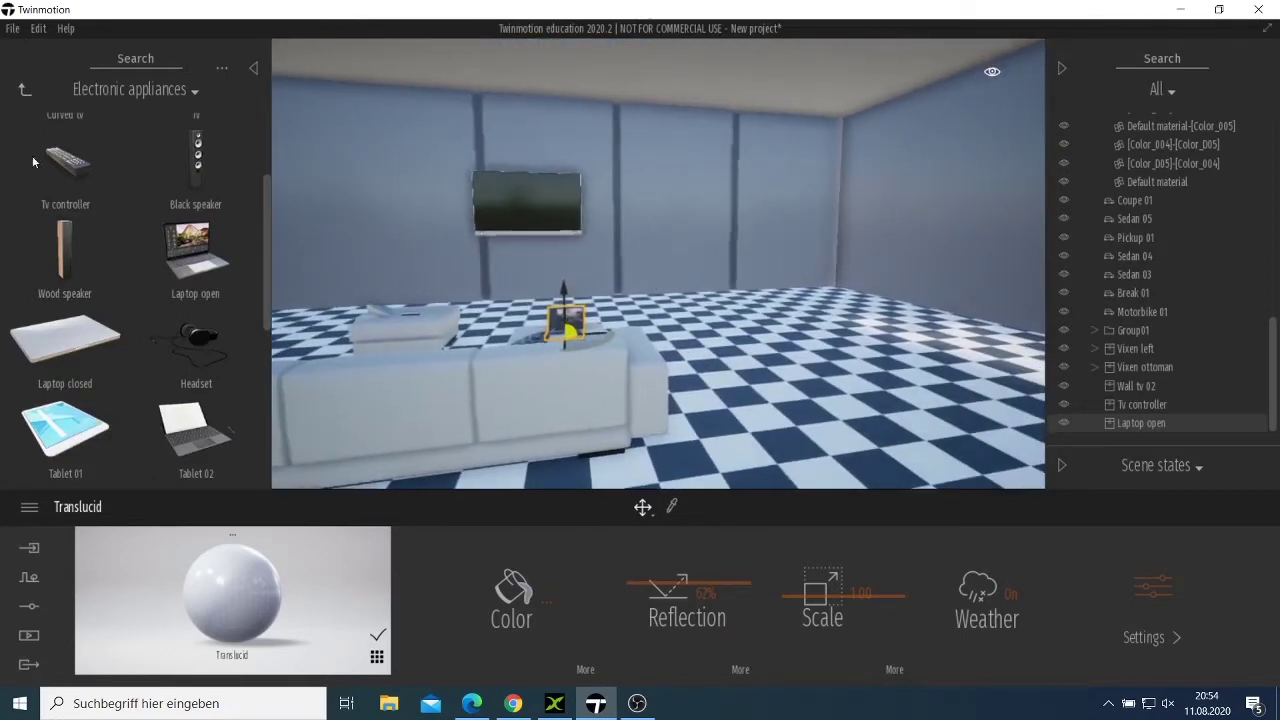
left_click(25, 90)
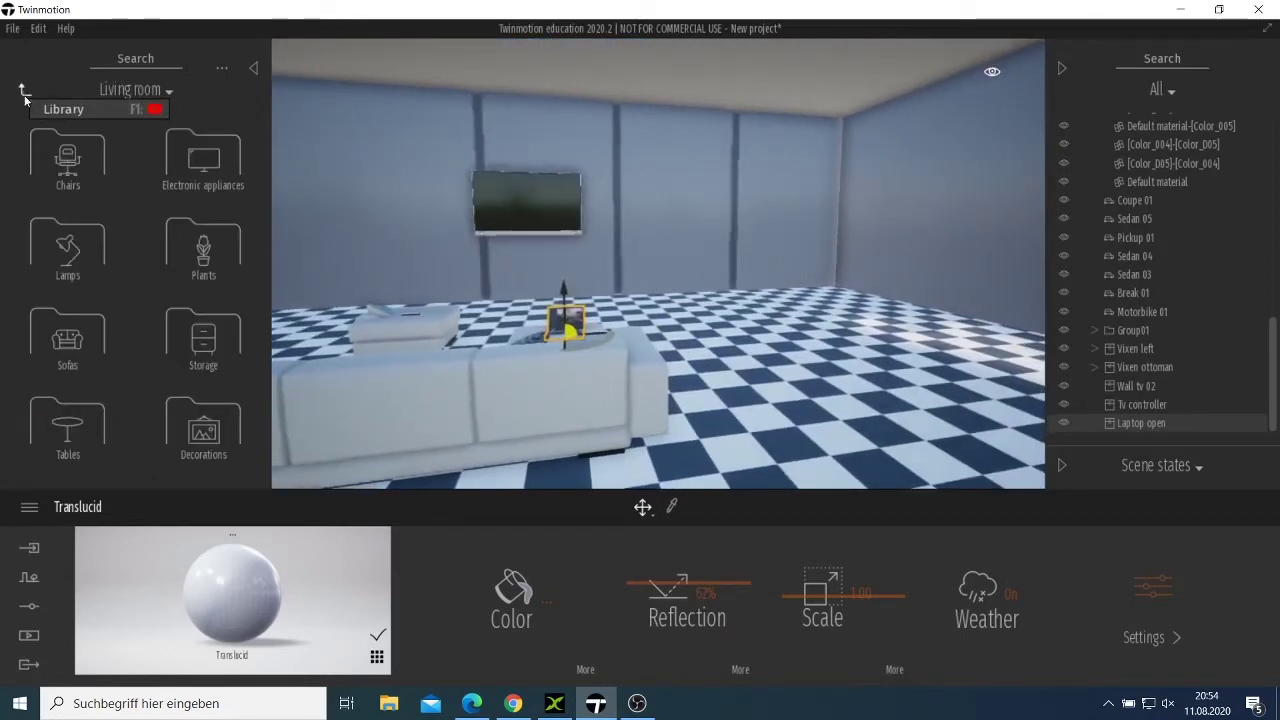
left_click(76, 426)
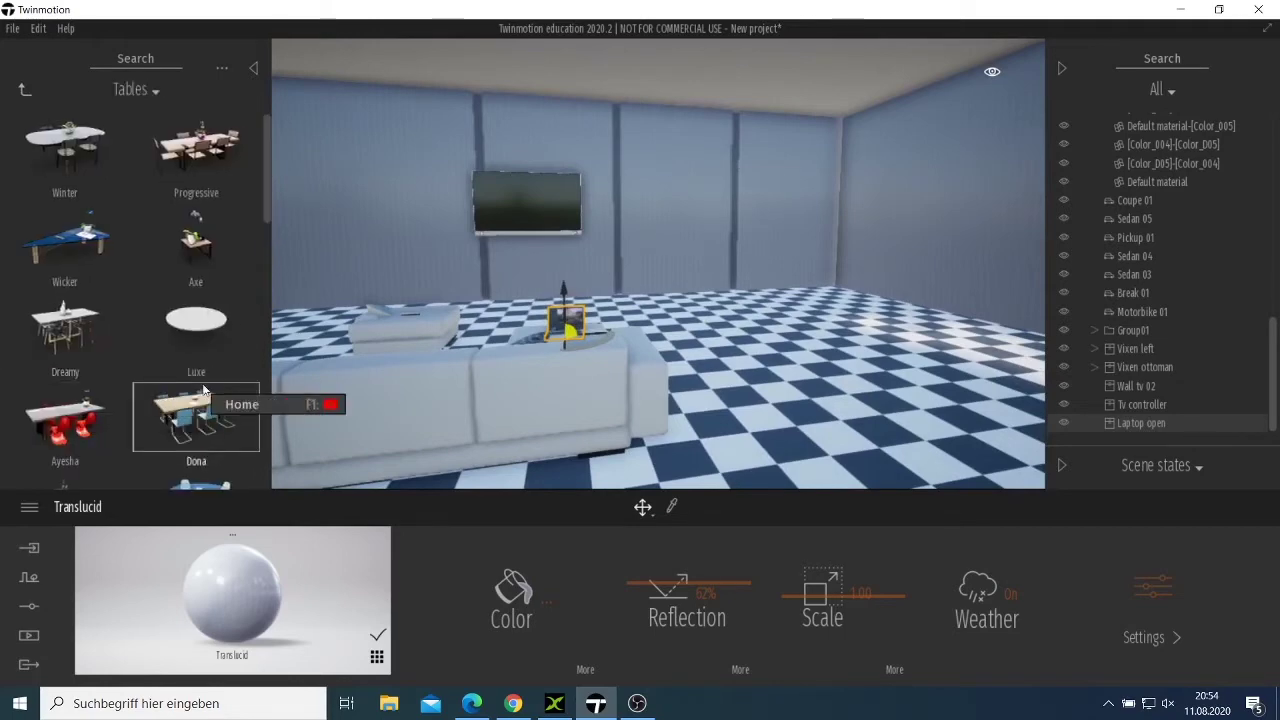
right_click_drag(767, 260, 632, 233)
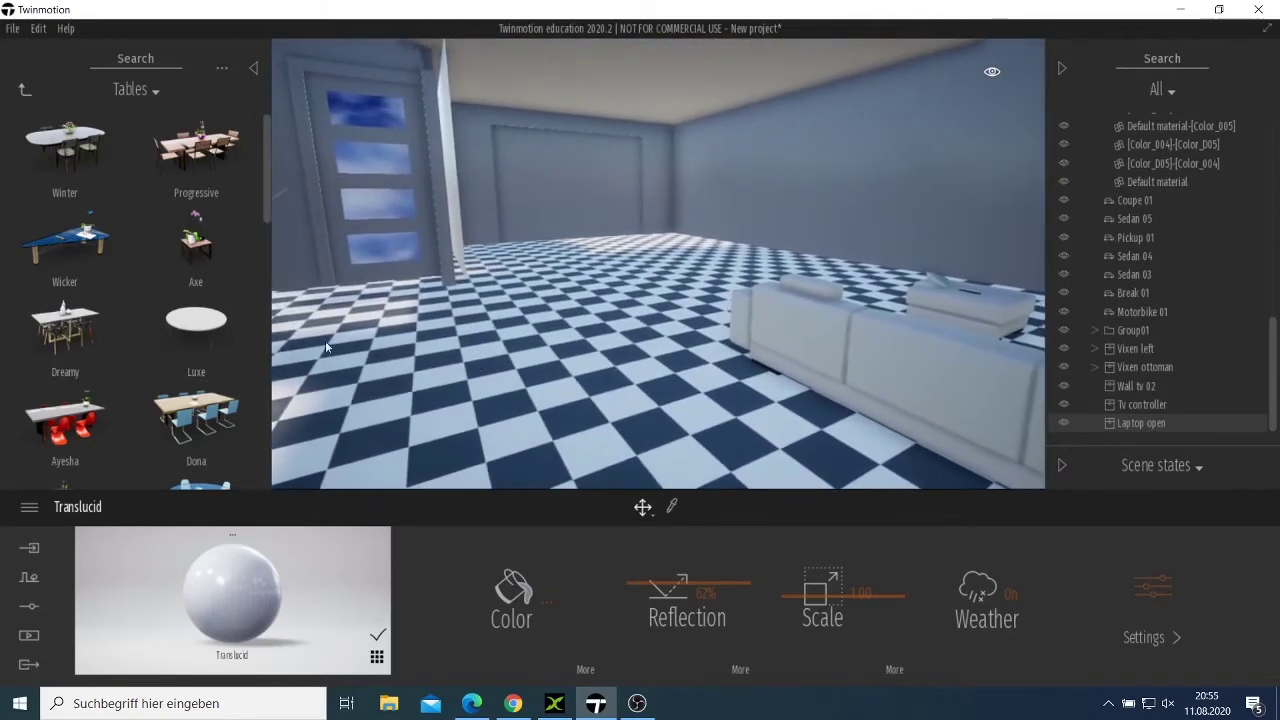
left_click_drag(355, 343, 600, 277)
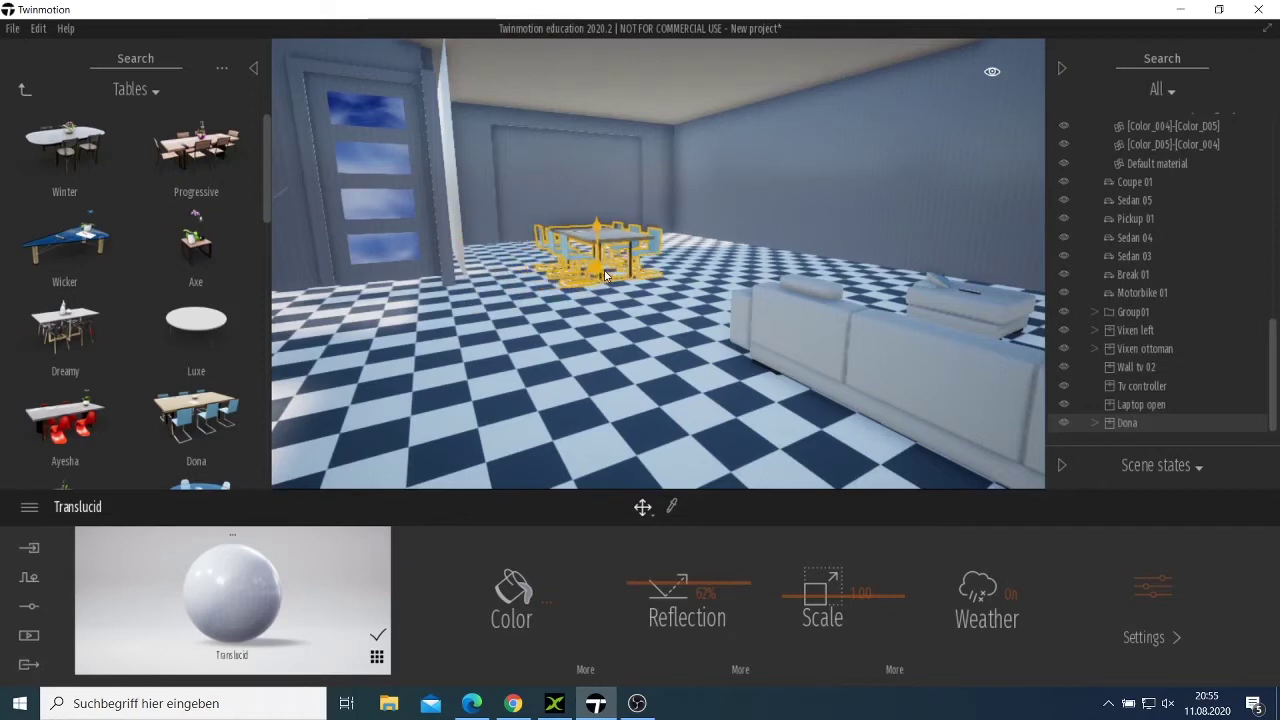
Step: Examine the Dona dining set up close from several sides and its position in the whole room
scroll(604, 276, "up", 4)
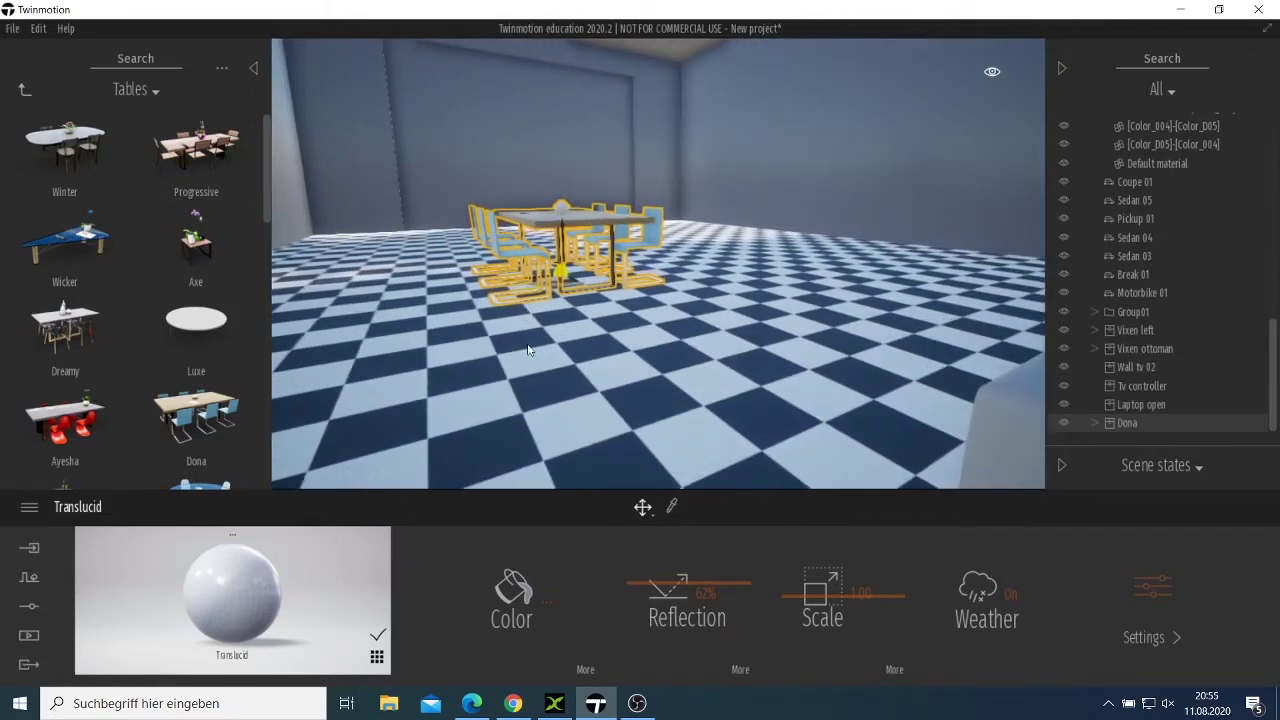
key("a")
right_click_drag(604, 276, 550, 262)
middle_click_drag(550, 262, 740, 284, "shift")
scroll(740, 284, "up", 5)
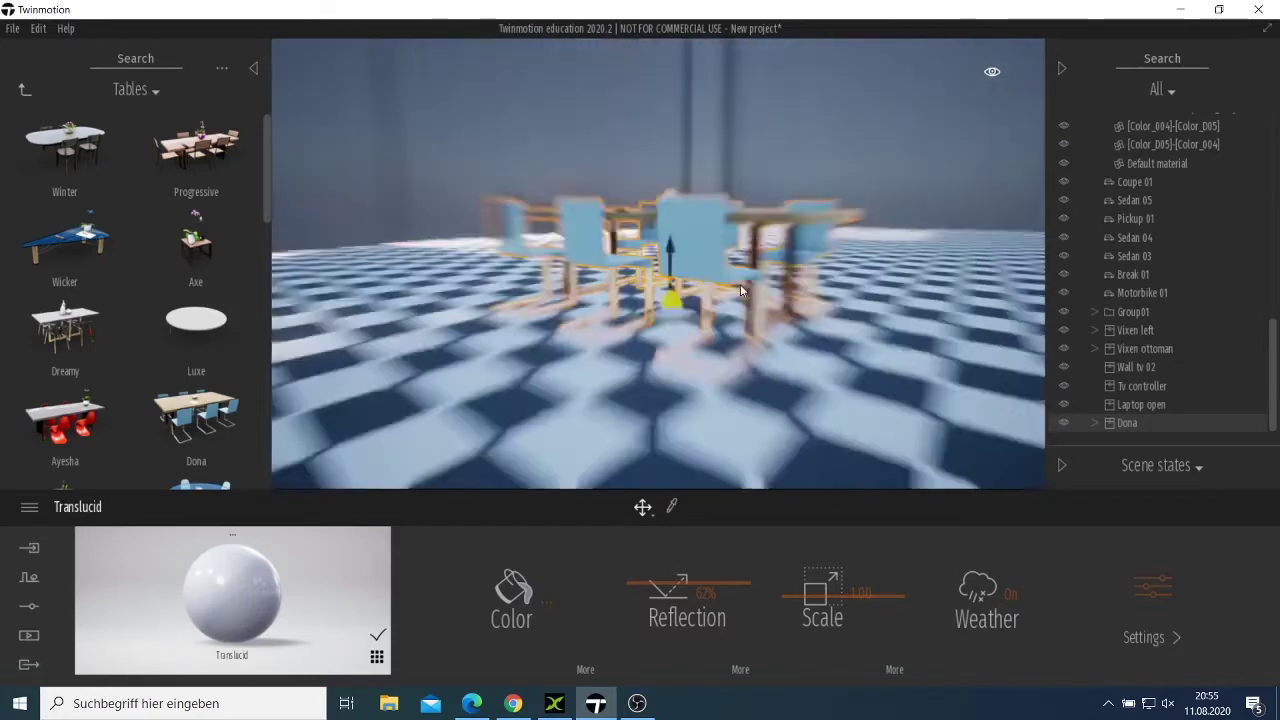
scroll(725, 294, "down", 5)
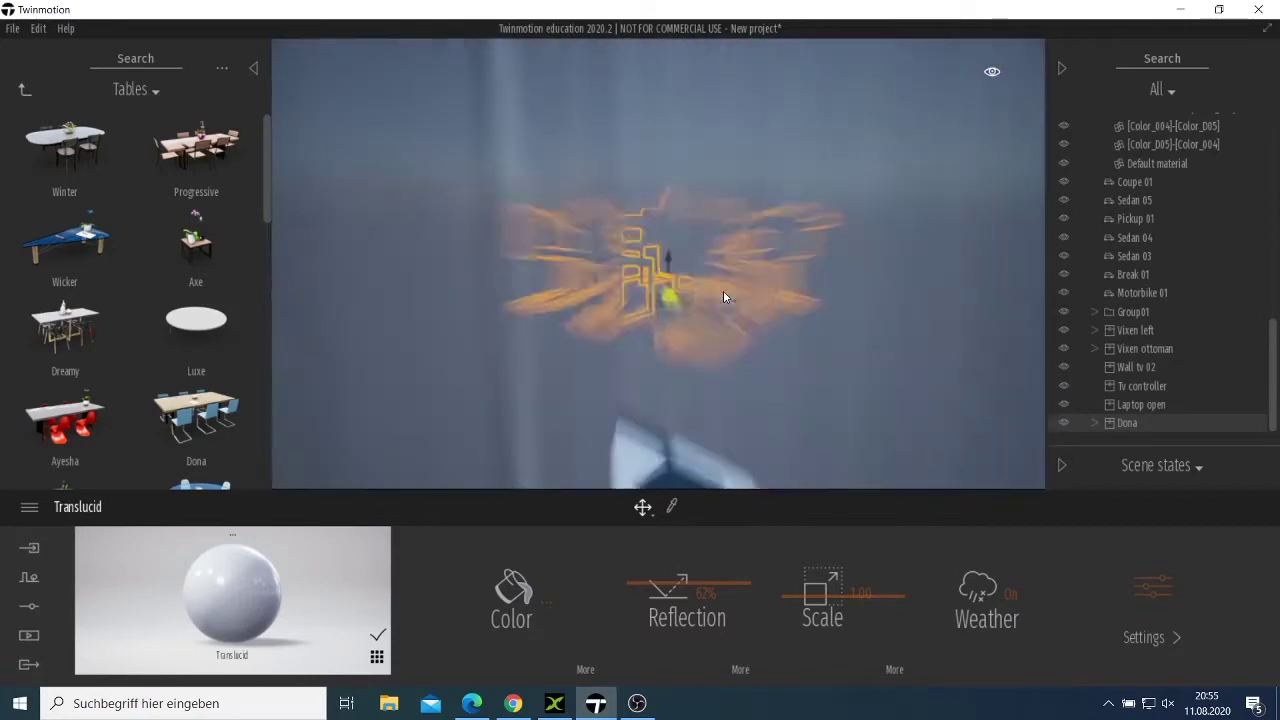
scroll(721, 292, "up", 3)
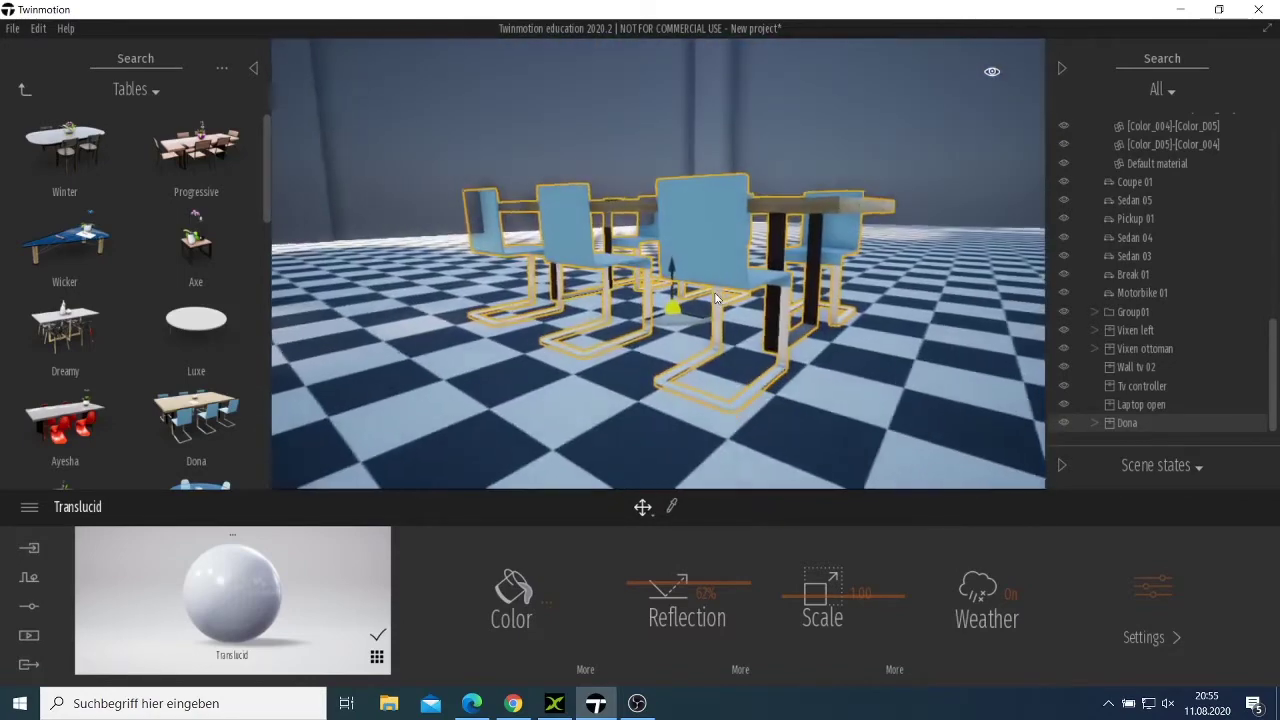
left_click(783, 396)
scroll(697, 324, "down", 3)
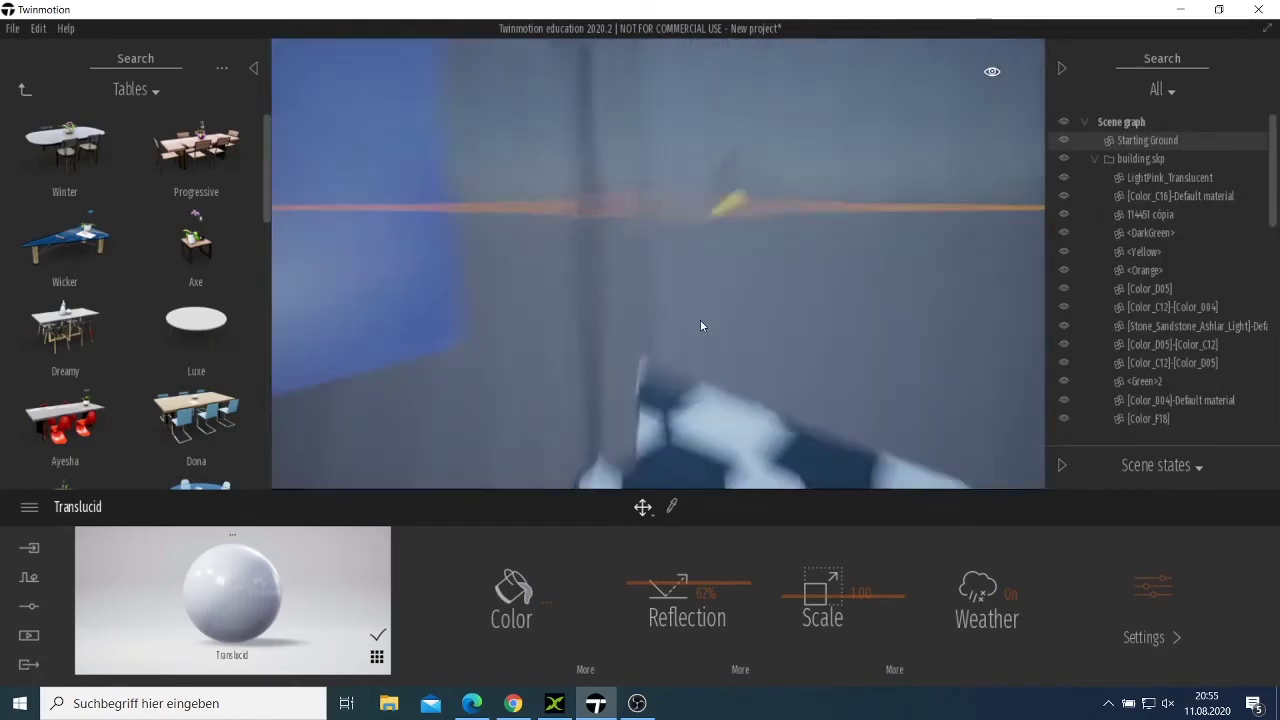
scroll(700, 323, "up", 3)
right_click_drag(842, 390, 633, 380)
left_click_drag(700, 394, 838, 390)
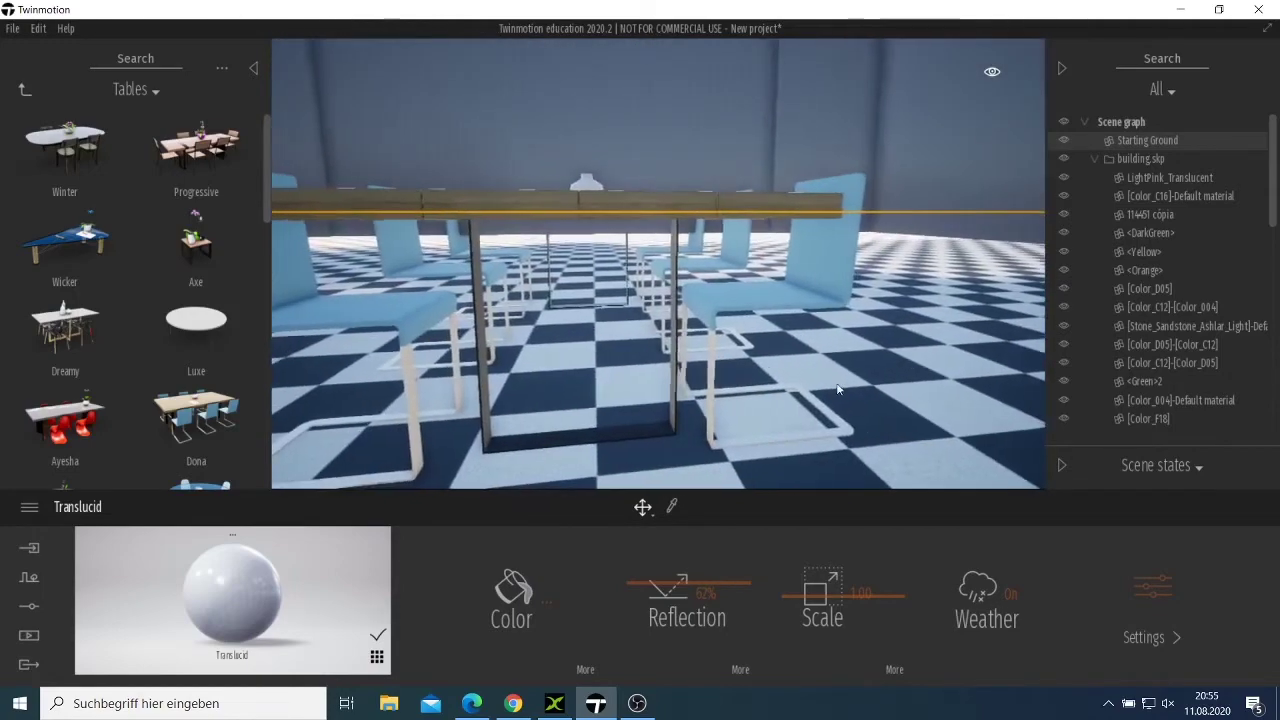
scroll(836, 380, "down", 10)
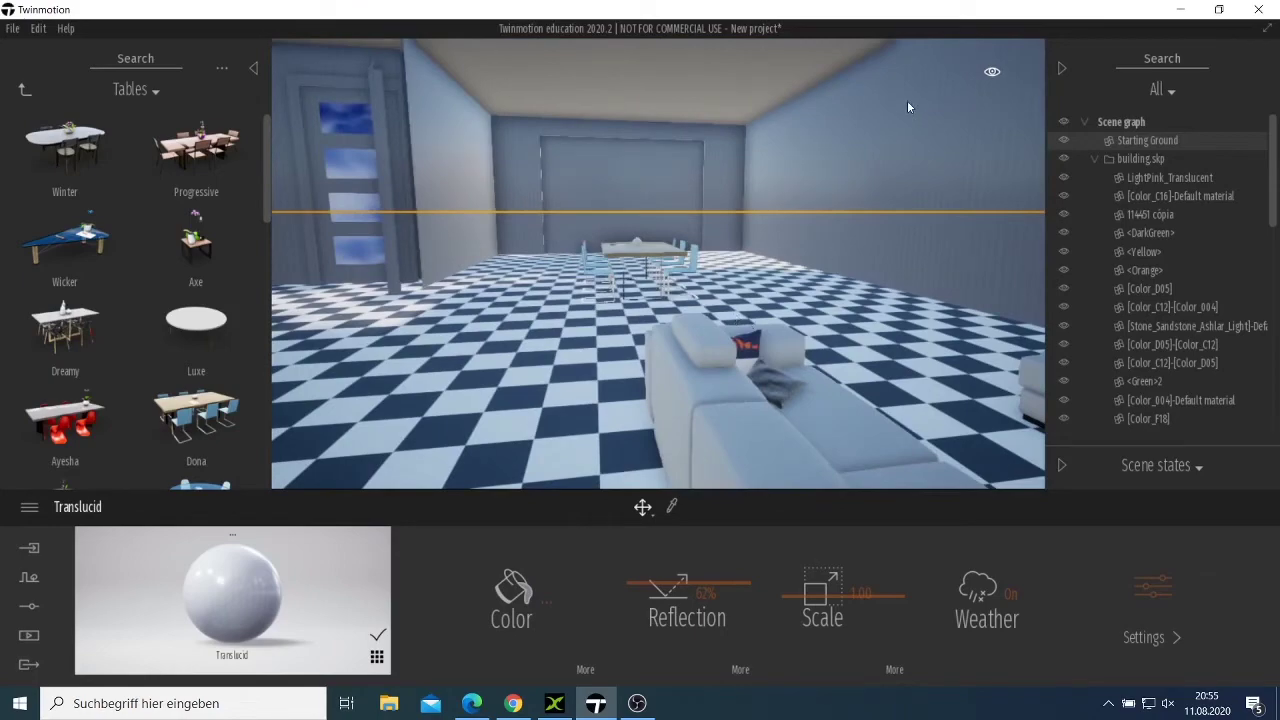
Step: Compare the dining set's look close up and from behind the sofa with the rest of the living room
scroll(679, 274, "up", 8)
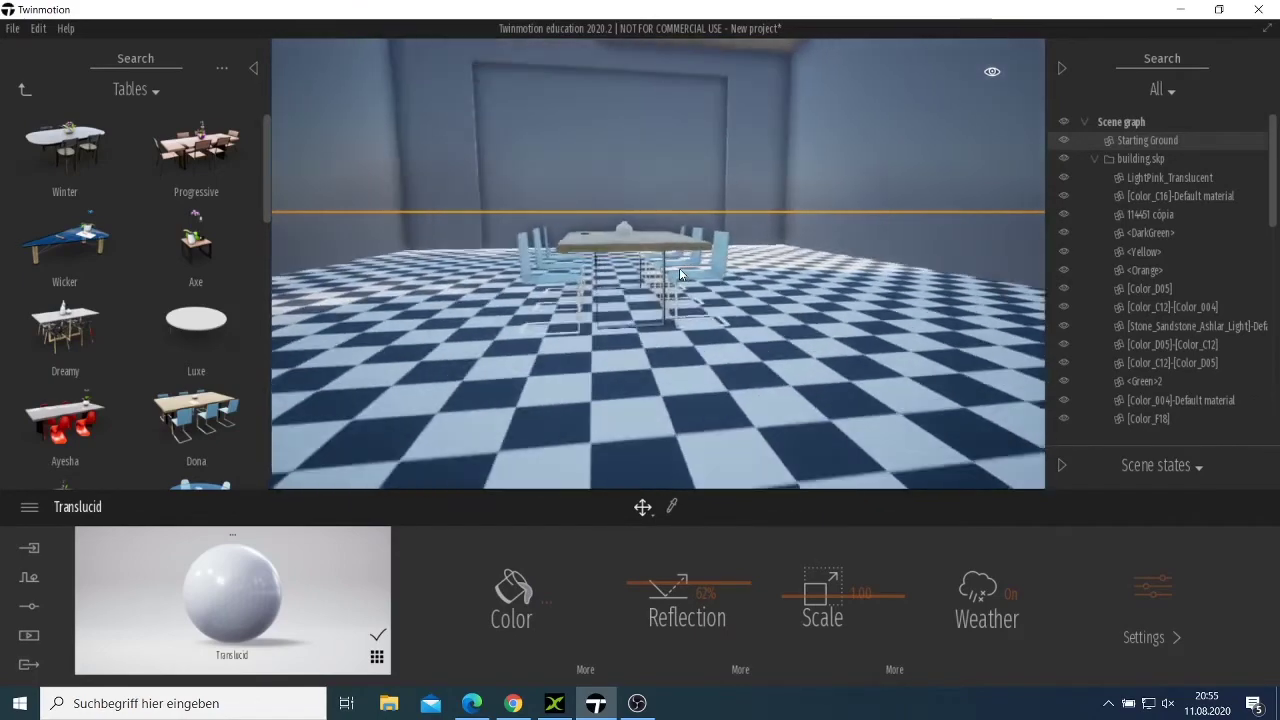
scroll(680, 272, "up", 6)
scroll(686, 270, "down", 6)
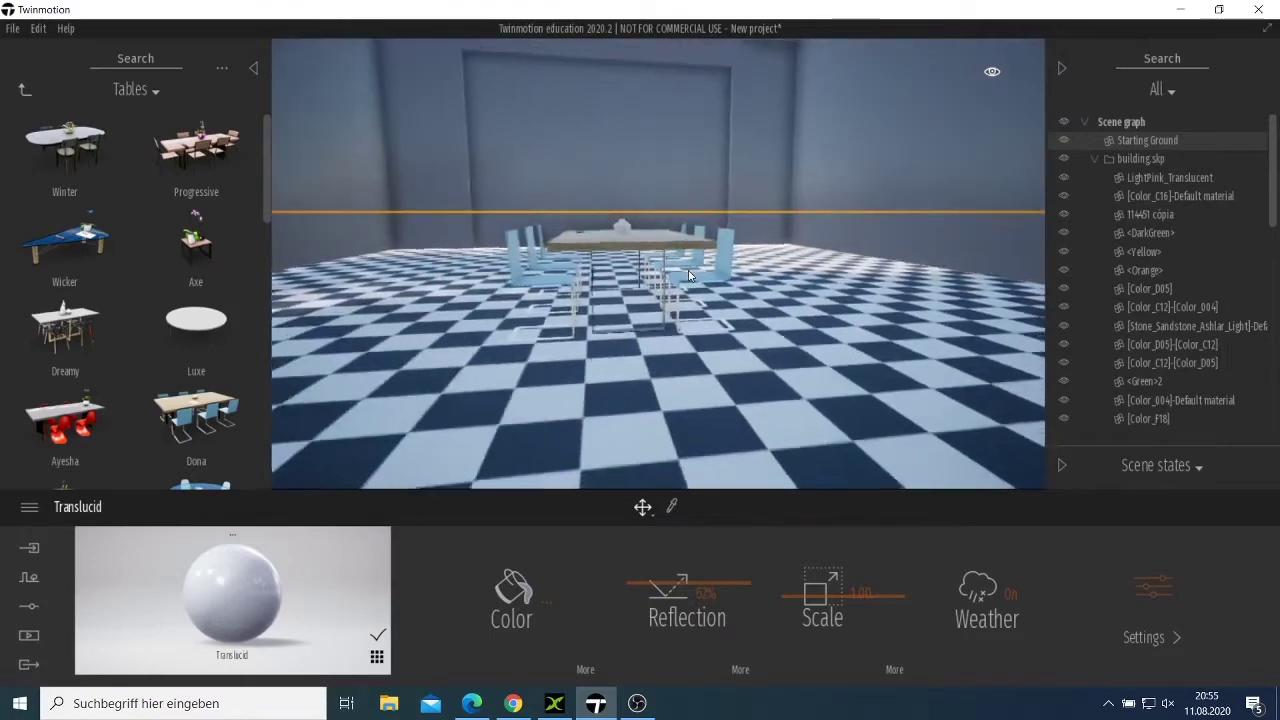
scroll(688, 274, "down", 8)
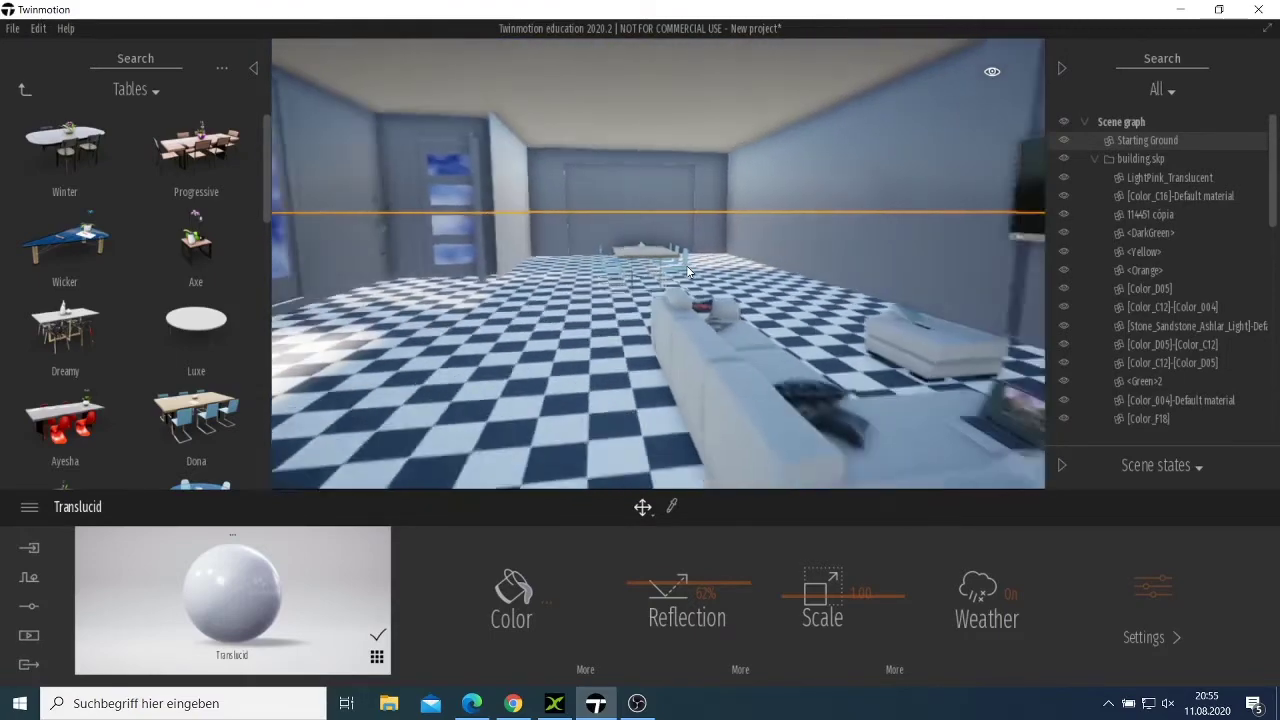
scroll(688, 272, "down", 6)
scroll(686, 272, "up", 5)
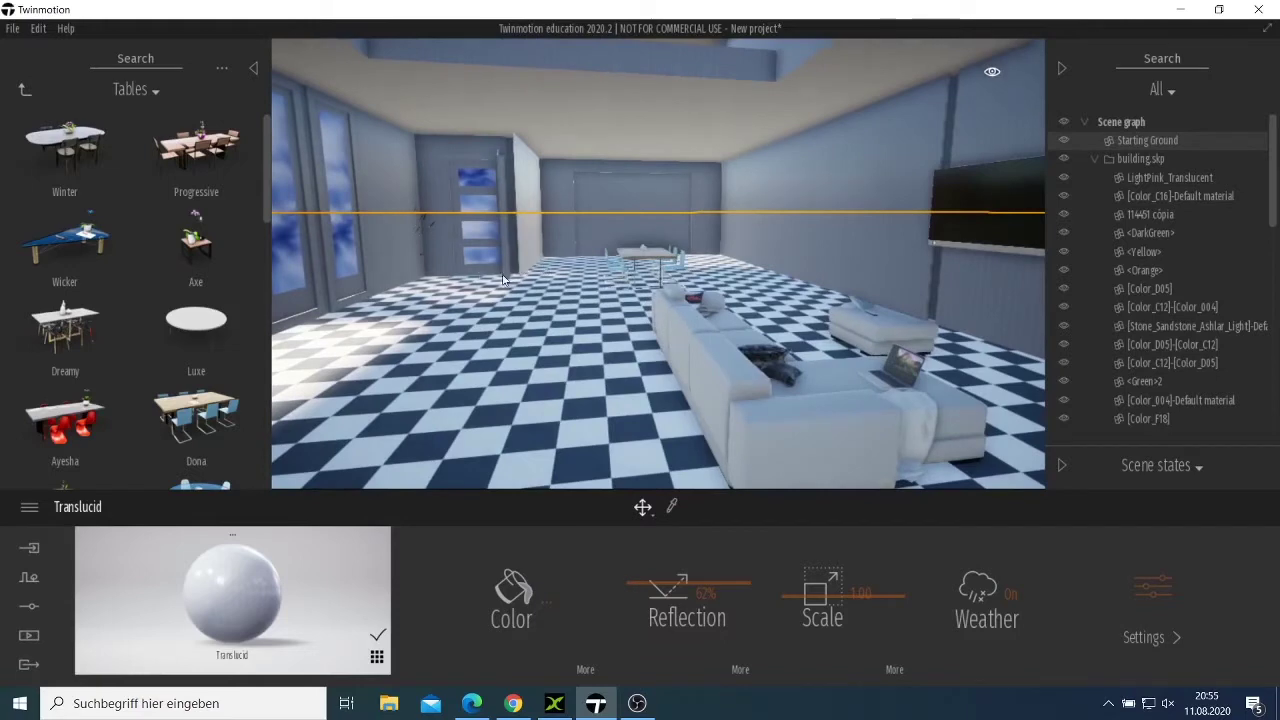
scroll(551, 262, "down", 4)
scroll(551, 262, "up", 4)
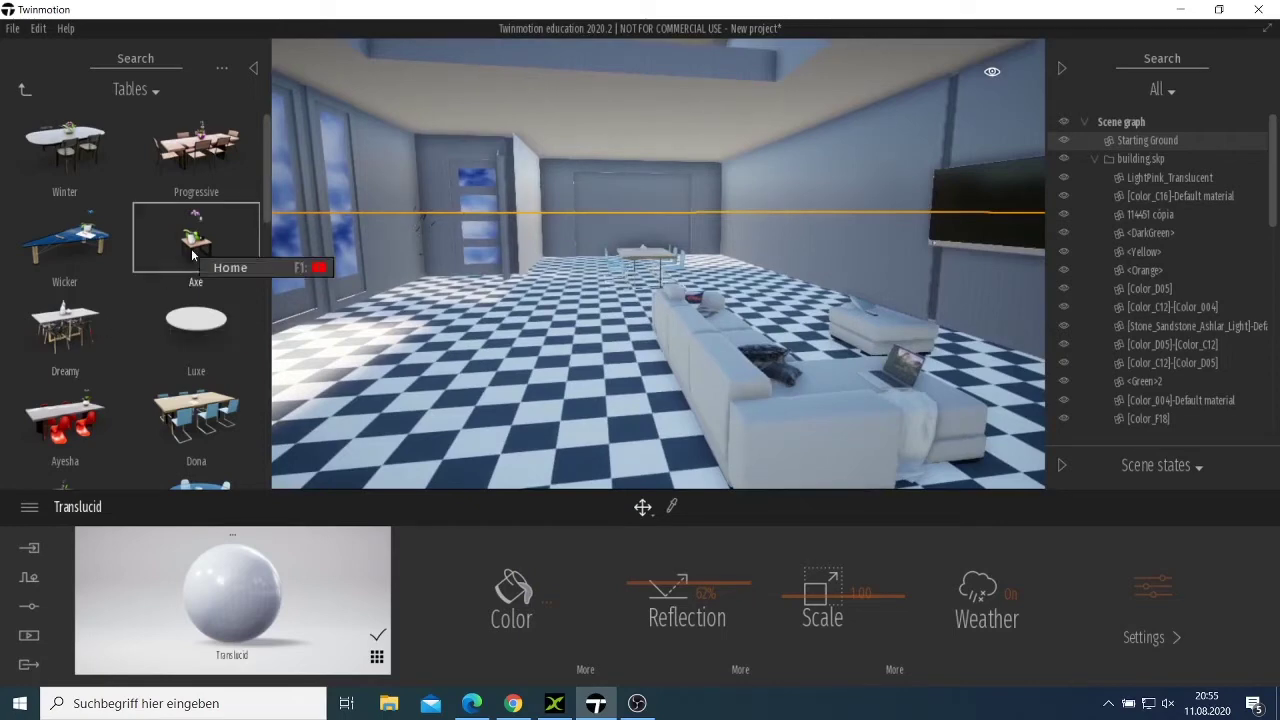
Step: Place the Axe table from the Tables library on the floor beside the sofa's chaise, near the TV wall
scroll(191, 248, "down", 1)
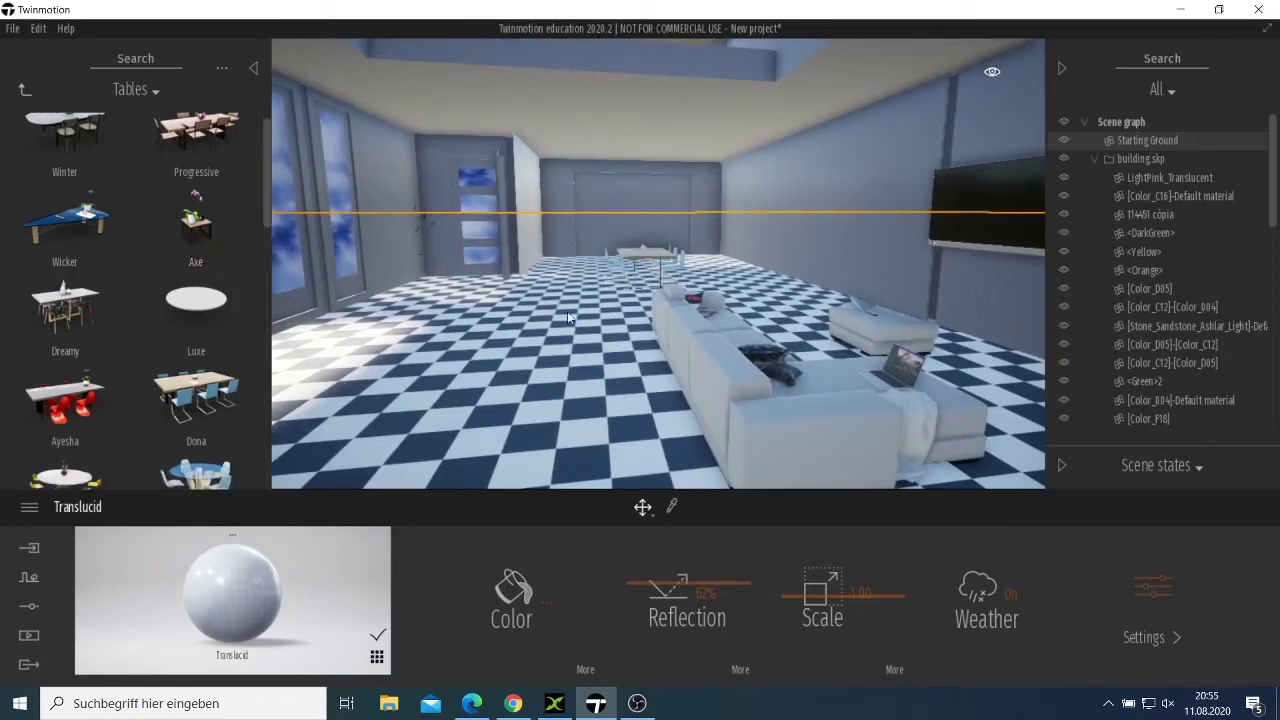
right_click_drag(580, 350, 925, 360)
left_click_drag(400, 360, 341, 325)
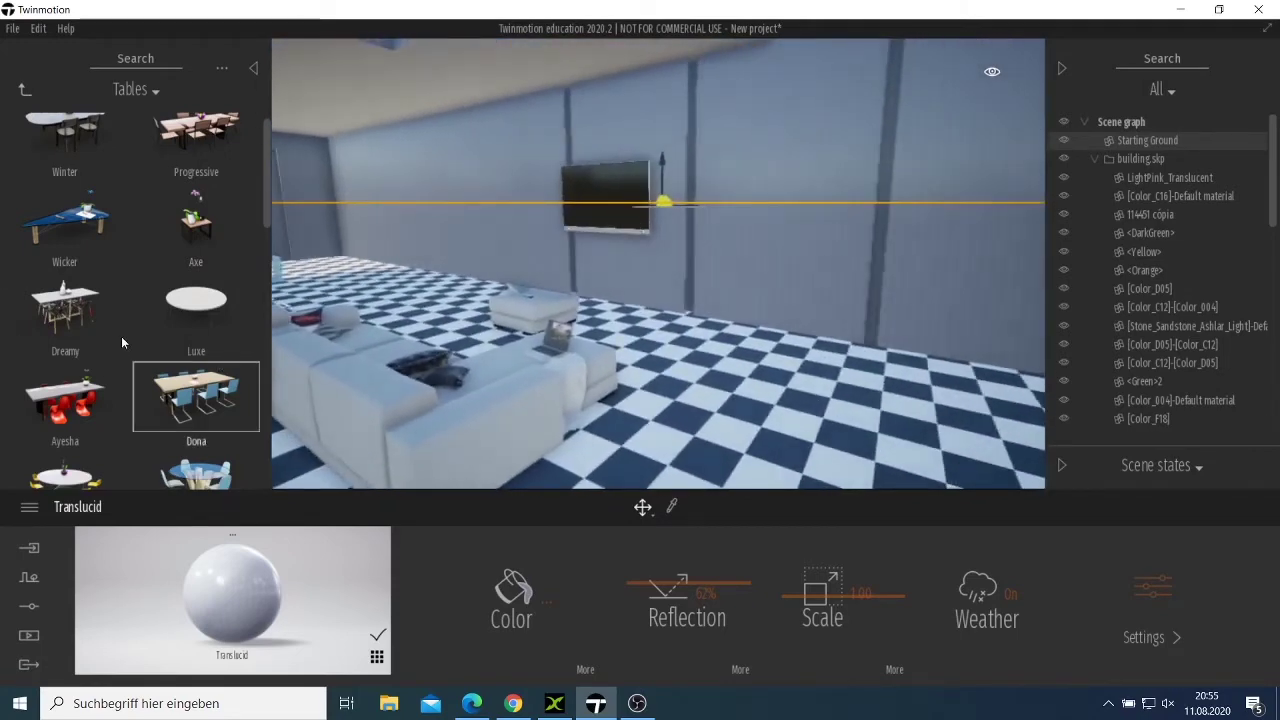
scroll(121, 330, "down", 2)
left_click_drag(202, 210, 648, 362)
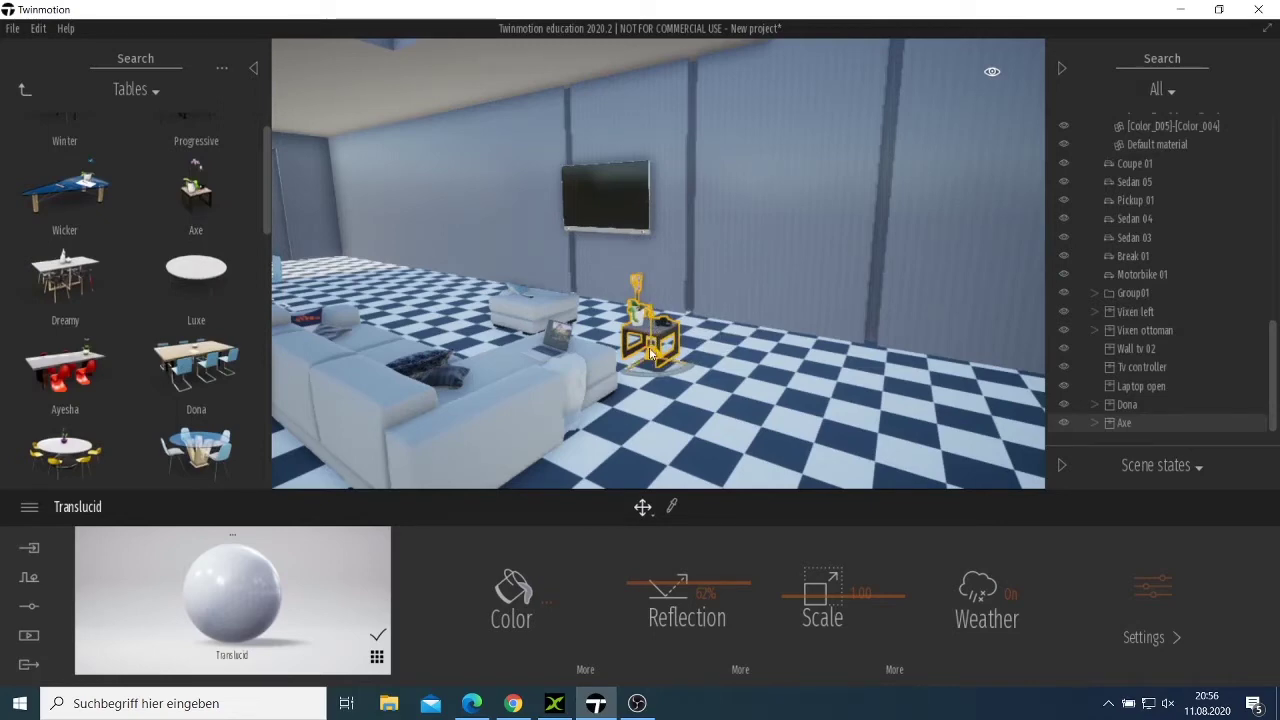
mouse_move(658, 352)
left_mouse_down()
mouse_move(684, 350)
mouse_move(674, 362)
left_mouse_up()
Step: Scale the Axe table slightly taller and slightly wider along one horizontal axis
right_click_drag(674, 360, 677, 430)
middle_click_drag(685, 302, 677, 168)
key("e")
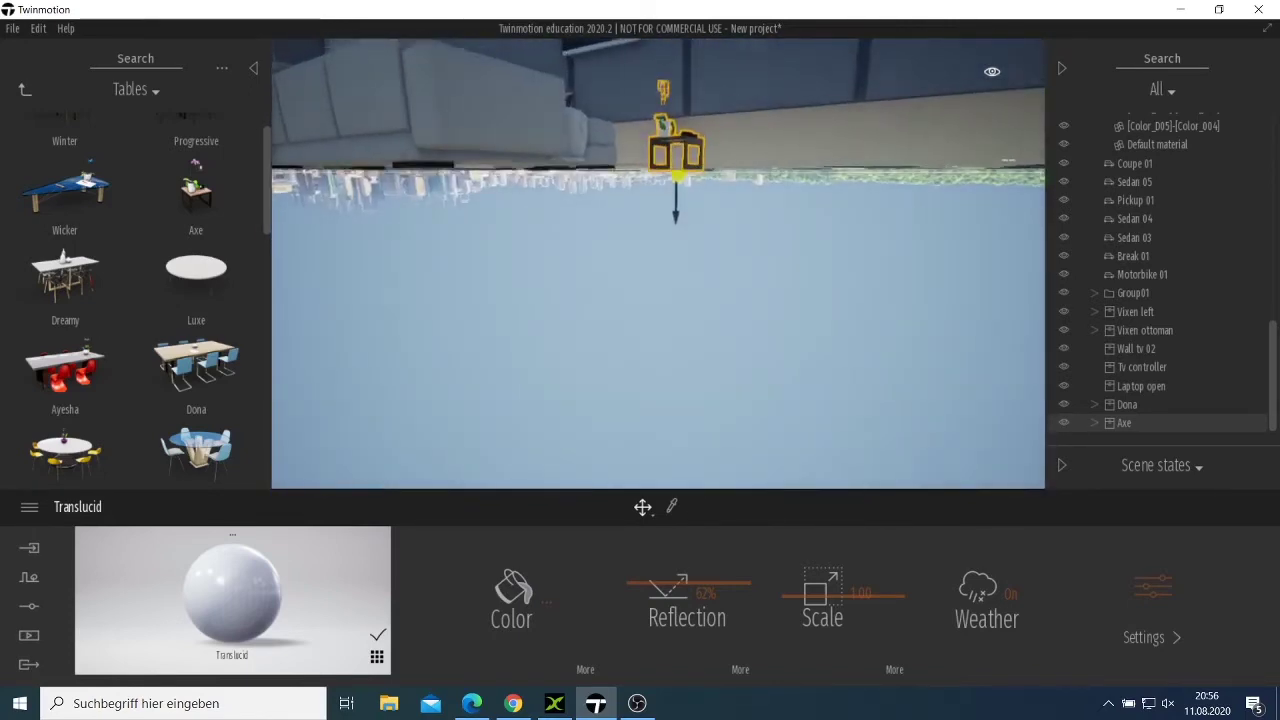
middle_click_drag(678, 335, 656, 380)
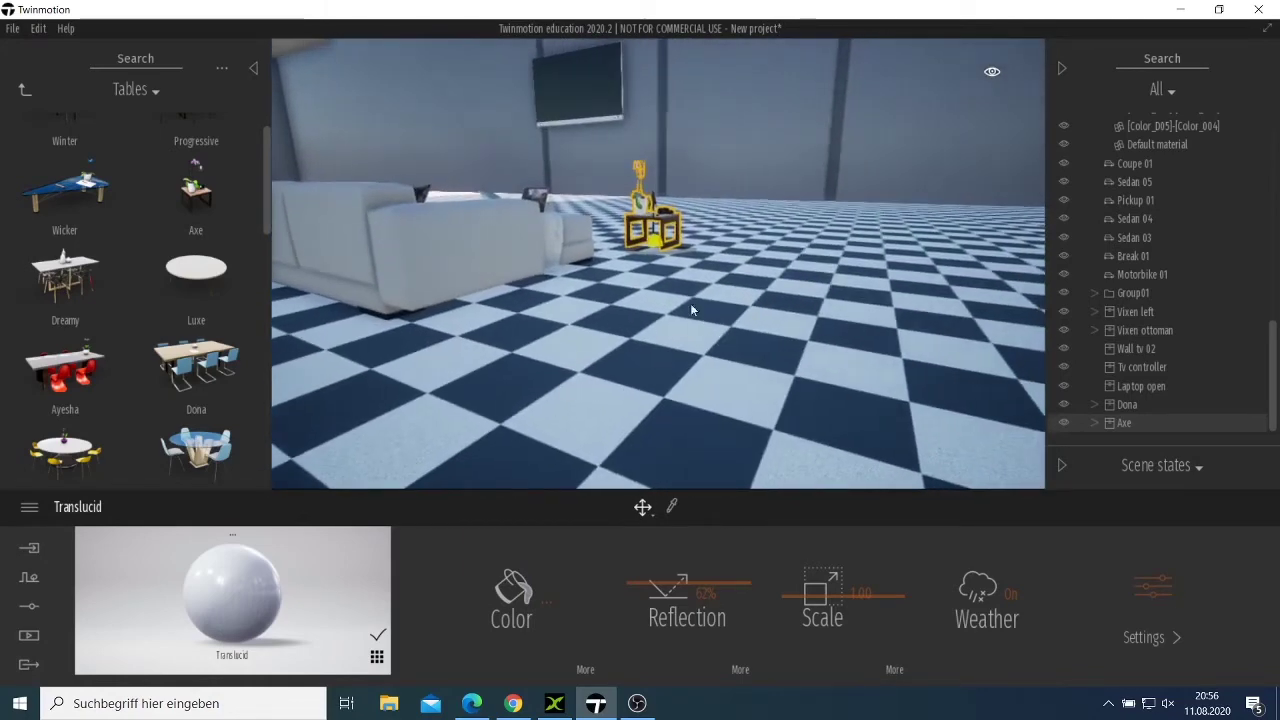
left_click(630, 309)
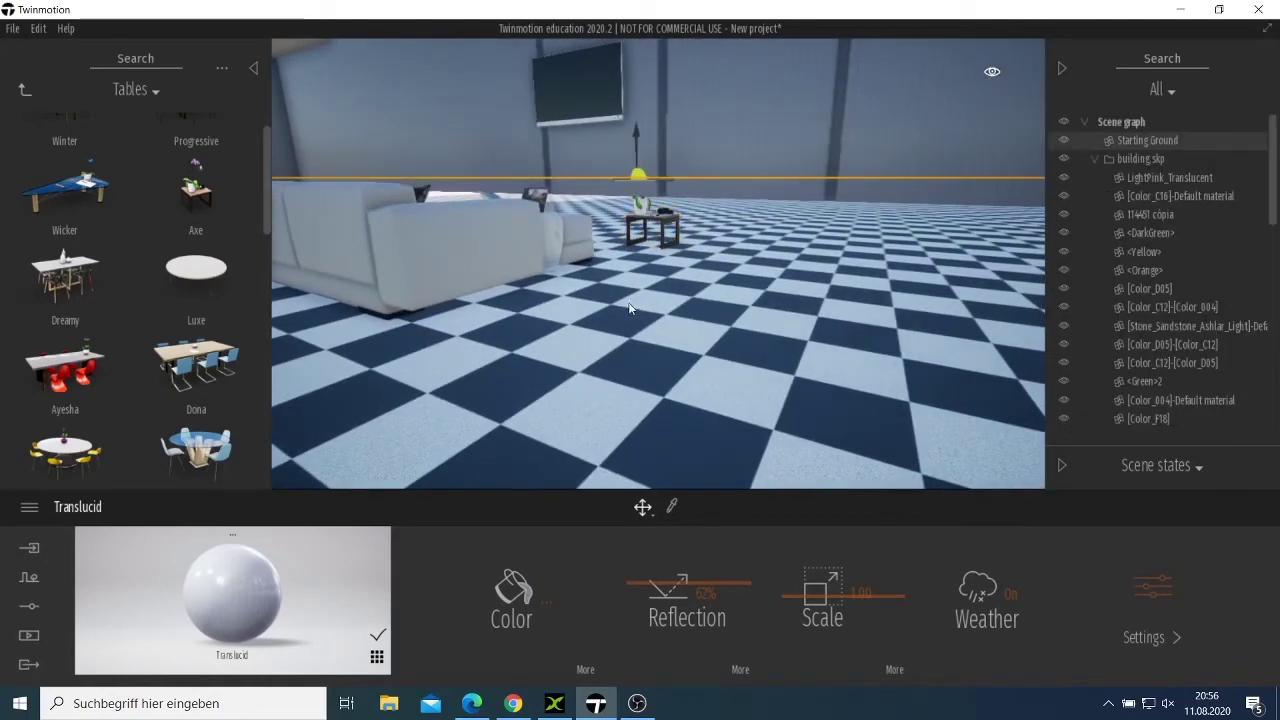
left_click(658, 227)
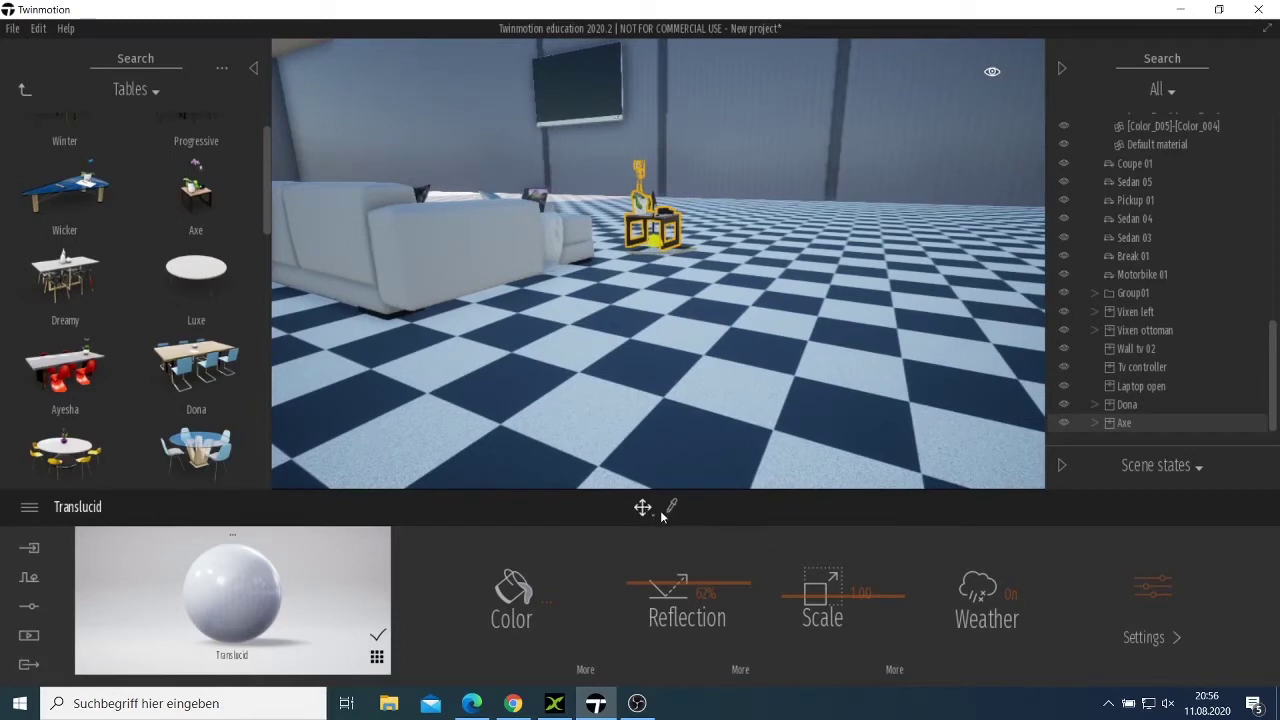
mouse_move(652, 516)
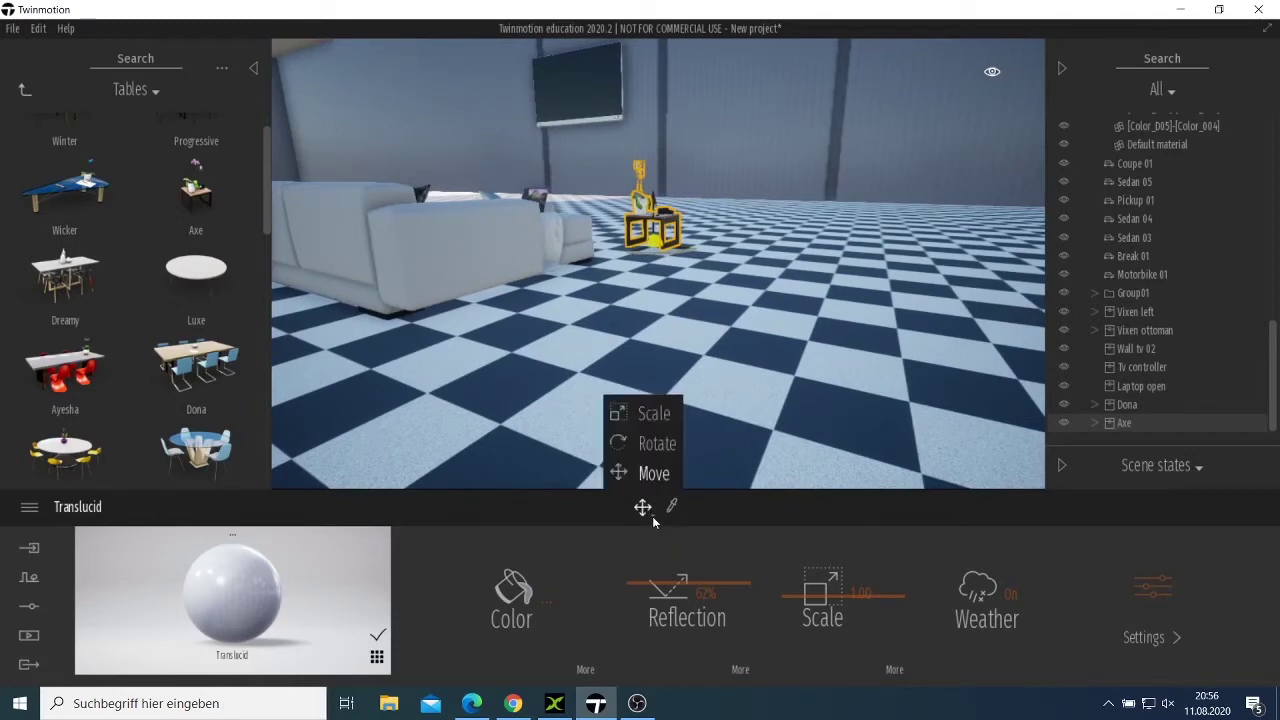
left_click(651, 413)
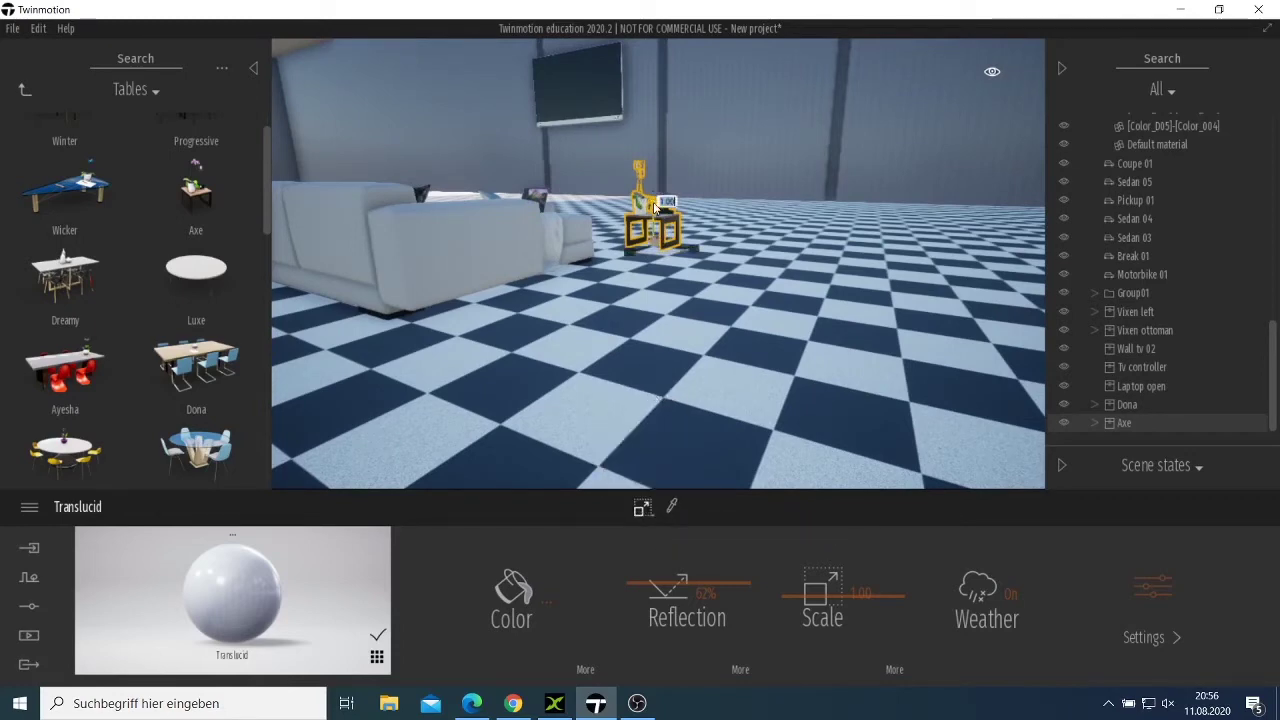
left_click_drag(655, 207, 662, 211)
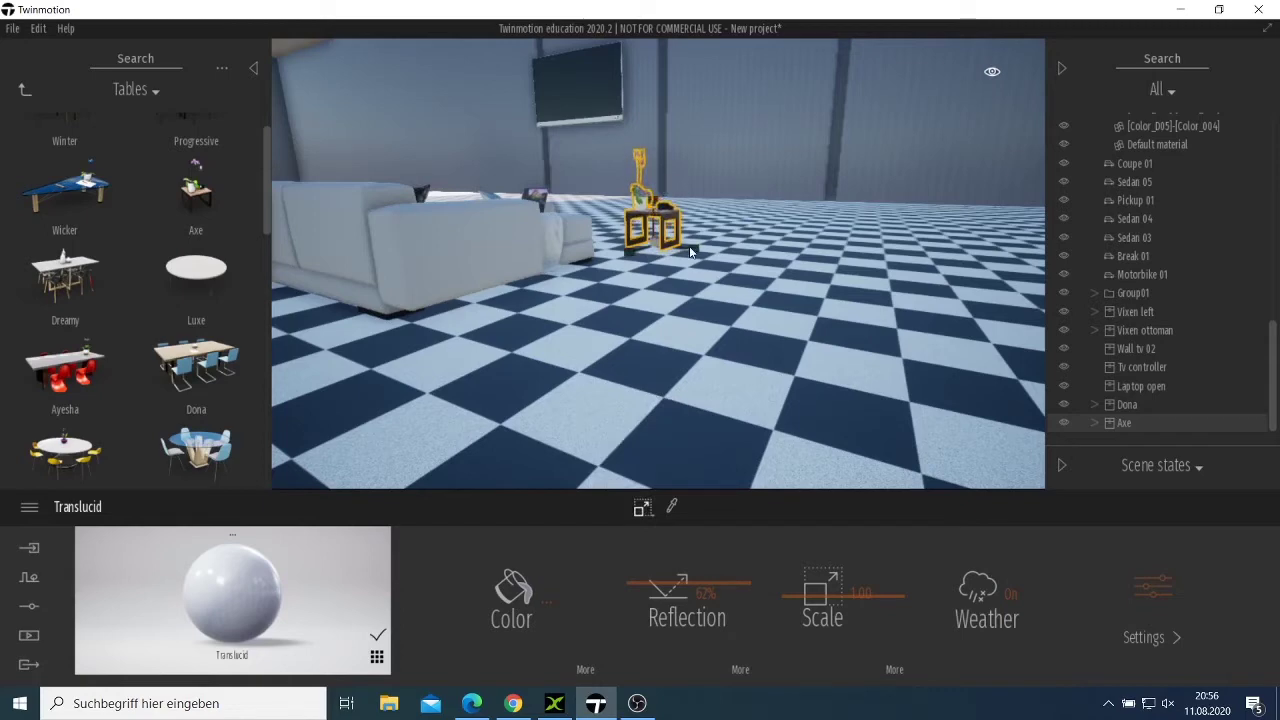
left_click_drag(705, 252, 712, 254)
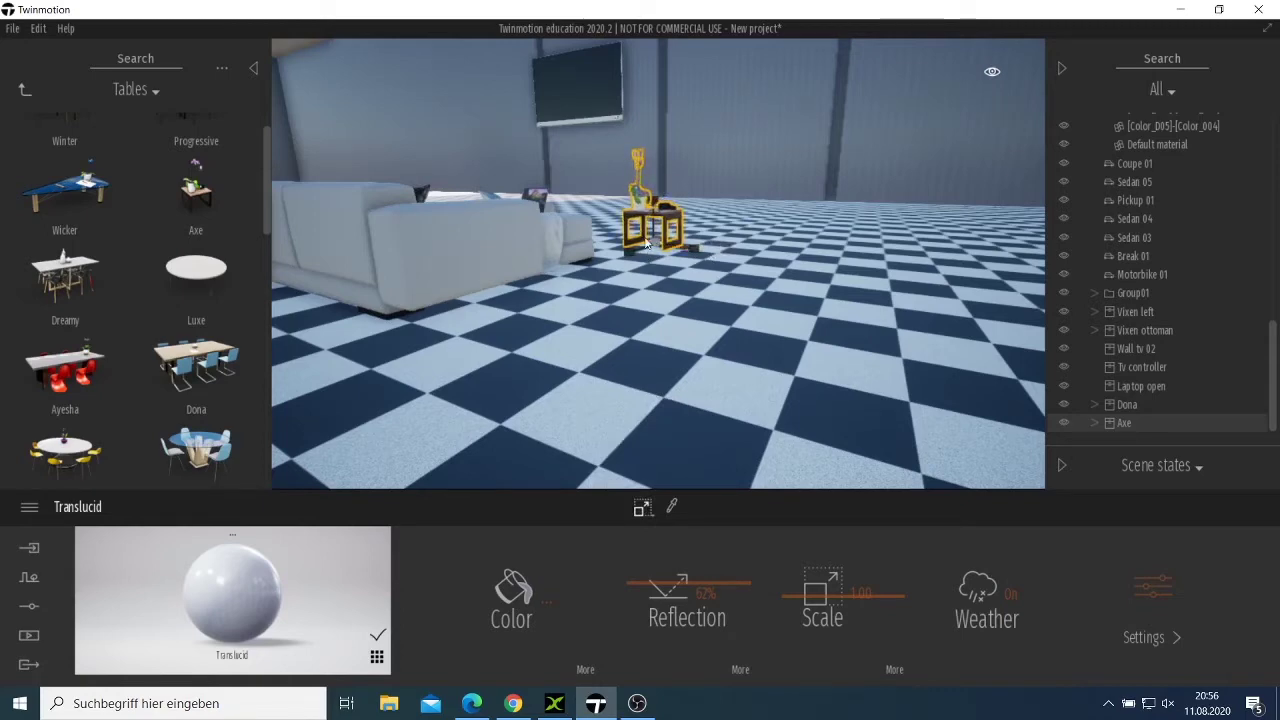
Step: Enlarge the Axe table slightly in all directions with the Scale tool, viewed from behind the sofa
right_click_drag(658, 341, 640, 313)
key("a")
key("q")
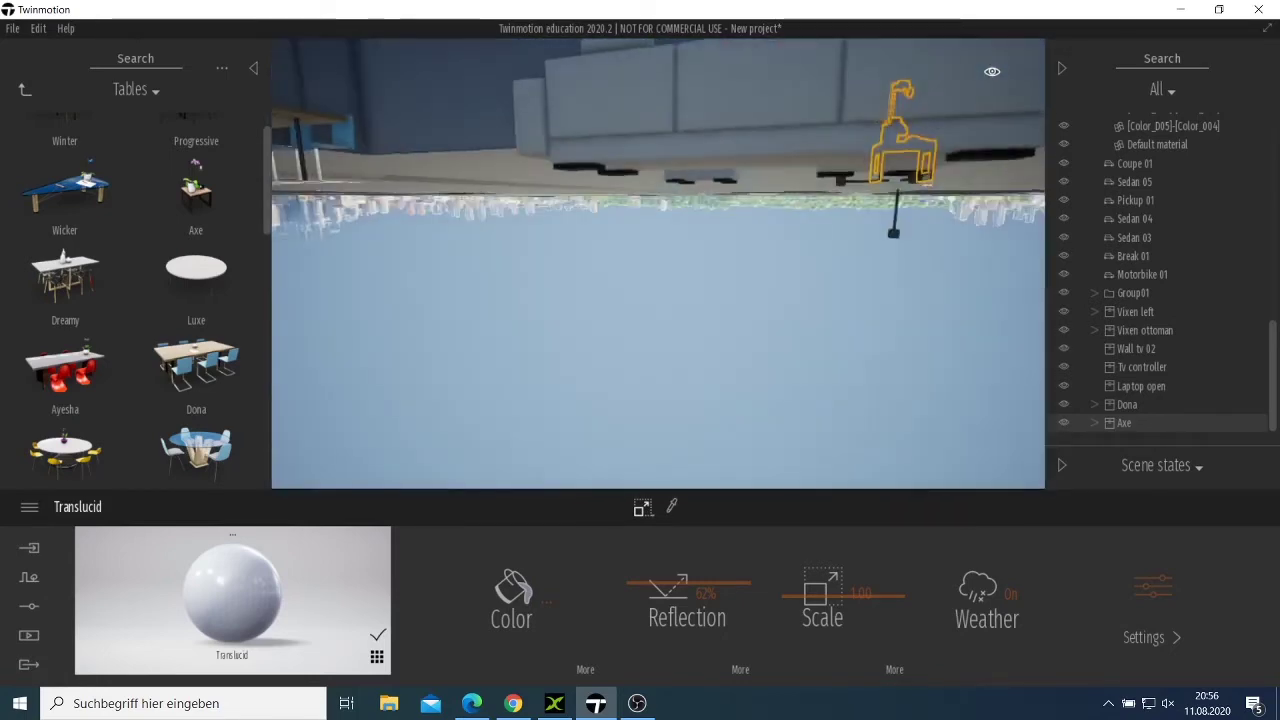
key("e")
key("e")
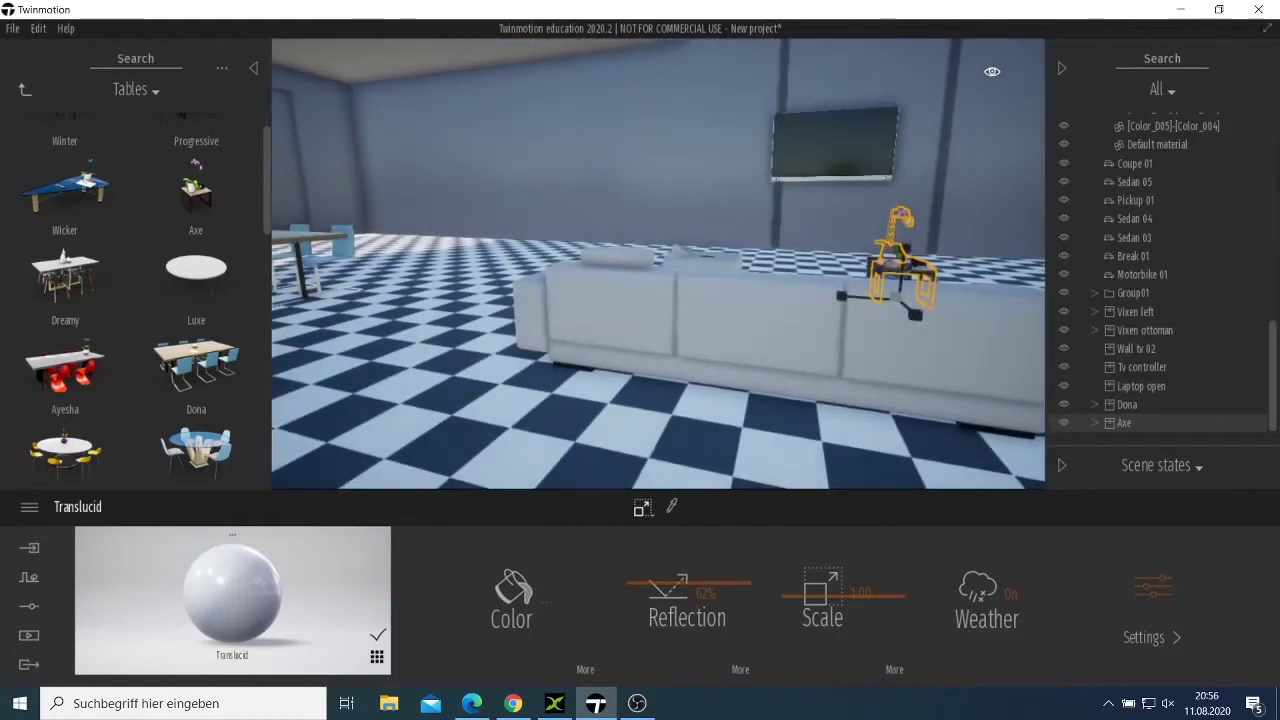
key("e")
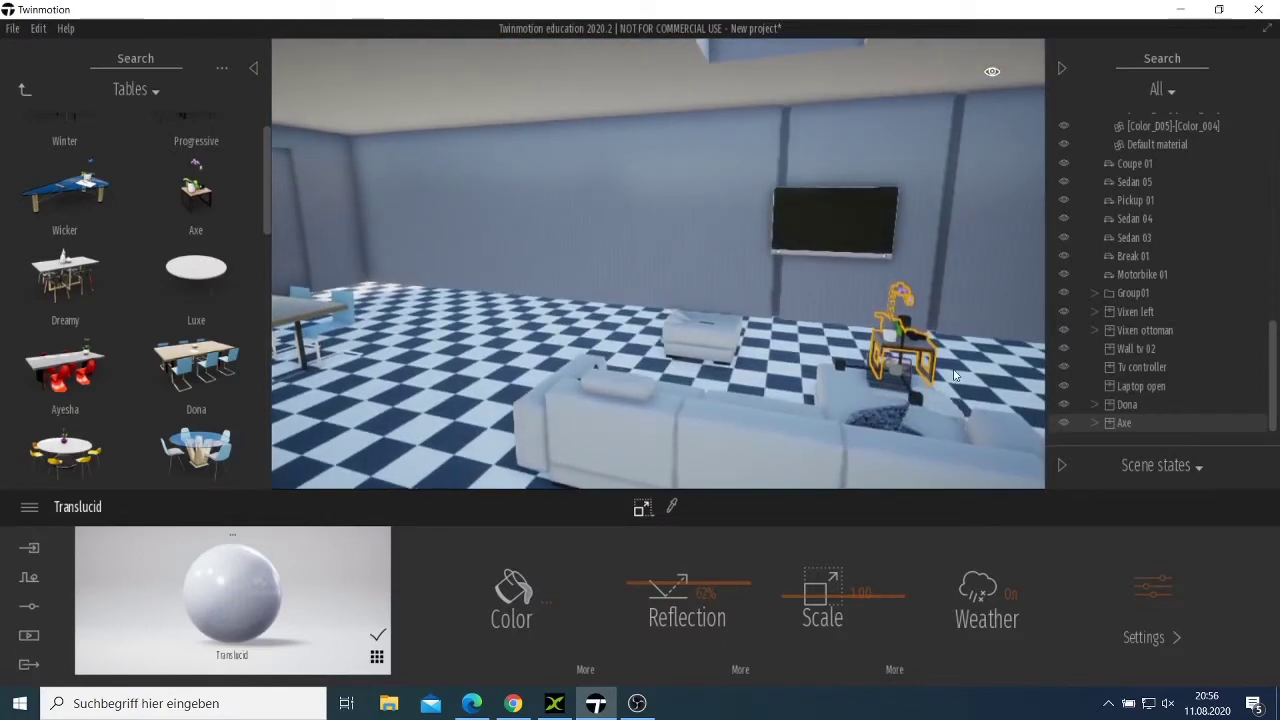
mouse_move(896, 376)
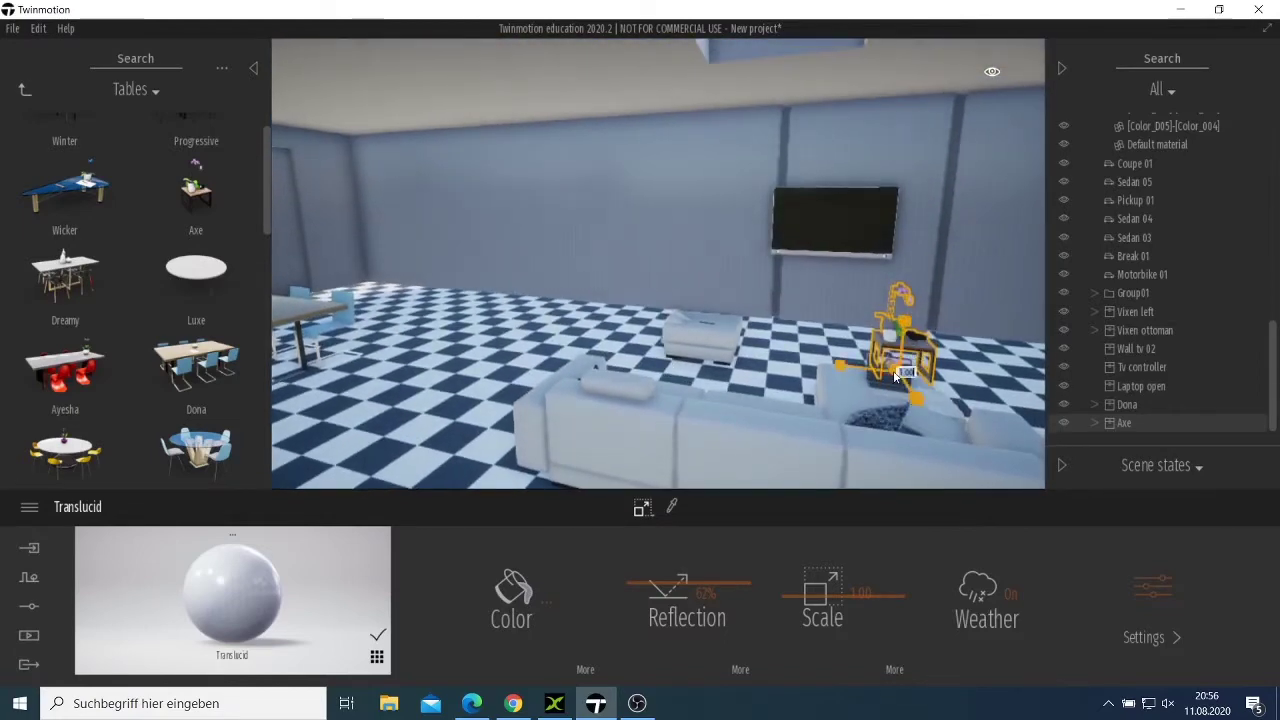
left_click_drag(893, 374, 876, 372)
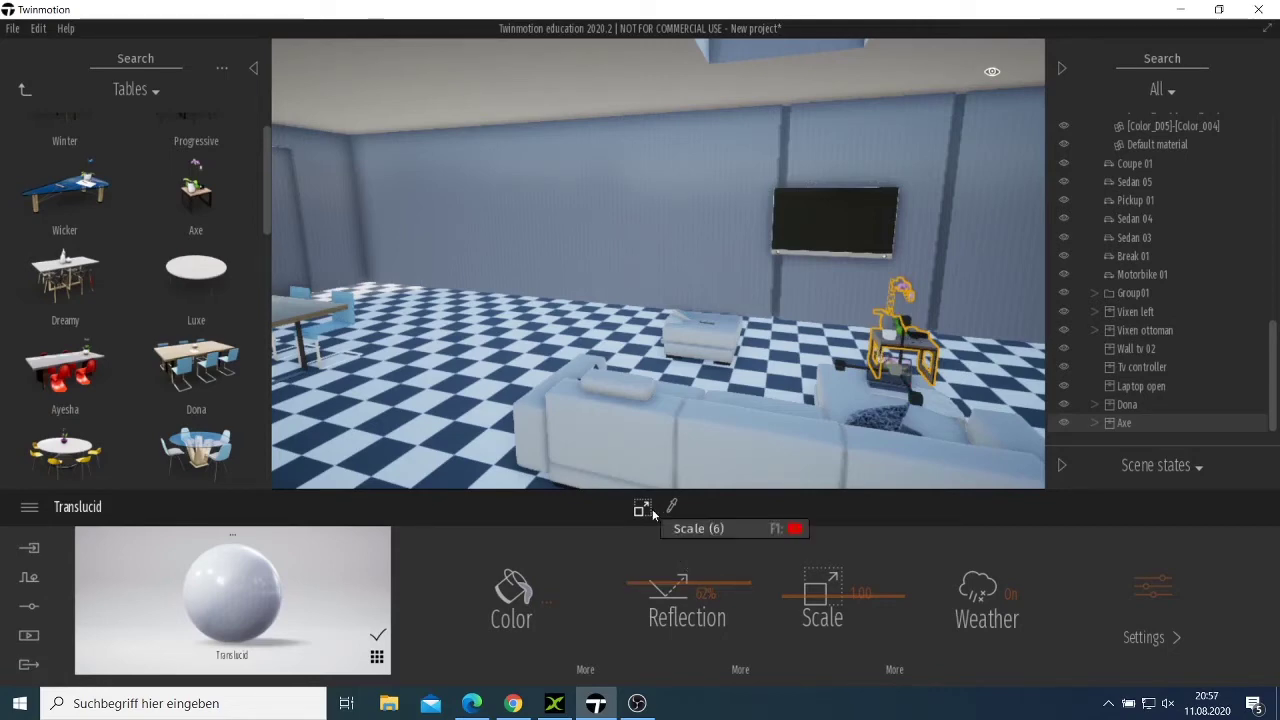
Step: Move the Axe table to the floor beside the ottoman, on the side towards the dining set
mouse_move(654, 514)
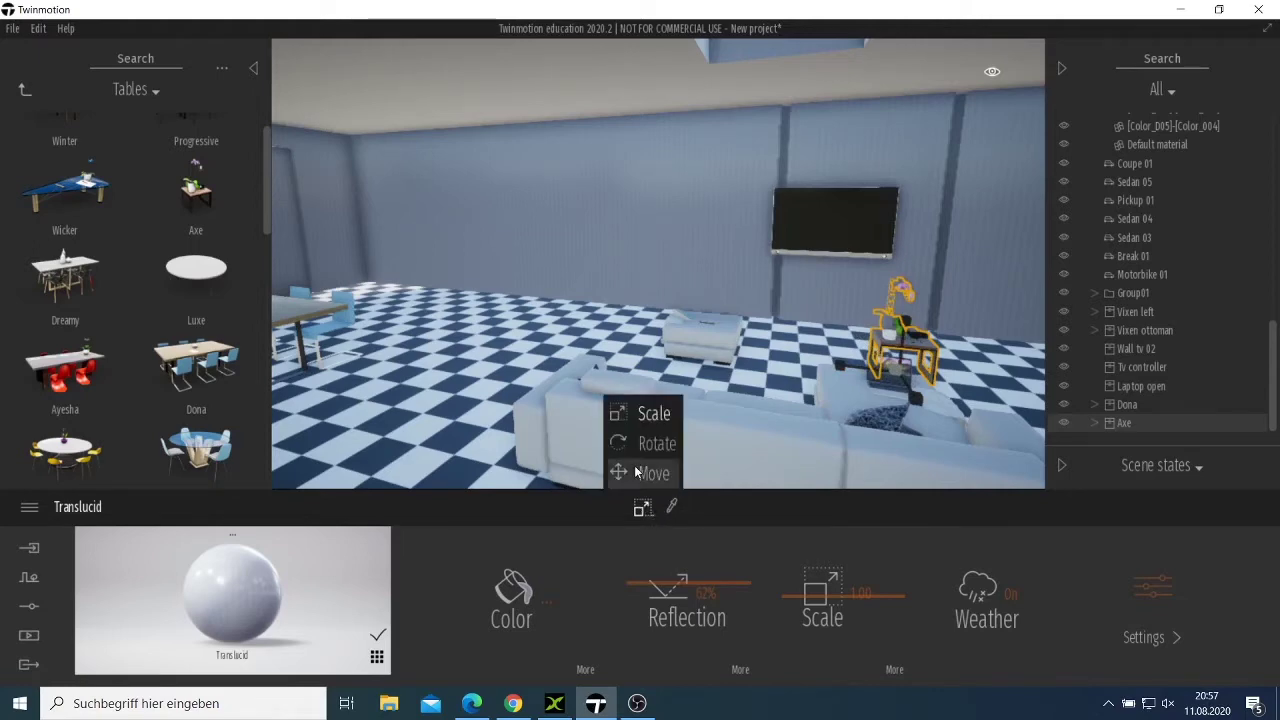
left_click(654, 473)
left_click_drag(895, 372, 600, 346)
scroll(826, 342, "down", 4)
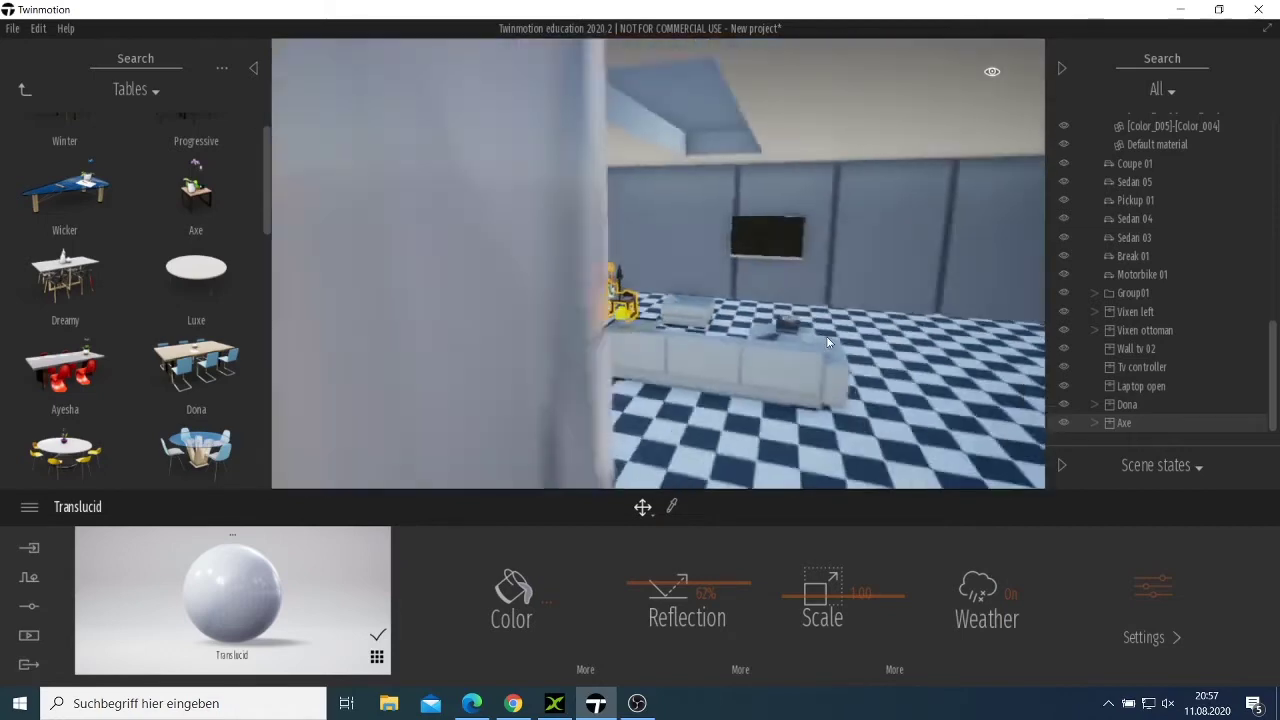
scroll(828, 343, "up", 4)
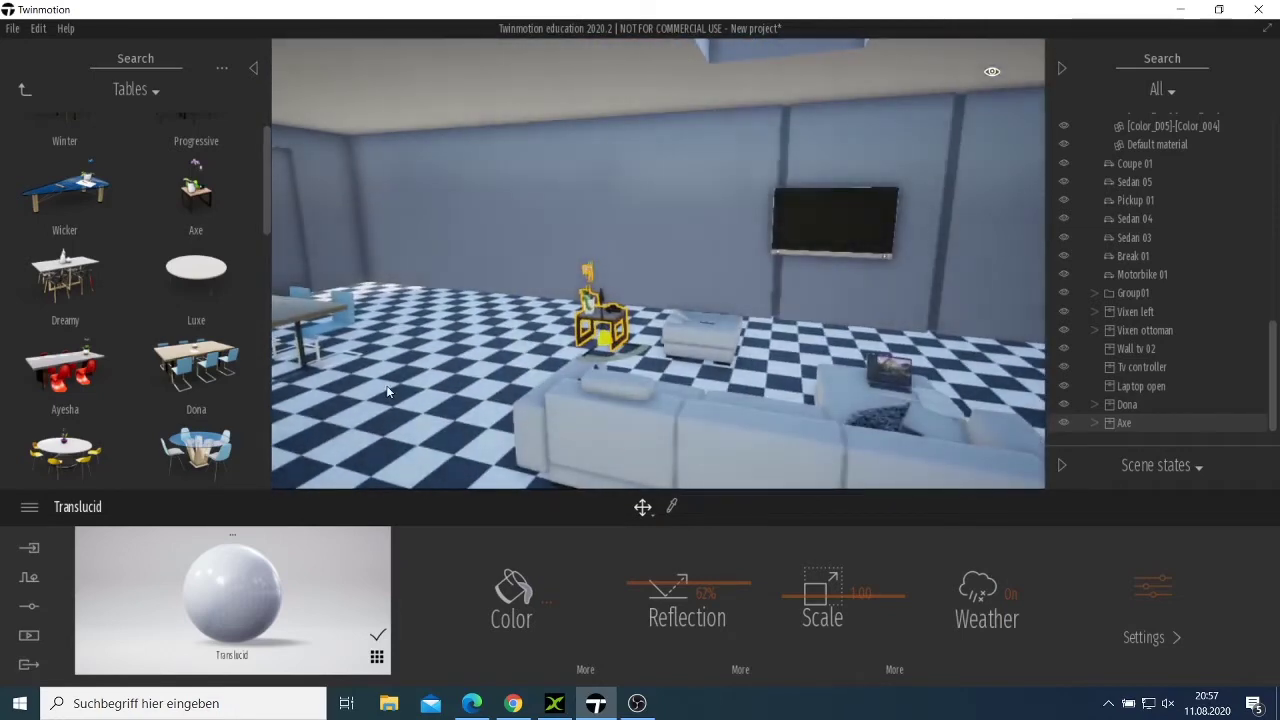
Step: Move the Axe table to the open floor beyond the chaise end of the sofa, away from the dining set
left_click(387, 388)
right_click_drag(388, 388, 600, 402)
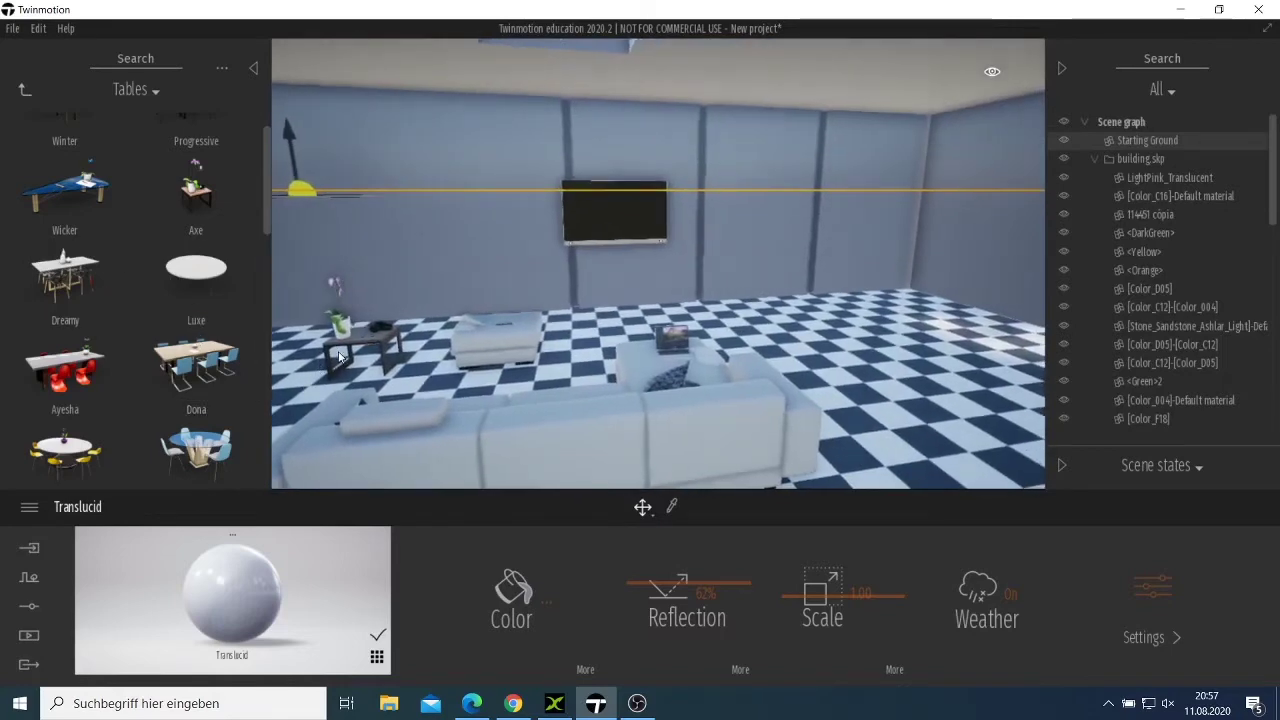
left_click(356, 347)
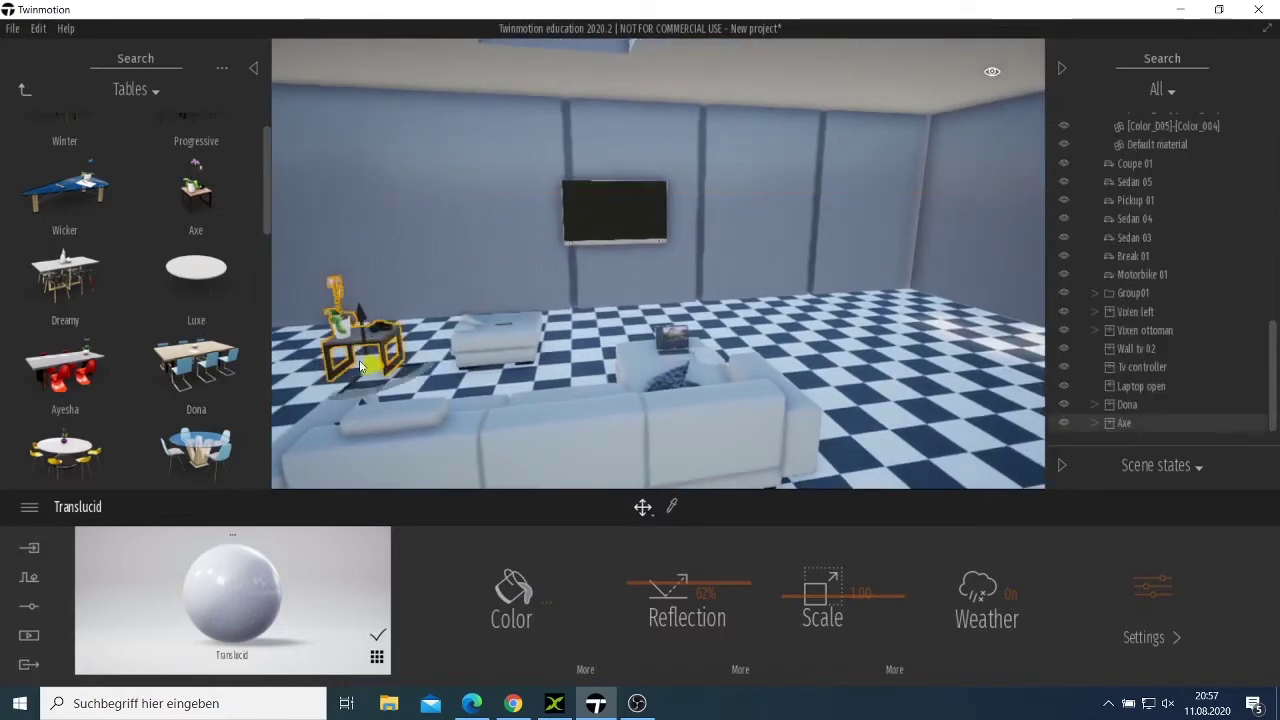
left_click_drag(365, 372, 898, 334)
scroll(877, 348, "down", 5)
scroll(874, 348, "up", 6)
right_click_drag(839, 410, 821, 228)
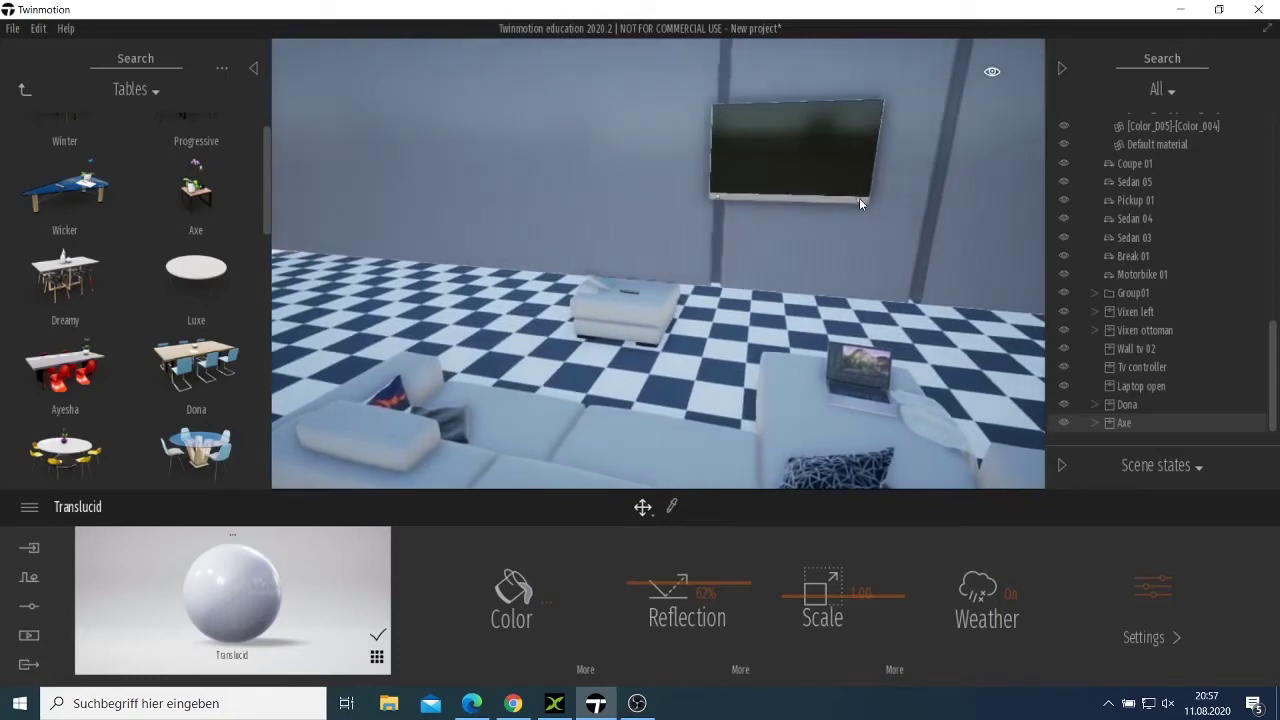
left_click(860, 200)
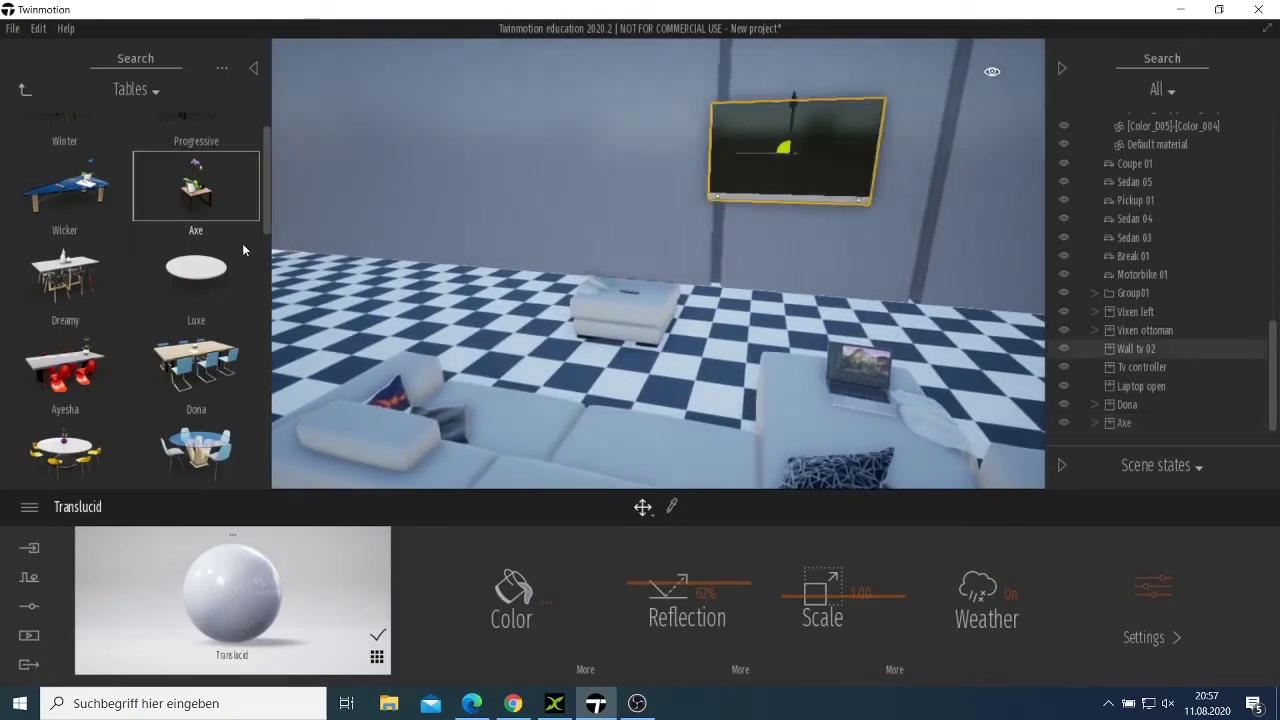
scroll(518, 207, "down", 5)
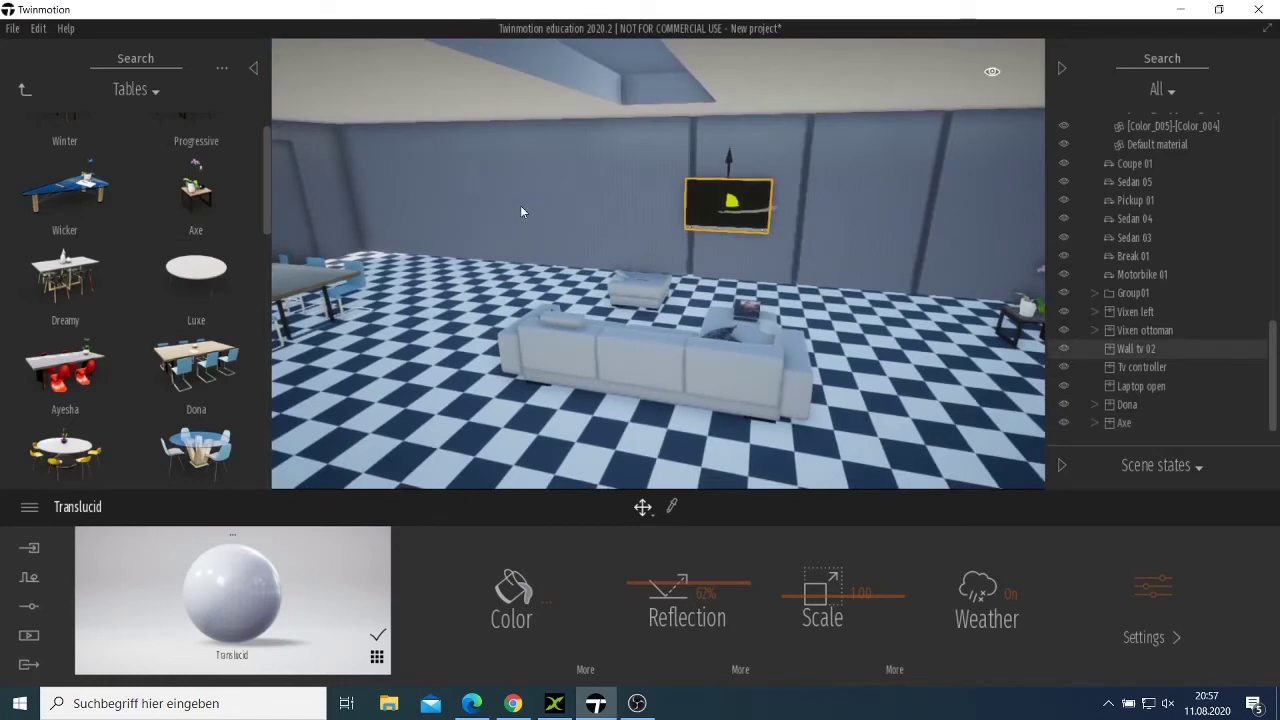
left_click(522, 205)
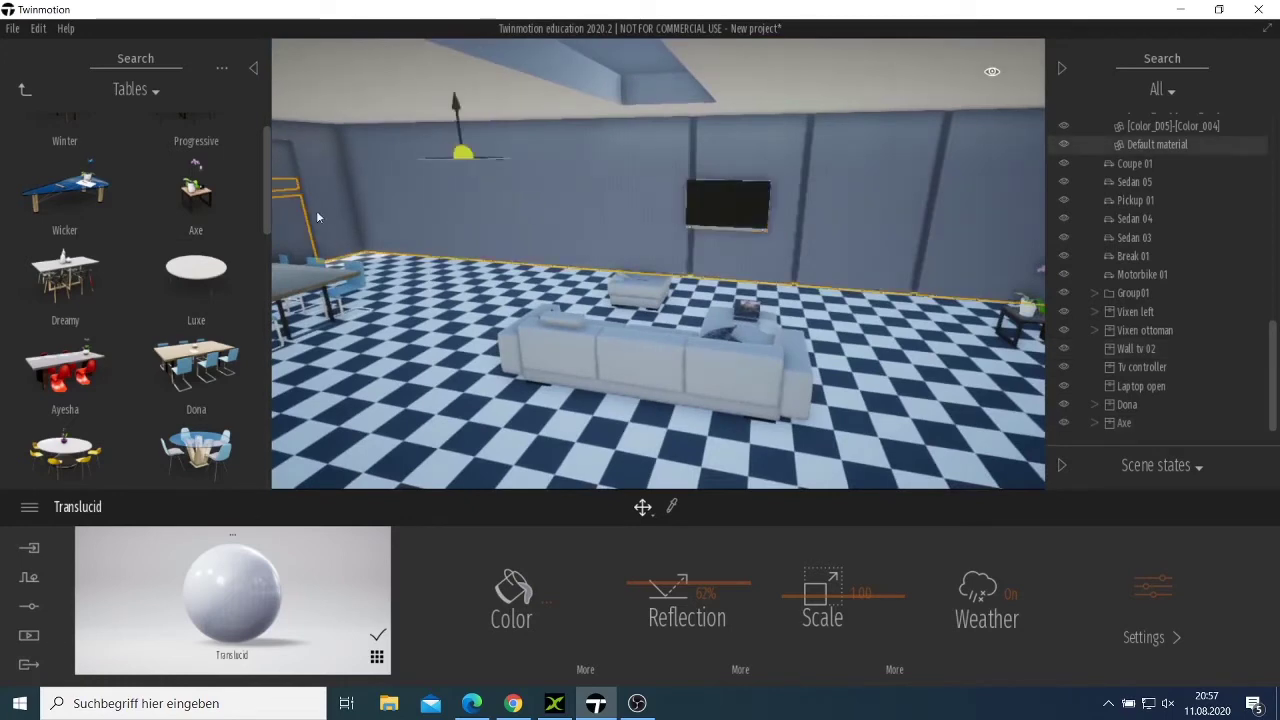
Step: Place the Tempting table from the Tables library on the floor between the ottoman and the dining set
scroll(80, 363, "down", 2)
scroll(78, 365, "up", 2)
scroll(78, 365, "up", 1)
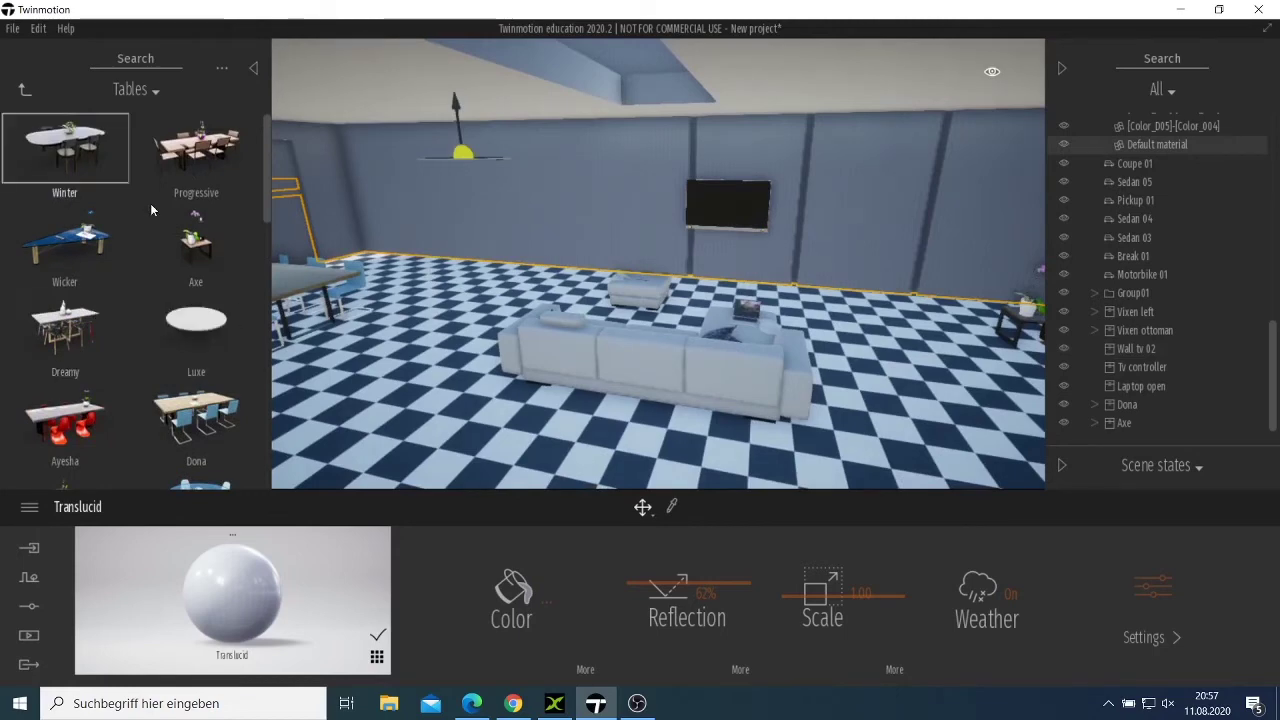
scroll(149, 209, "down", 5)
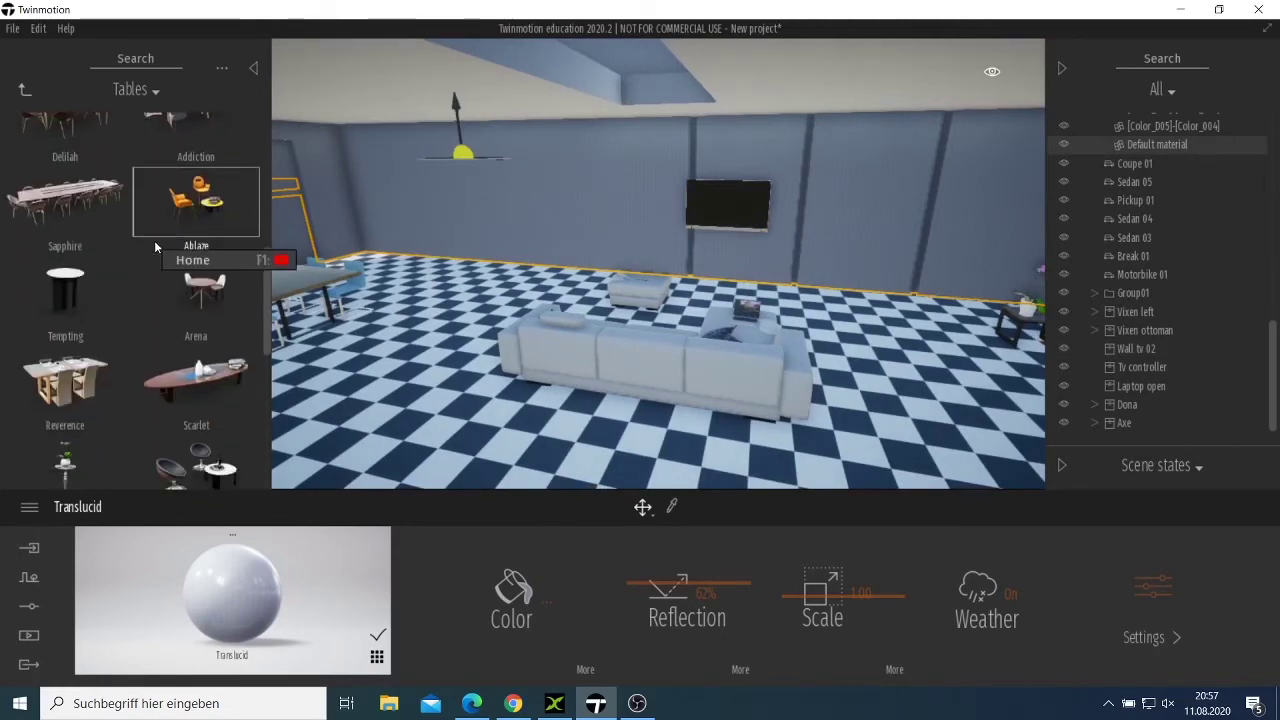
scroll(154, 240, "down", 1)
left_click_drag(78, 272, 519, 304)
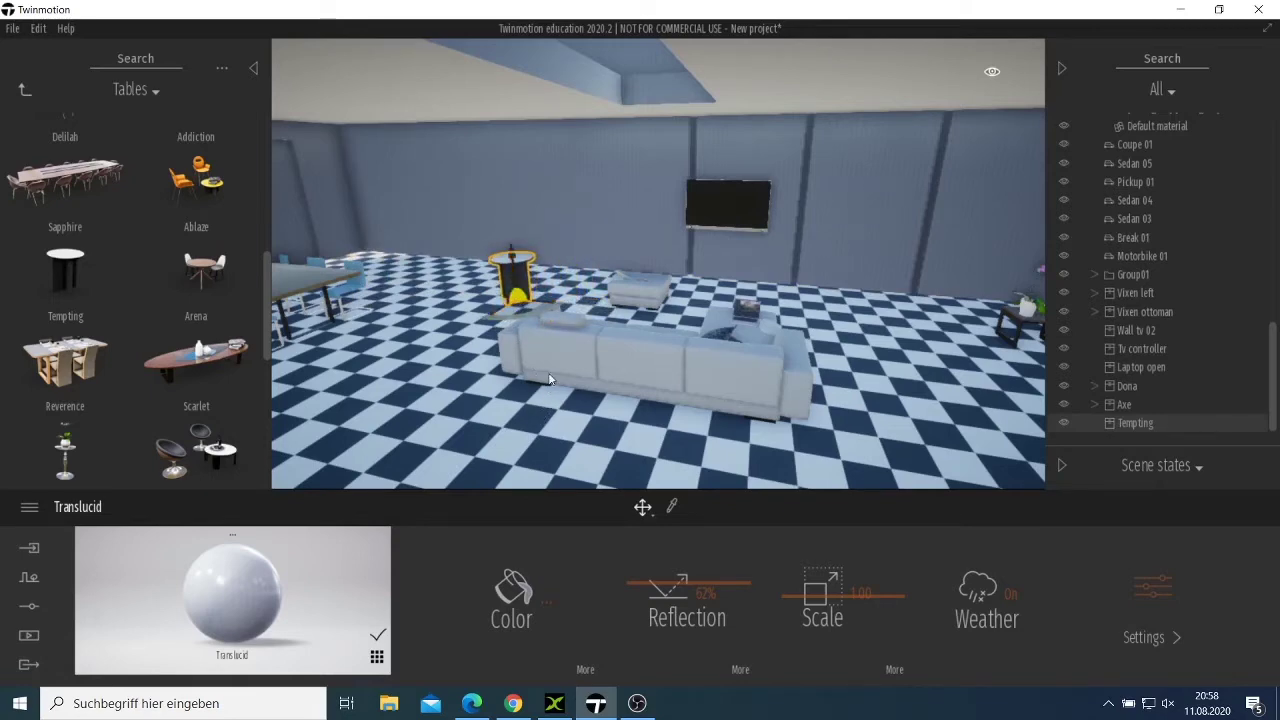
Step: Examine the Tempting table's position next to the sofa and ottoman from a low, close viewpoint
key("q")
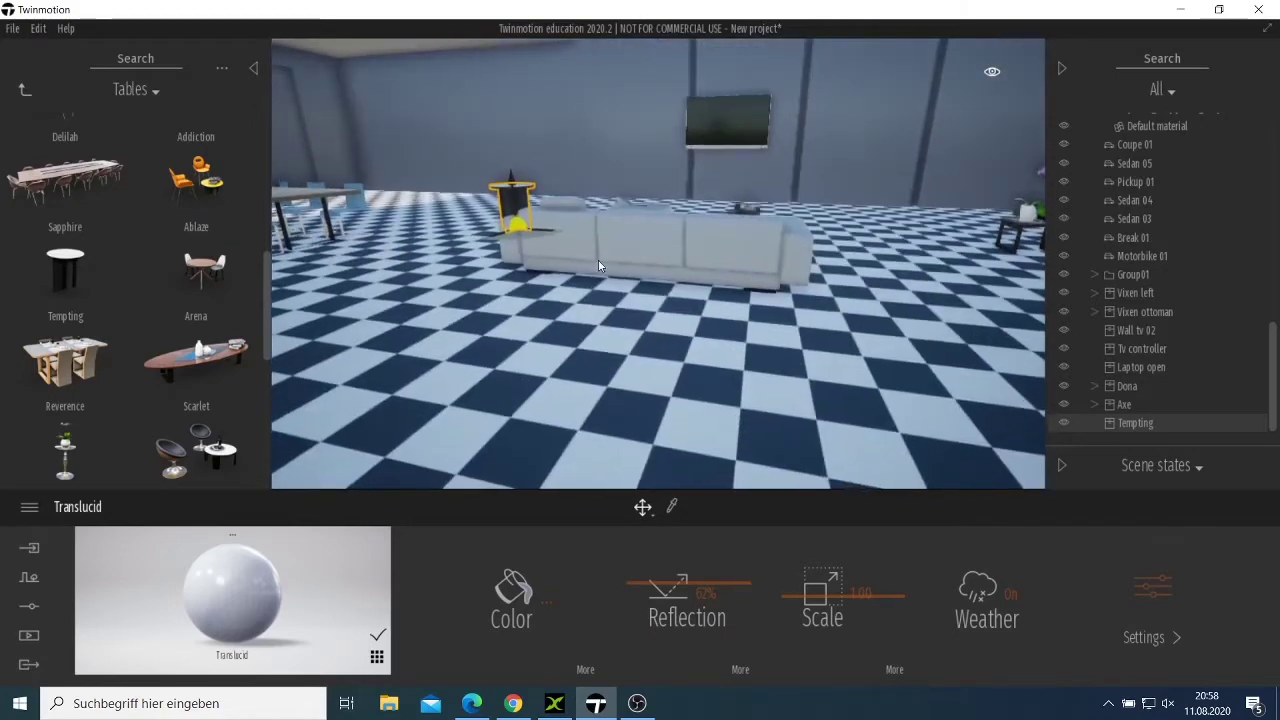
left_click(600, 266)
right_click_drag(600, 266, 542, 180)
right_click_drag(412, 338, 542, 320)
key("a")
key("w")
key("w")
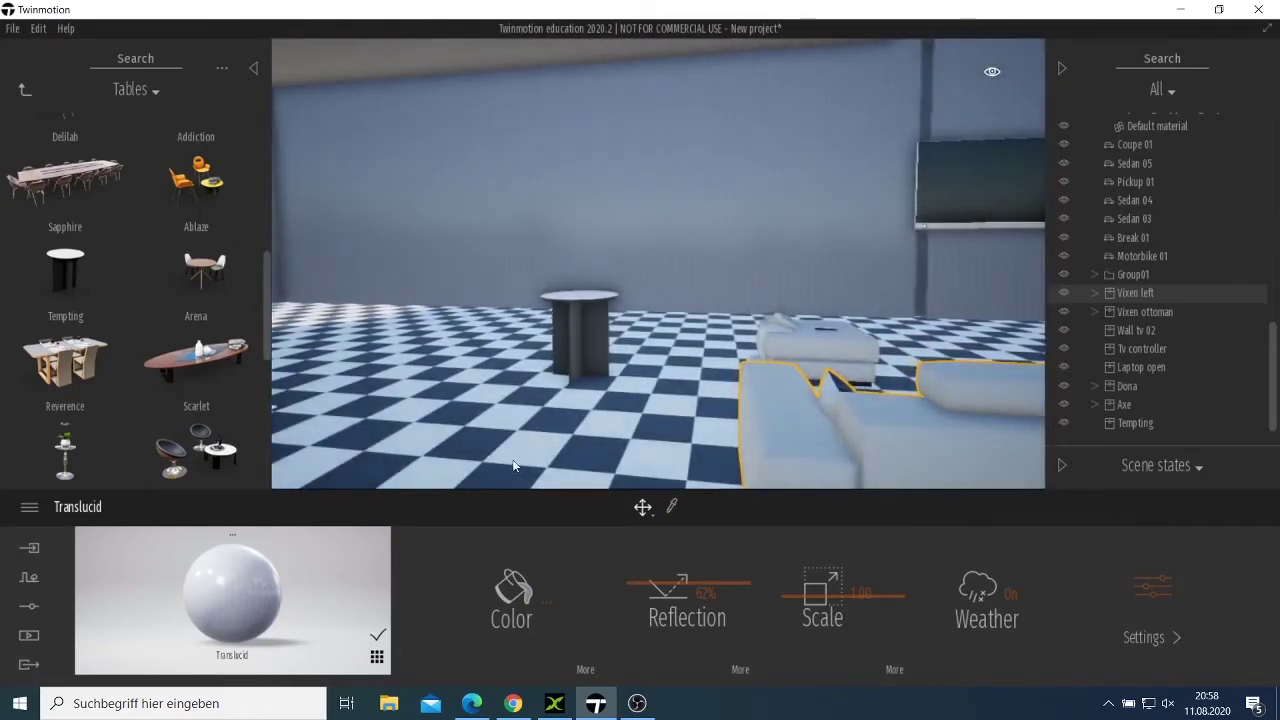
Step: Delete the Tempting table standing on the floor between the ottoman and the dining set
left_click(540, 456)
right_click_drag(540, 456, 462, 414)
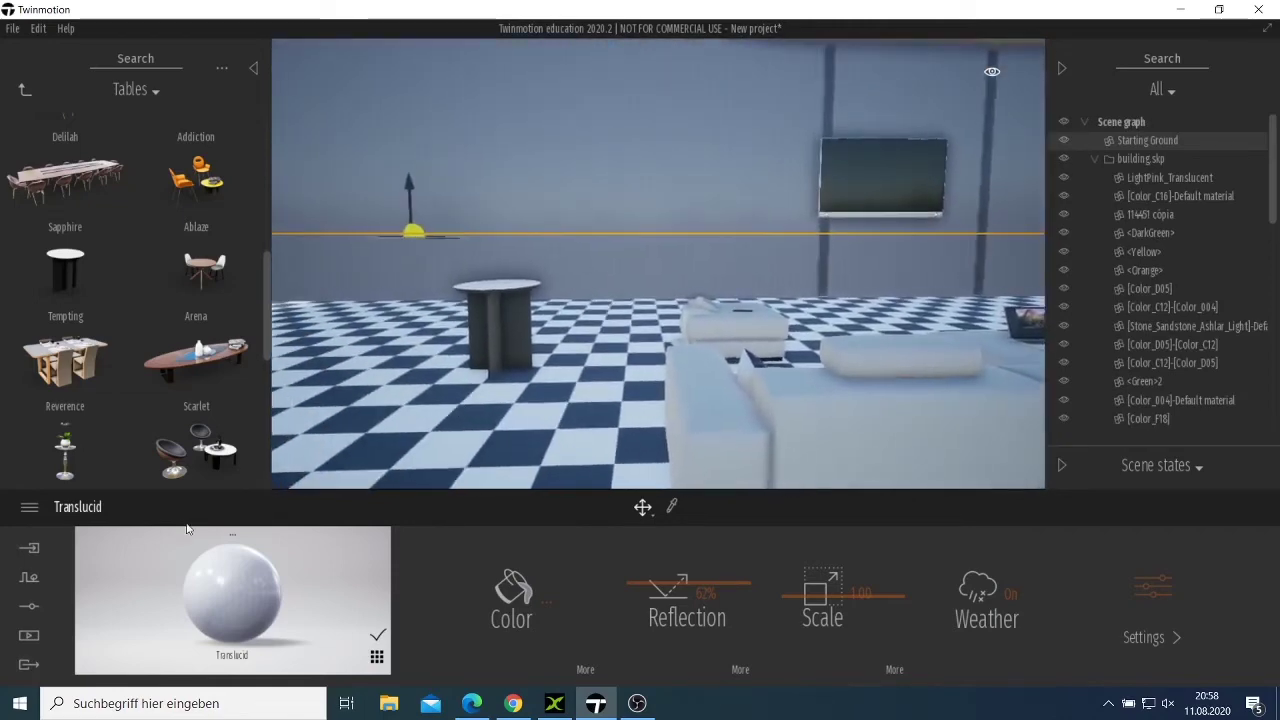
scroll(92, 403, "down", 2)
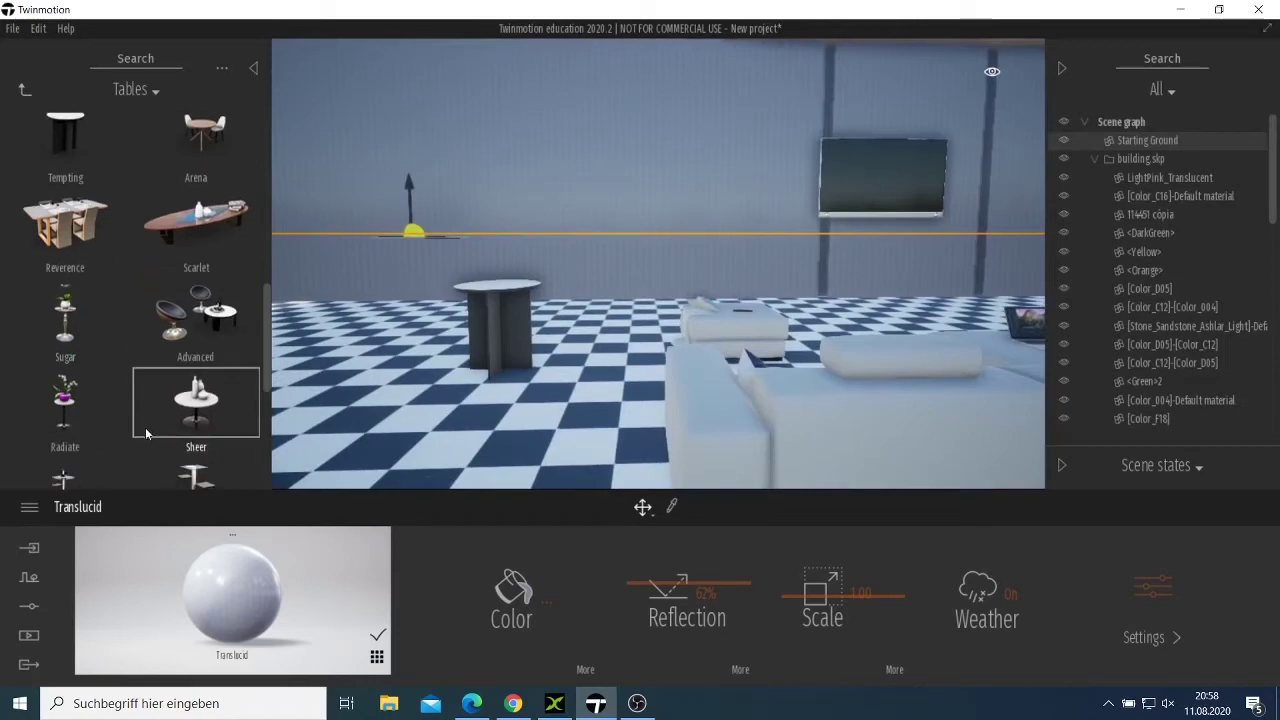
left_click(491, 341)
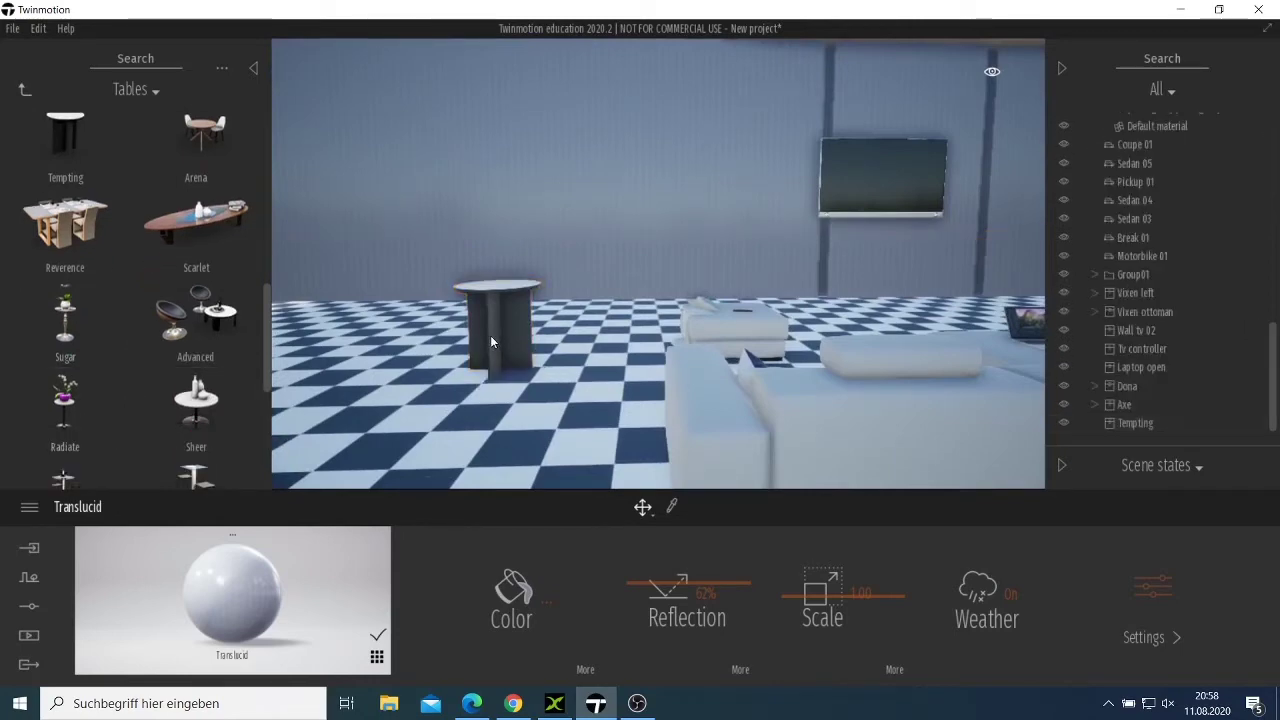
left_click(486, 339)
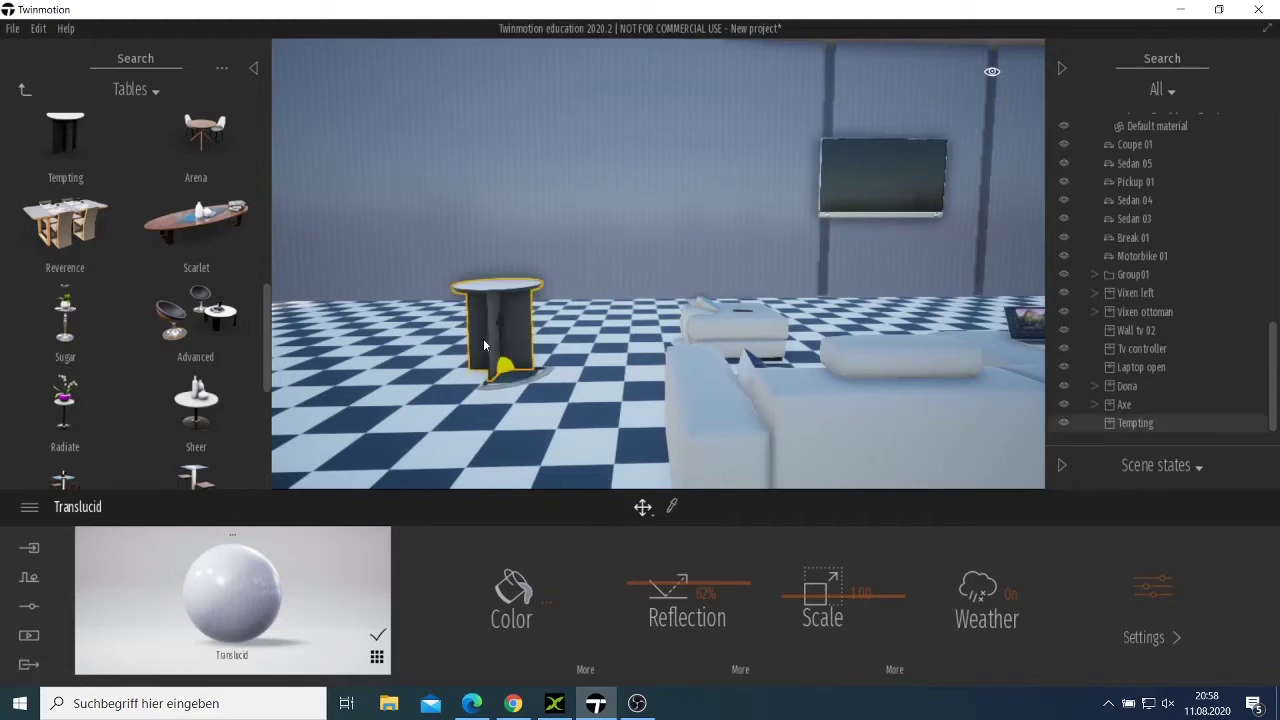
left_click(37, 31)
left_click(45, 134)
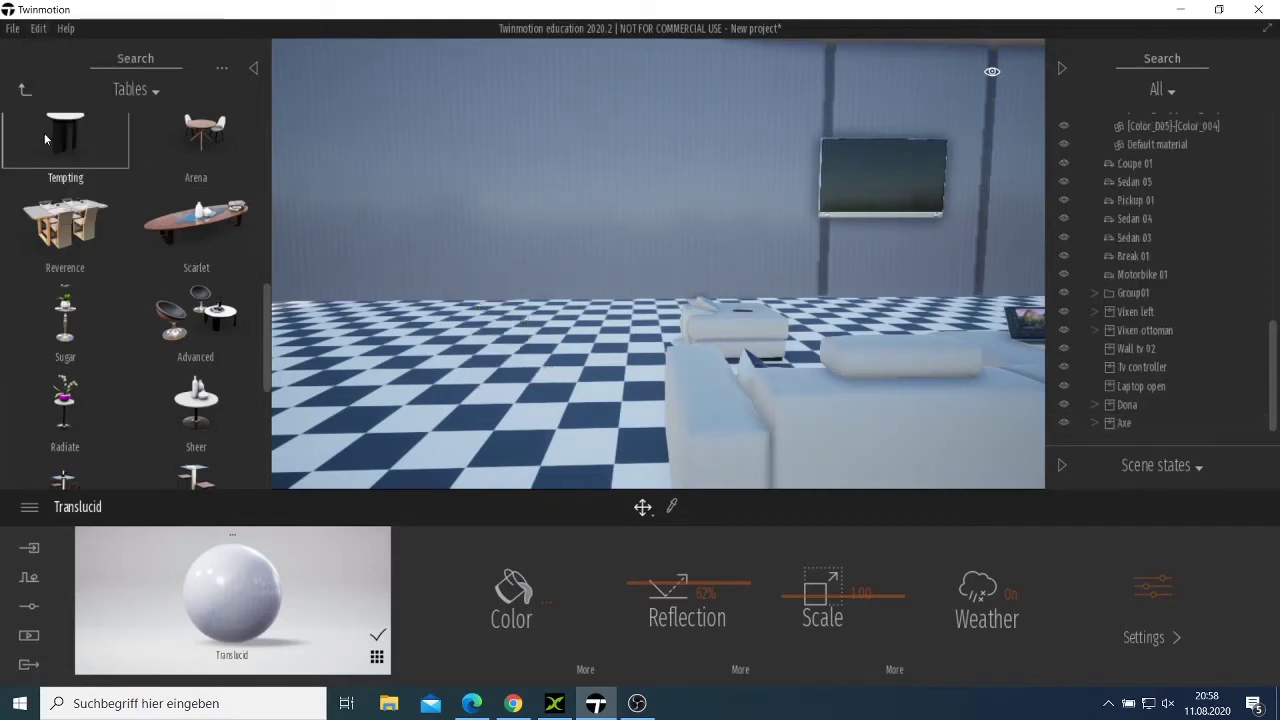
Step: Place the Radiate table from the Tables library on the floor beyond the sofa's end, on the side towards the dining set
left_click_drag(85, 402, 478, 402)
scroll(459, 390, "down", 5)
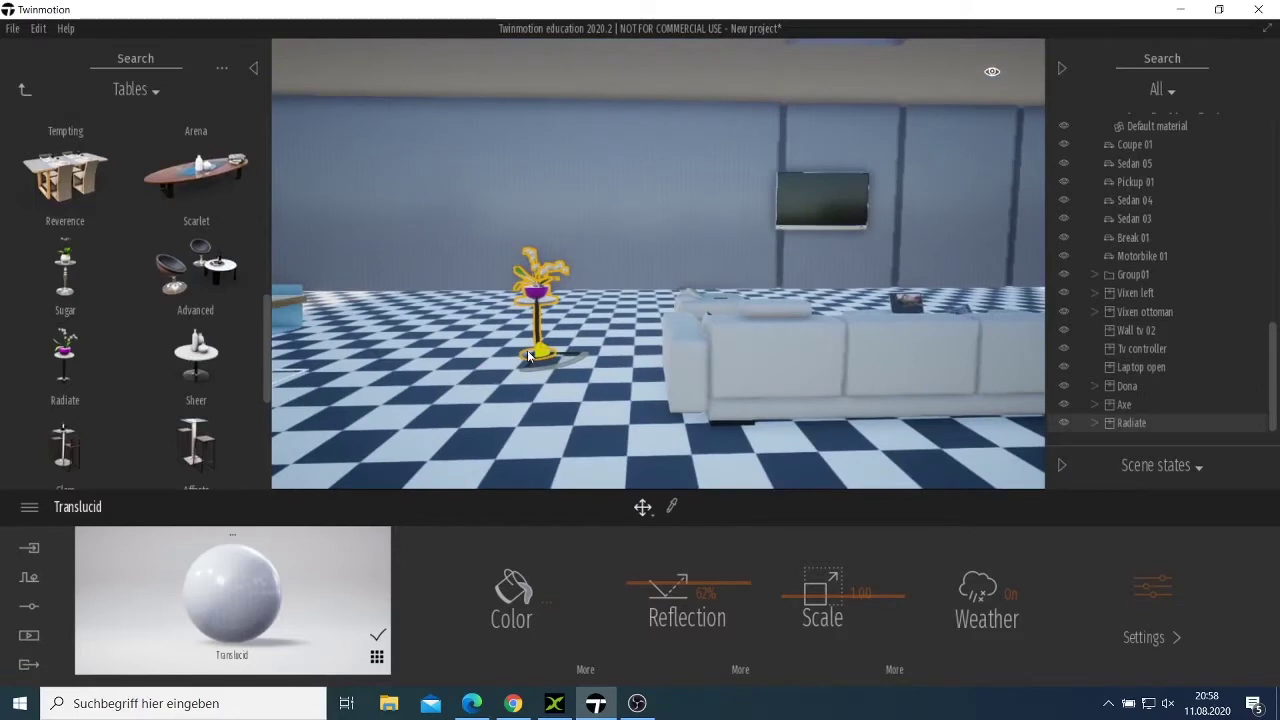
mouse_move(539, 355)
left_mouse_down()
mouse_move(568, 330)
mouse_move(556, 342)
left_mouse_up()
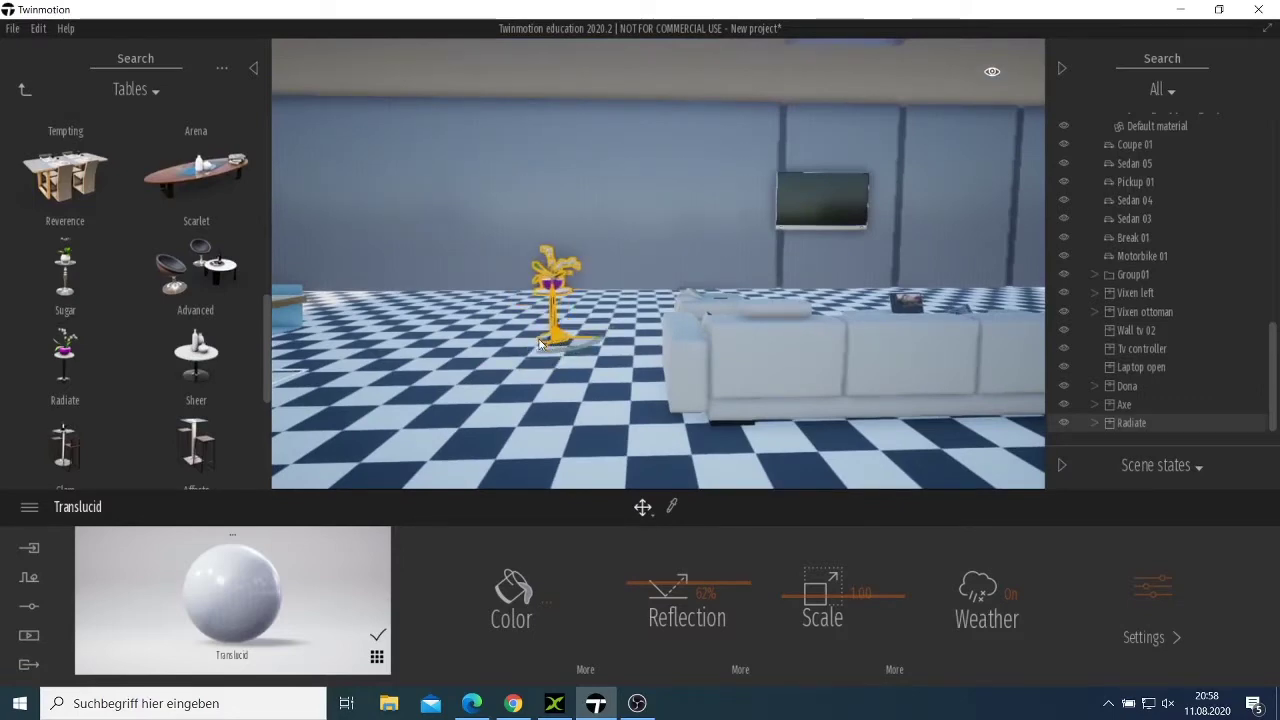
scroll(480, 341, "down", 5)
scroll(505, 350, "up", 5)
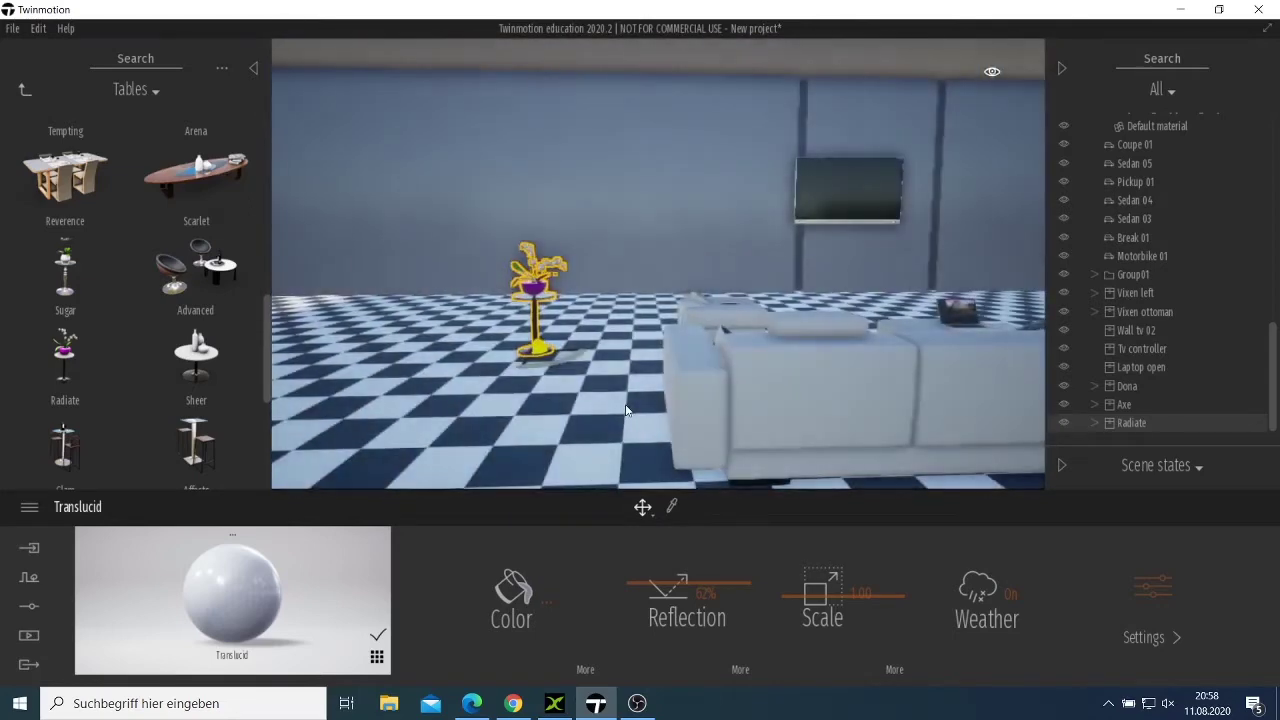
left_click(601, 424)
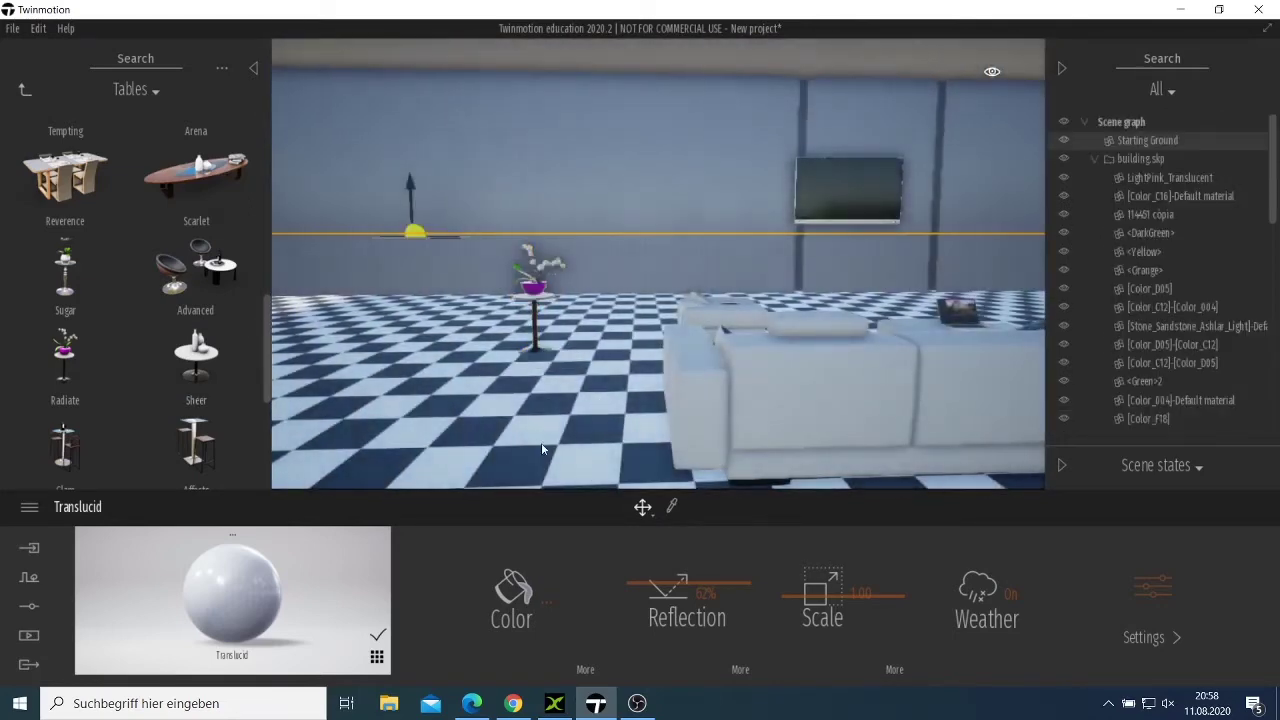
right_click_drag(570, 416, 514, 371)
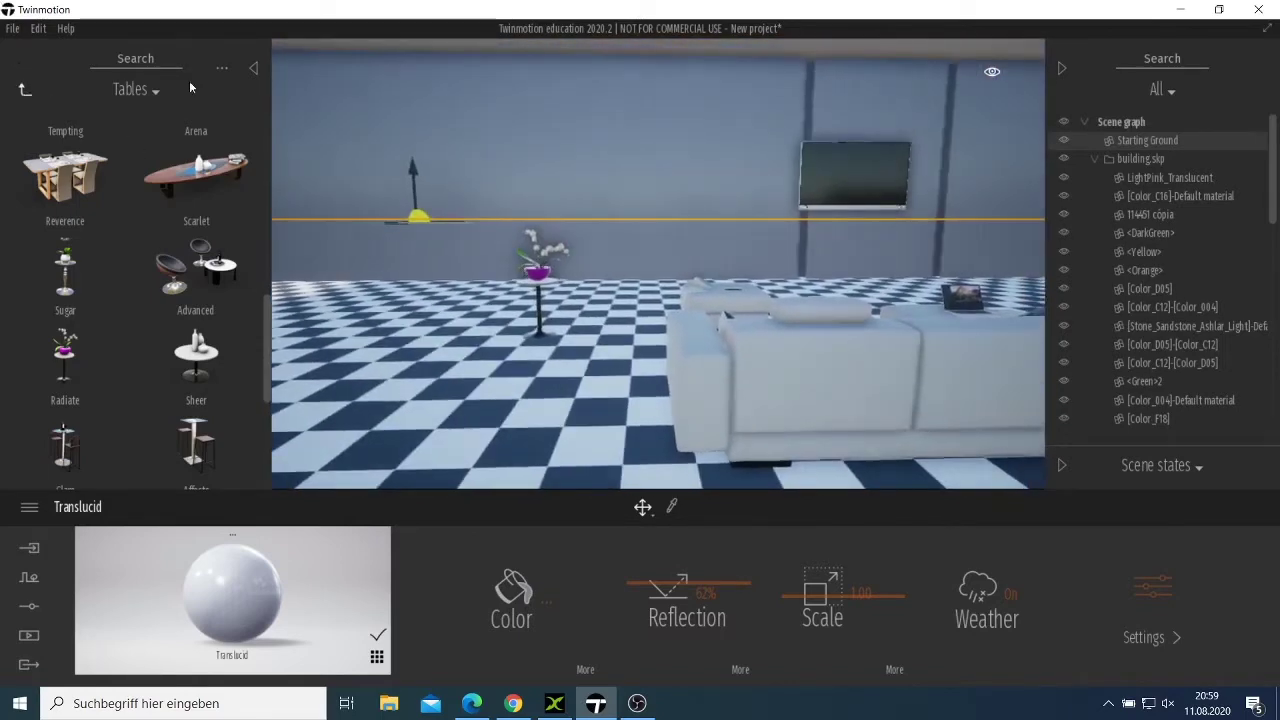
Step: Browse the Sounds, Doors and User library categories of the library
left_click(22, 91)
left_click(25, 92)
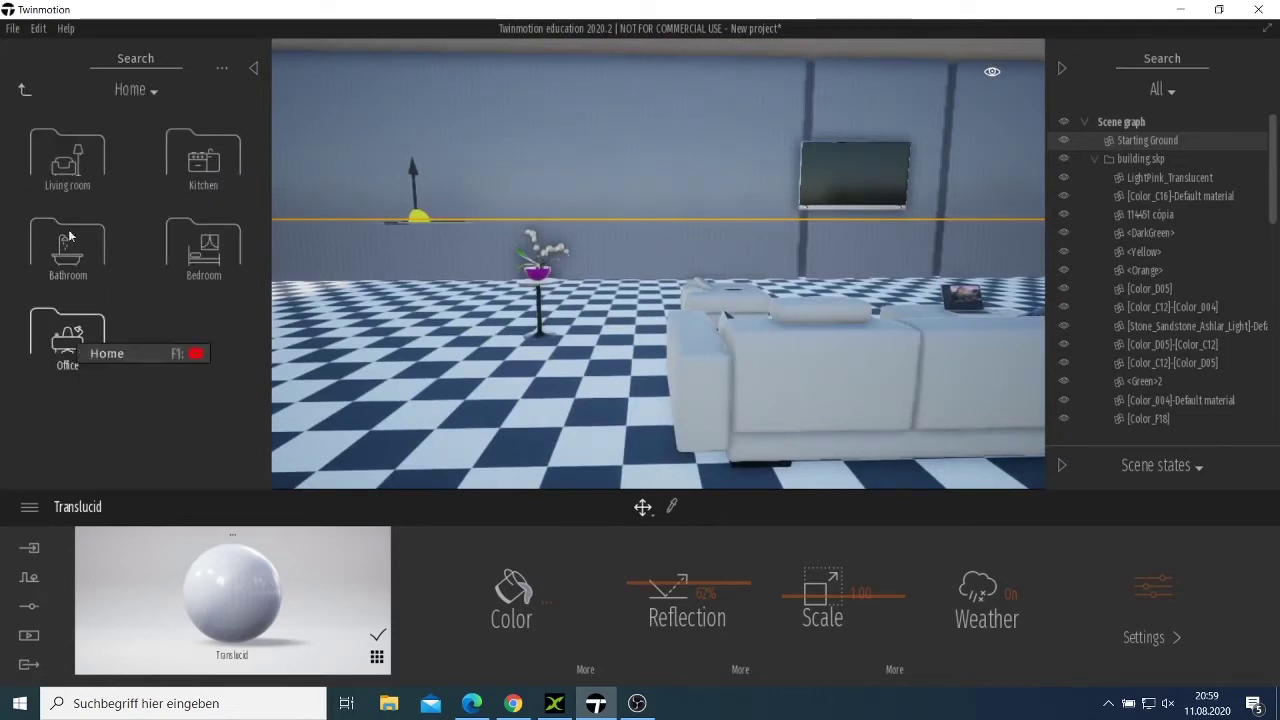
left_click(25, 91)
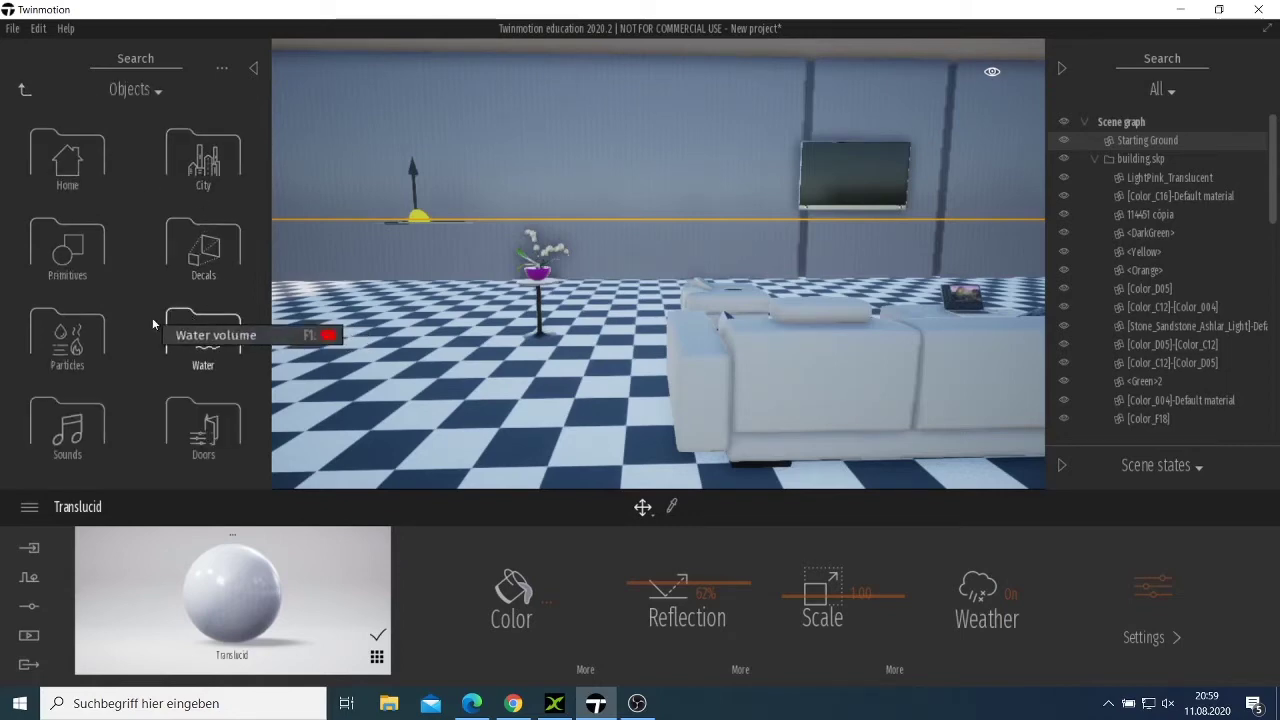
left_click(53, 450)
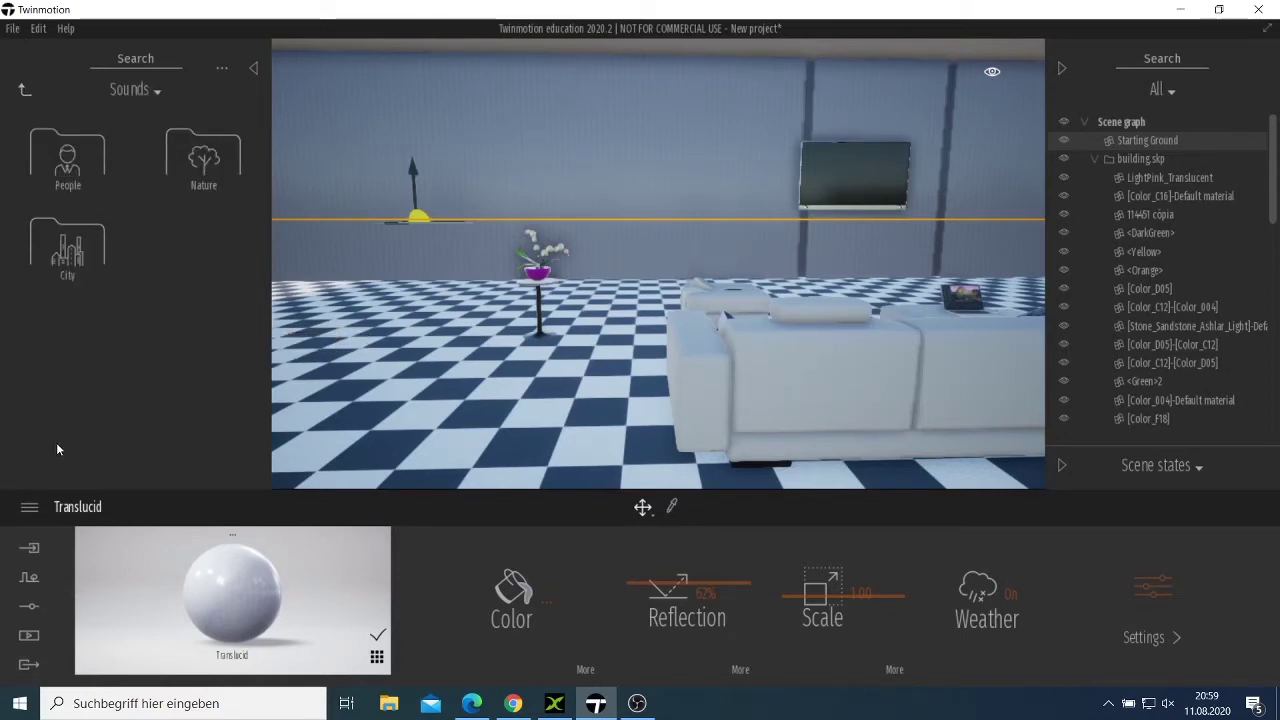
left_click(76, 188)
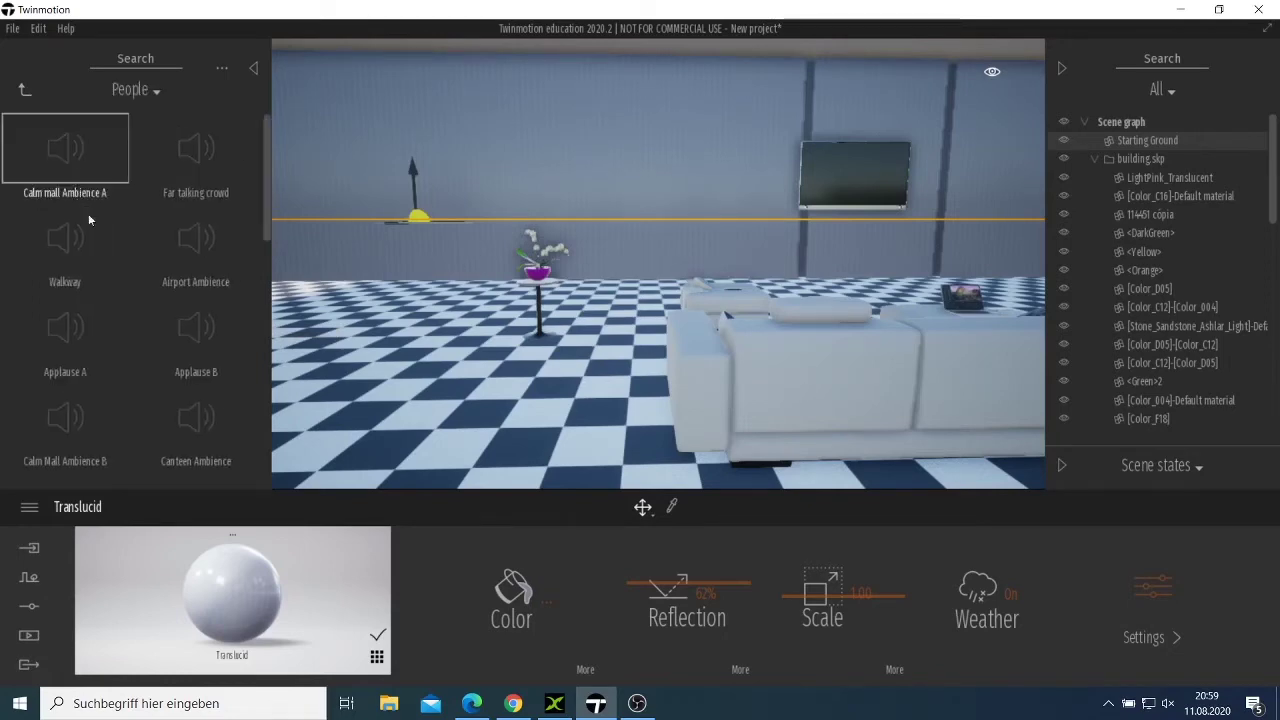
left_click(23, 91)
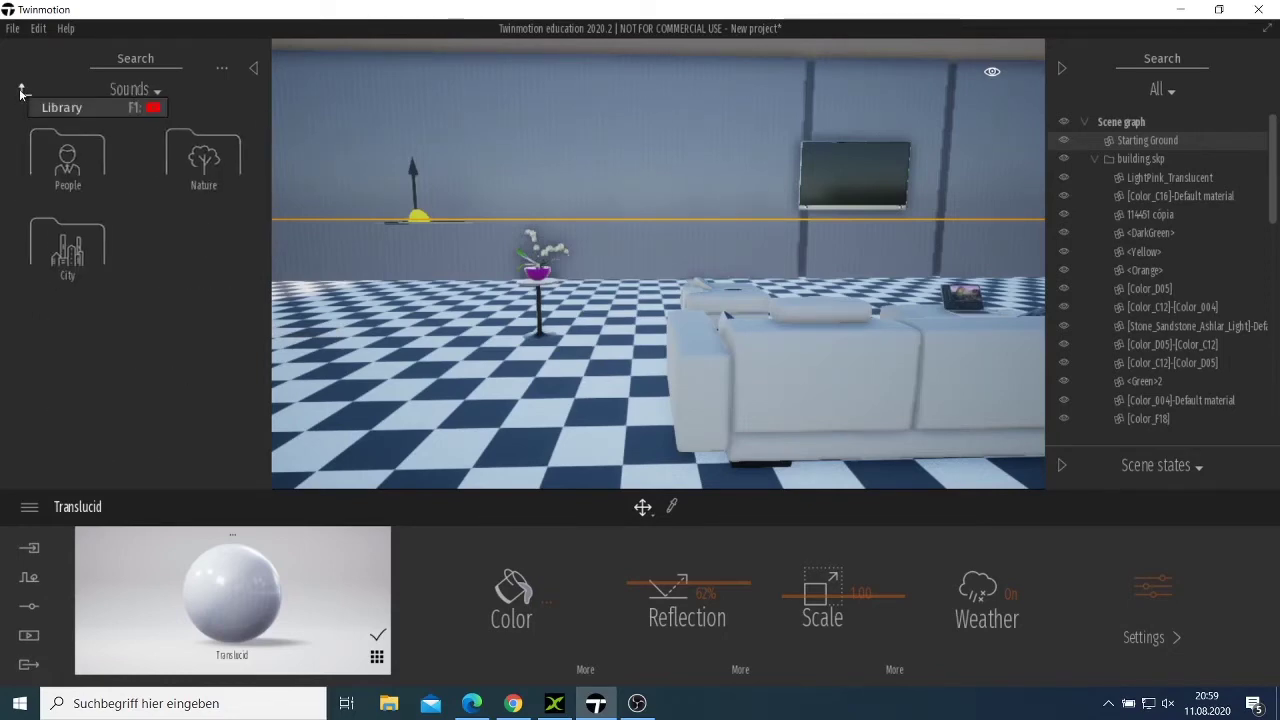
left_click(22, 91)
left_click(209, 437)
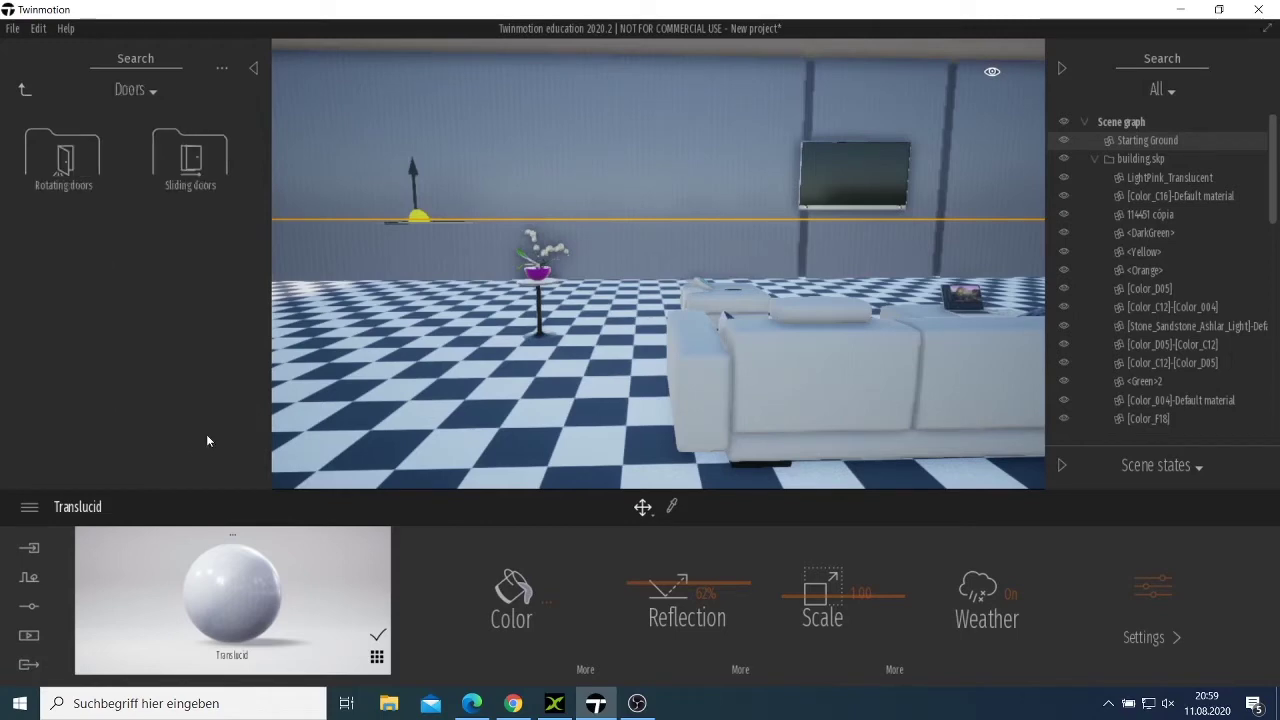
left_click(30, 99)
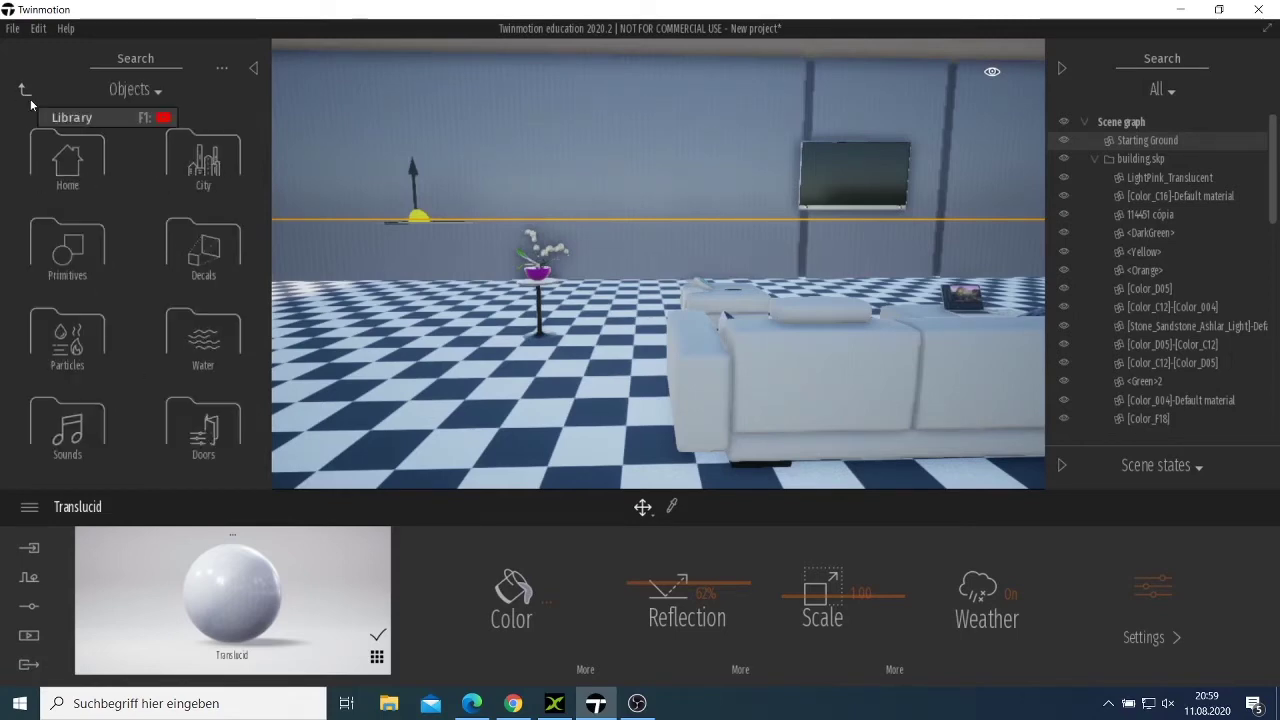
left_click(30, 99)
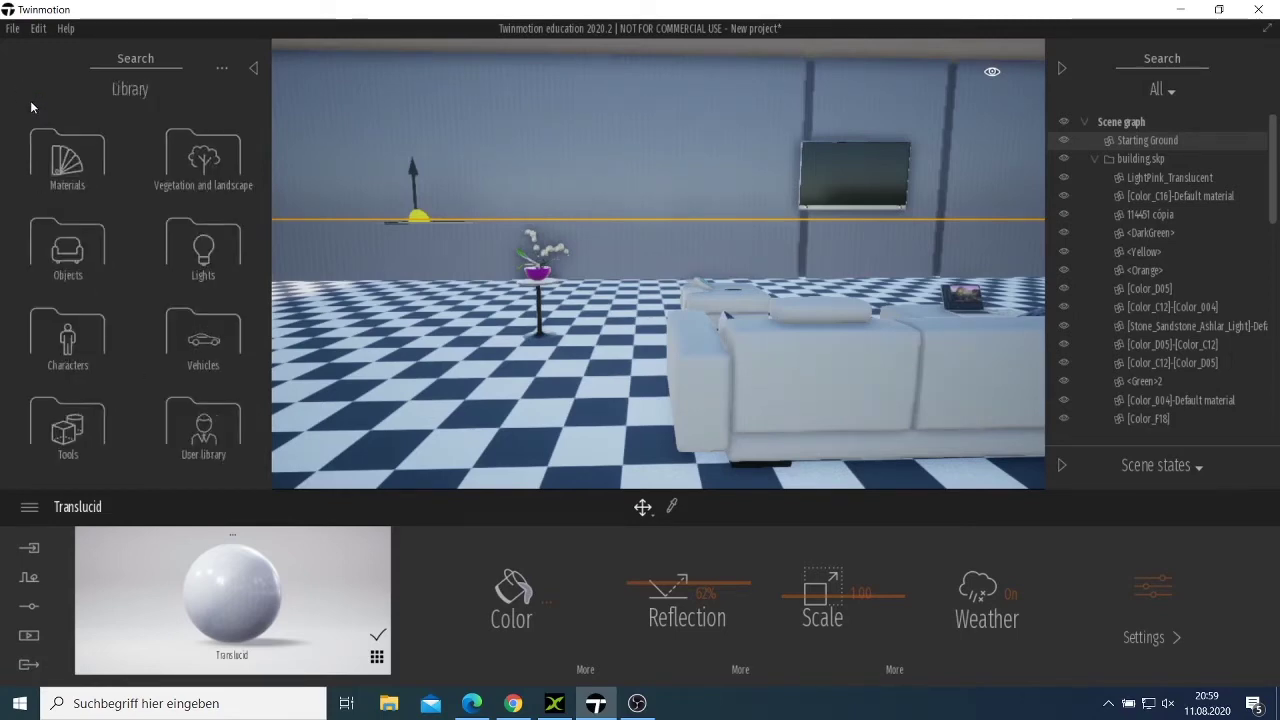
left_click(209, 415)
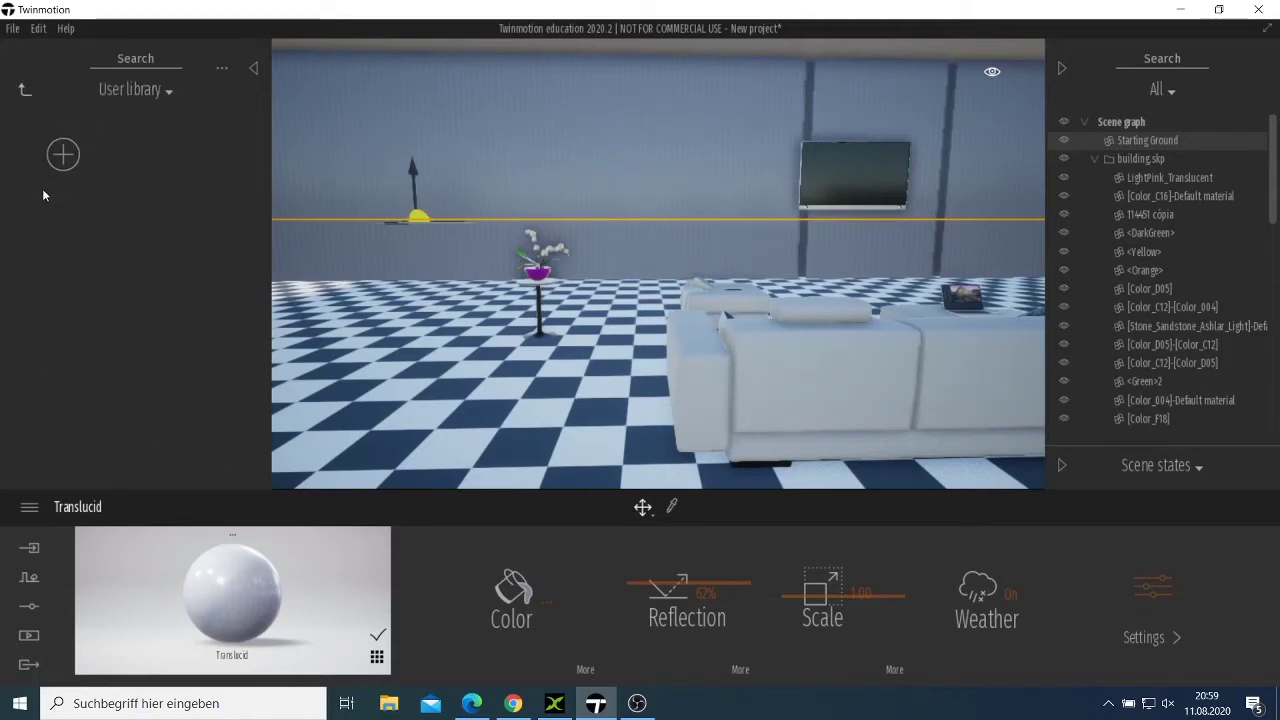
left_click(20, 92)
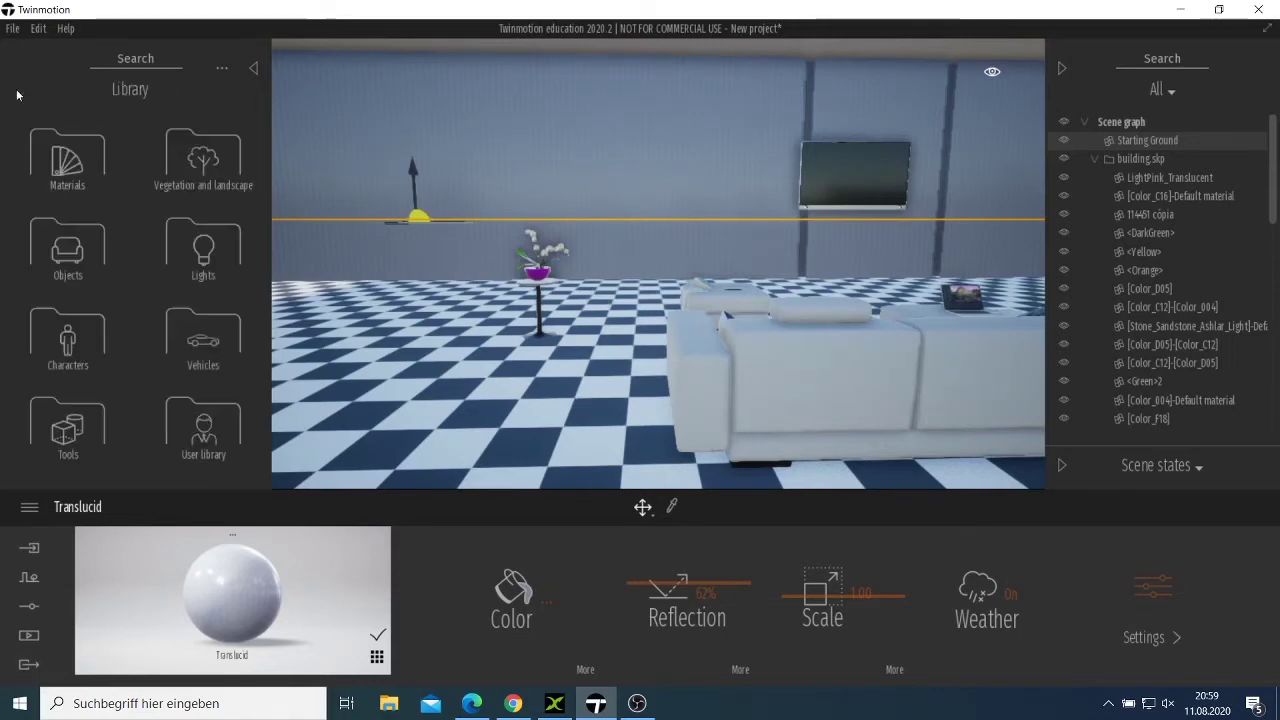
Step: Place the seated Sabine figure from the Posed humans library on the middle of the sofa
left_click(80, 343)
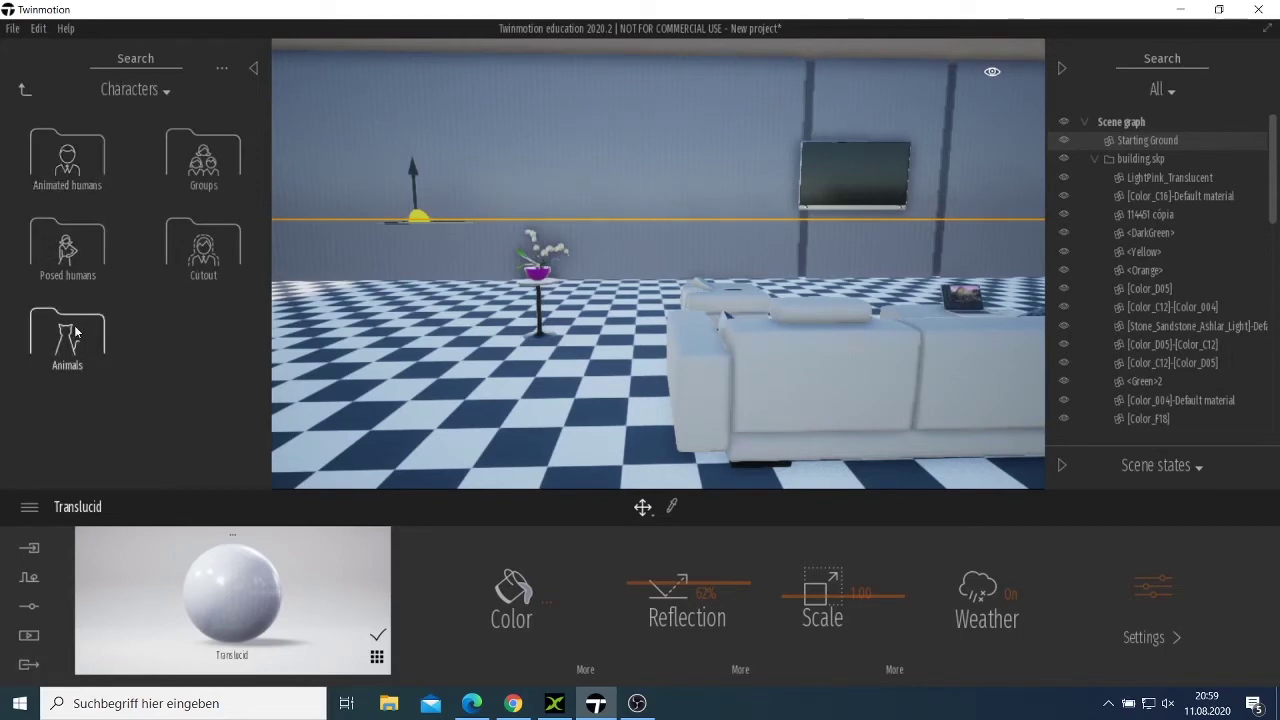
left_click(85, 255)
scroll(171, 320, "down", 5)
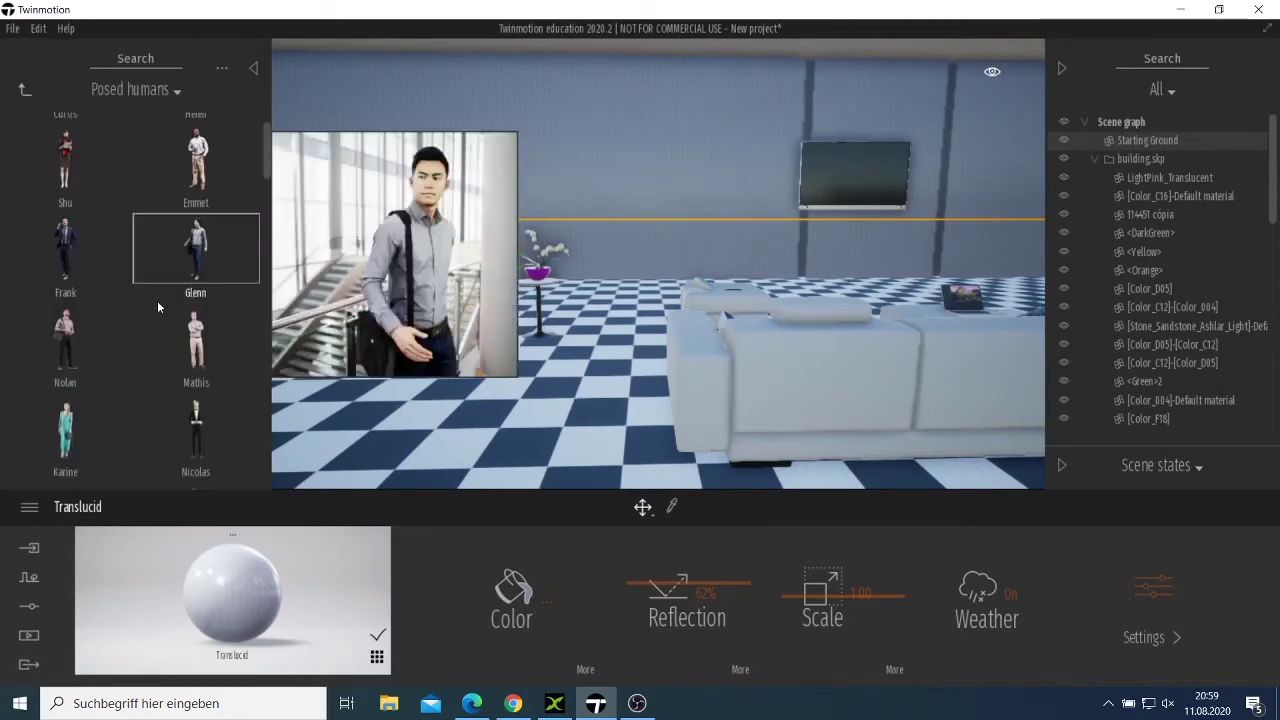
scroll(150, 320, "down", 8)
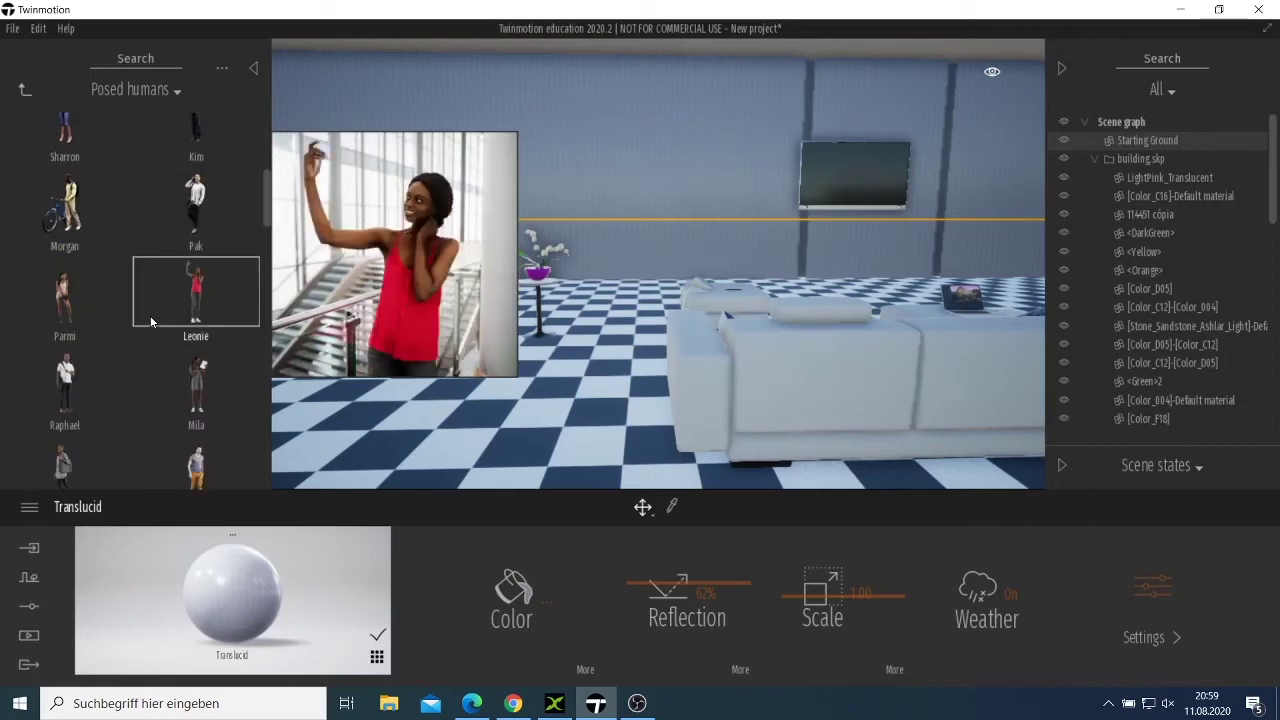
scroll(145, 314, "down", 1)
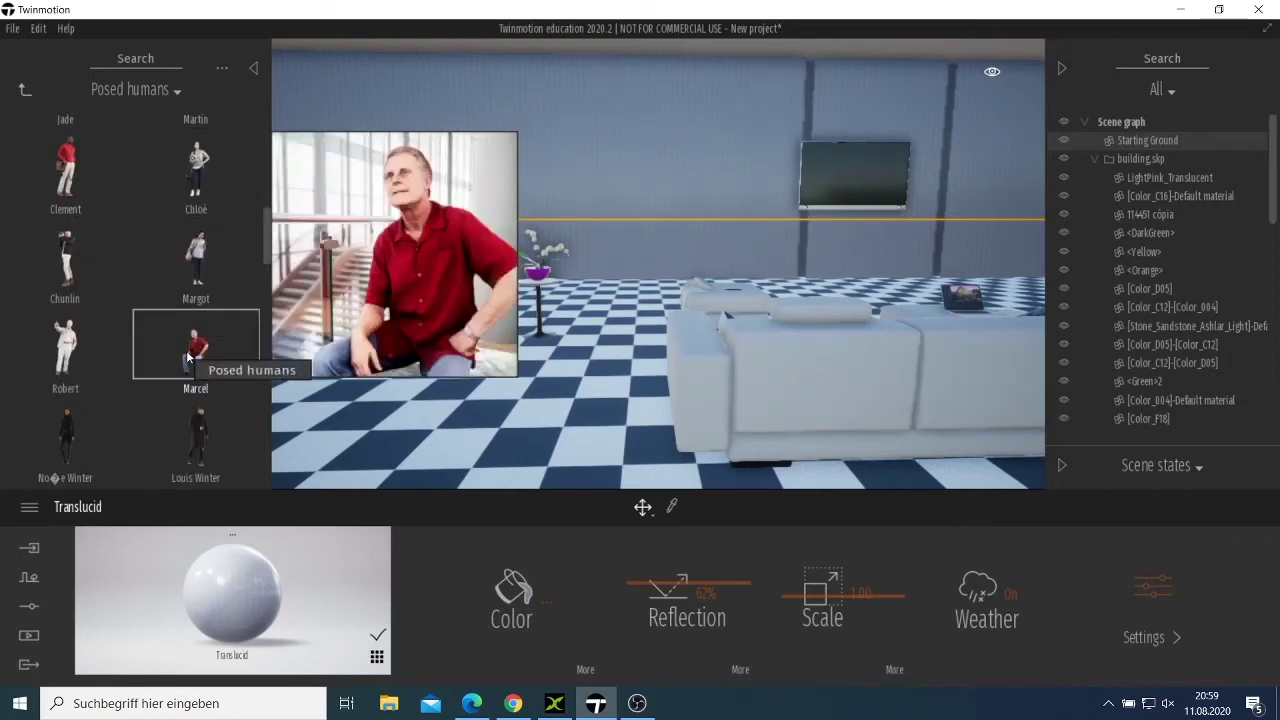
scroll(158, 313, "down", 3)
scroll(157, 321, "down", 7)
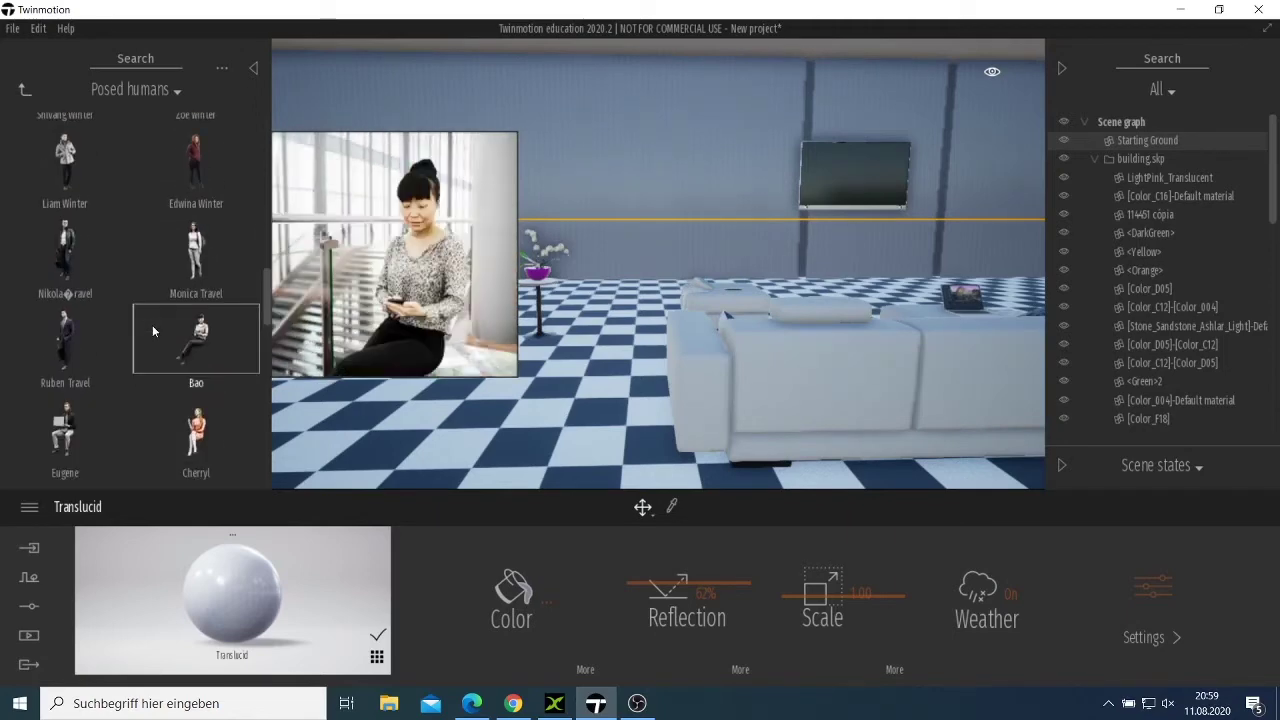
scroll(152, 326, "down", 2)
scroll(152, 328, "down", 3)
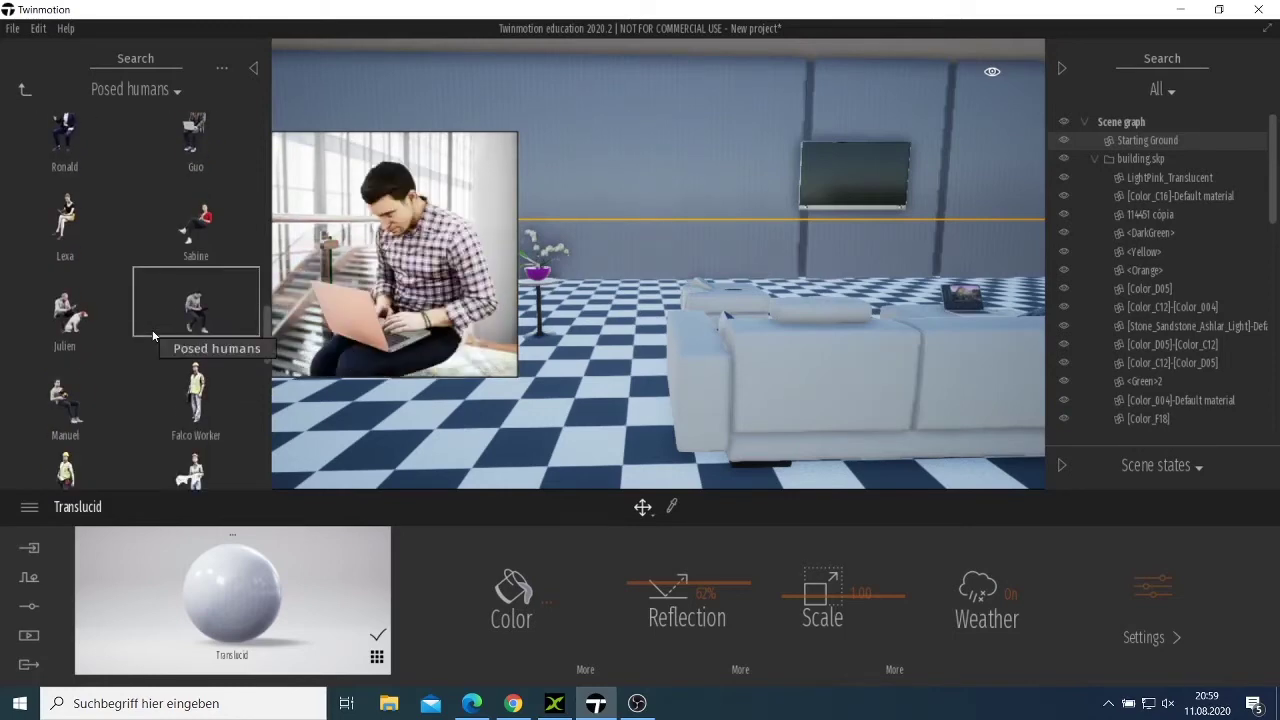
left_click_drag(193, 240, 902, 373)
right_click_drag(644, 250, 683, 247)
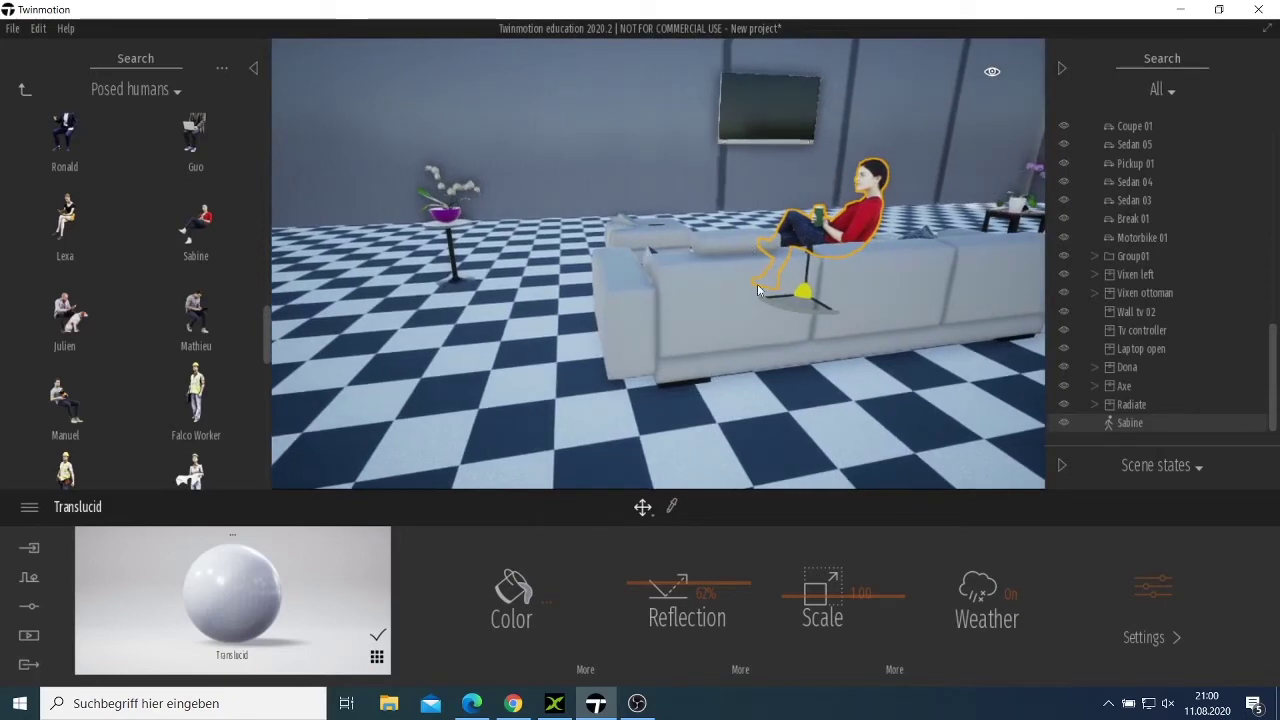
left_click(740, 395)
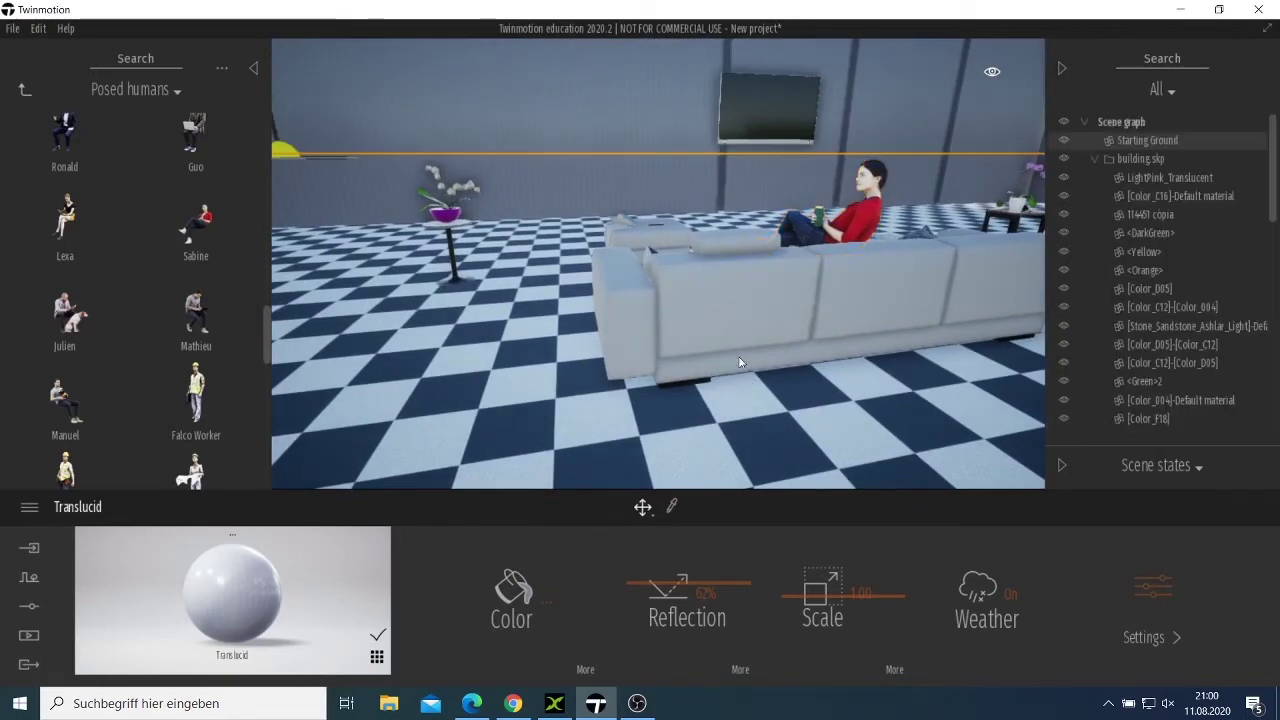
Step: Place the seated Julien figure with the dog from the Posed humans library at the sofa's end nearest the Radiate table
scroll(597, 315, "down", 5)
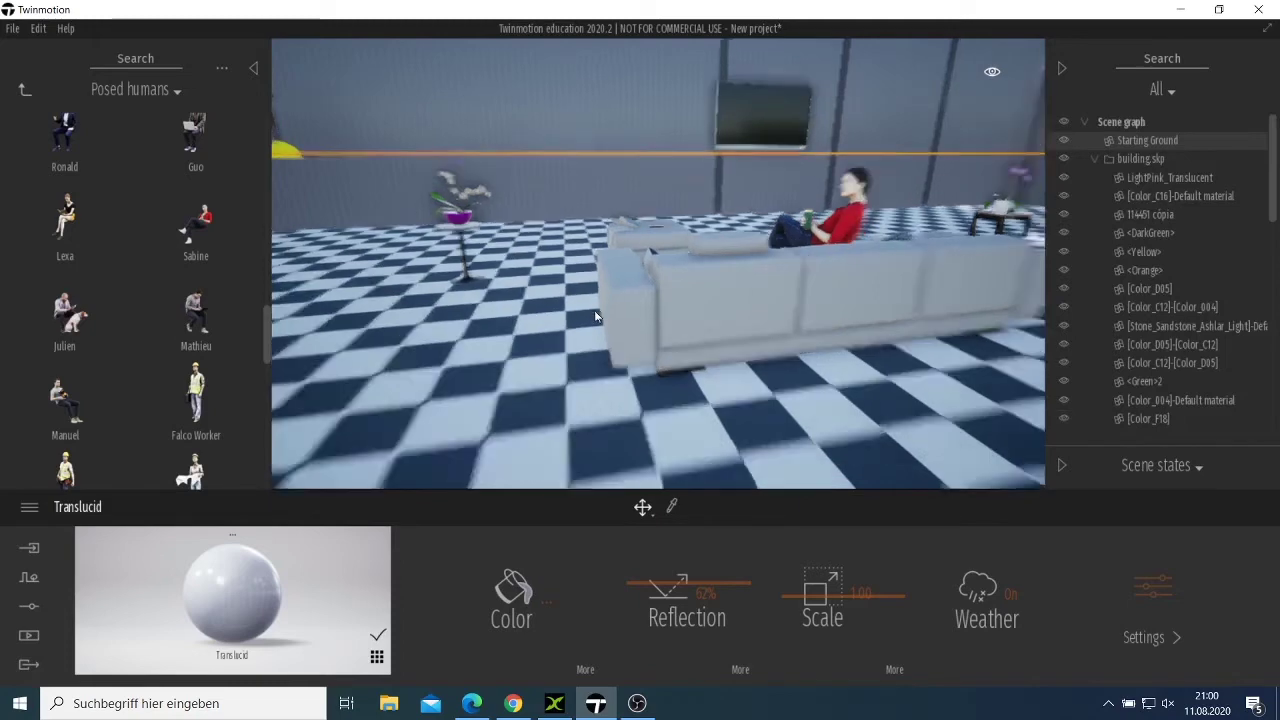
mouse_move(156, 283)
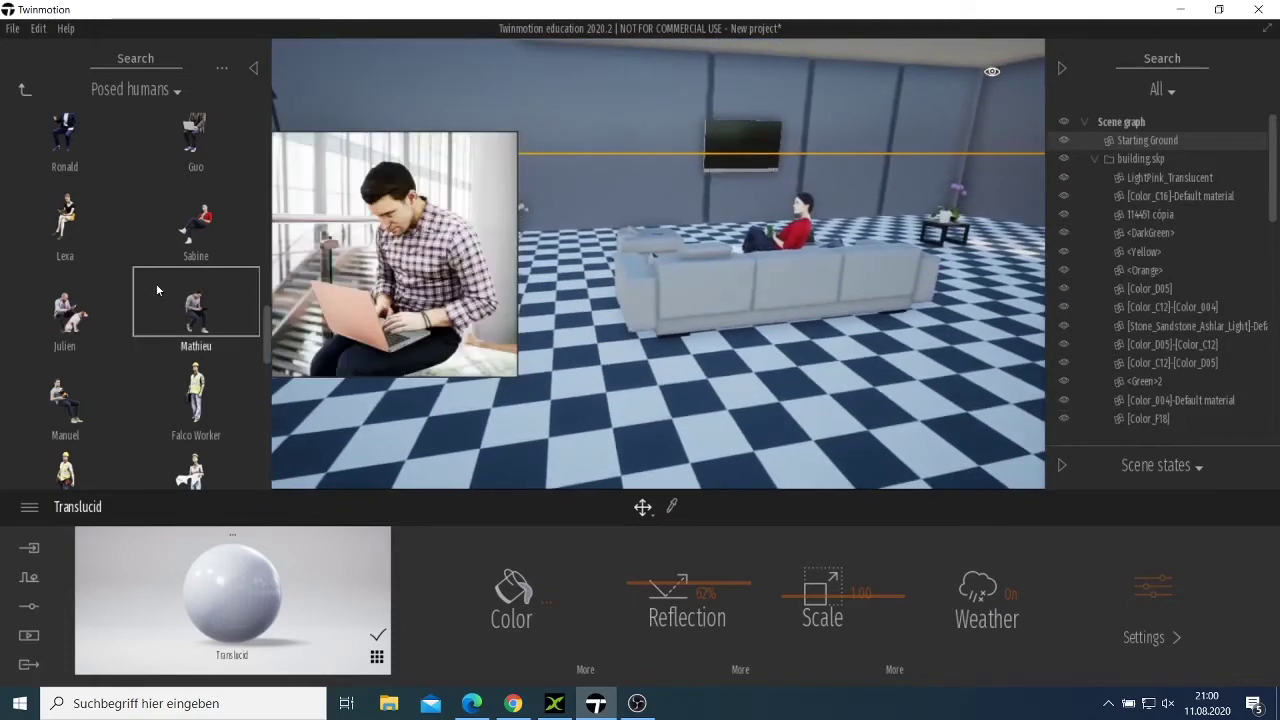
scroll(150, 286, "down", 1)
mouse_move(64, 232)
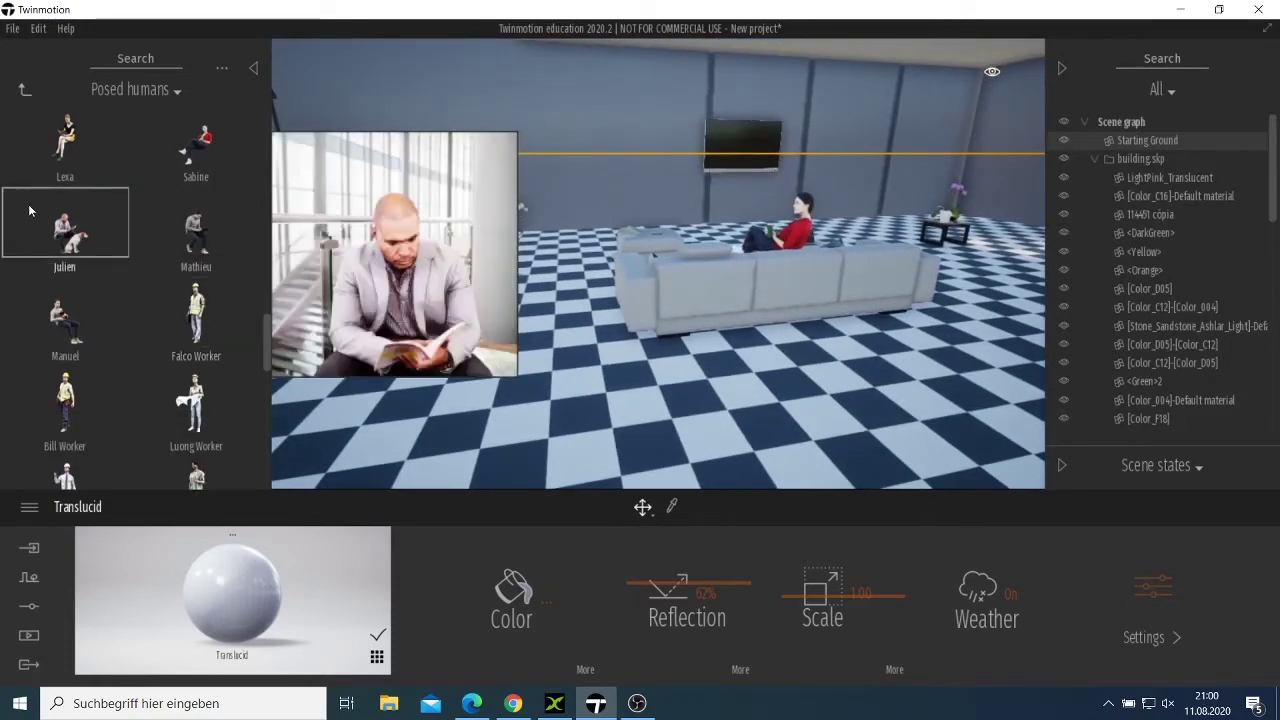
left_click_drag(66, 240, 676, 284)
Step: Examine the seated figures and the sofa from a low viewpoint behind the Radiate table
right_click_drag(510, 318, 592, 328)
key("a")
key("a")
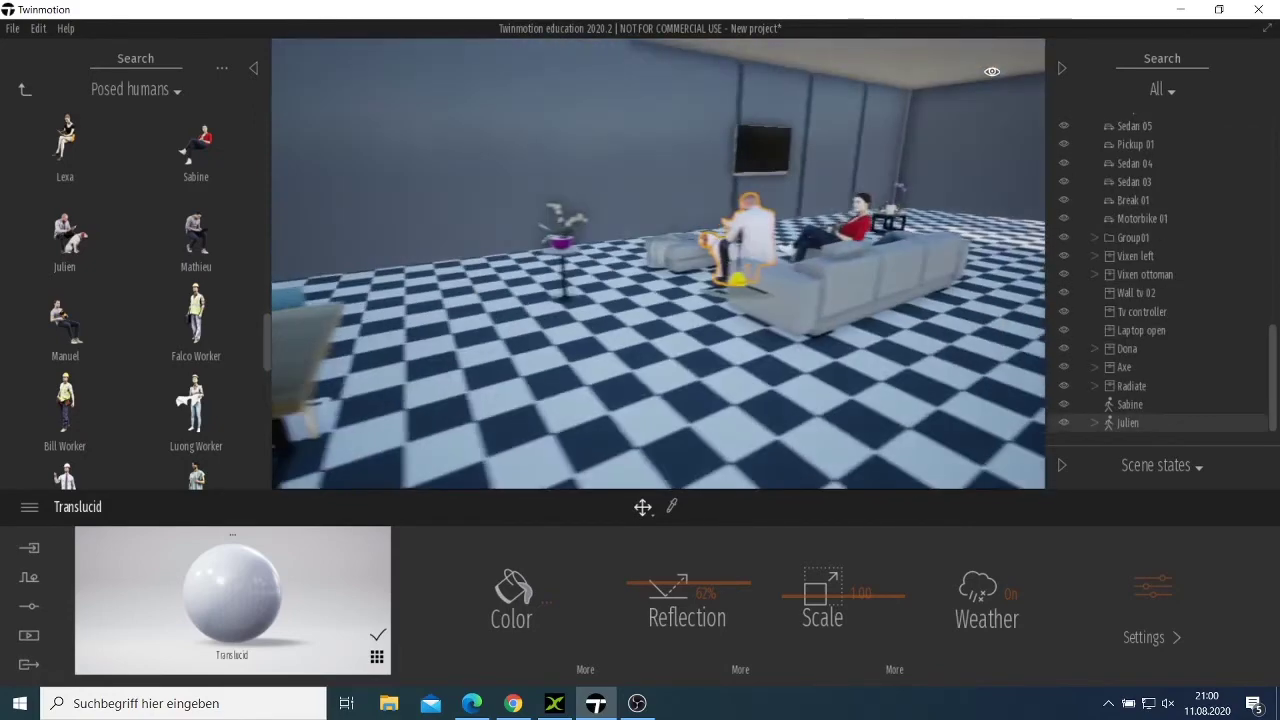
right_click_drag(497, 312, 516, 312)
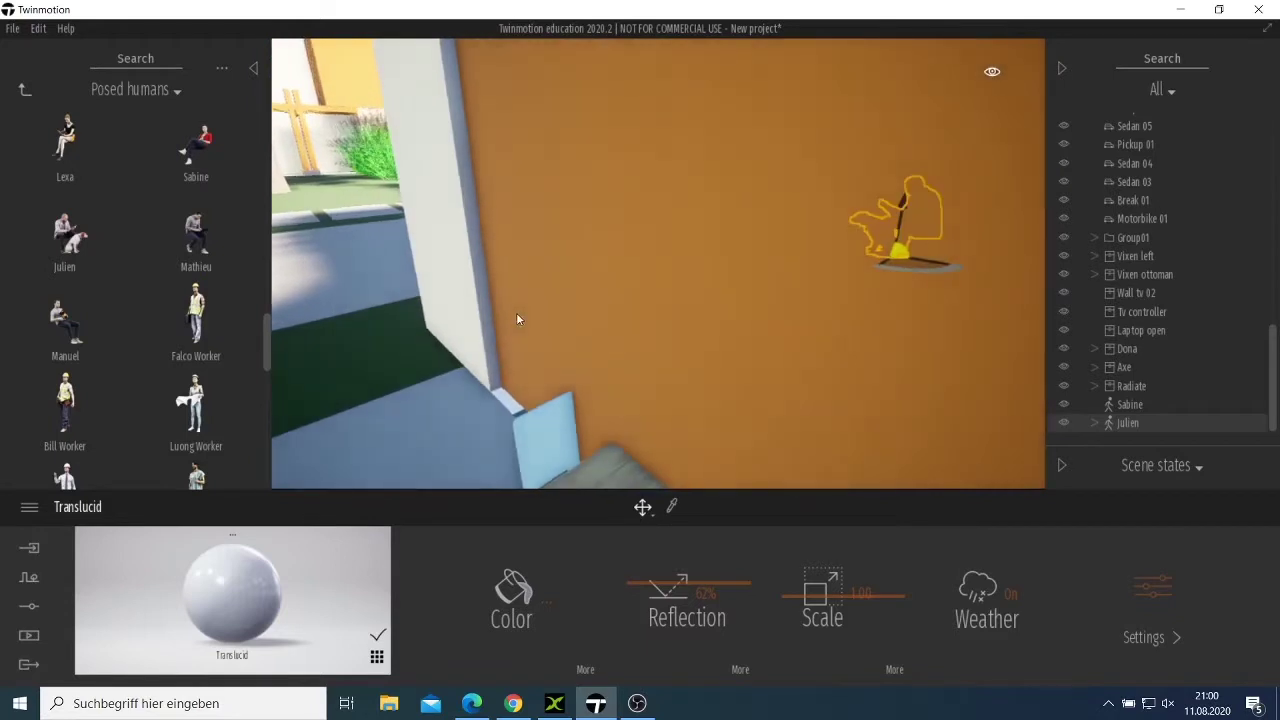
scroll(516, 312, "up", 4)
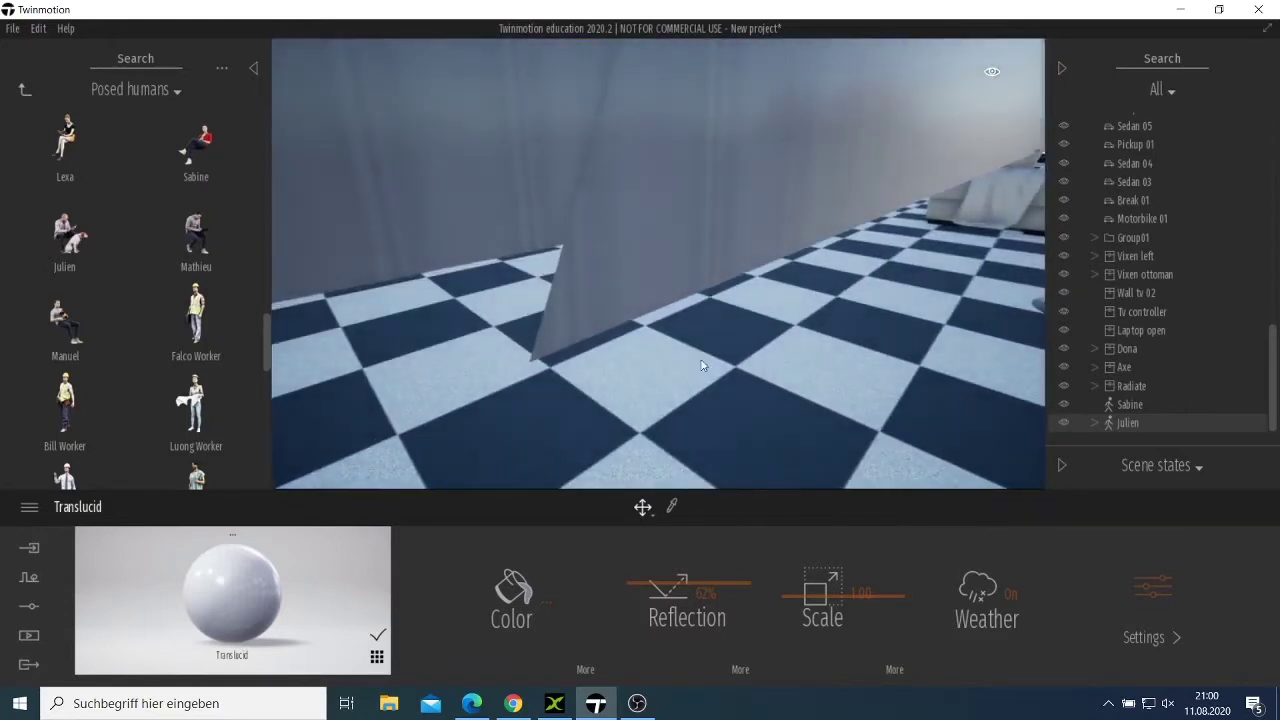
left_click(724, 374)
right_click_drag(724, 374, 797, 341)
right_click_drag(802, 408, 912, 372)
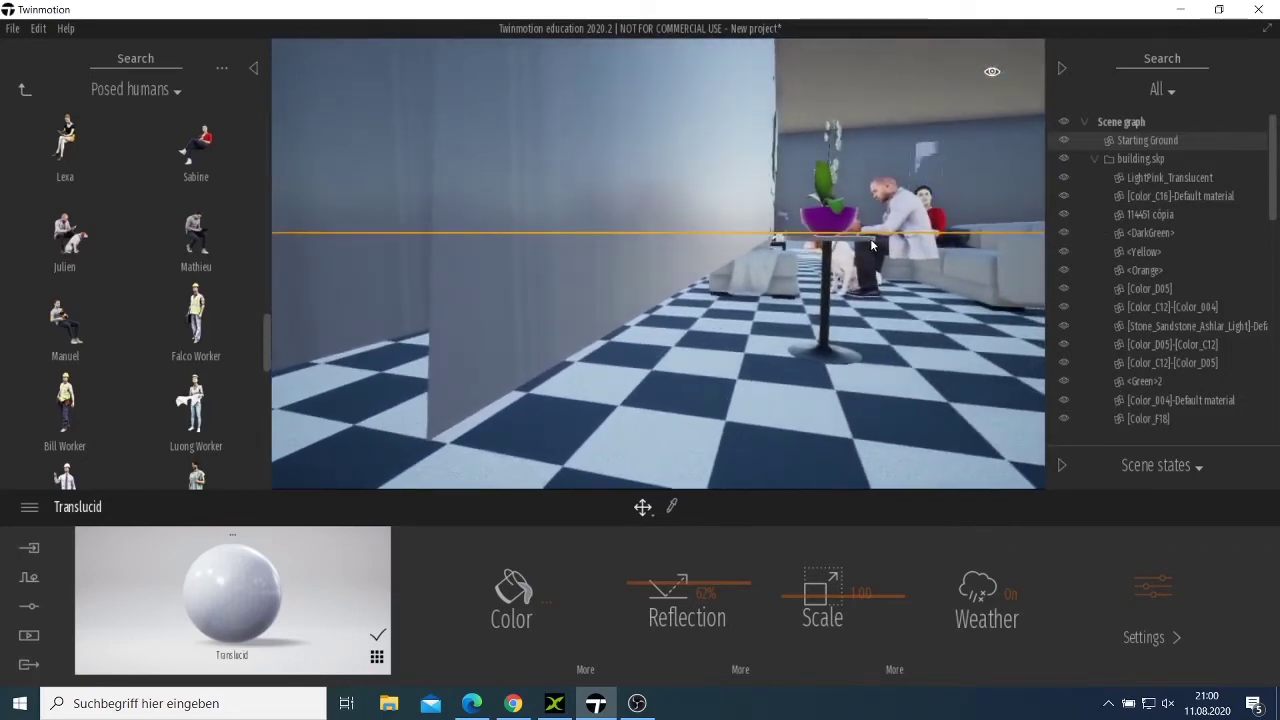
Step: Move the seated Julien figure with the dog away from the Radiate table, farther onto the sofa's near end
left_click(900, 258)
left_click_drag(865, 290, 950, 302)
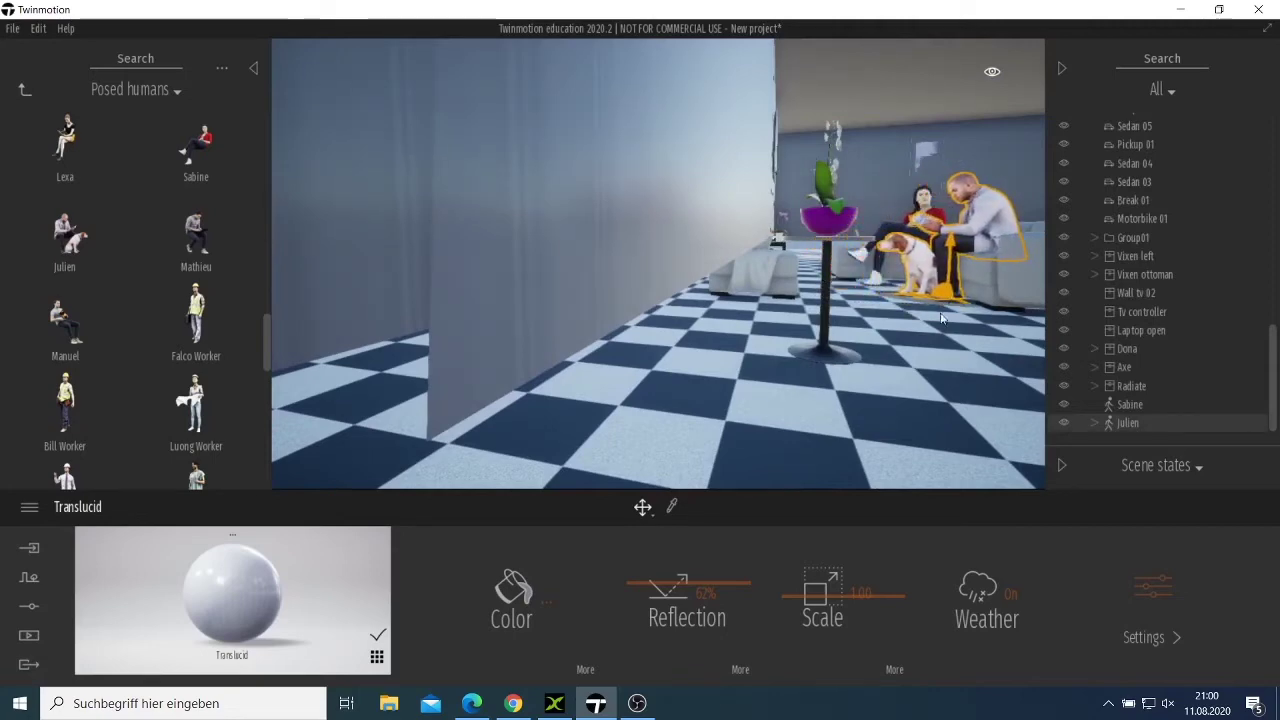
scroll(932, 324, "up", 3)
scroll(931, 333, "down", 5)
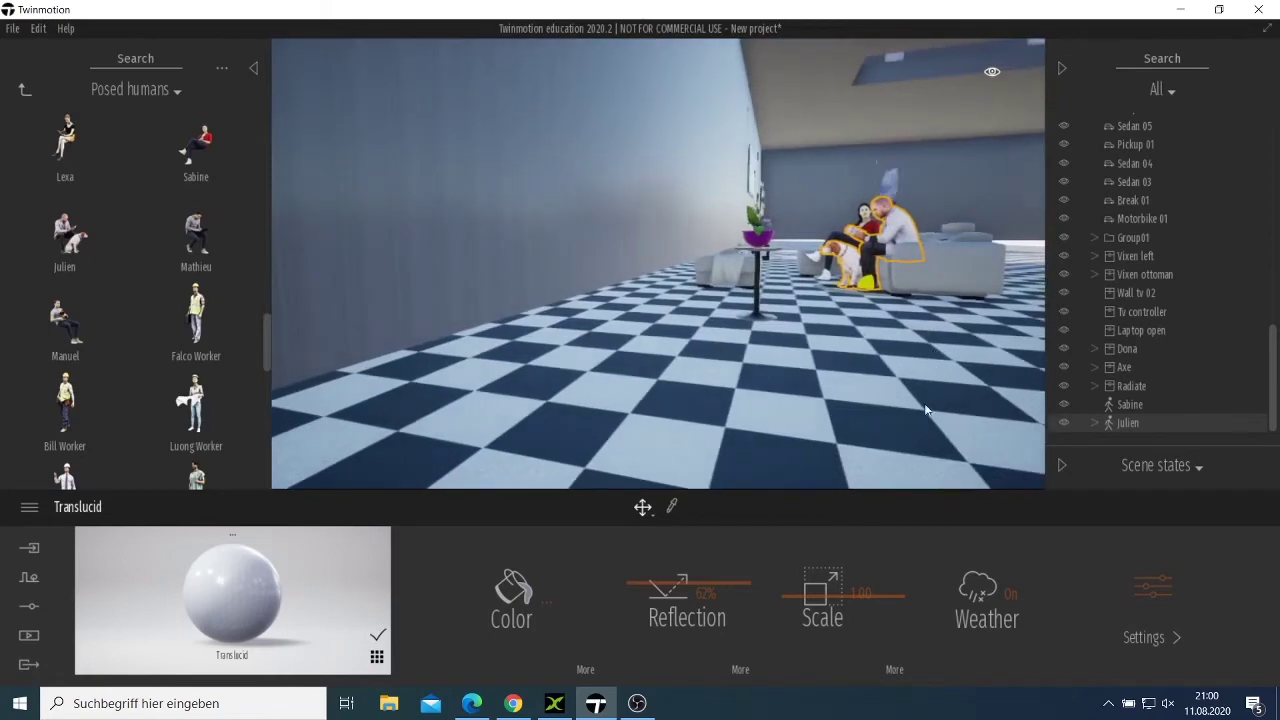
key("q")
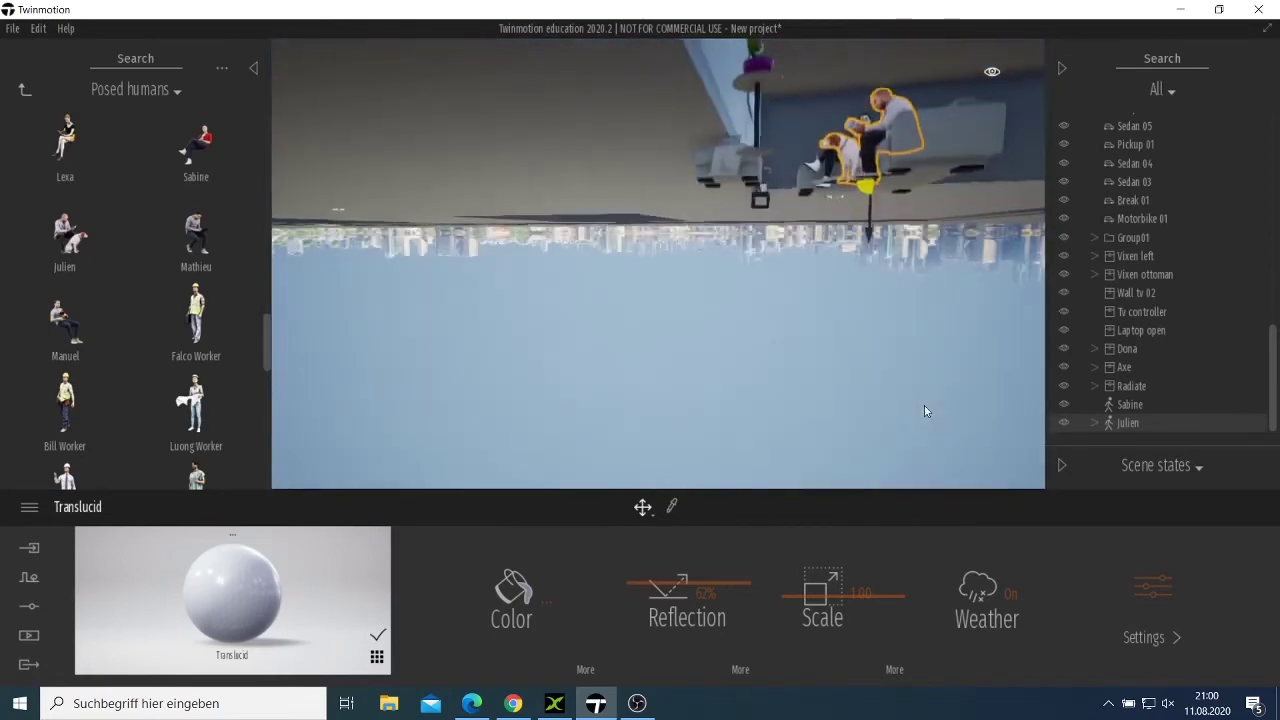
key("e")
key("e")
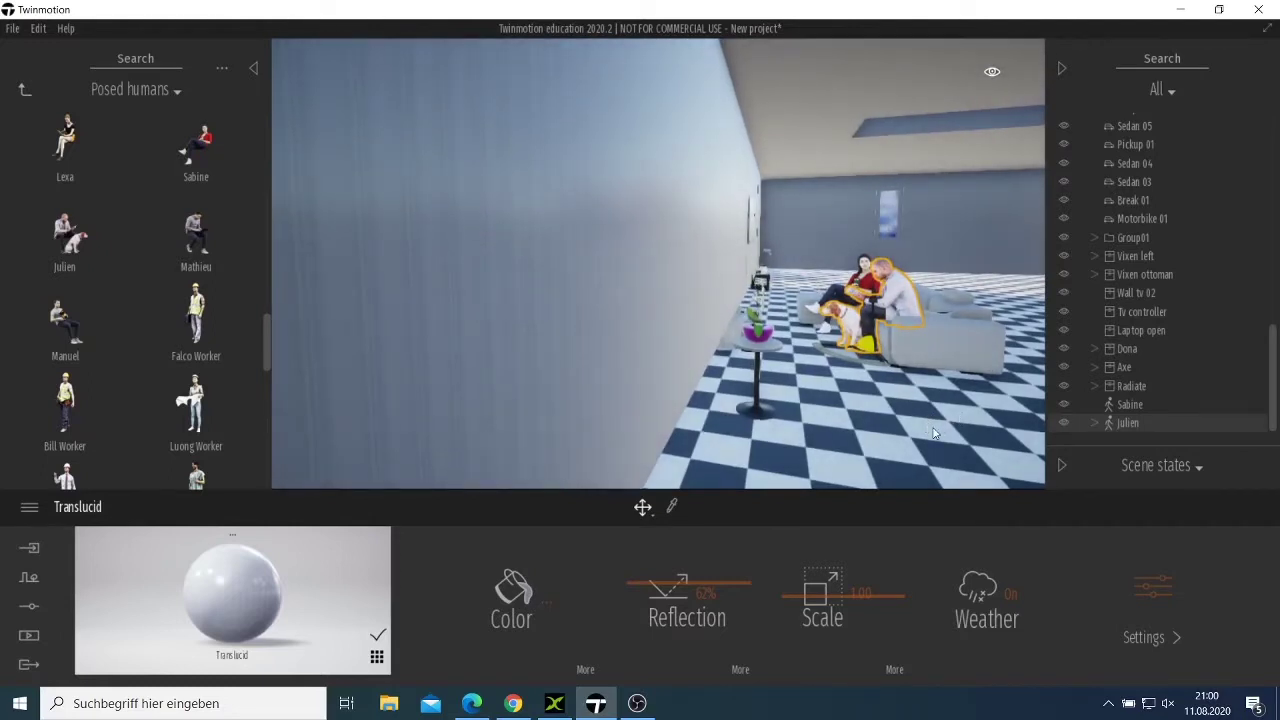
Step: Move the Vixen left sofa away from the TV wall, clear of the two seated figures
left_click(934, 433)
left_click(942, 343)
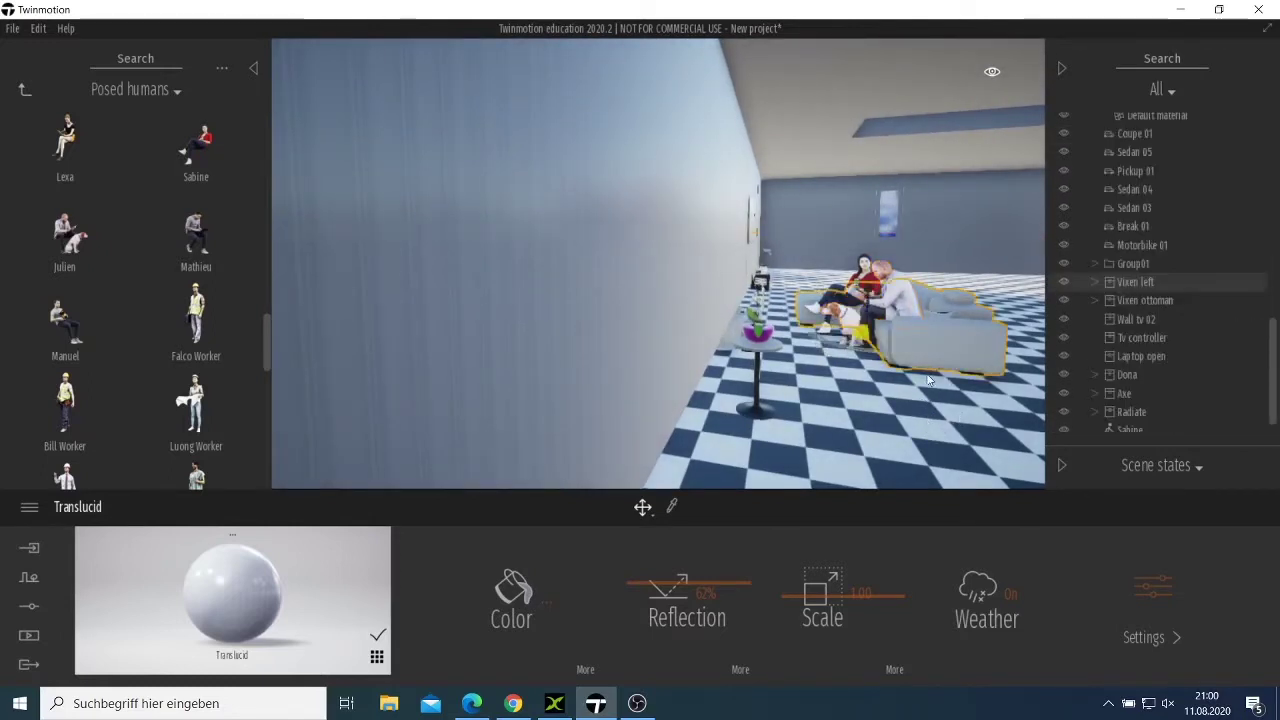
left_click_drag(862, 341, 1004, 346)
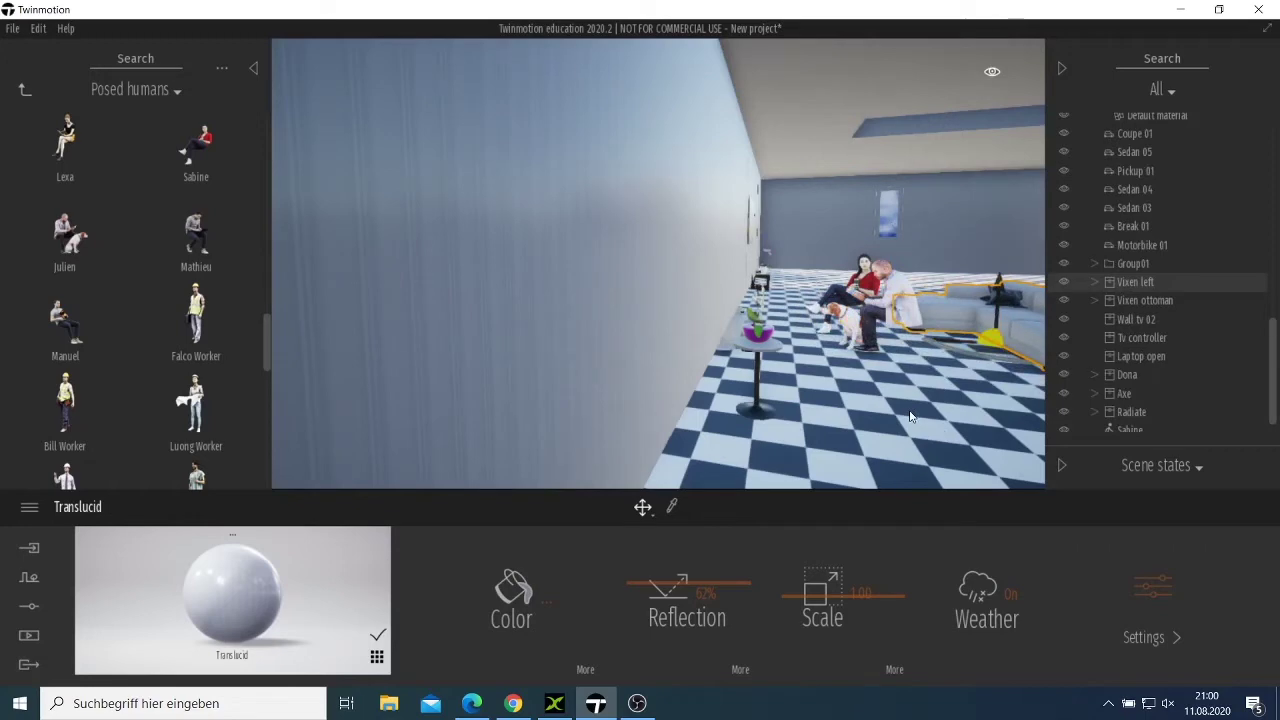
key("d")
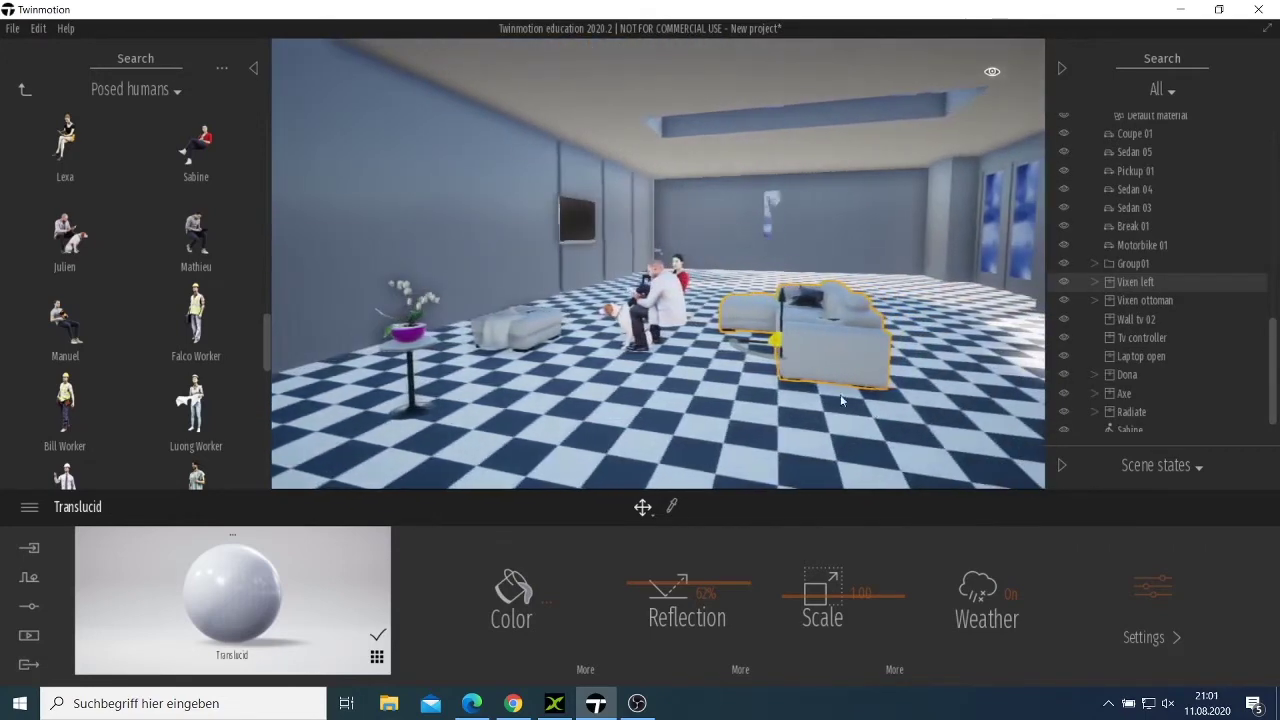
Step: Move the Julien figure onto the sofa's near end and the Sabine figure onto its far part
left_click(637, 317)
left_click(640, 325)
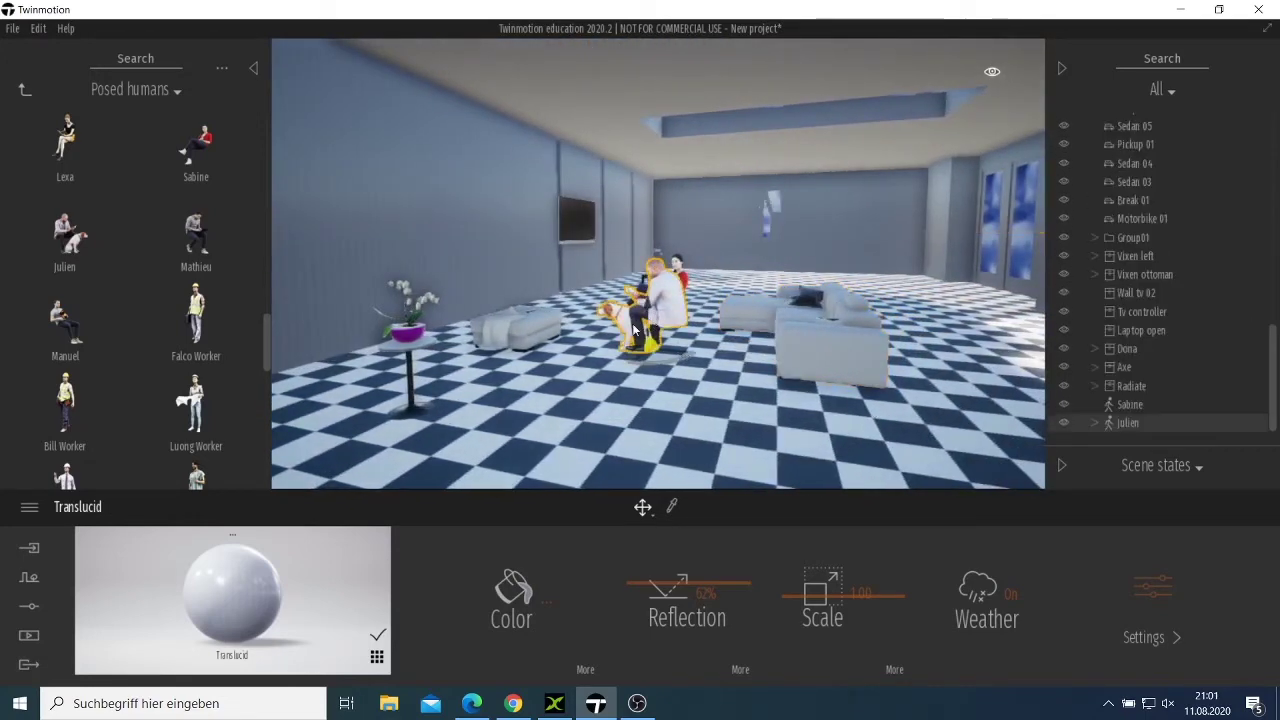
left_click_drag(648, 350, 783, 358)
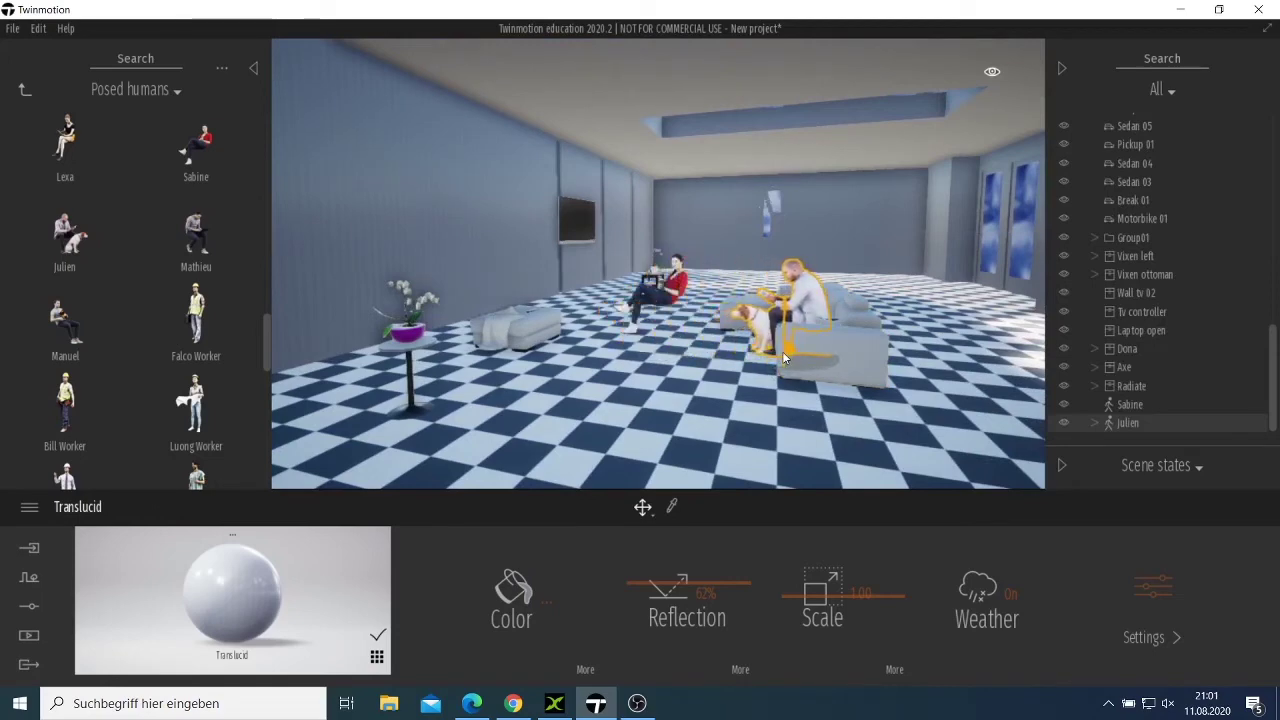
left_click(655, 292)
left_click_drag(653, 333, 733, 333)
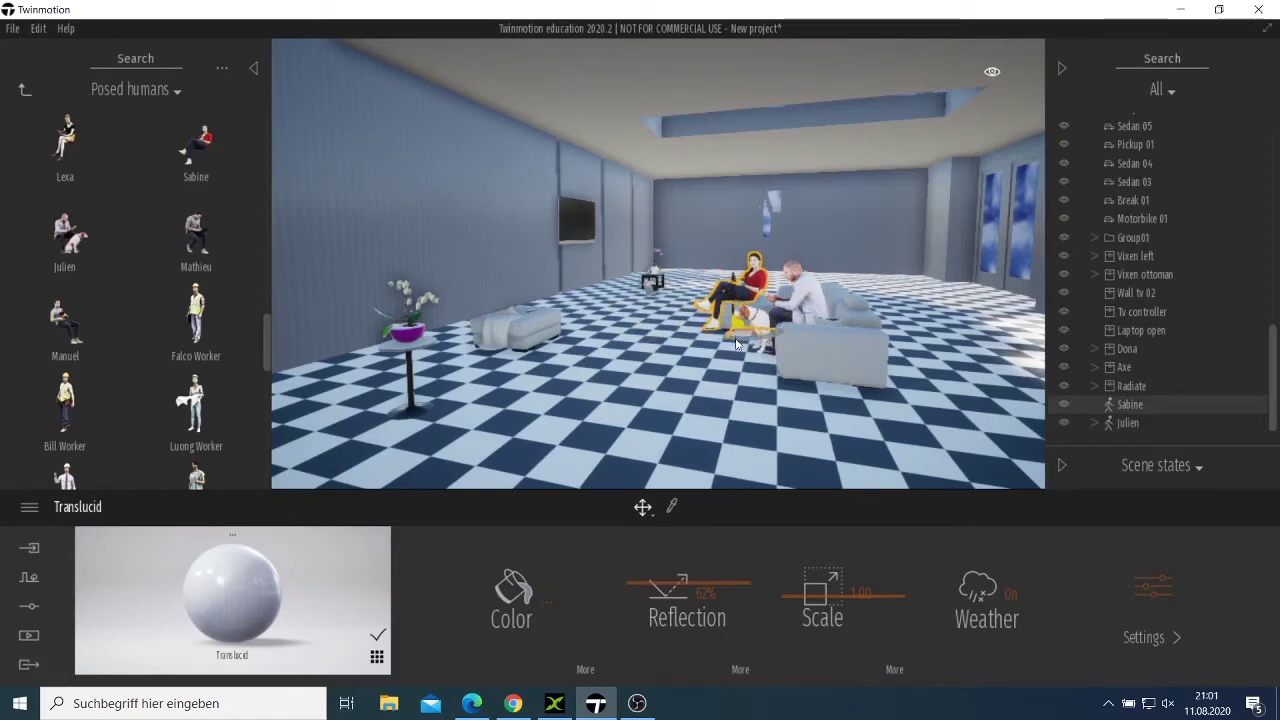
scroll(720, 398, "down", 1)
scroll(720, 398, "up", 1)
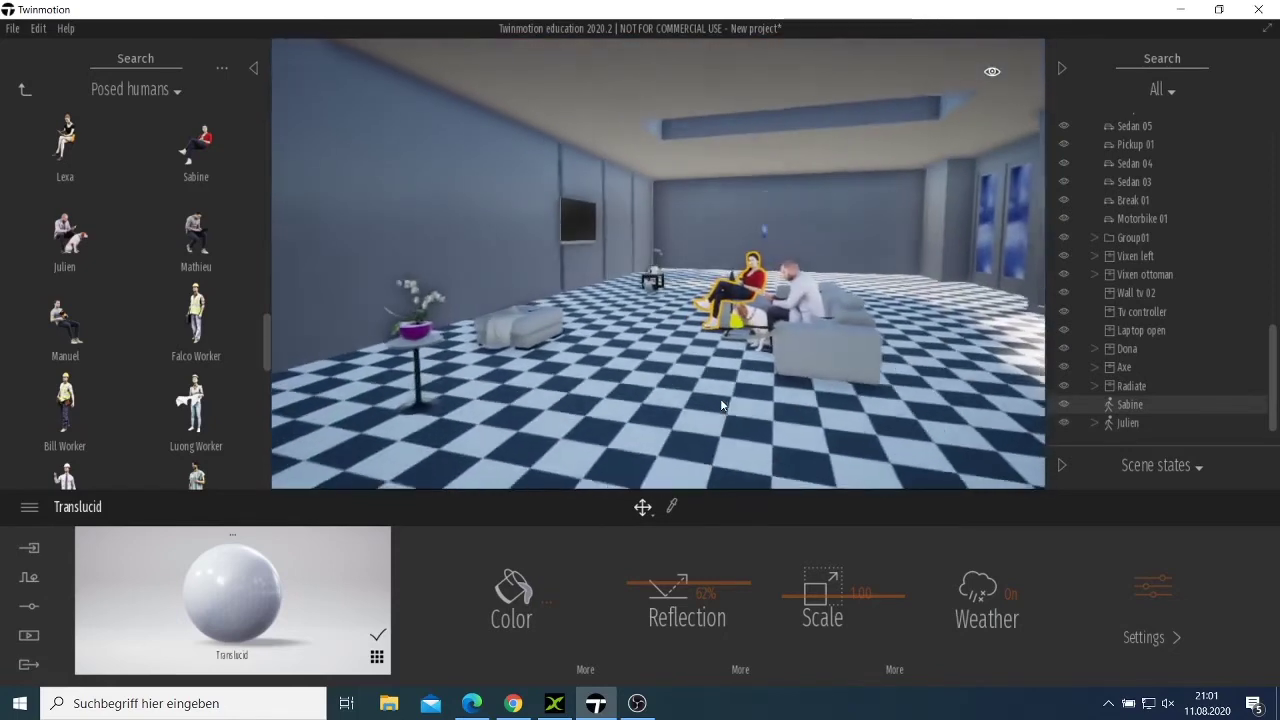
Step: Place the standing child Jules from the Posed humans library on the floor between the ottoman and the sofa
left_click(733, 452)
right_click_drag(734, 451, 824, 438)
scroll(144, 375, "down", 5)
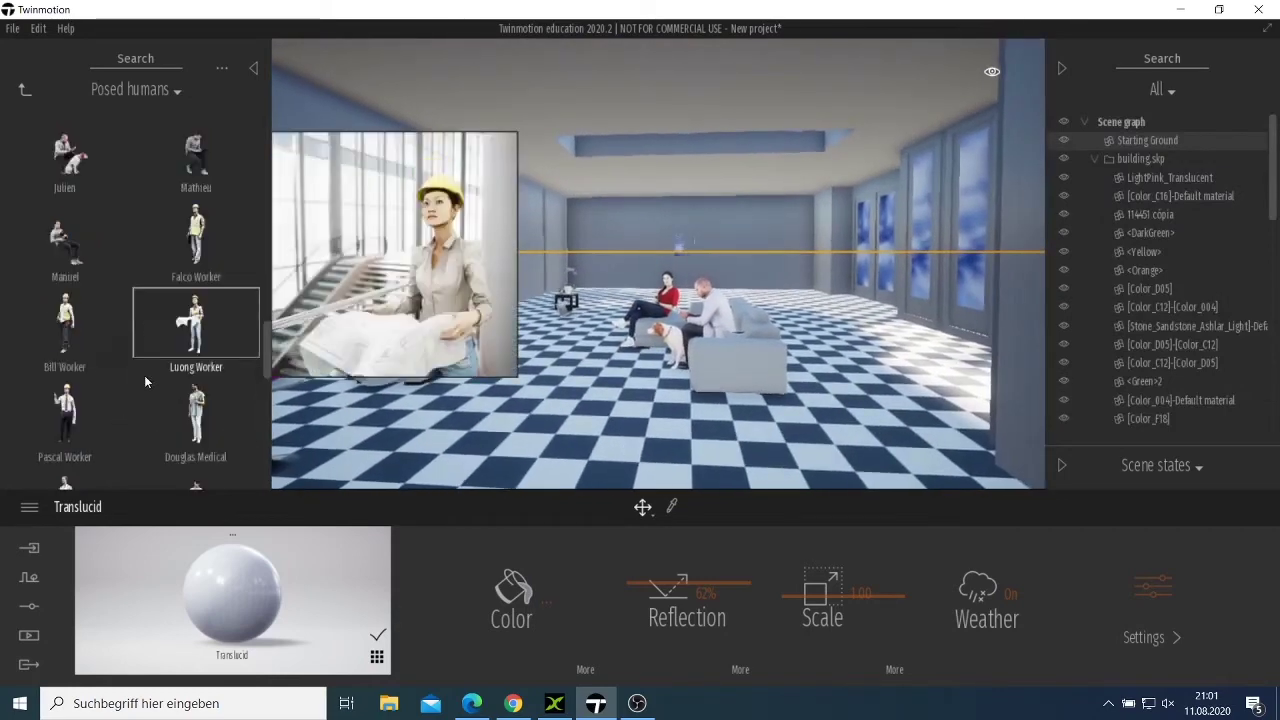
scroll(137, 395, "down", 10)
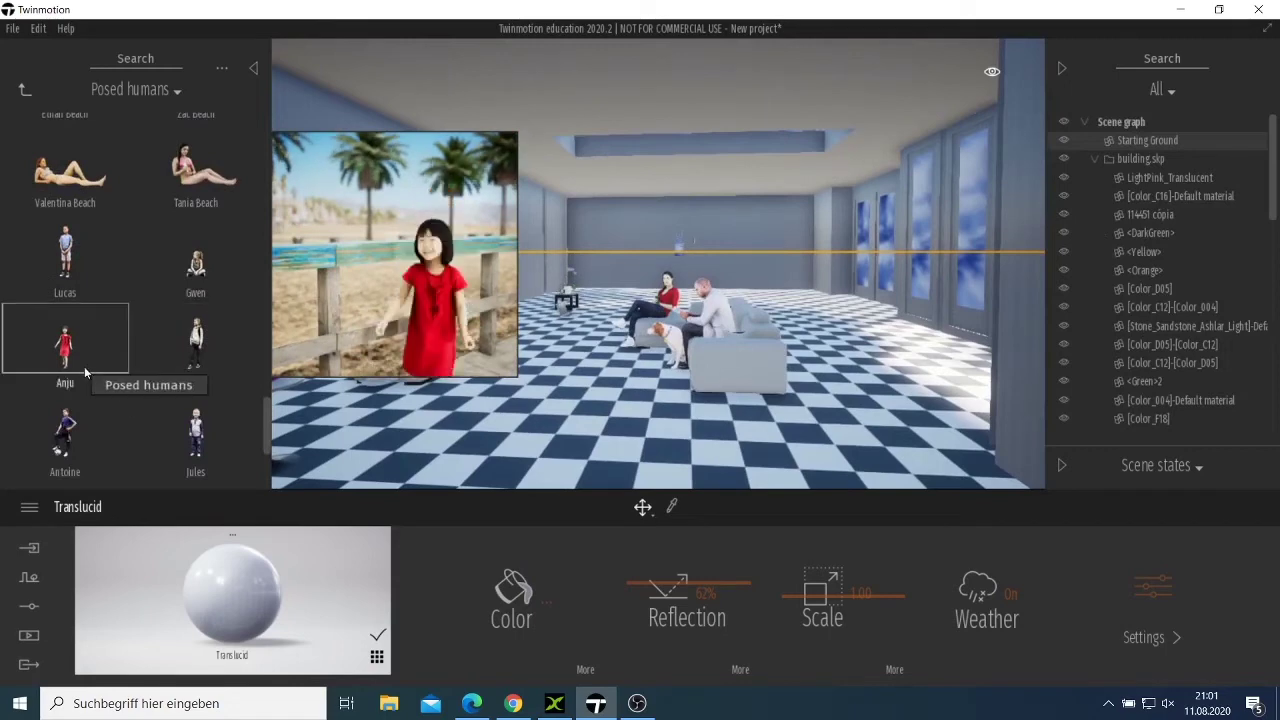
scroll(94, 432, "down", 1)
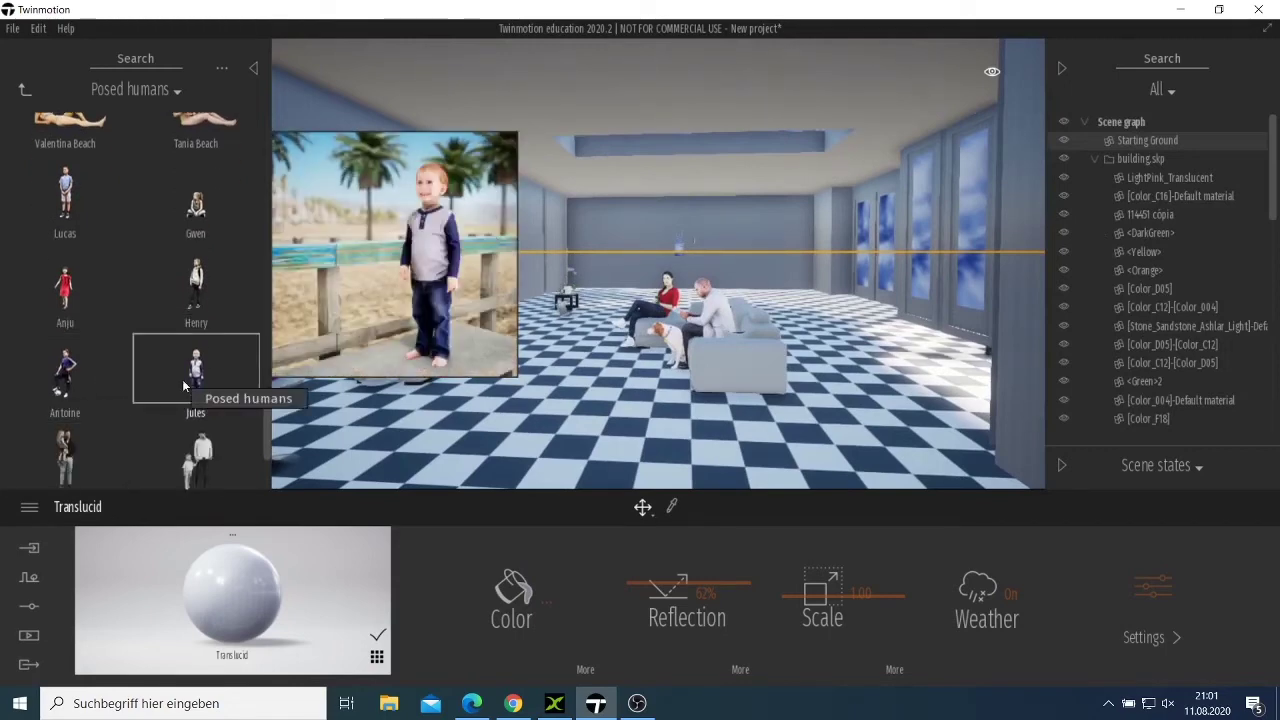
left_click_drag(182, 379, 575, 381)
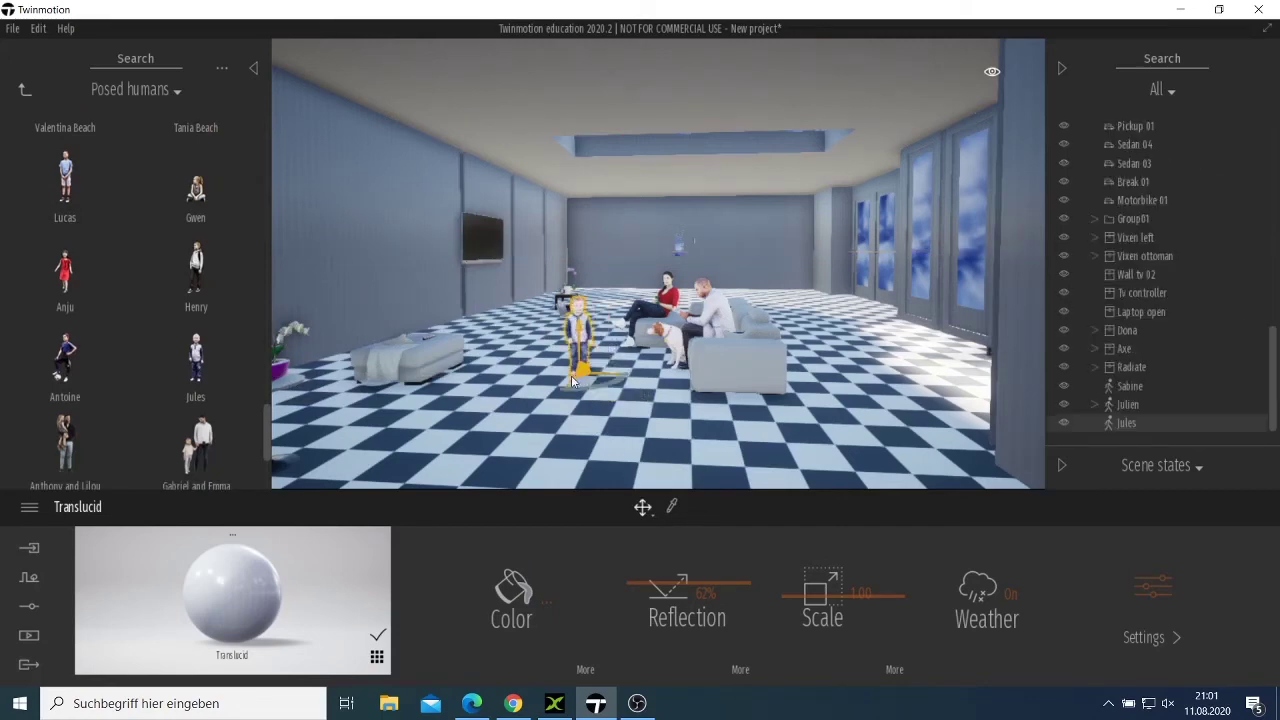
Step: Browse the couples and parent-and-child groups in the Posed humans library
scroll(134, 465, "down", 2)
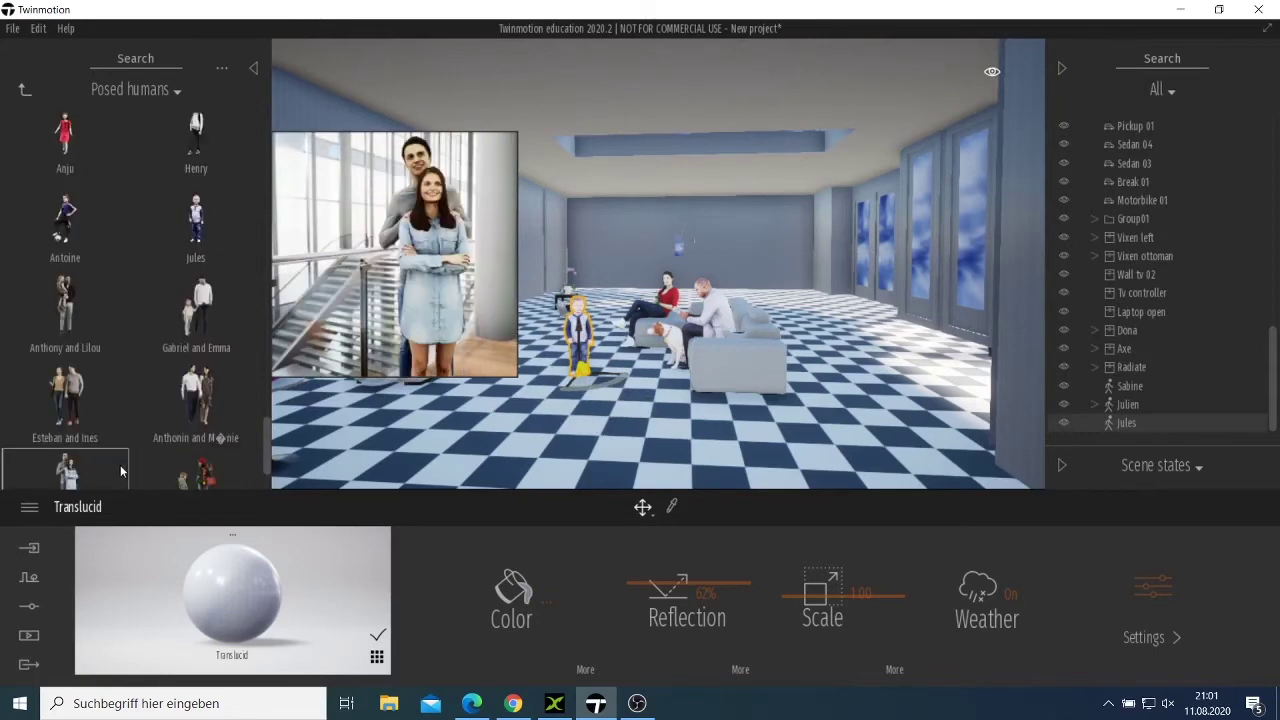
scroll(125, 467, "down", 3)
scroll(119, 464, "down", 1)
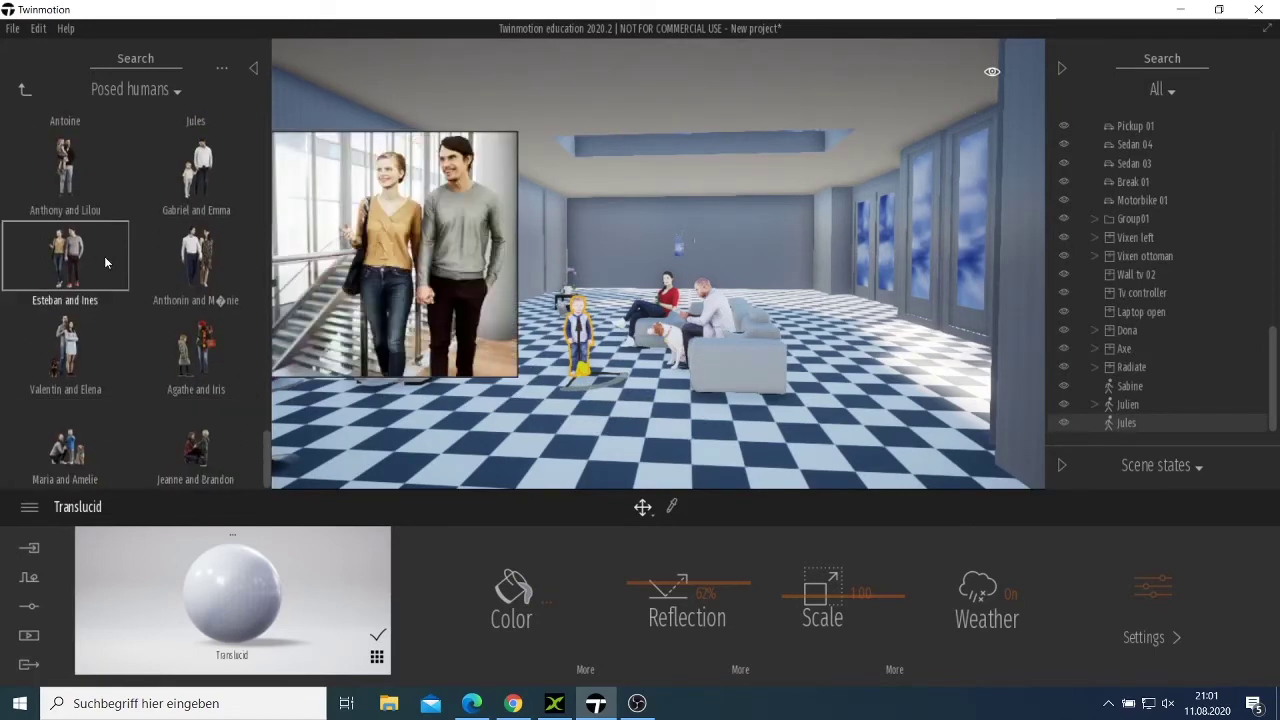
mouse_move(178, 426)
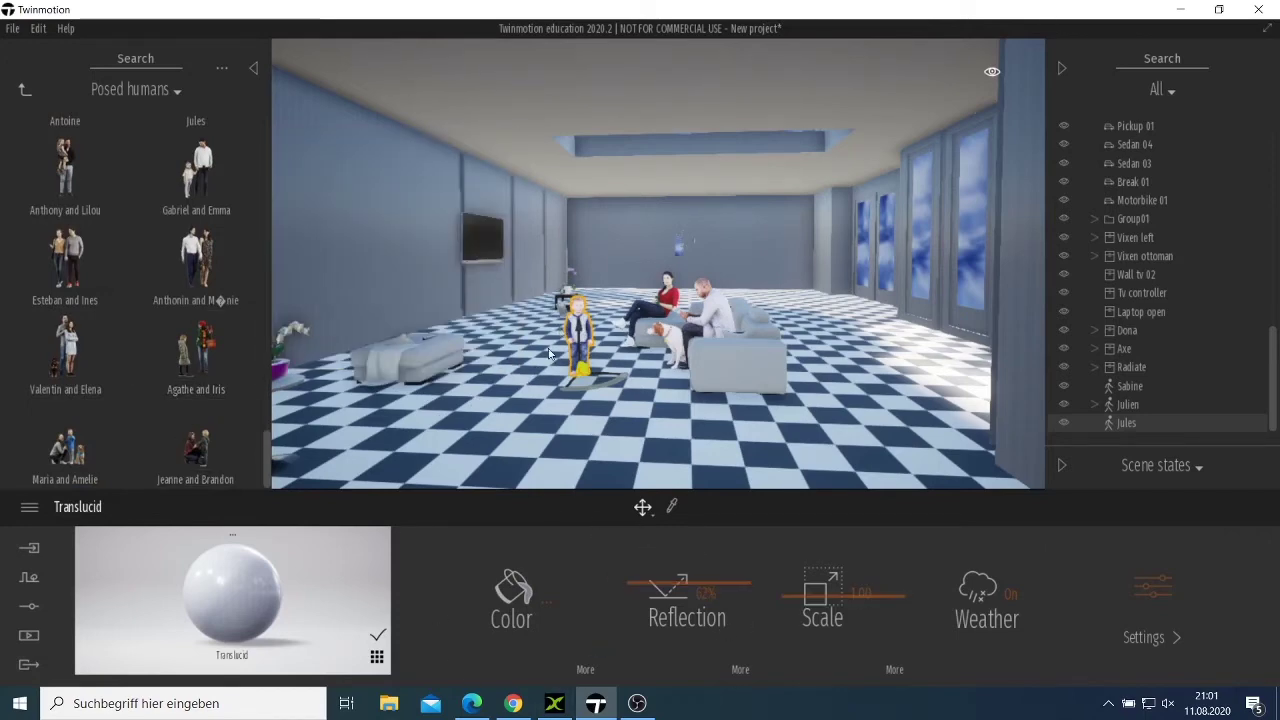
Step: Examine the figures in the living room up close, then view the building's front from the street
left_click(1152, 598)
scroll(624, 425, "down", 3)
scroll(622, 428, "up", 8)
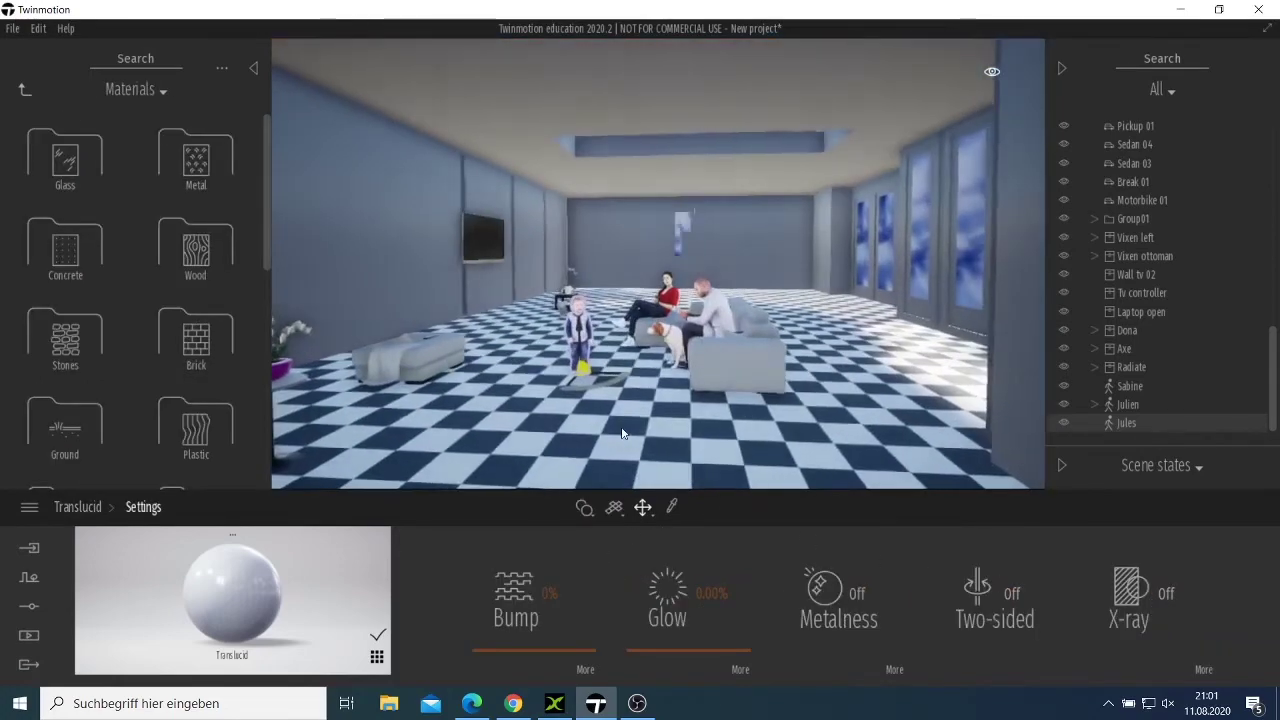
scroll(621, 430, "up", 5)
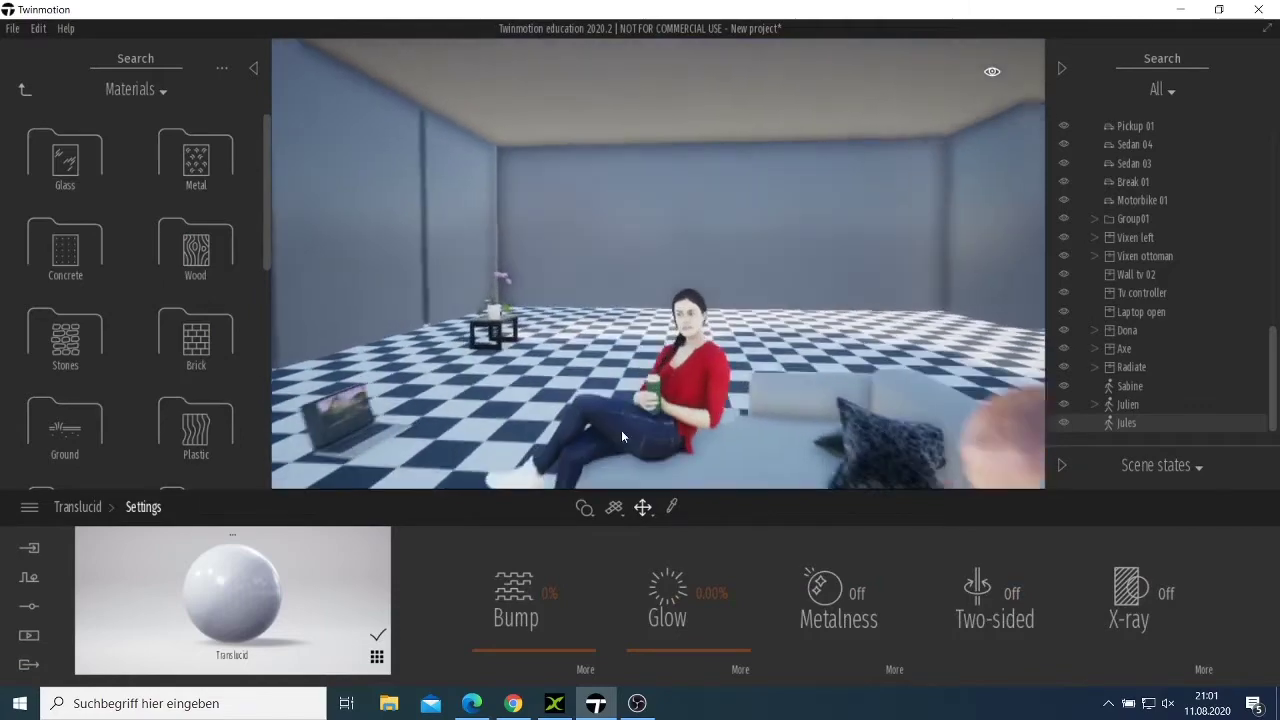
scroll(621, 436, "down", 10)
scroll(621, 437, "down", 6)
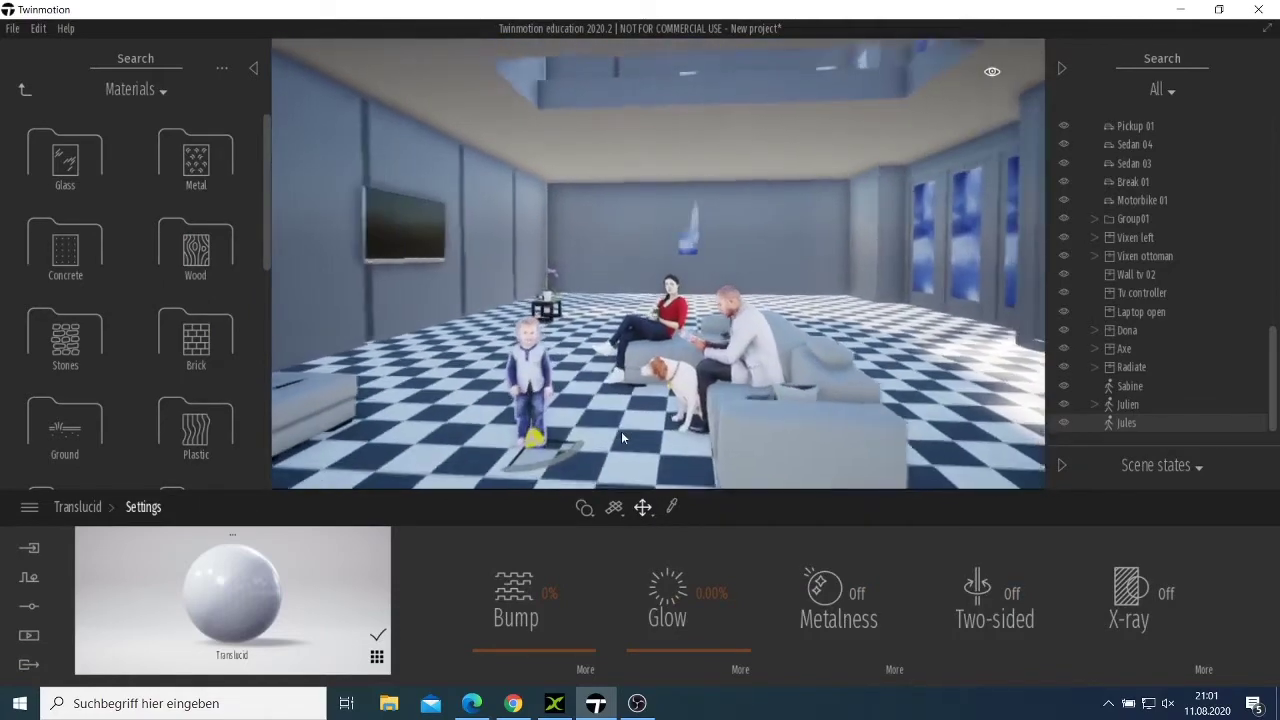
scroll(622, 440, "down", 8)
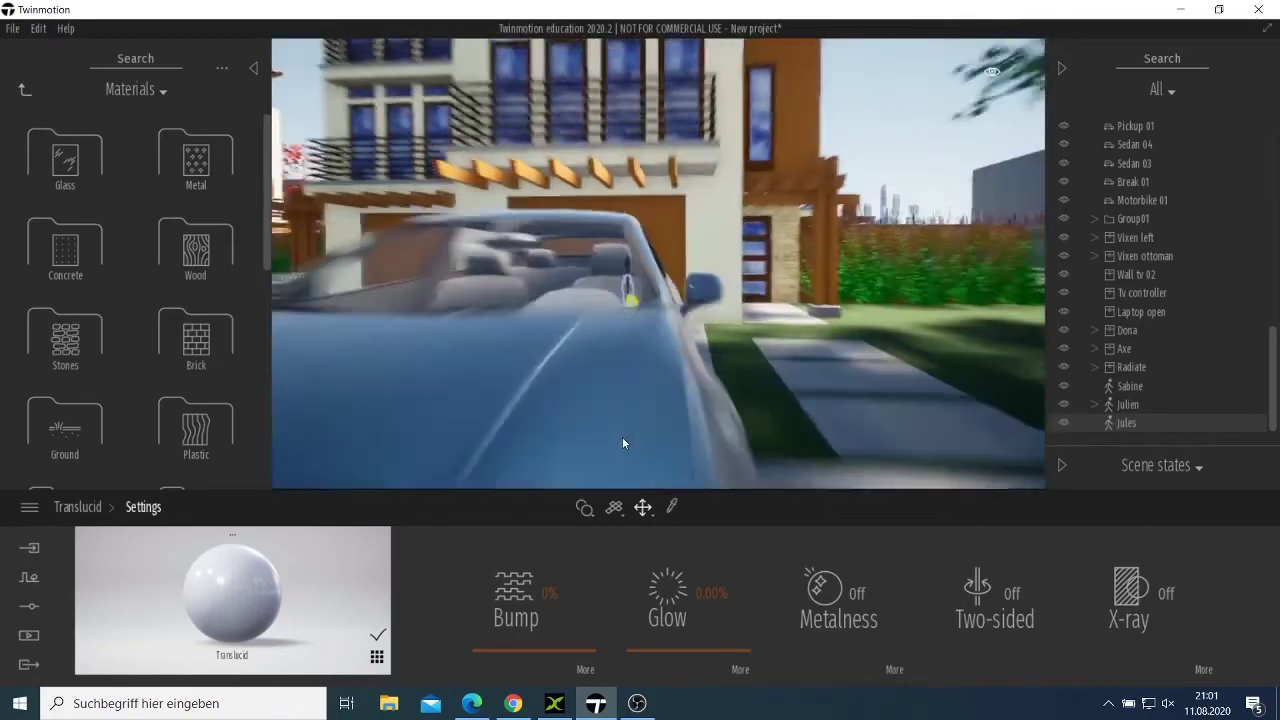
scroll(615, 443, "down", 6)
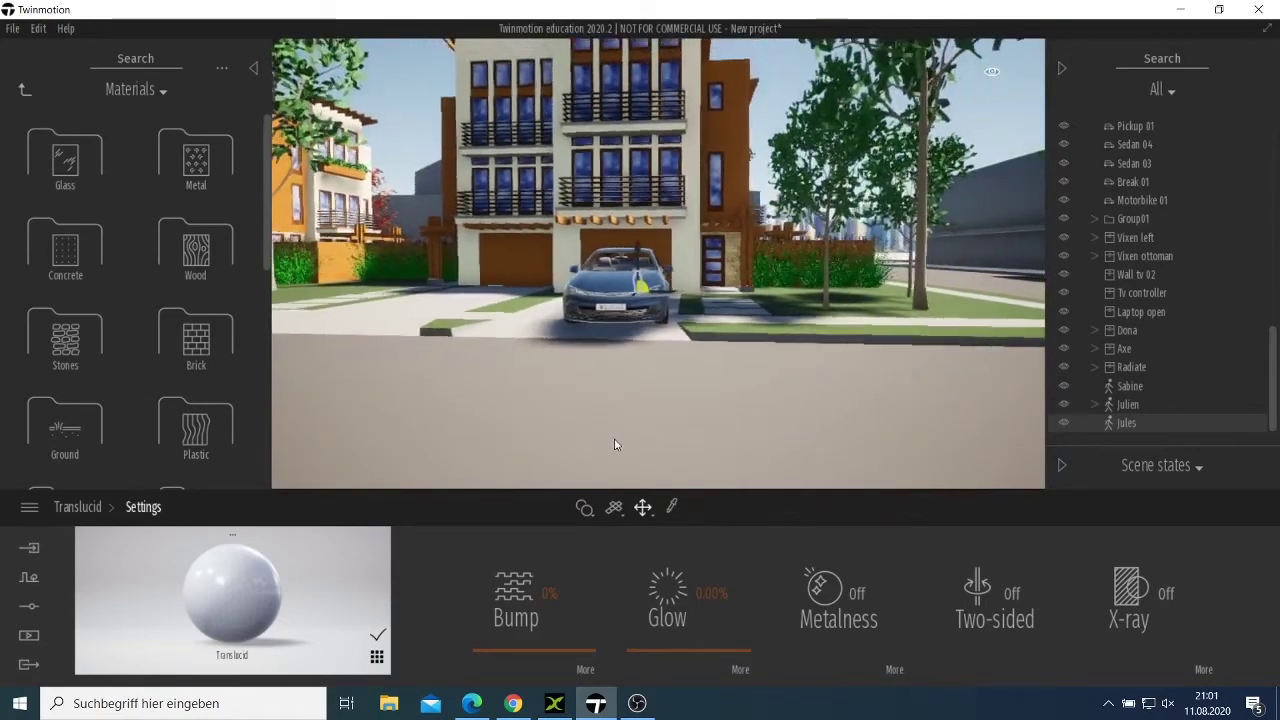
scroll(611, 446, "down", 3)
scroll(610, 444, "up", 3)
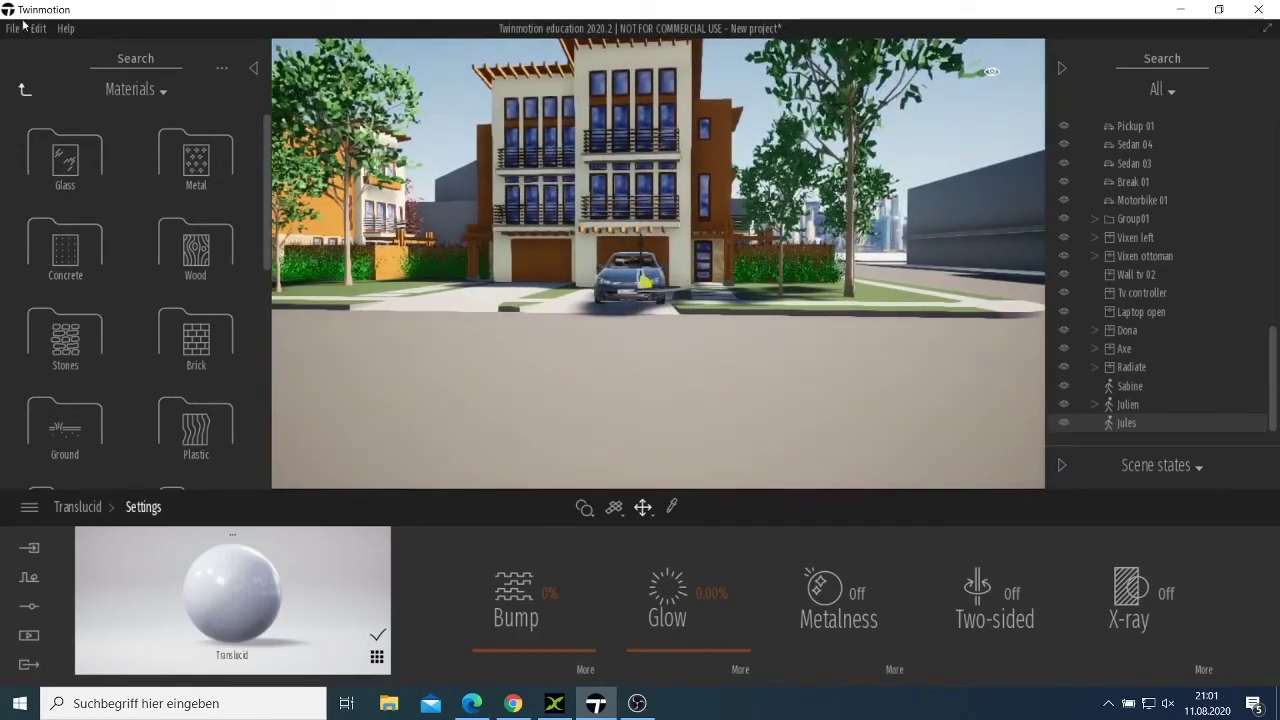
Step: Place the Kareem Worker figure from the Animated humans library on the driveway beside the blue car
left_click(24, 92)
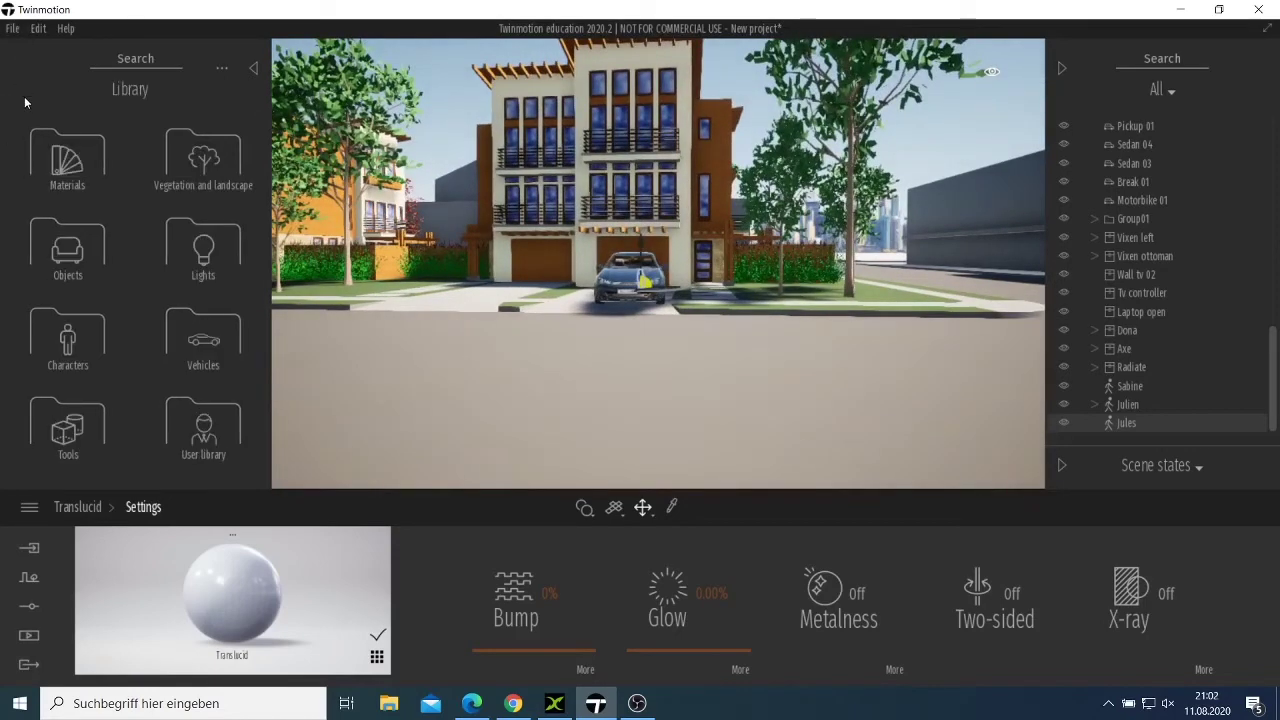
left_click(94, 340)
left_click(70, 168)
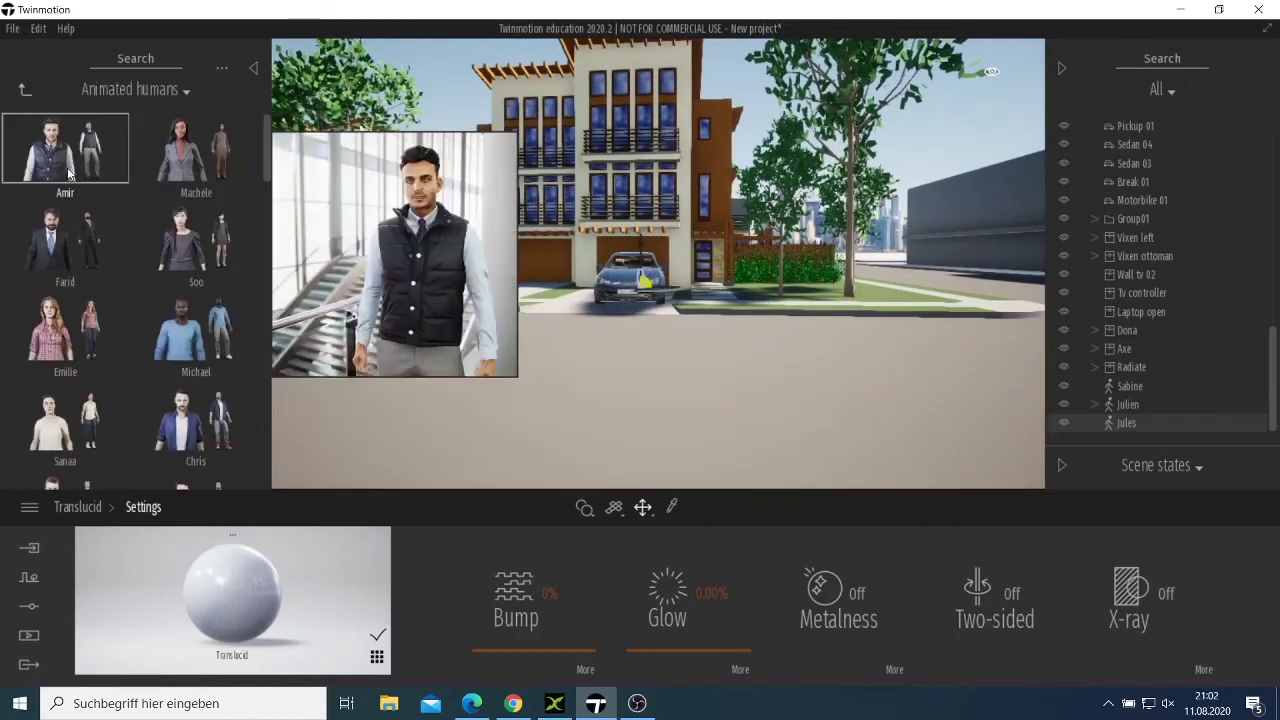
scroll(165, 345, "down", 1)
scroll(155, 316, "down", 3)
scroll(152, 314, "down", 10)
scroll(152, 325, "down", 10)
scroll(148, 338, "down", 9)
scroll(155, 392, "down", 8)
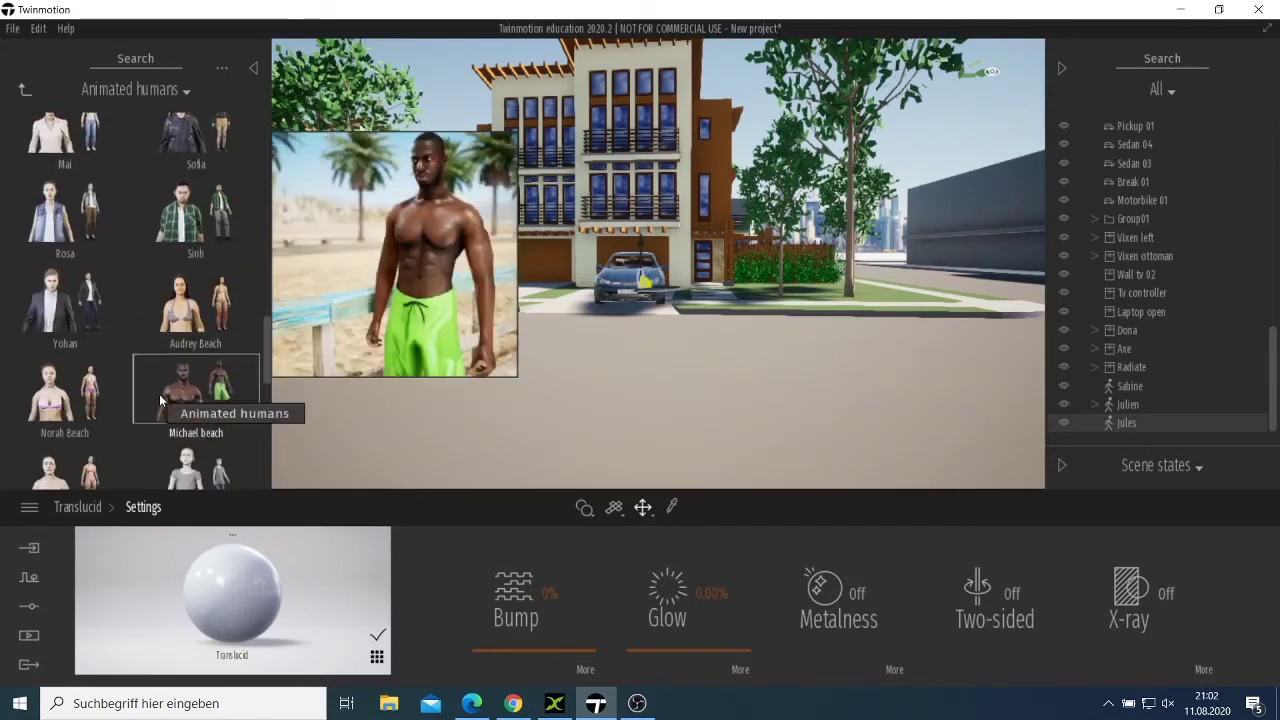
scroll(160, 400, "down", 1)
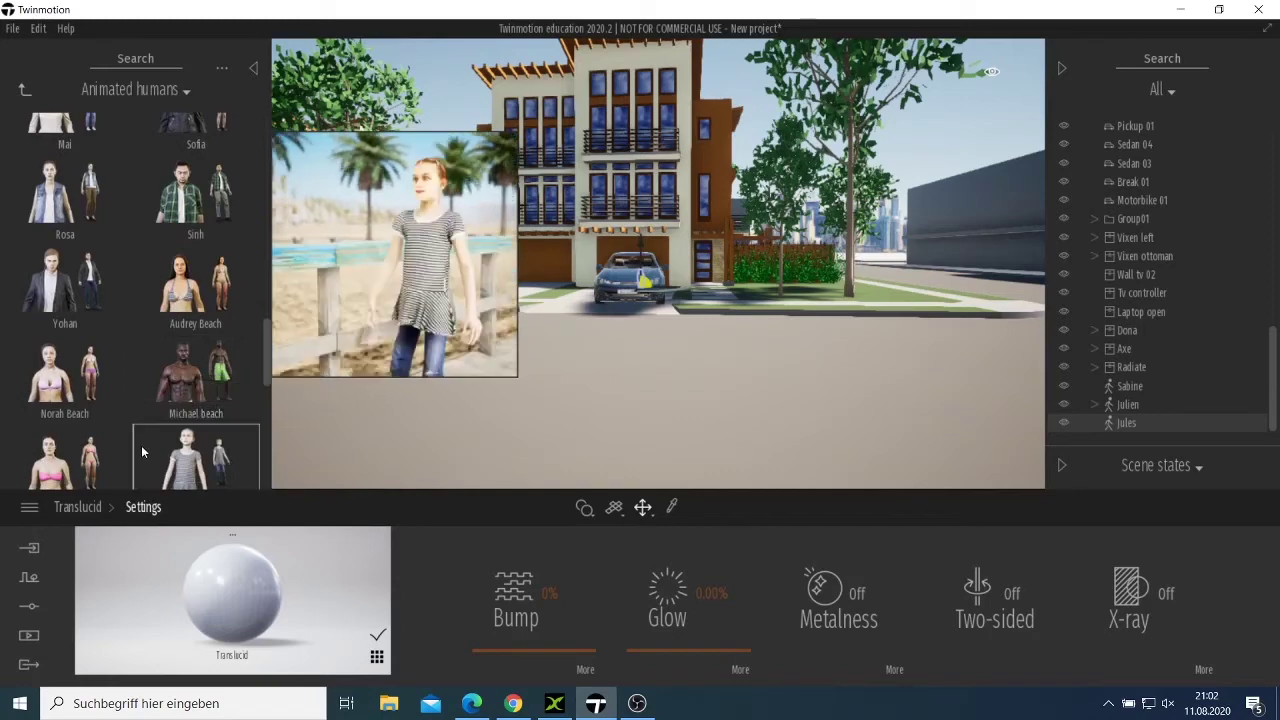
scroll(61, 283, "up", 2)
scroll(68, 291, "down", 10)
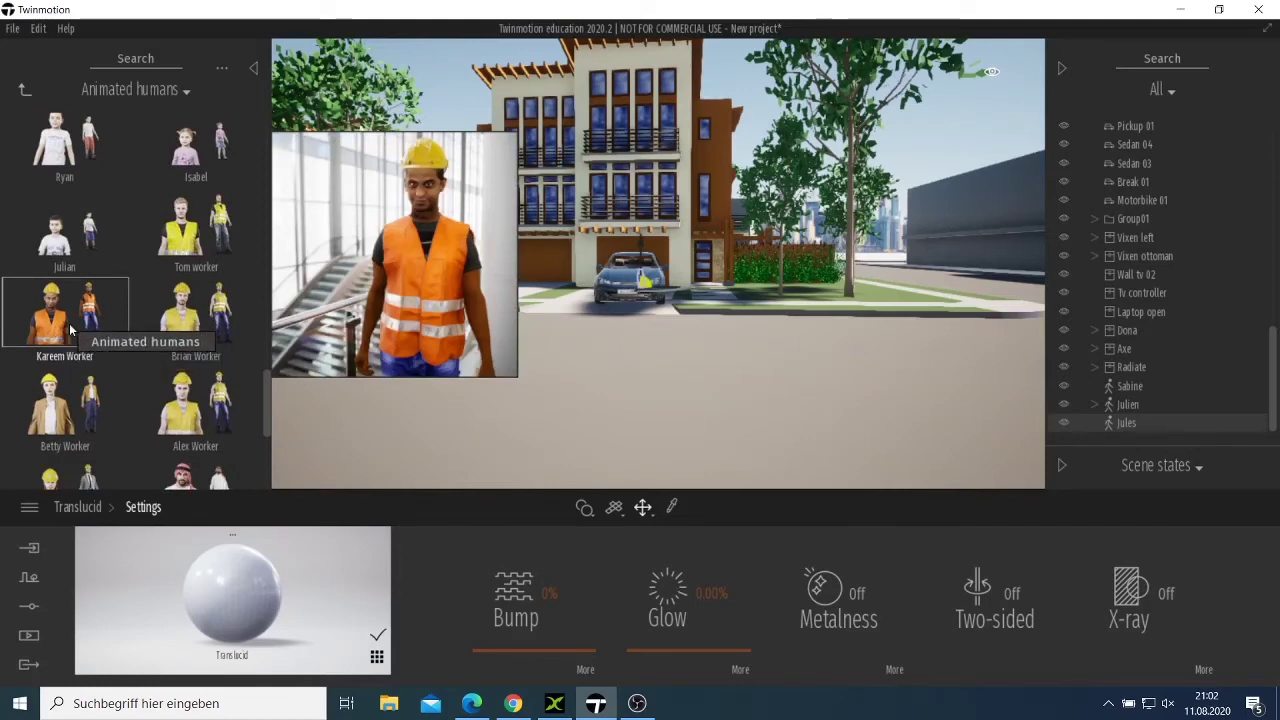
left_click_drag(70, 328, 365, 308)
left_click_drag(452, 297, 486, 312)
Step: Examine the street frontage from the placed worker to the neighbouring house with the brown car
scroll(345, 392, "up", 2)
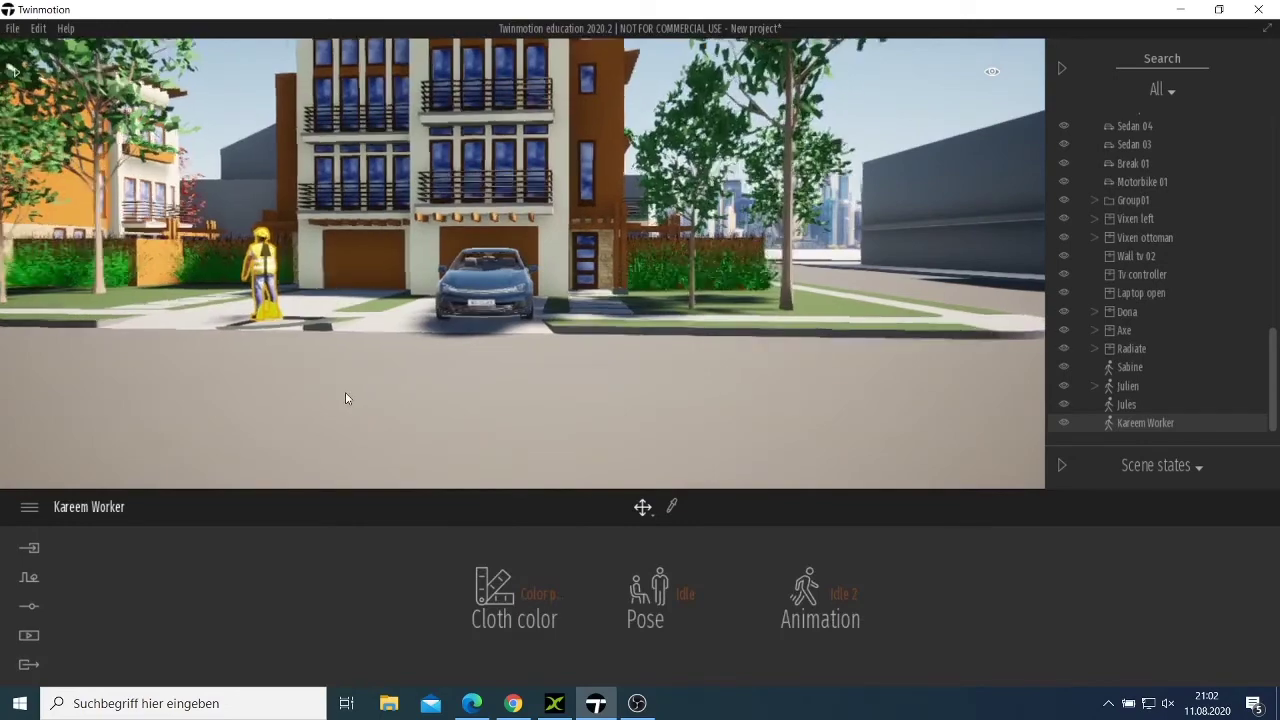
scroll(345, 392, "down", 3)
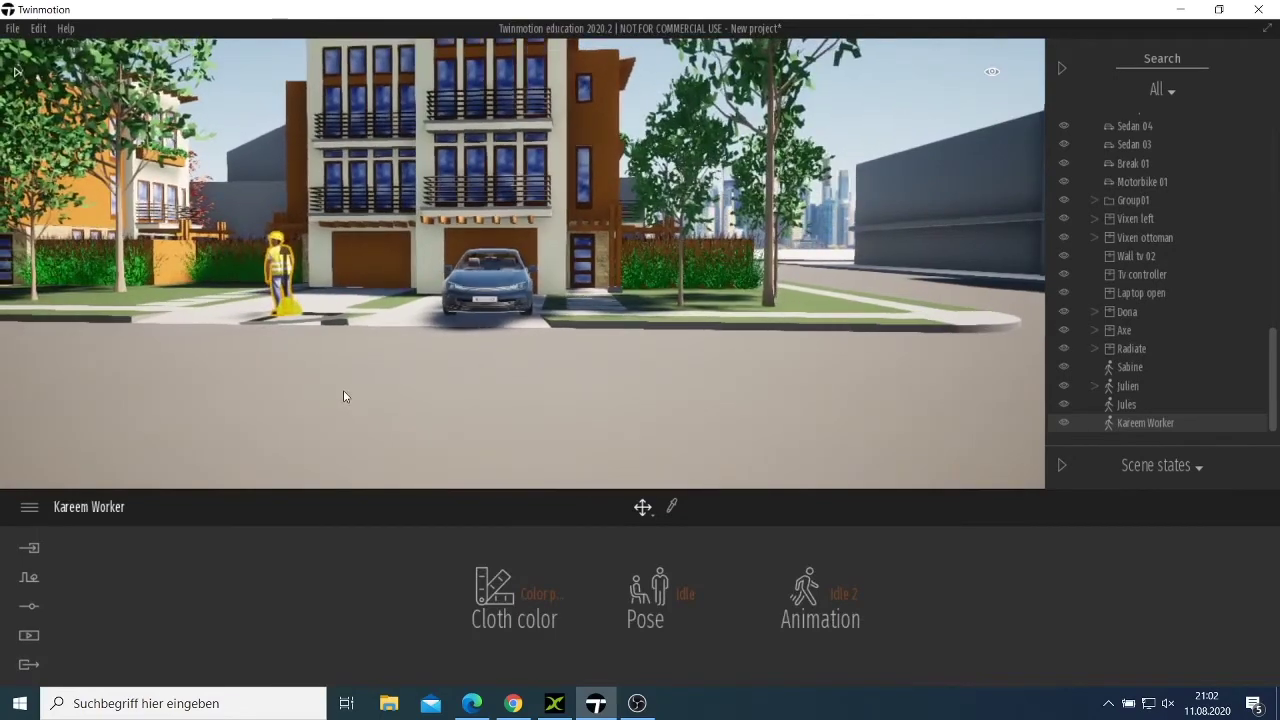
scroll(340, 395, "up", 1)
key("a")
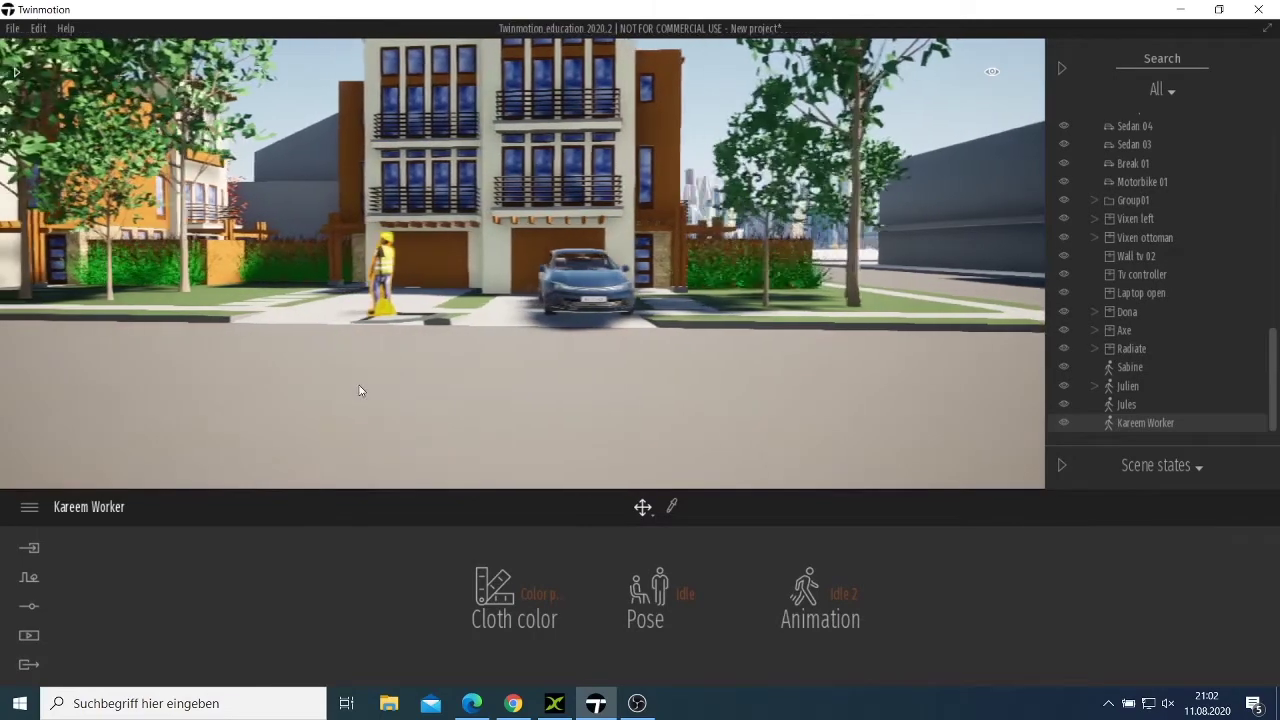
key("a")
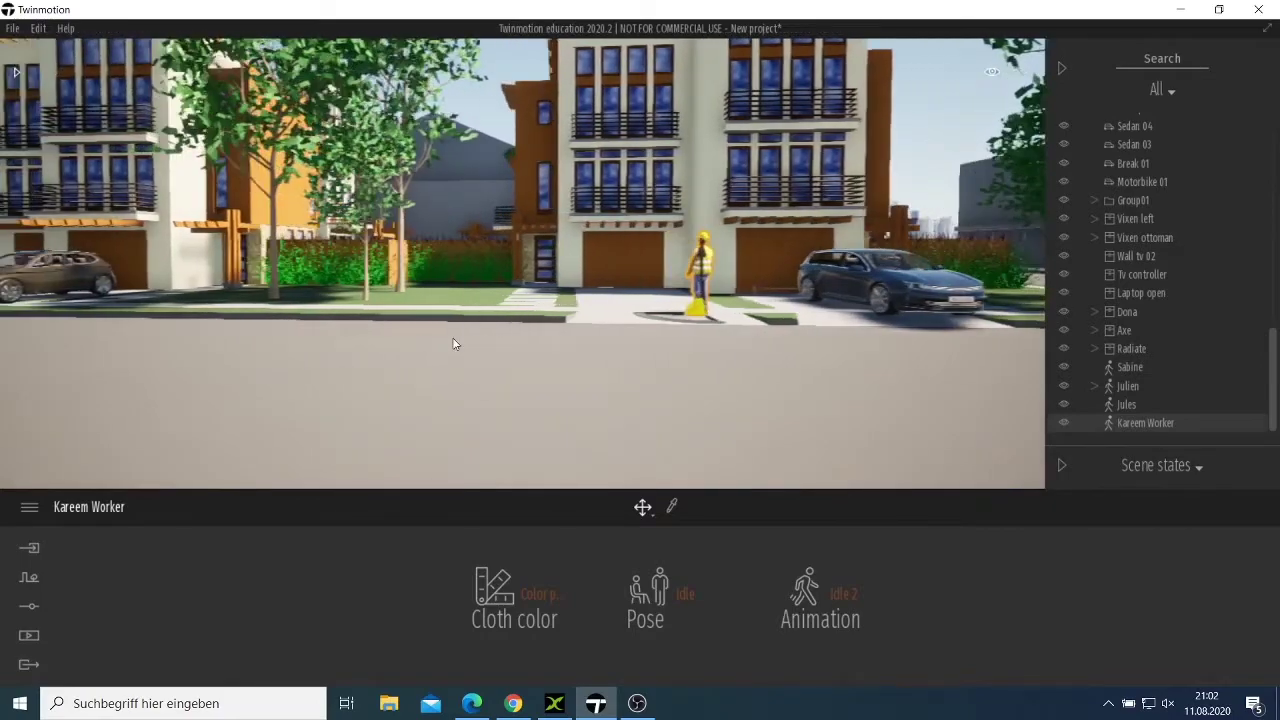
key("a")
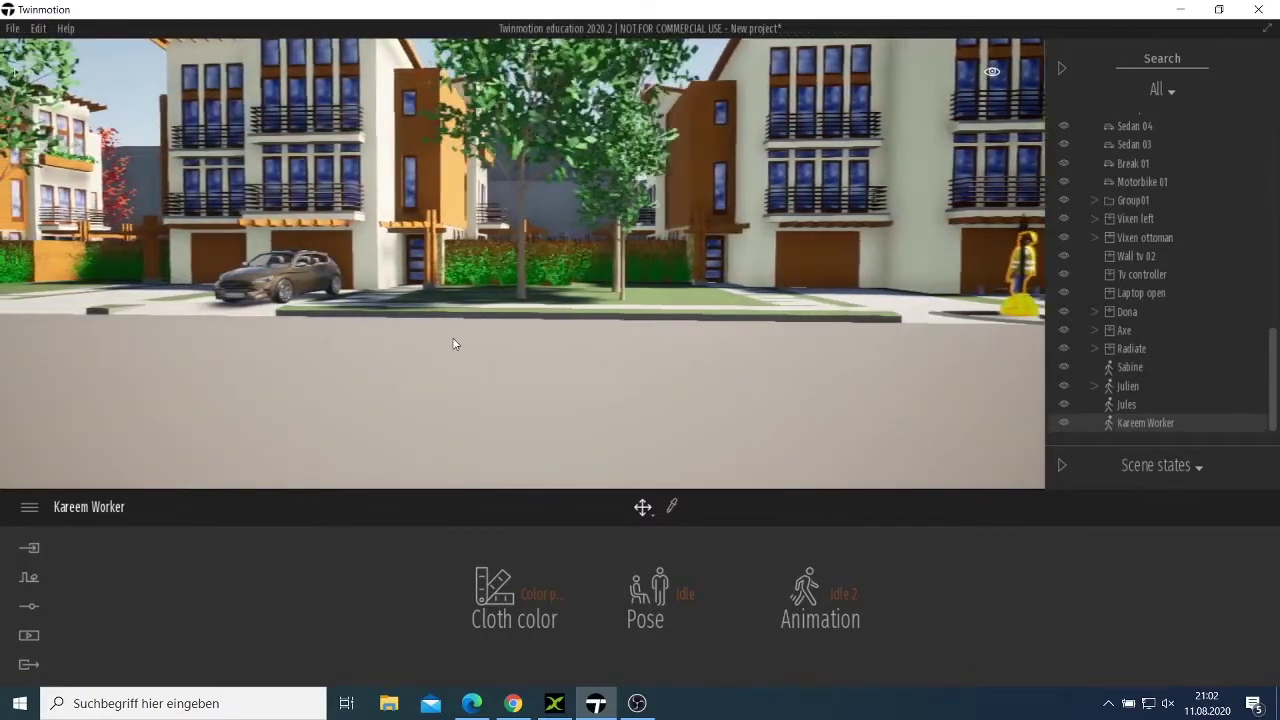
left_click(144, 378)
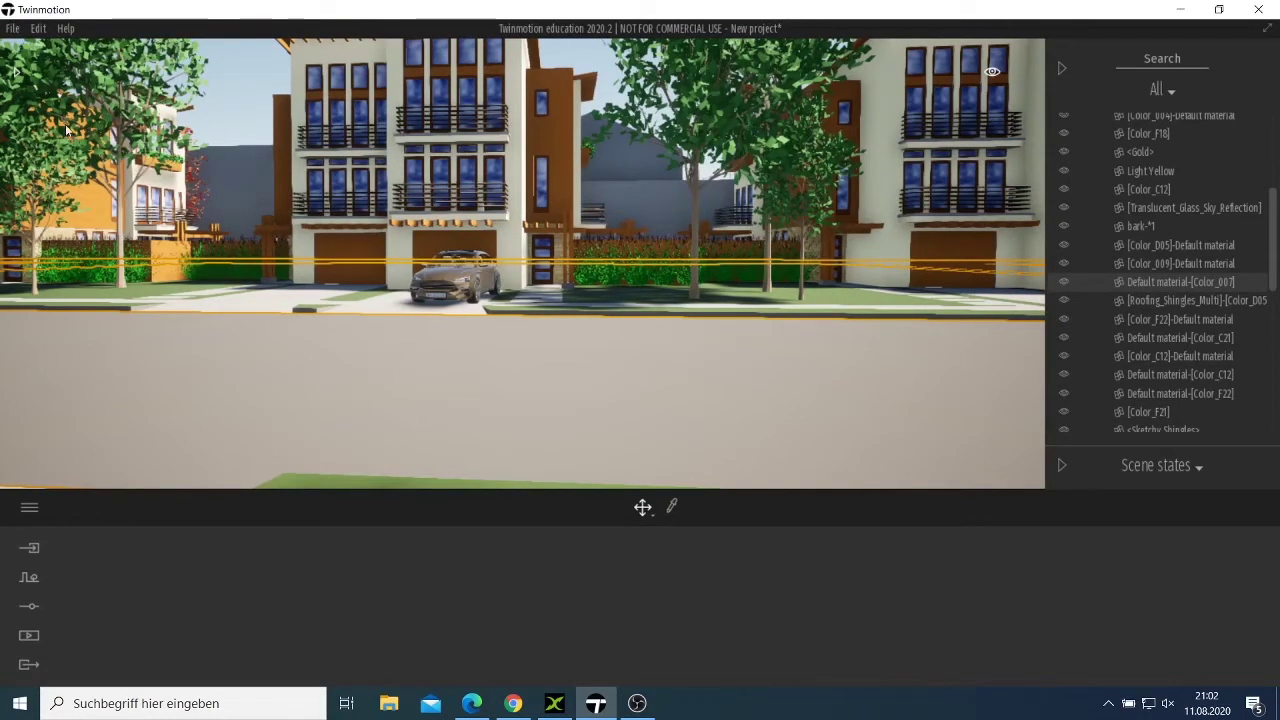
Step: Place the Ryan figure from the Animated humans library on the front path beside the brown car's driveway
left_click(16, 78)
scroll(138, 282, "down", 4)
scroll(150, 288, "down", 2)
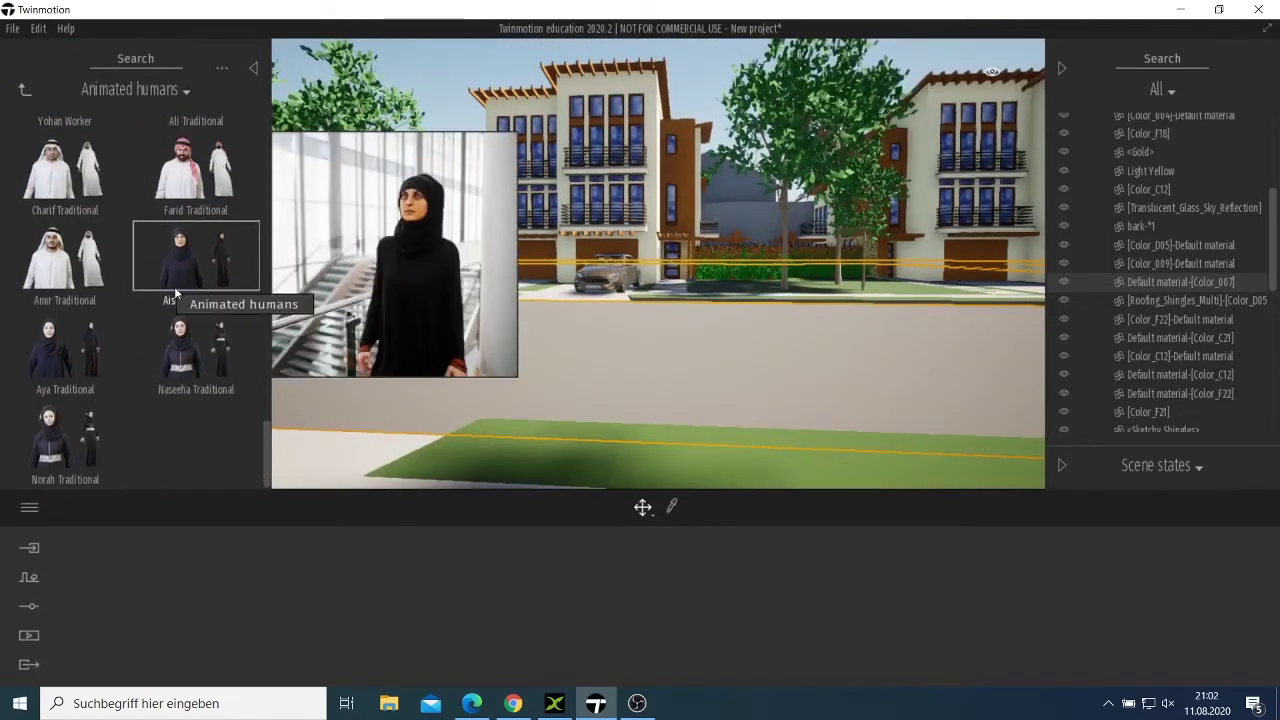
scroll(75, 296, "up", 6)
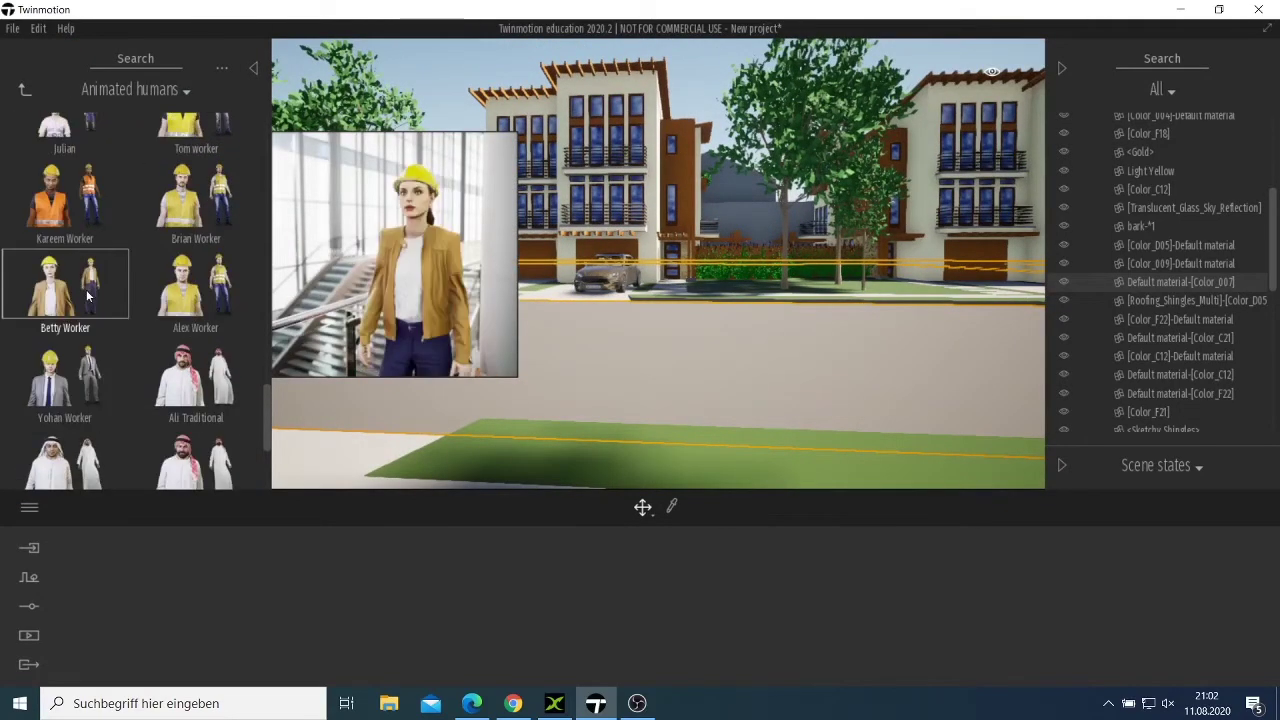
scroll(70, 292, "up", 6)
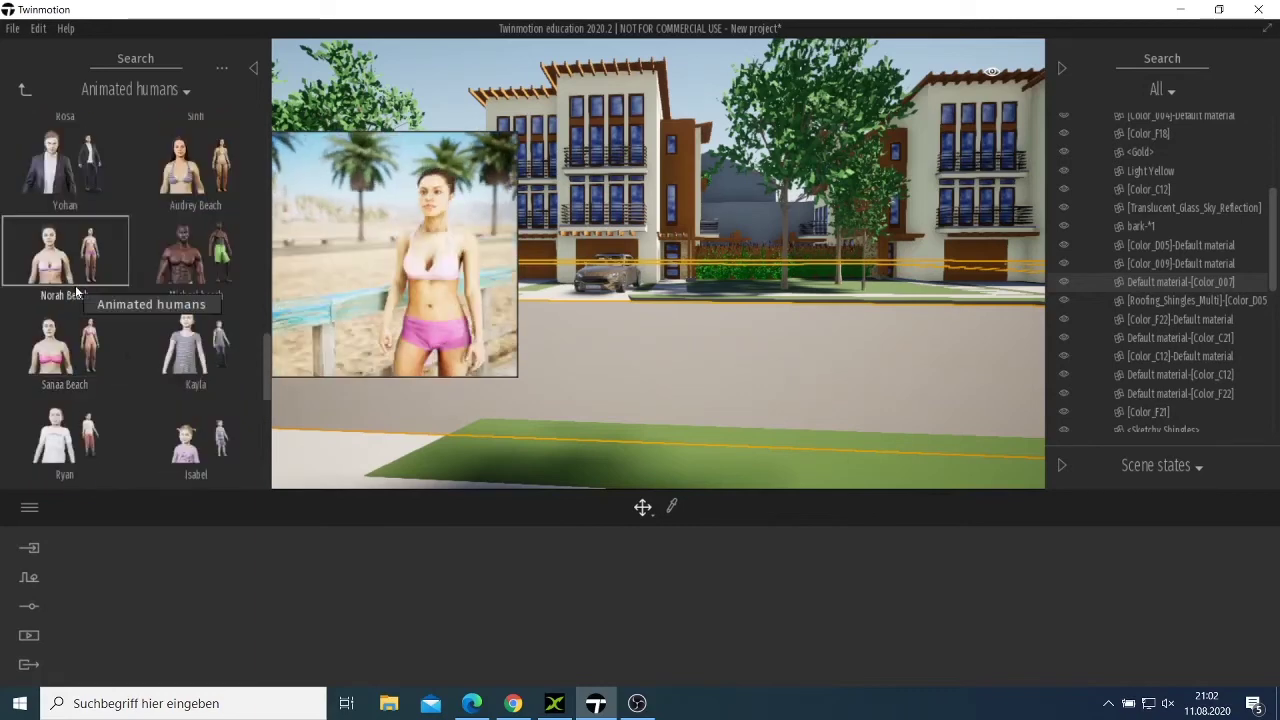
scroll(92, 302, "up", 1)
scroll(97, 303, "down", 5)
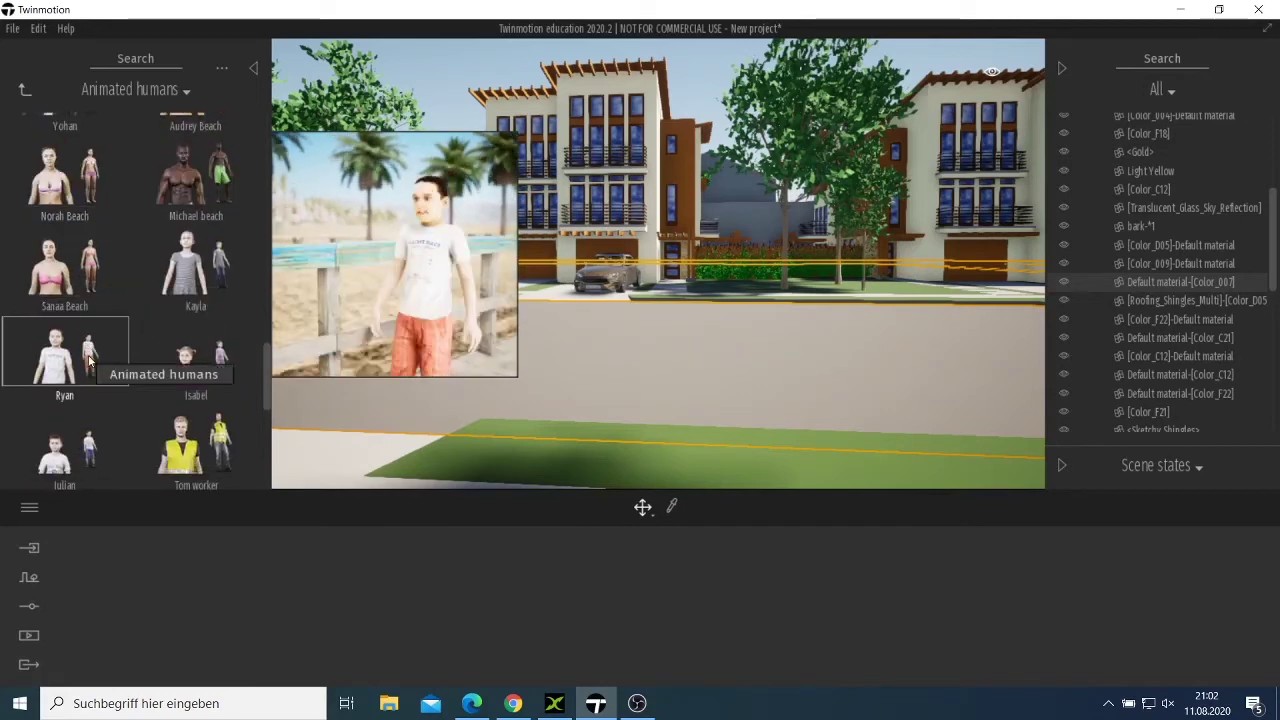
left_click_drag(467, 289, 451, 308)
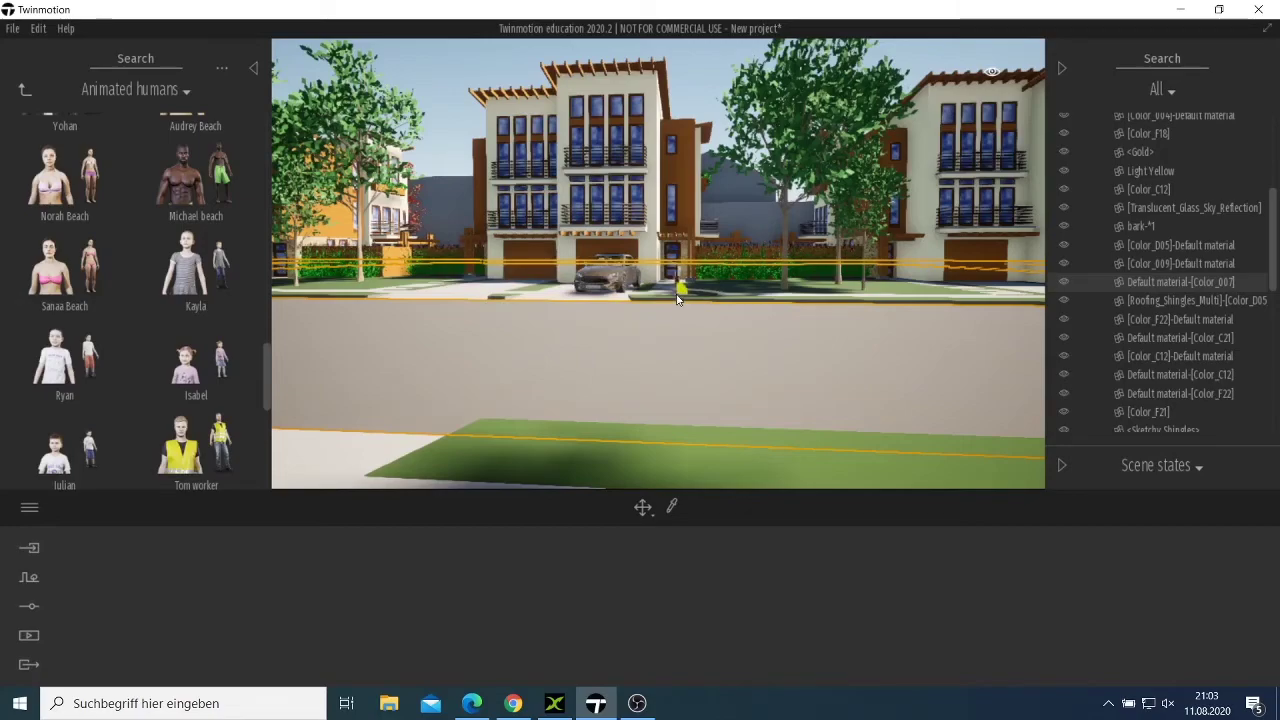
left_click_drag(677, 298, 677, 298)
scroll(551, 360, "up", 5)
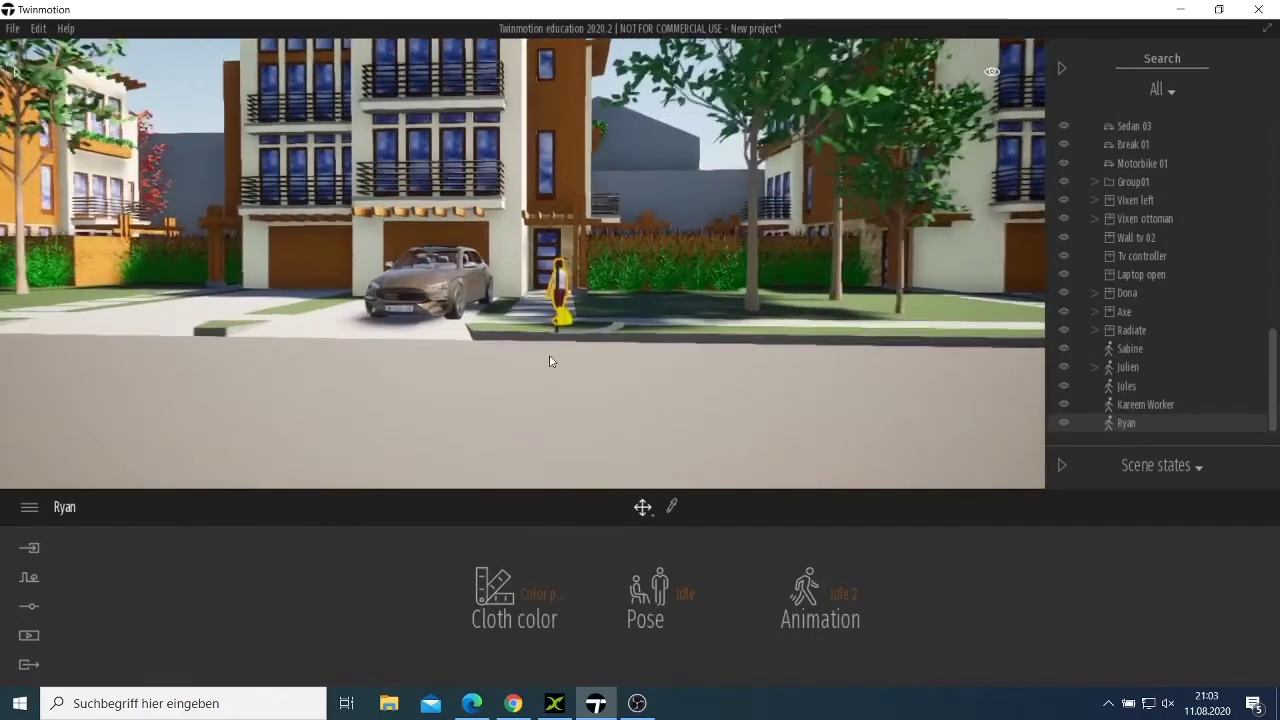
scroll(523, 374, "down", 3)
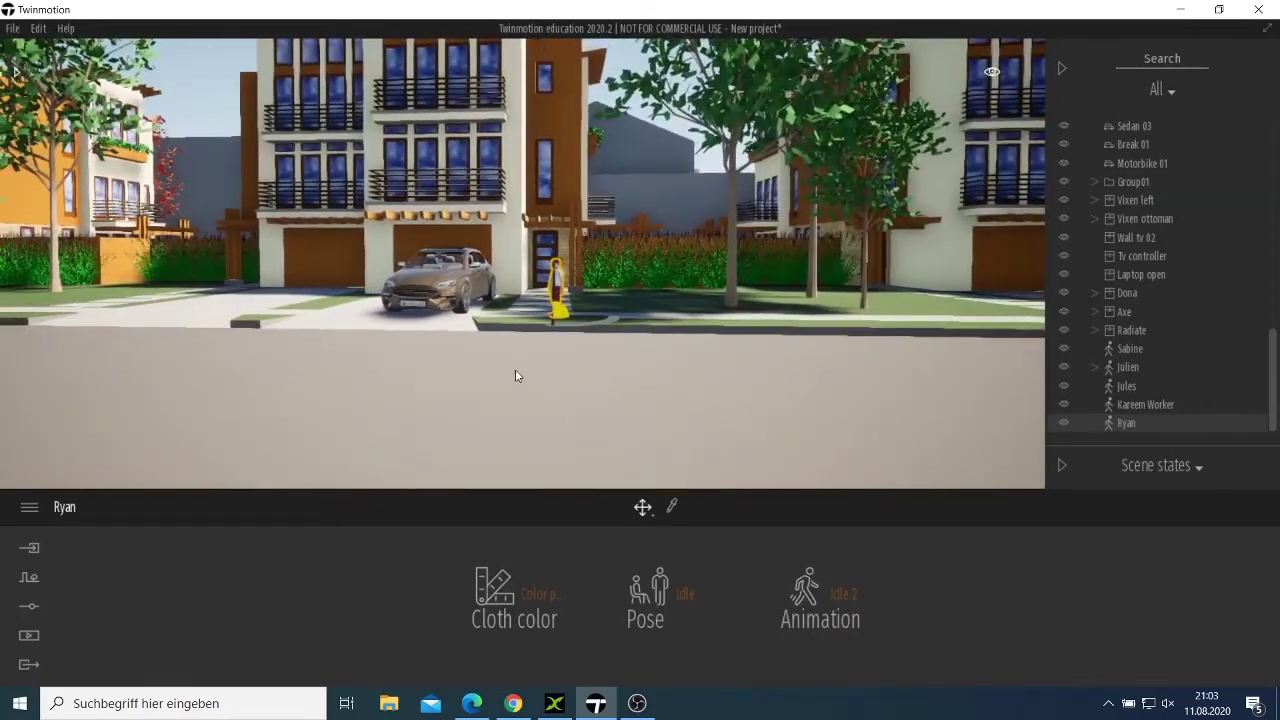
scroll(516, 376, "down", 3)
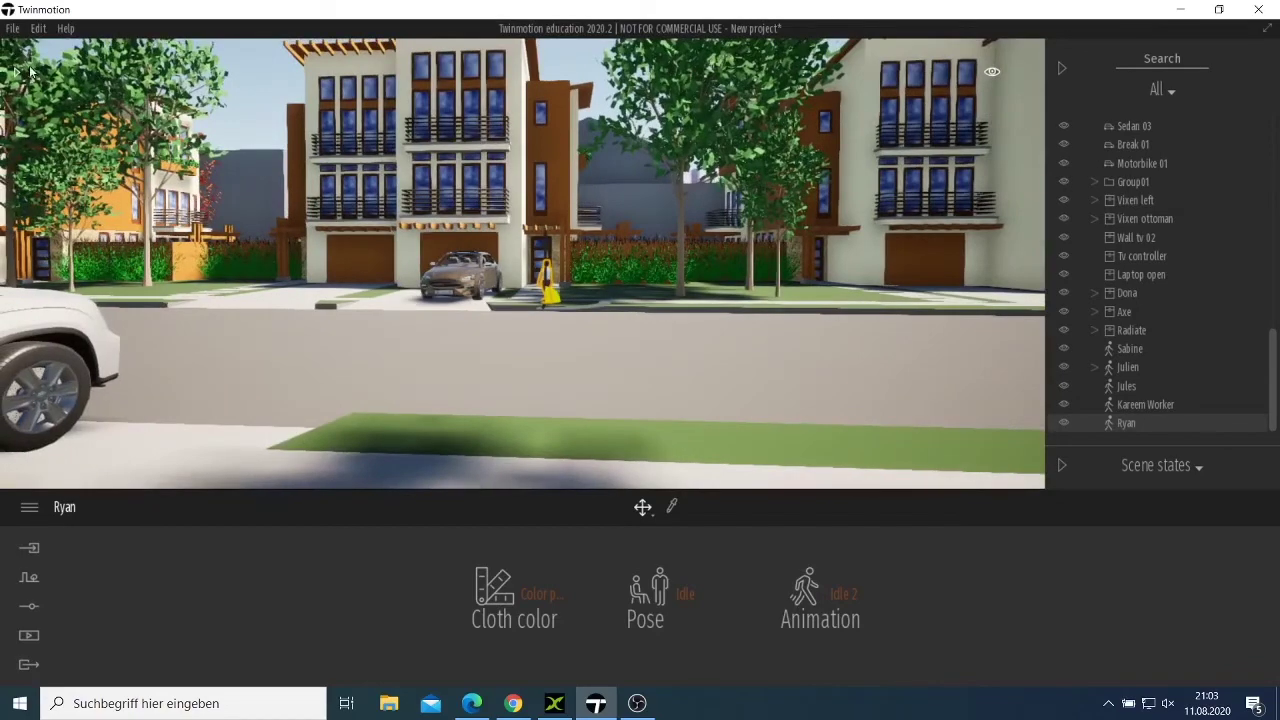
Step: Place the Tom walking 01 figure from the Cutout characters library on the street near the white car
left_click(20, 75)
left_click(25, 89)
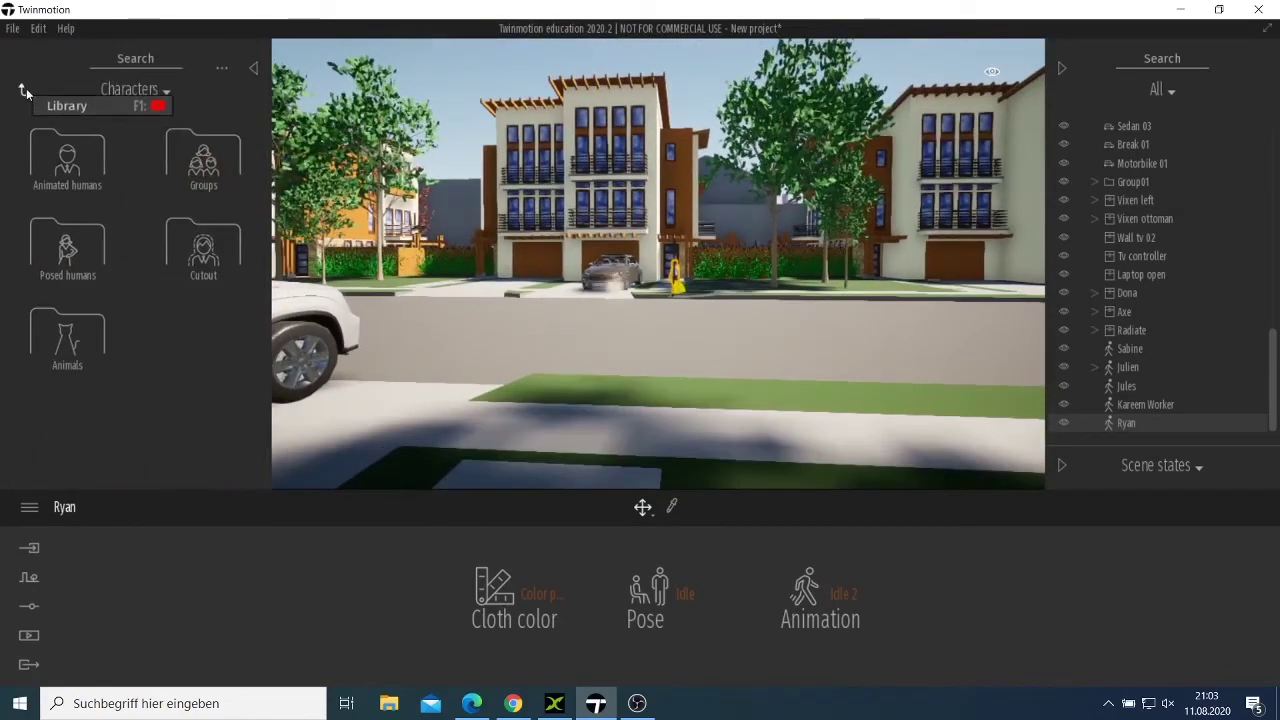
left_click(210, 259)
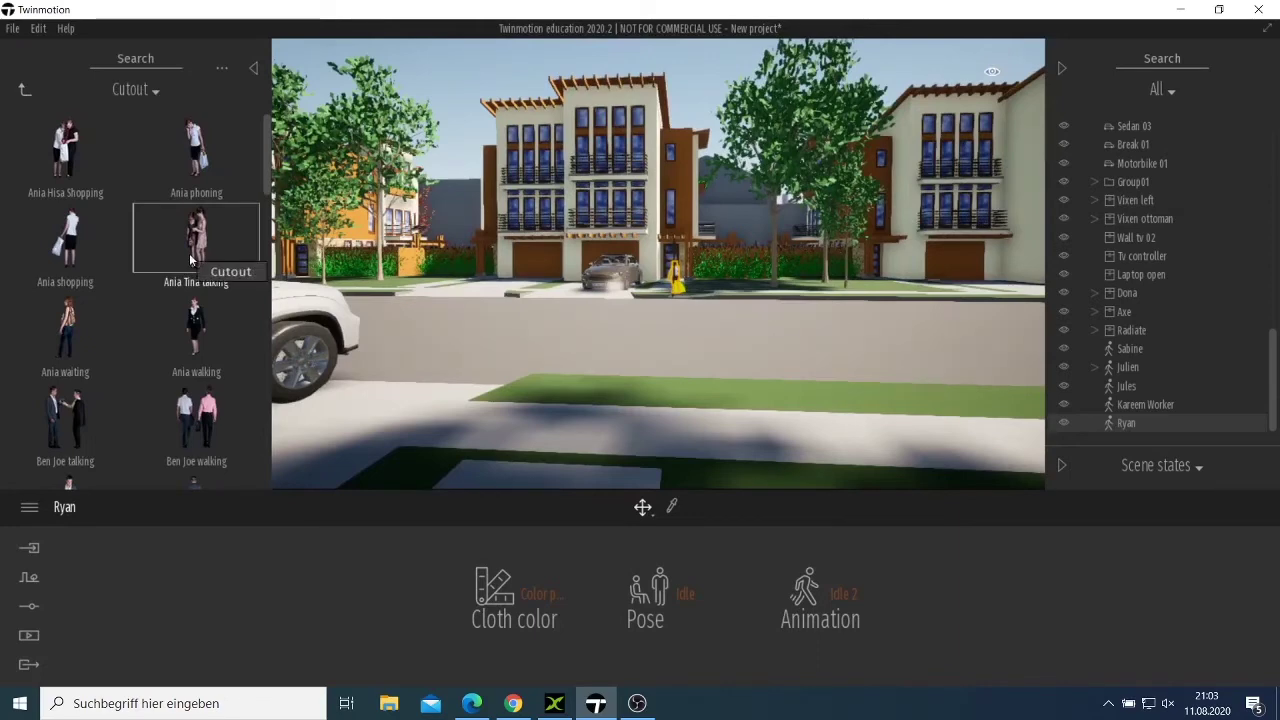
scroll(189, 256, "down", 5)
scroll(151, 265, "down", 10)
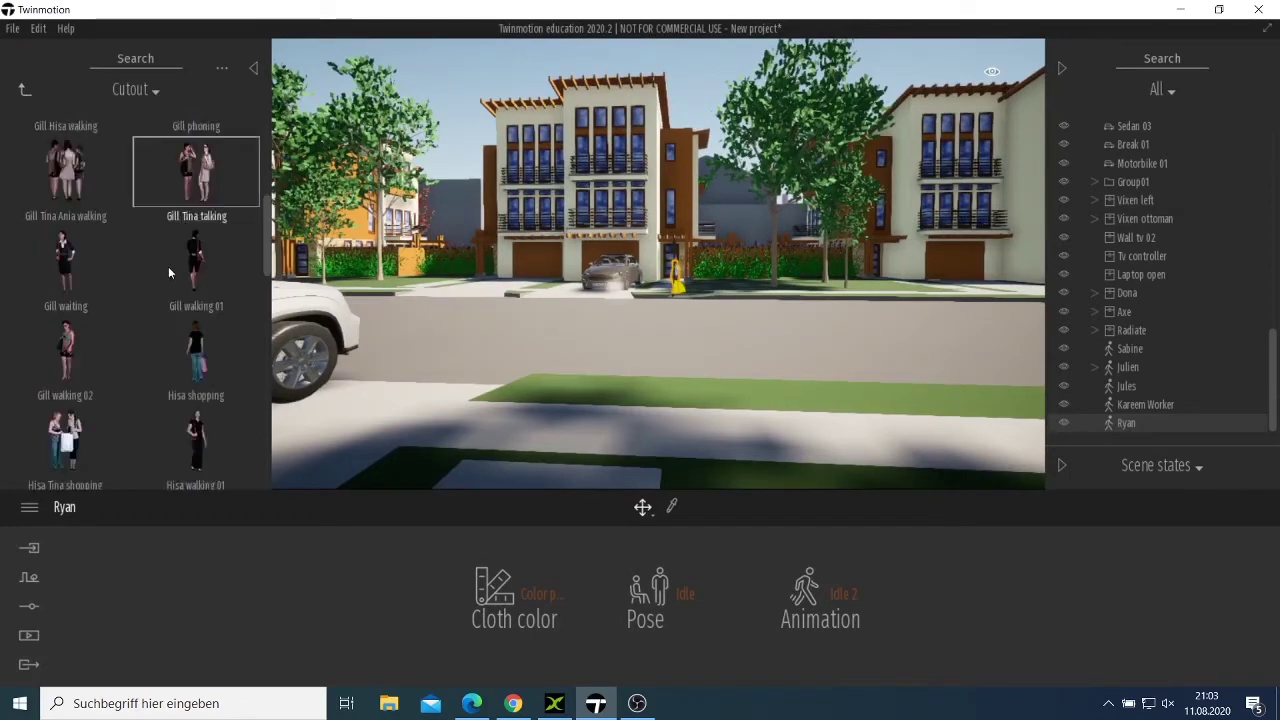
scroll(172, 278, "down", 10)
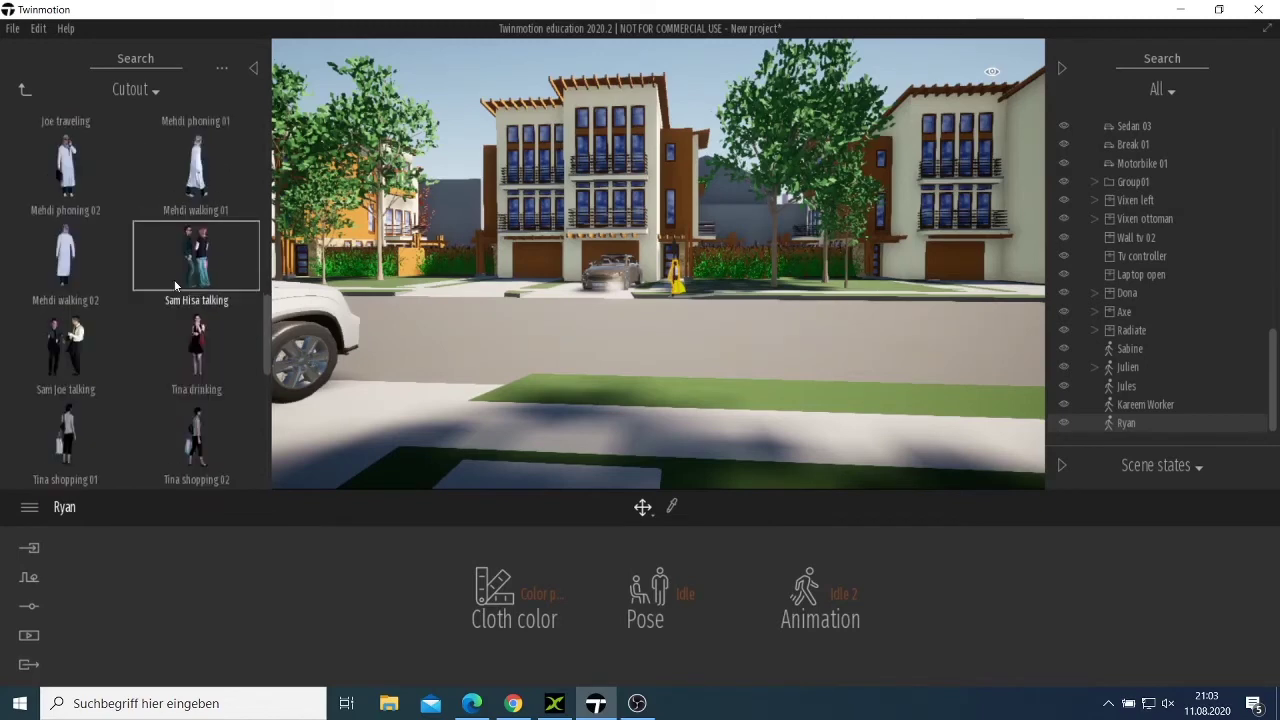
scroll(176, 280, "down", 3)
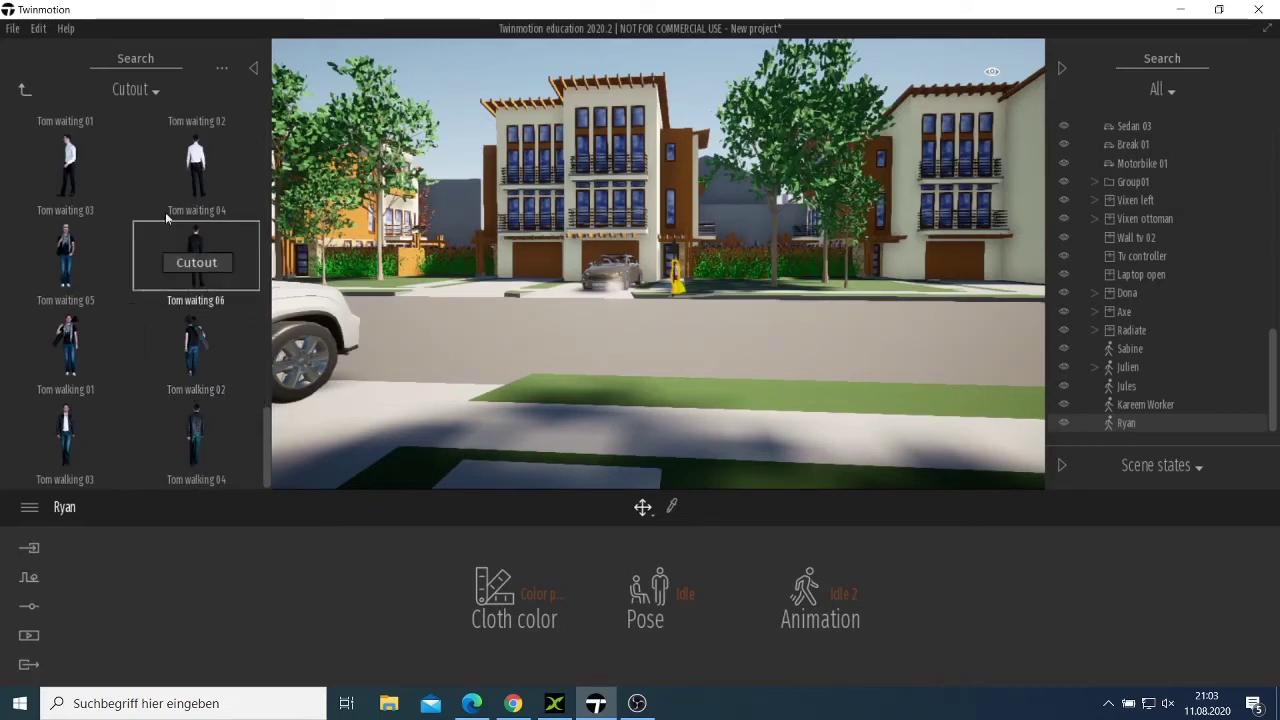
left_click(80, 193)
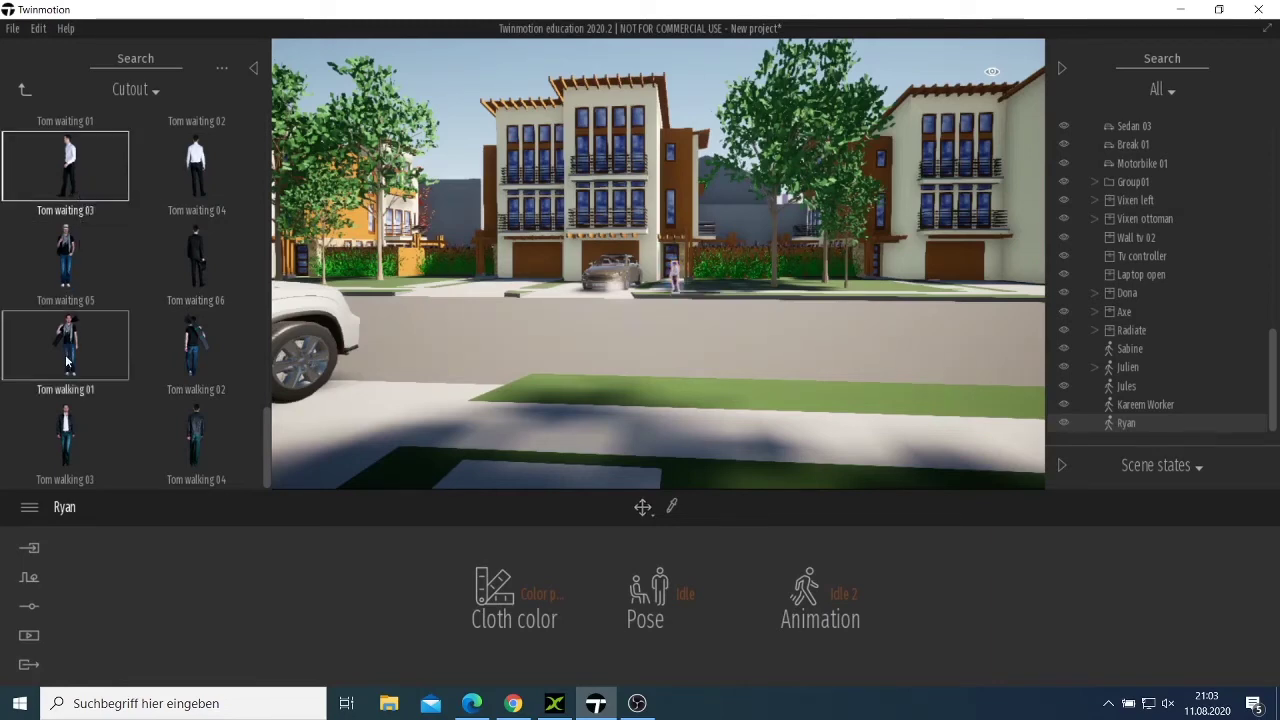
left_click_drag(68, 360, 404, 309)
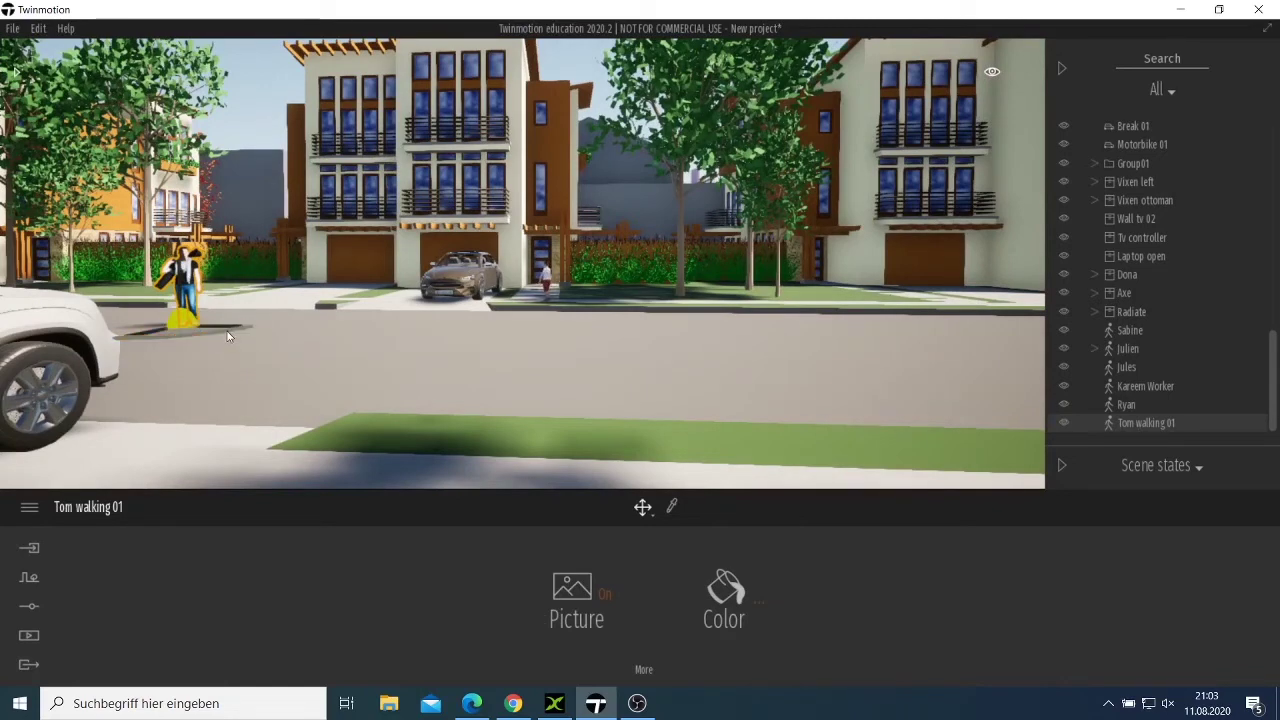
Step: Reposition the Tom walking 01 cutout on the street closer to the brown car's driveway
scroll(209, 338, "down", 2)
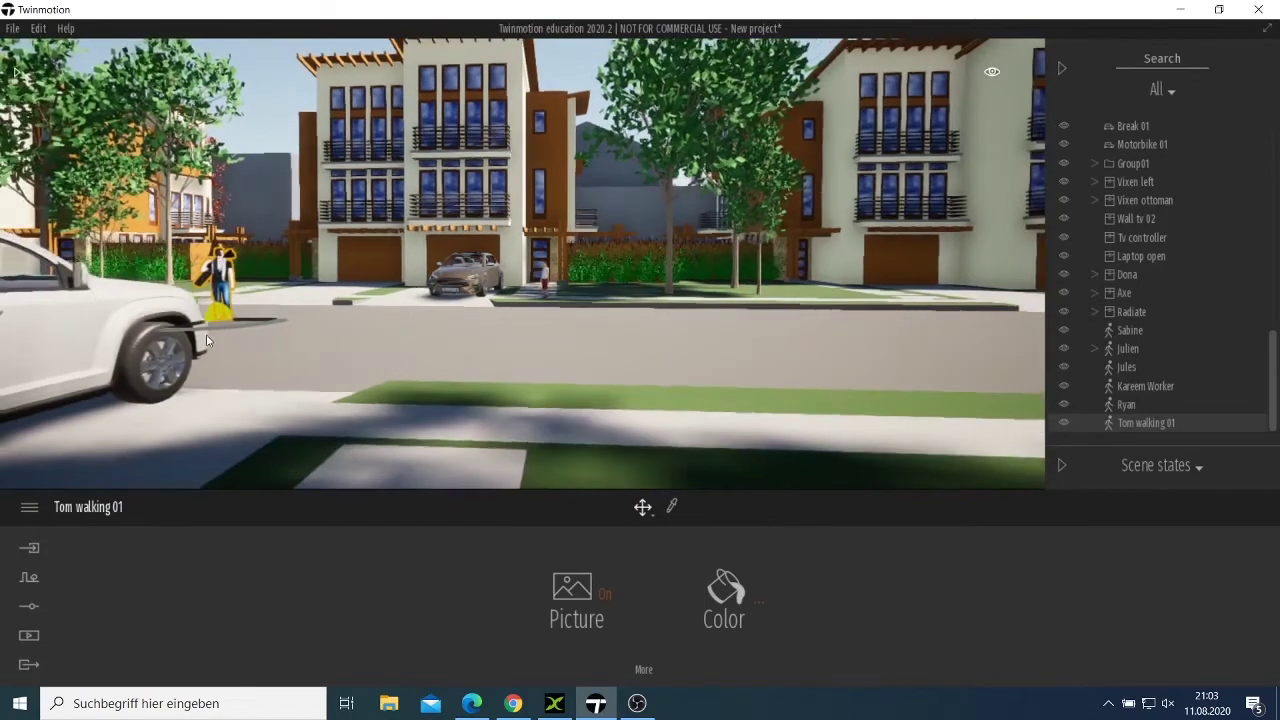
scroll(209, 338, "up", 4)
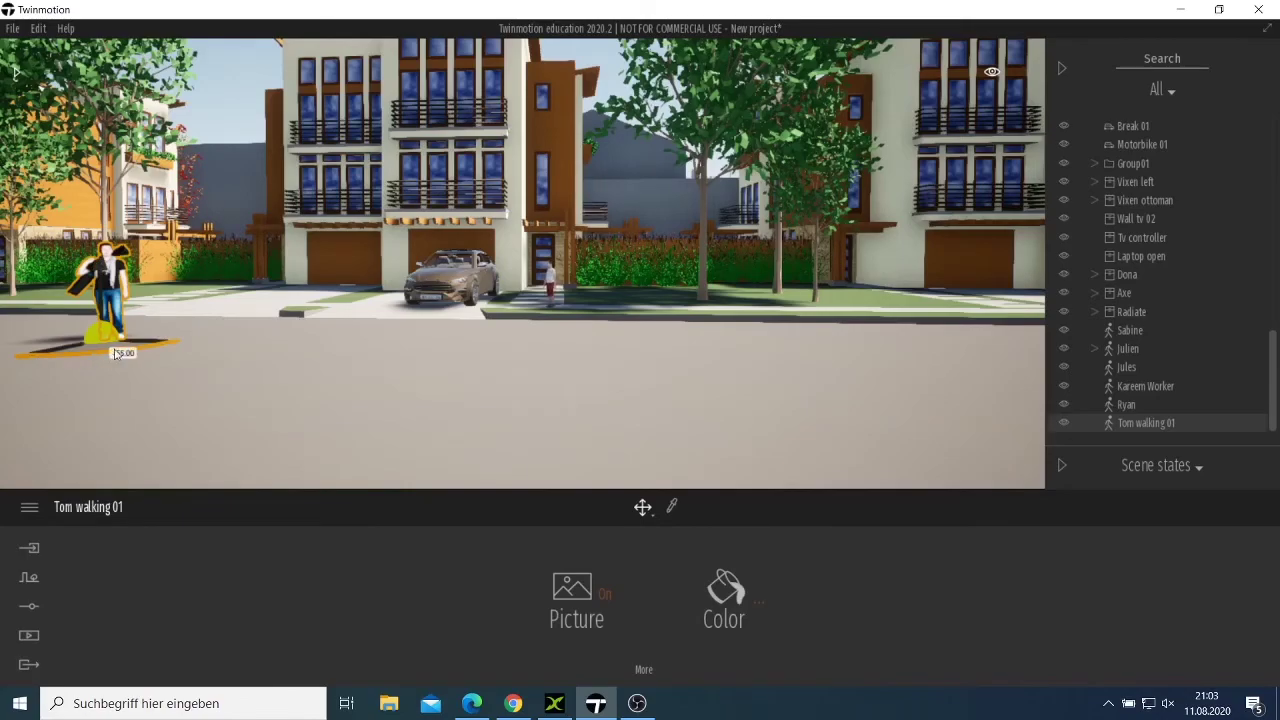
scroll(115, 355, "down", 2)
scroll(116, 355, "up", 4)
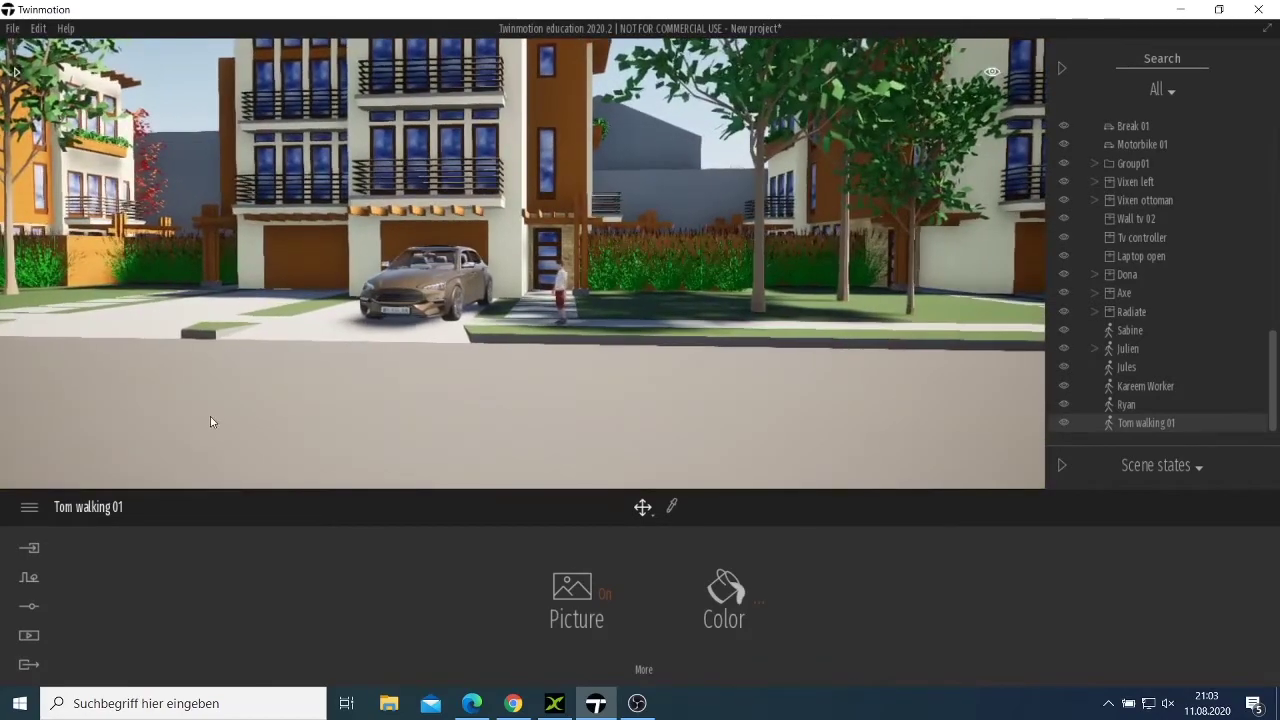
left_click(193, 430)
right_click_drag(193, 430, 268, 294)
middle_click_drag(268, 297, 226, 335)
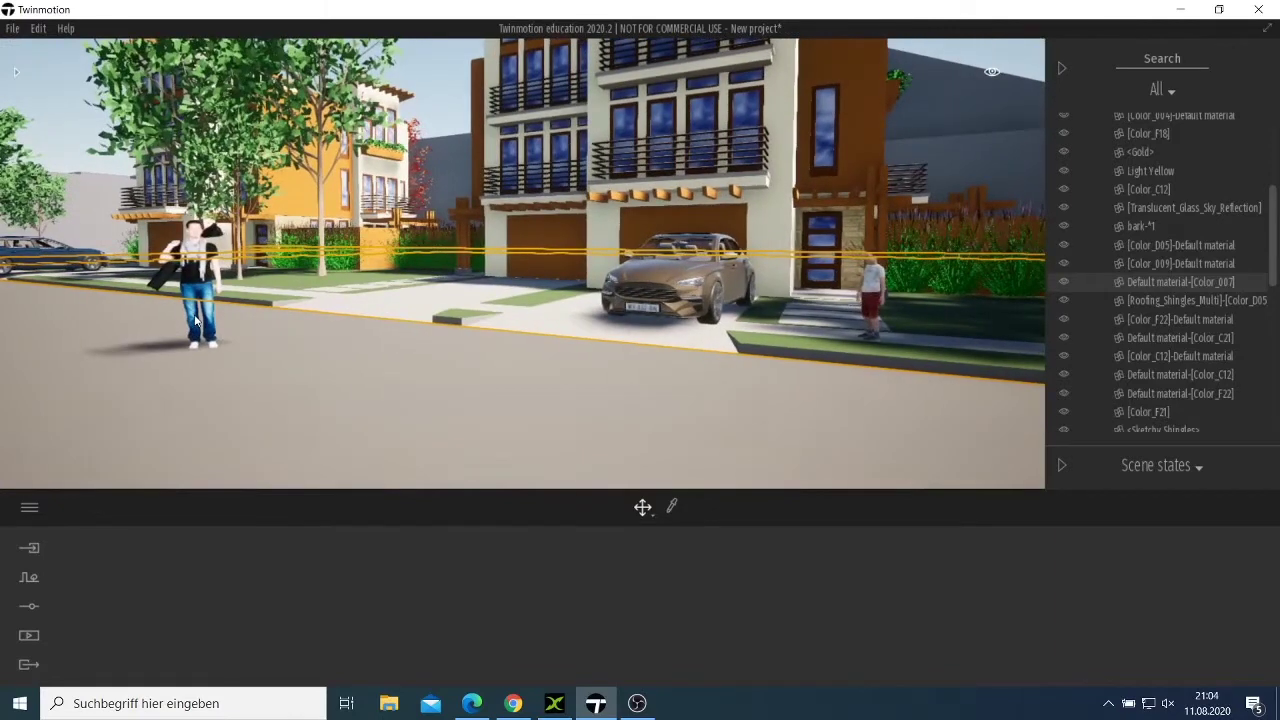
left_click(208, 320)
left_click_drag(176, 341, 272, 341)
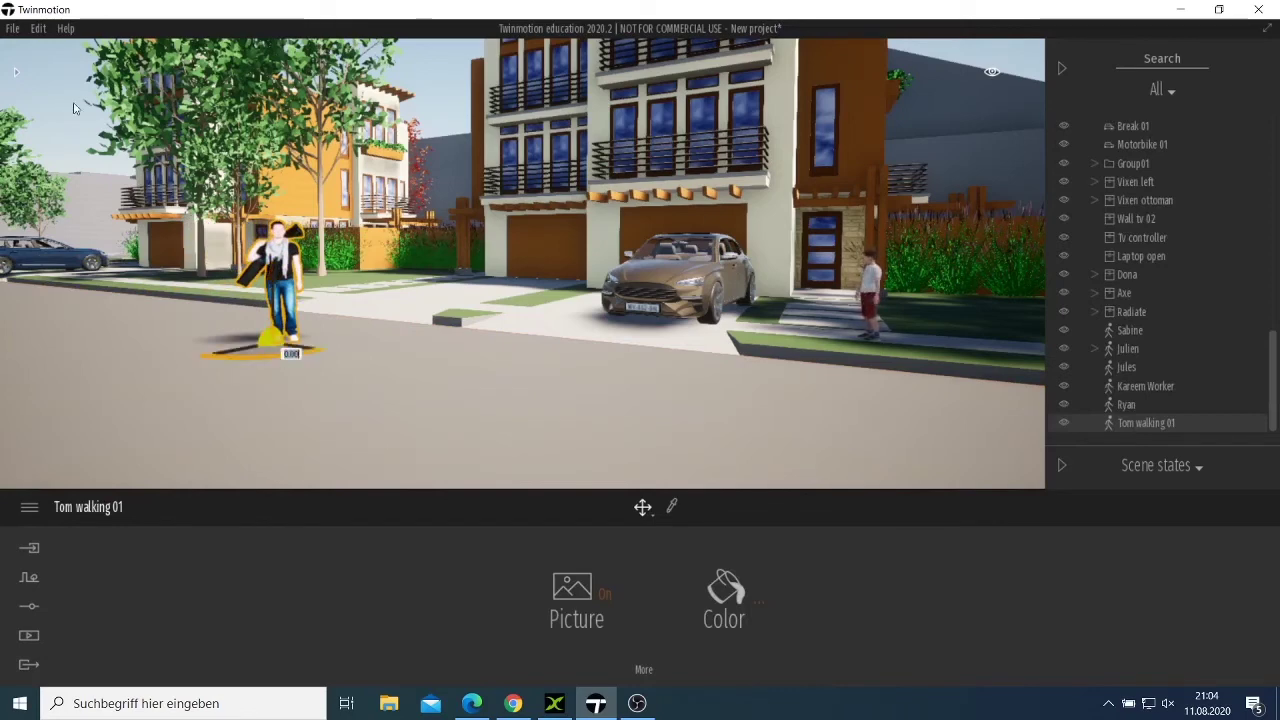
Step: Place the Tina walking 02 cutout on the driveway beside the brown car
left_click(14, 76)
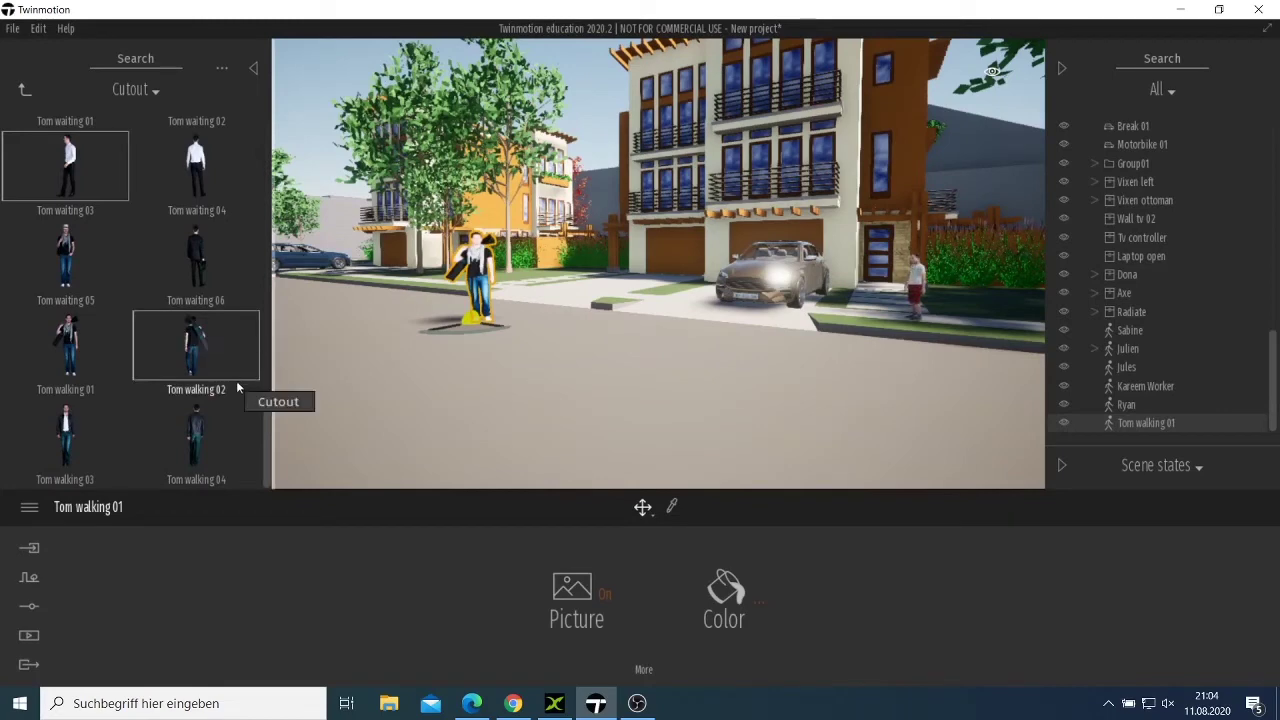
scroll(177, 321, "up", 5)
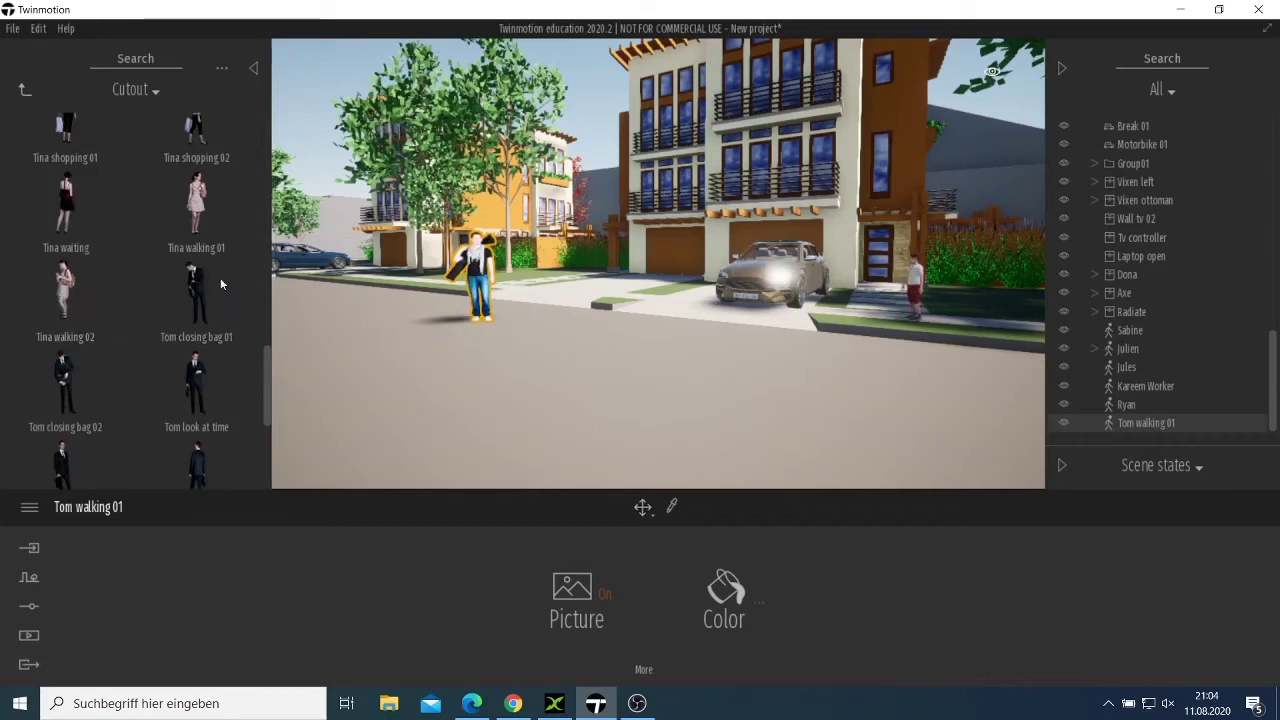
left_click_drag(571, 301, 689, 297)
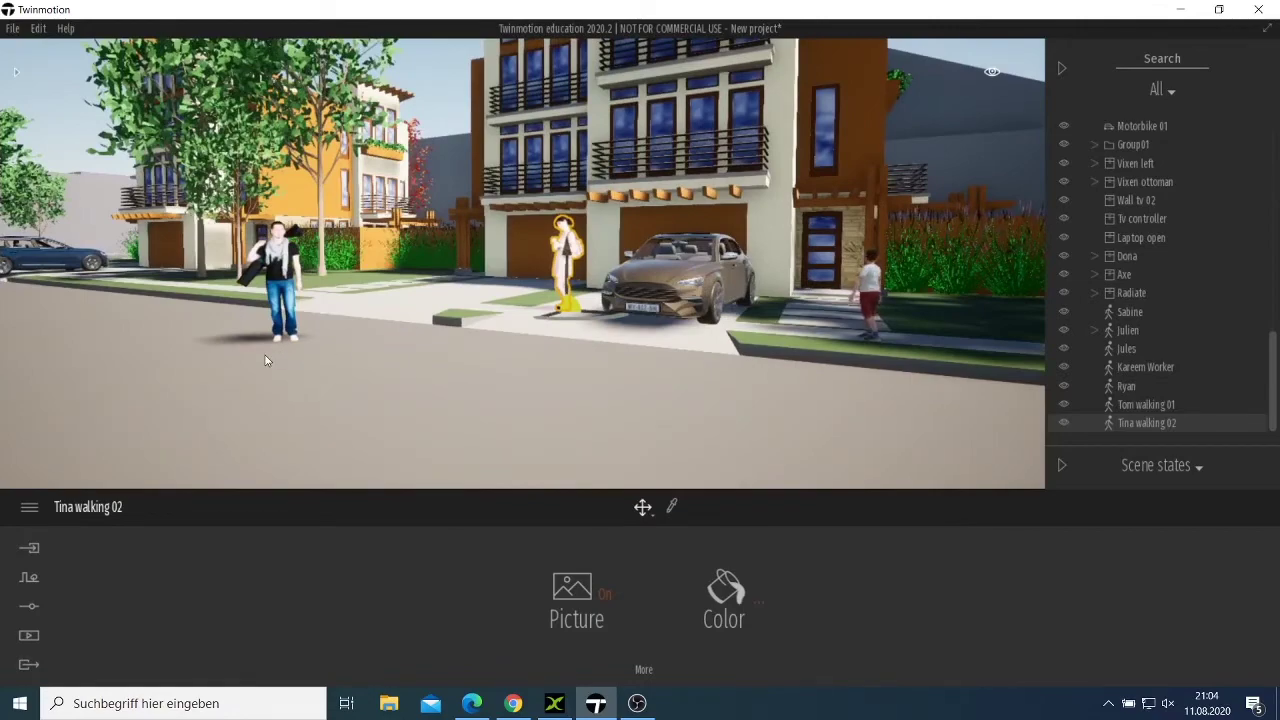
Step: Place two Wings birds from the Animals library, one near the trees by the blue car and one high beside the neighbouring house
key("a")
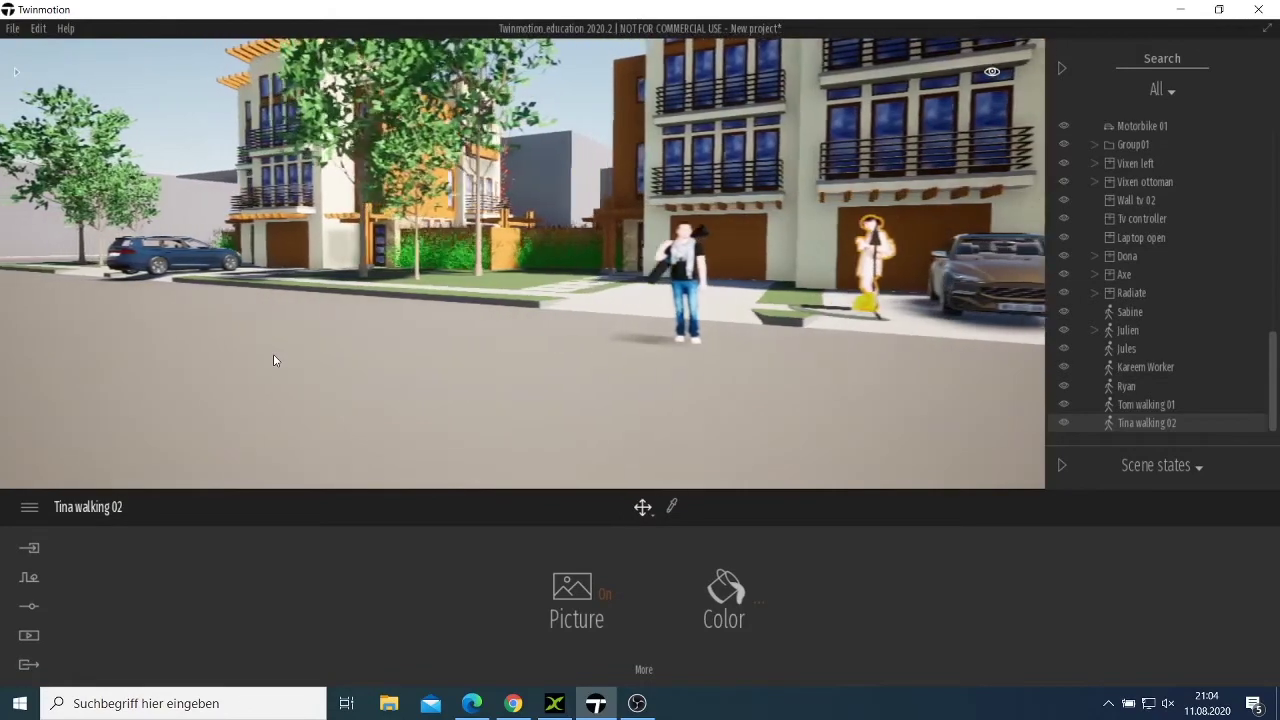
key("Left")
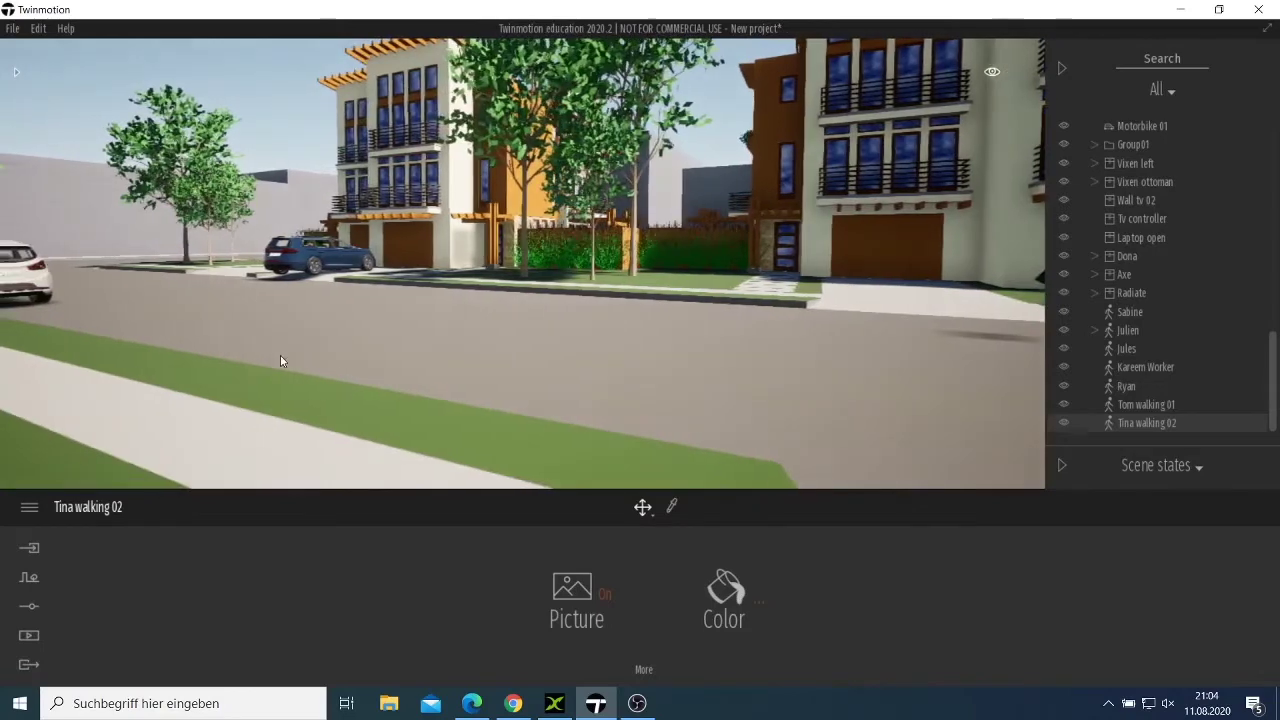
left_click(285, 360)
left_click(20, 70)
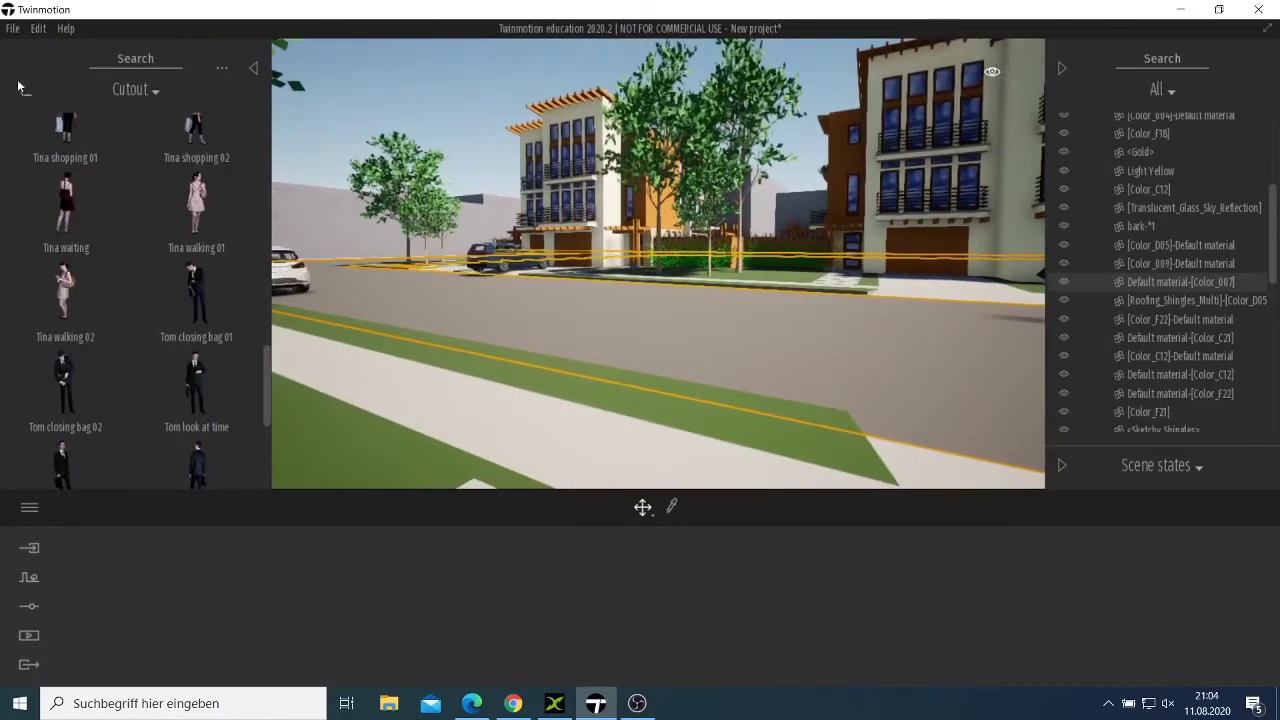
left_click(30, 91)
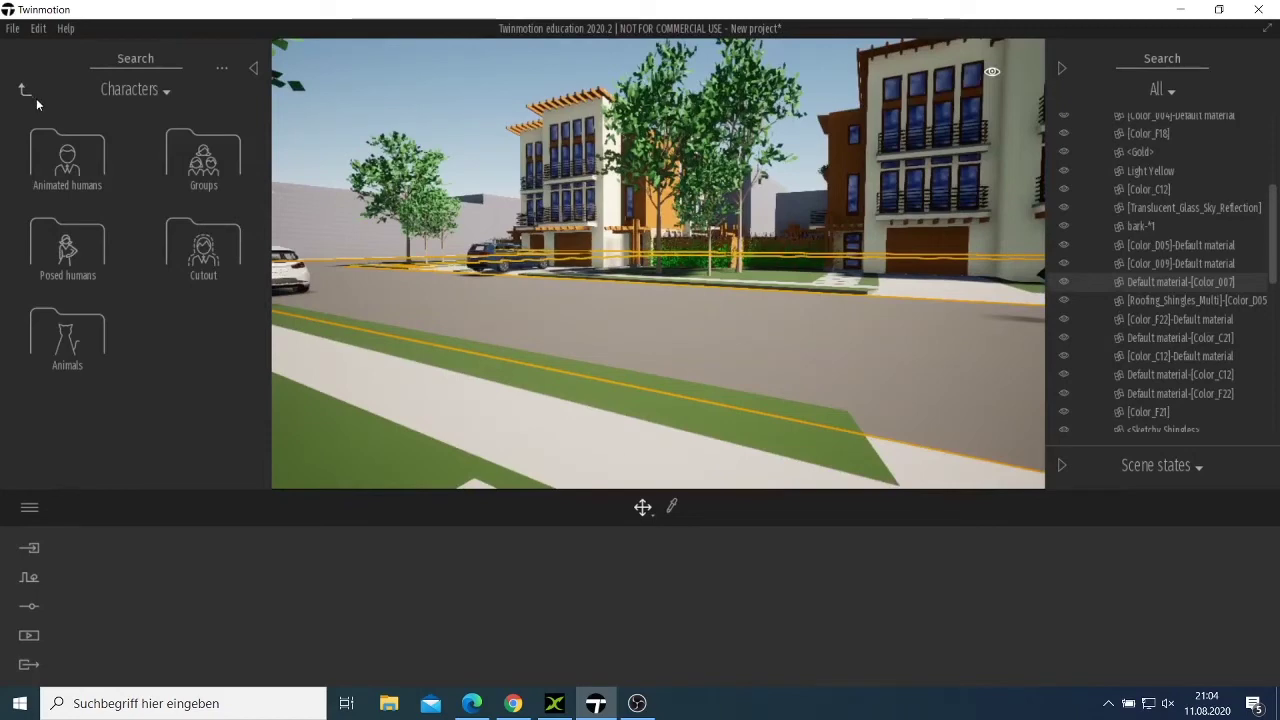
left_click(67, 342)
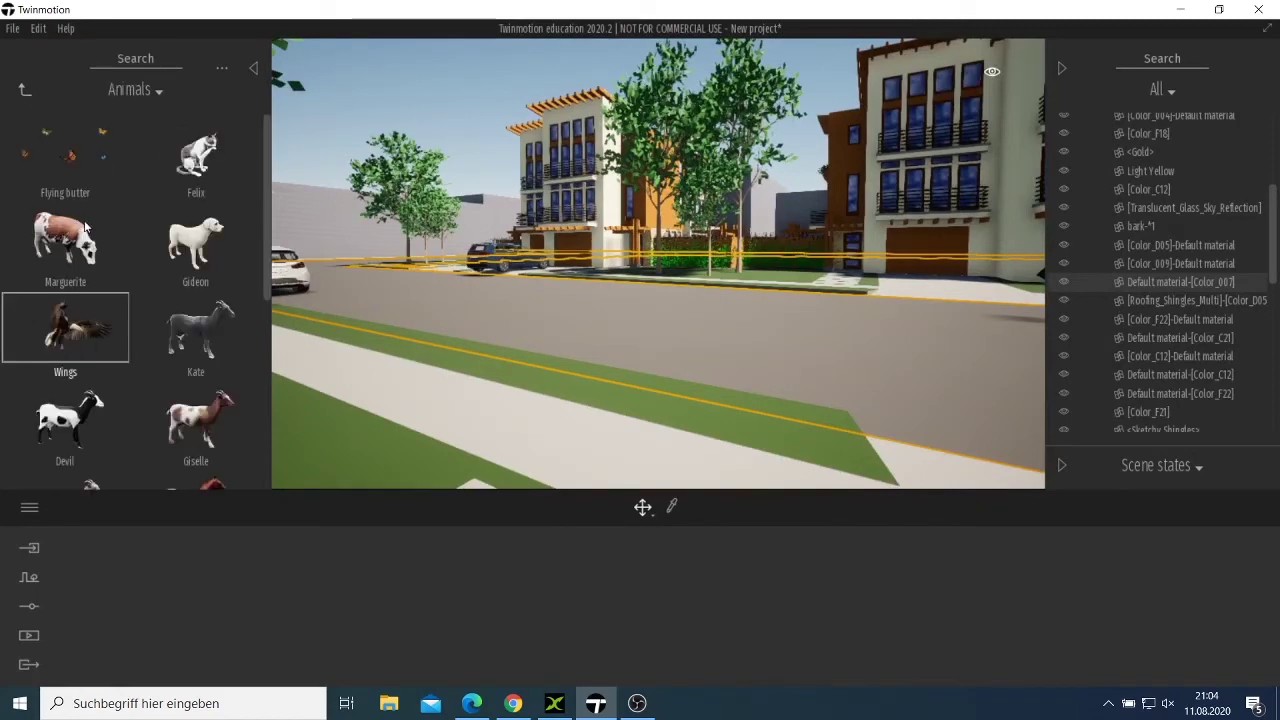
scroll(88, 268, "down", 1)
left_click_drag(286, 203, 447, 195)
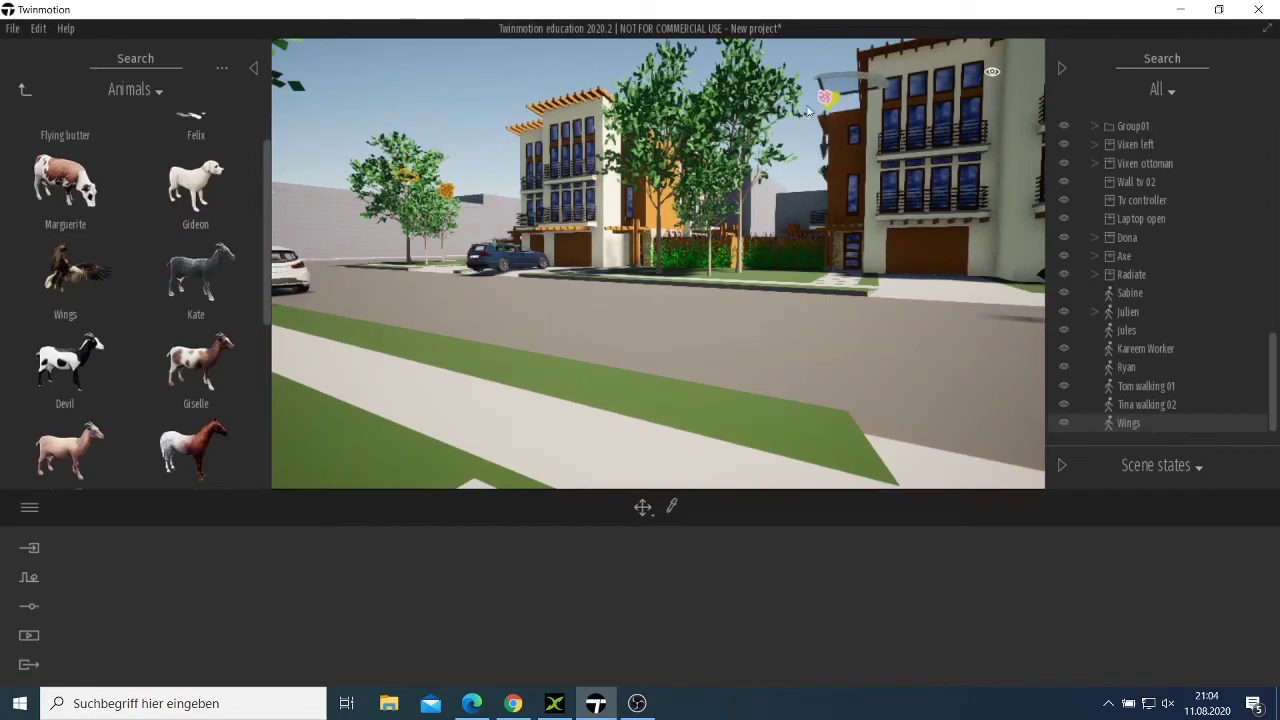
mouse_move(808, 106)
left_mouse_down()
mouse_move(785, 131)
mouse_move(797, 119)
left_mouse_up()
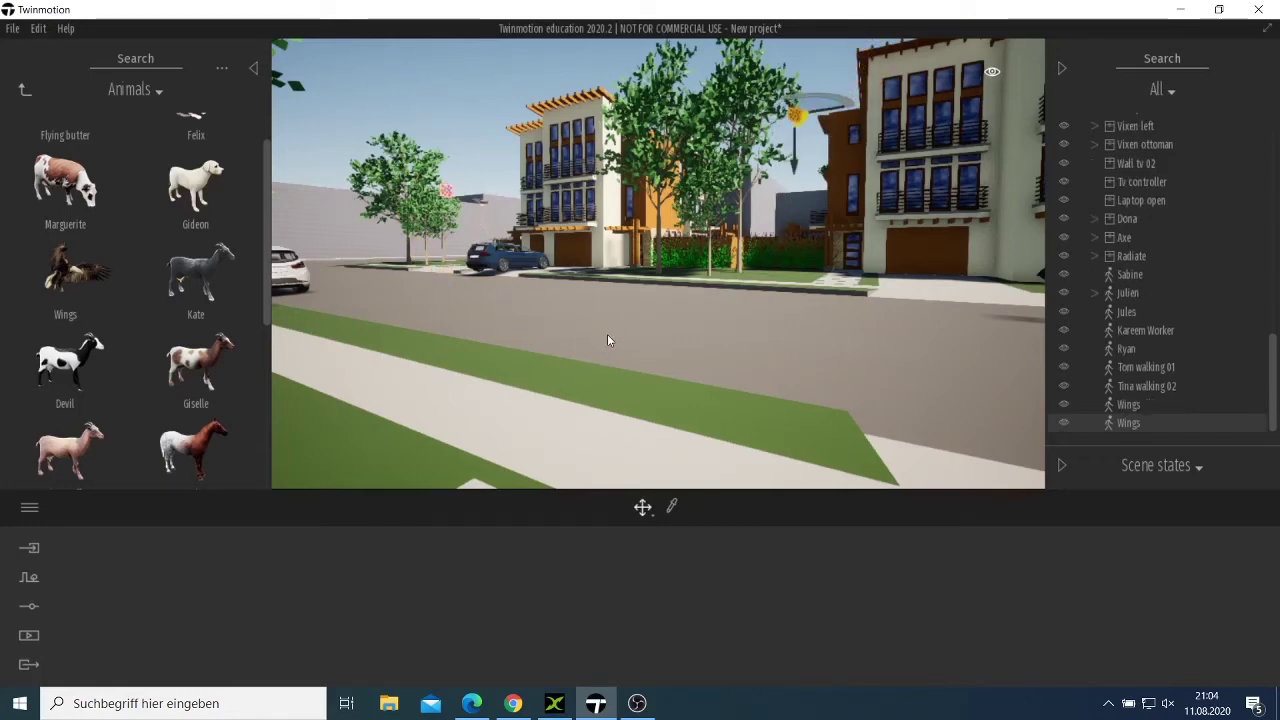
Step: Place The Sea Squad bird flock from the Animals library on the stepping-stone lawn in front of the orange house
key("d")
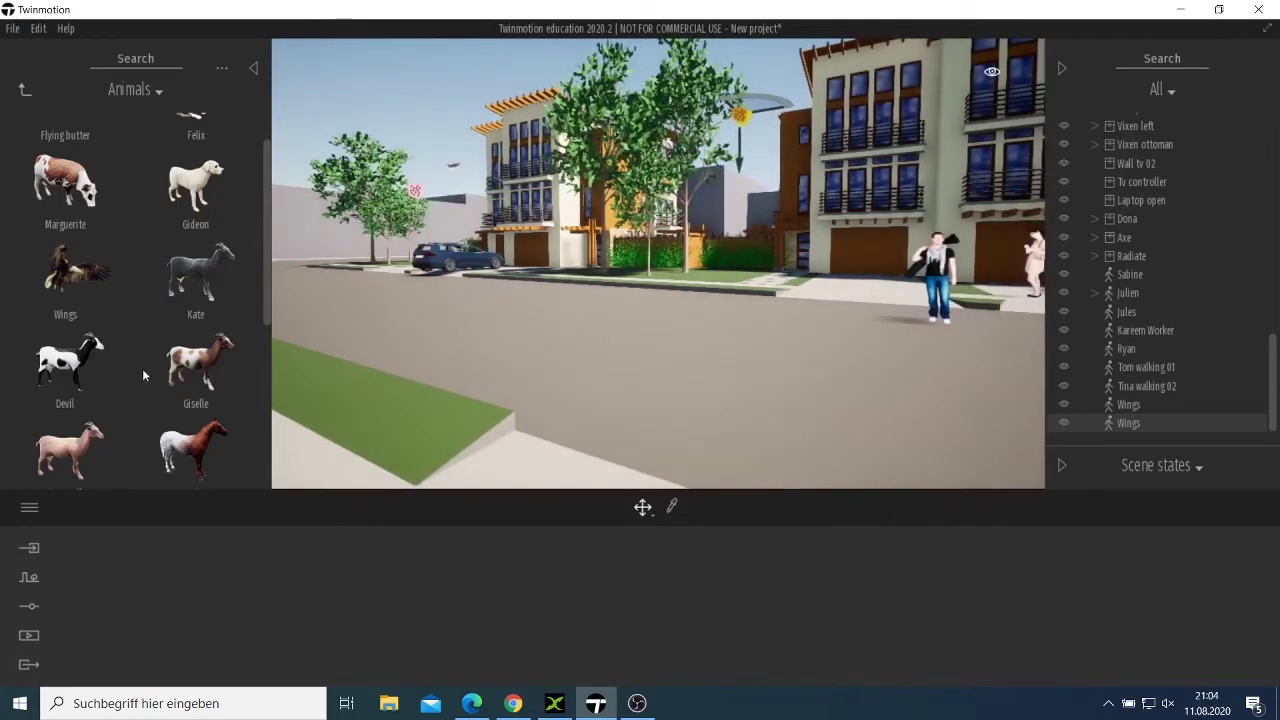
left_click(482, 341)
right_click_drag(482, 341, 265, 322)
key("s")
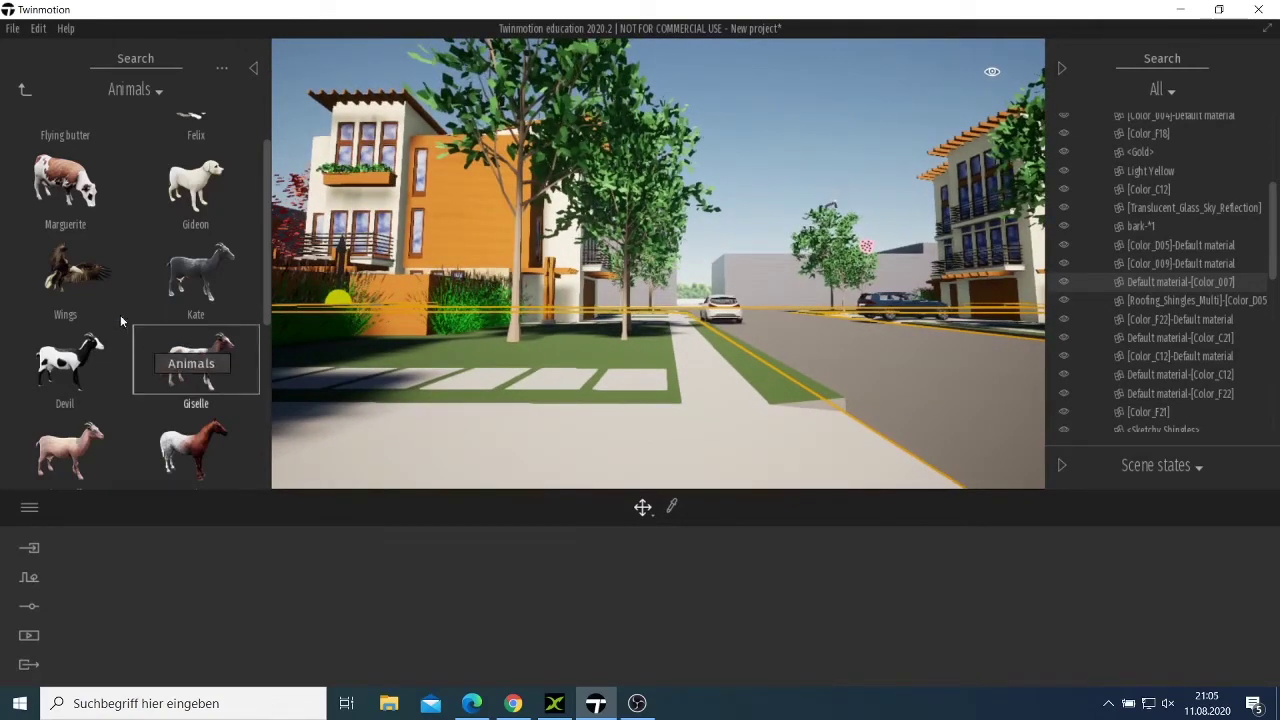
scroll(100, 360, "down", 1)
scroll(101, 360, "down", 4)
scroll(88, 358, "down", 1)
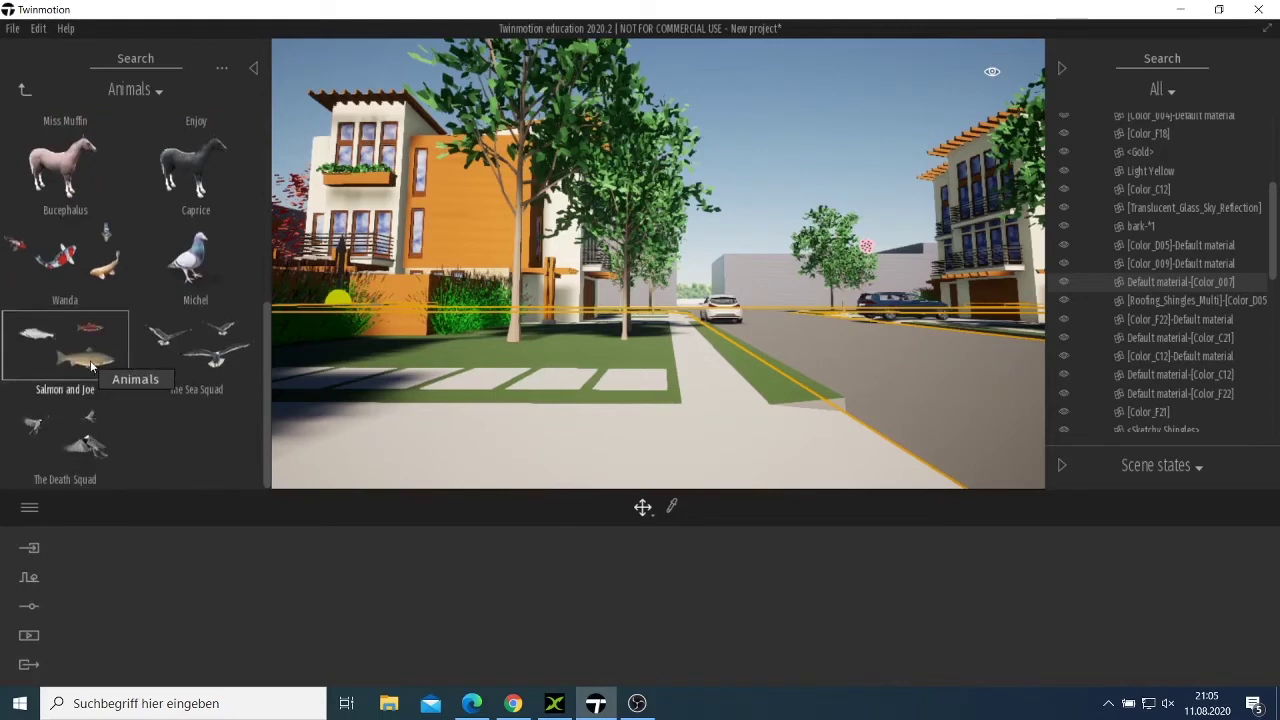
mouse_move(197, 371)
left_mouse_down()
mouse_move(549, 316)
mouse_move(567, 368)
left_mouse_up()
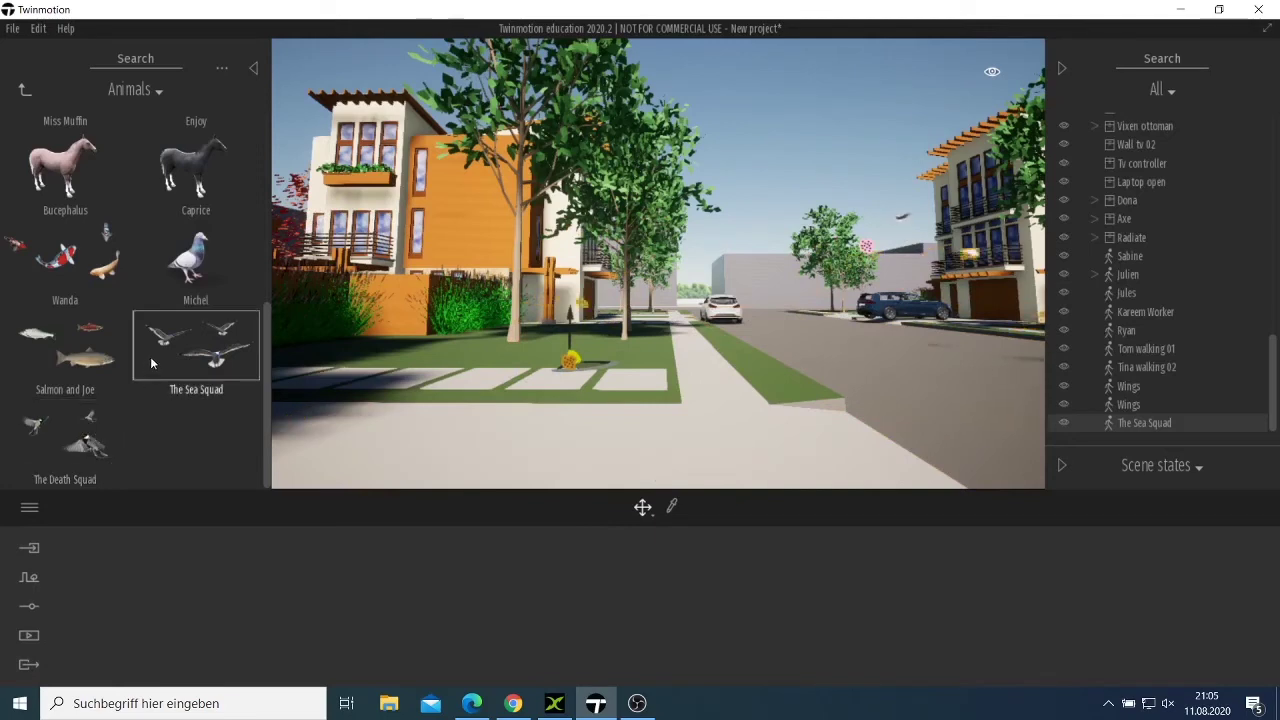
Step: Place the Felix cat from the Animals library on the stepping-stone lawn in front of the orange house
scroll(155, 350, "up", 1)
scroll(157, 348, "up", 3)
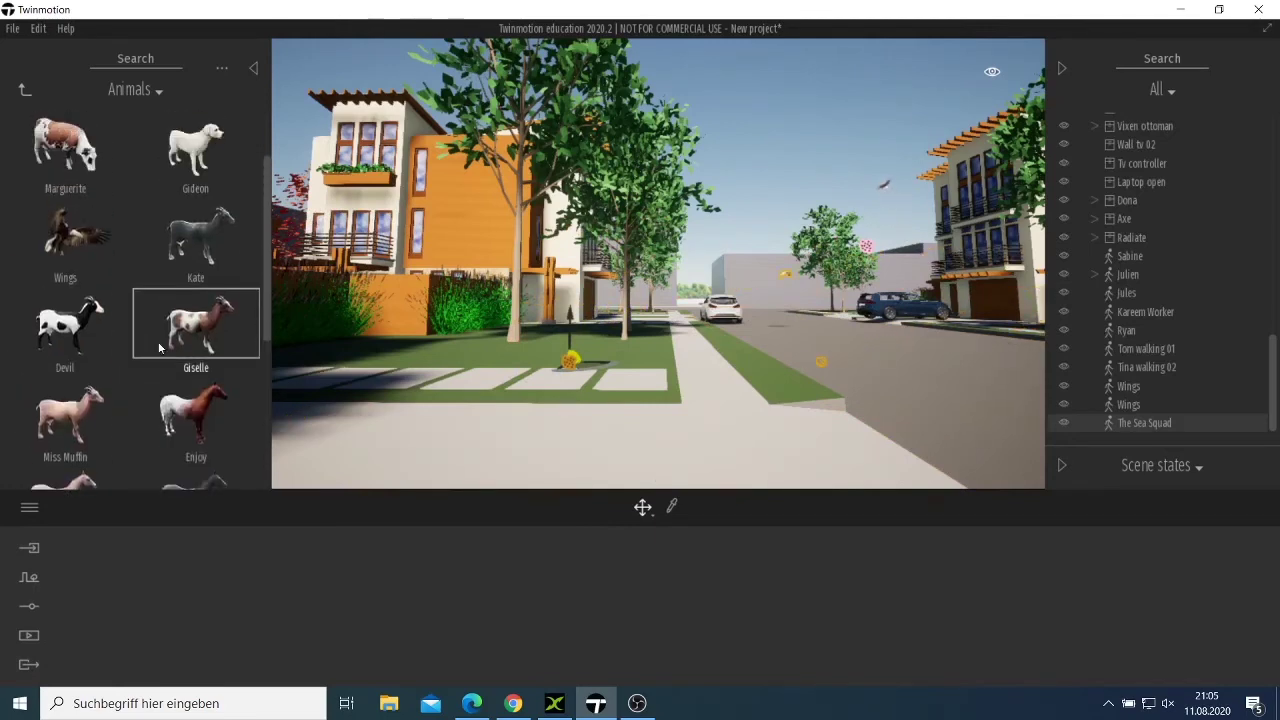
scroll(160, 350, "down", 2)
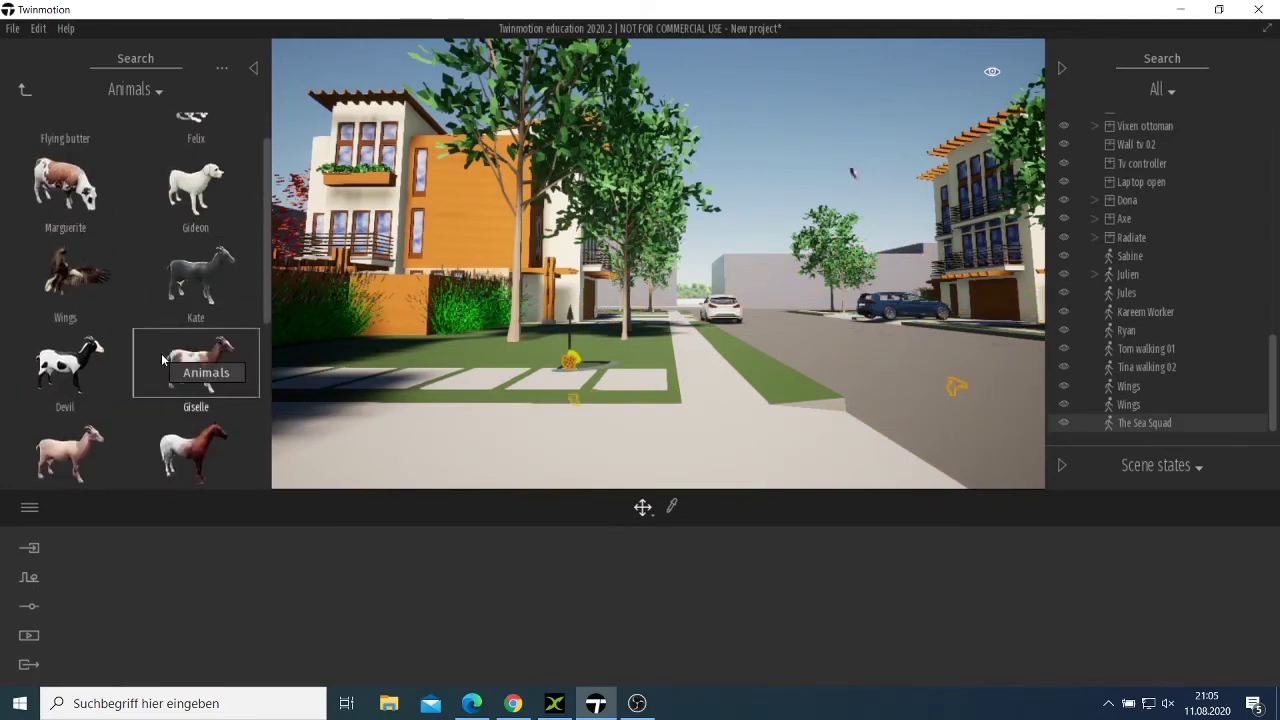
scroll(170, 364, "down", 5)
scroll(166, 361, "up", 6)
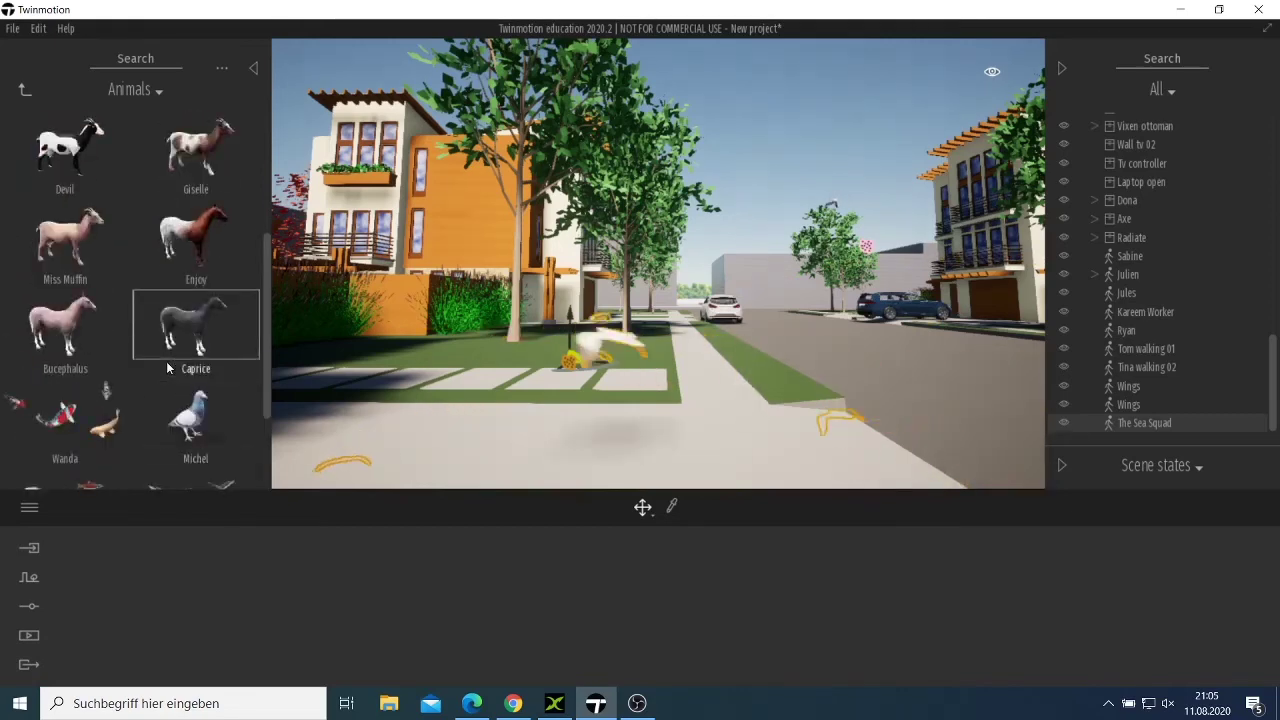
scroll(155, 368, "up", 3)
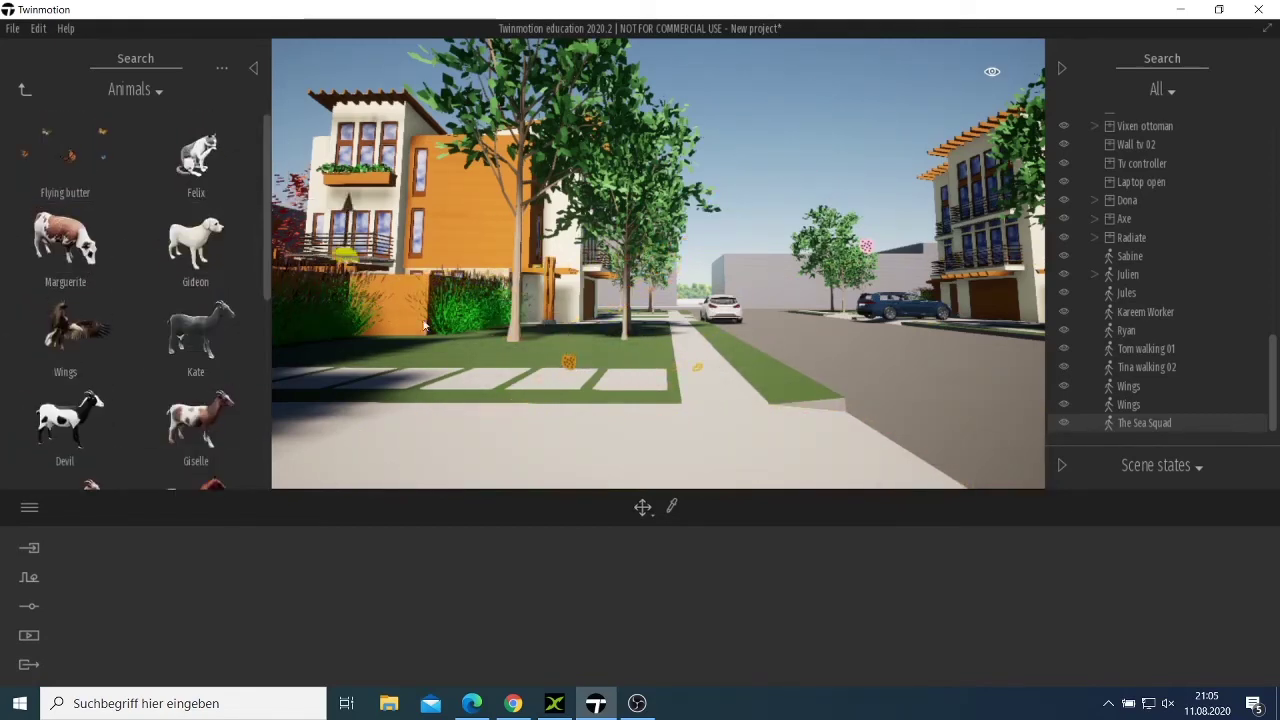
left_click_drag(447, 370, 447, 381)
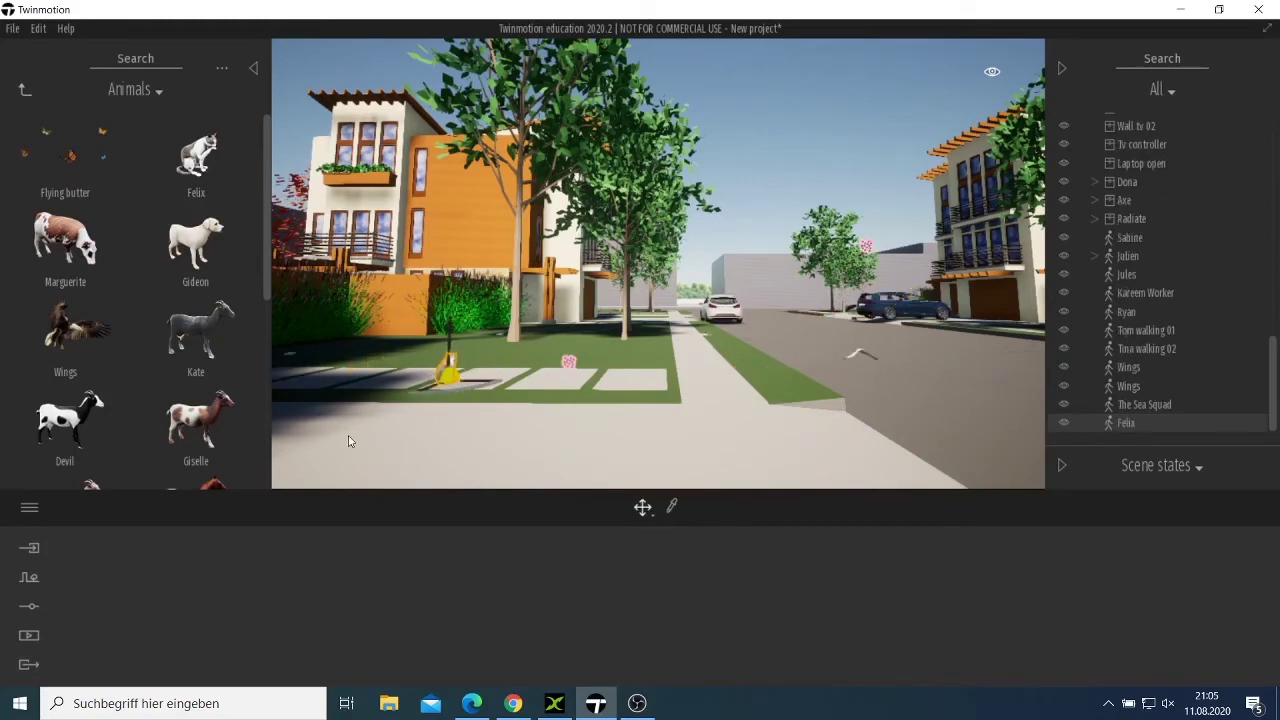
scroll(521, 426, "up", 3)
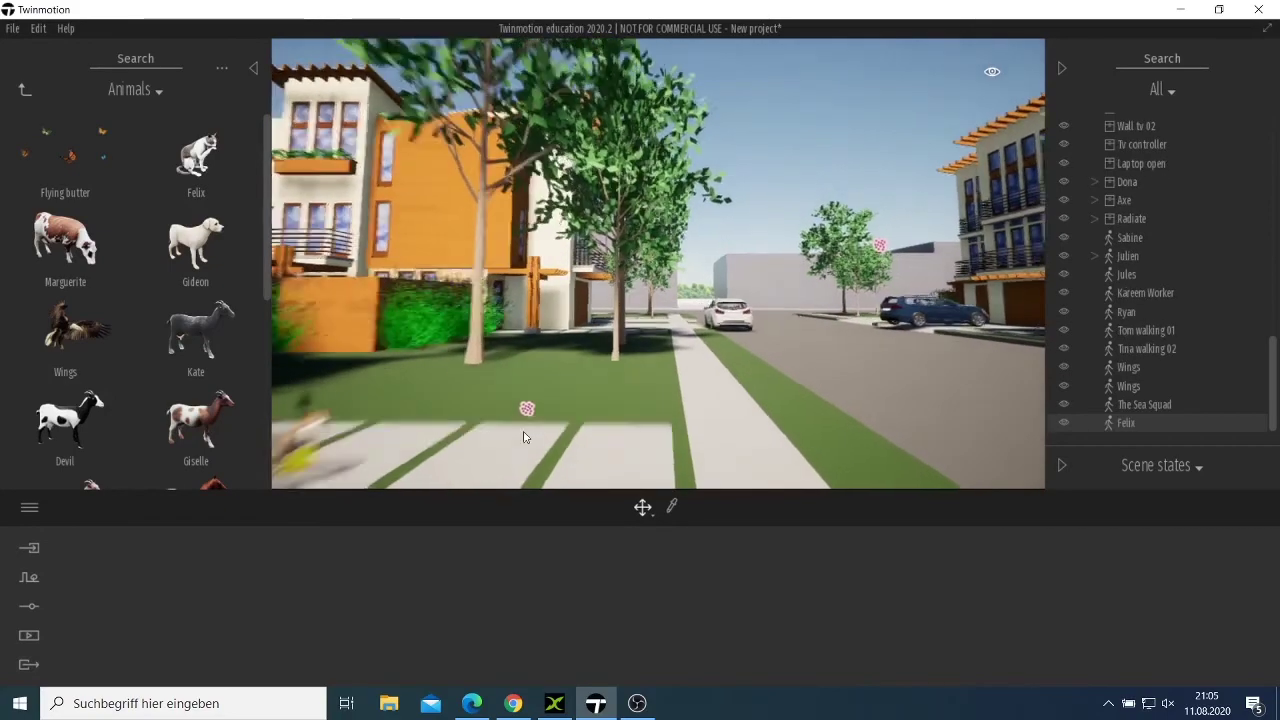
scroll(524, 437, "down", 4)
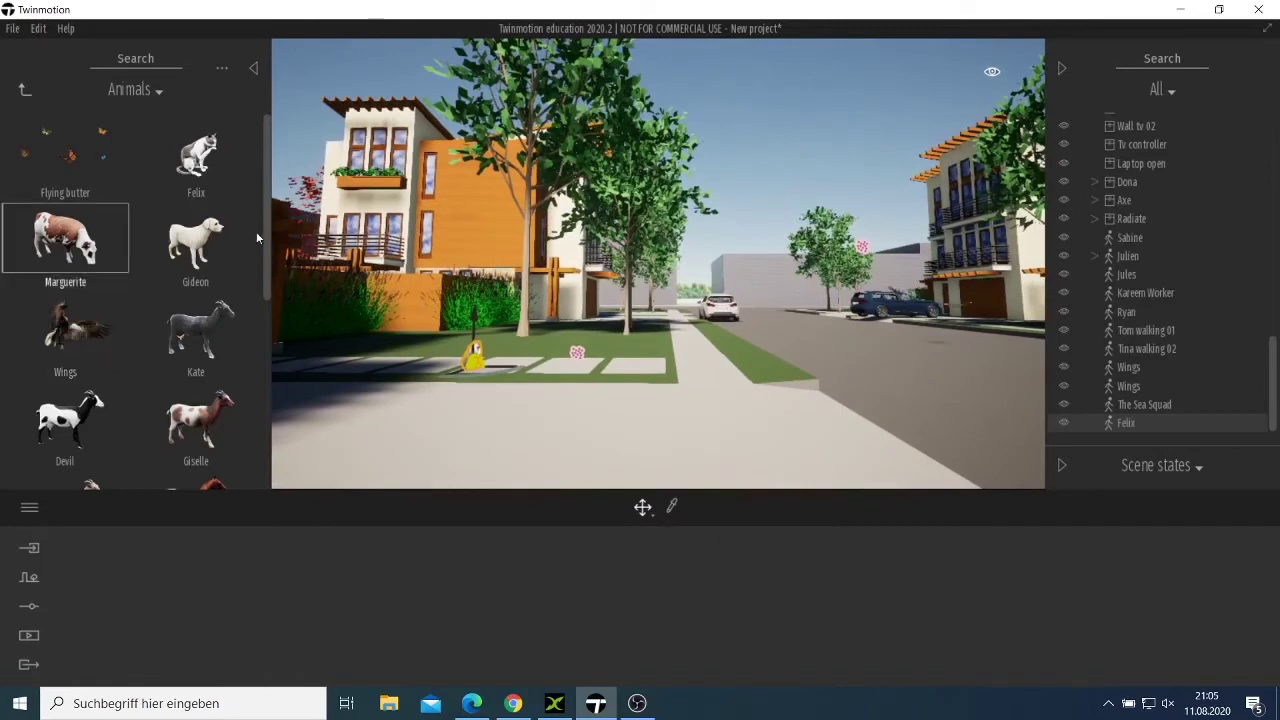
left_click_drag(264, 226, 154, 185)
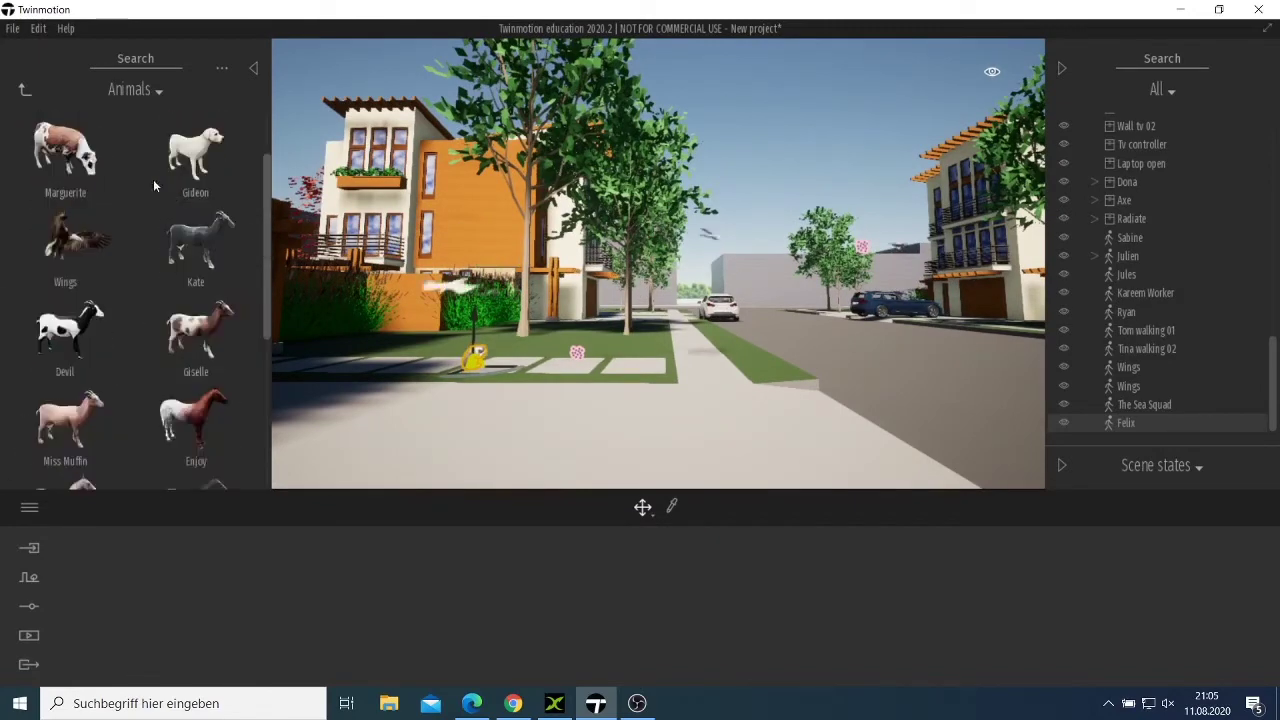
Step: Place Group14, with the wheelchair user, from the Groups character library on the driveway in front of the brown garage door
left_click(24, 92)
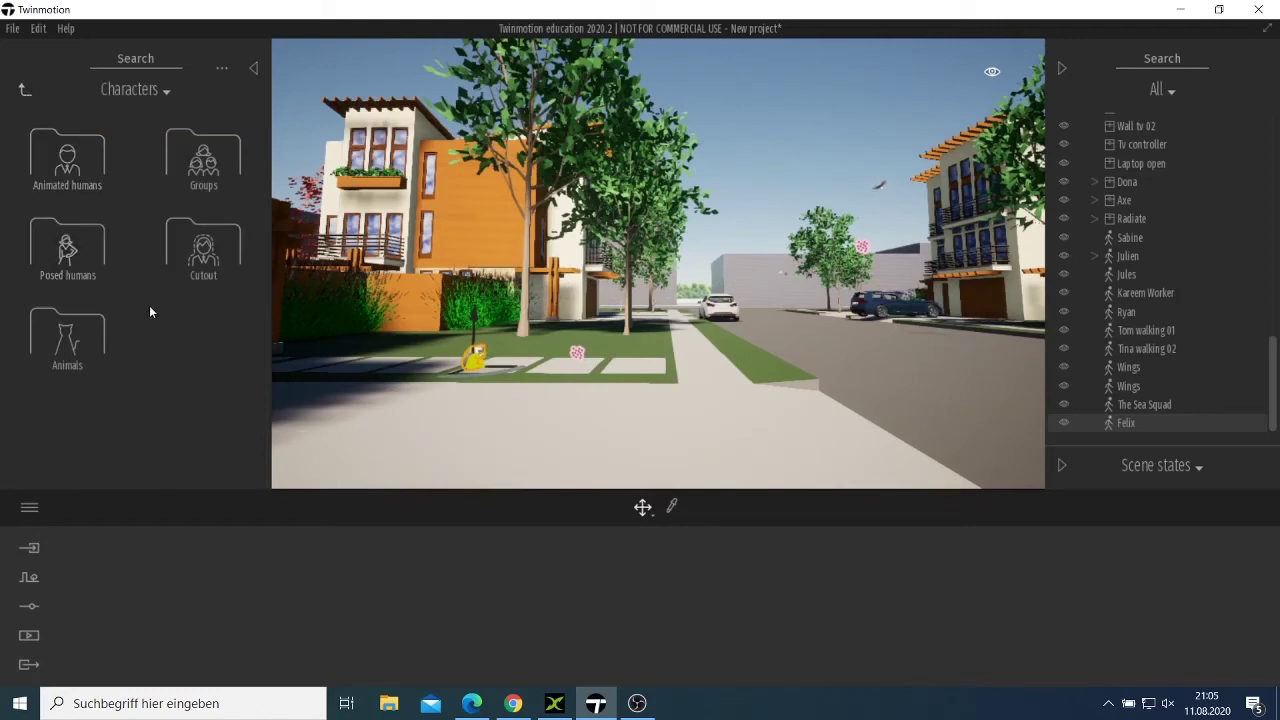
left_click(203, 155)
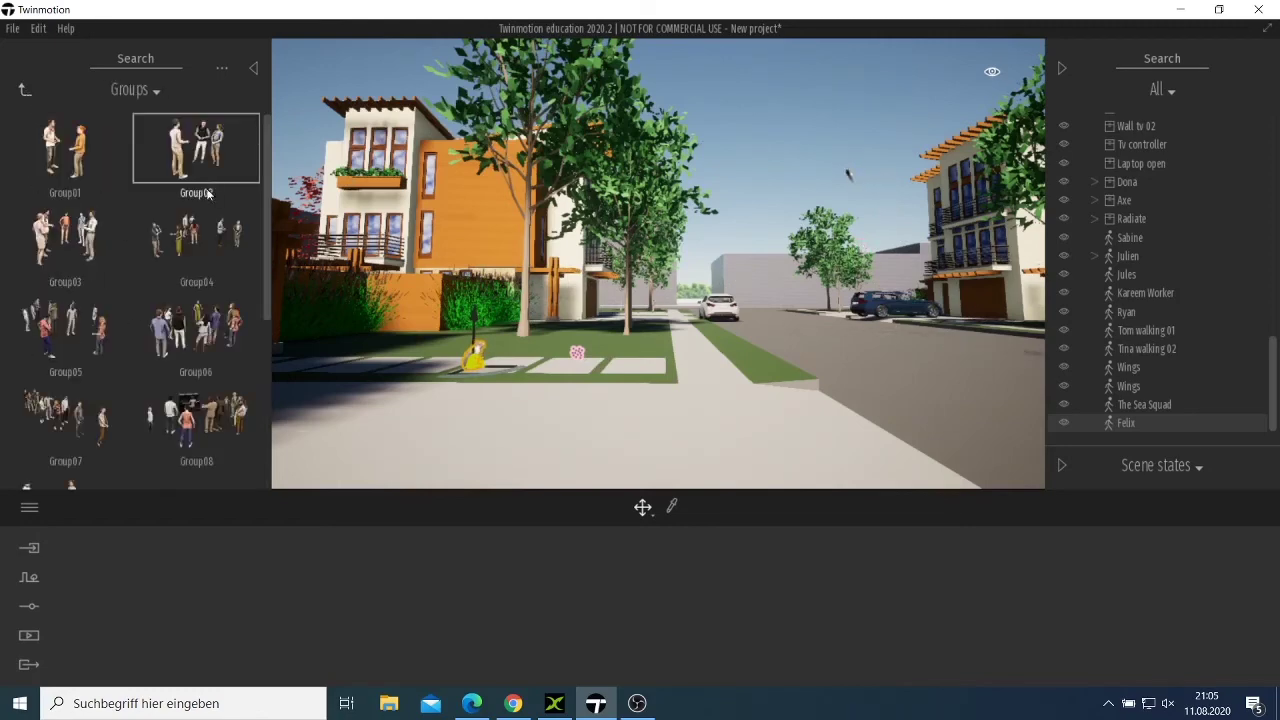
scroll(180, 320, "down", 1)
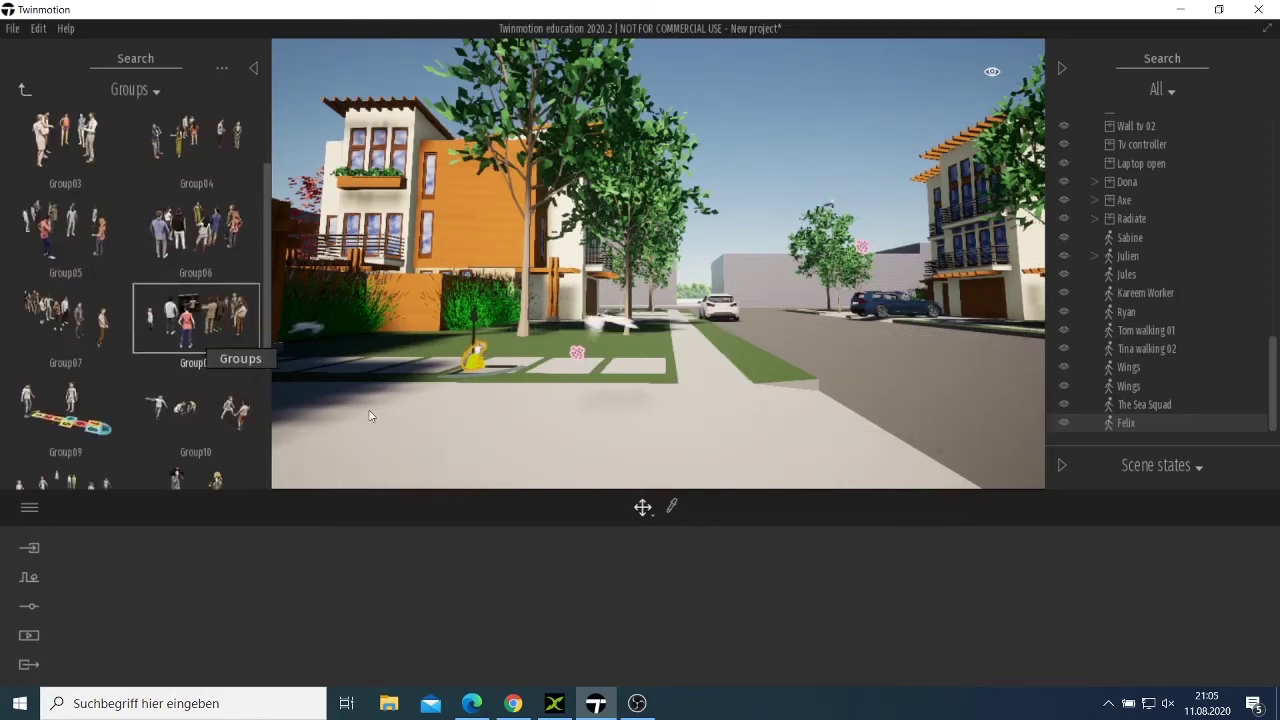
scroll(564, 451, "down", 6)
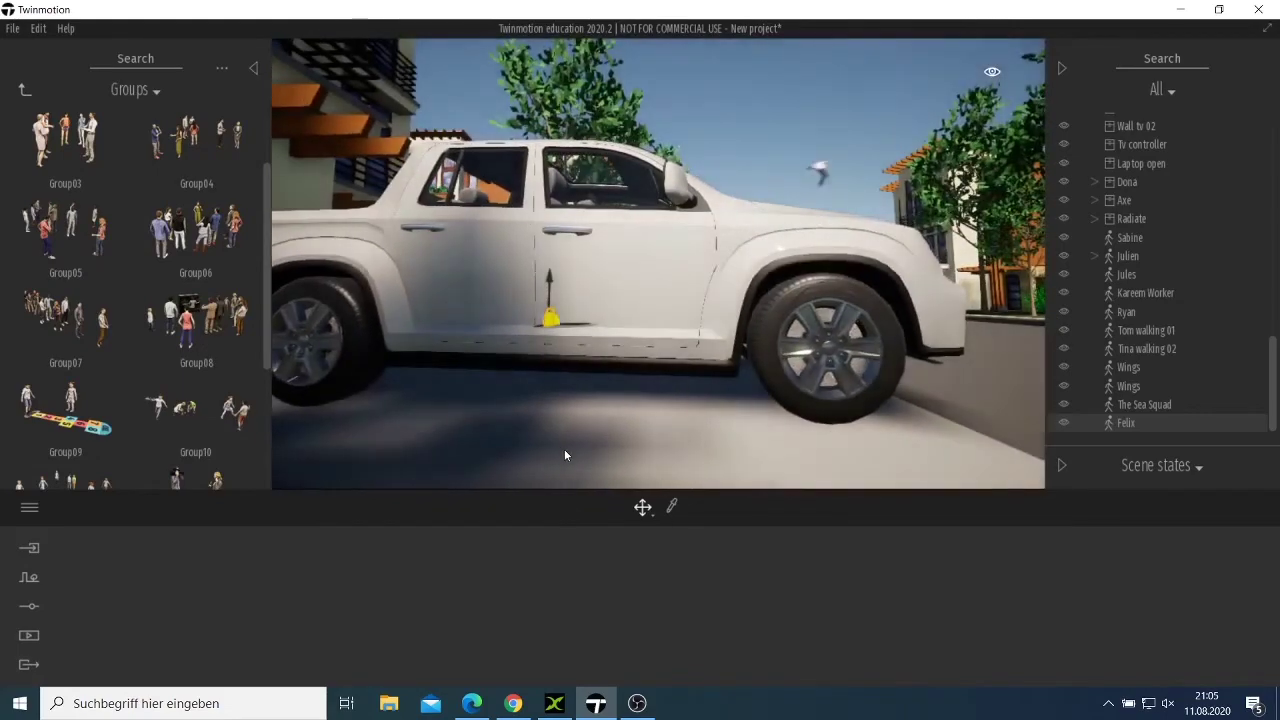
scroll(564, 449, "down", 3)
scroll(565, 449, "up", 8)
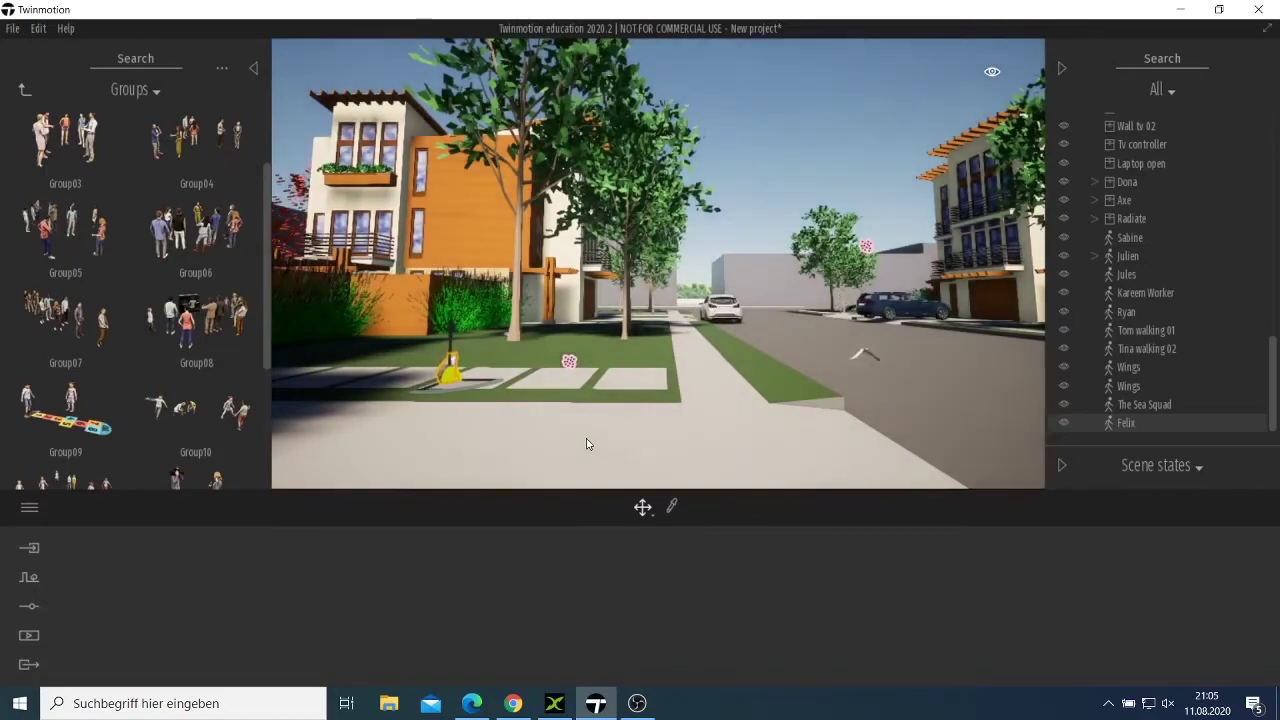
key("Left")
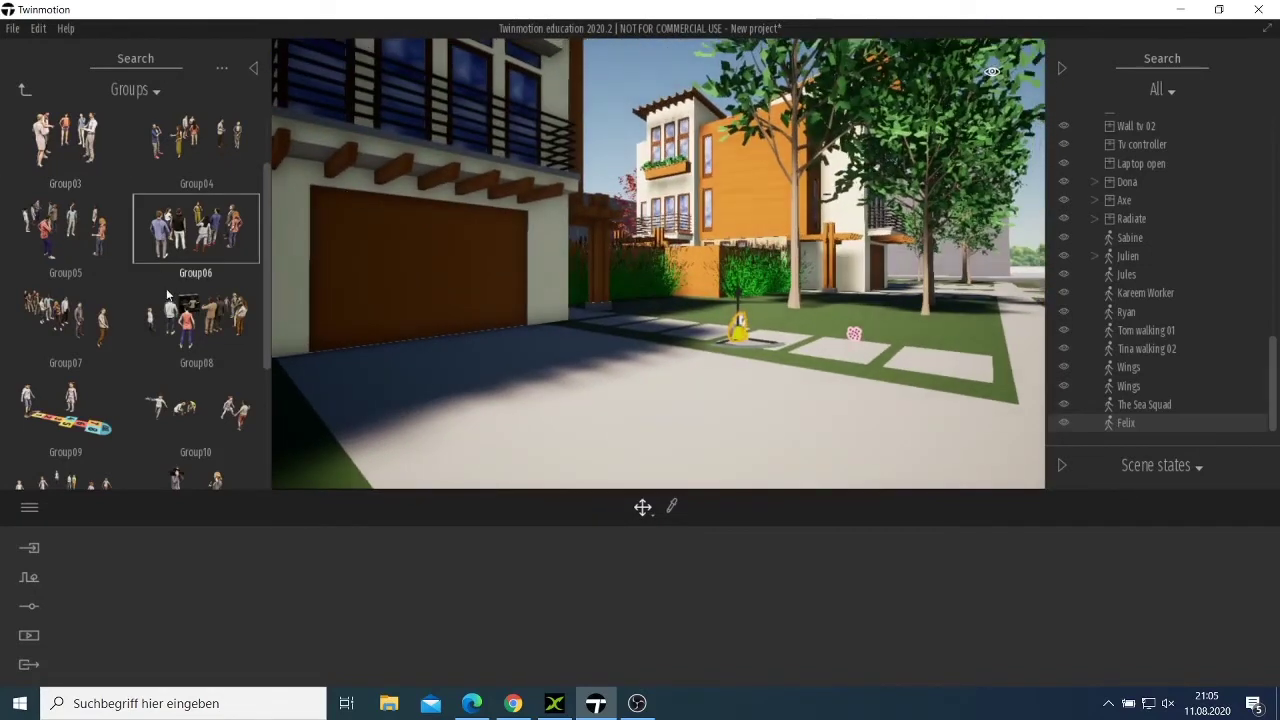
scroll(189, 354, "down", 3)
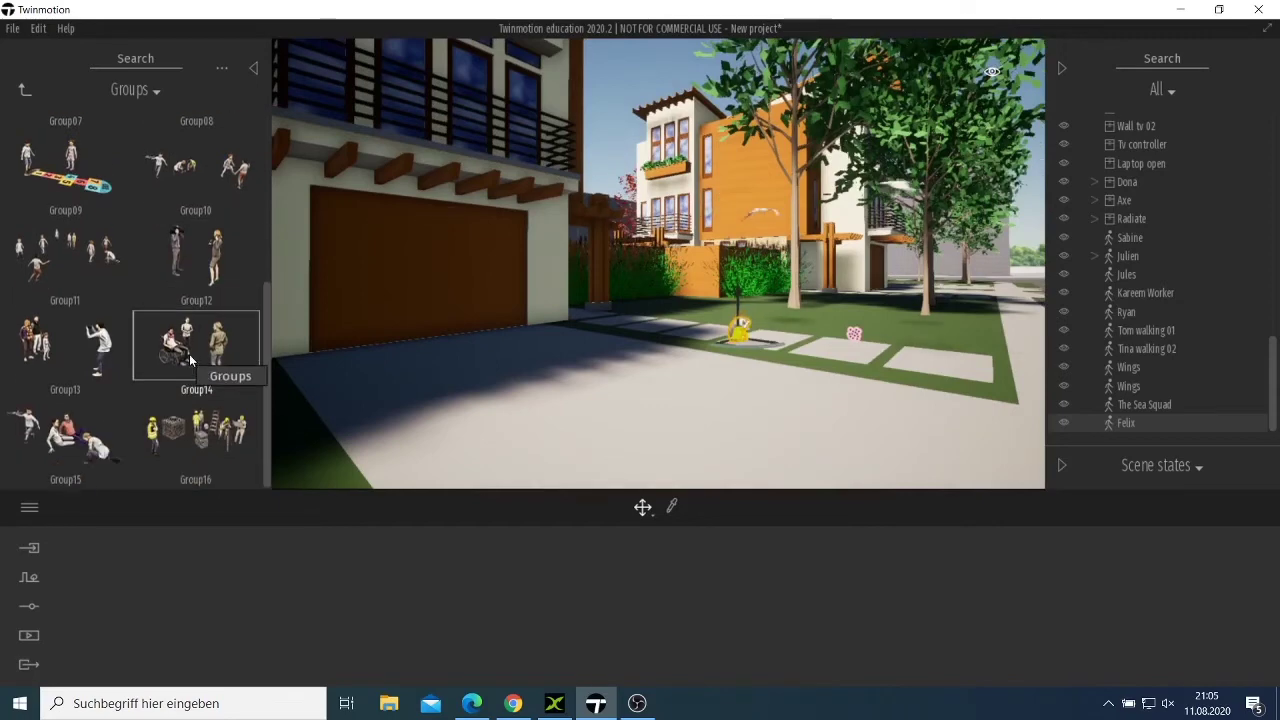
left_click_drag(189, 354, 467, 422)
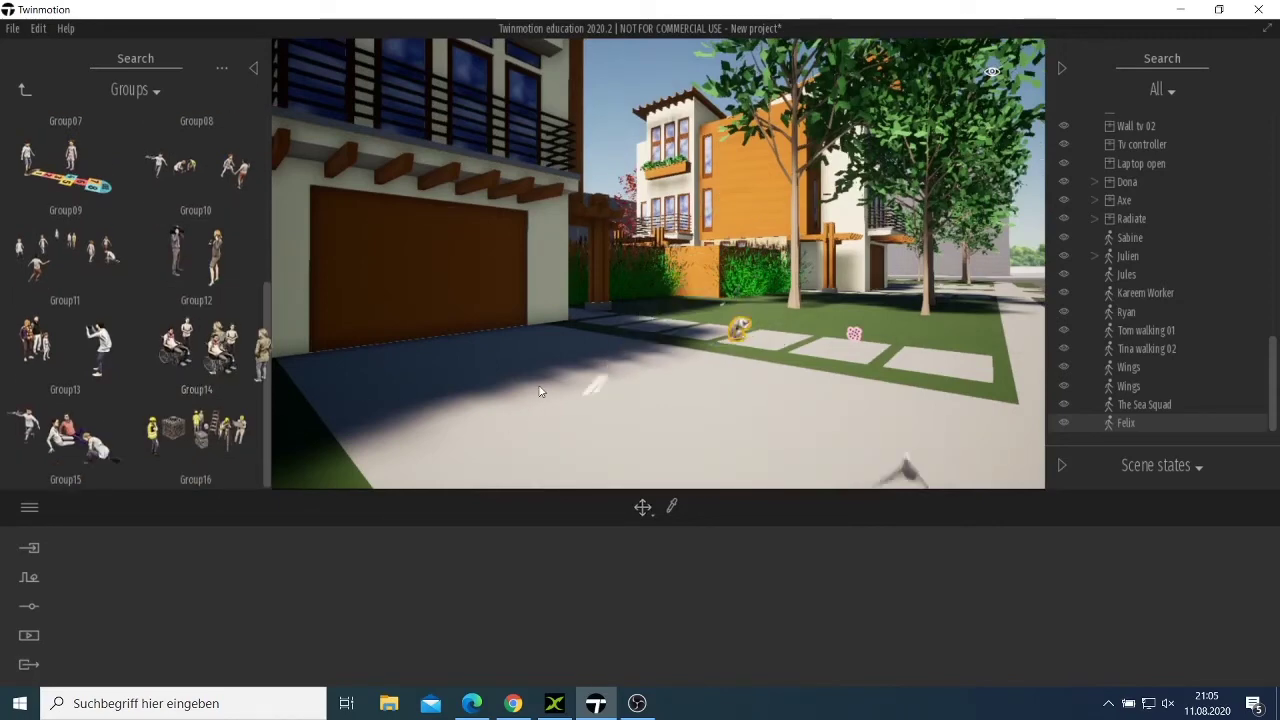
left_click_drag(547, 393, 554, 397)
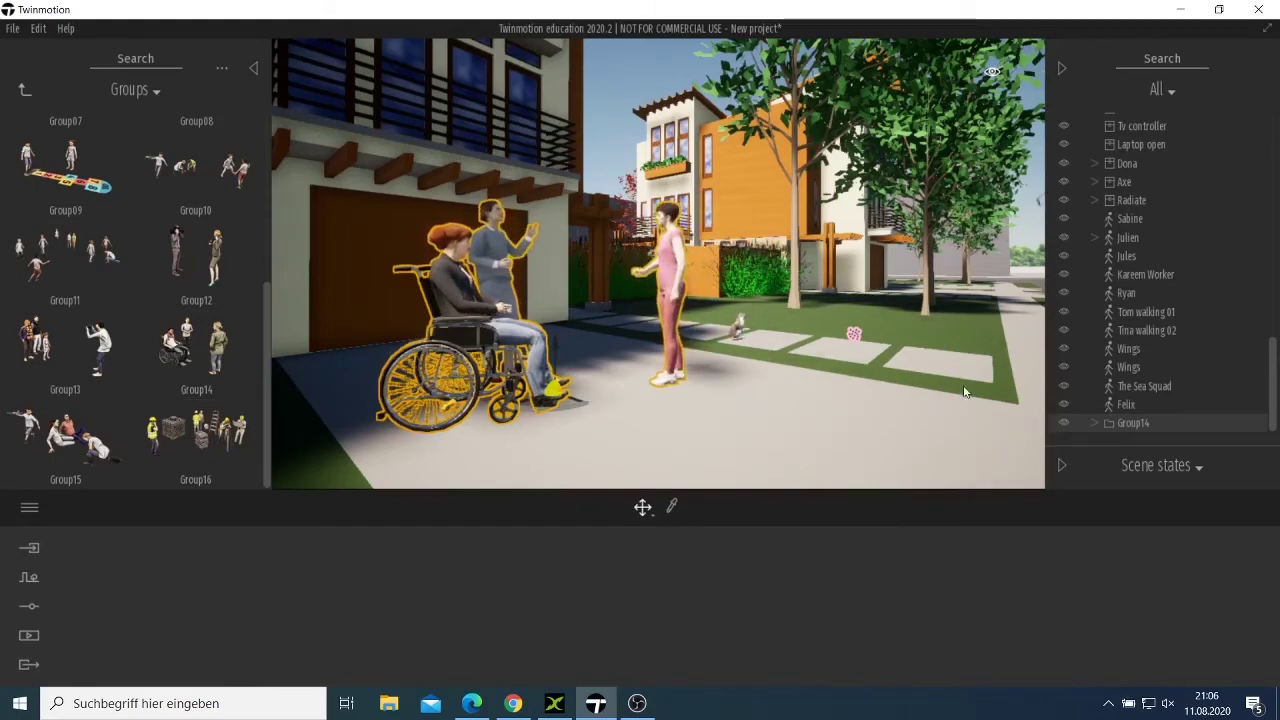
Step: Place the Group16 construction workers on the cross street at the end of the road, by the gap between the grey buildings
right_click_drag(911, 399, 913, 430)
key("w")
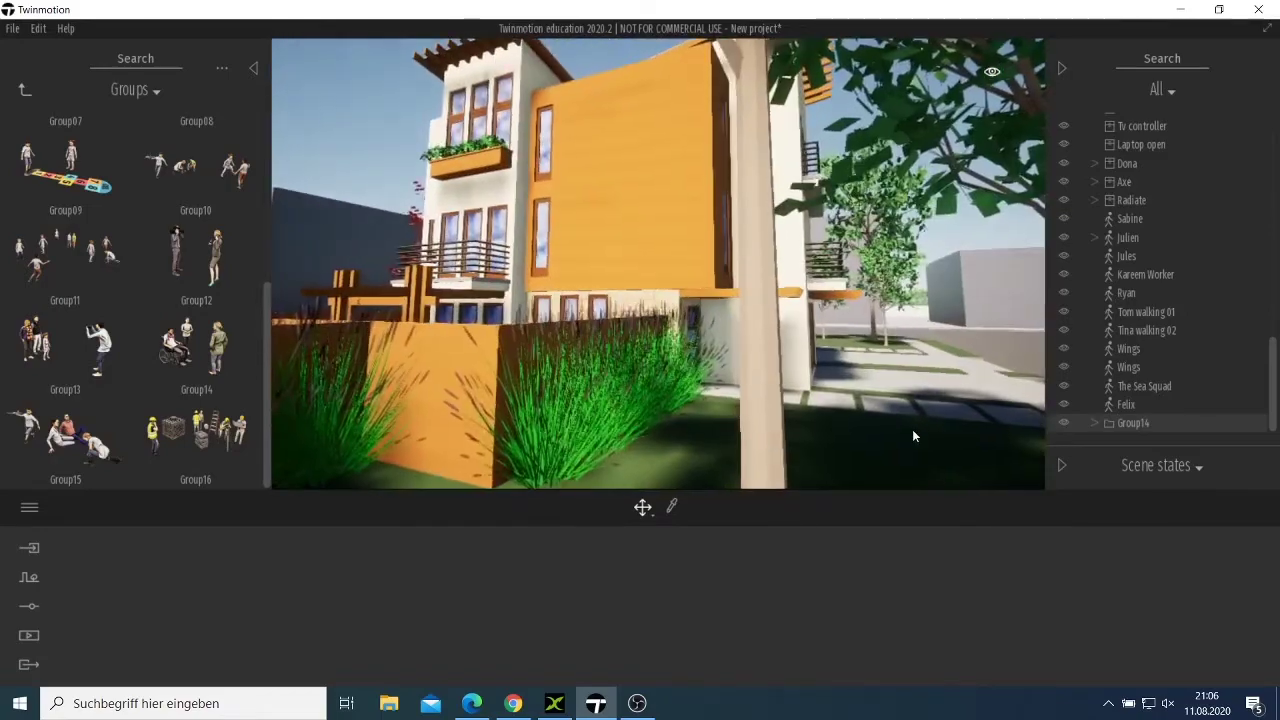
left_click(914, 435)
key("Right")
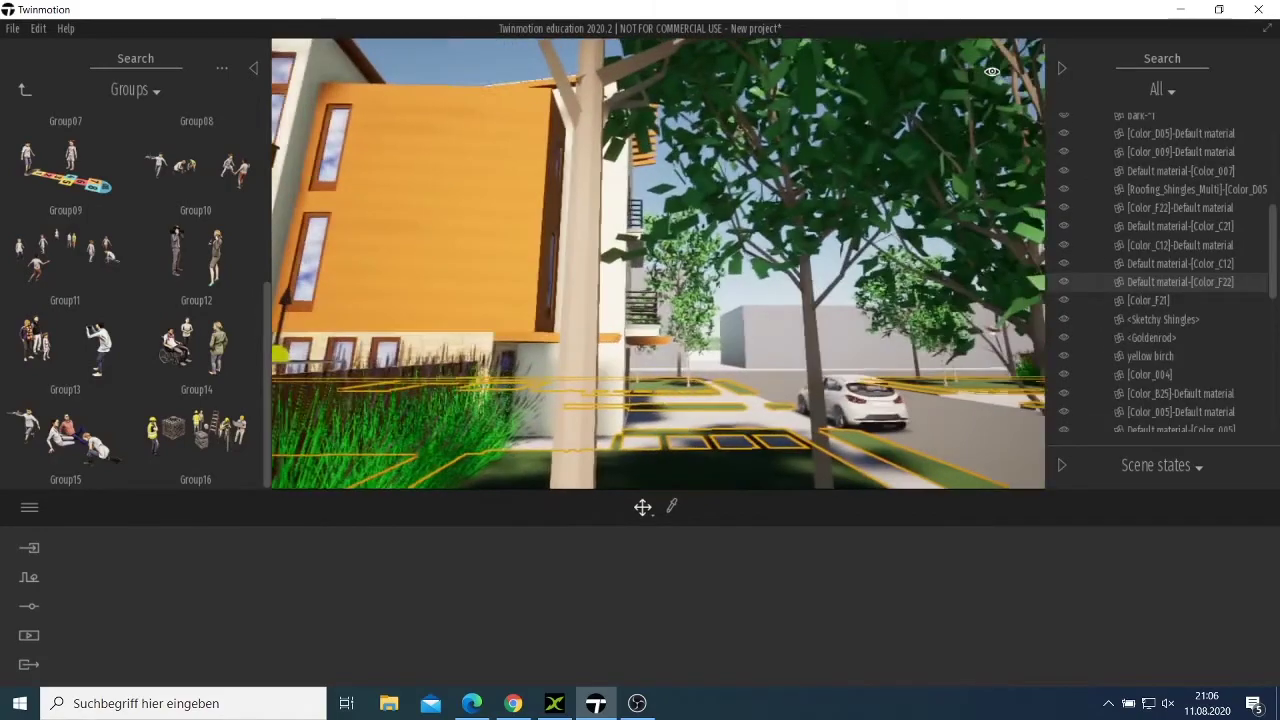
key("d")
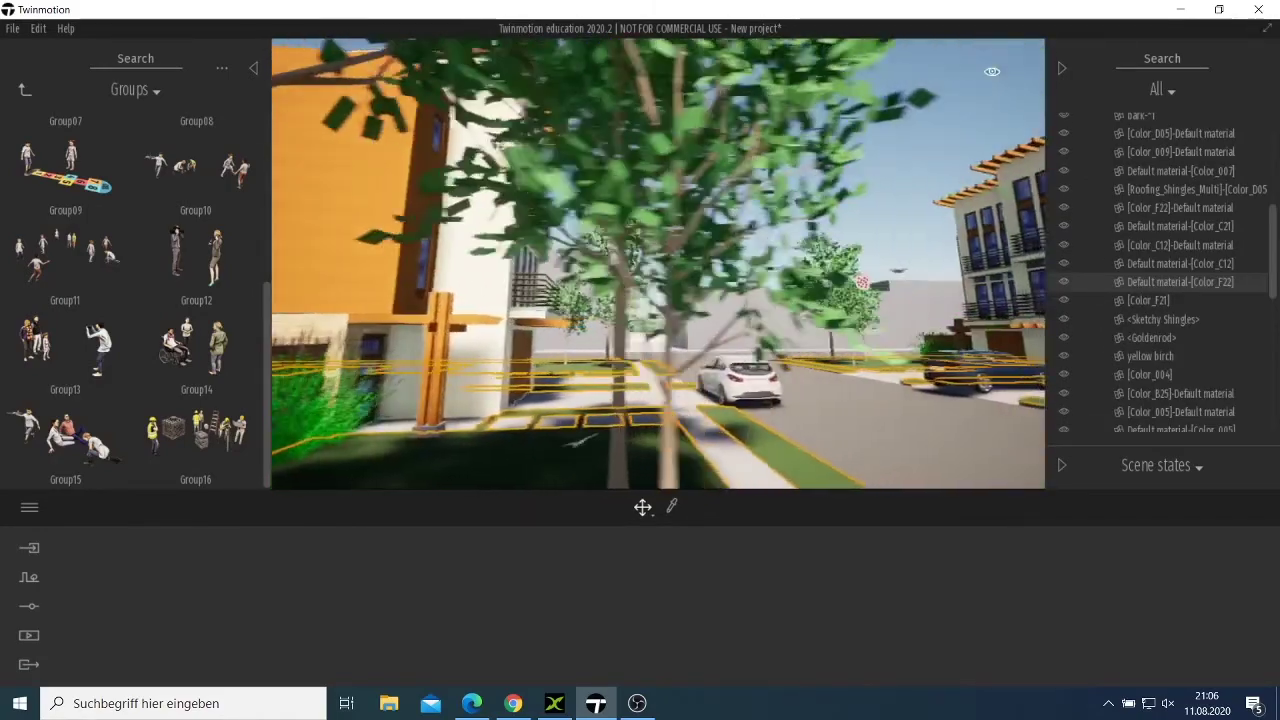
key("w")
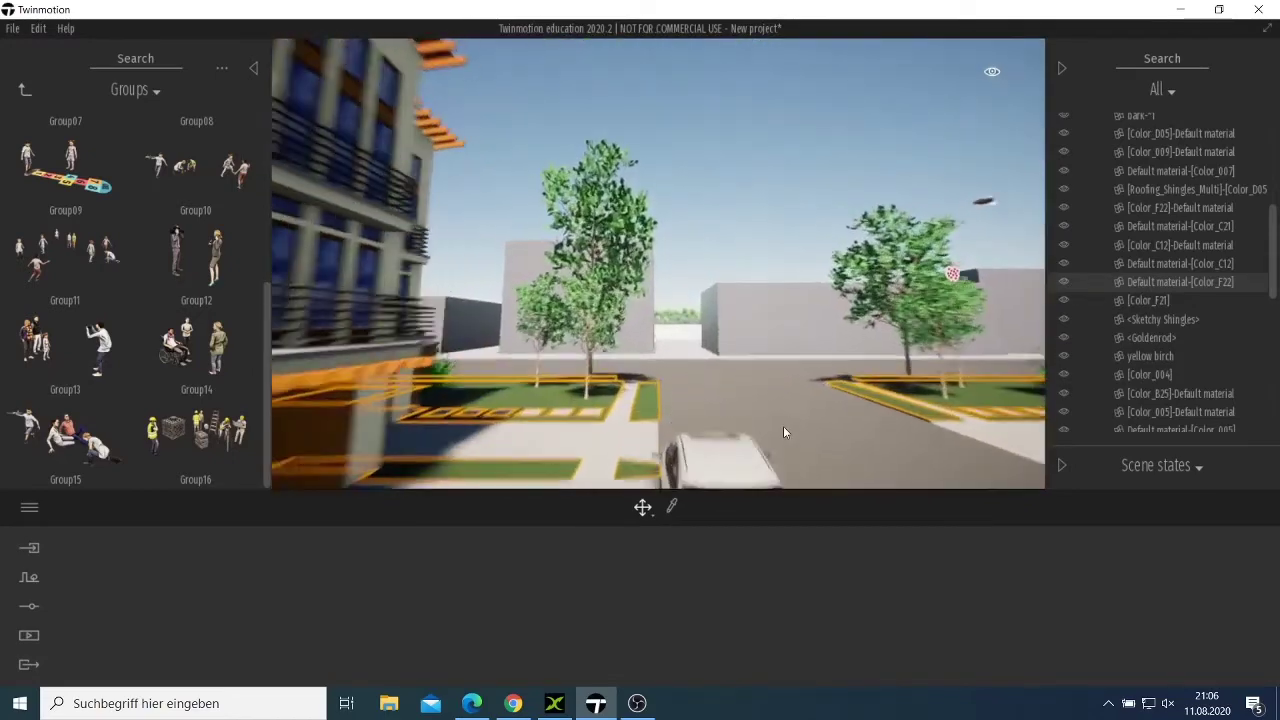
key("Up")
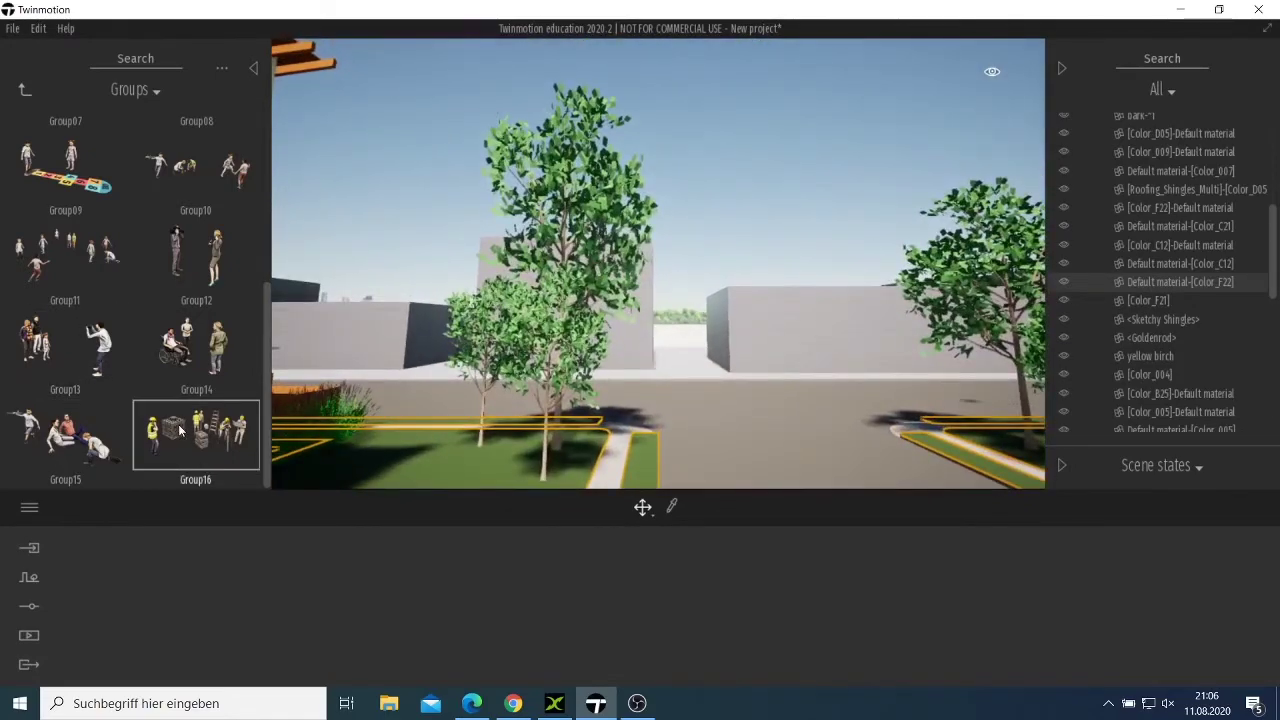
left_click_drag(695, 395, 695, 395)
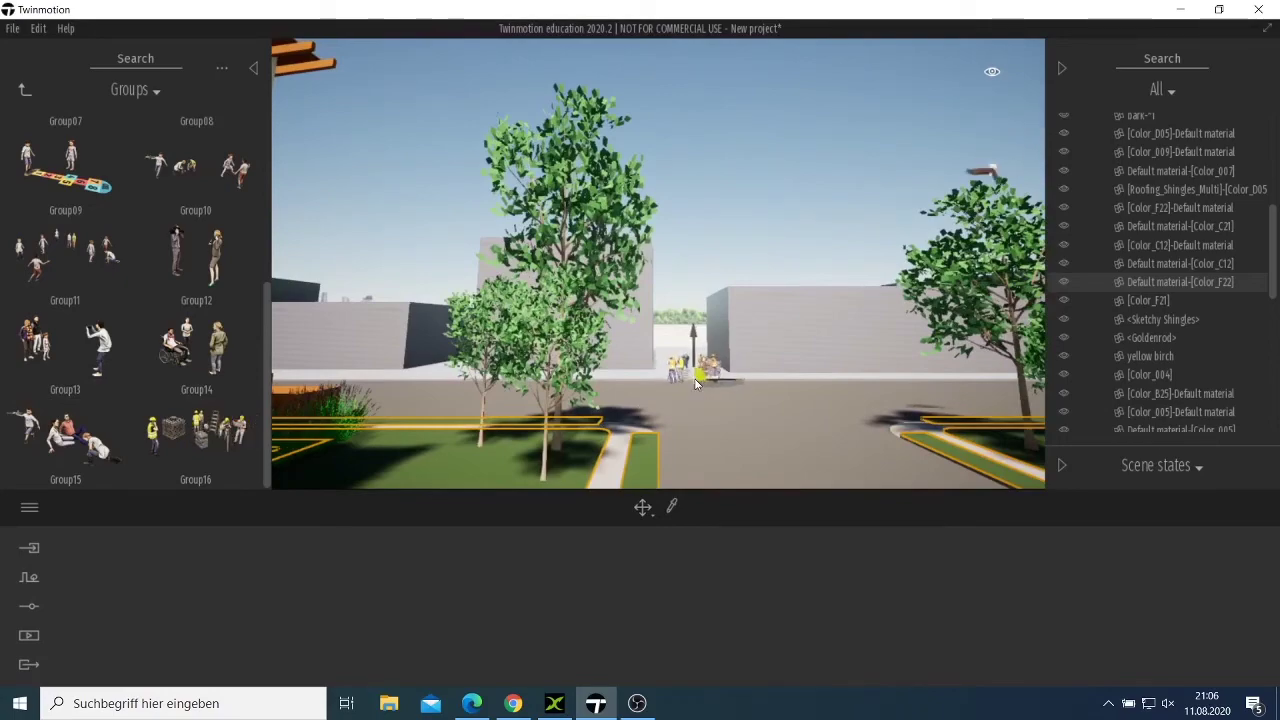
key("Up")
key("Down")
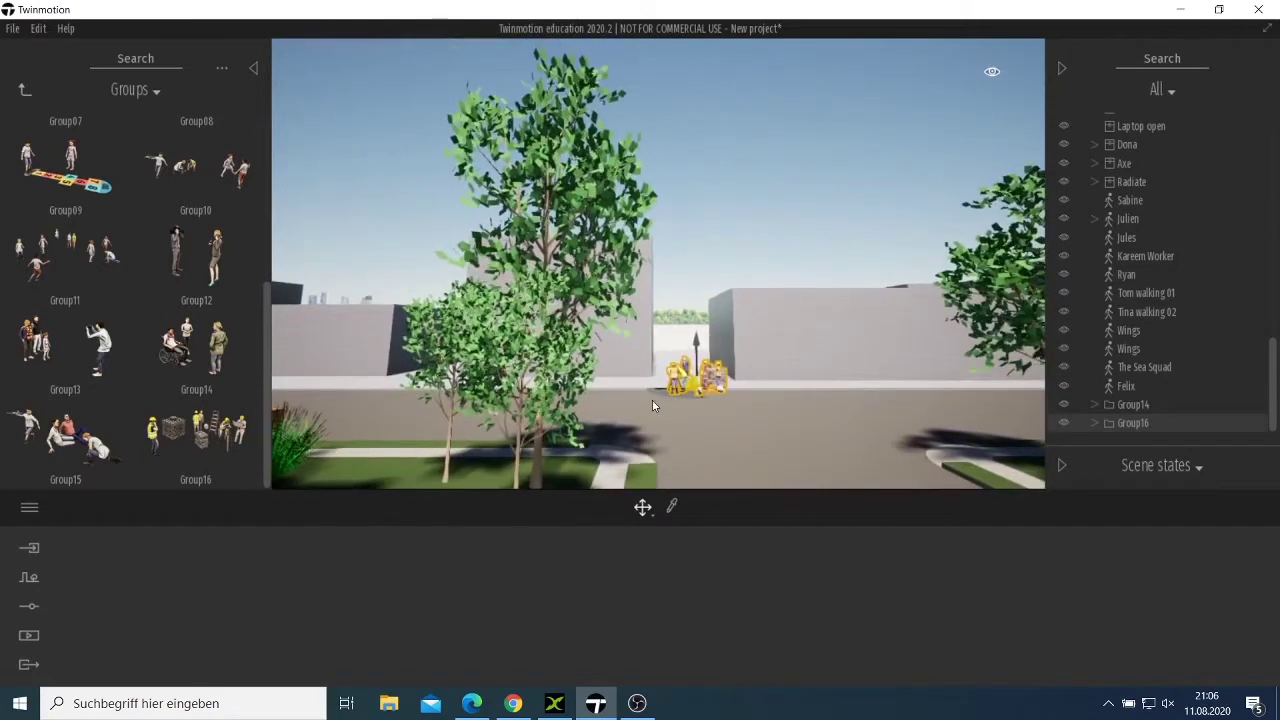
Step: Look through the Bushes in the Vegetation and landscape library and examine the pavement in front of the grey buildings
left_click(25, 93)
left_click(24, 92)
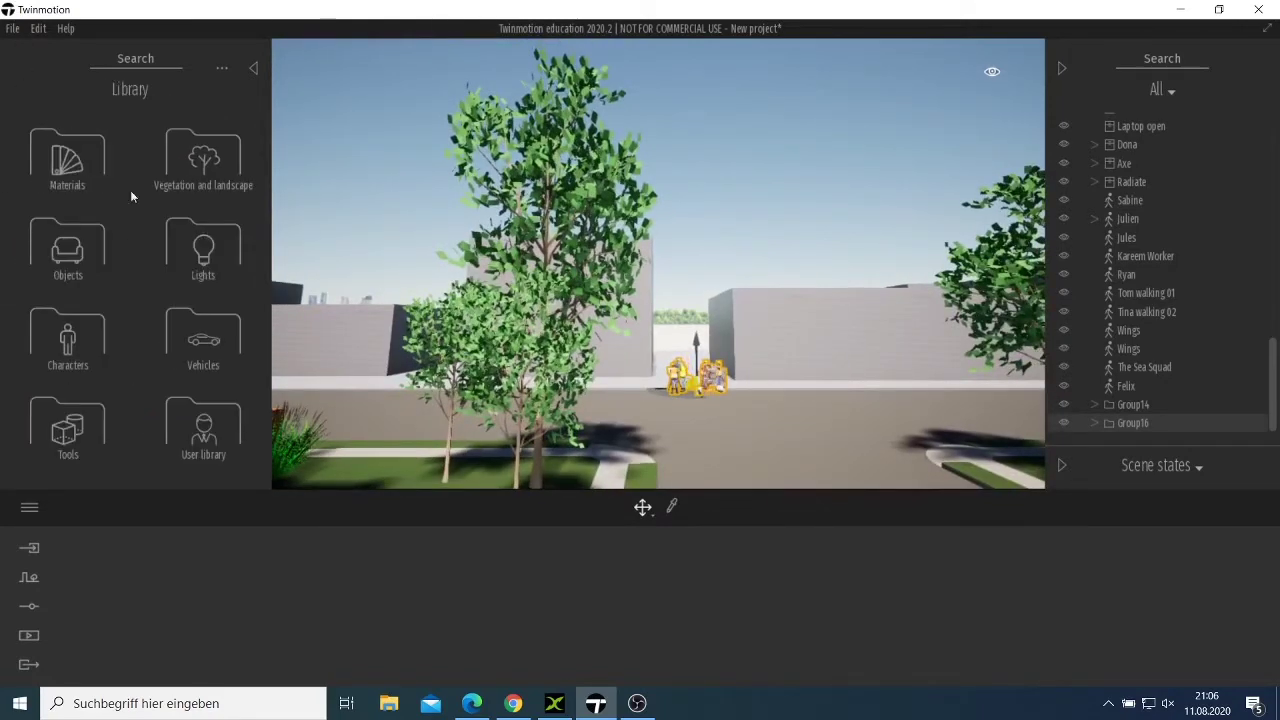
left_click(205, 165)
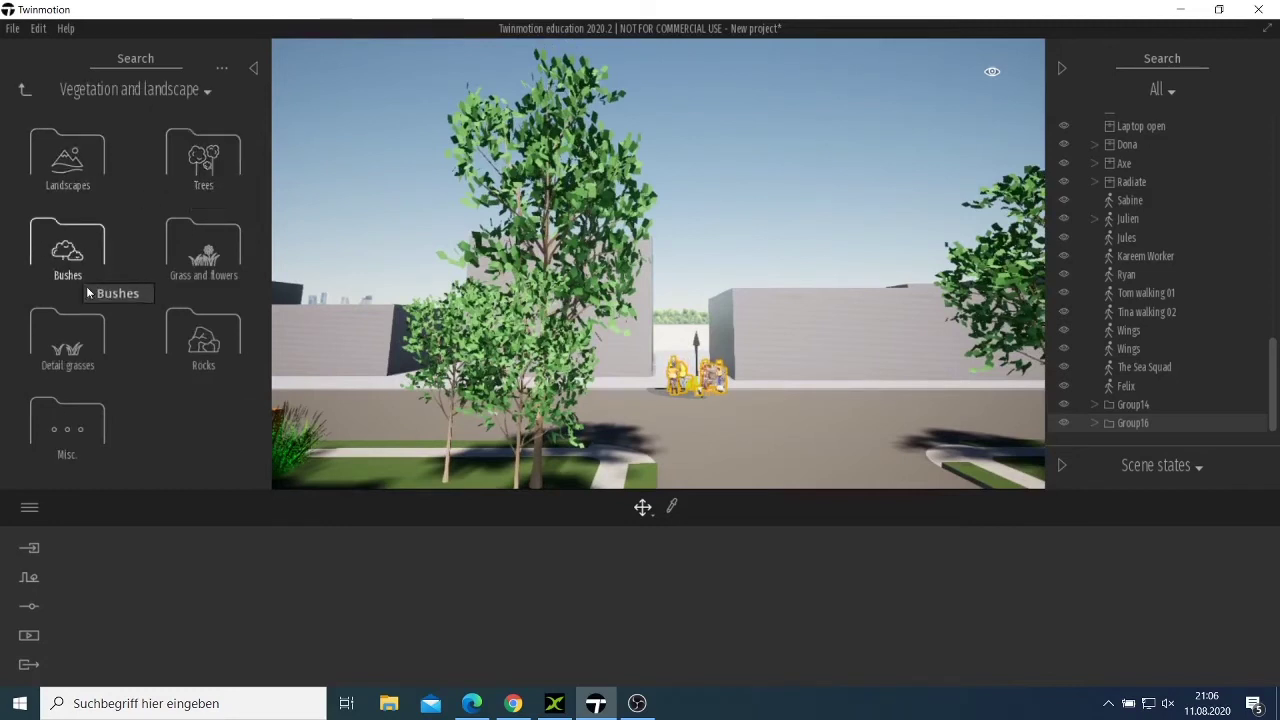
left_click(63, 265)
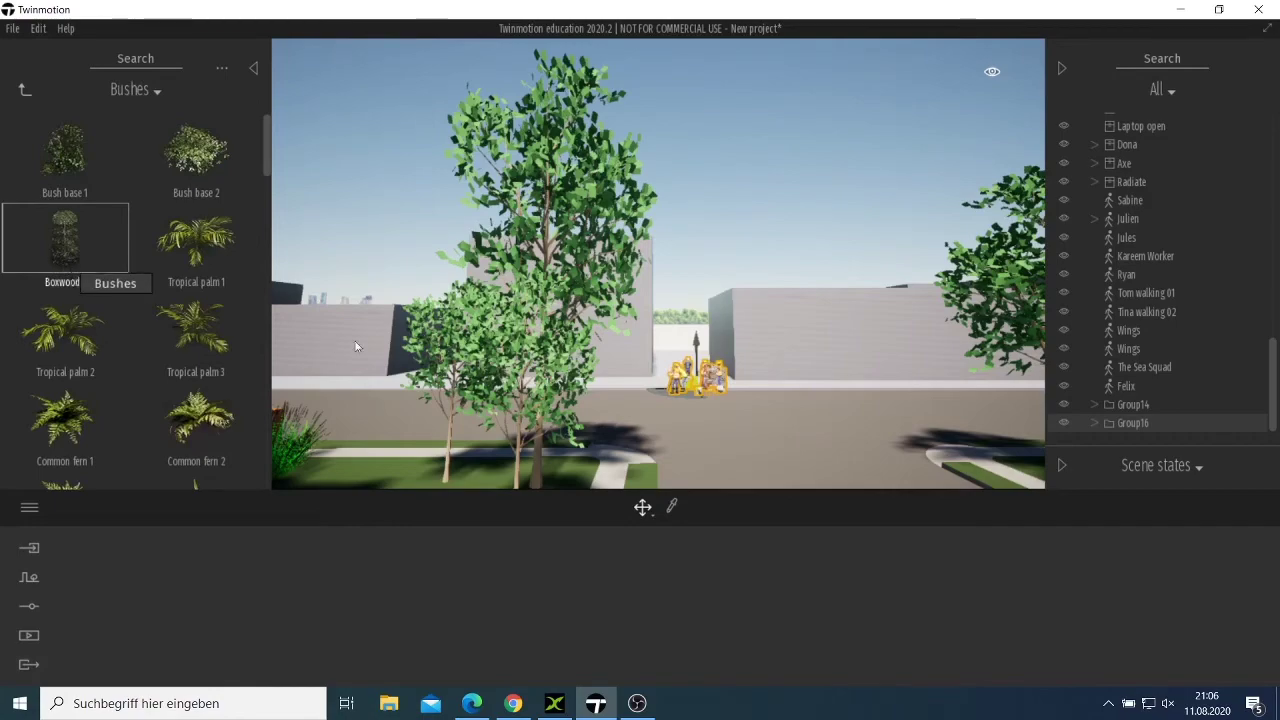
scroll(382, 350, "down", 5)
scroll(382, 348, "up", 5)
key("Up")
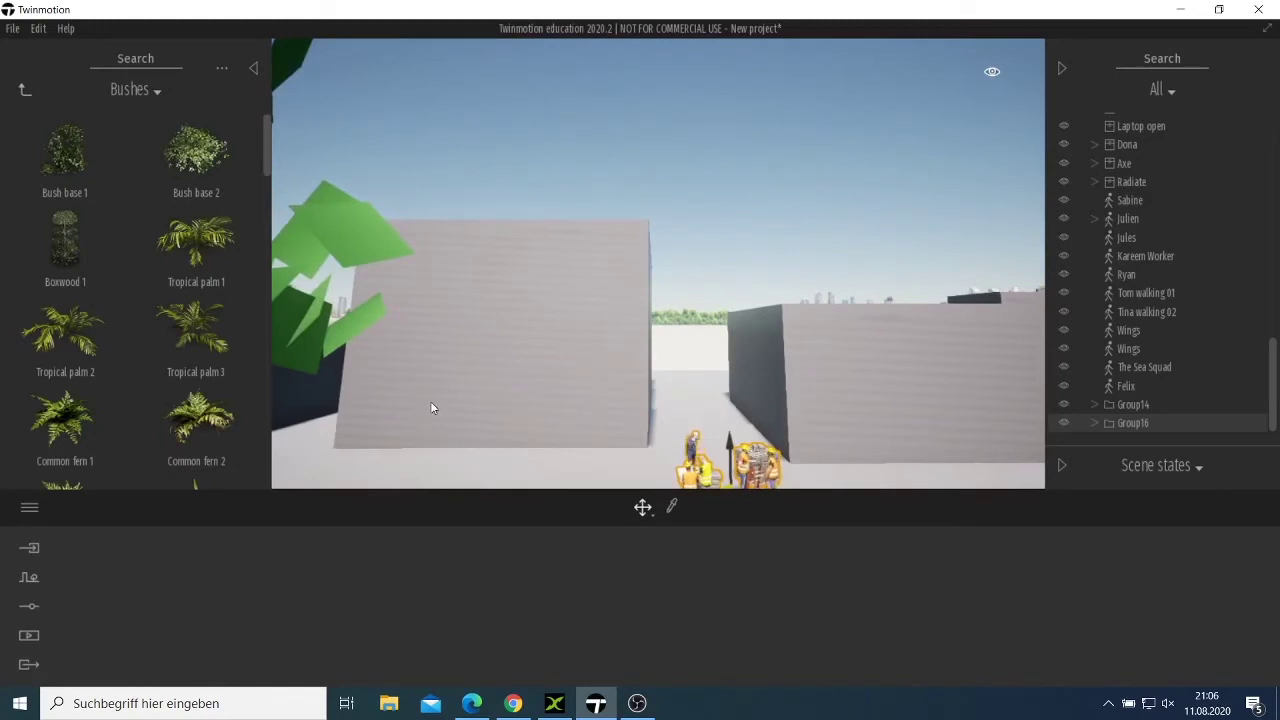
key("Down")
left_click(489, 416)
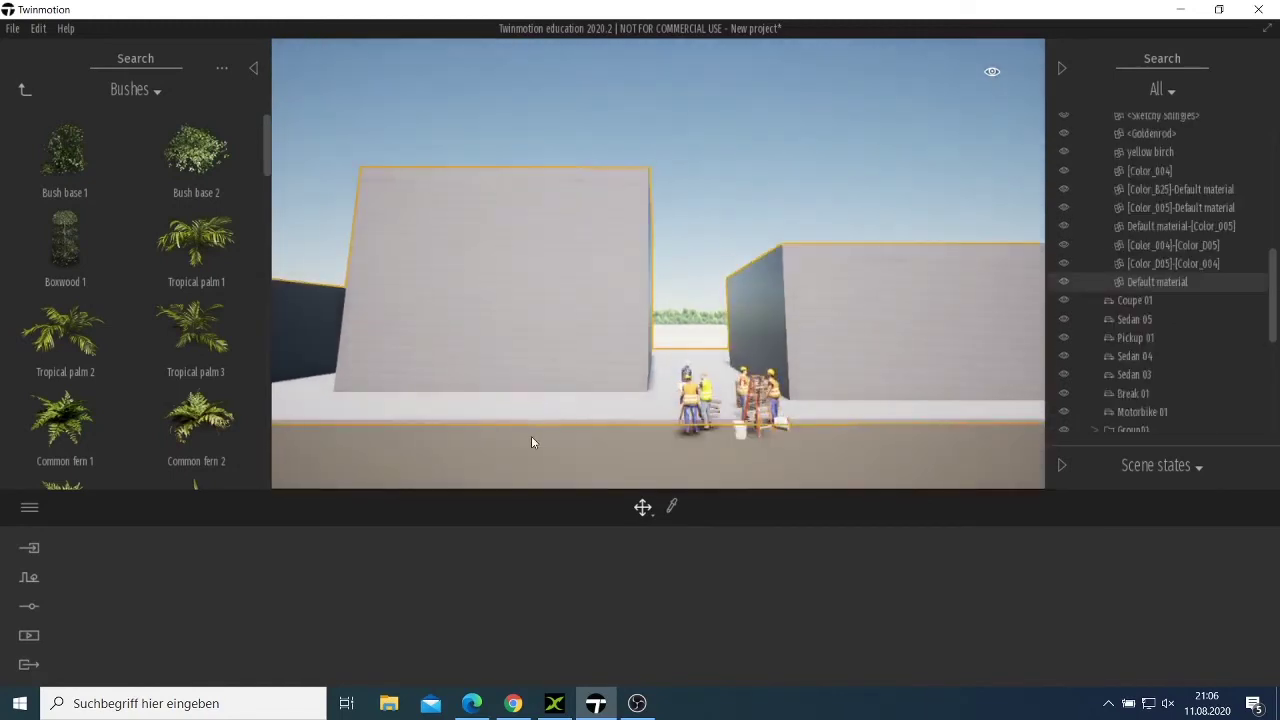
scroll(532, 442, "up", 3)
key("Down")
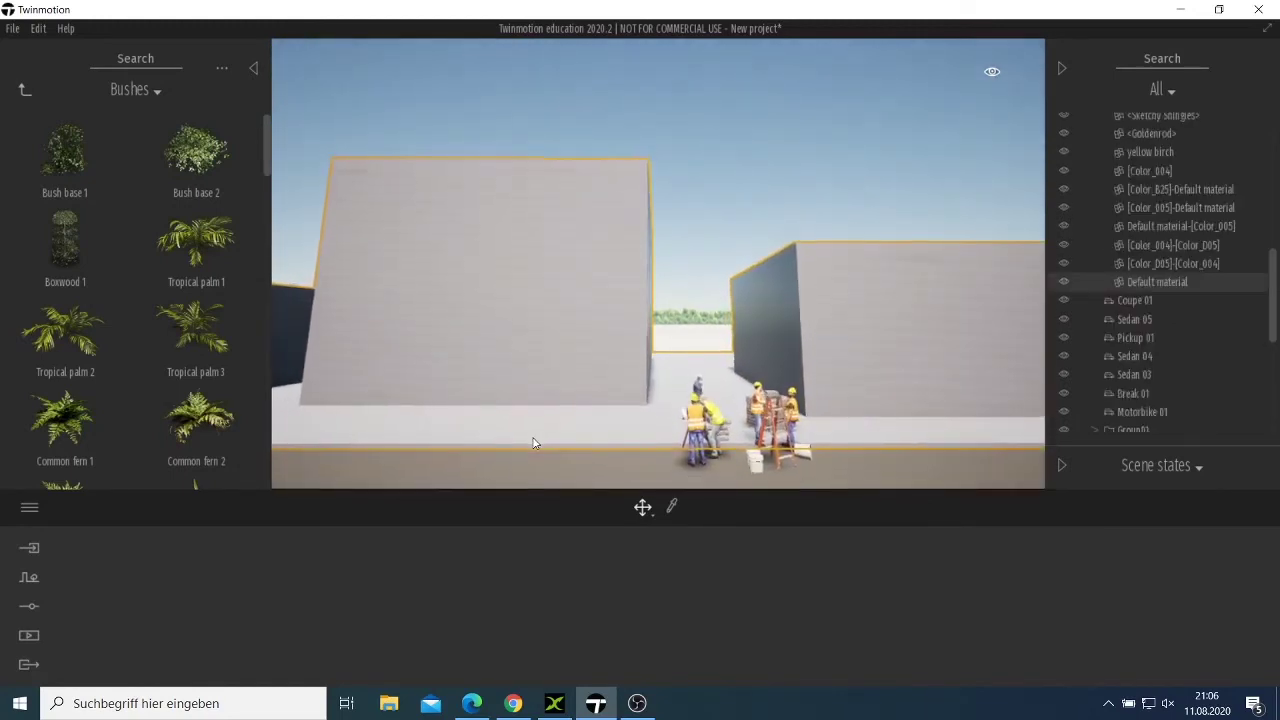
key("Down")
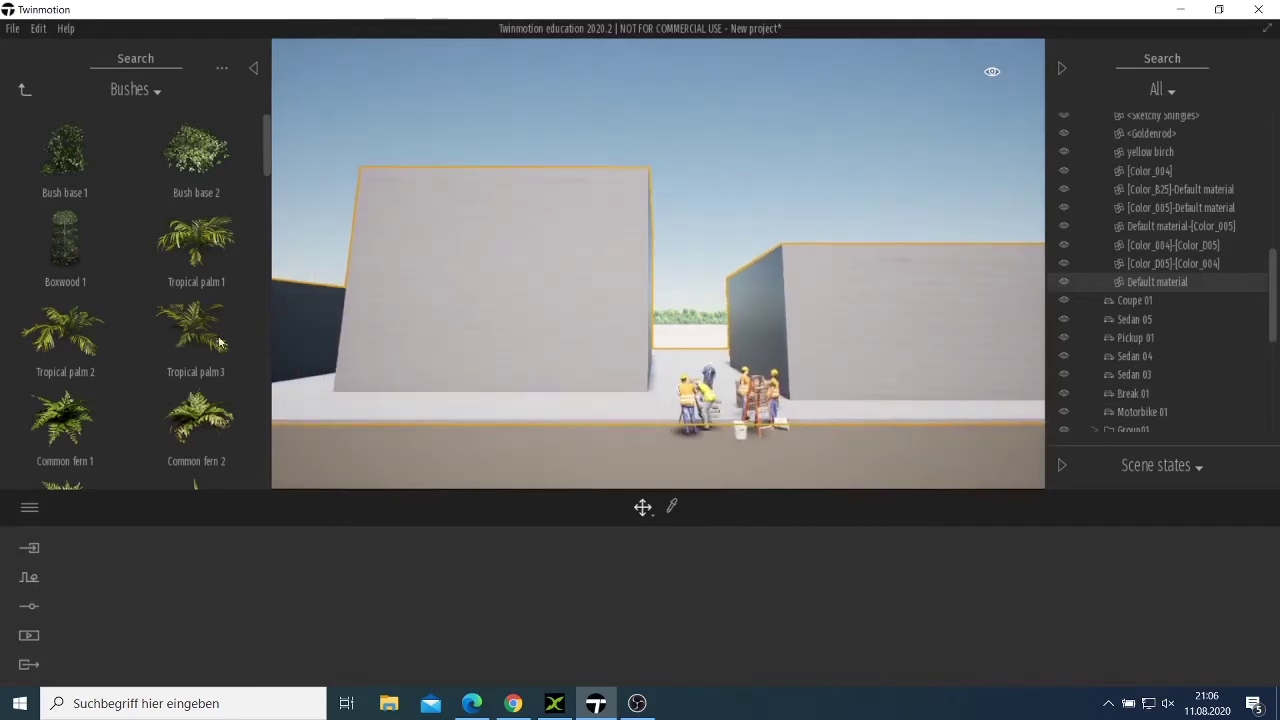
Step: Place five Colorado Spruce trees from the Trees library along the pavement in front of the grey buildings
left_click(25, 91)
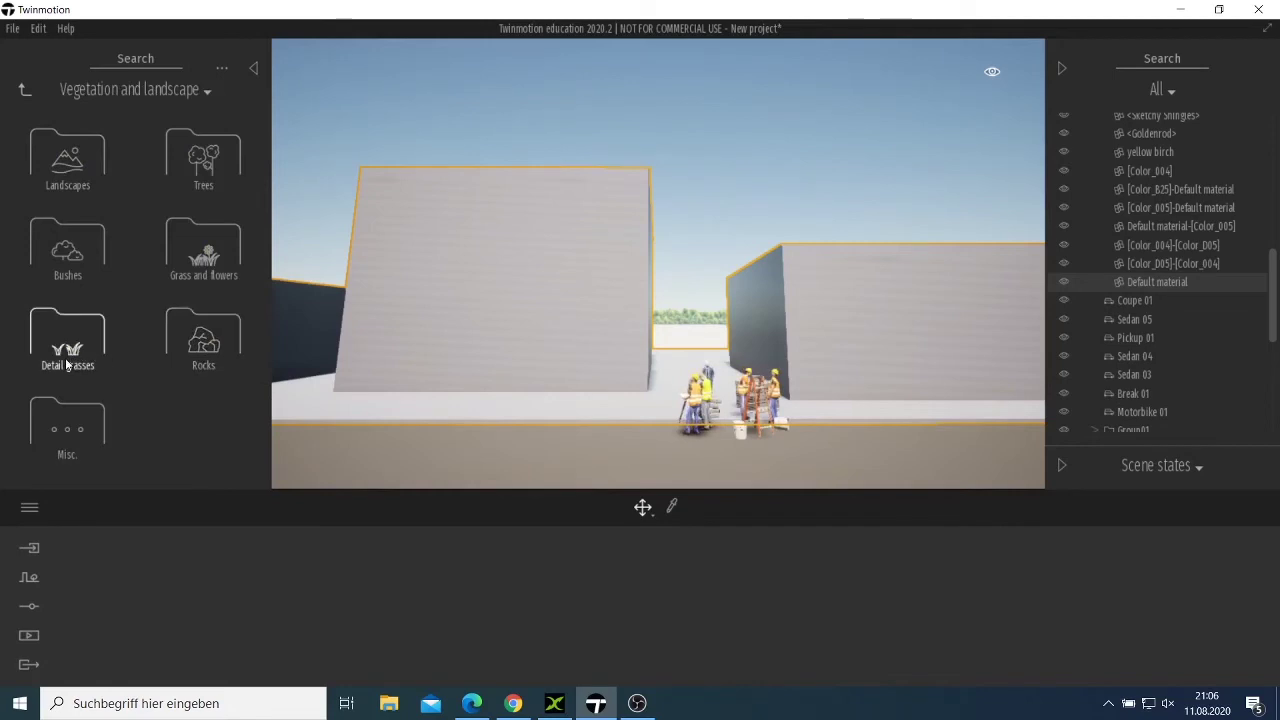
left_click(194, 173)
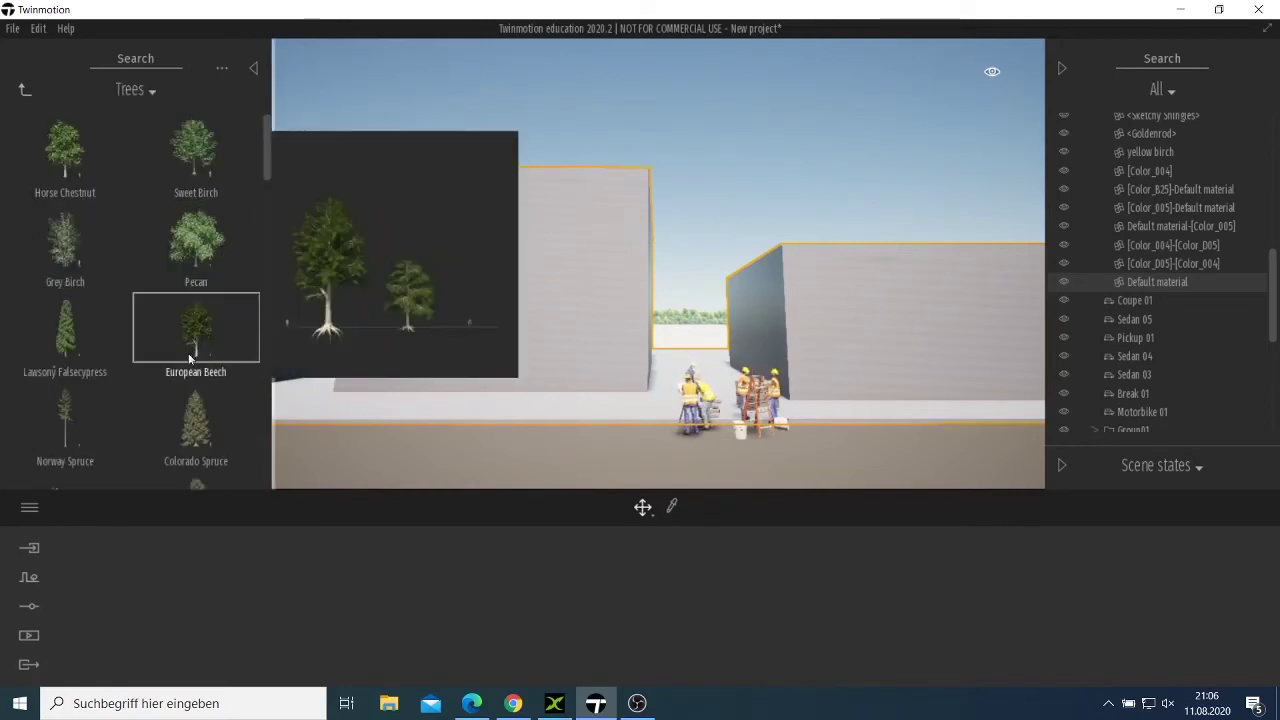
left_click(340, 406)
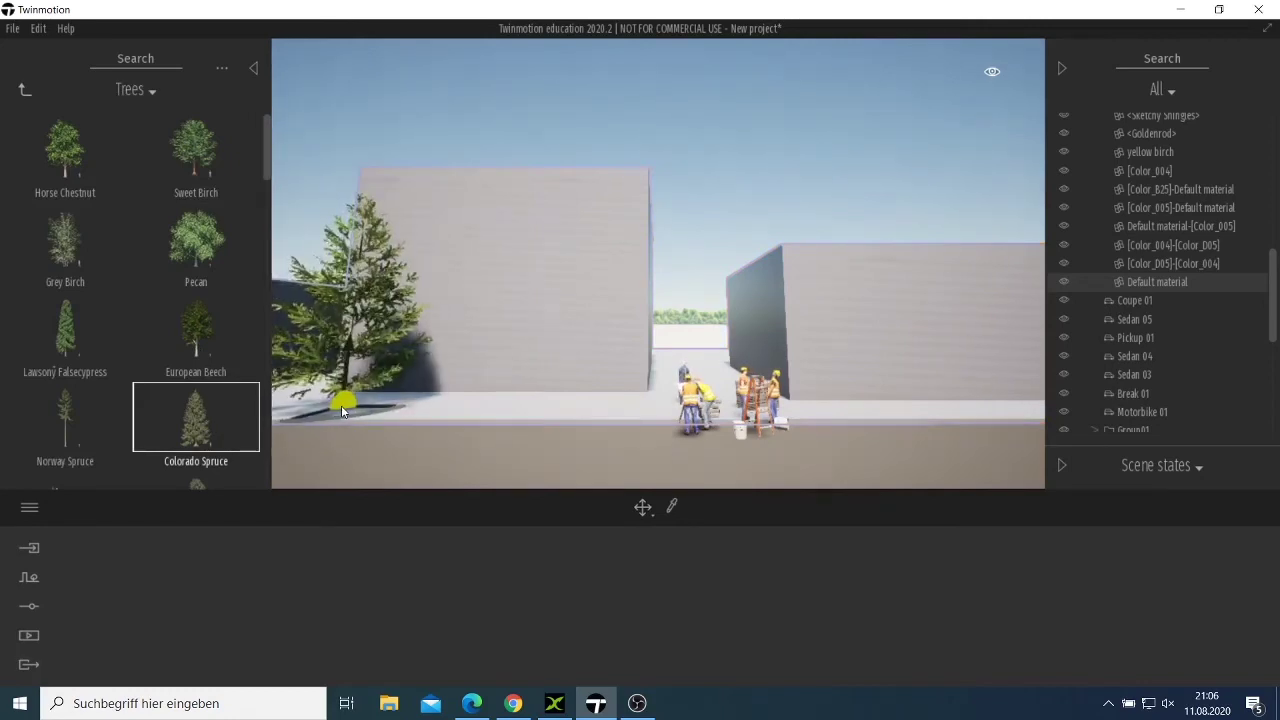
left_click(588, 398)
left_click(876, 412)
left_click(924, 416)
key("d")
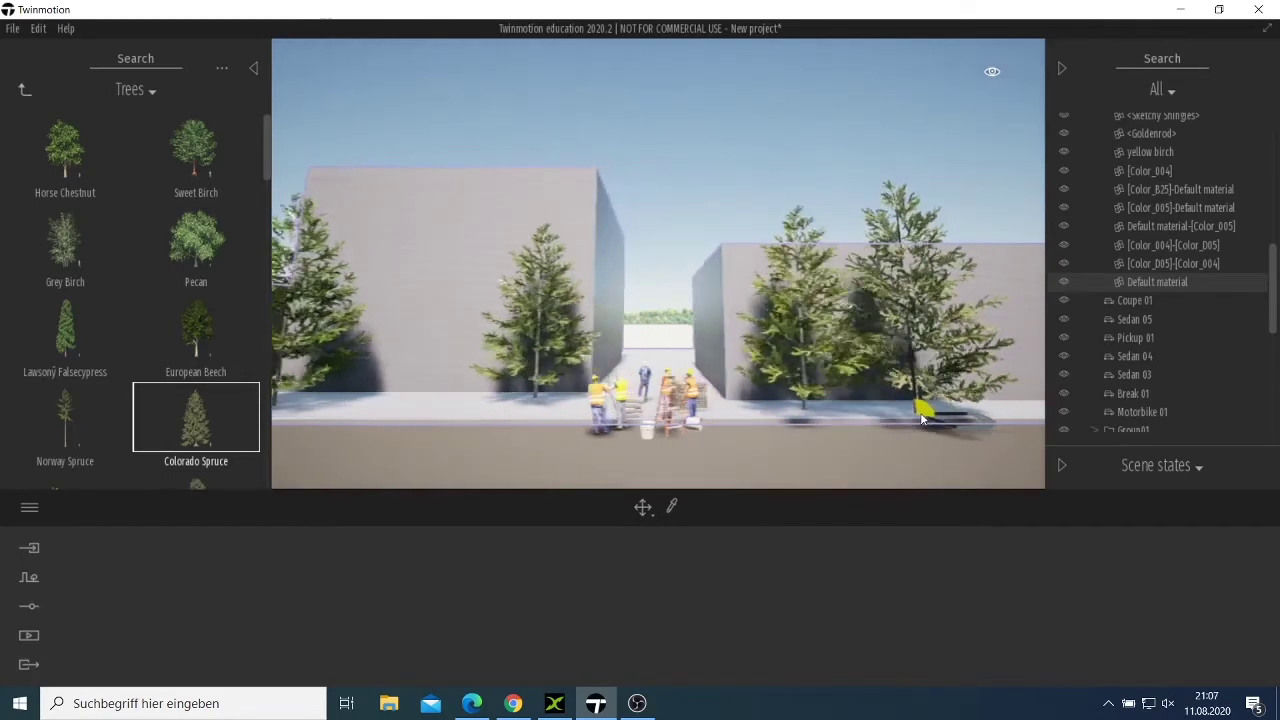
left_click(915, 409)
left_click(739, 409)
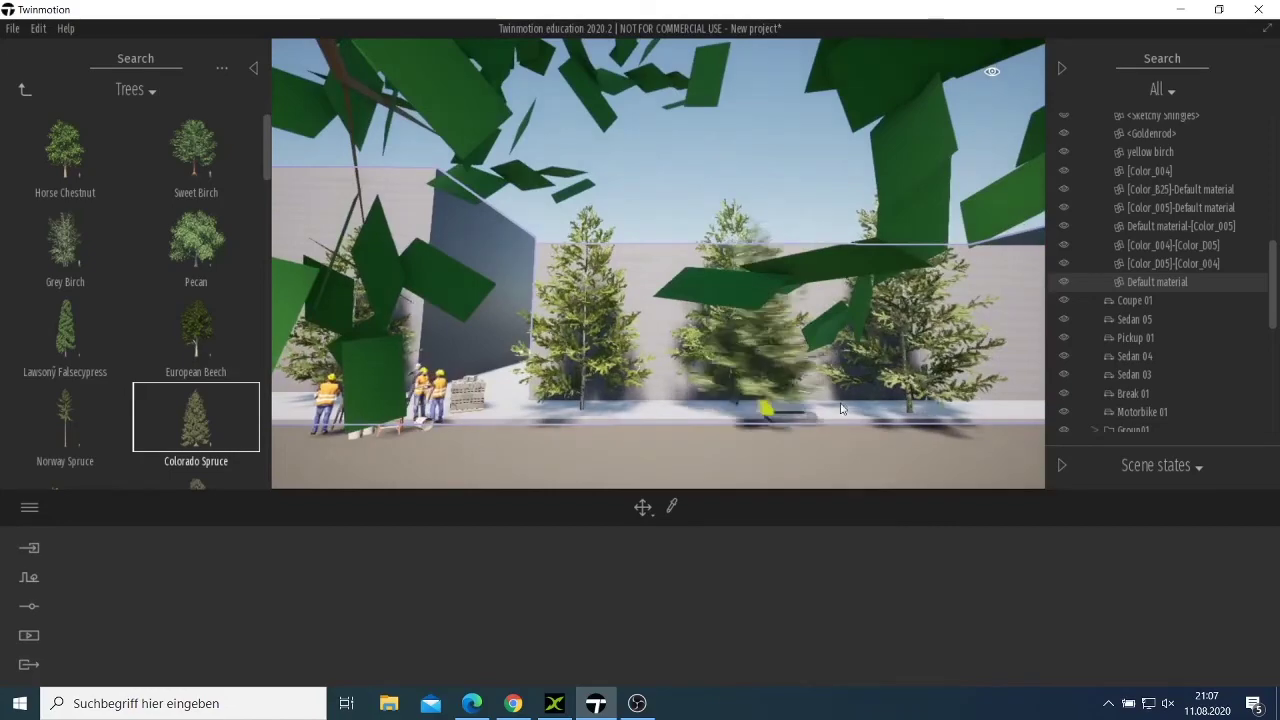
scroll(742, 415, "down", 5)
scroll(742, 415, "down", 4)
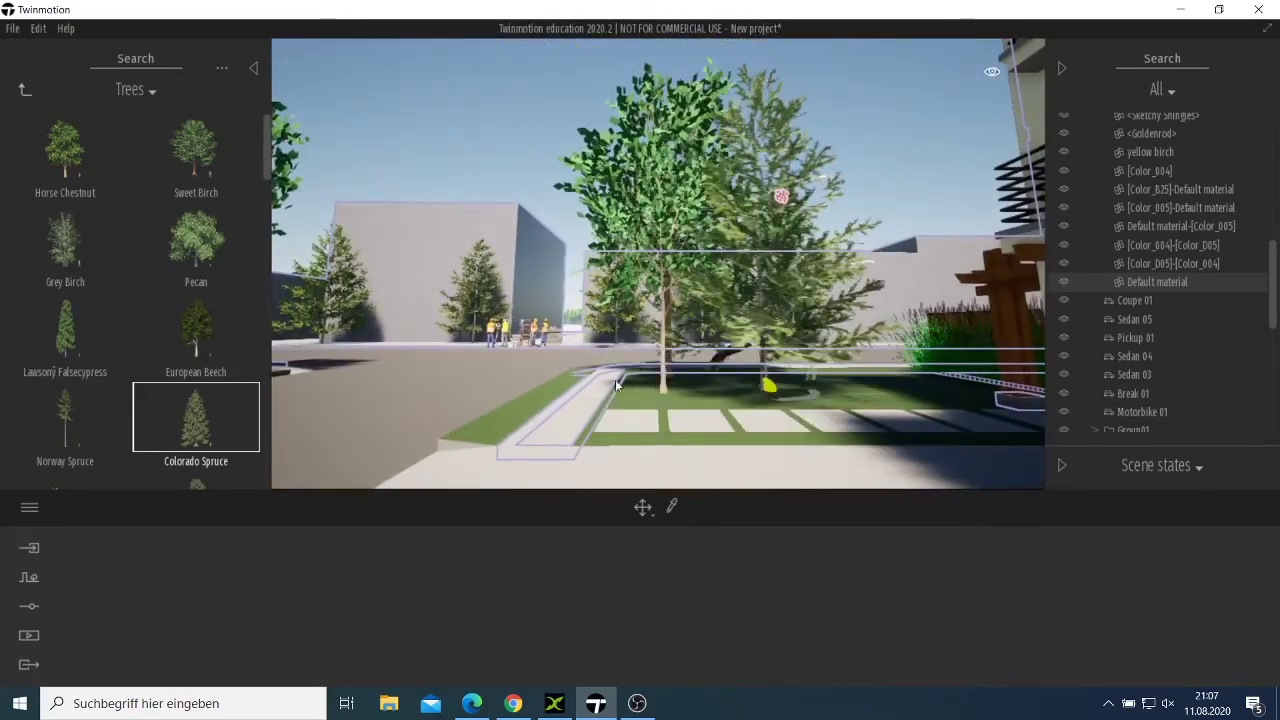
Step: Look through the tree models and the categories of the Vegetation and landscape and Materials libraries
mouse_move(200, 352)
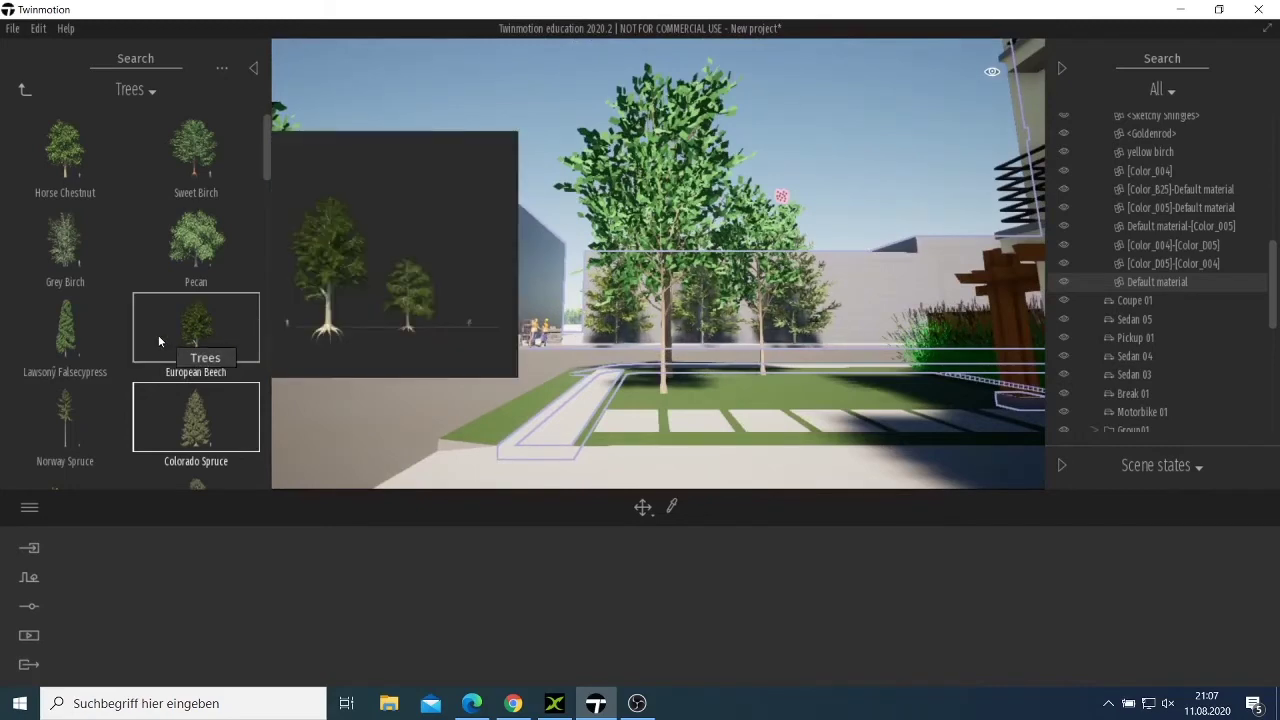
left_click(158, 342)
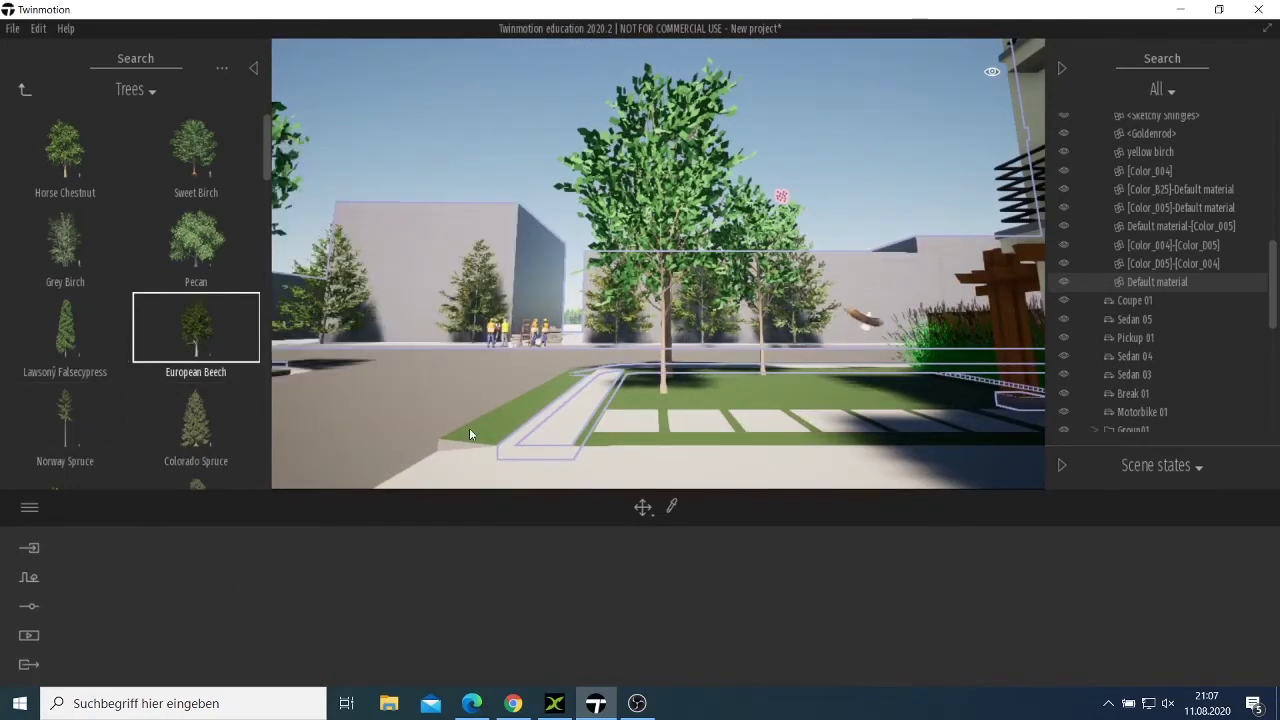
left_click(28, 89)
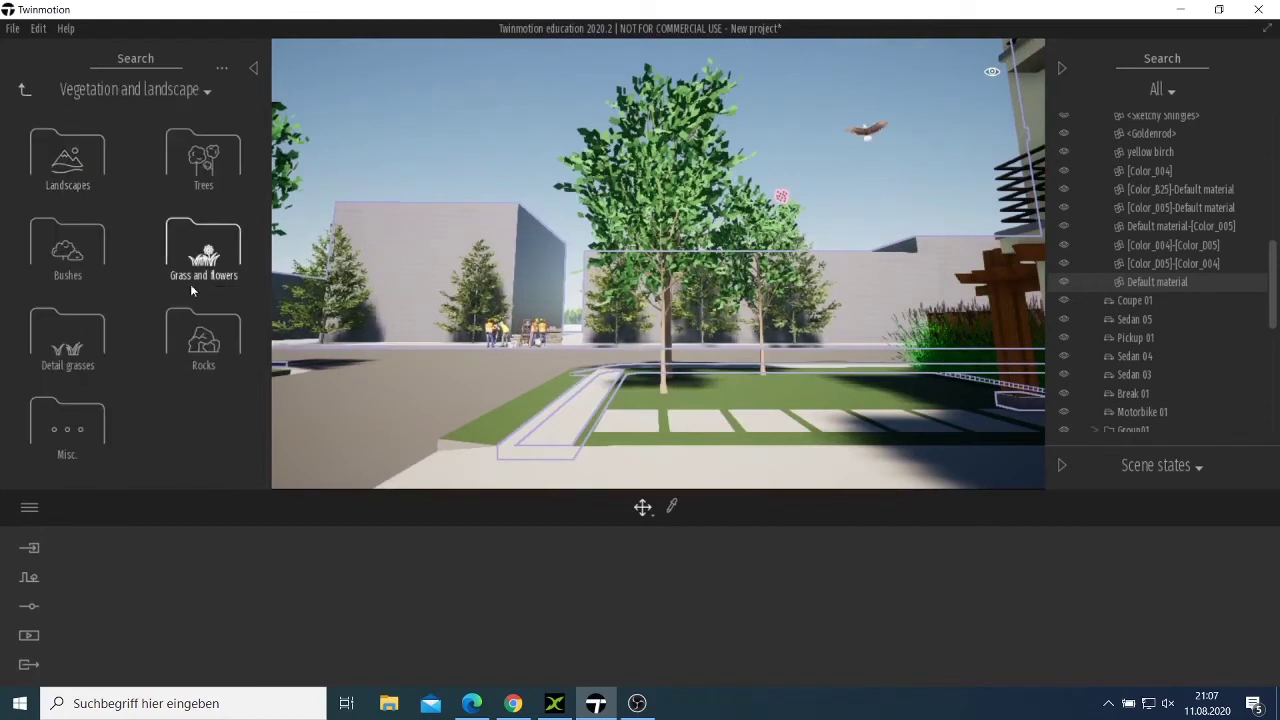
left_click(27, 91)
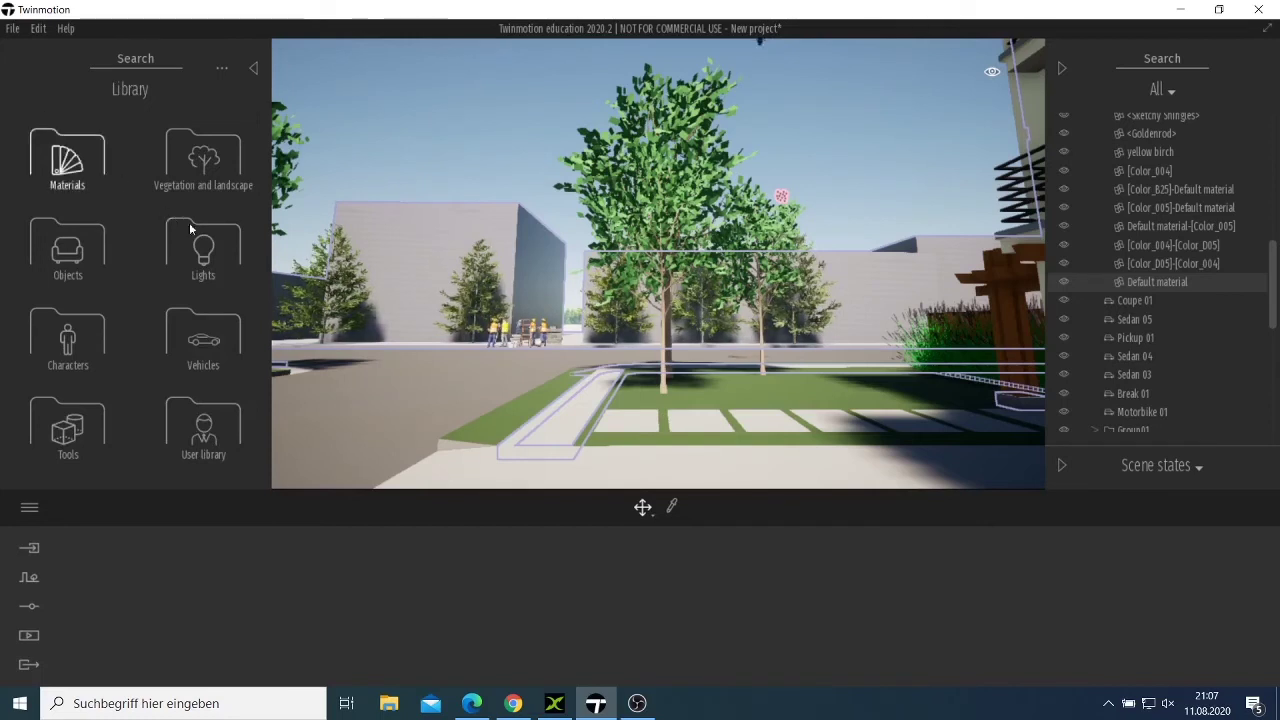
left_click(78, 176)
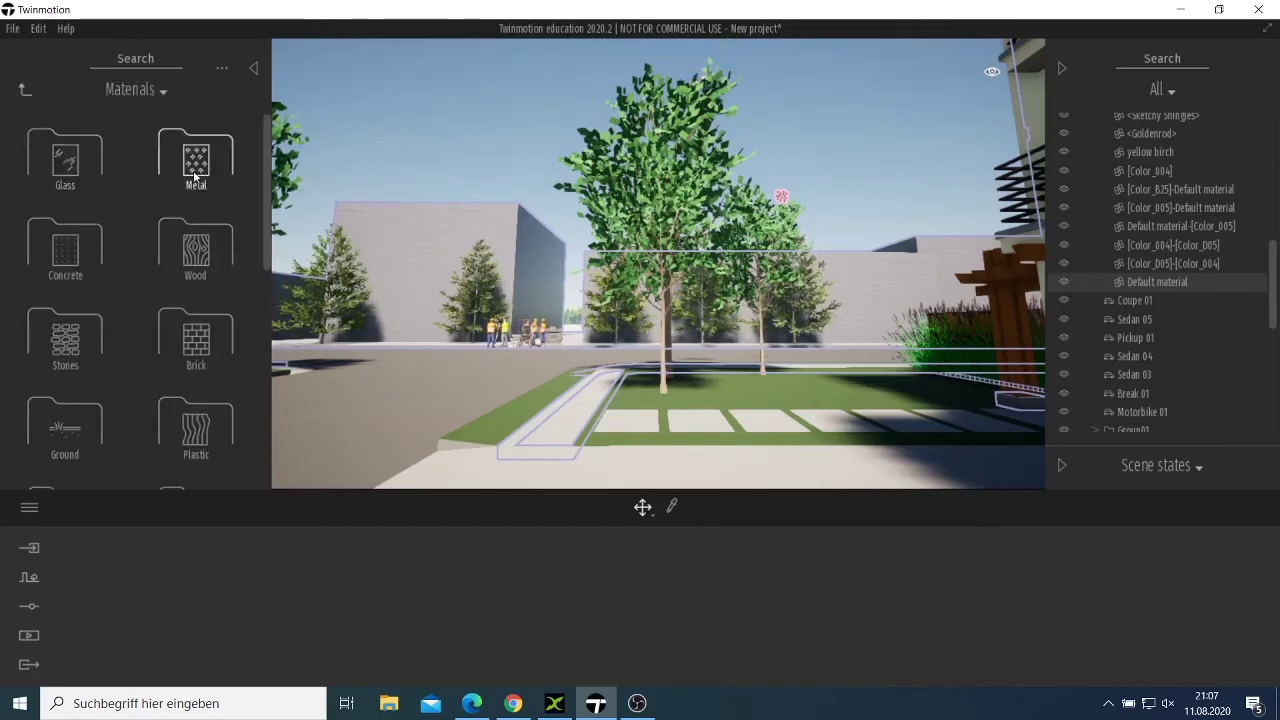
left_click(24, 91)
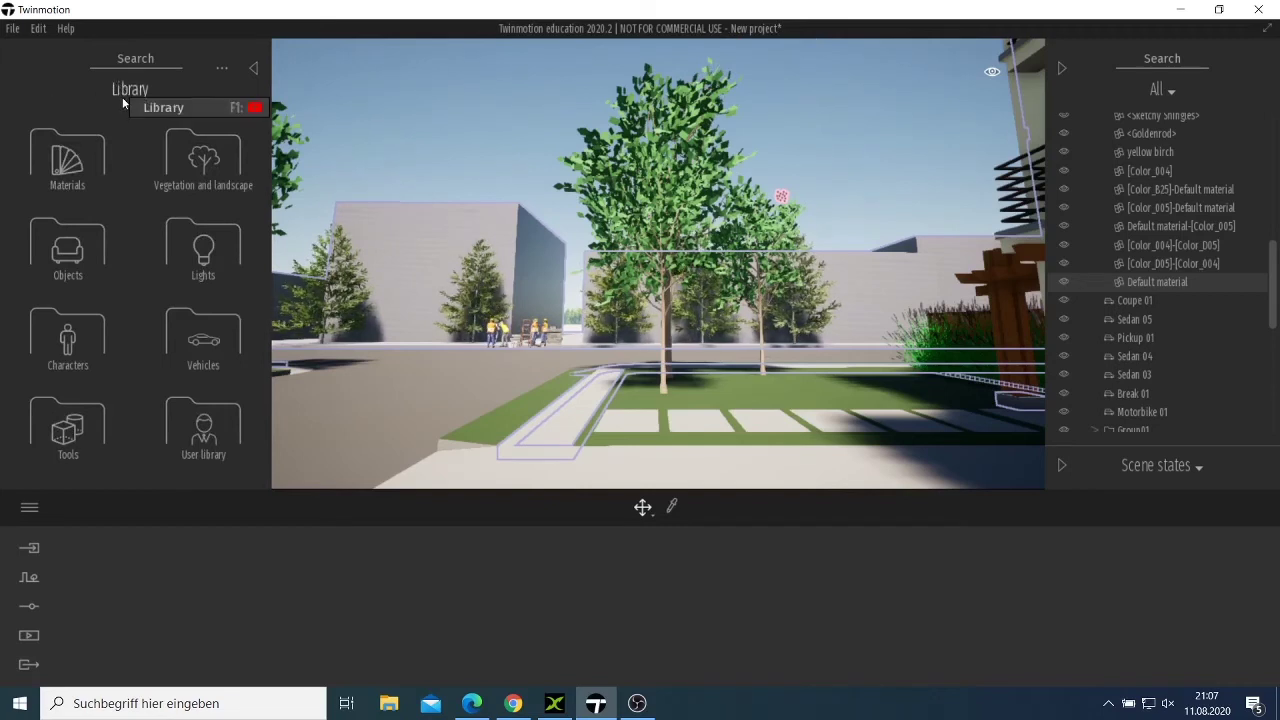
left_click(67, 173)
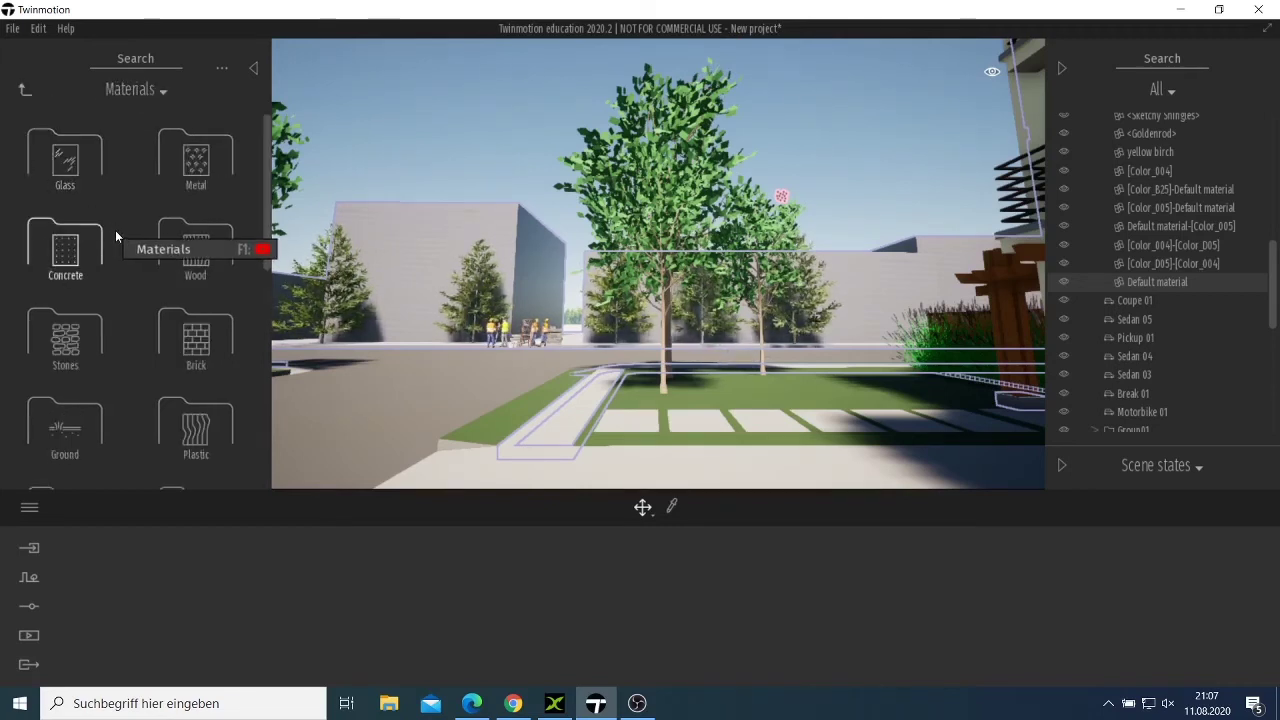
scroll(115, 230, "down", 2)
left_click(23, 86)
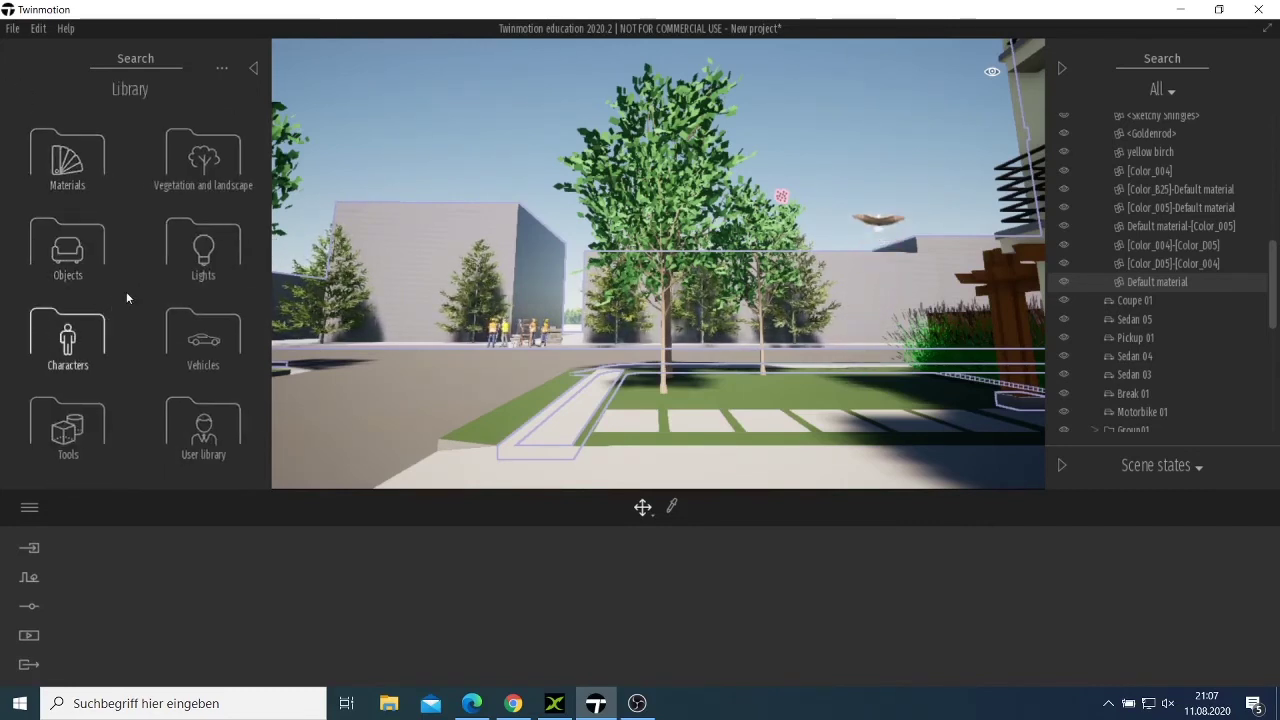
left_click(204, 186)
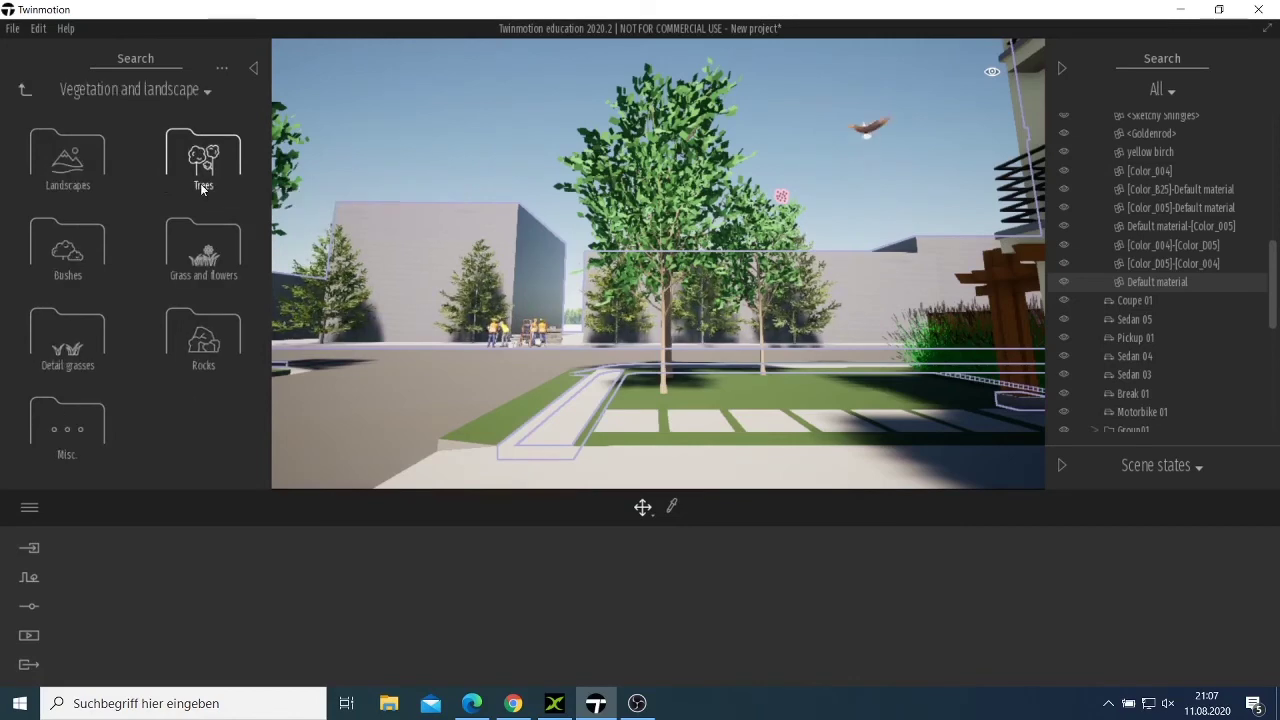
left_click(25, 90)
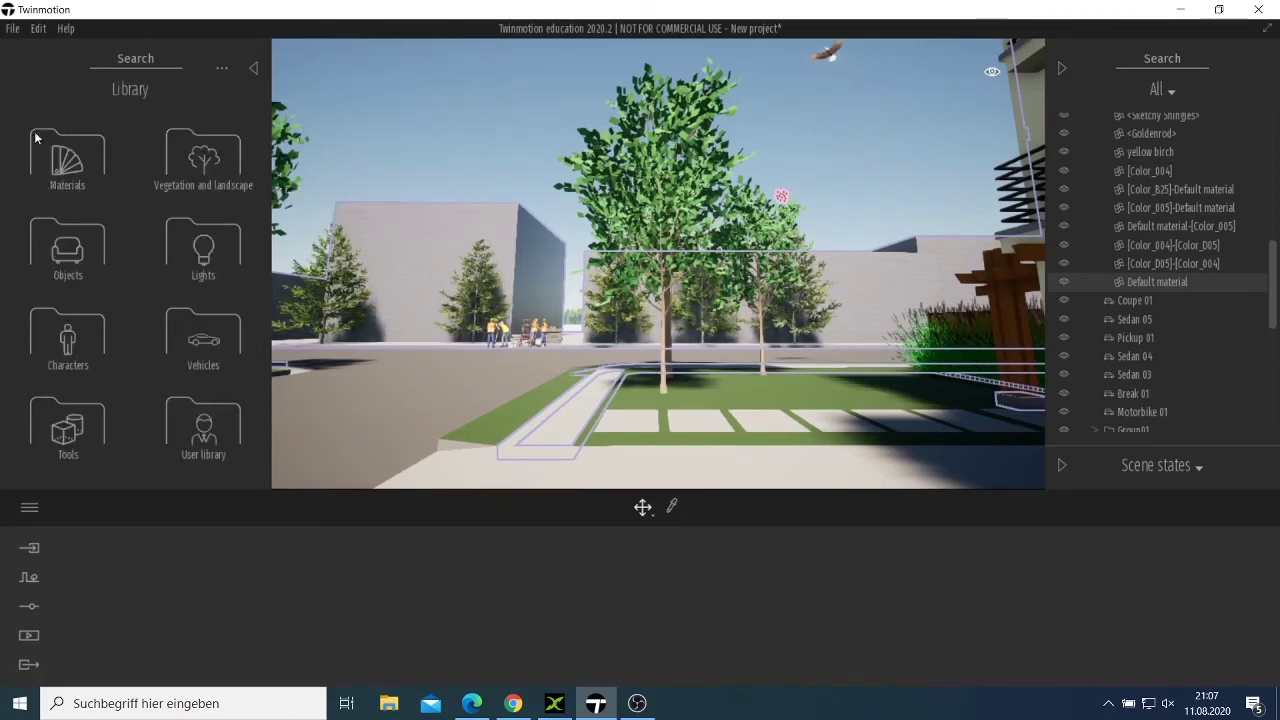
left_click(50, 165)
scroll(210, 180, "down", 3)
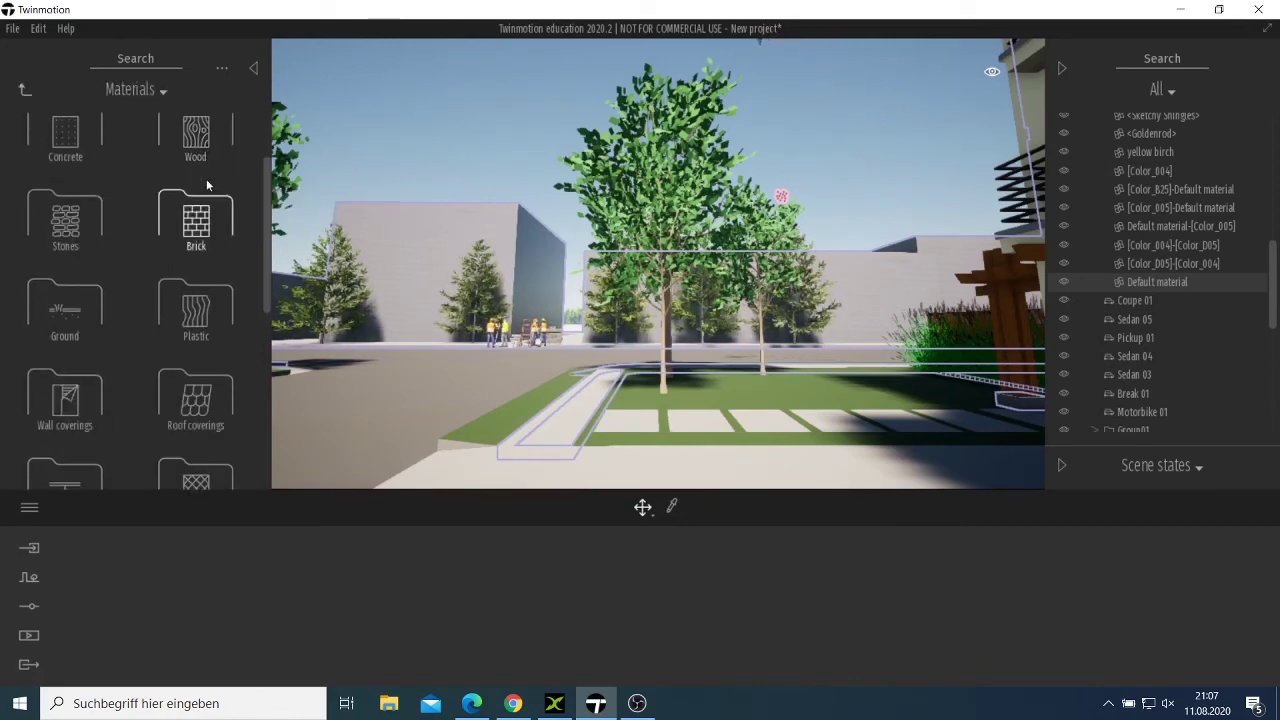
scroll(205, 192, "down", 5)
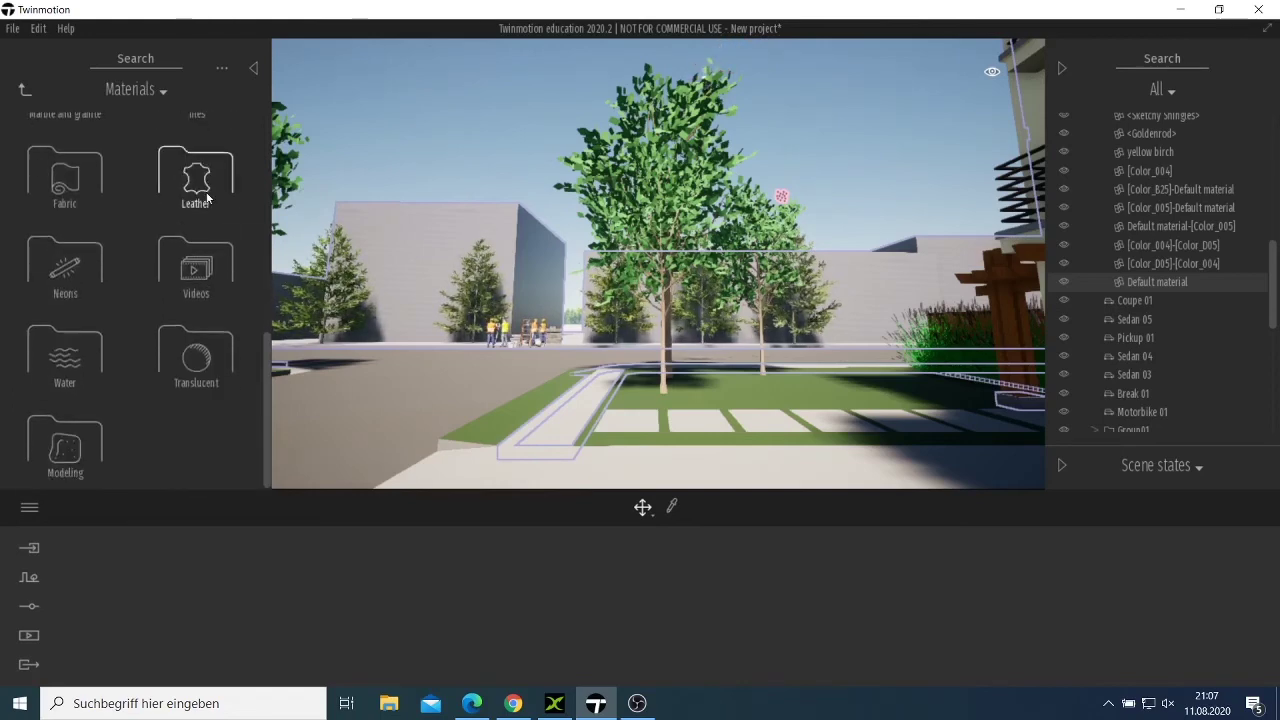
left_click(27, 91)
left_click(58, 166)
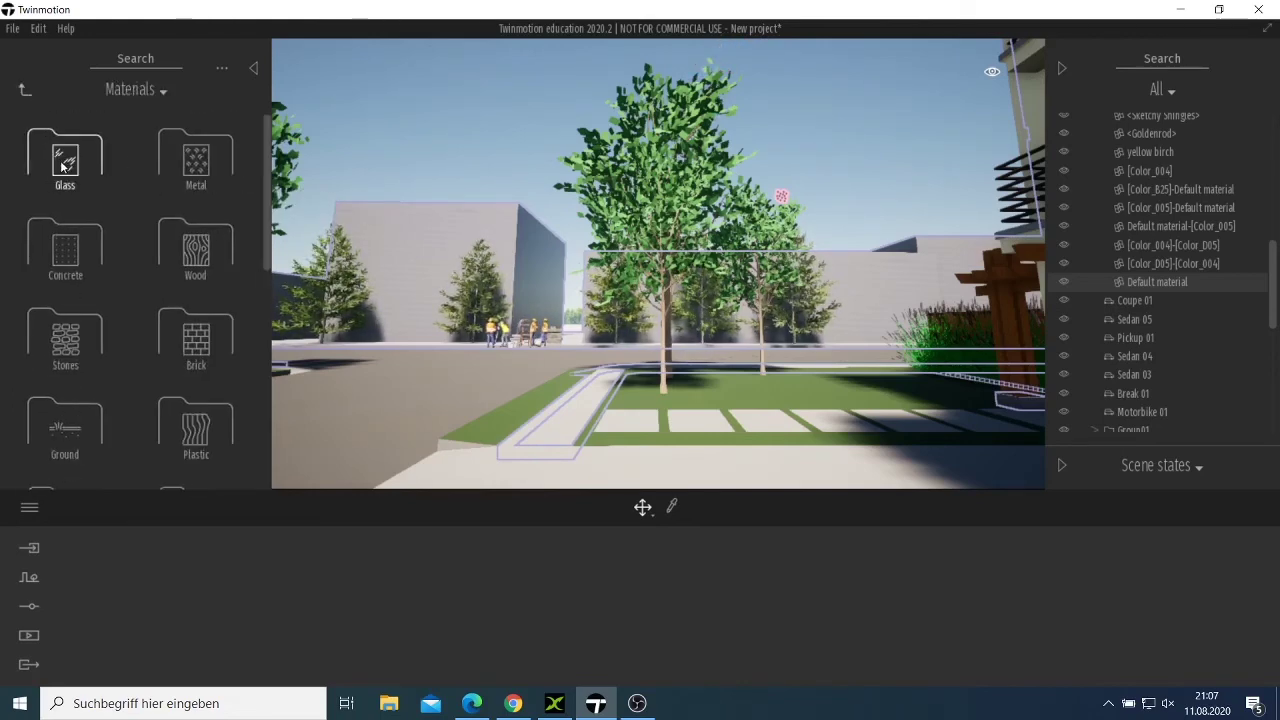
scroll(79, 205, "down", 5)
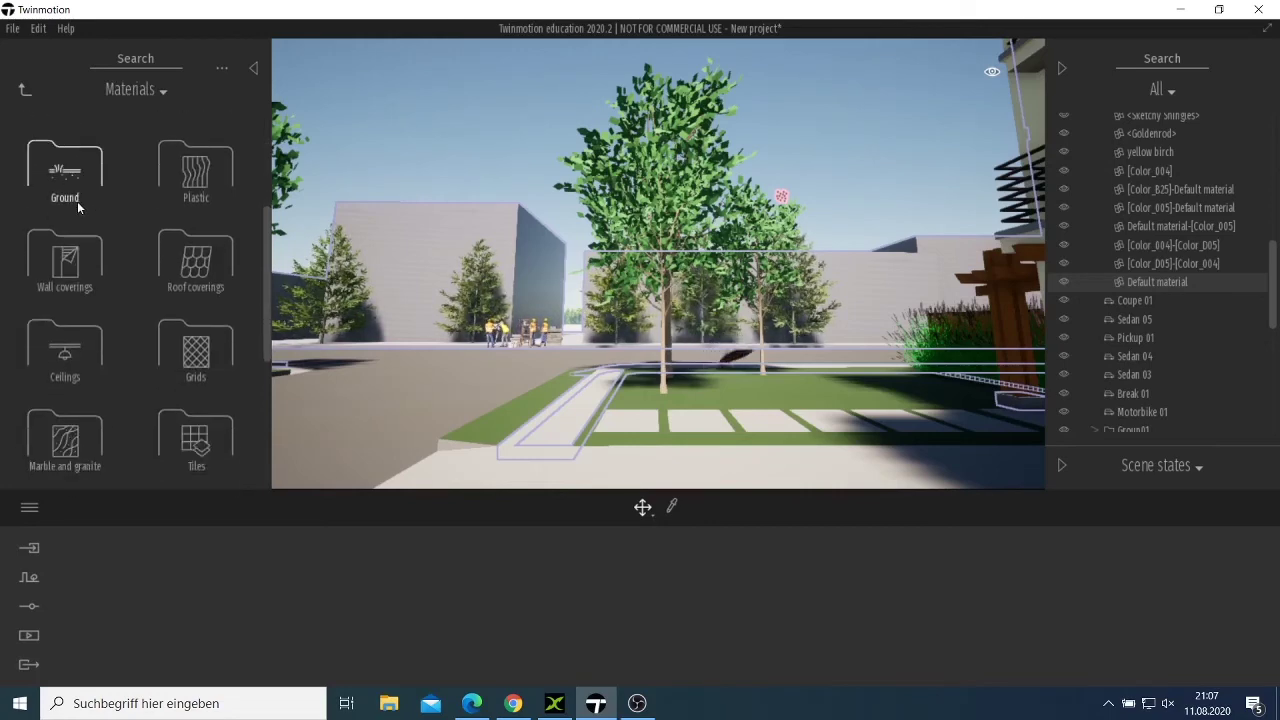
scroll(80, 235, "down", 1)
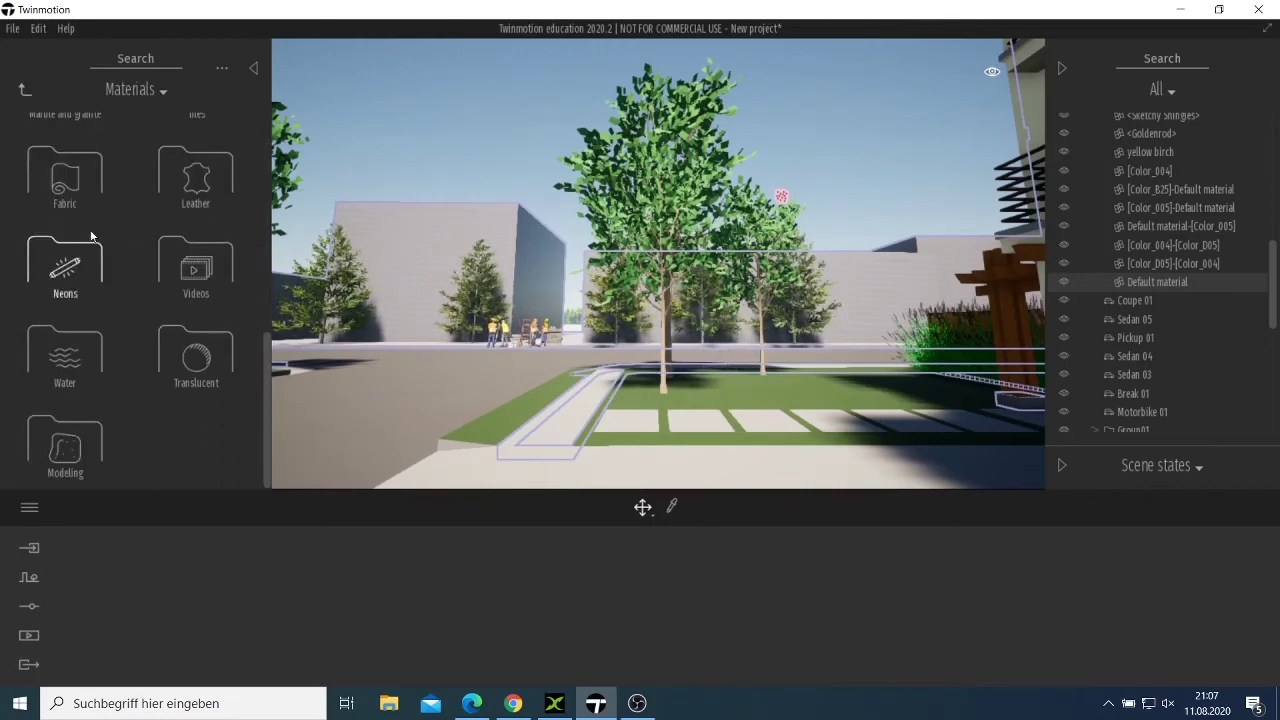
scroll(87, 386, "up", 5)
left_click(162, 94)
left_click(154, 121)
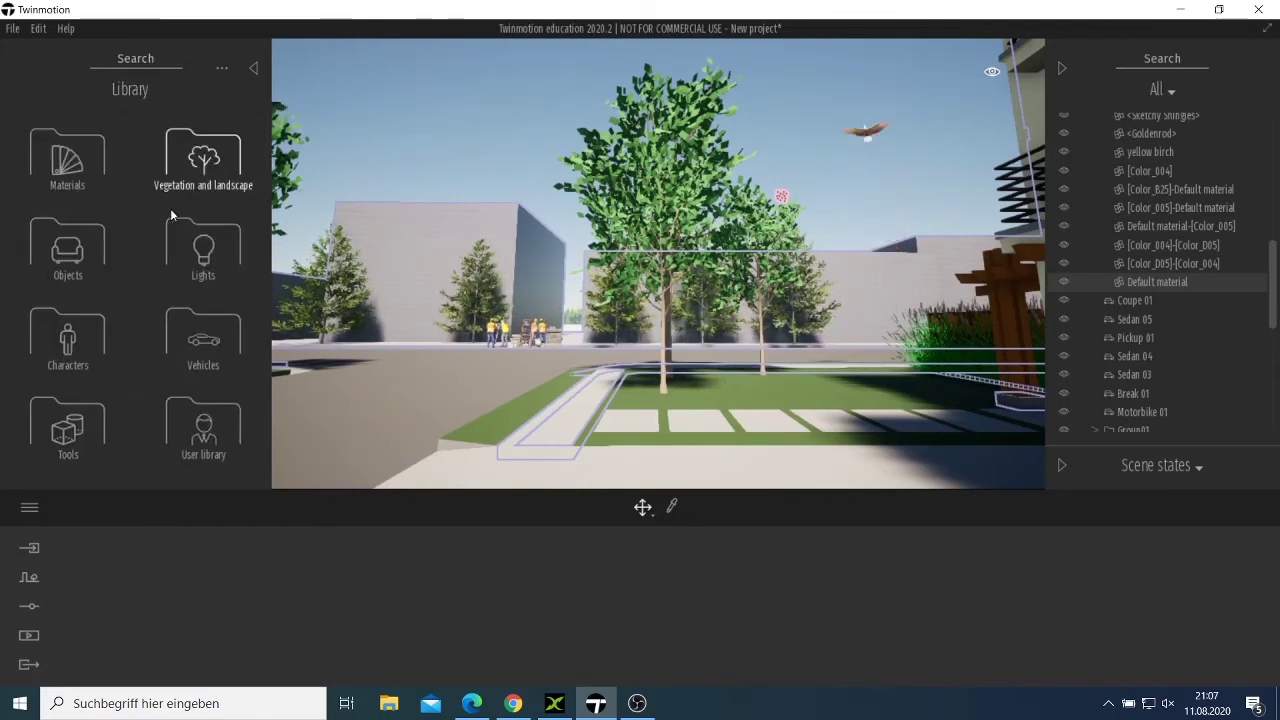
Step: Place the Thieg bench from the City Benches object library under the tree on the stepping-stone lawn
left_click(92, 262)
left_click(200, 160)
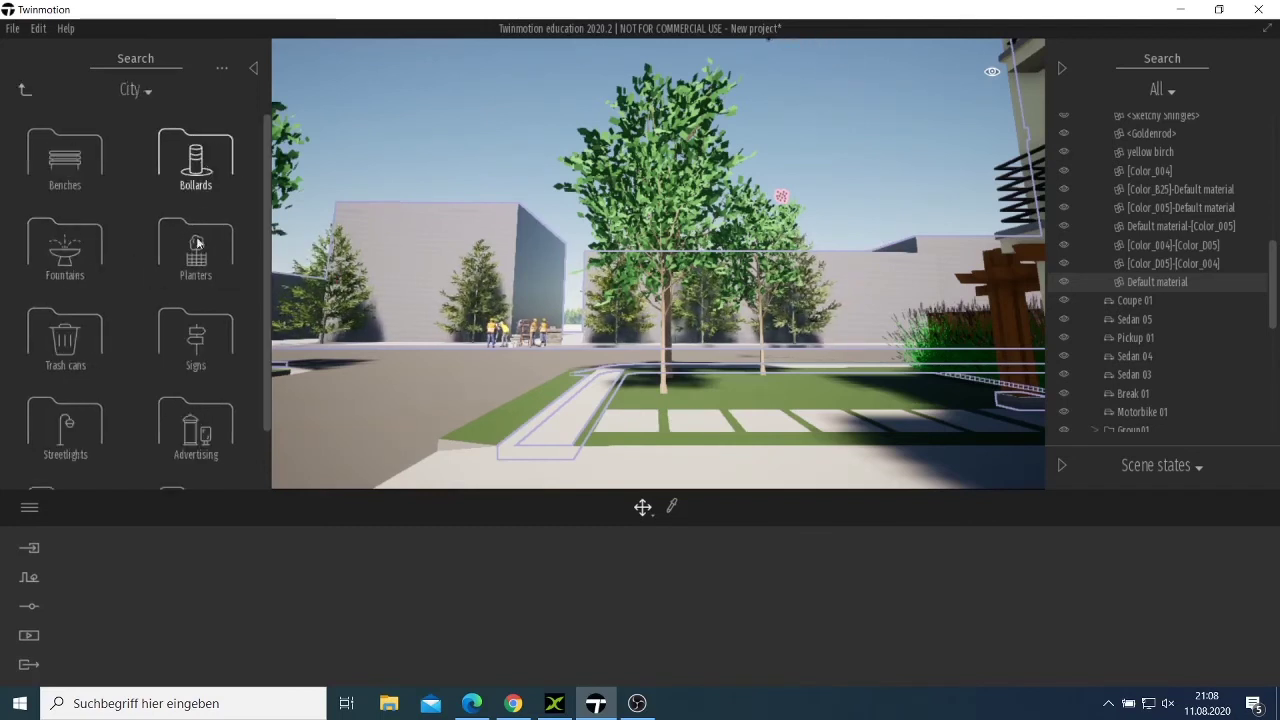
left_click(58, 162)
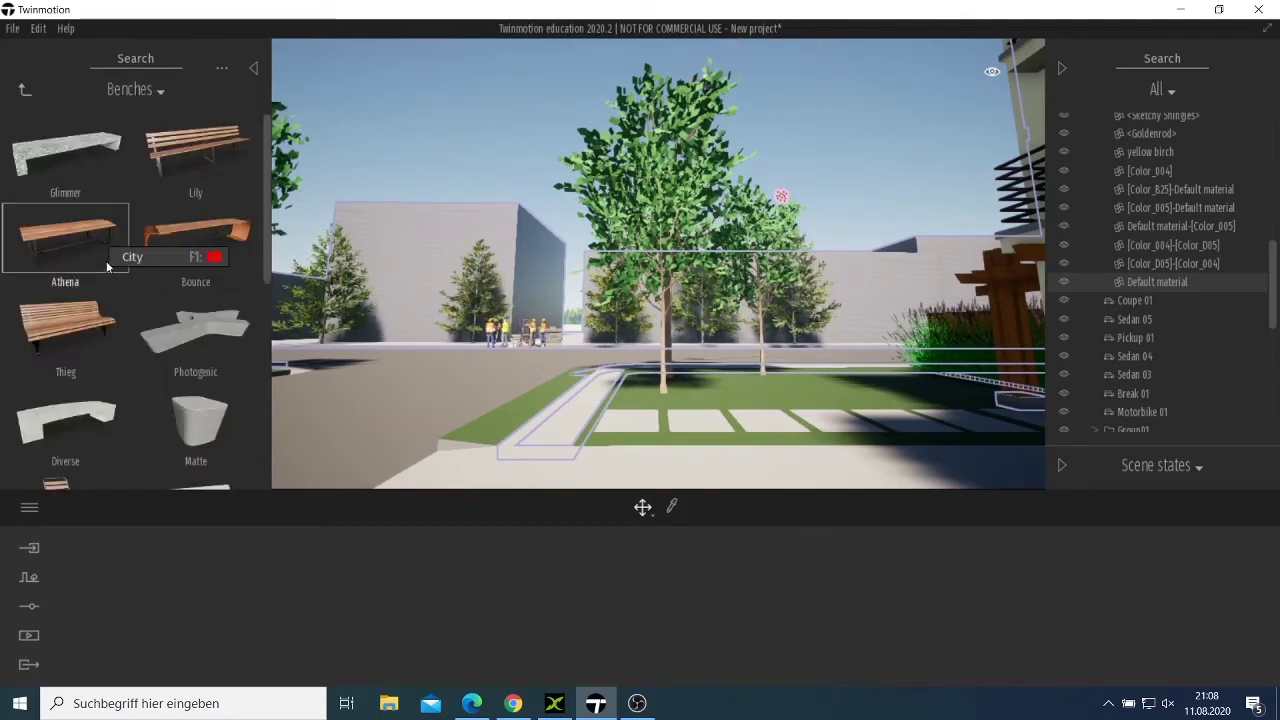
left_click_drag(100, 322, 685, 389)
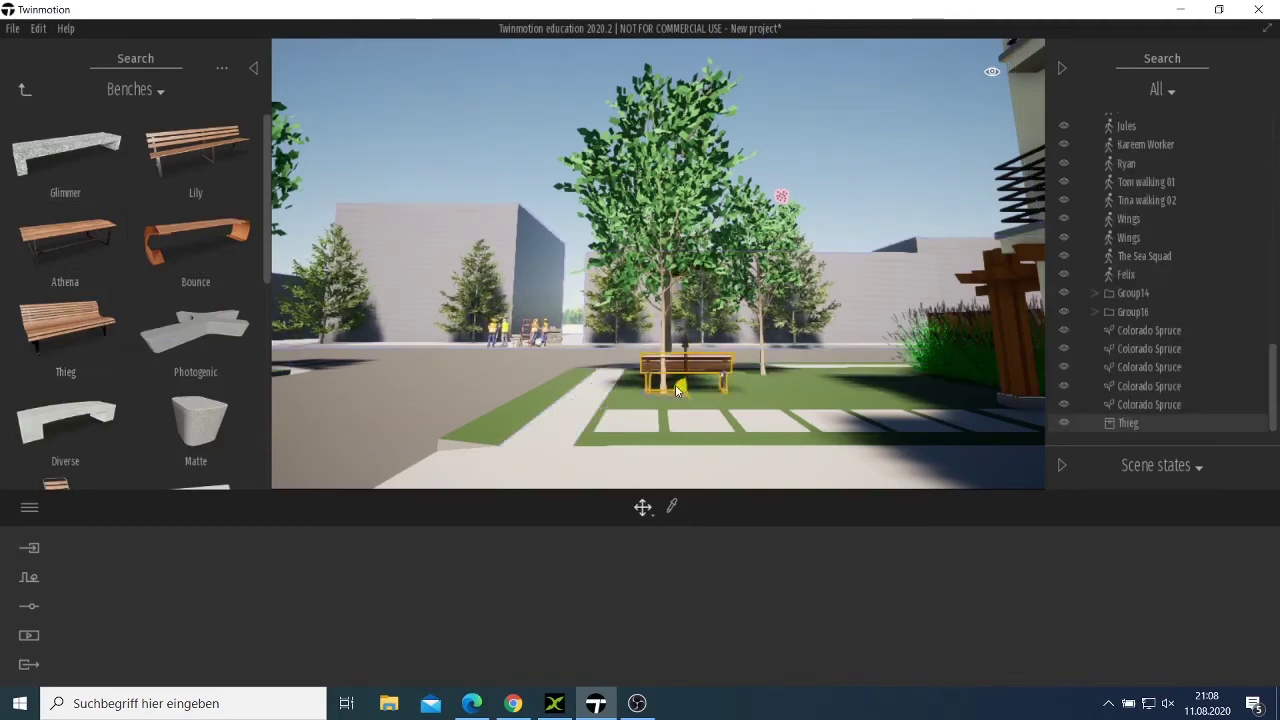
Step: Rotate the Thieg bench so that its seat faces the stepping-stone path
scroll(675, 382, "down", 3)
scroll(675, 380, "up", 3)
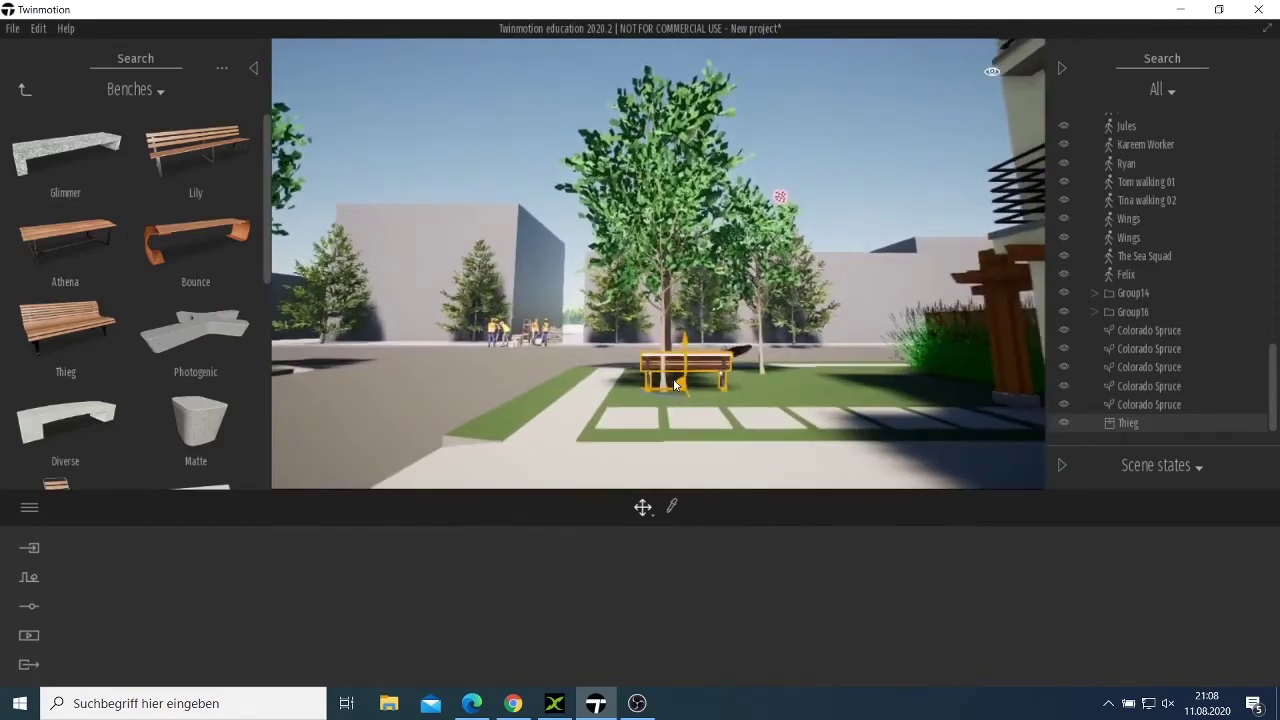
scroll(675, 384, "up", 3)
scroll(675, 382, "down", 1)
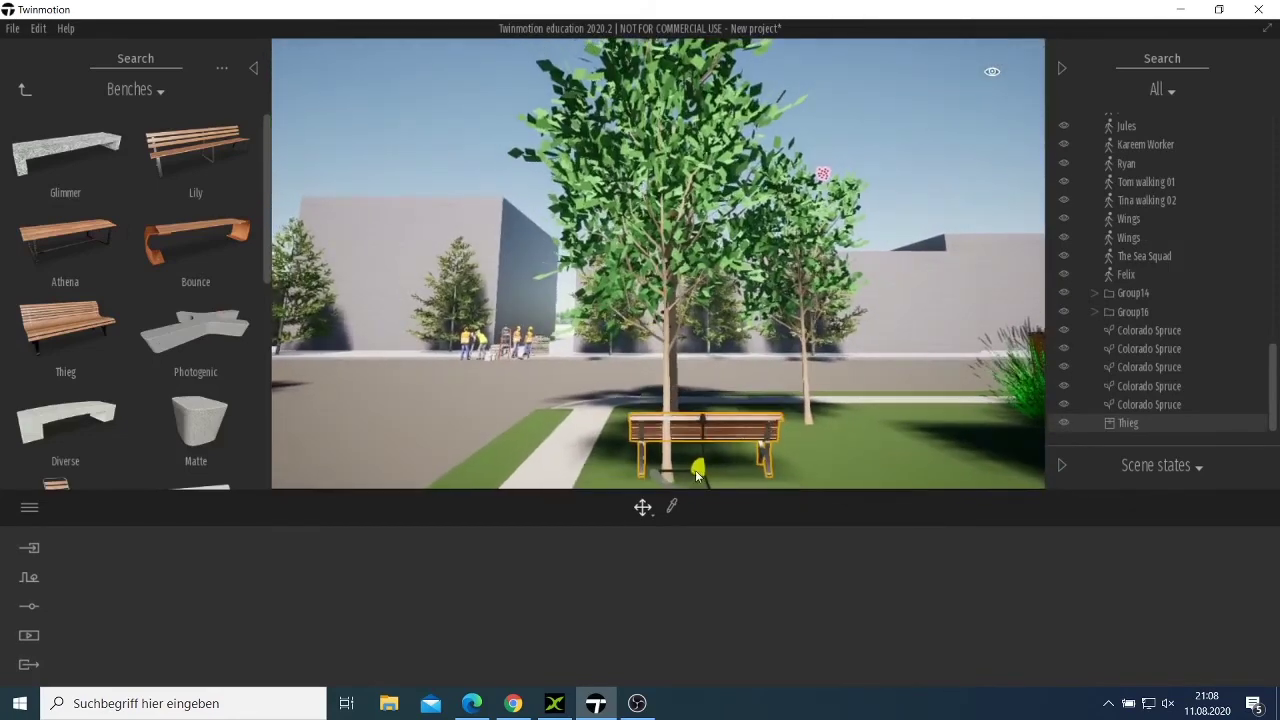
left_click_drag(700, 475, 465, 410)
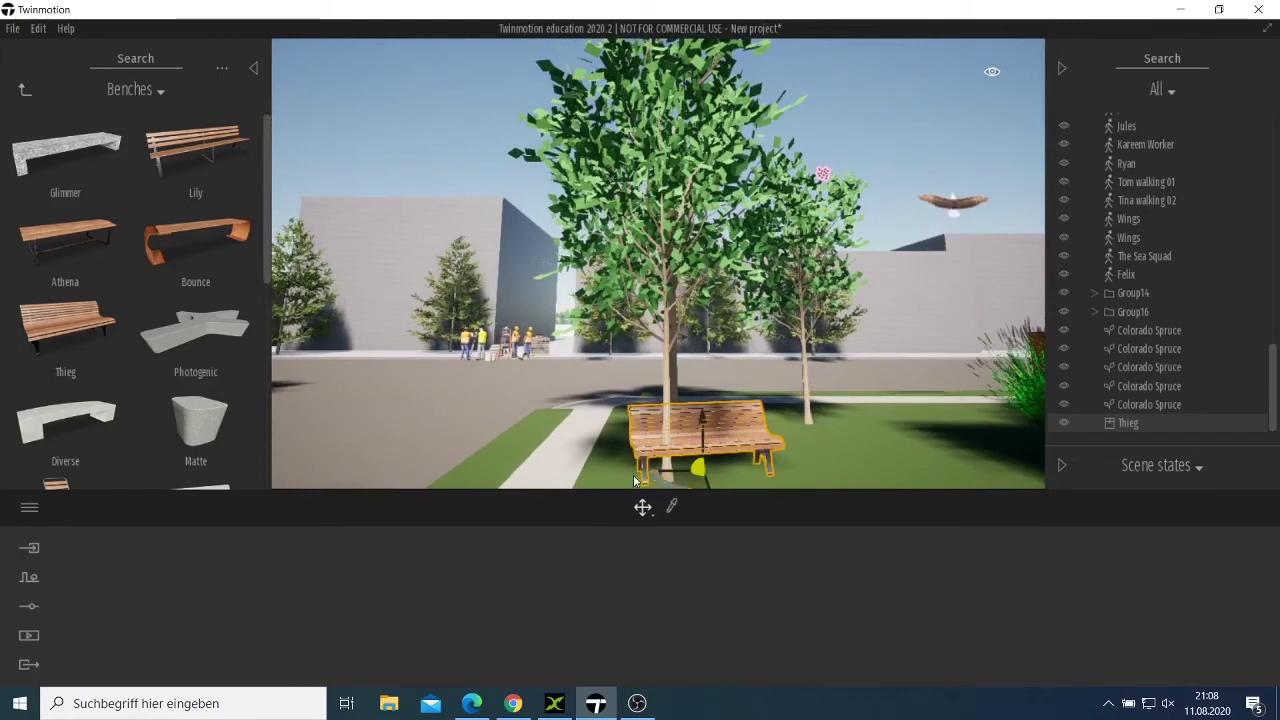
scroll(672, 448, "down", 3)
left_click_drag(672, 453, 656, 447)
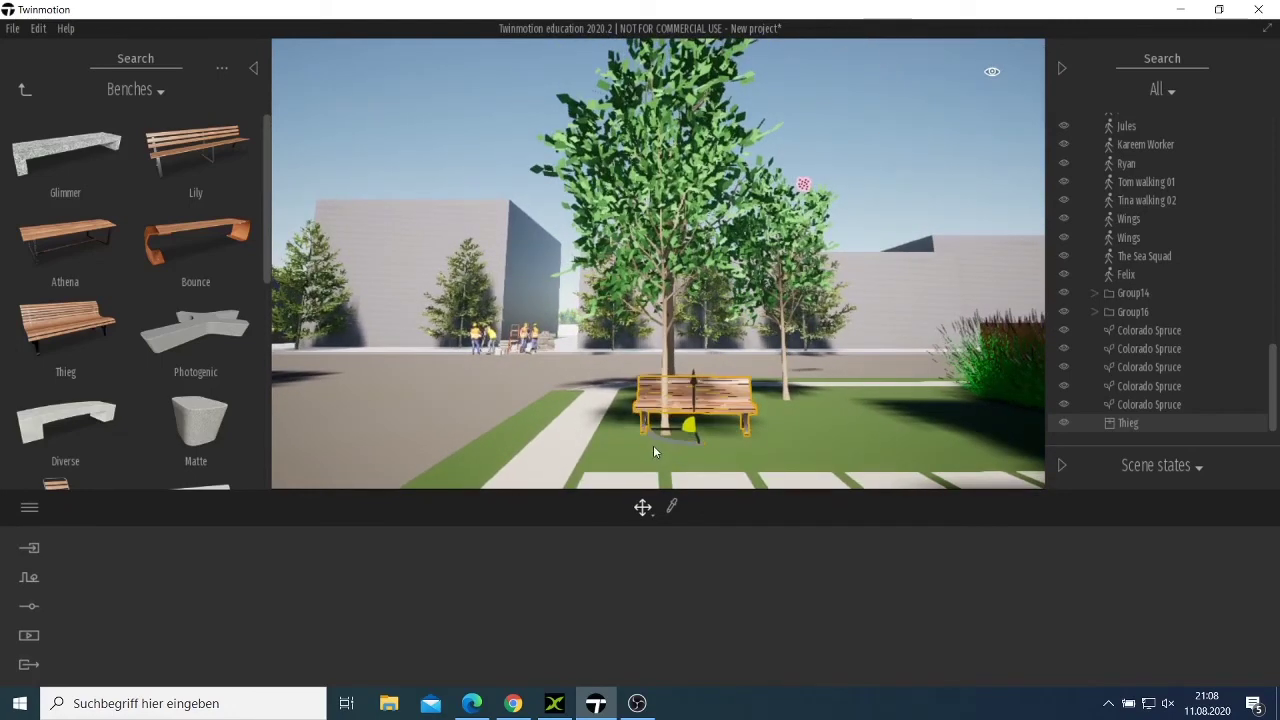
Step: Examine the bench and the spruces from several points along the street and look through further bench models
scroll(655, 448, "down", 5)
right_click_drag(832, 329, 872, 320)
key("a")
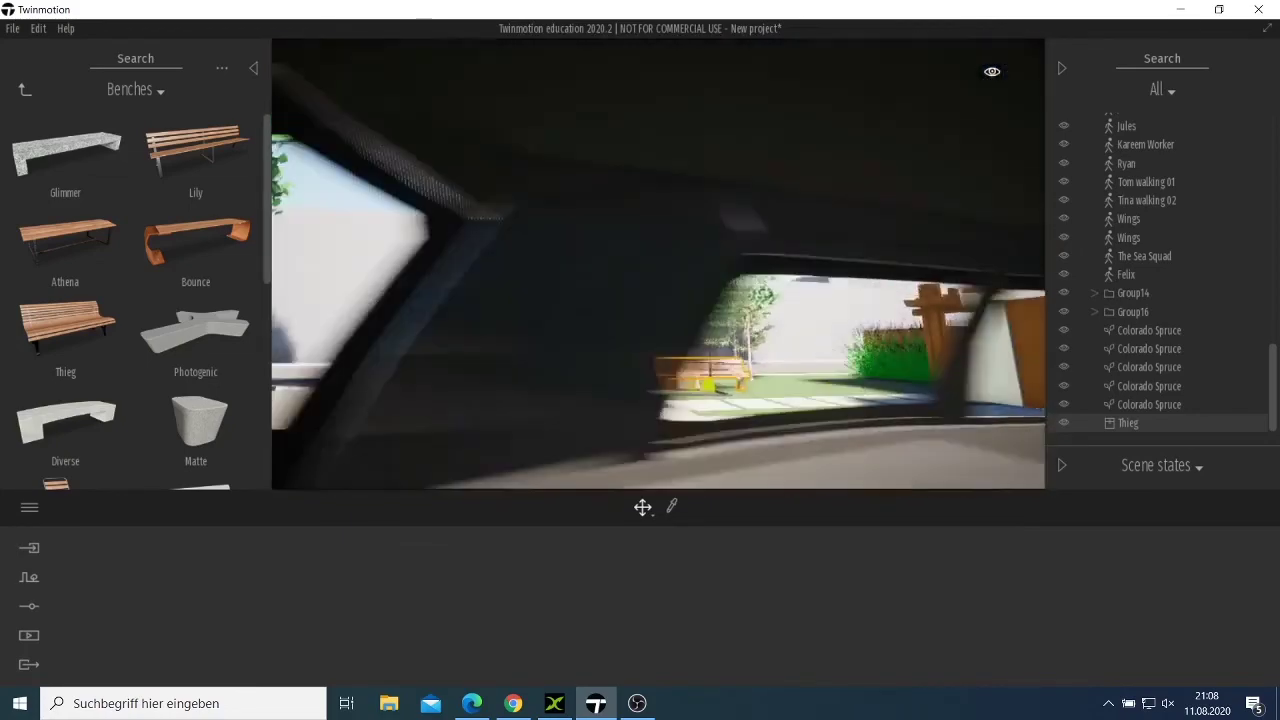
key("a")
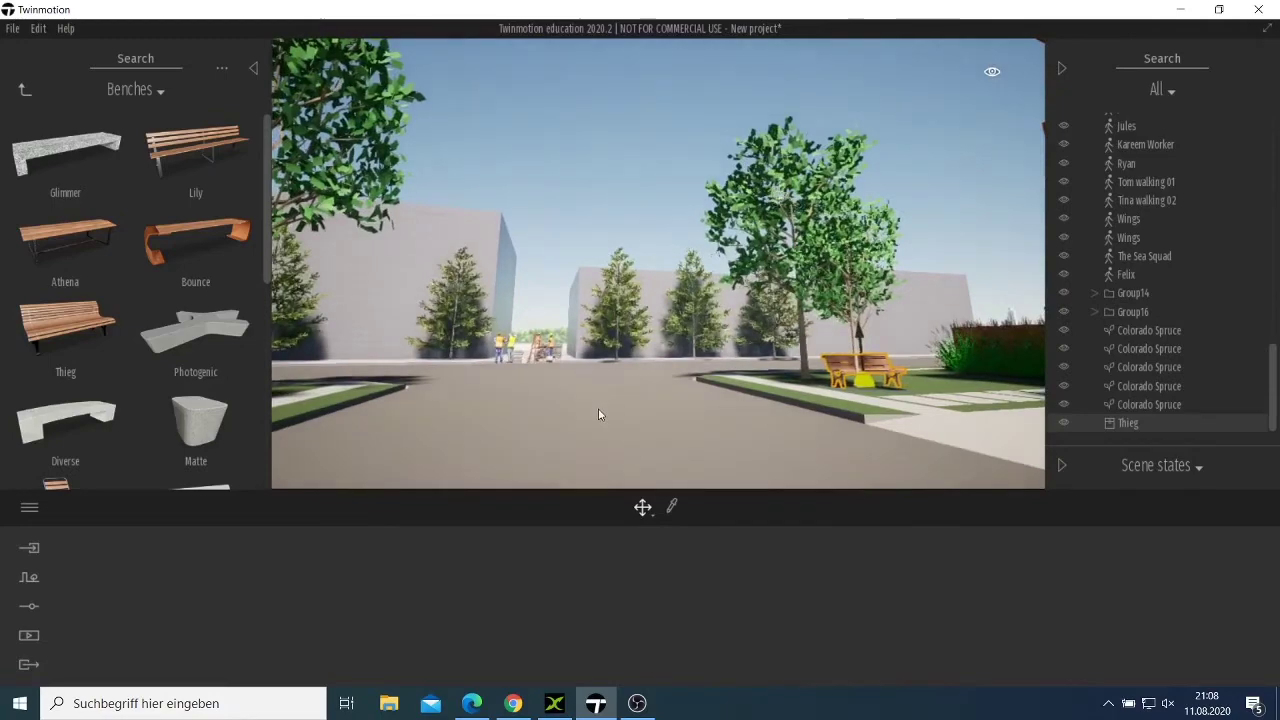
right_click_drag(766, 428, 900, 418)
key("a")
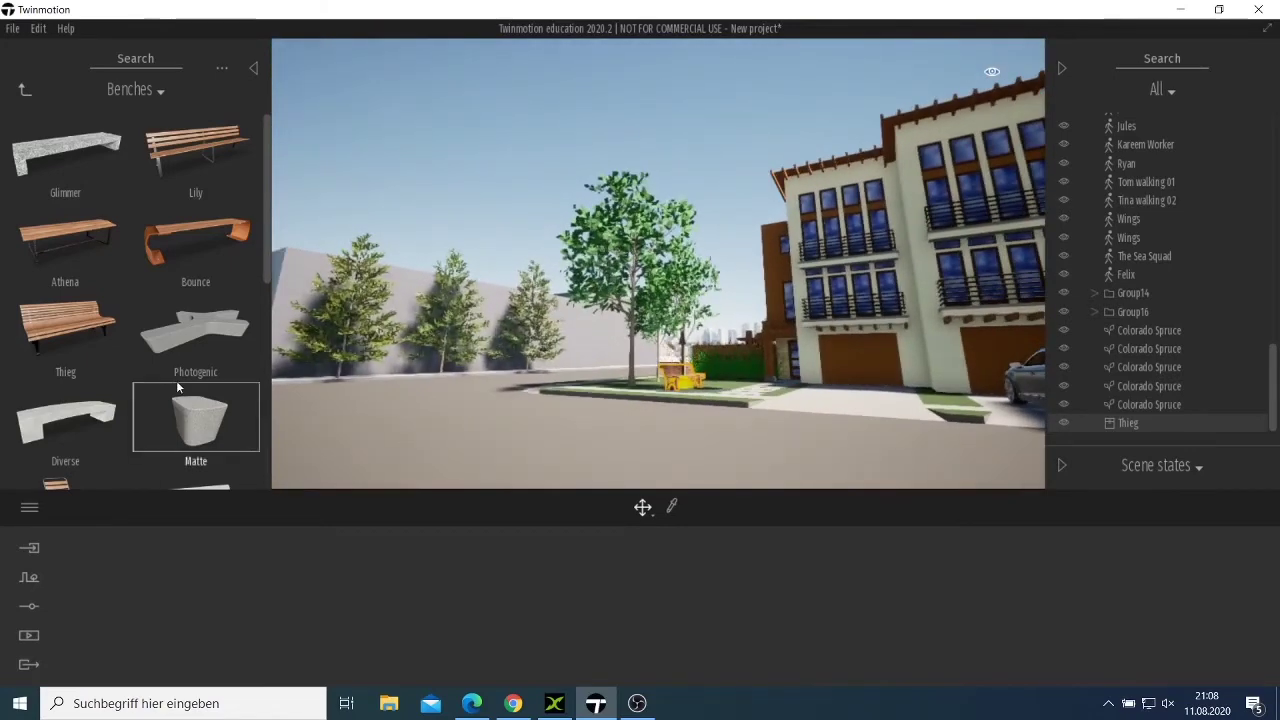
scroll(239, 377, "down", 1)
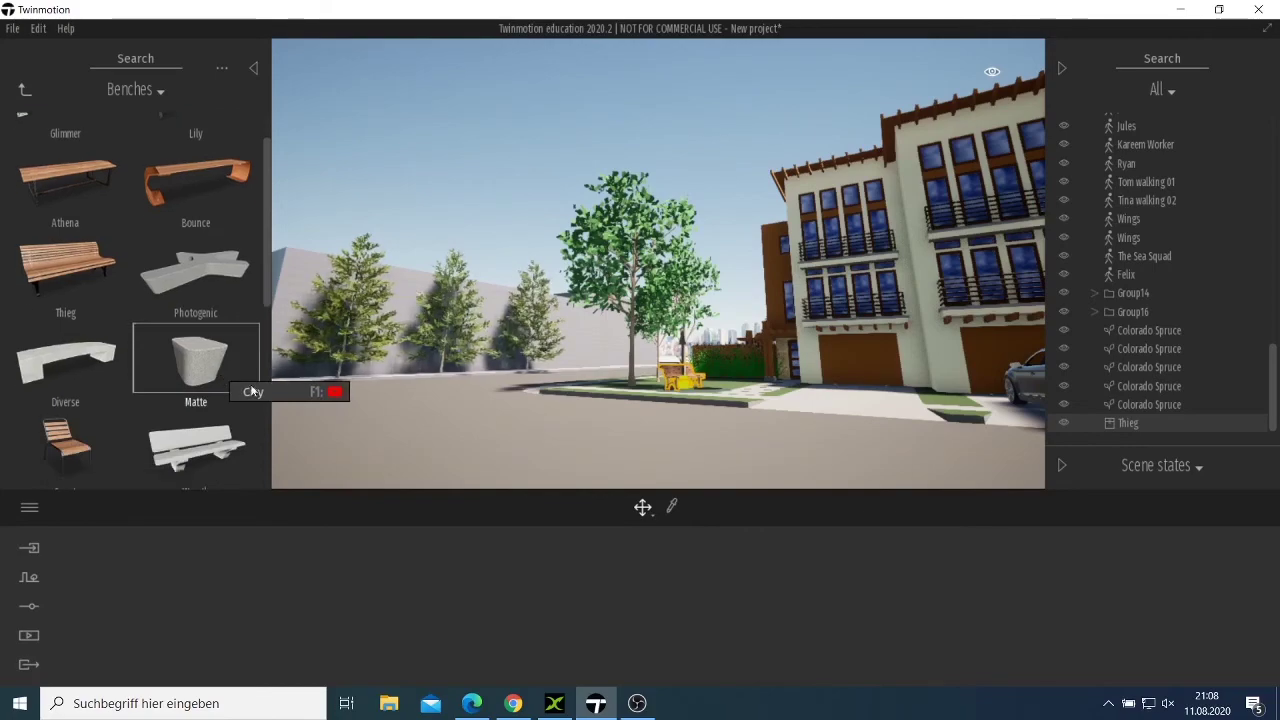
scroll(463, 440, "down", 4)
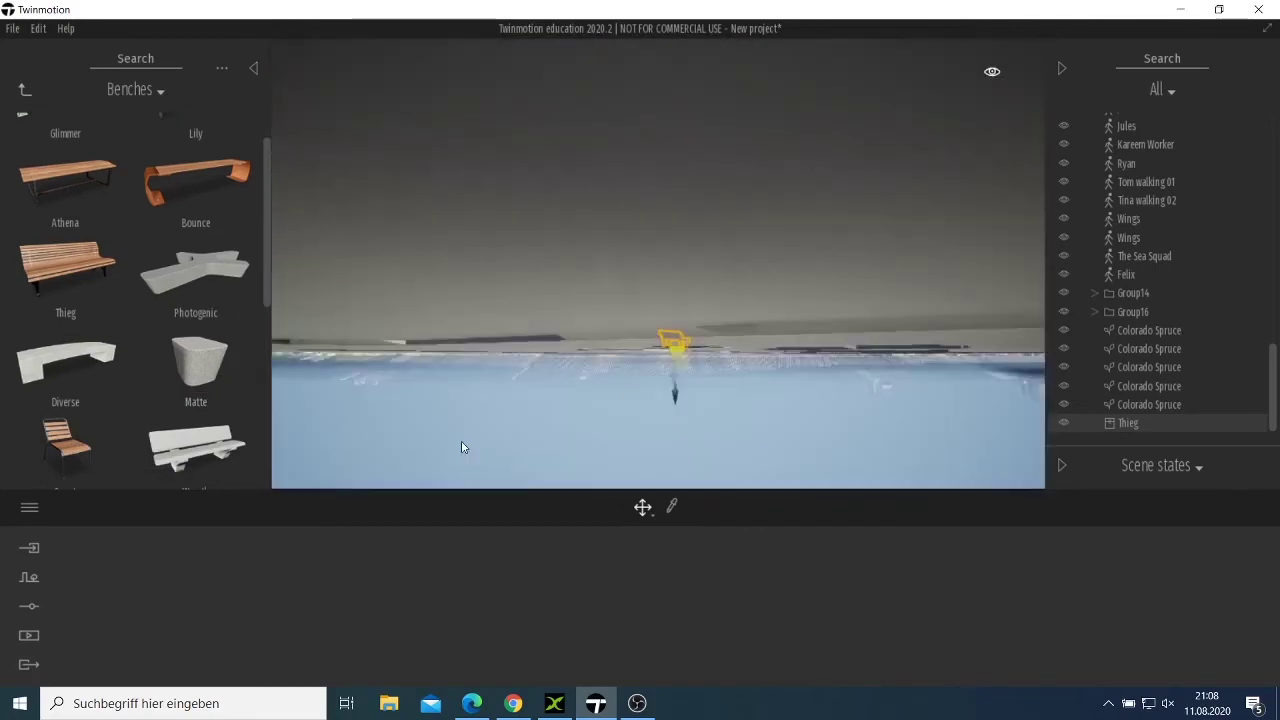
scroll(461, 447, "up", 2)
scroll(461, 447, "up", 2)
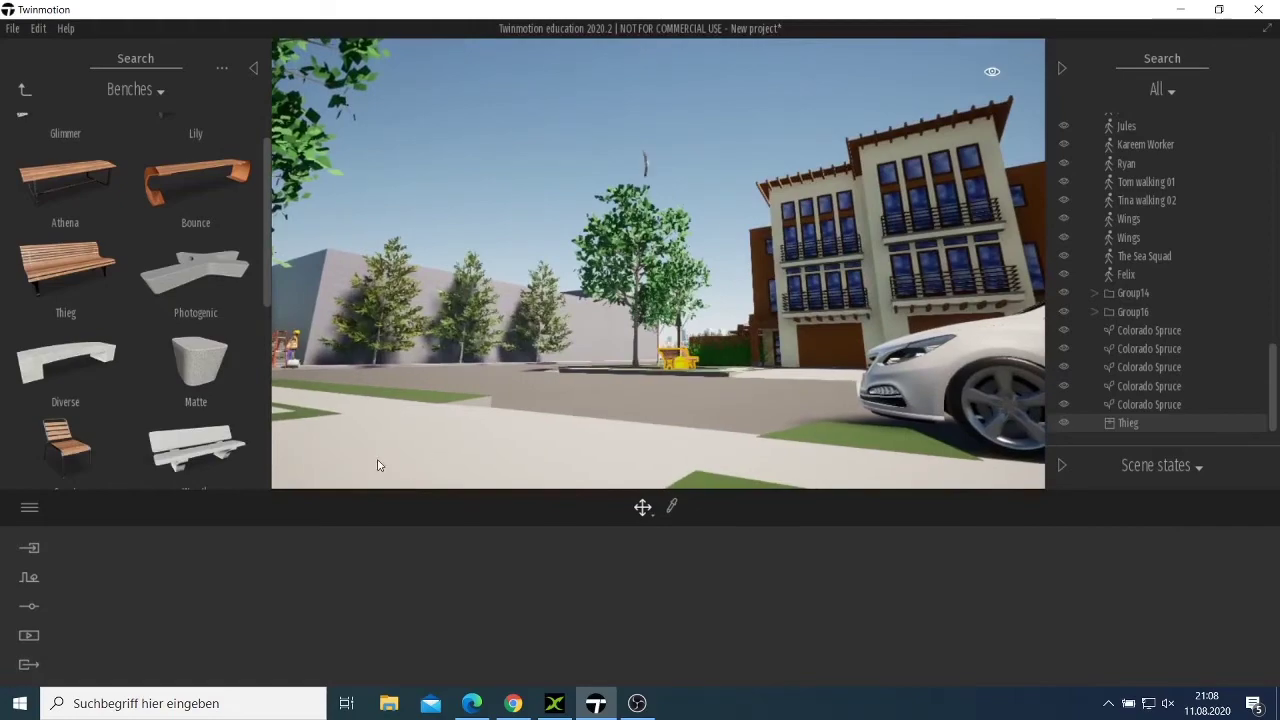
Step: Place the Athena bench under the tree on the shaded lawn, just beyond the stepping stones and beside the sidewalk
left_click(512, 374)
right_click_drag(512, 374, 30, 370)
scroll(549, 370, "up", 3)
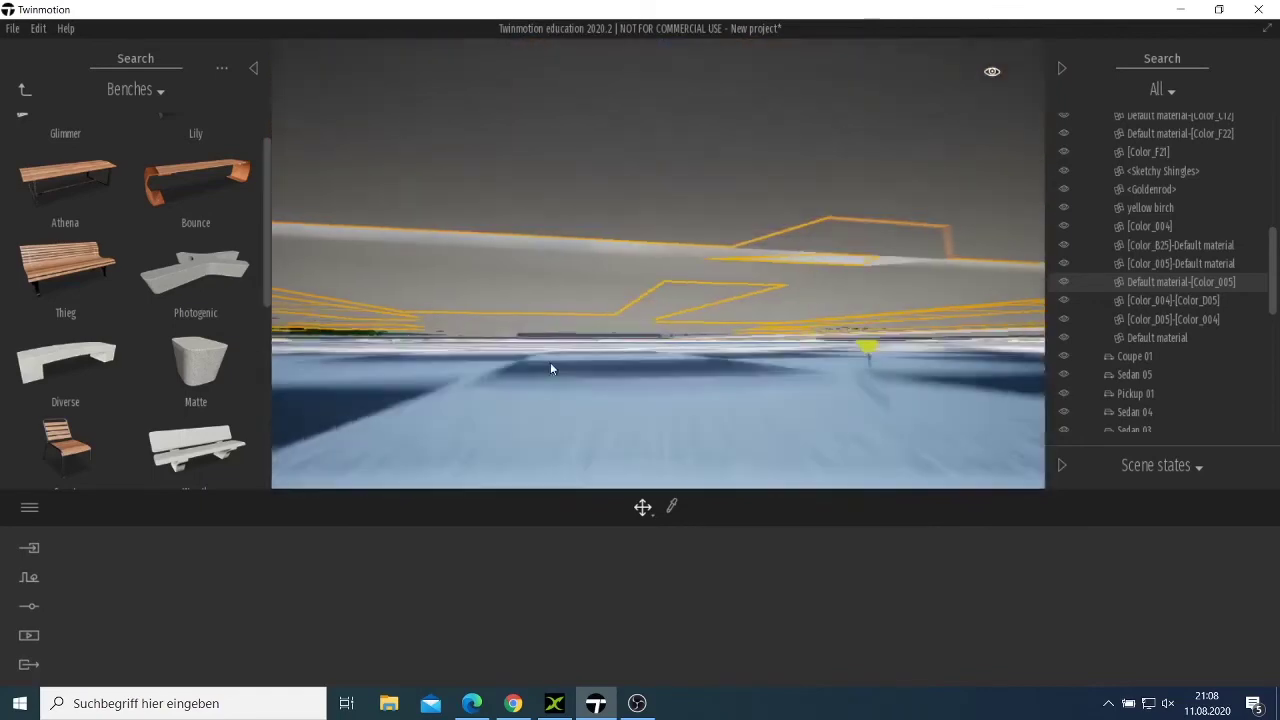
mouse_move(734, 267)
middle_mouse_down()
mouse_move(735, 165)
mouse_move(733, 269)
middle_mouse_up()
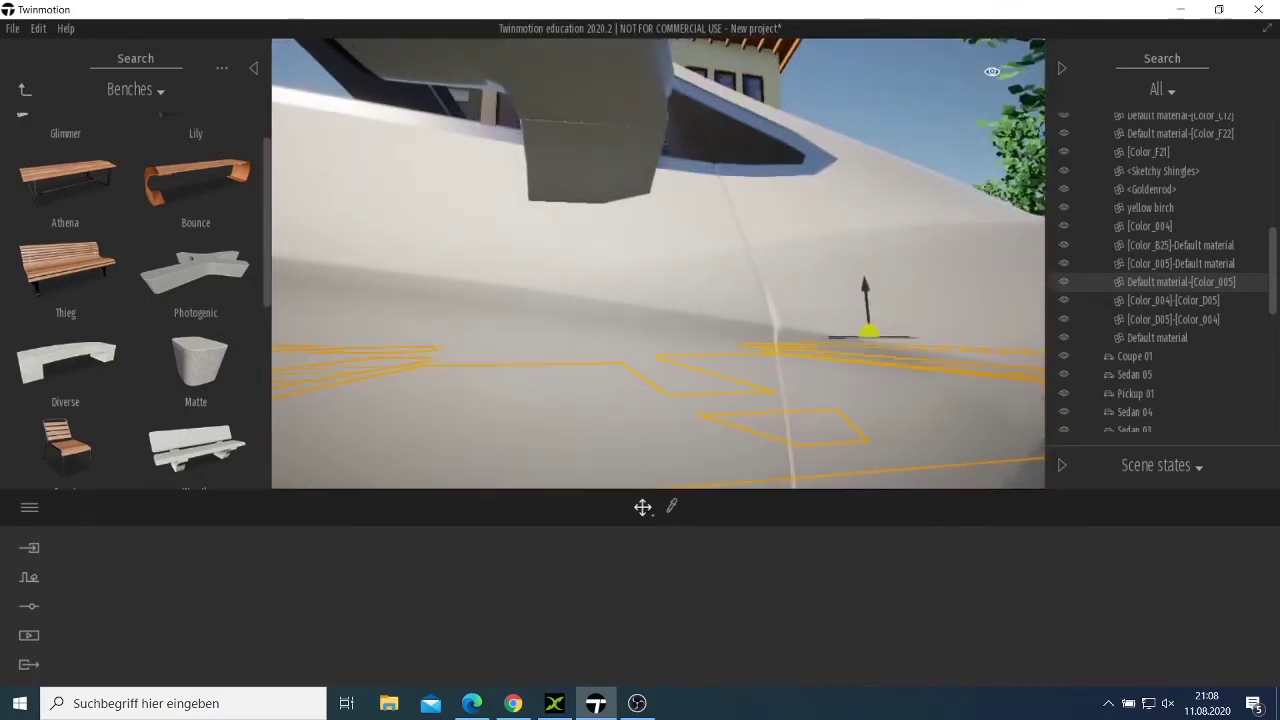
scroll(735, 274, "down", 3)
scroll(750, 283, "up", 2)
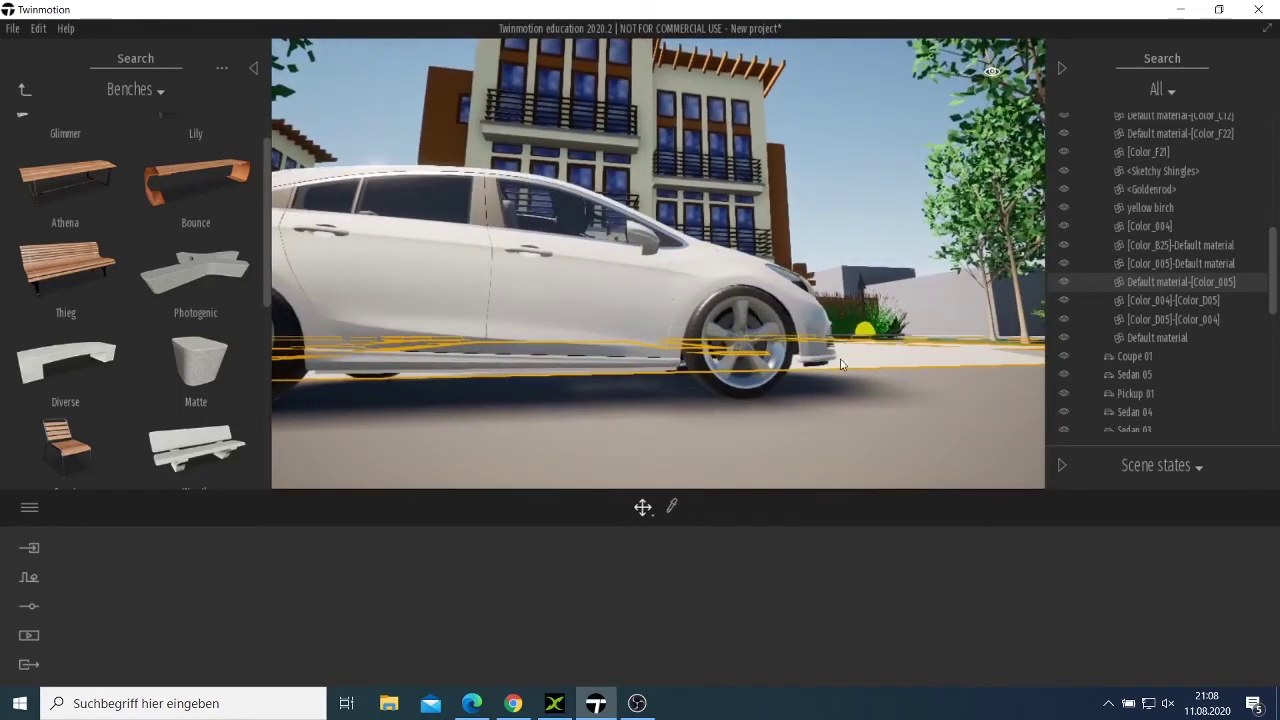
scroll(842, 365, "up", 2)
scroll(842, 365, "up", 2)
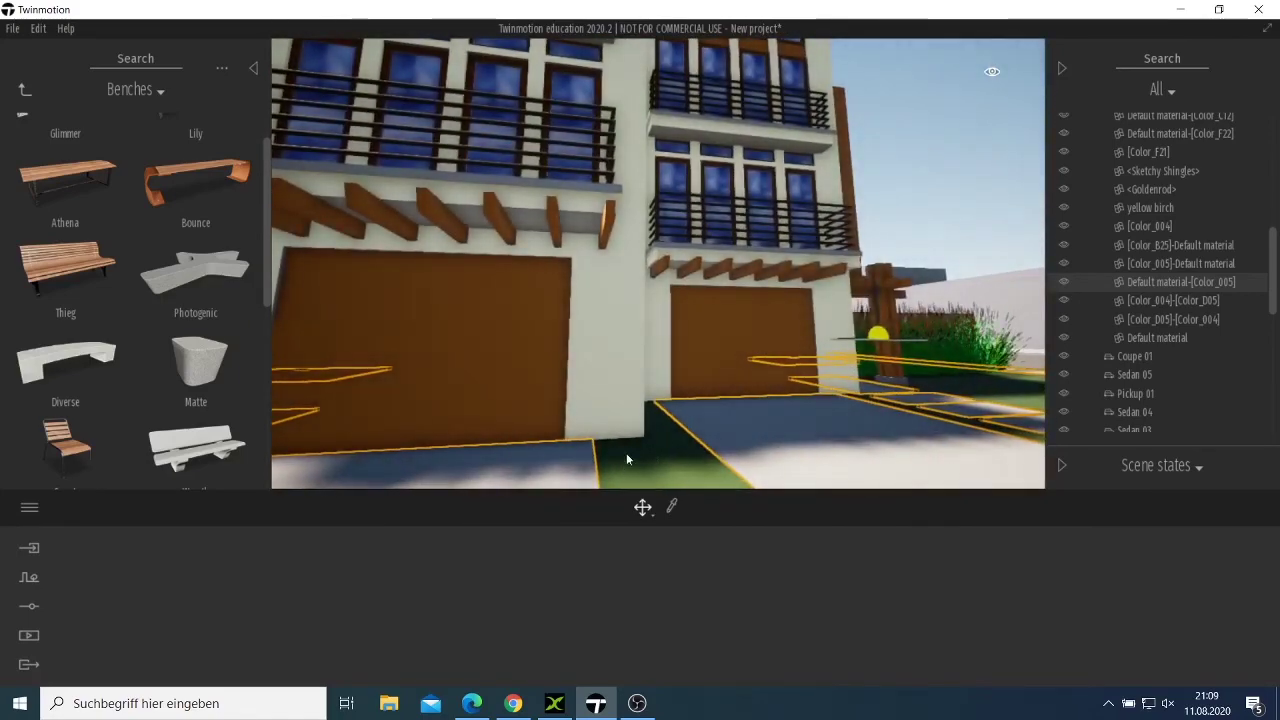
right_click_drag(878, 333, 500, 330)
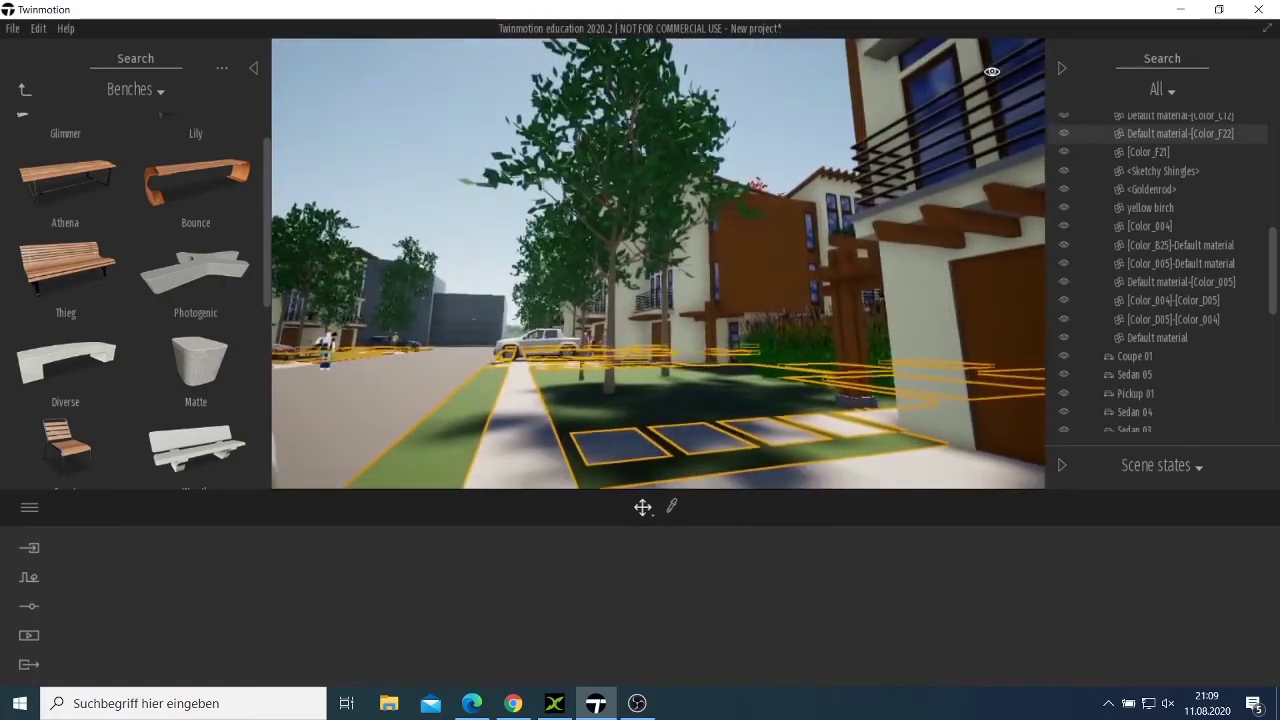
right_click_drag(906, 300, 948, 284)
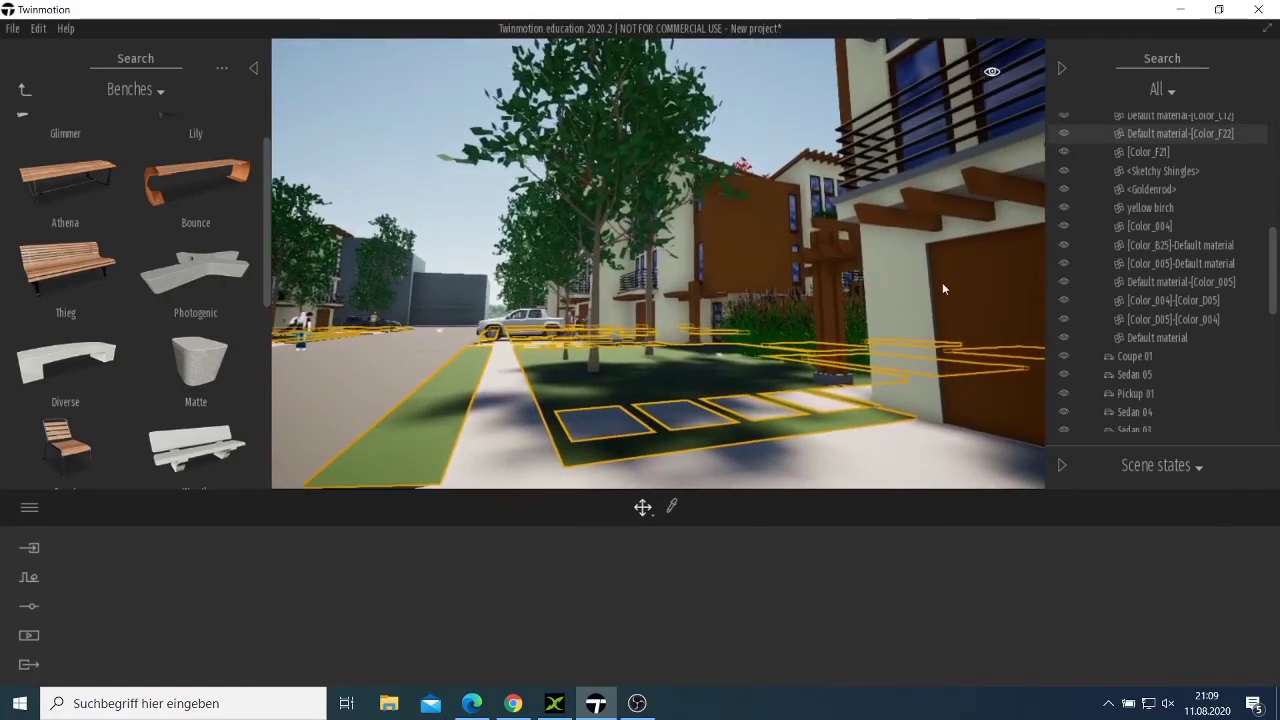
scroll(948, 284, "down", 3)
scroll(948, 284, "up", 3)
scroll(947, 282, "up", 3)
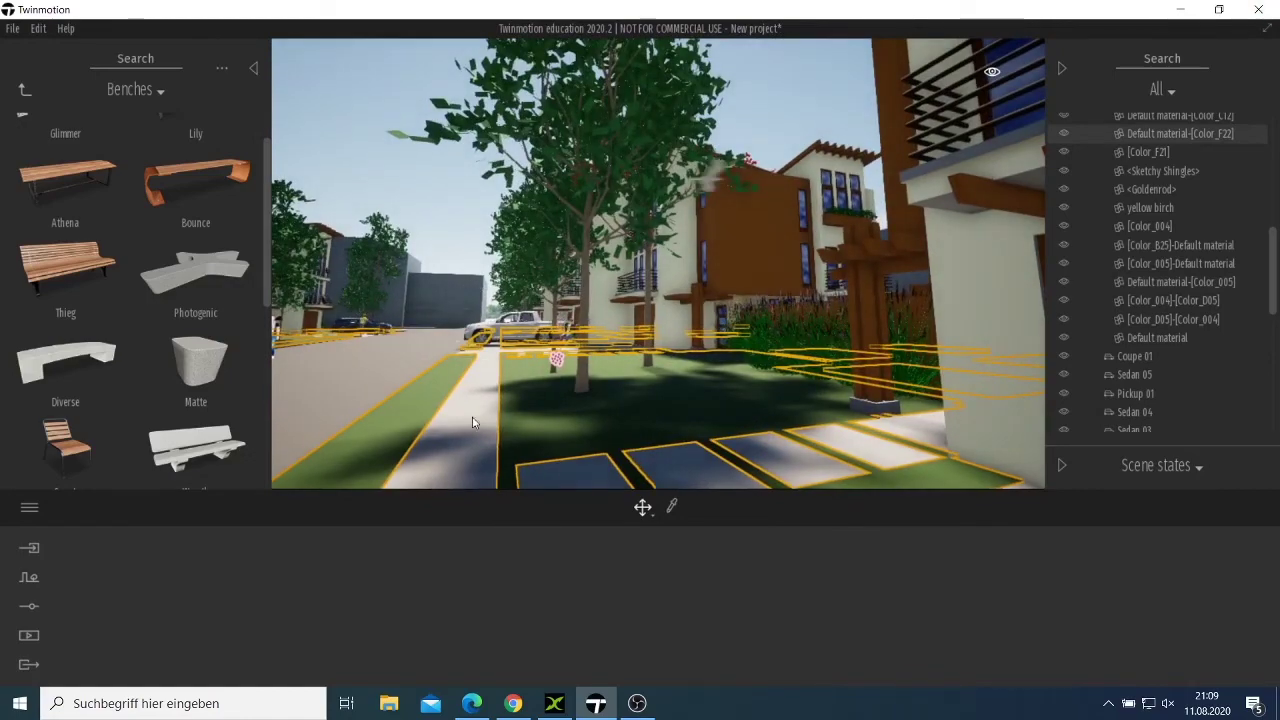
right_click_drag(523, 409, 371, 446)
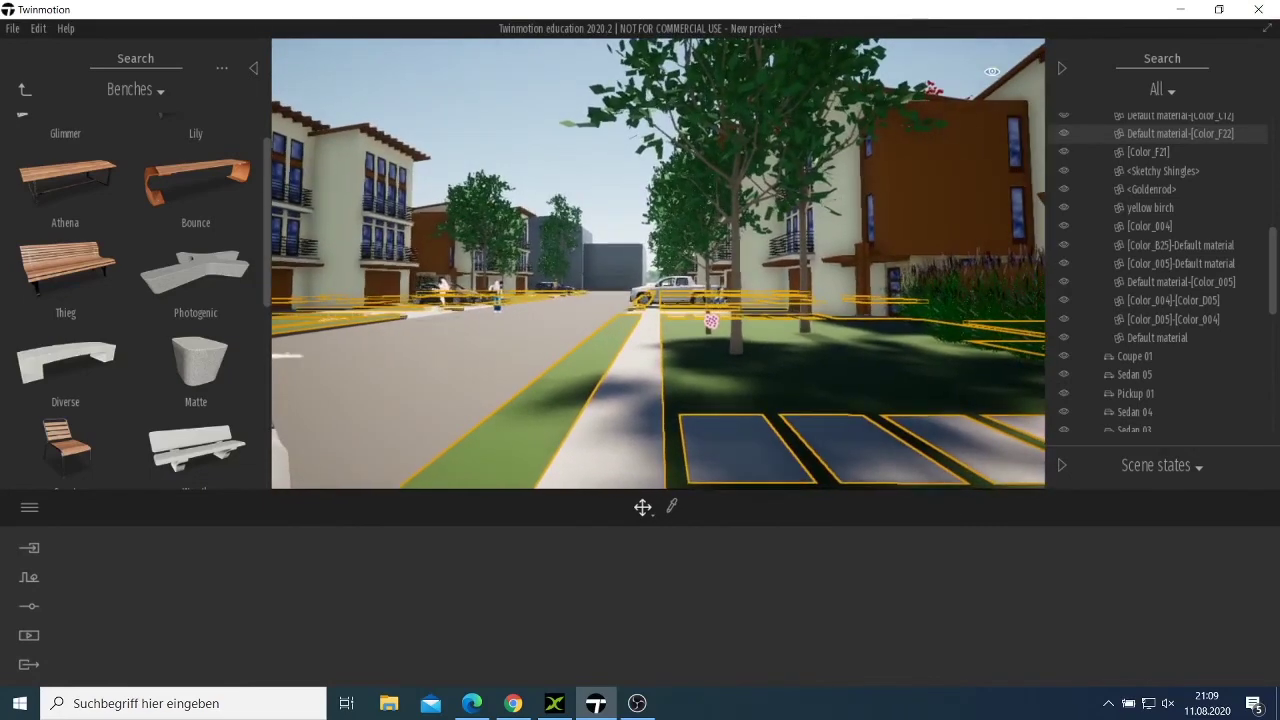
left_click_drag(67, 169, 751, 381)
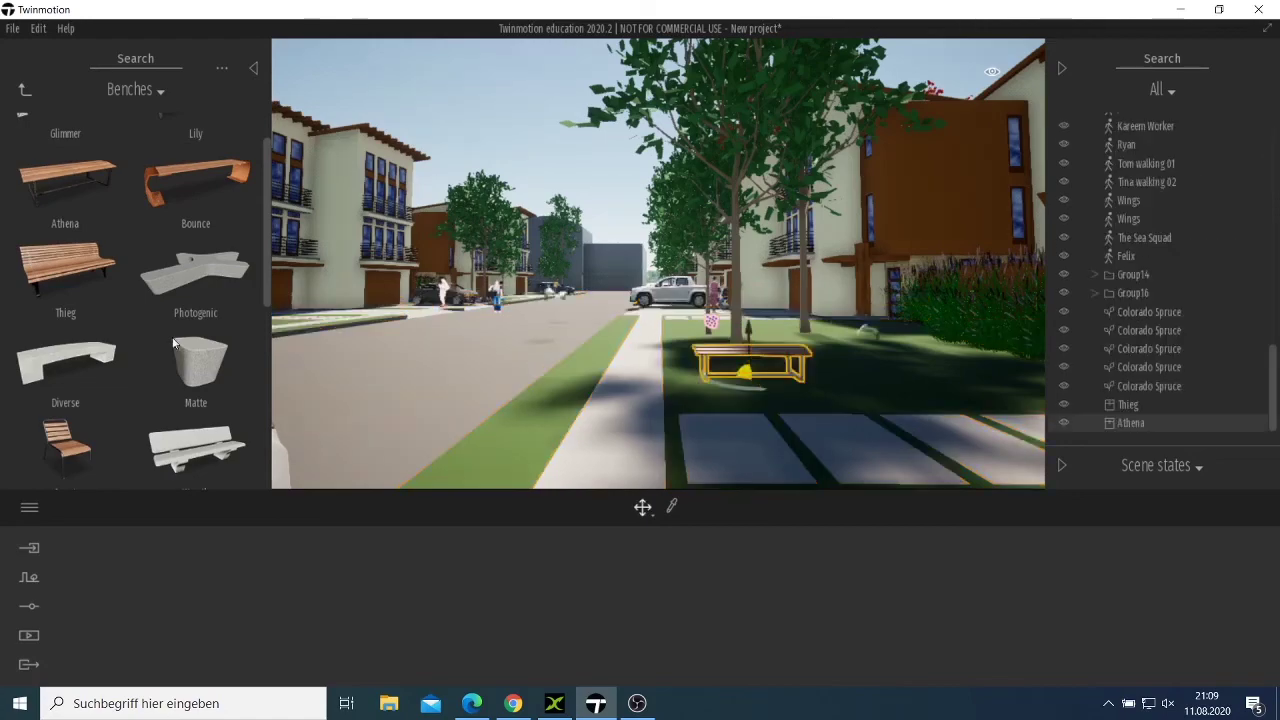
Step: Place the Photogenic bench under the trees on the next shaded lawn further down the street
key("w")
key("w")
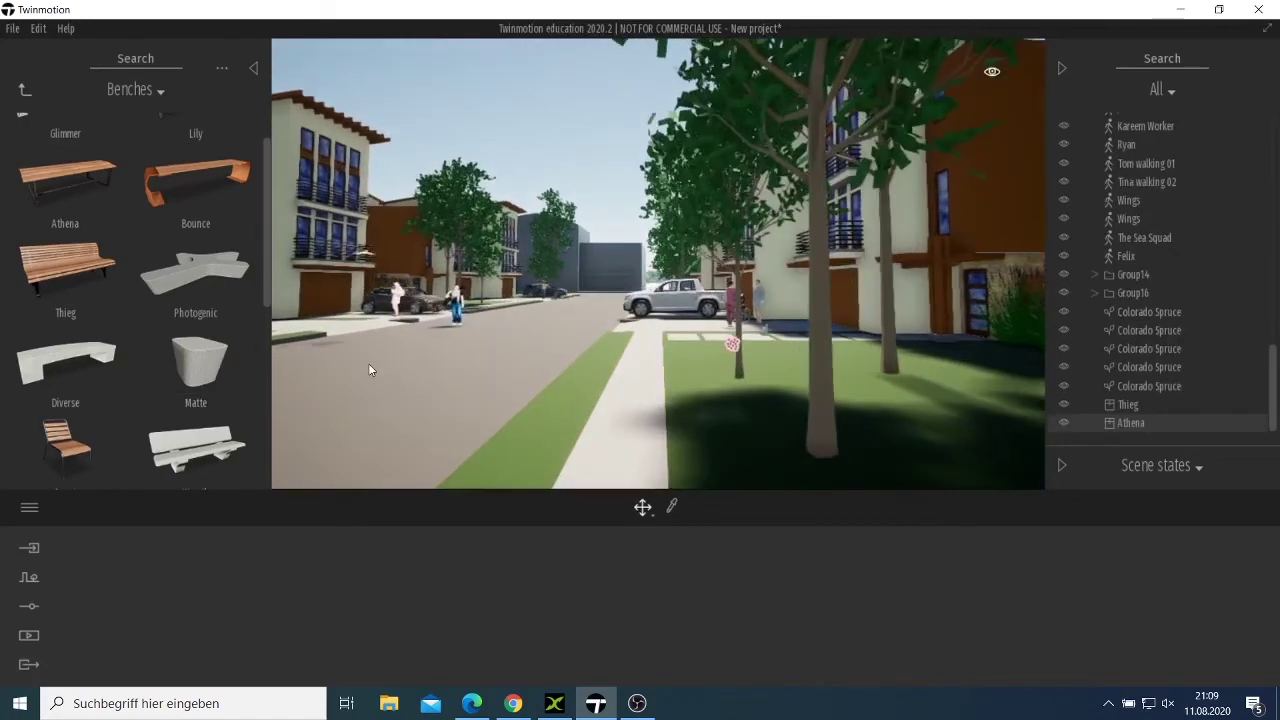
key("w")
key("w")
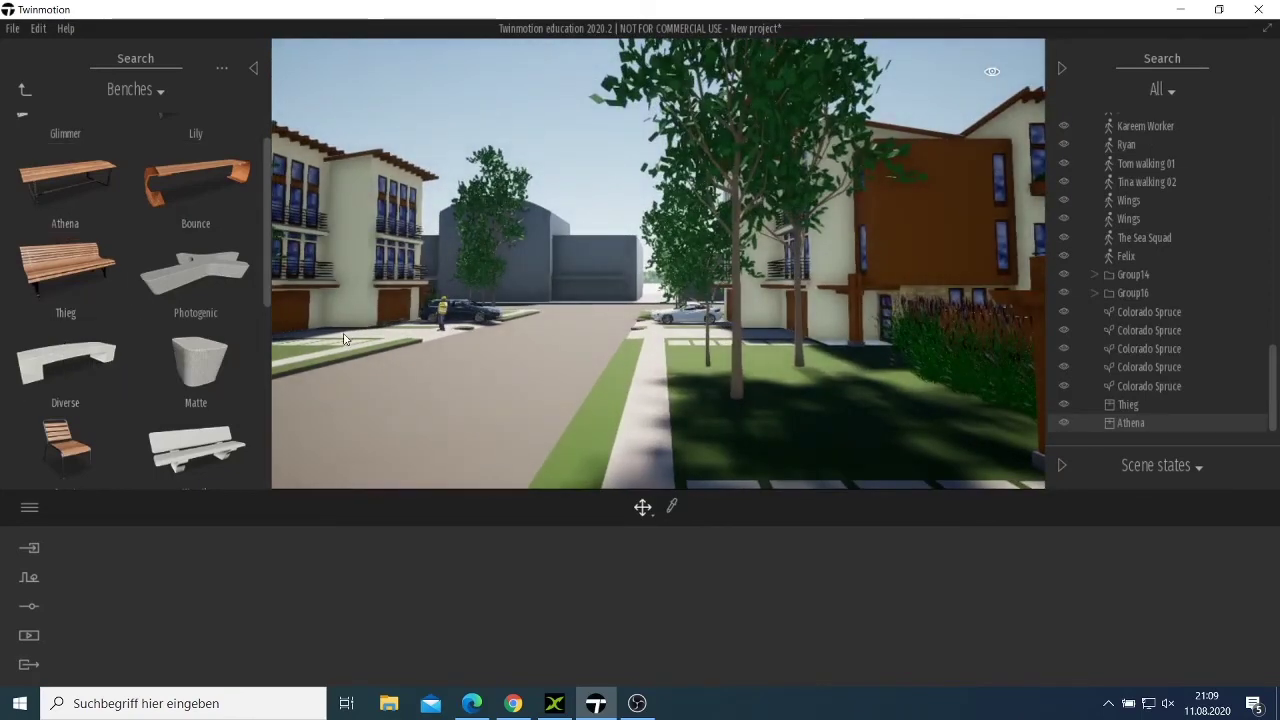
left_click_drag(226, 278, 816, 408)
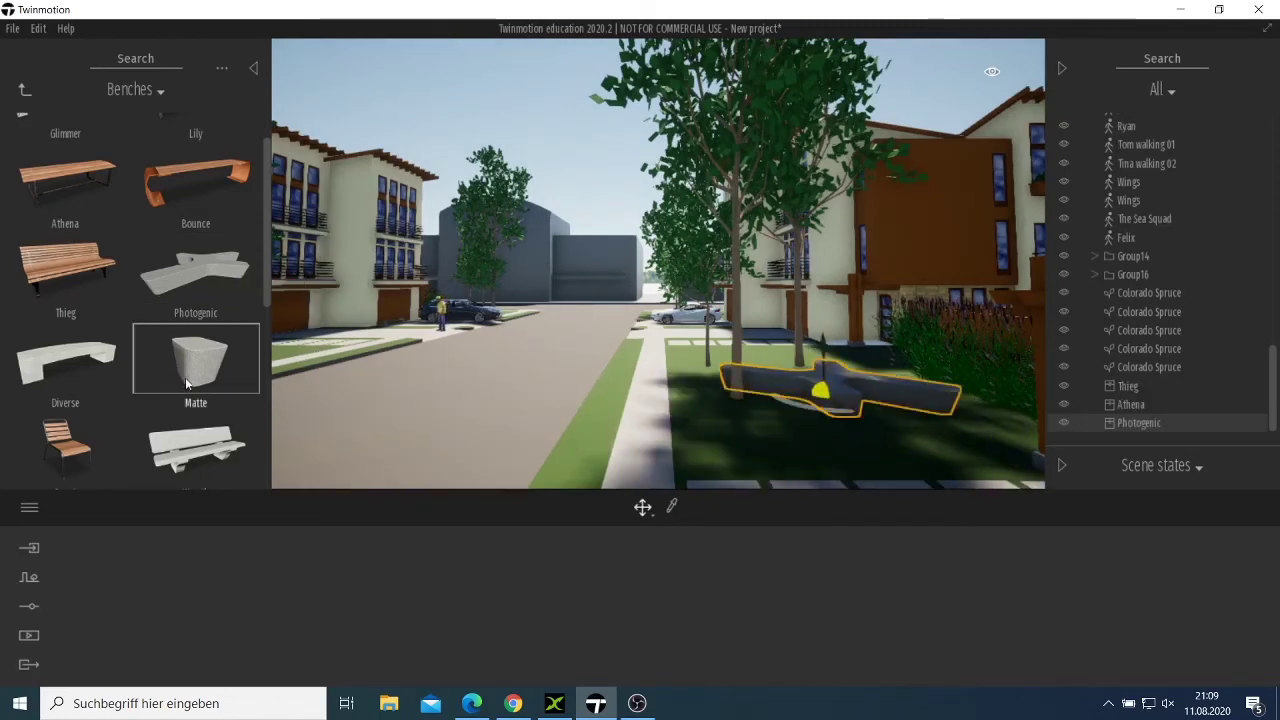
Step: Look through the remaining bench models and open the Fountains category of the City object library
scroll(185, 383, "down", 1)
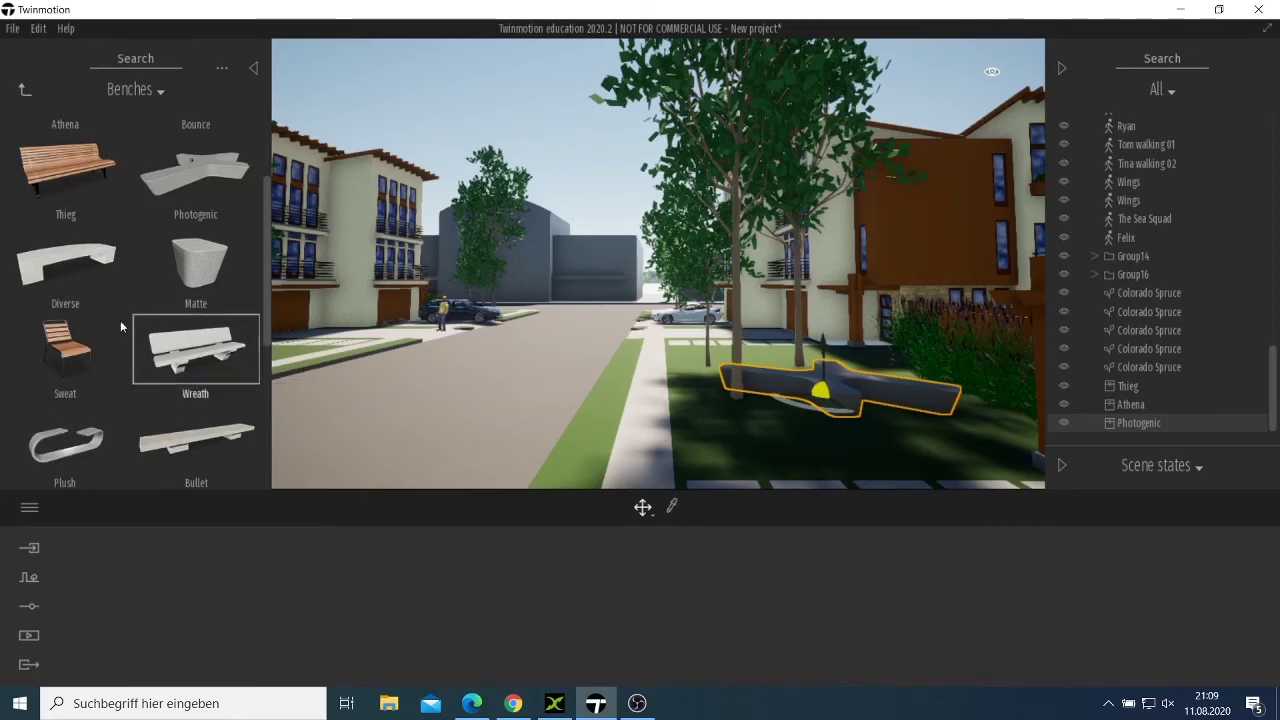
left_click(18, 90)
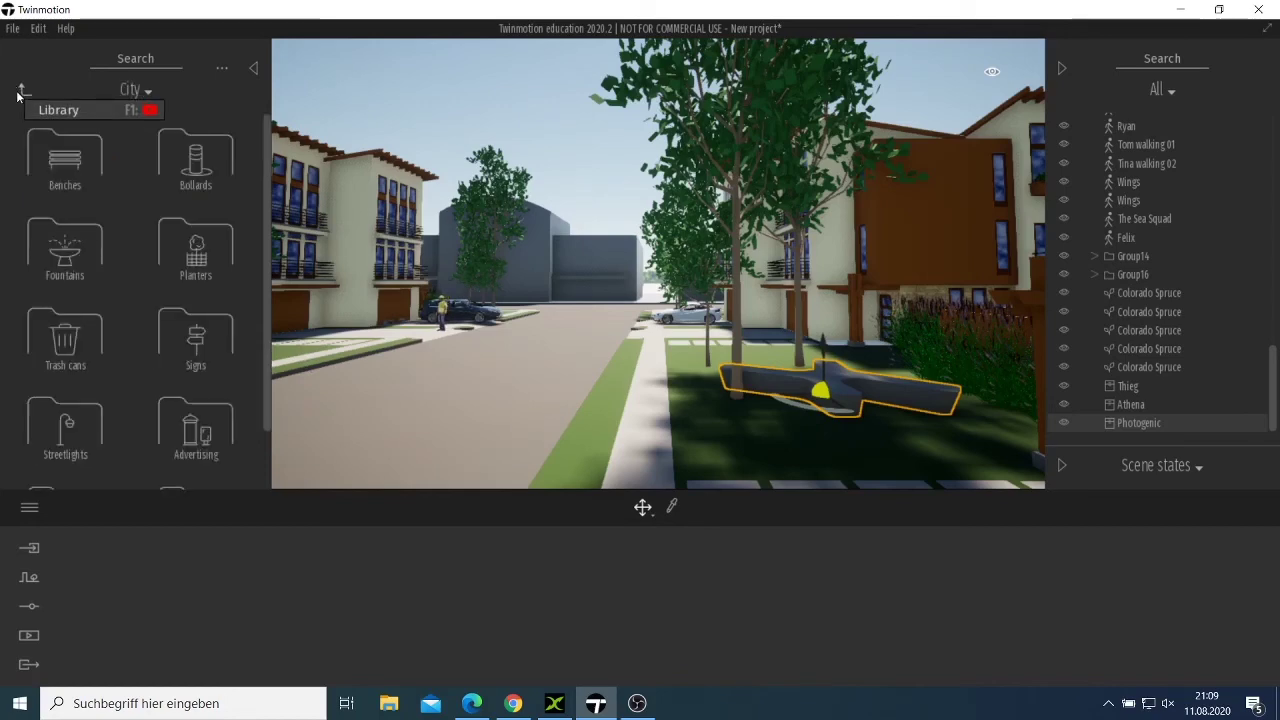
left_click(64, 259)
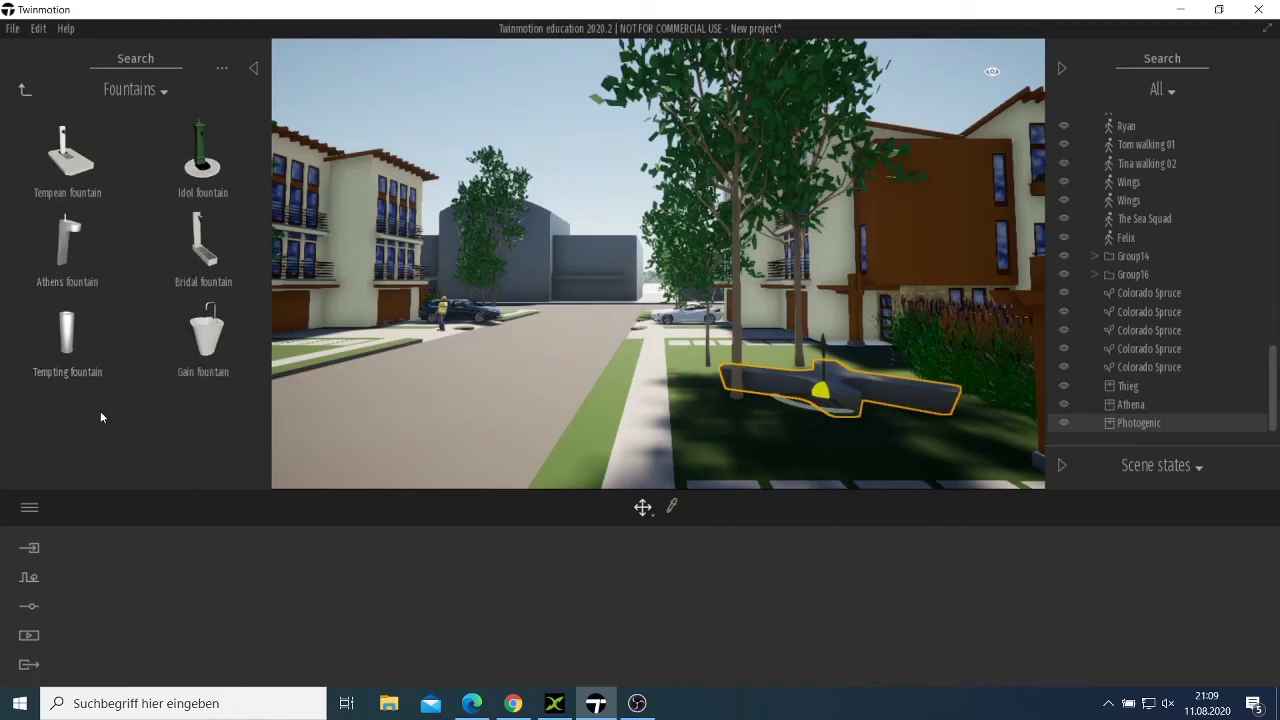
left_click(27, 91)
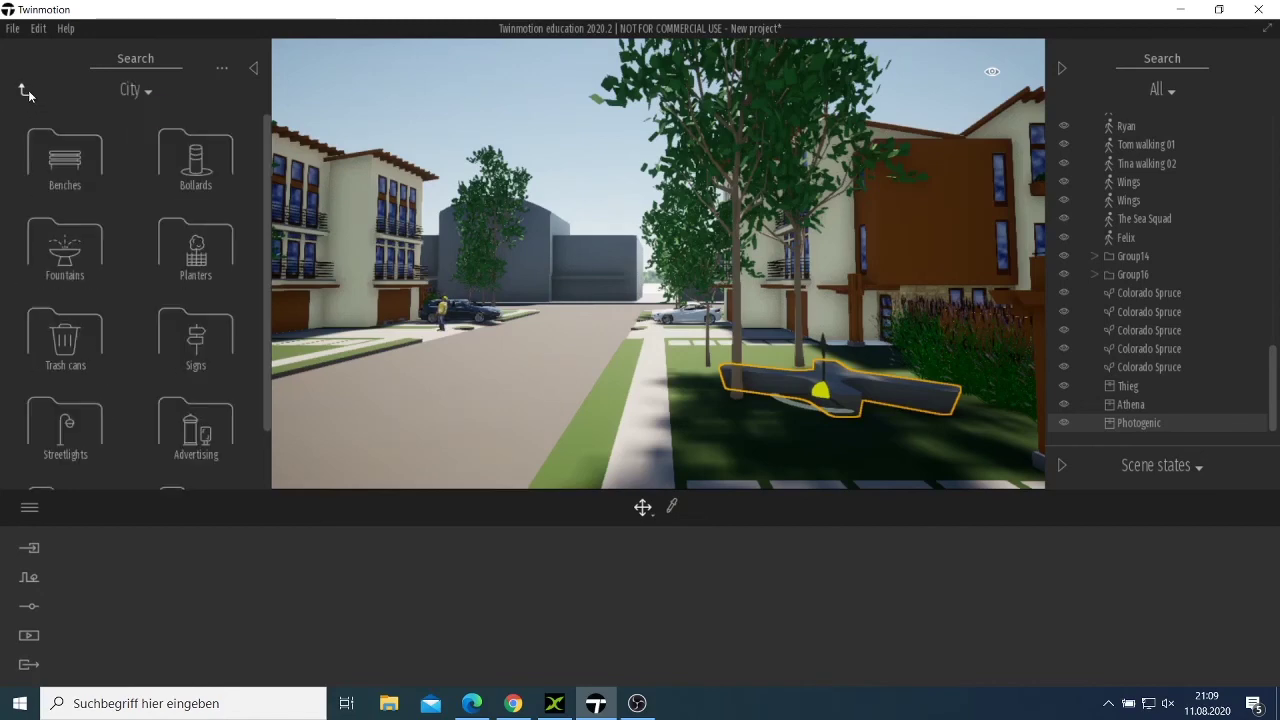
left_click(73, 228)
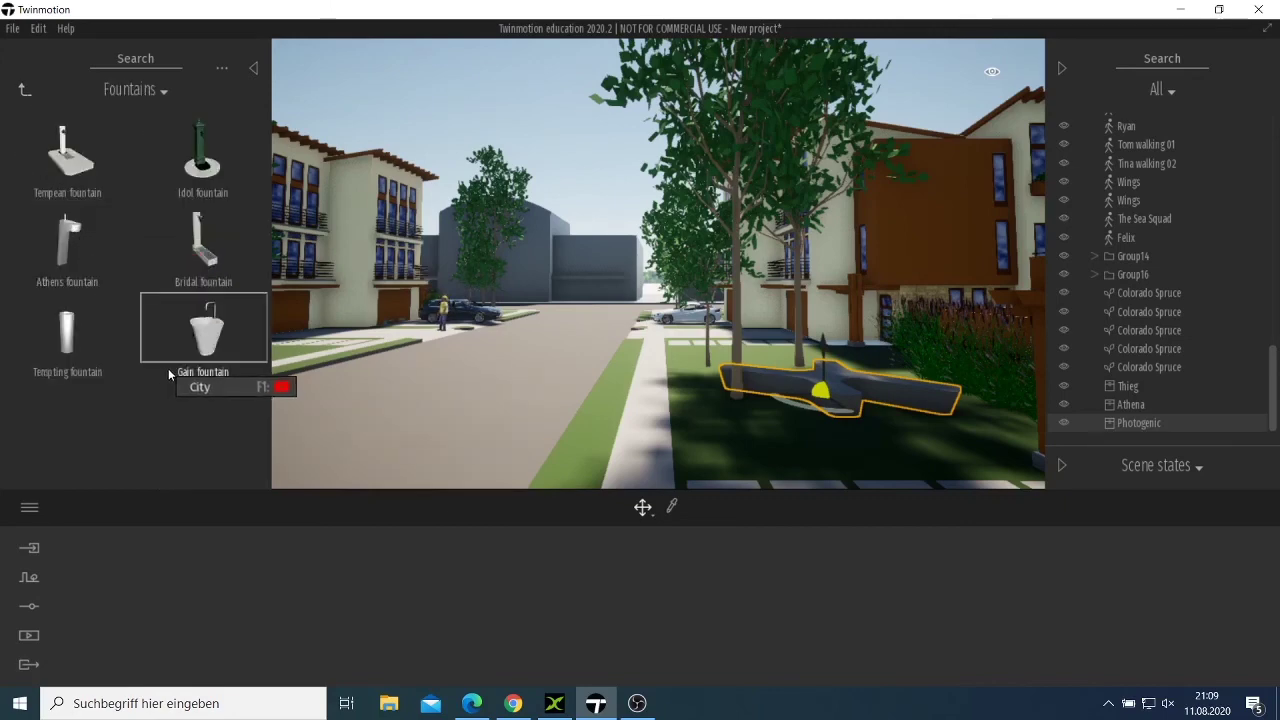
left_click_drag(168, 368, 326, 364)
key("w")
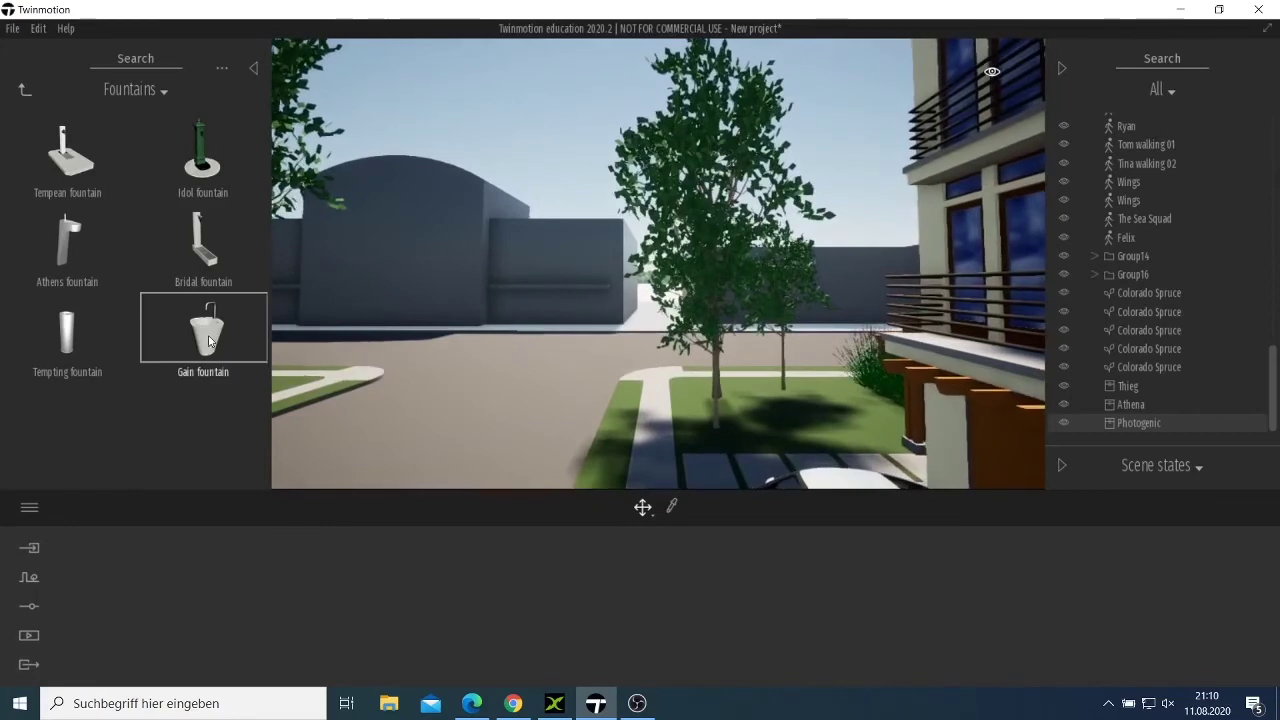
Step: Try the Idol fountain beside the tree on the corner lawn at the end of the street and remove it again
left_click(208, 341)
left_click_drag(186, 177, 766, 411)
scroll(768, 414, "up", 4)
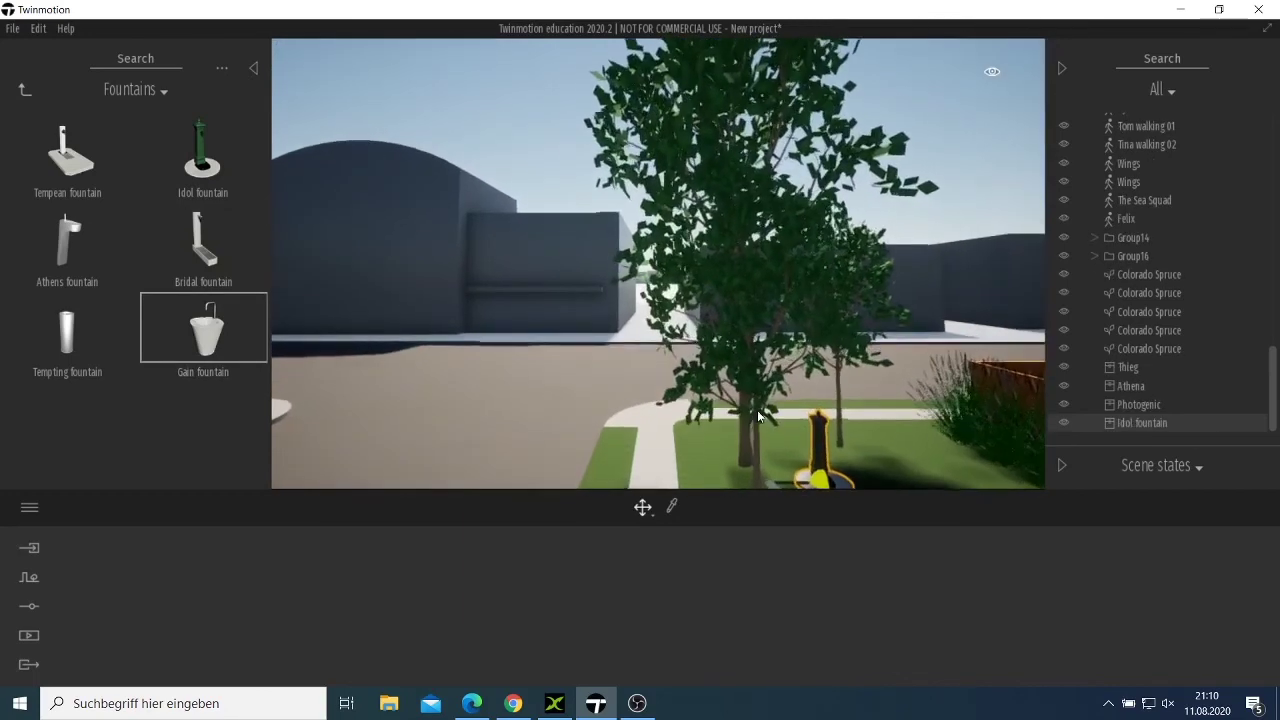
scroll(757, 415, "down", 3)
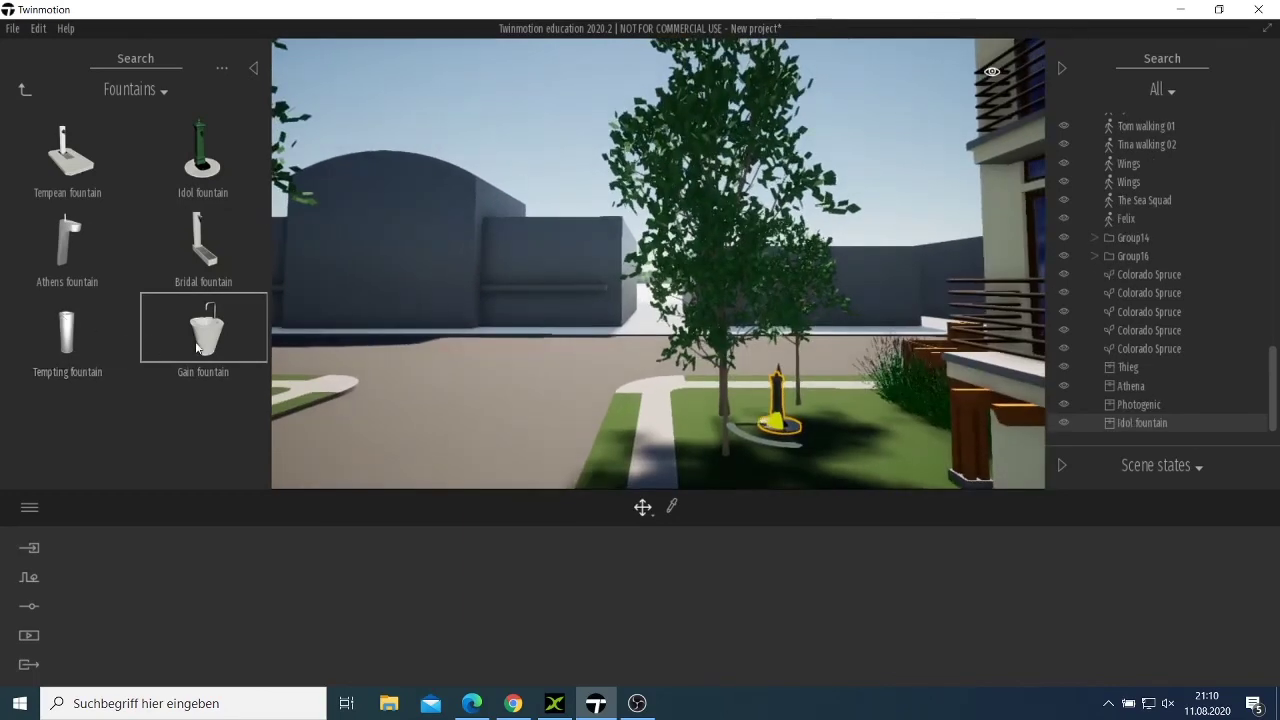
left_click(37, 32)
left_click(51, 130)
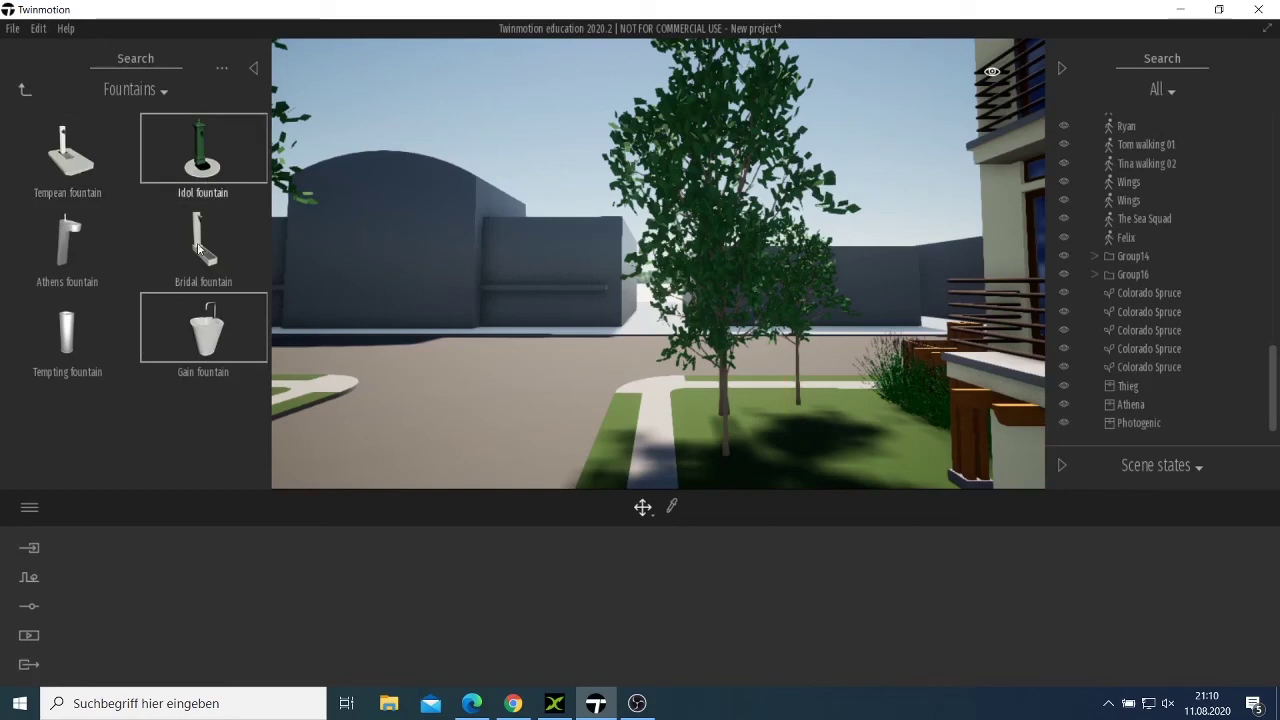
Step: Place the Gain fountain beside the tree on the corner lawn and check it from further back along the street
left_click_drag(693, 327, 781, 433)
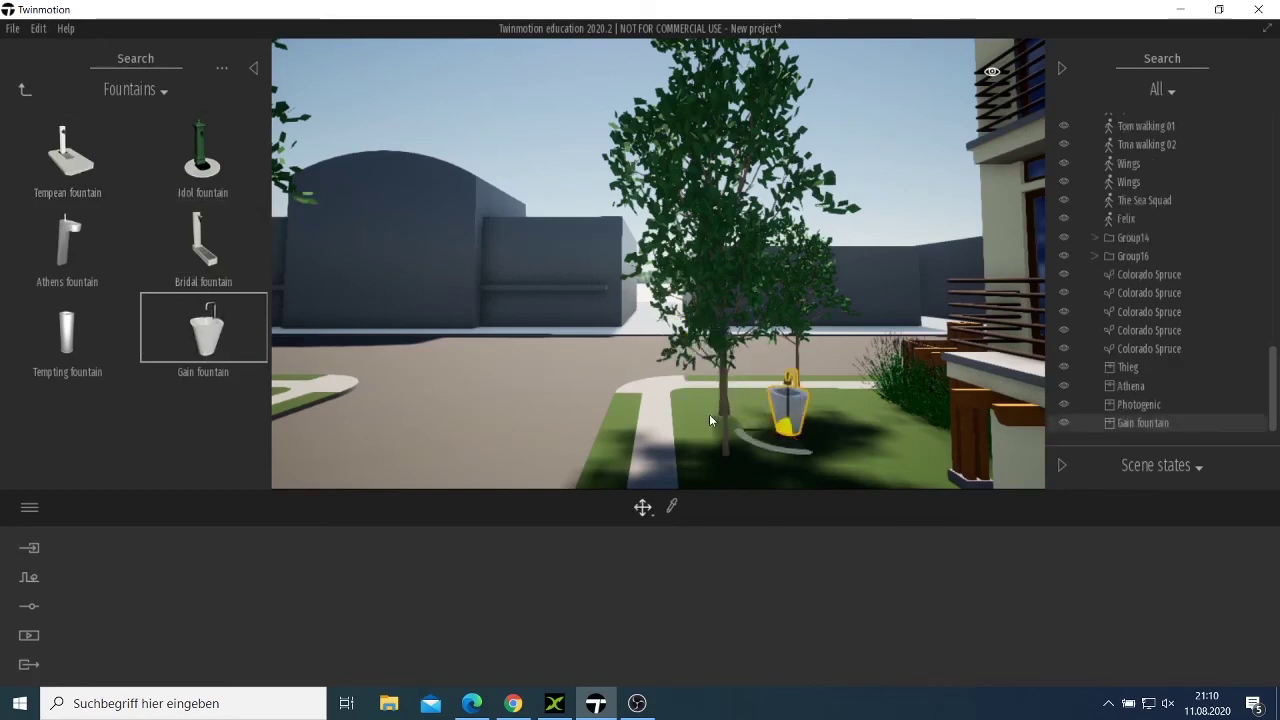
scroll(400, 412, "up", 2)
scroll(441, 339, "down", 3)
scroll(408, 350, "down", 6)
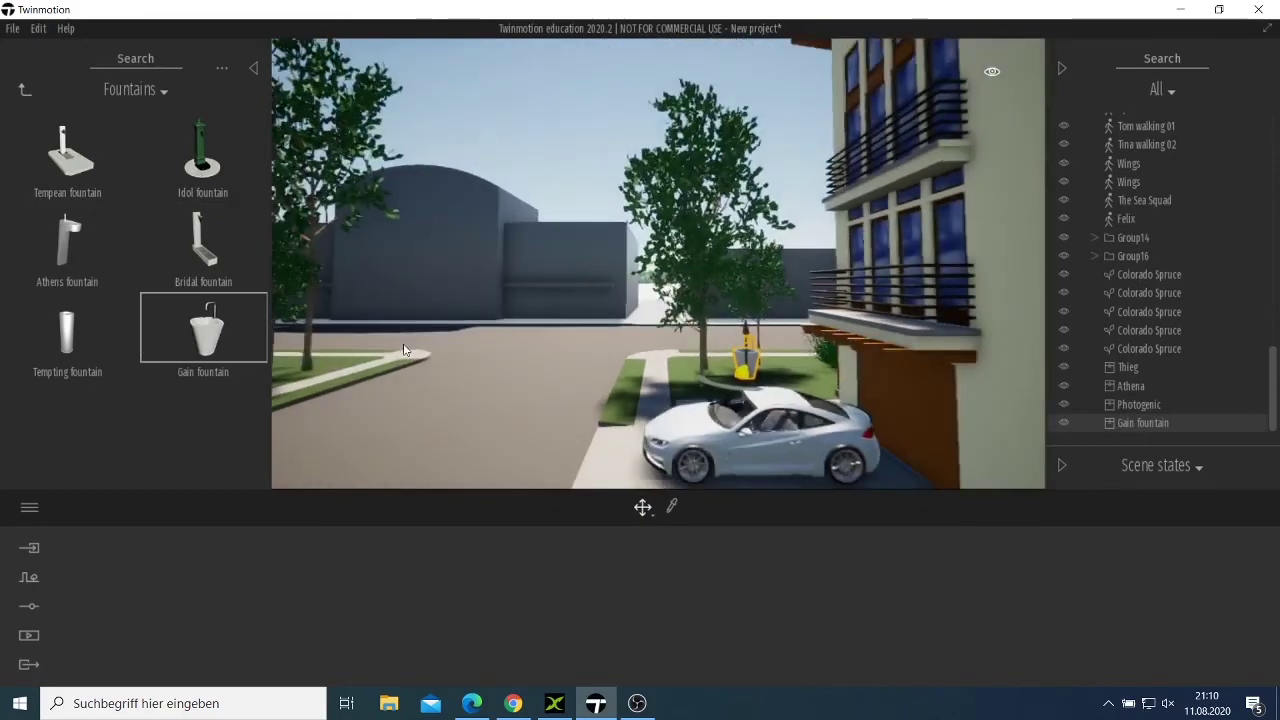
scroll(397, 343, "down", 6)
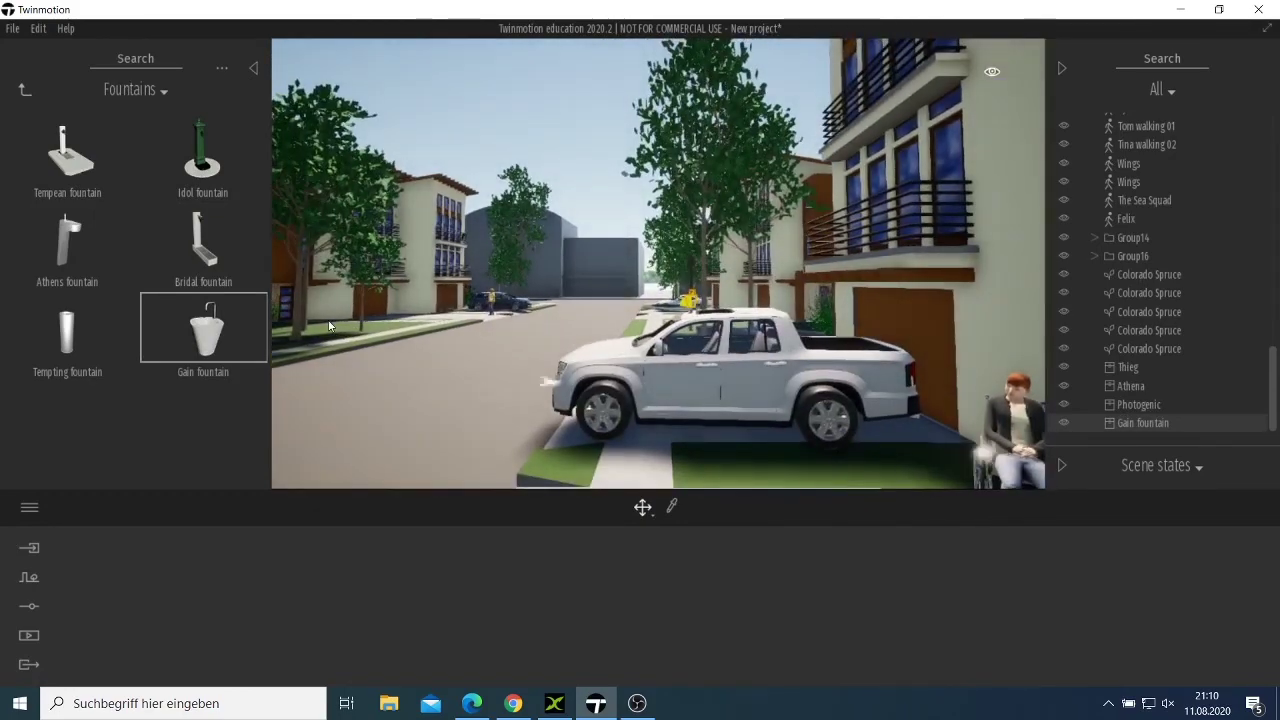
Step: Plant four Horse Chestnut trees from the Vegetation and landscape library in a row along the sidewalk in front of the grey buildings
left_click(23, 93)
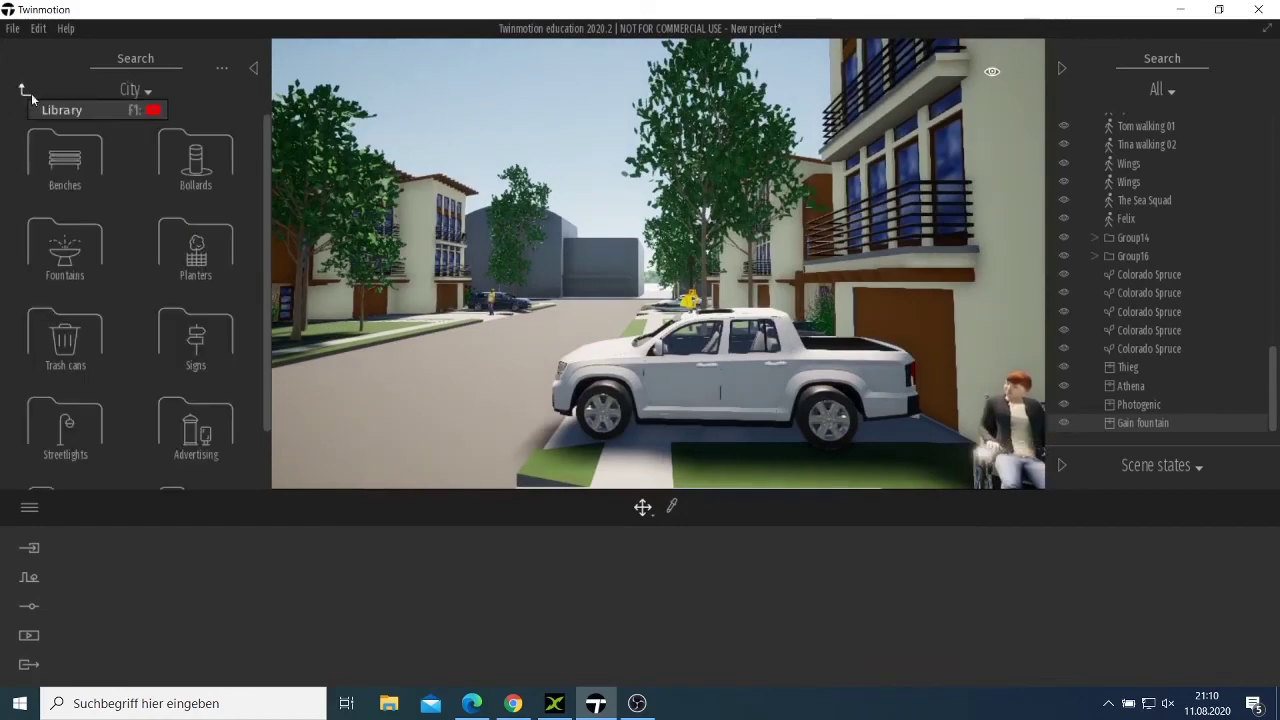
left_click_drag(610, 376, 497, 336)
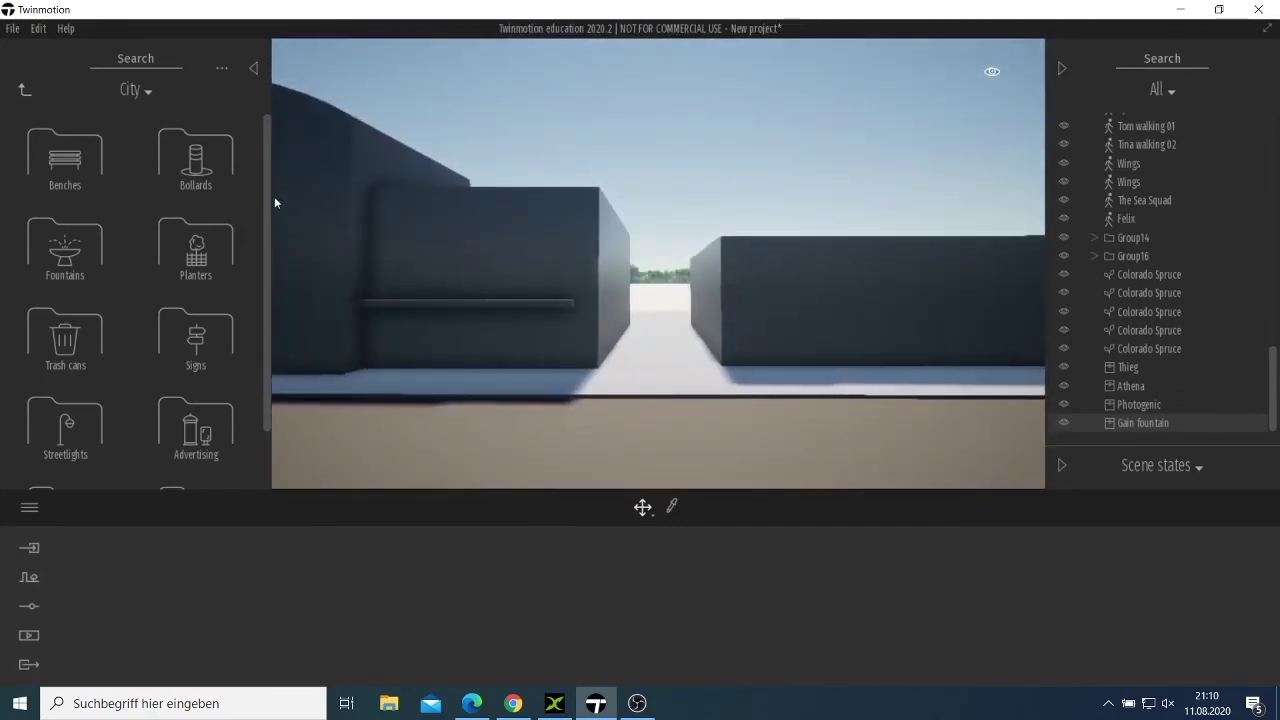
left_click(29, 92)
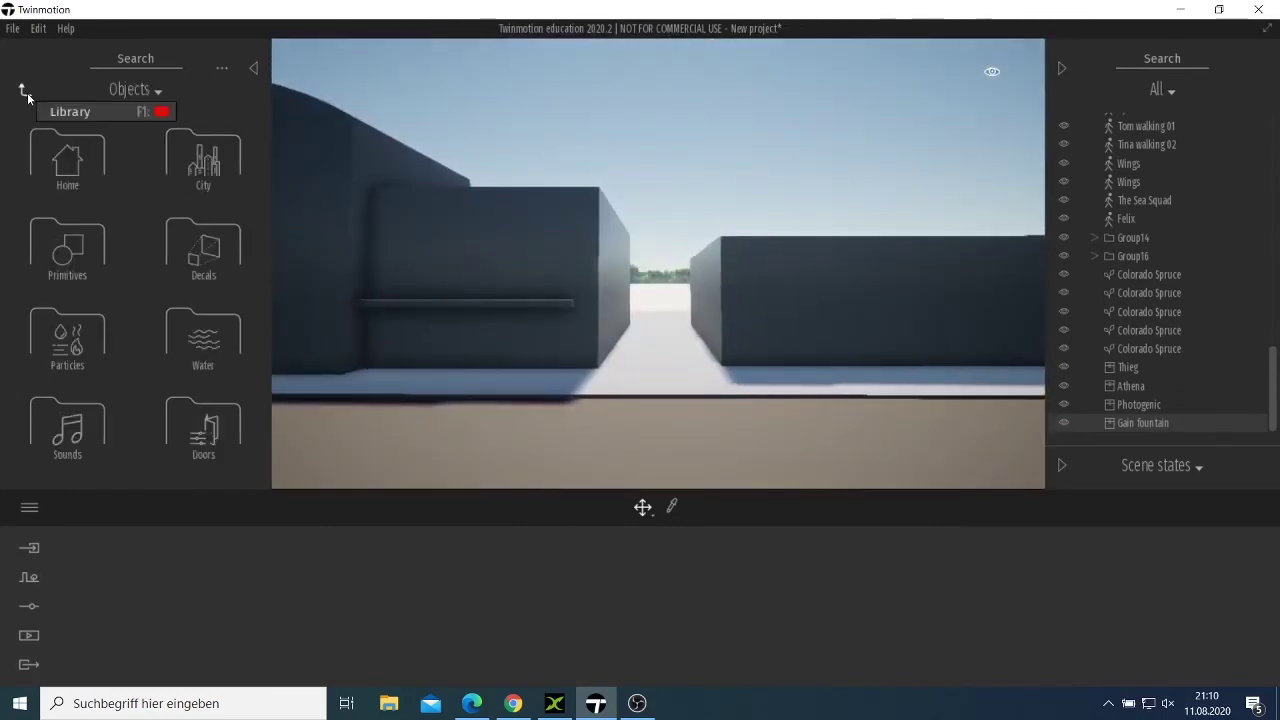
left_click(27, 92)
left_click(172, 159)
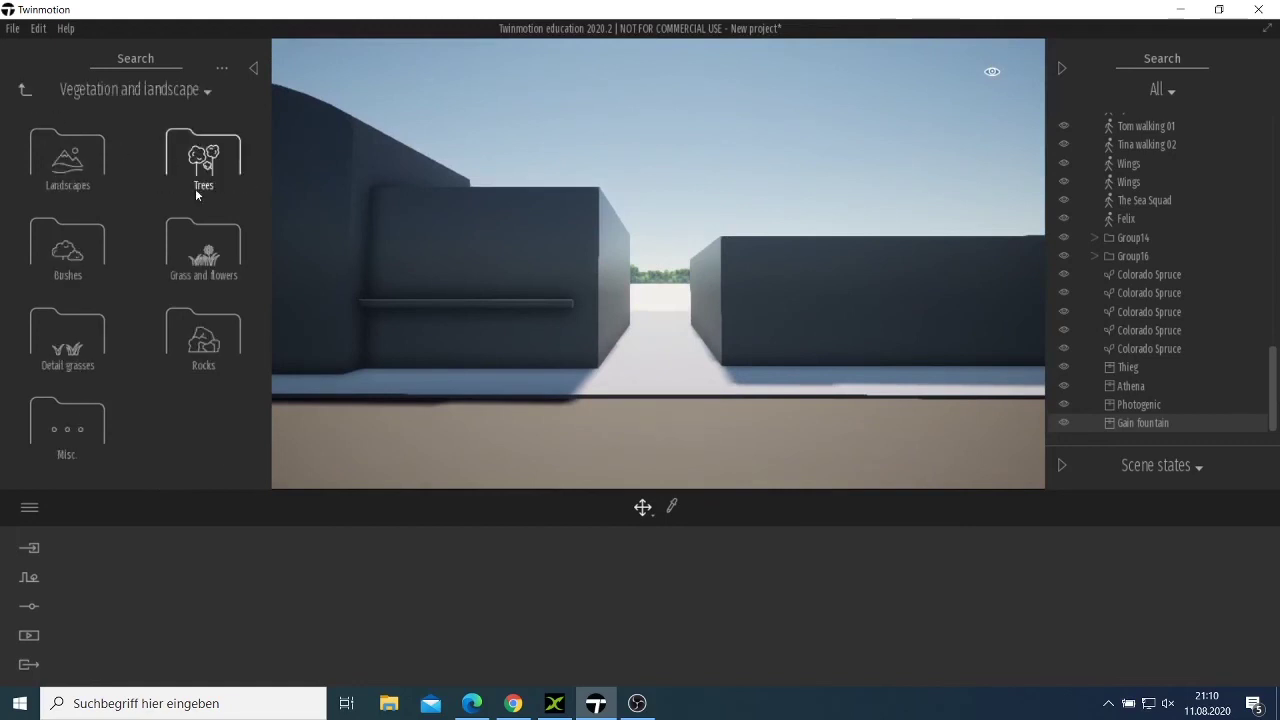
left_click(205, 186)
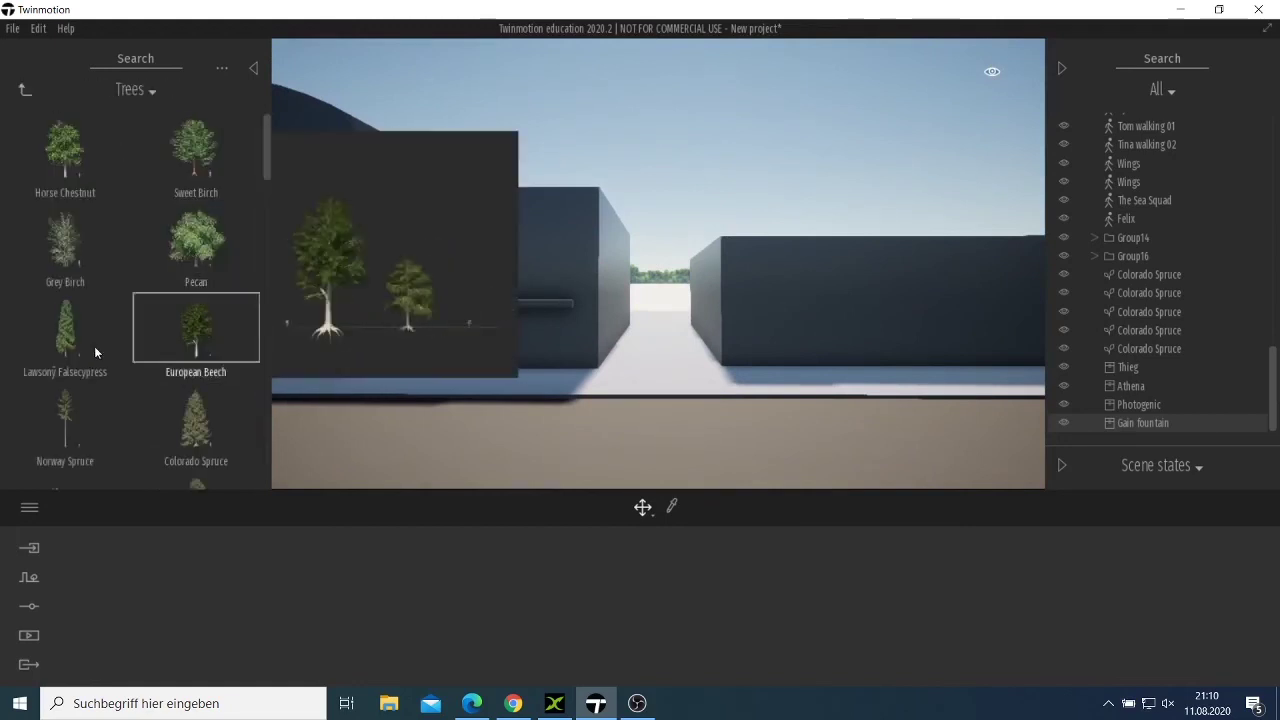
left_click_drag(70, 180, 322, 388)
left_click(322, 388)
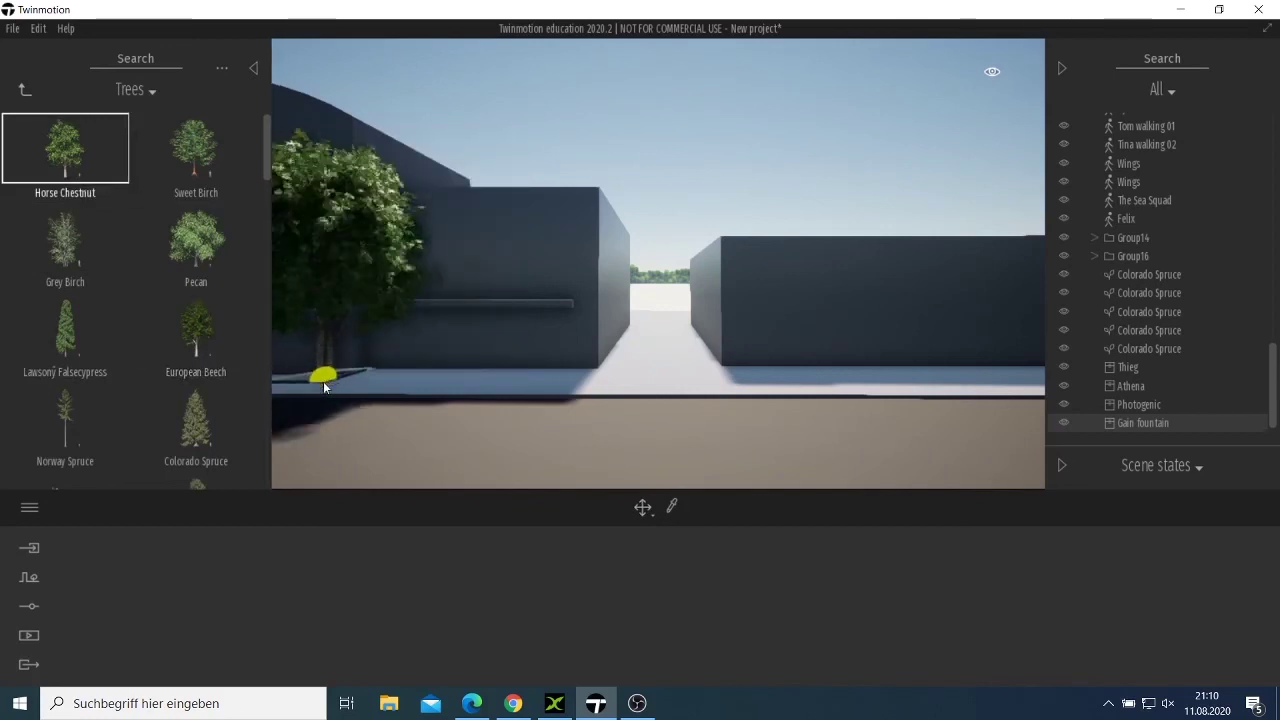
left_click(568, 388)
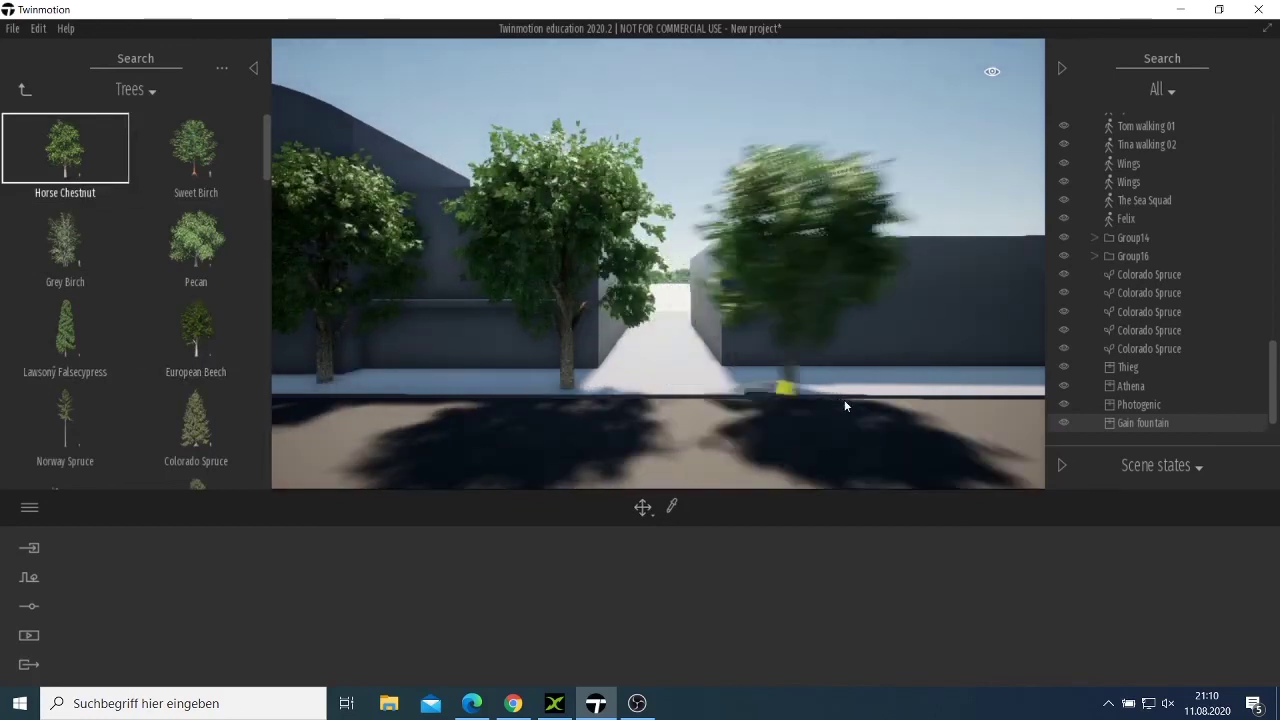
left_click(864, 384)
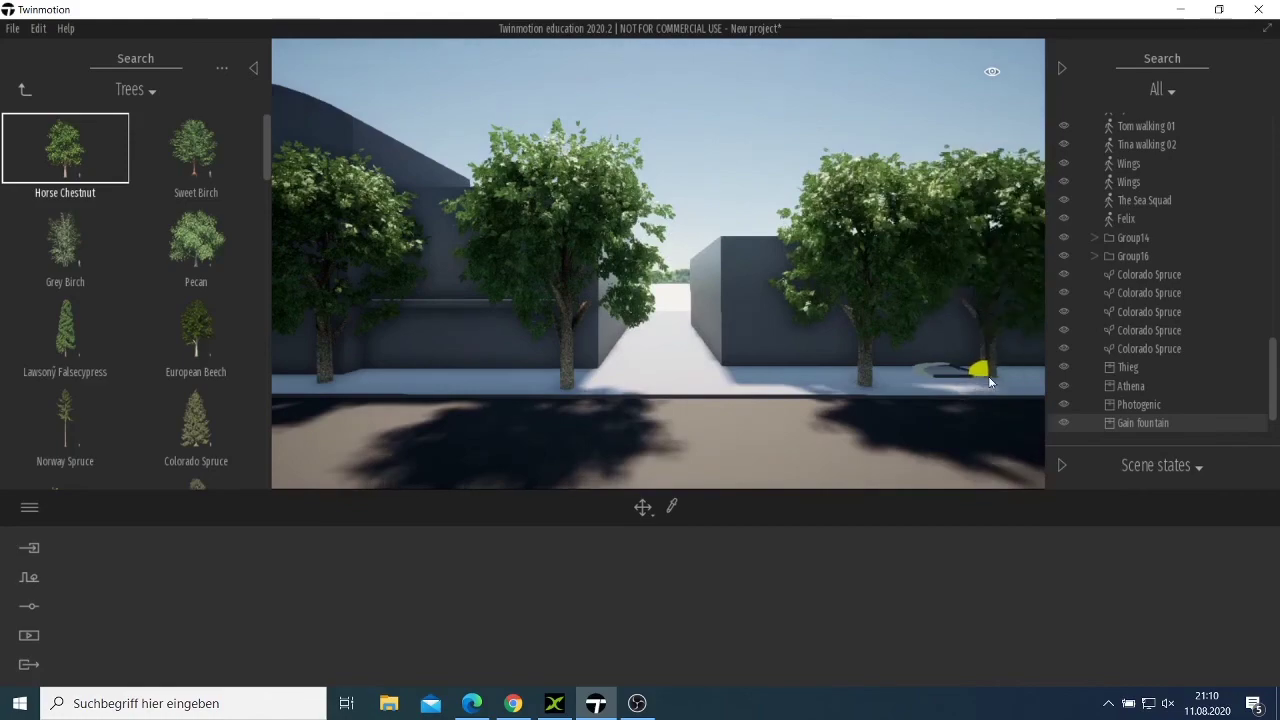
key("d")
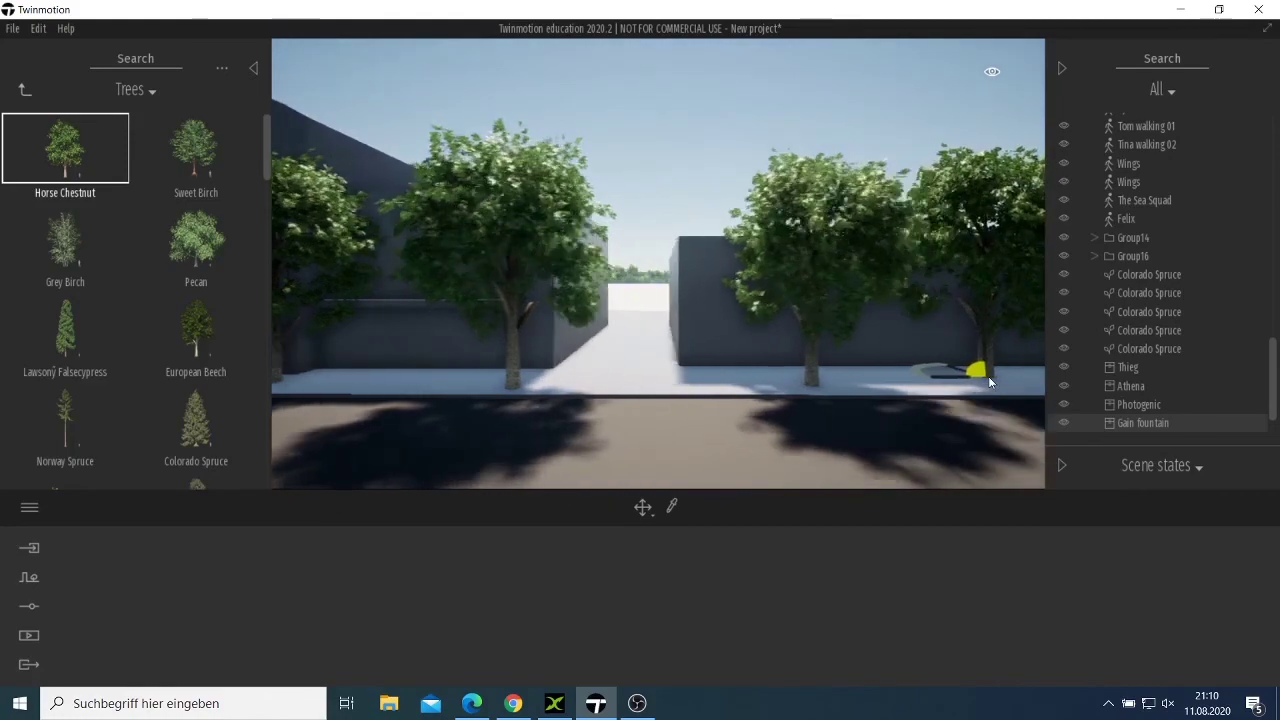
left_click(988, 377)
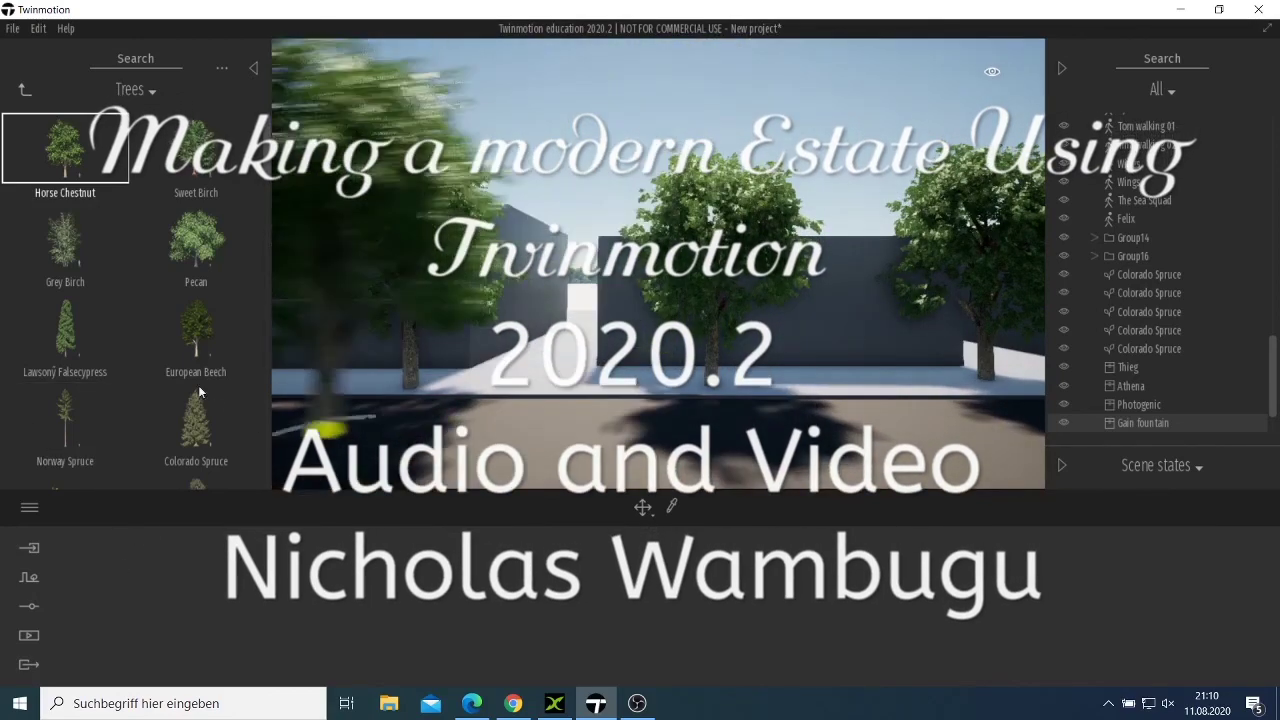
left_click(22, 89)
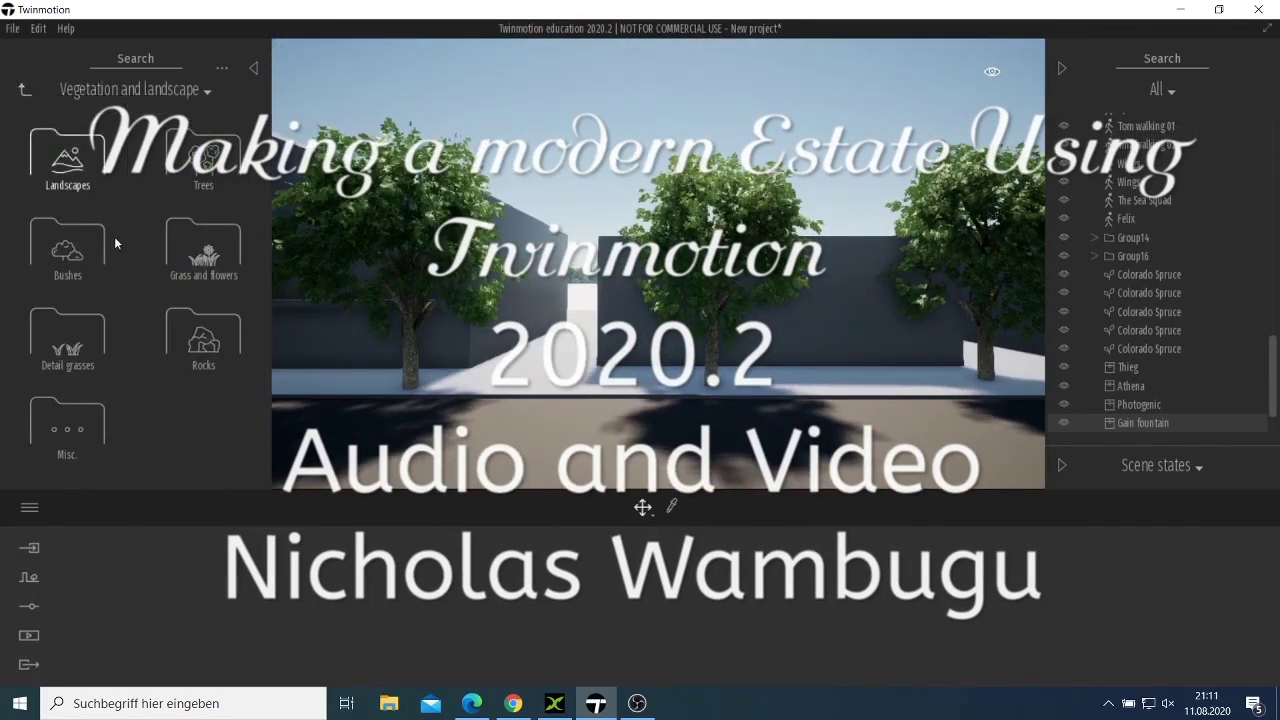